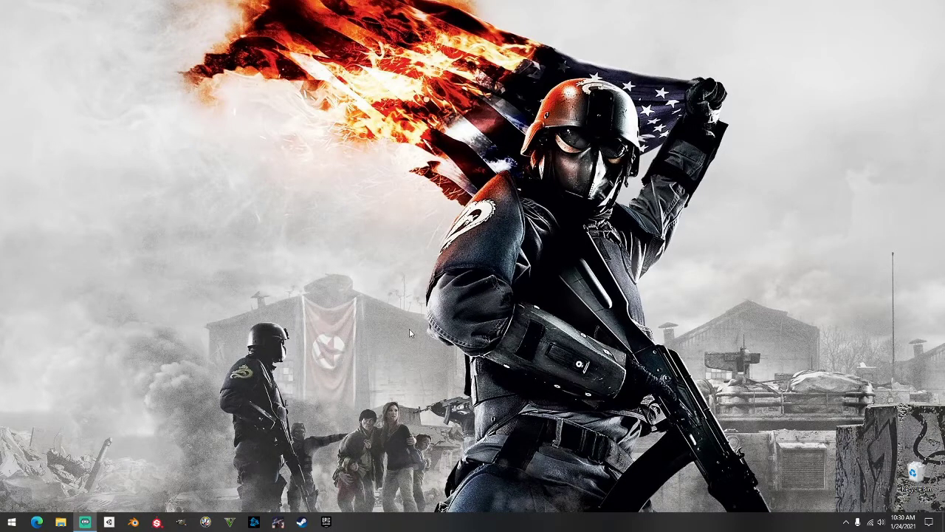
Launch Blender, start a General scene, and delete the default camera, cube and light
left_click(134, 522)
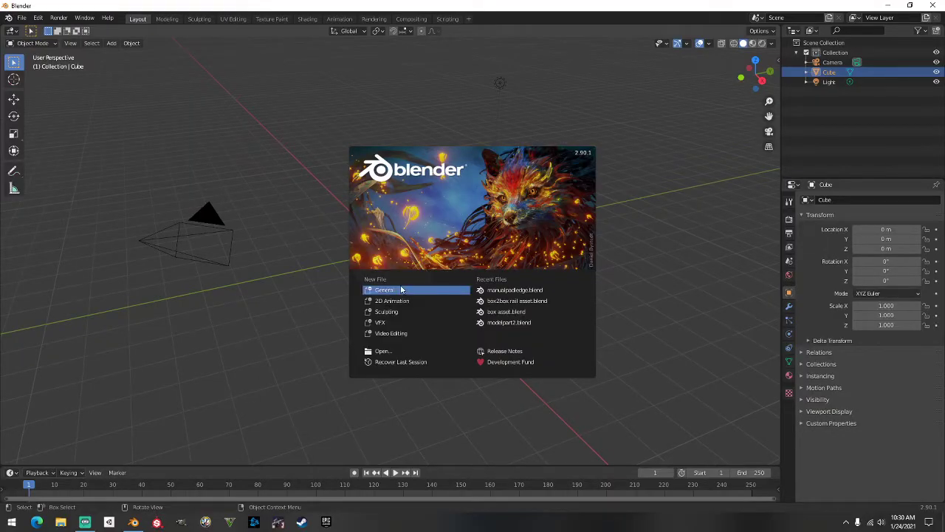
left_click(178, 202)
left_click_drag(155, 143, 575, 304)
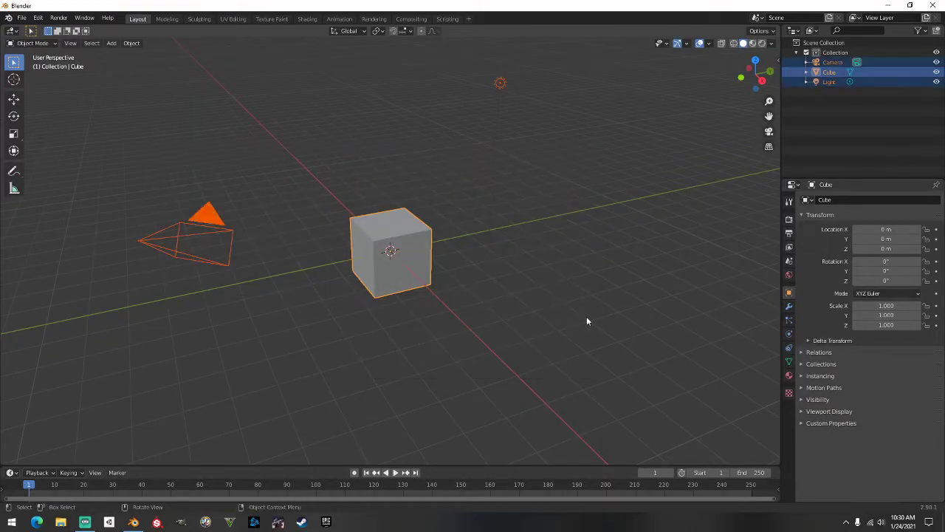
key("Delete")
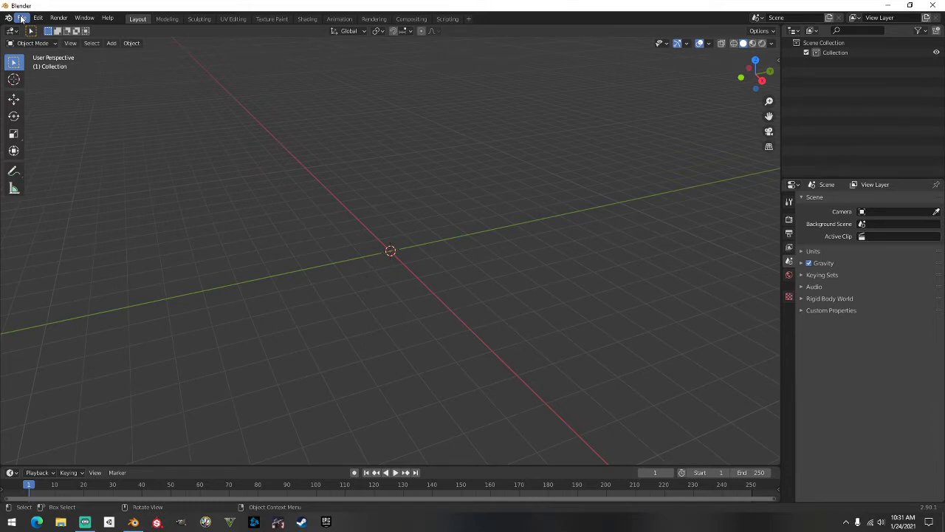
Look through the File and Edit menus without choosing anything
left_click(22, 18)
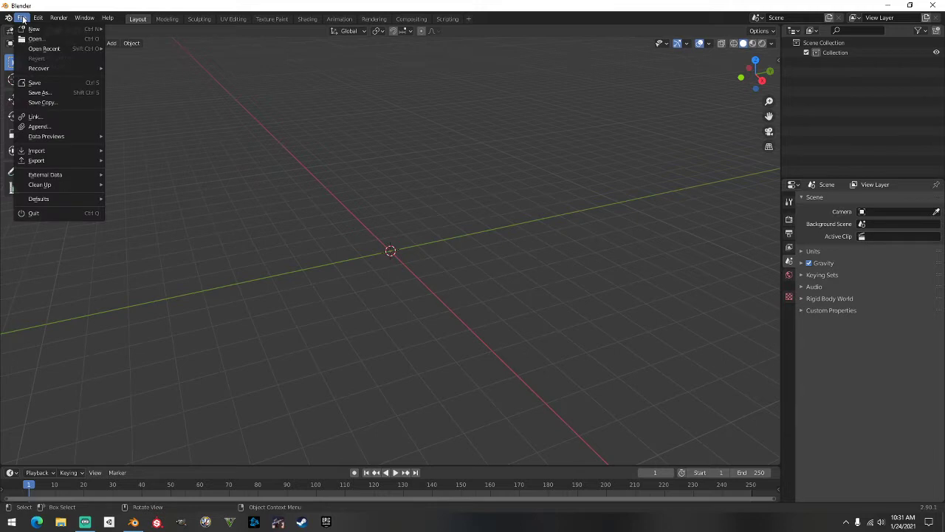
left_click(12, 20)
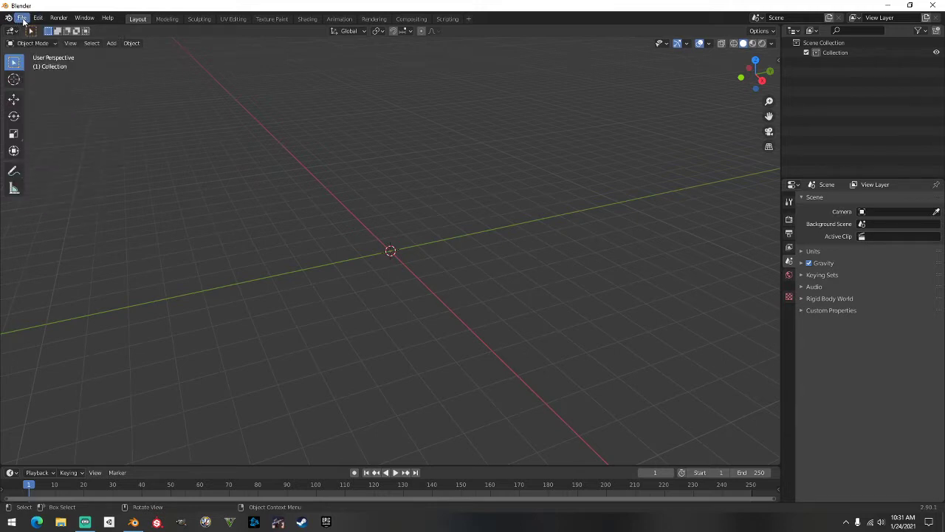
left_click(22, 19)
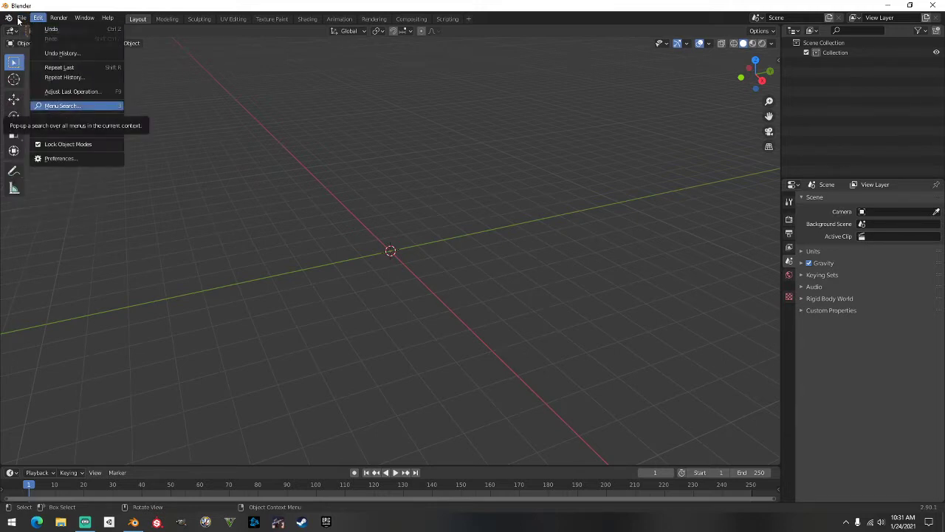
mouse_move(19, 19)
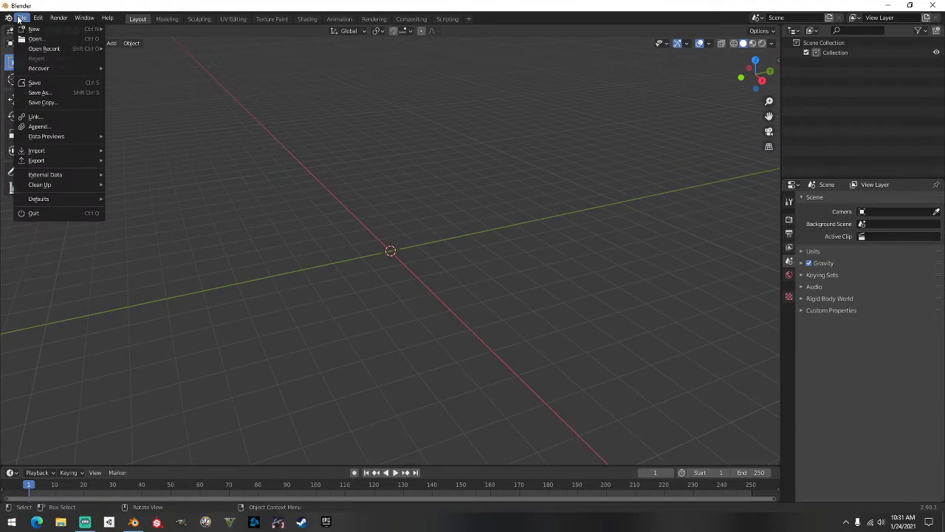
left_click(19, 18)
Import SkaterXL_Model_LOWPOLY.fbx as FBX from D:\Documents Data Drive\SkaterModel
left_click(22, 19)
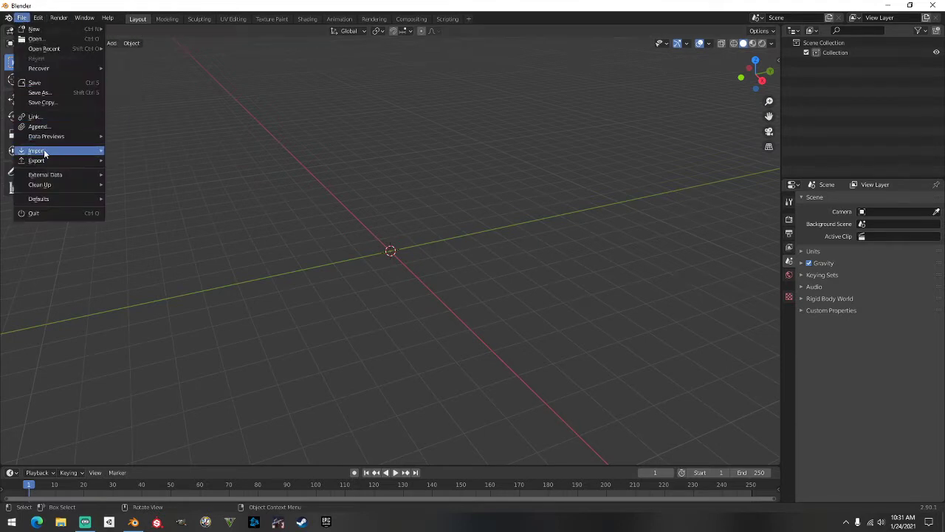
mouse_move(44, 152)
left_click(147, 209)
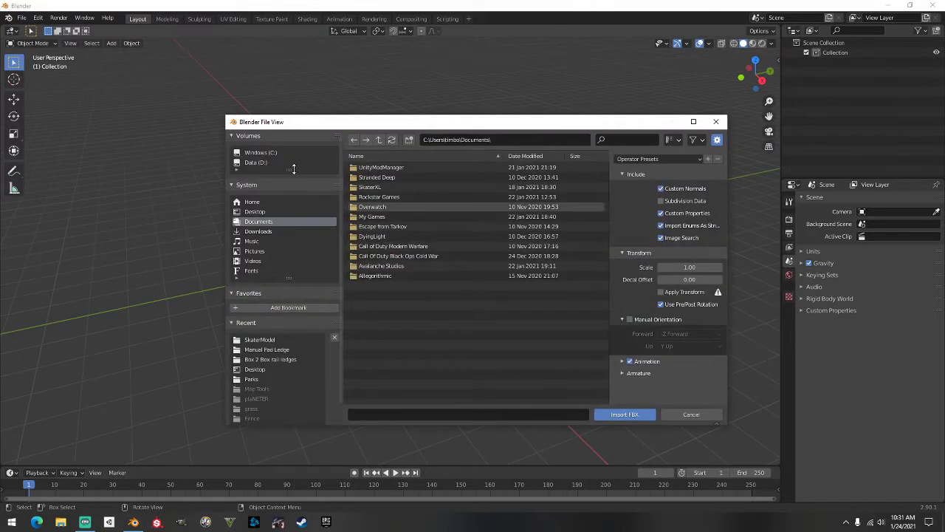
left_click(272, 153)
left_click(272, 162)
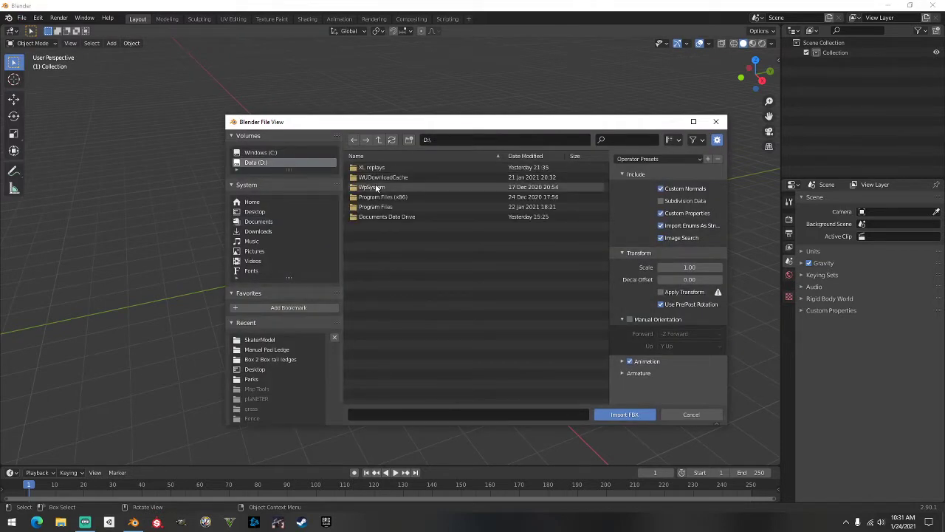
left_click(390, 218)
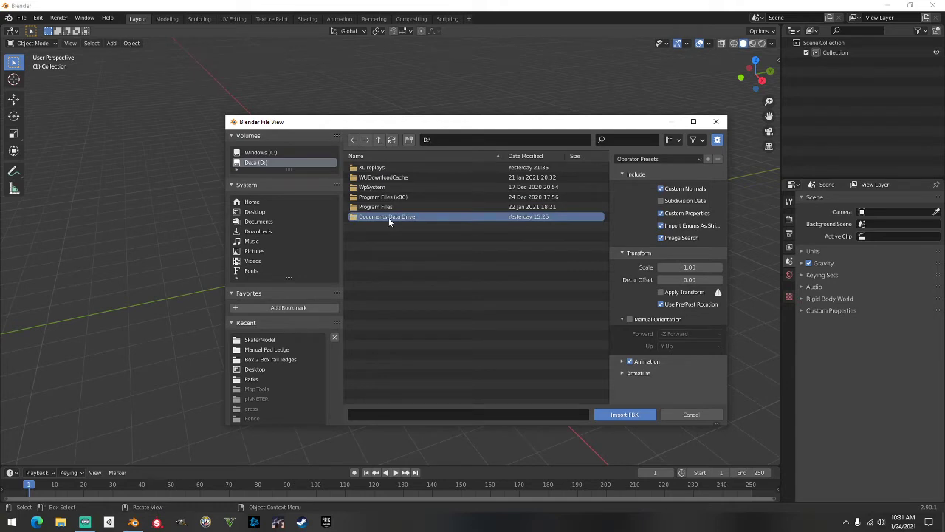
double_click(389, 218)
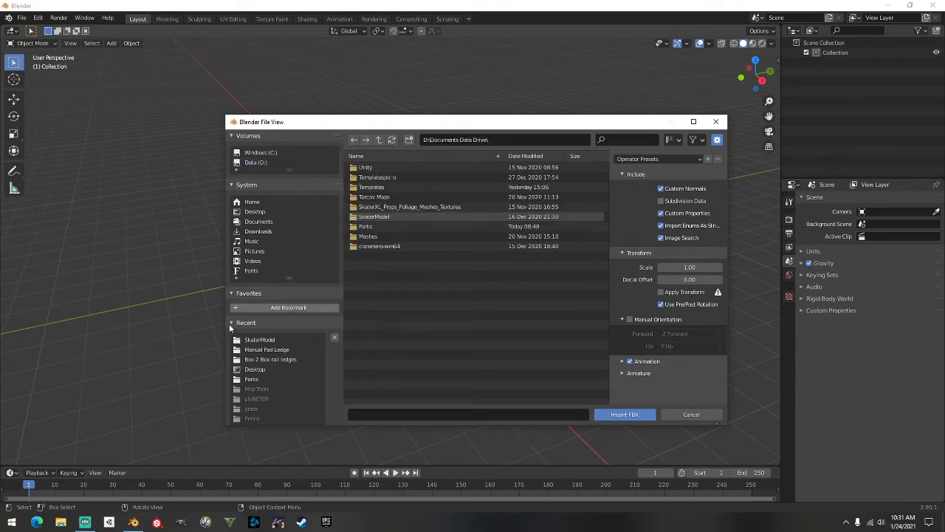
double_click(384, 216)
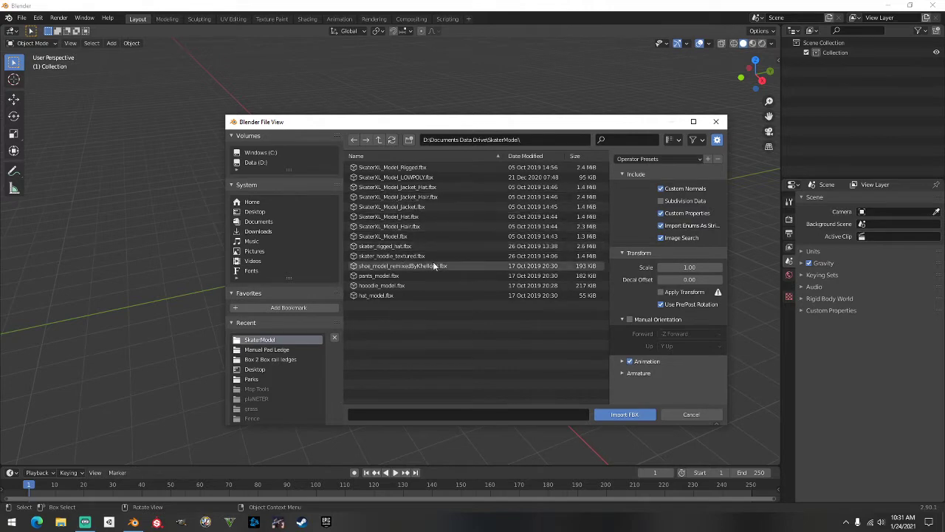
double_click(420, 177)
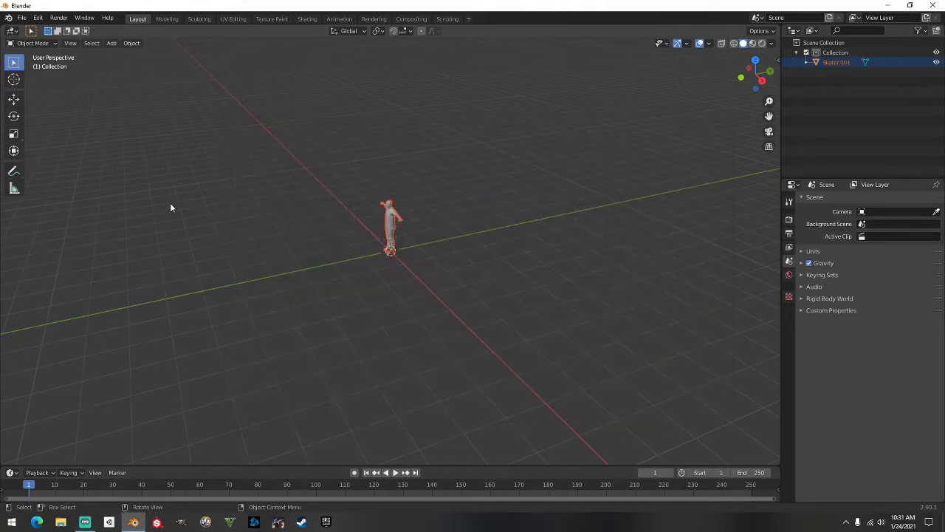
Move the skater figure along Y to about 6.86 m, then deselect it
left_click(392, 234)
key("g")
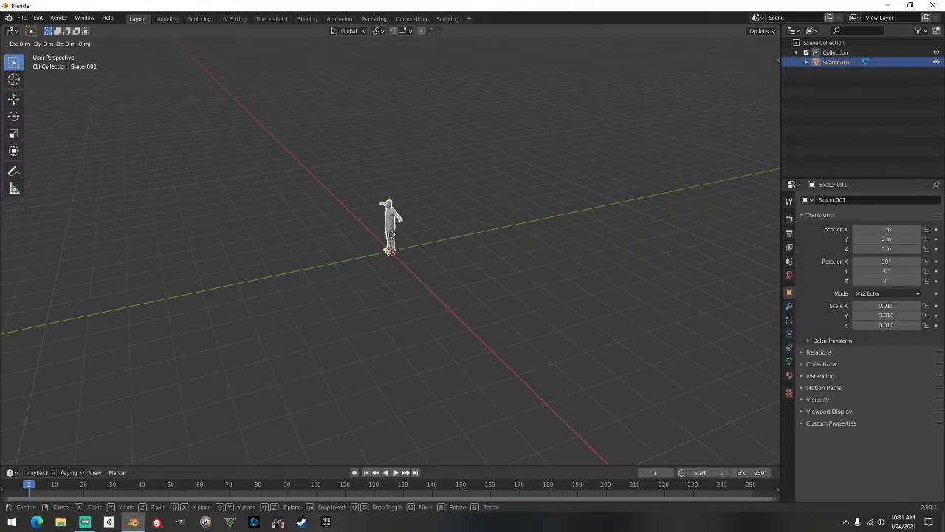
left_click(583, 240)
left_click(482, 263)
mouse_move(483, 262)
middle_mouse_down()
mouse_move(505, 263)
mouse_move(483, 254)
middle_mouse_up()
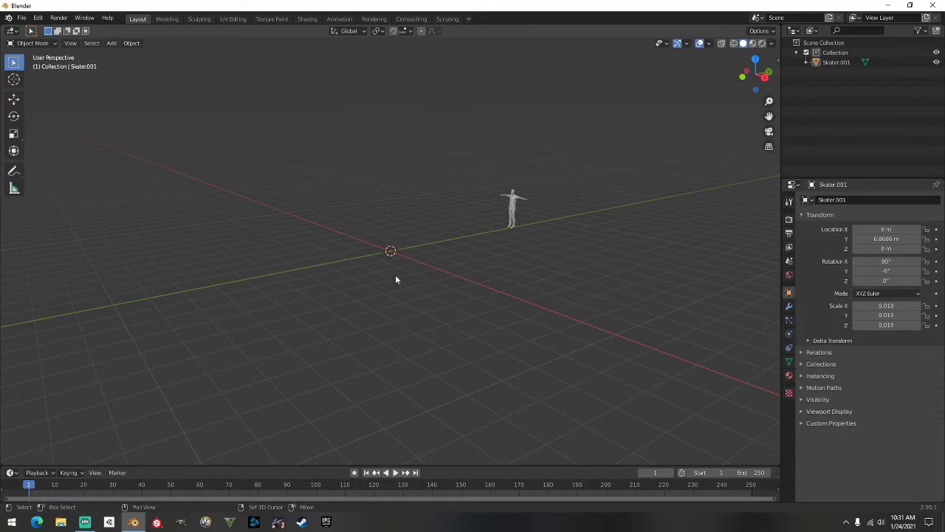
Add a plane mesh at the scene origin
key("shift+a")
mouse_move(372, 267)
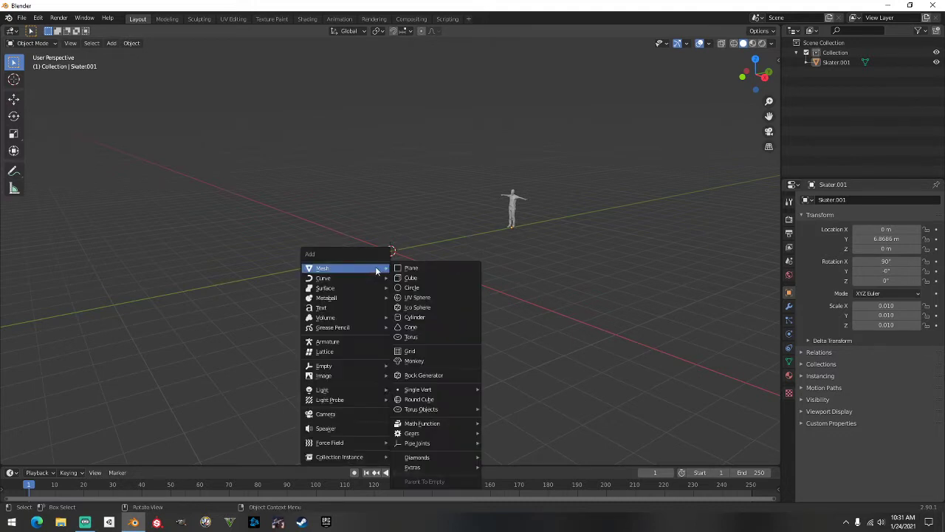
left_click(421, 267)
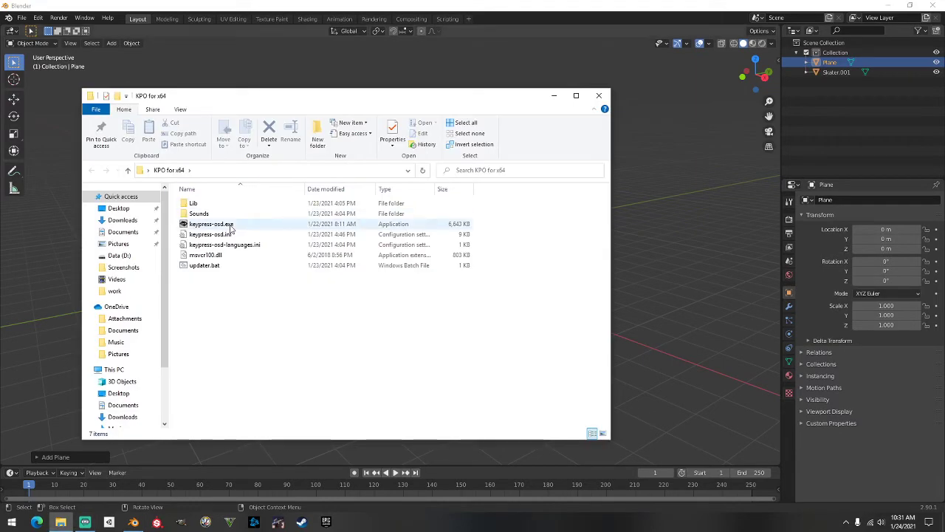
Start the keypress display program and close its welcome window and the file explorer
double_click(231, 226)
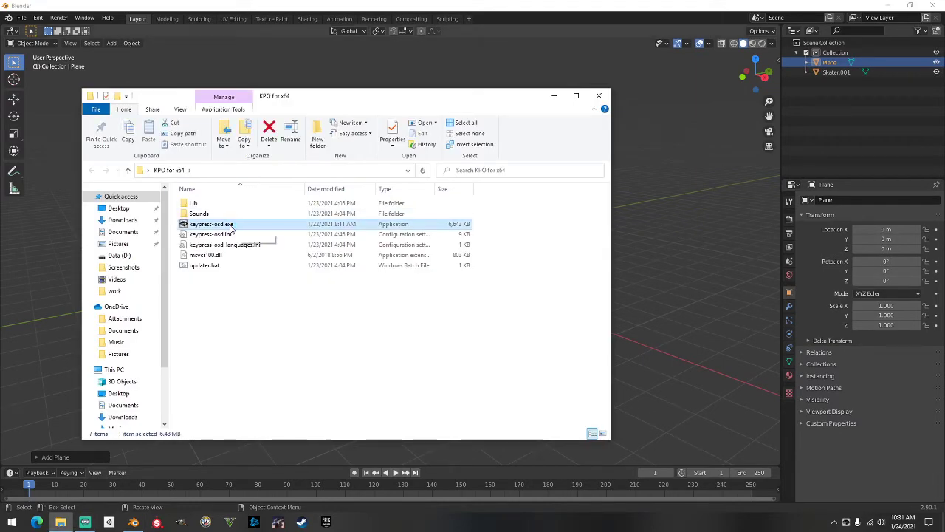
left_click(598, 96)
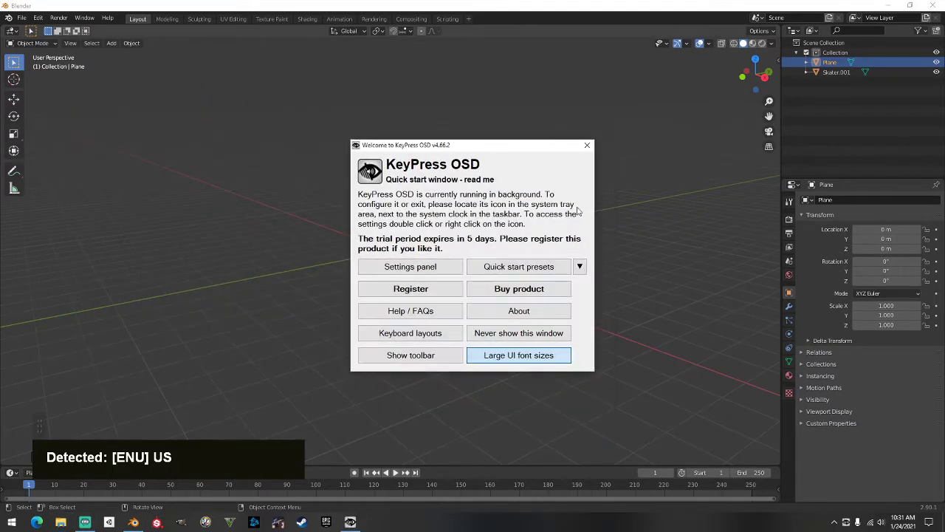
left_click(586, 146)
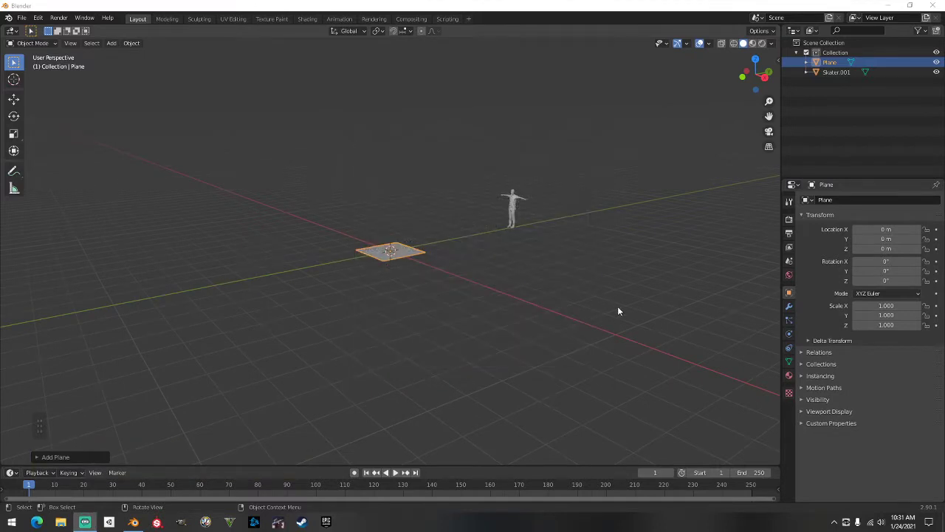
Delete the plane and add a fresh plane at the origin
double_click(615, 306)
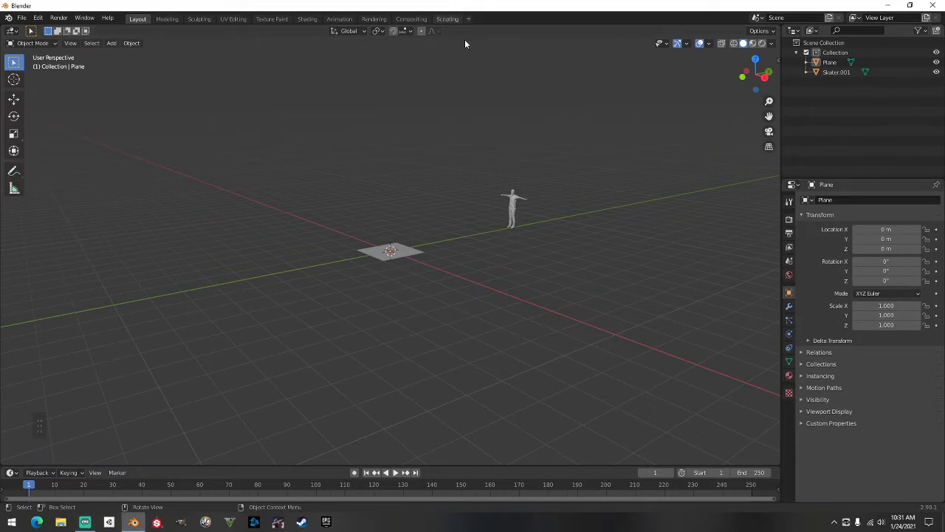
left_click(406, 246)
scroll(408, 262, "up", 2)
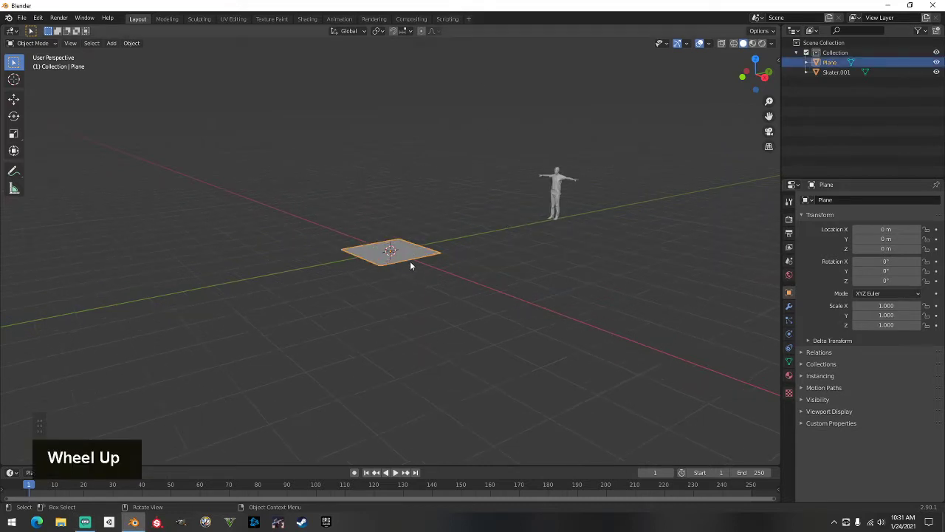
key("Delete")
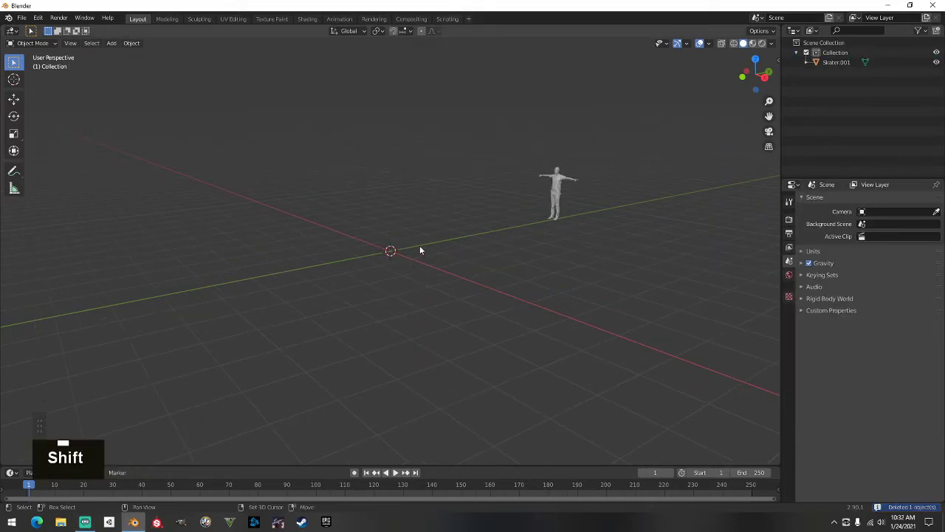
key("shift+a")
left_click(468, 246)
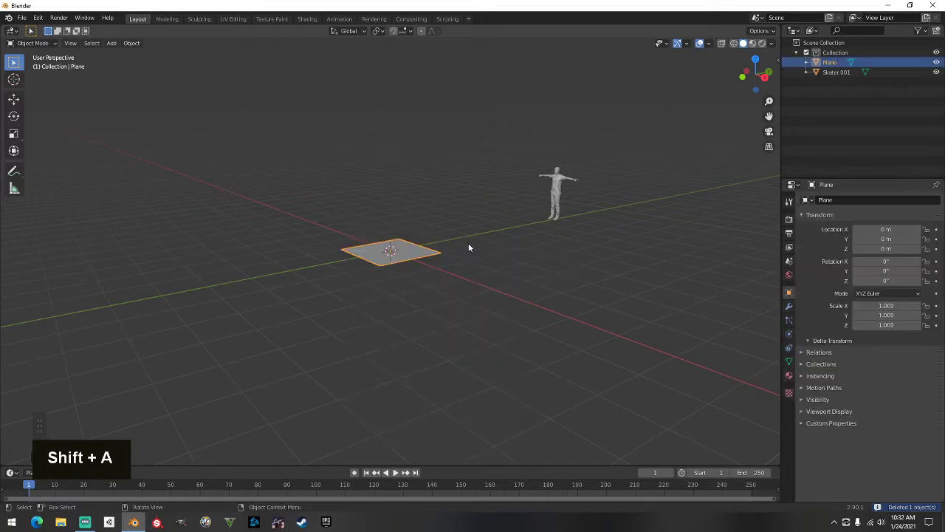
Scale the plane up uniformly to 7.38
scroll(146, 296, "up", 1)
middle_click_drag(375, 292, 390, 305)
scroll(389, 305, "up", 1)
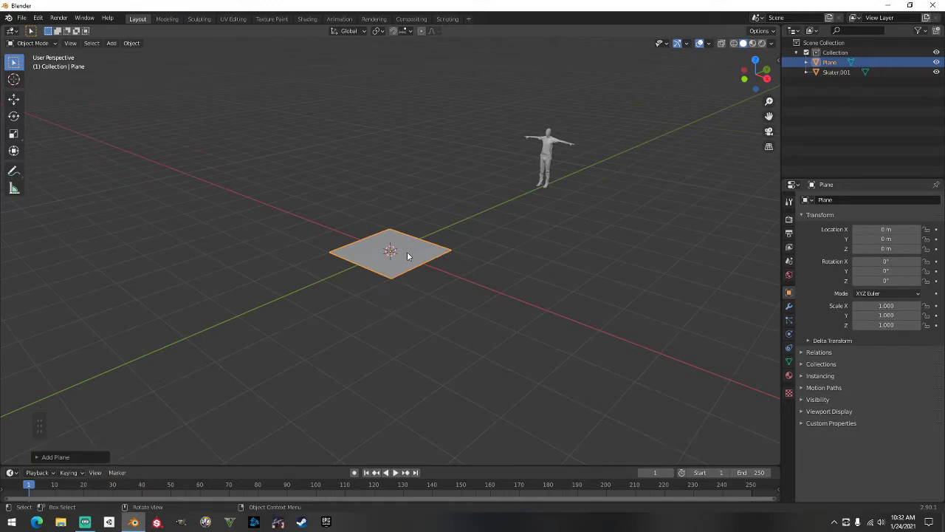
key("s")
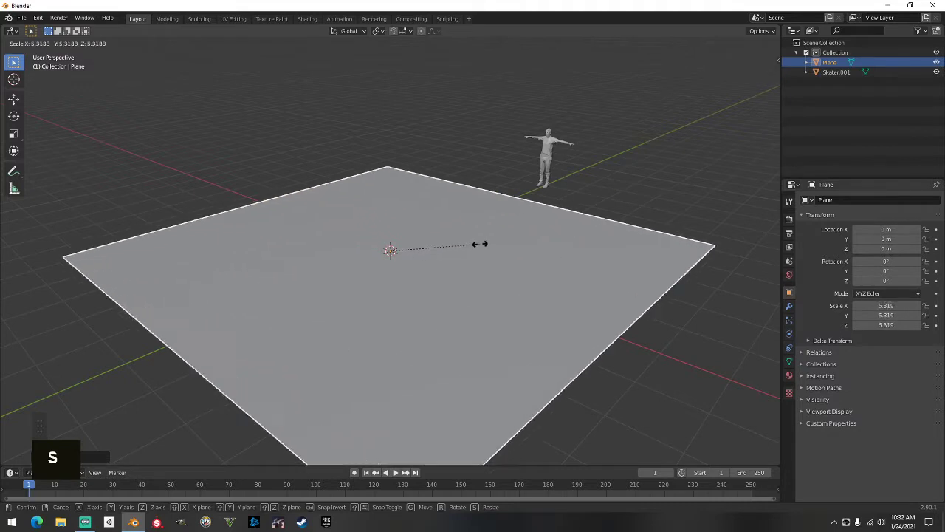
left_click(512, 232)
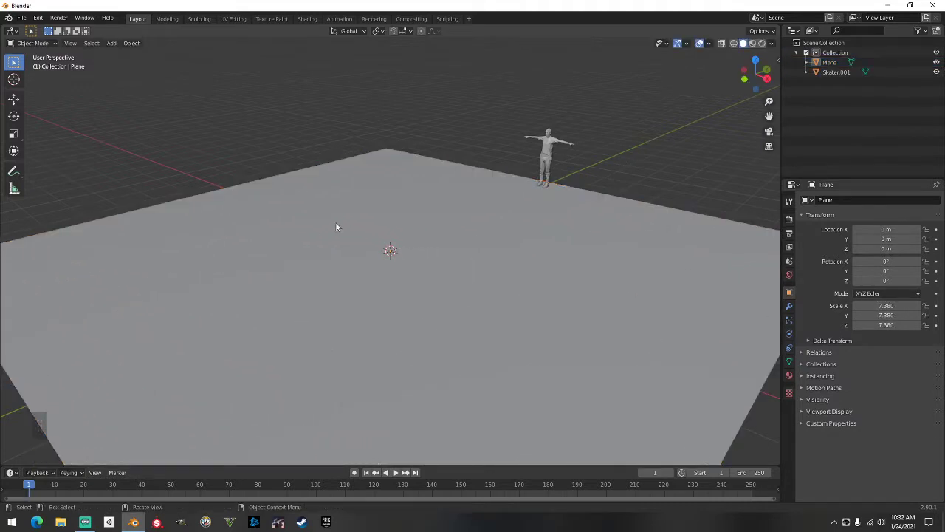
Stretch the plane along Y to a scale of 15.589
middle_click_drag(336, 227, 292, 259)
scroll(327, 249, "down", 3)
left_click(300, 250)
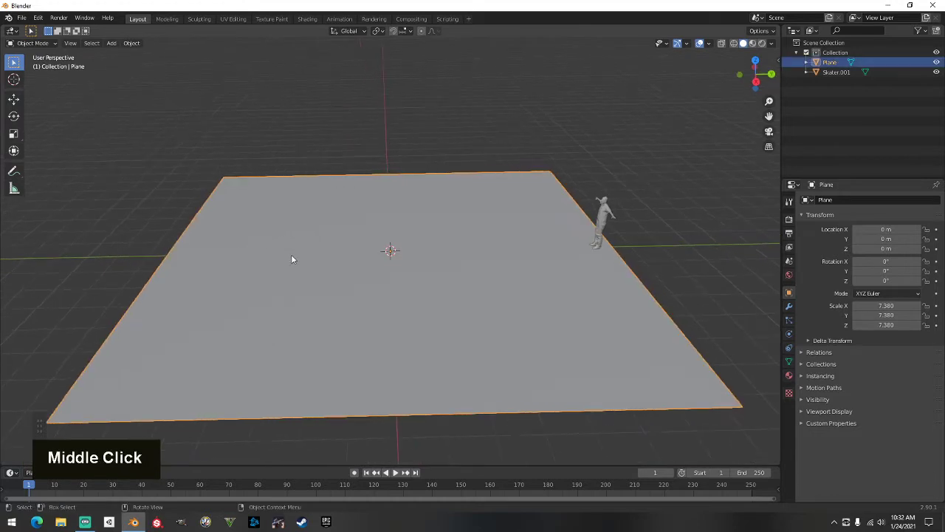
key("s")
key("x")
key("y")
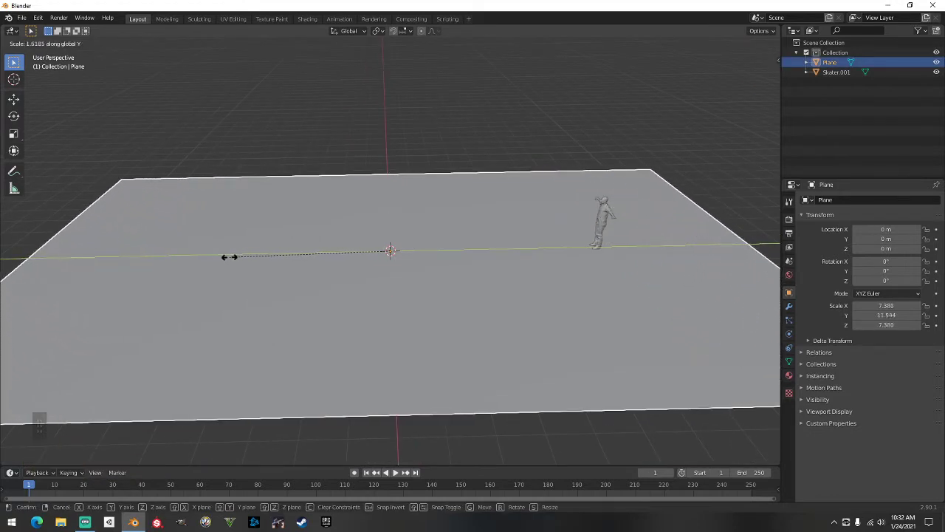
left_click(180, 256)
Move the ground plane along Y to about −5 m
key("g")
key("y")
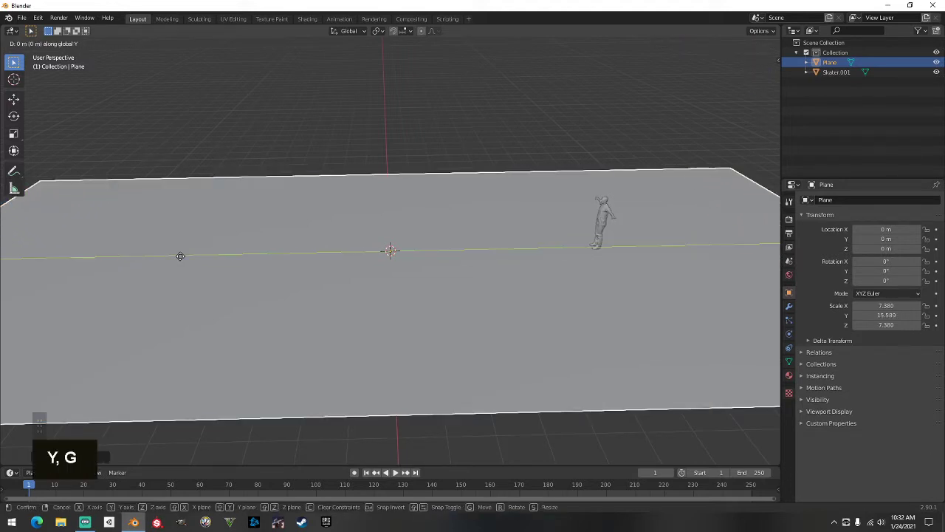
left_click(181, 257)
scroll(181, 258, "down", 1)
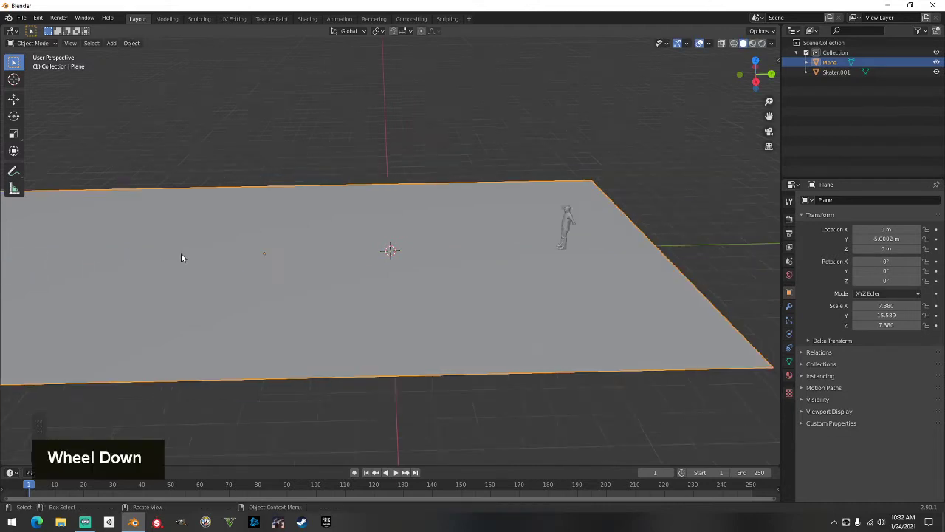
middle_click_drag(180, 258, 219, 262, "shift")
scroll(319, 260, "down", 2, "shift")
scroll(320, 258, "up", 2)
middle_click_drag(320, 258, 387, 258)
scroll(457, 240, "up", 1)
Place the 3D cursor on the ground plane
right_click(418, 236, "shift")
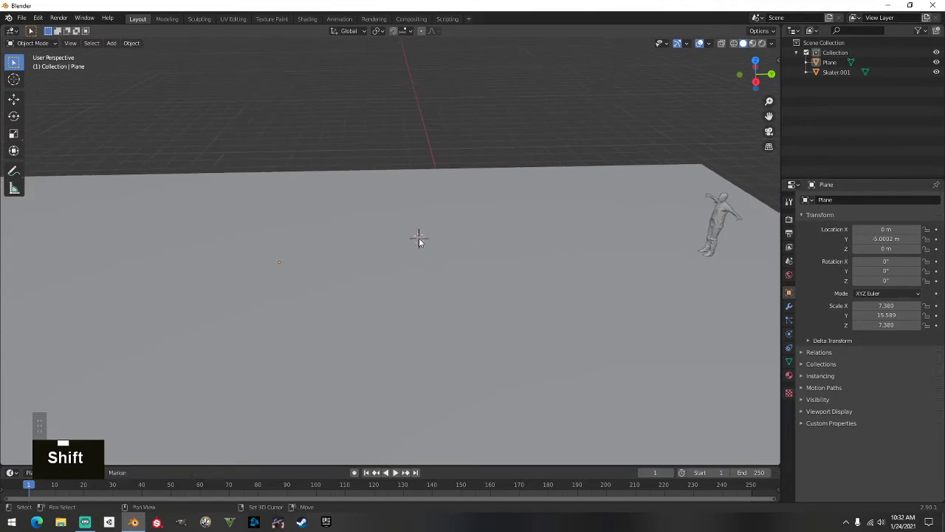
right_click(405, 239, "shift")
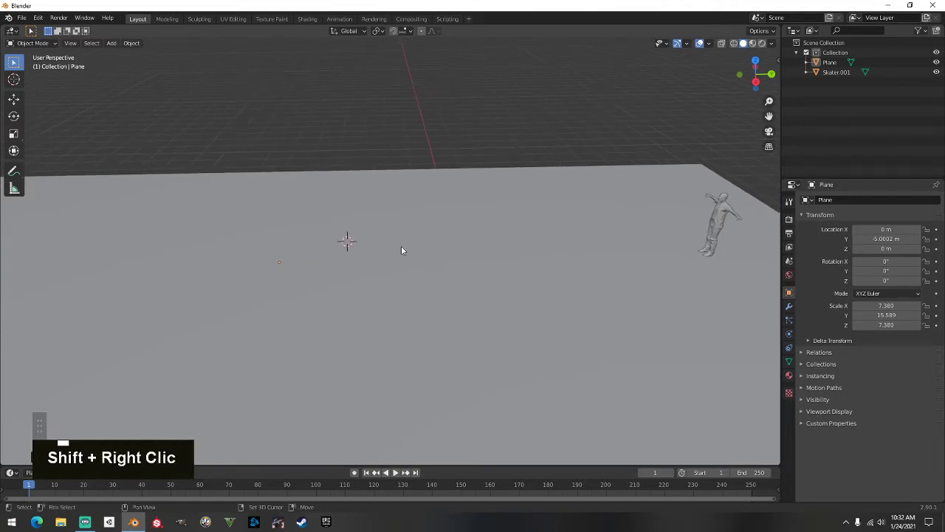
right_click(408, 235, "shift")
Add a cube mesh at the 3D cursor
key("shift+a")
mouse_move(403, 235)
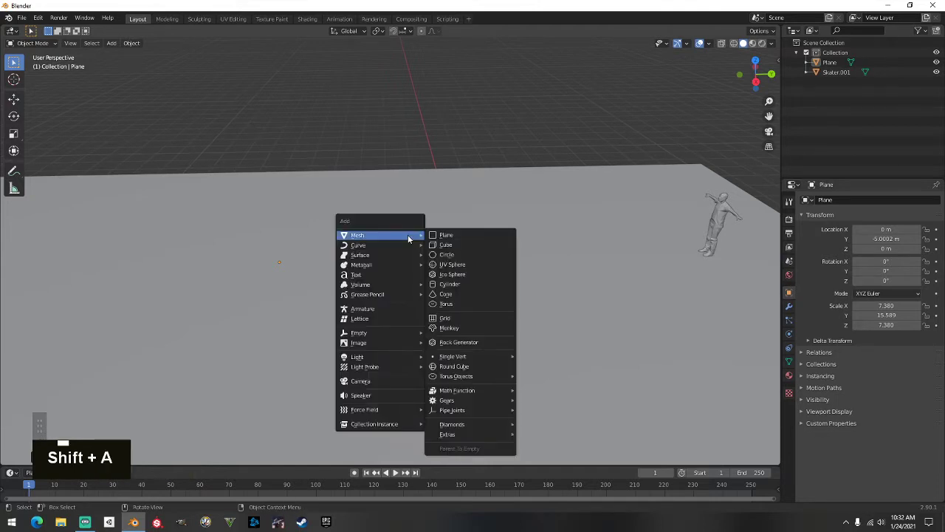
left_click(463, 244)
middle_click_drag(439, 247, 527, 219)
scroll(368, 240, "up", 2)
middle_click_drag(367, 240, 345, 244)
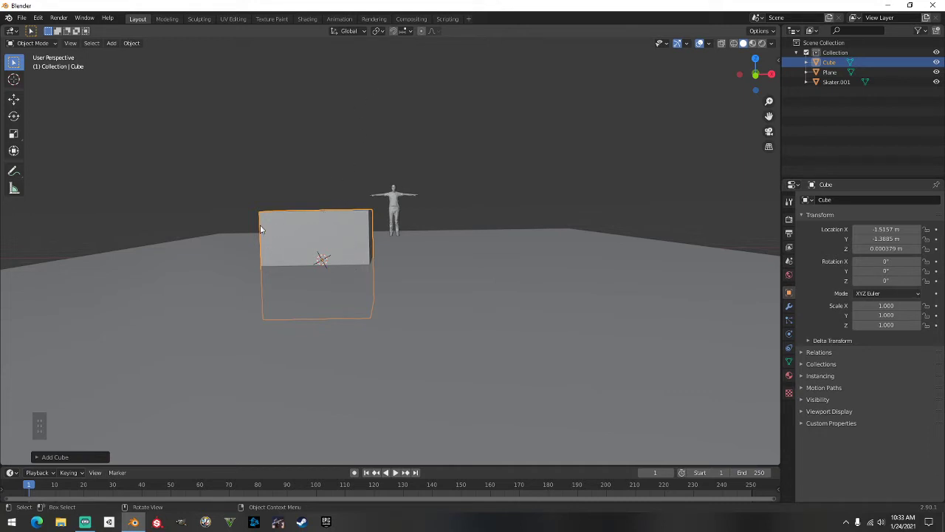
Set snapping to Vertex
left_click(407, 33)
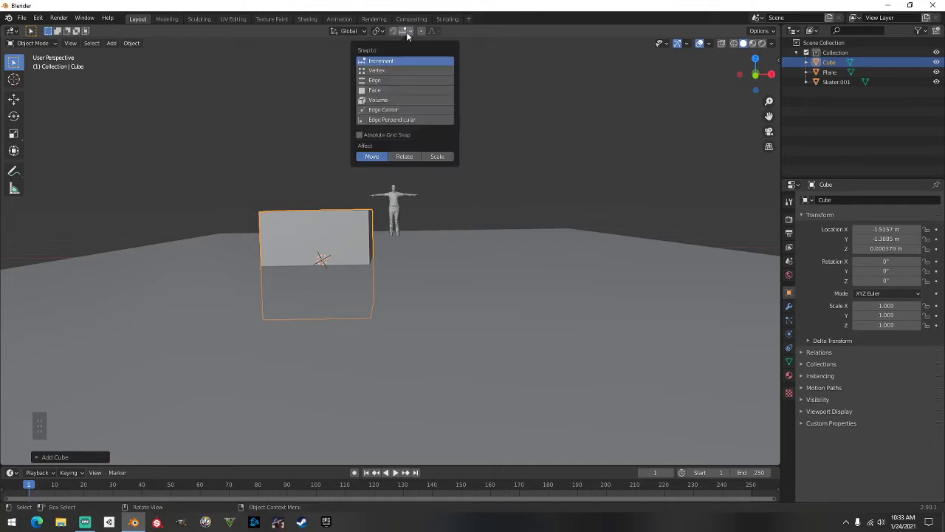
left_click(392, 71)
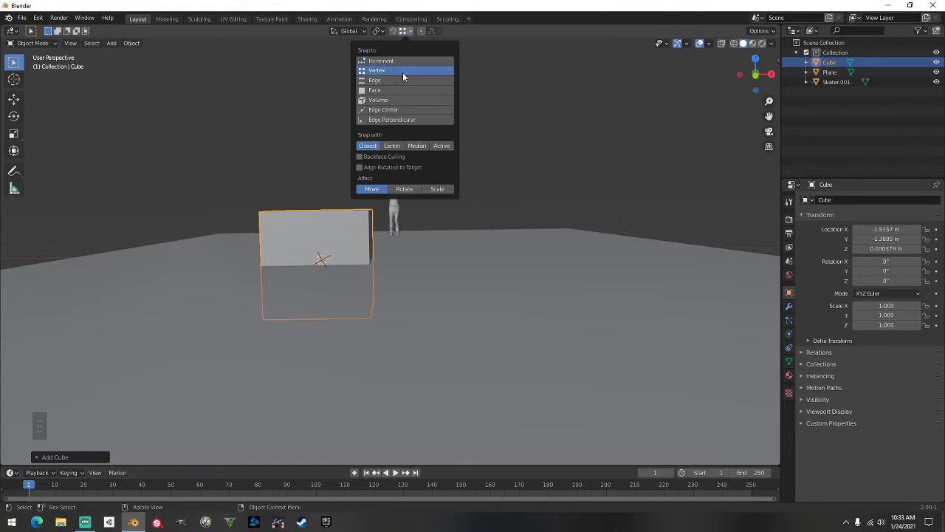
left_click(495, 121)
Move the cube vertically so it rests on the ground at Z 1 m
left_click(335, 236)
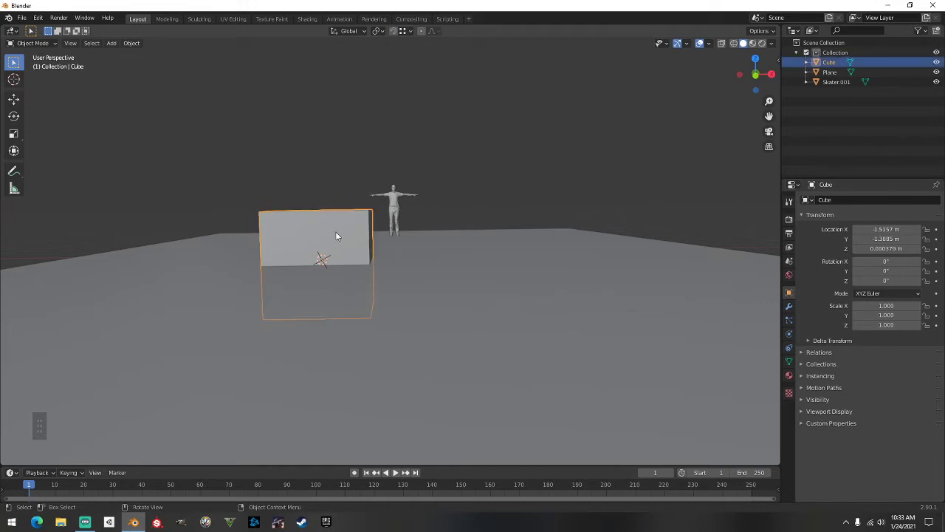
middle_click_drag(336, 236, 338, 246)
key("g")
key("z")
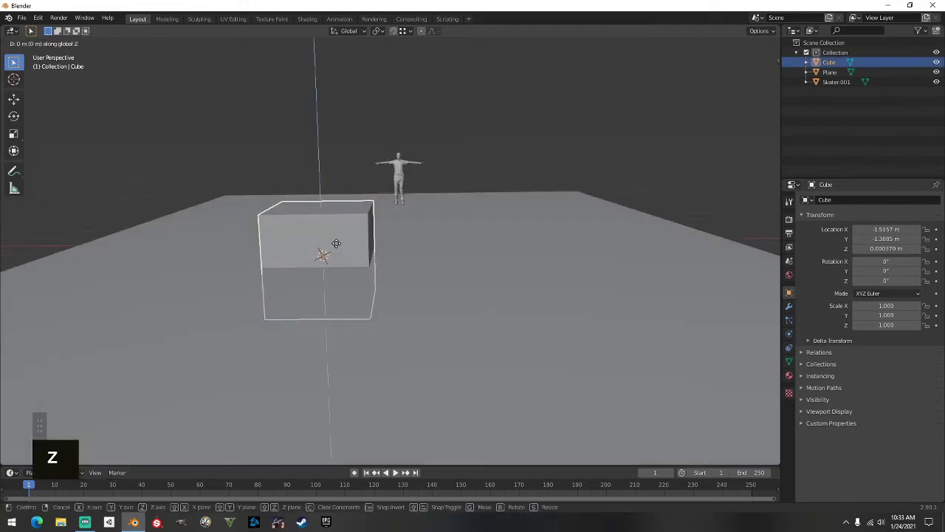
left_click(340, 116)
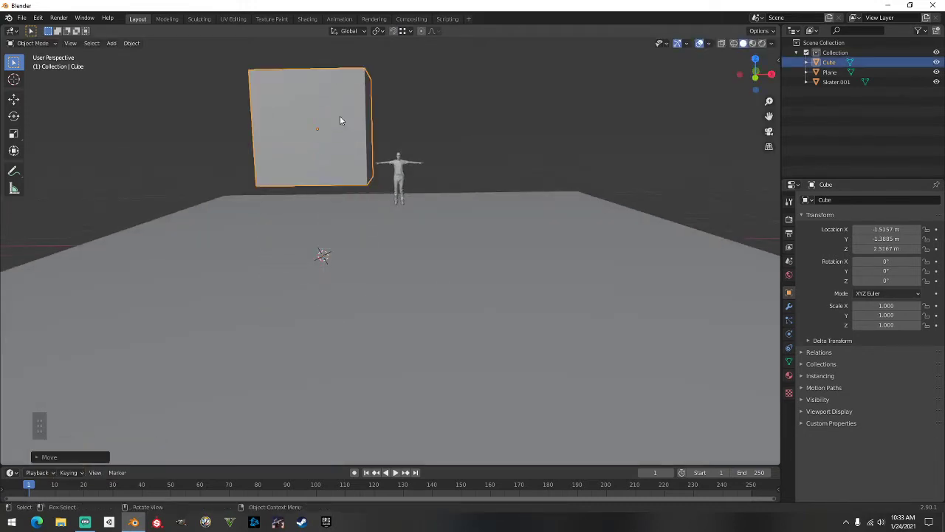
key("g")
key("z")
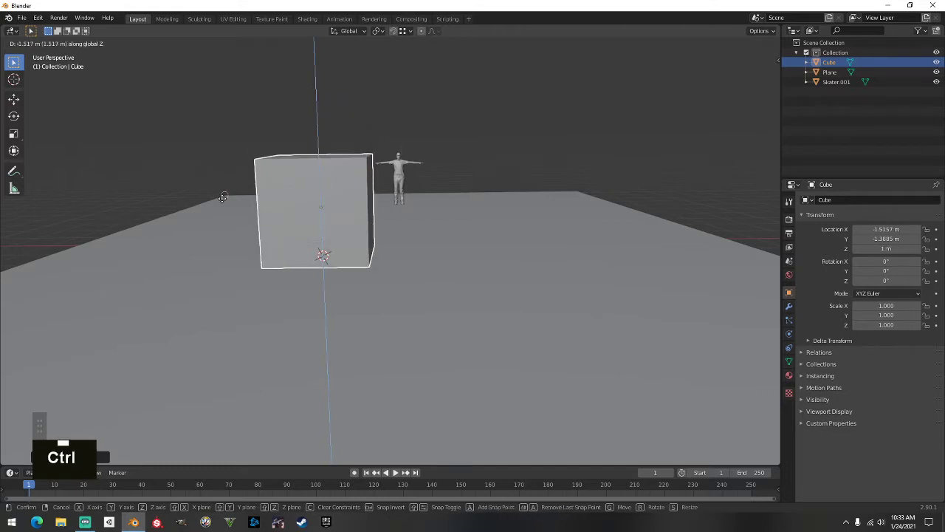
left_click(223, 201, "ctrl")
mouse_move(221, 195)
middle_mouse_down()
mouse_move(232, 173)
mouse_move(184, 148)
mouse_move(214, 175)
mouse_move(218, 199)
middle_mouse_up()
key("Tab")
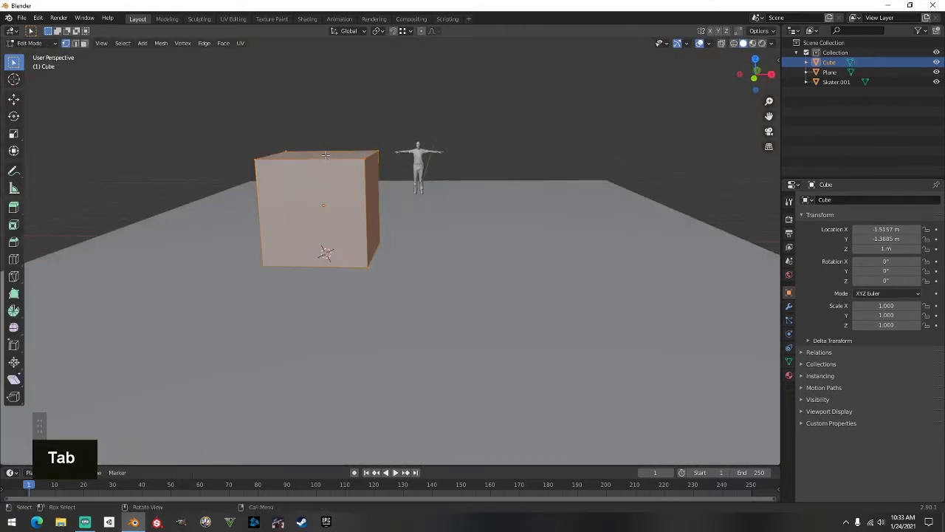
Snap the cube's top face flush with the ground, then raise it 0.6 m
left_click(83, 43)
left_click(318, 155)
middle_click_drag(317, 155, 335, 166)
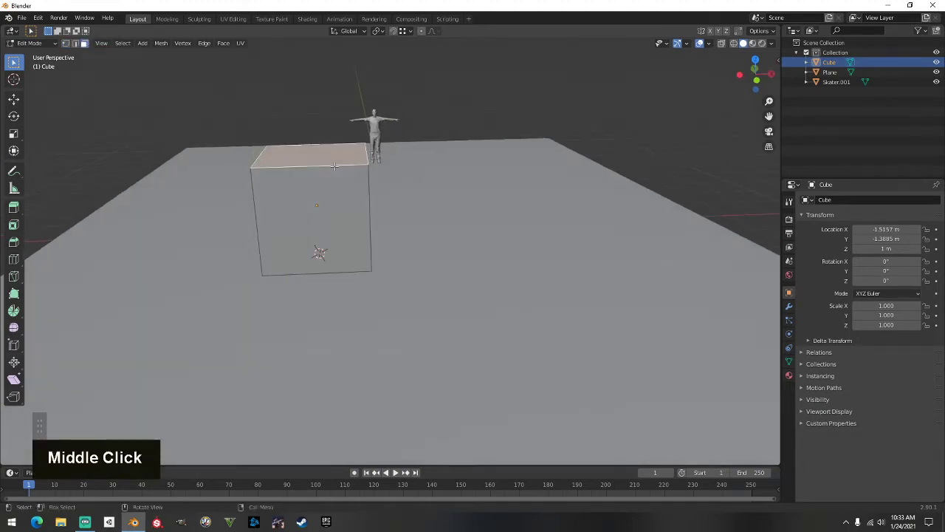
key("g")
key("z")
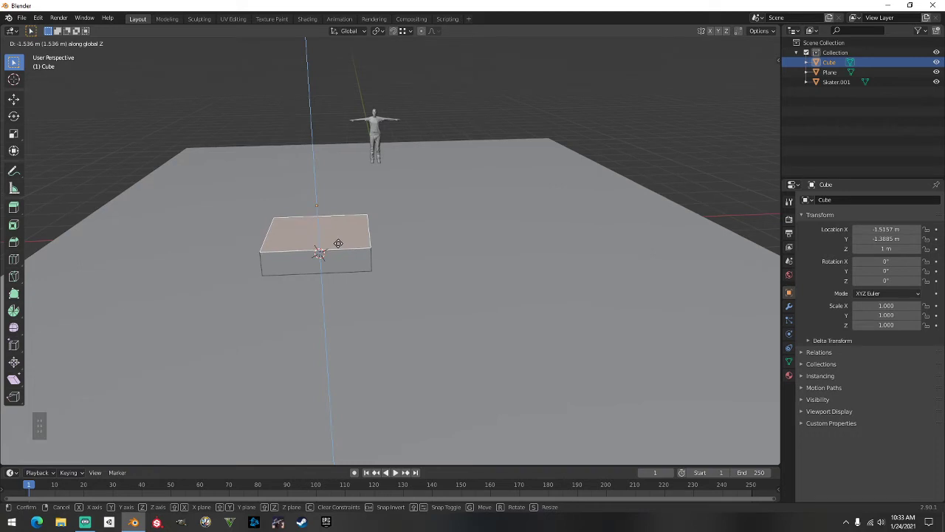
key("ctrl")
left_click(373, 268, "ctrl")
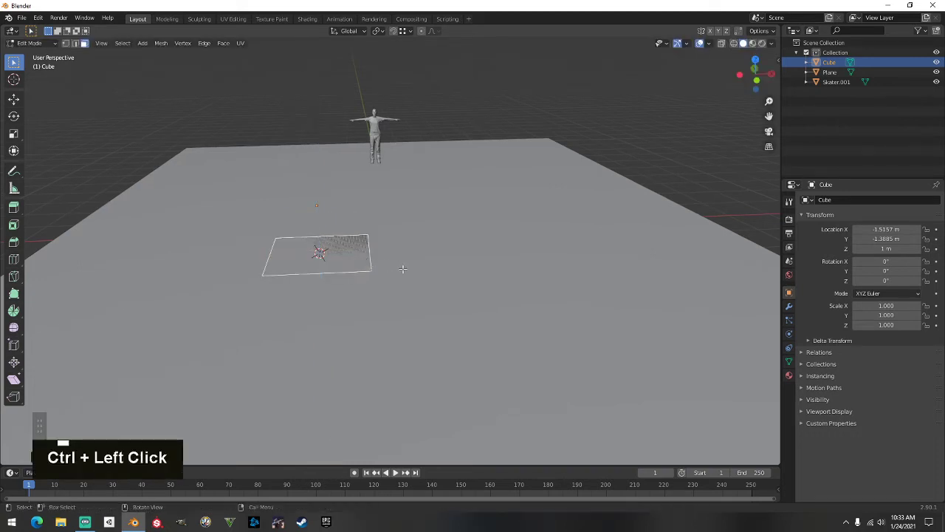
type("gz")
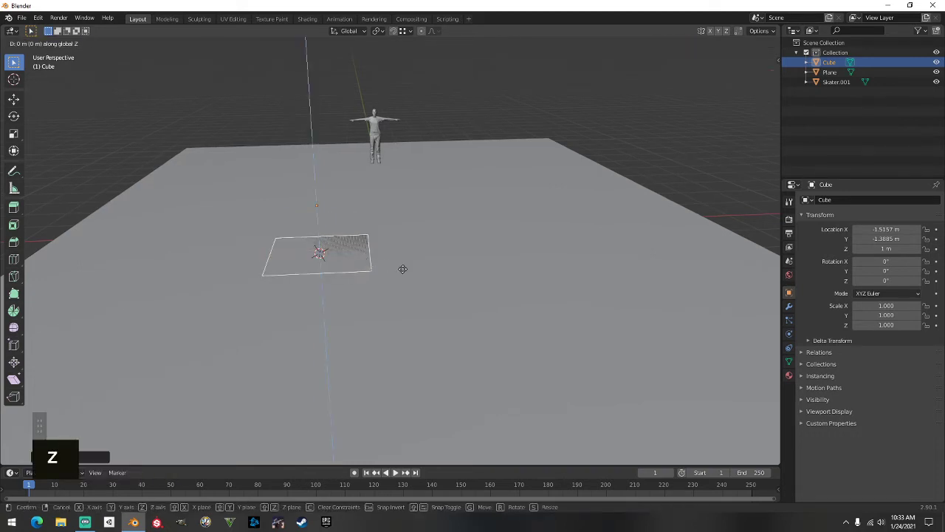
type(".6")
key("Return")
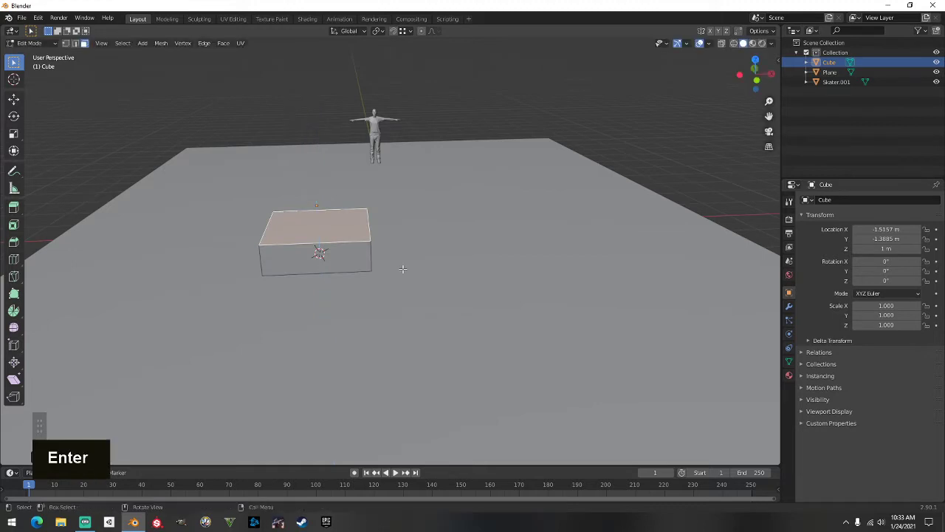
Stretch the box's ends outward along the X and Y axes
middle_click_drag(372, 211, 288, 274)
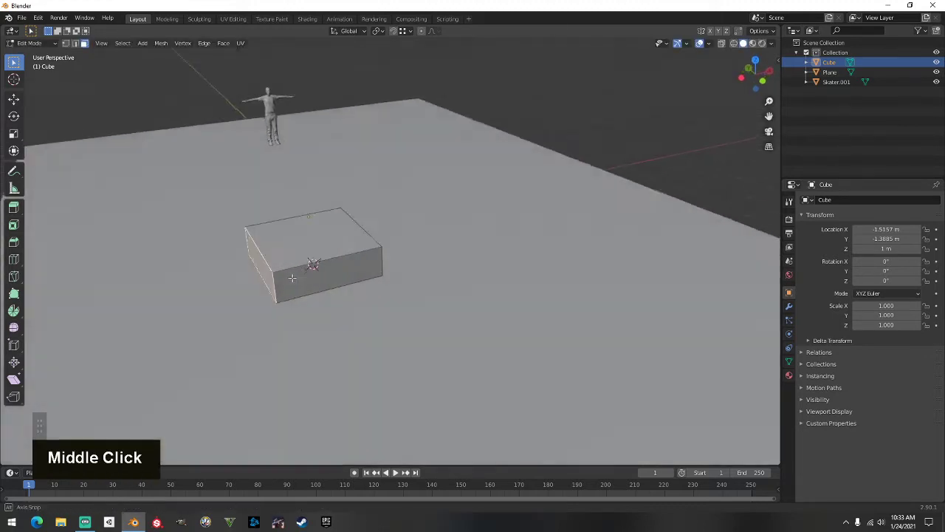
key("g")
key("x")
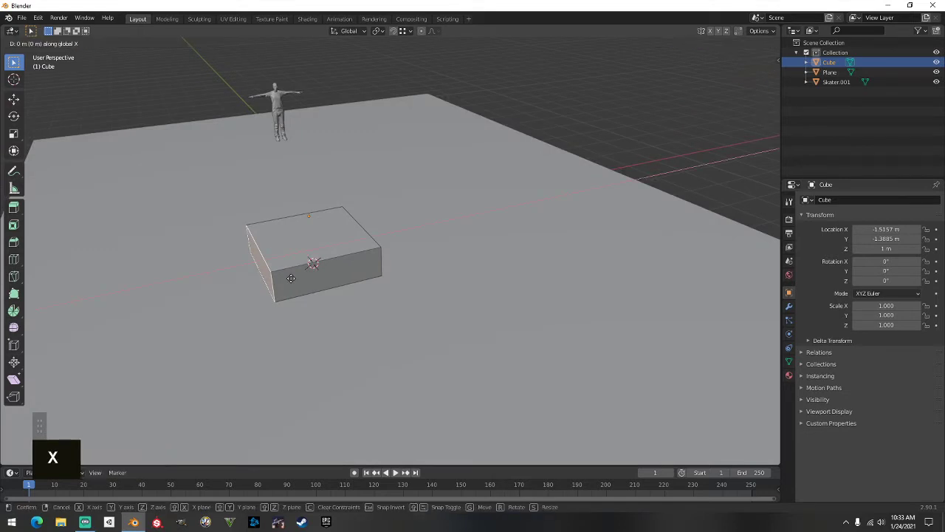
left_click(347, 268)
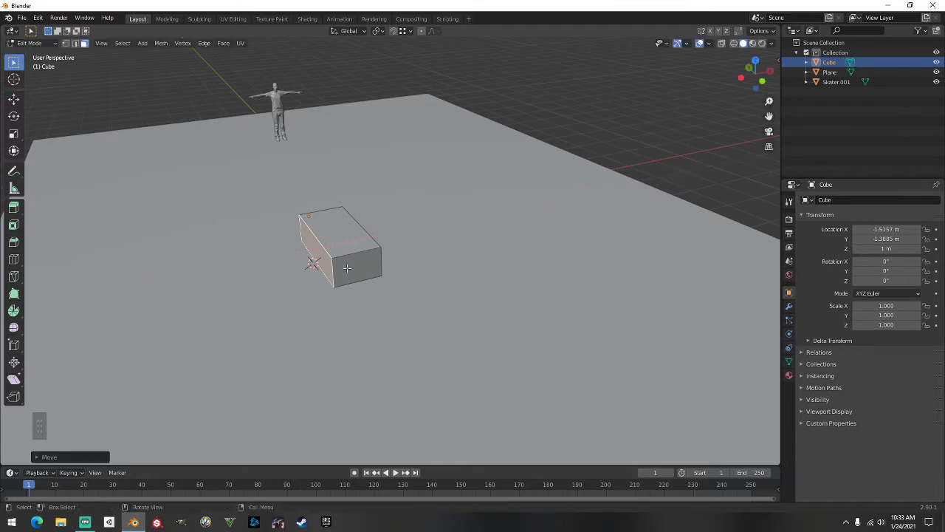
double_click(358, 266)
middle_click_drag(358, 265, 211, 285)
key("g")
key("y")
left_click(424, 277)
Readjust the box's top face height and return to Object Mode
key("Tab")
scroll(309, 253, "down", 3)
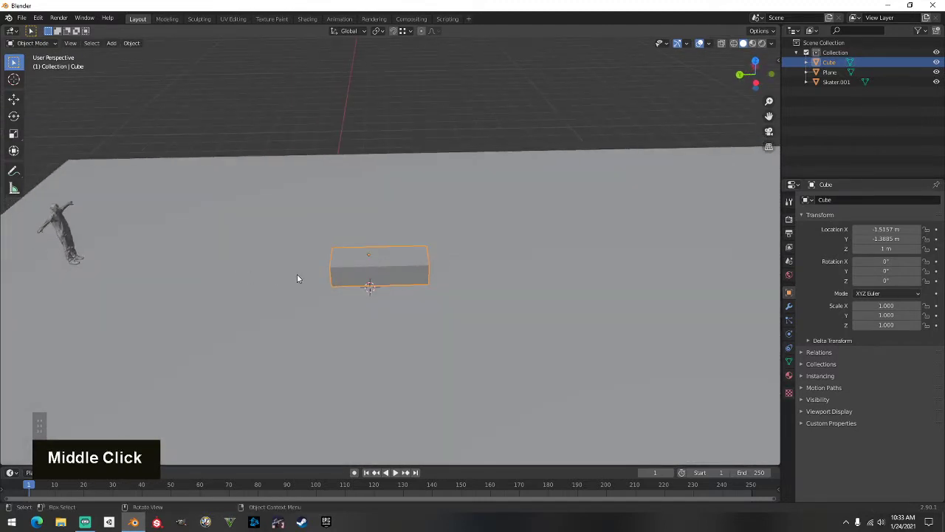
key("Tab")
left_click(344, 260)
key("g")
key("z")
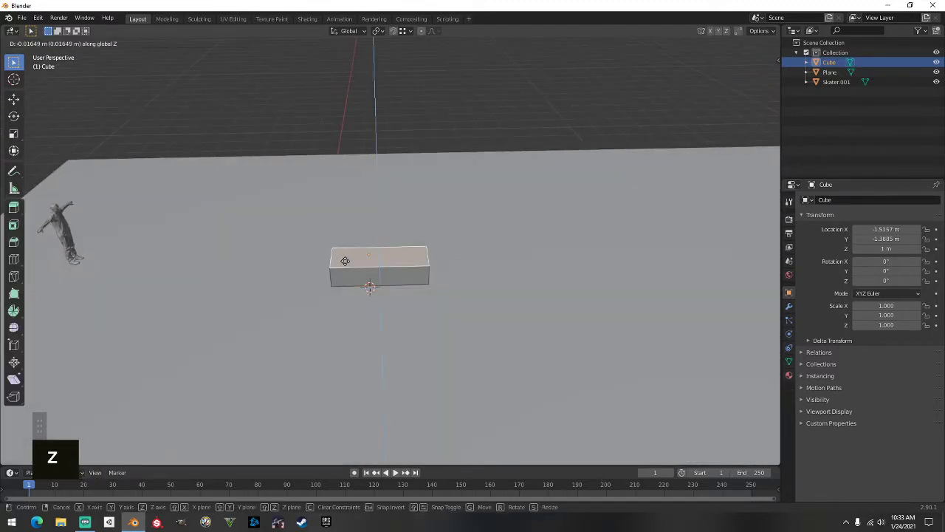
left_click(345, 261)
middle_click_drag(345, 260, 411, 269)
scroll(422, 248, "up", 2)
key("Tab")
scroll(423, 237, "up", 2)
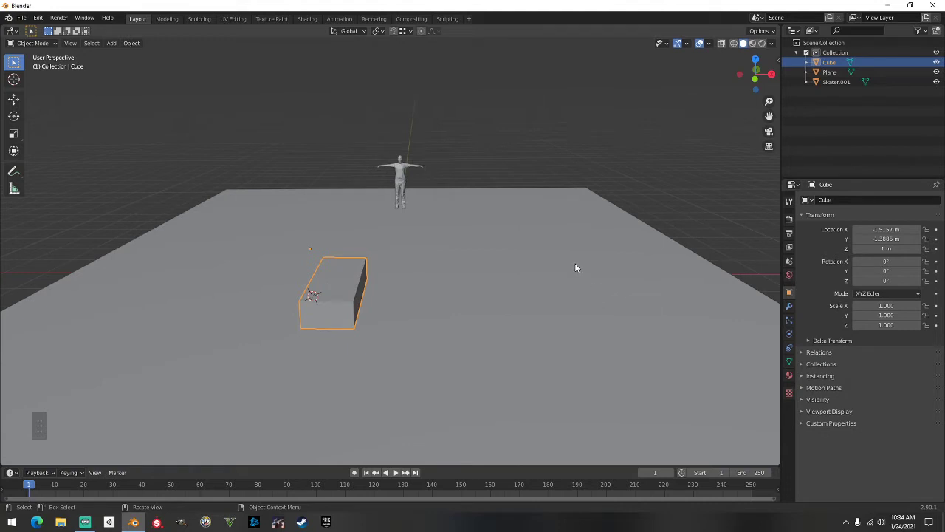
Reselect the box ledge and bring the view to a near-top angle
middle_click_drag(451, 253, 412, 248)
left_click(391, 167)
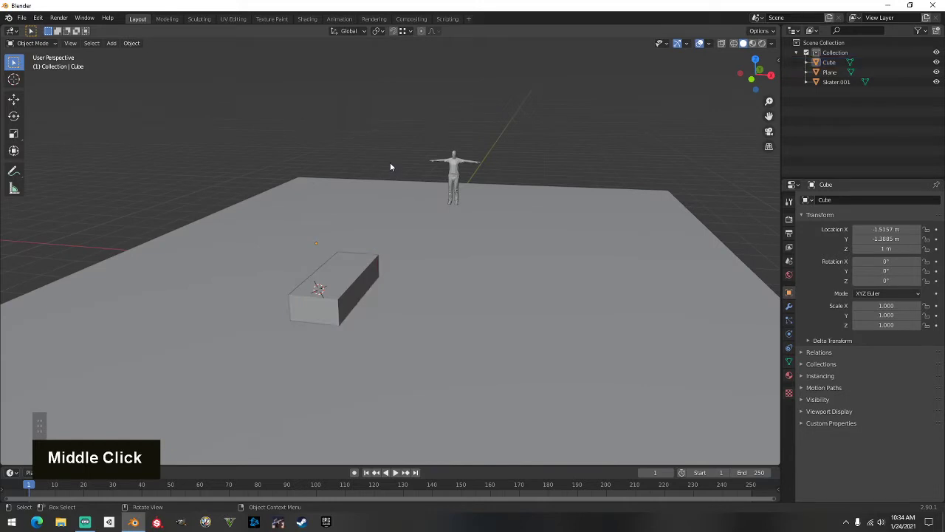
middle_click_drag(390, 167, 341, 232, "shift")
scroll(328, 274, "down", 1)
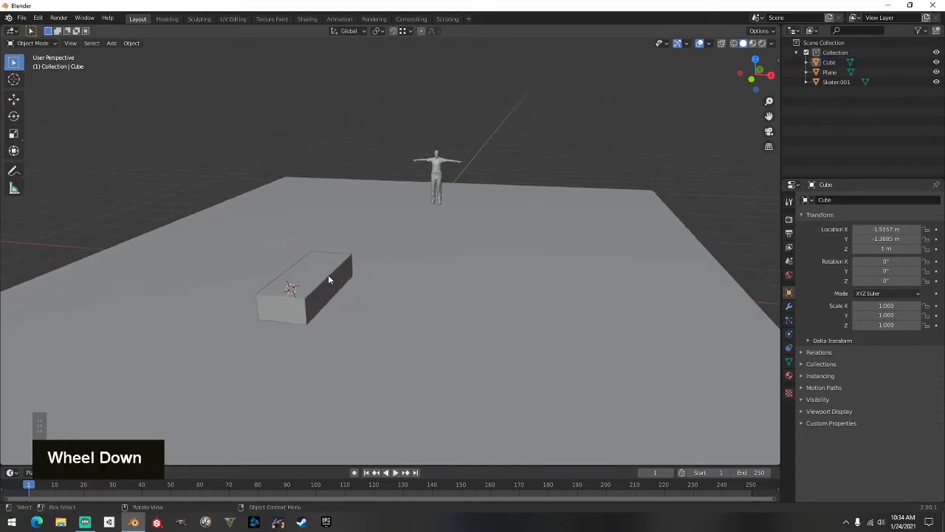
left_click(328, 275)
scroll(329, 279, "up", 2)
middle_click_drag(329, 278, 363, 278)
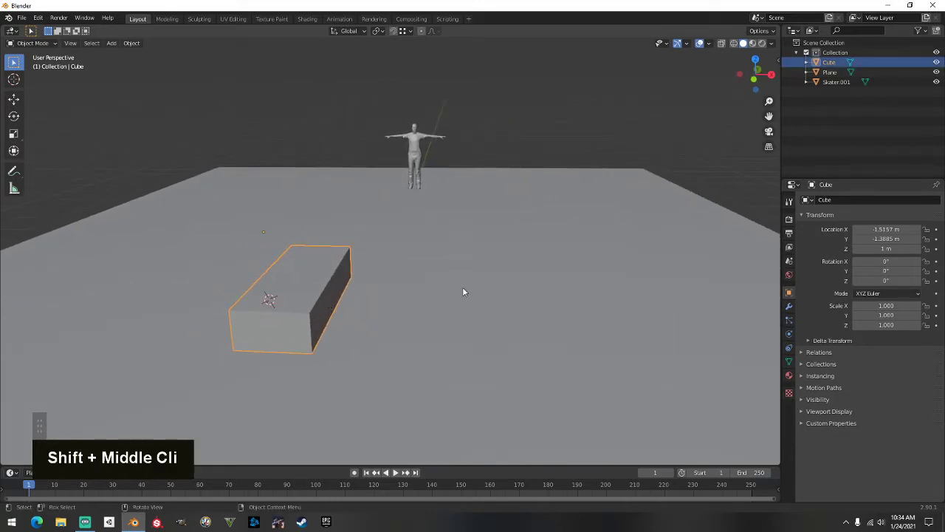
middle_click_drag(463, 291, 436, 268)
scroll(340, 281, "down", 2)
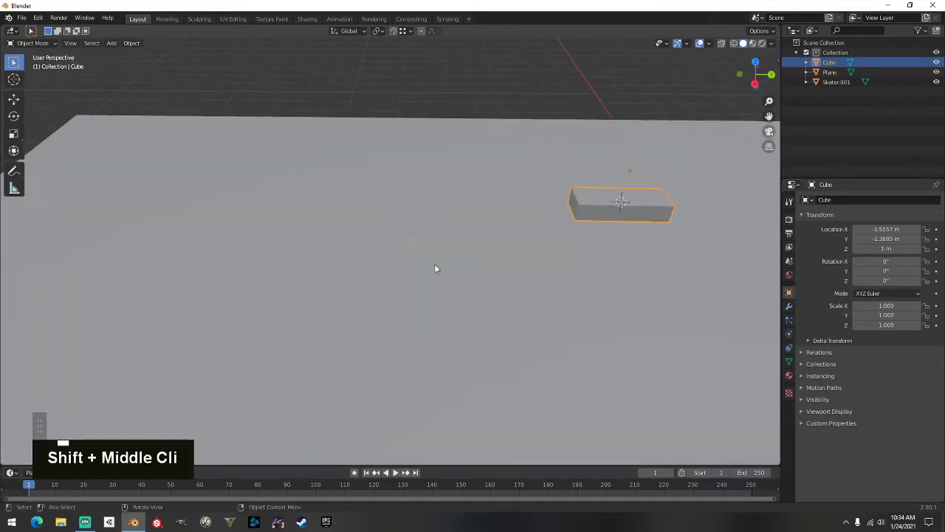
Place the 3D cursor on the empty ground away from the ledge
right_click(390, 242, "shift")
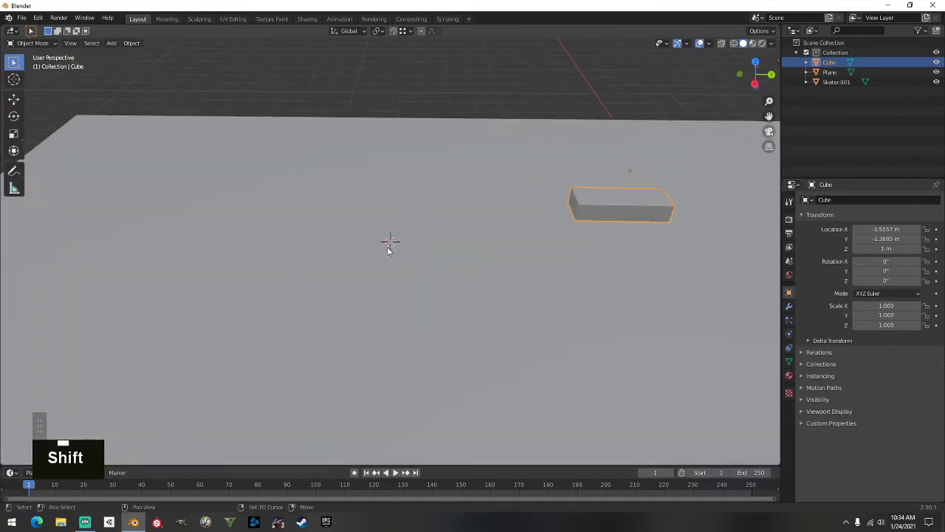
right_click(386, 247, "shift")
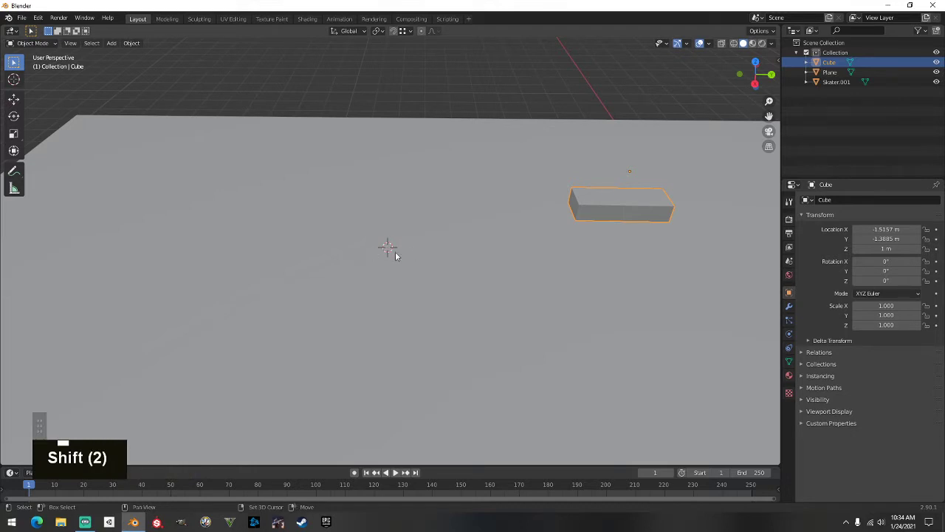
right_click(391, 252, "shift")
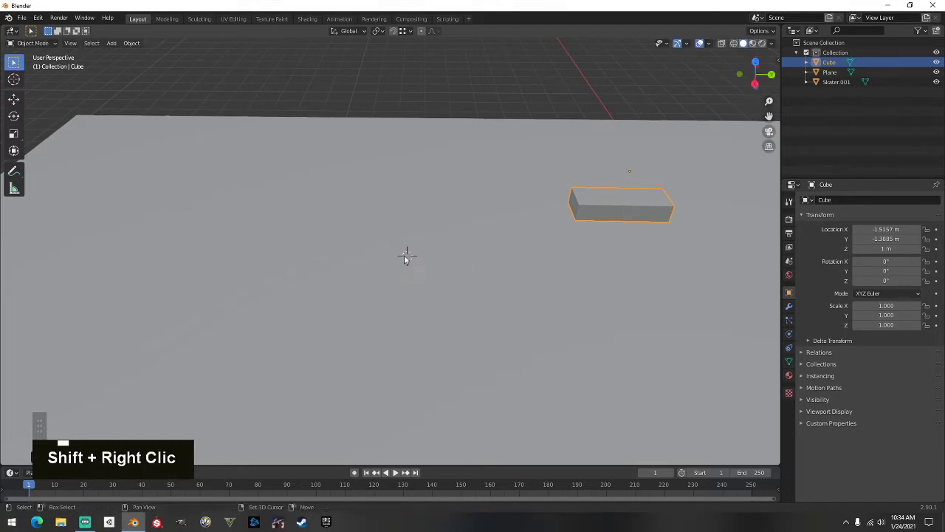
right_click(397, 252, "shift")
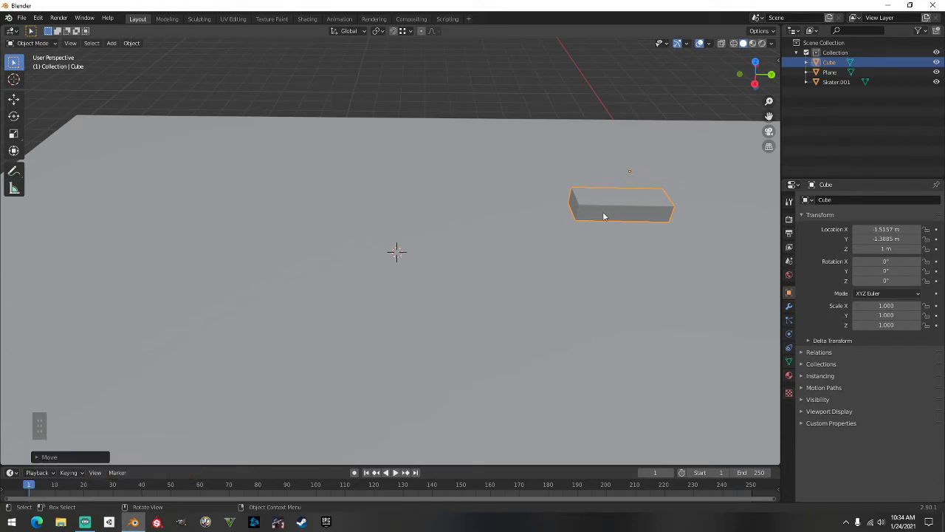
key("shift+a")
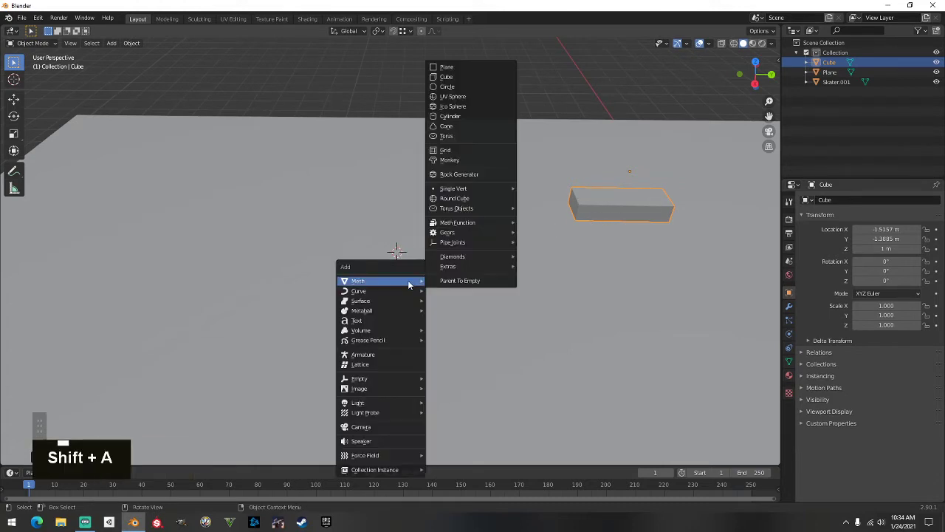
left_click(465, 77)
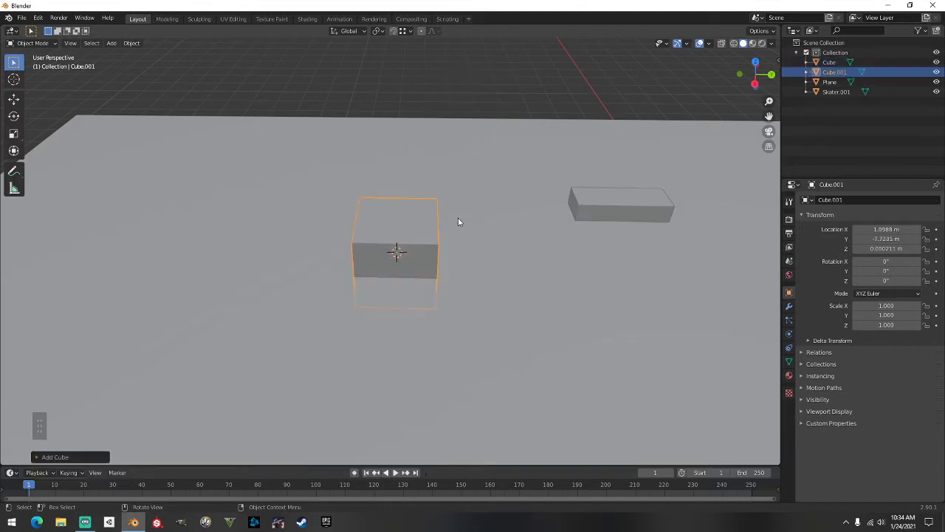
left_click(591, 207)
left_click(424, 245)
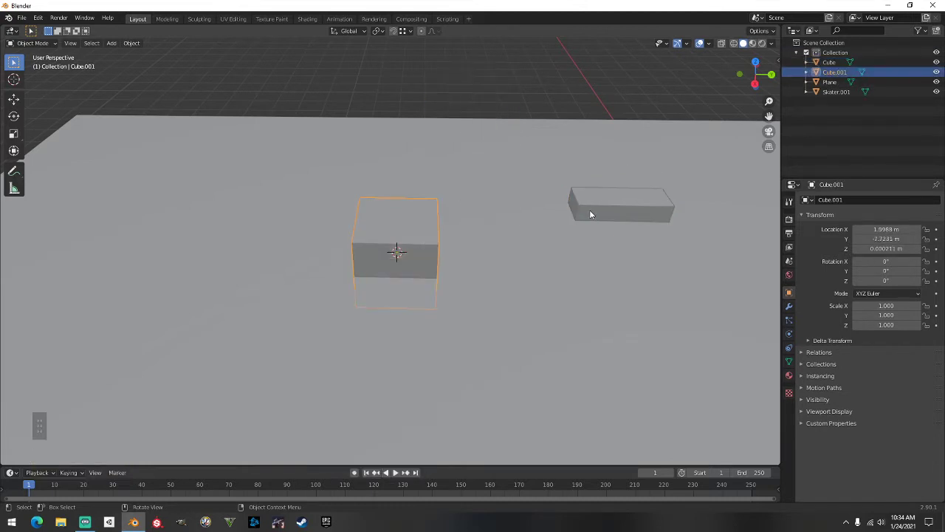
left_click(592, 212)
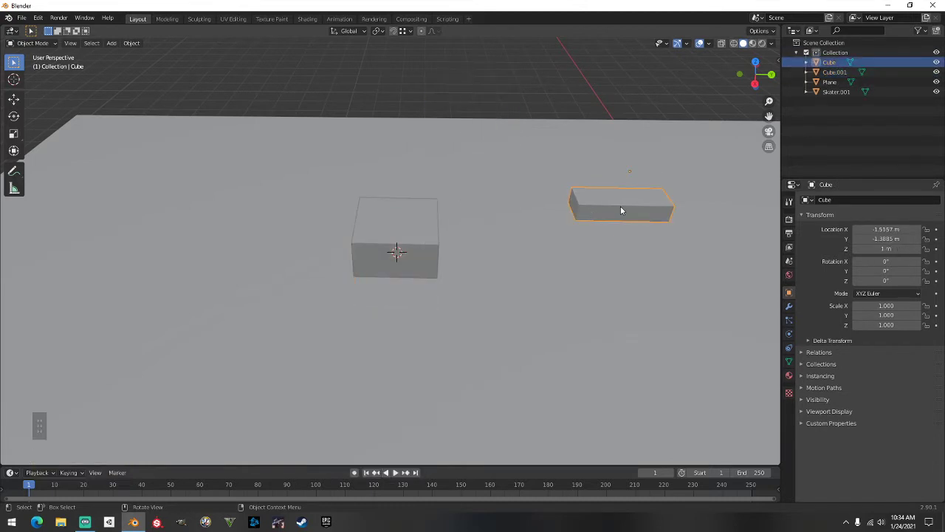
left_click(404, 227, "ctrl")
key("ctrl+z")
key("ctrl+z")
key("ctrl+z")
key("ctrl+z")
key("ctrl+z")
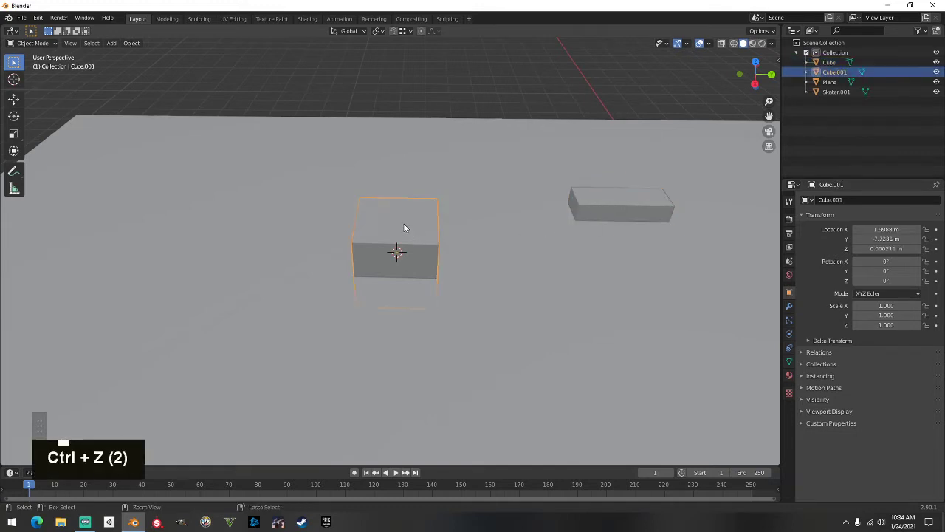
left_click(607, 197)
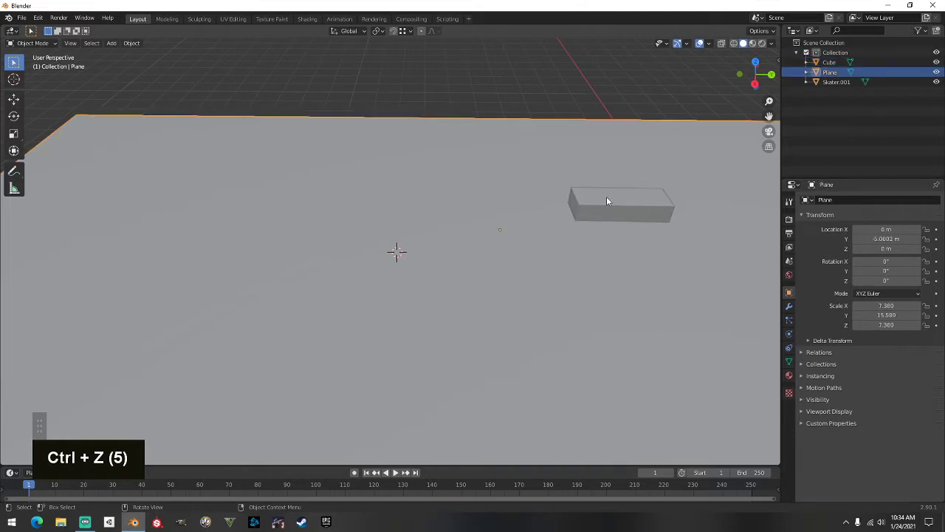
left_click(615, 205)
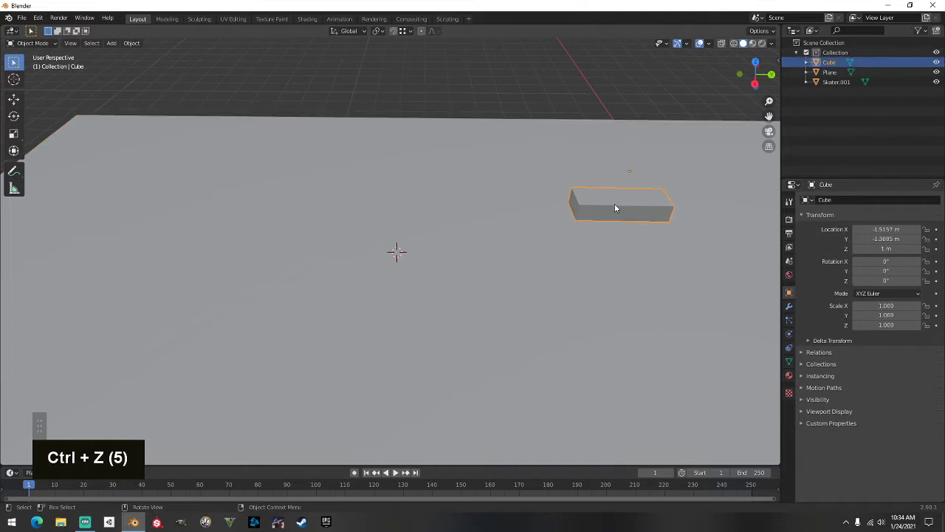
double_click(501, 87)
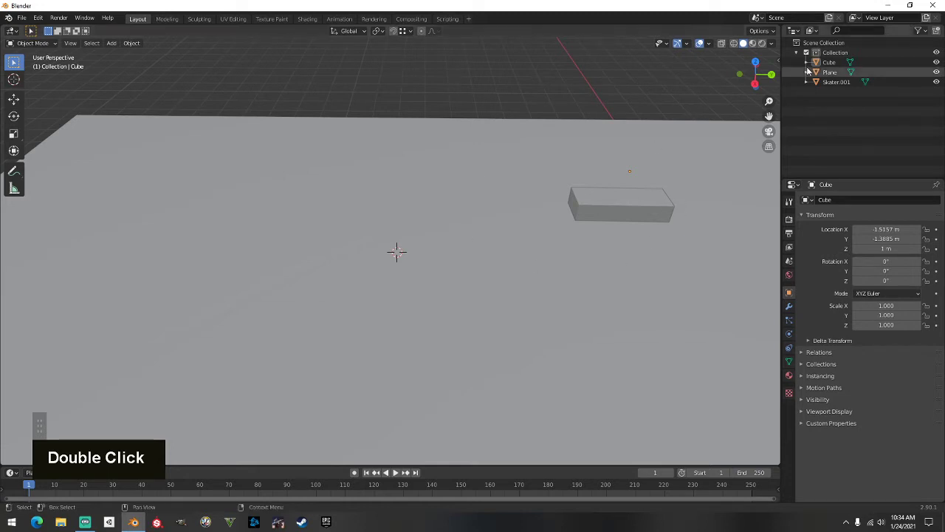
Add a plane and rotate it 90° about the Y axis so it stands upright
key("shift+a")
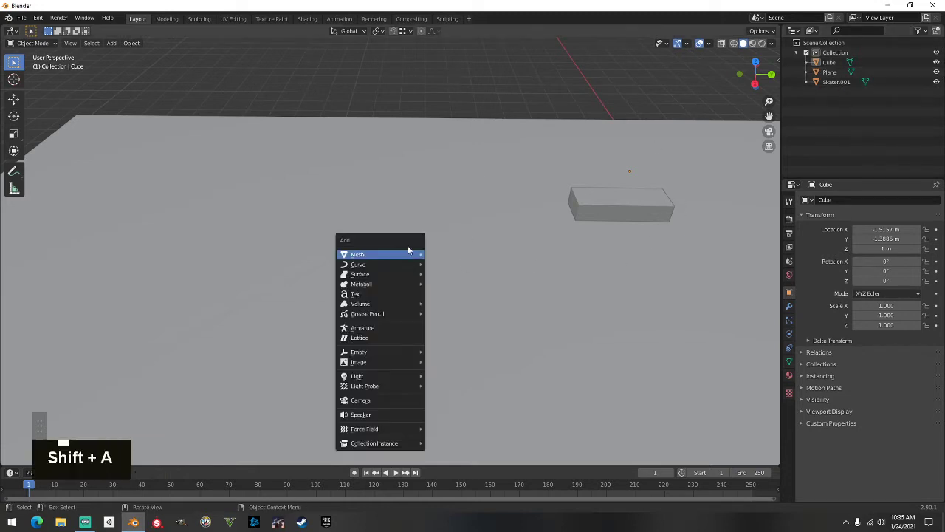
mouse_move(410, 255)
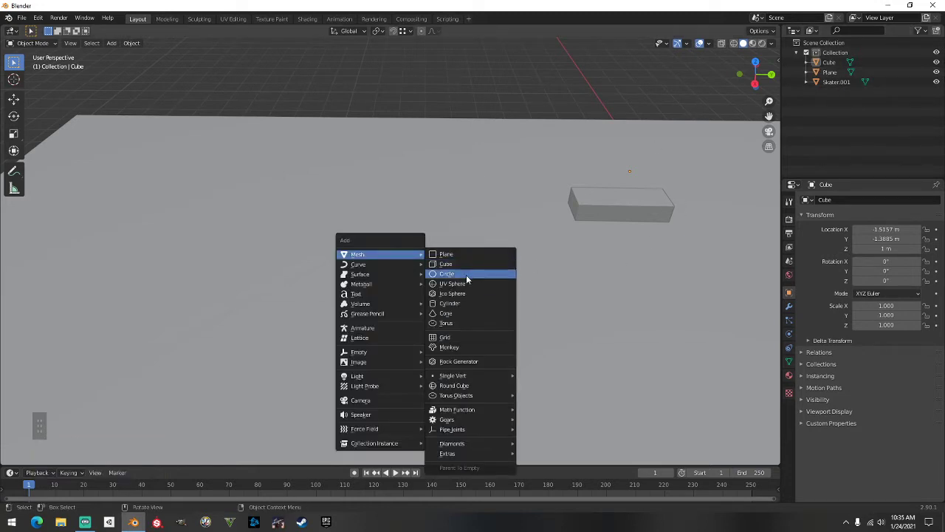
left_click(467, 259)
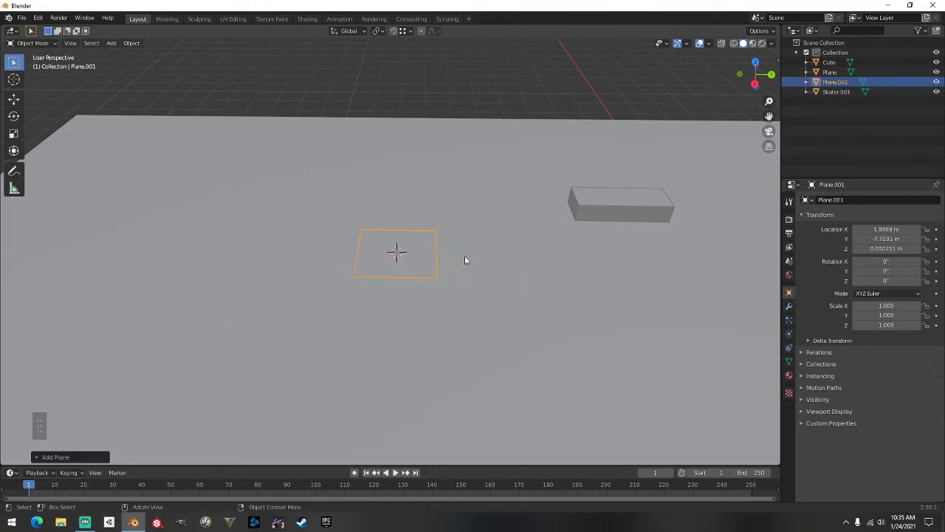
mouse_move(462, 259)
middle_mouse_down()
mouse_move(580, 222)
mouse_move(465, 220)
mouse_move(445, 231)
mouse_move(460, 245)
middle_mouse_up()
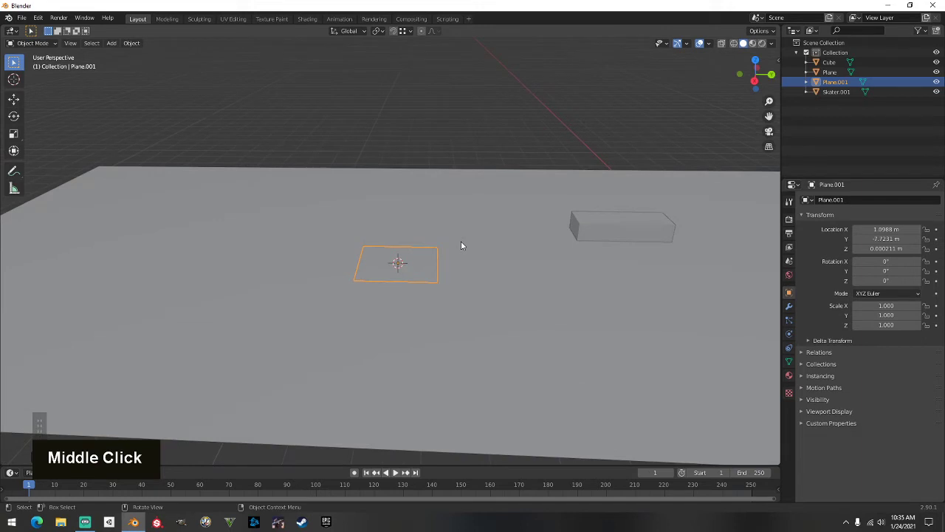
key("r")
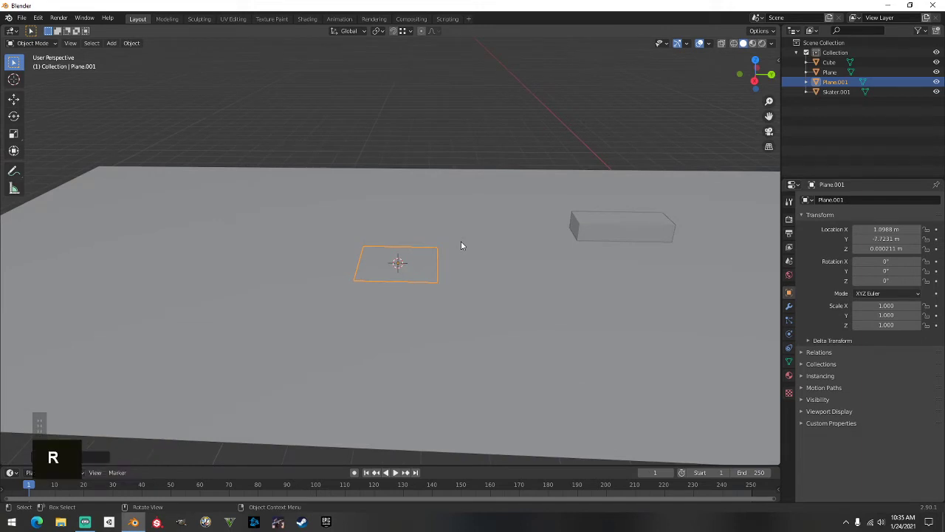
key("x")
key("9")
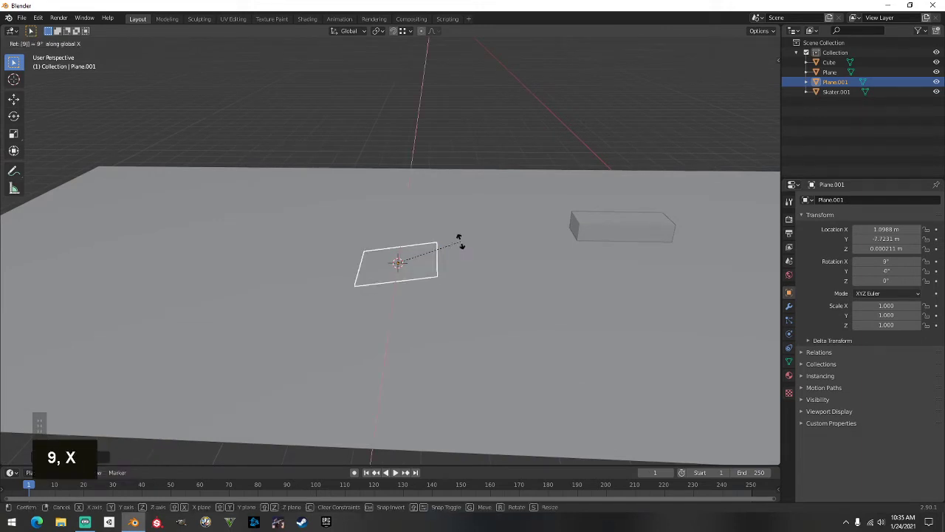
key("0")
key("BackSpace")
key("BackSpace")
key("y")
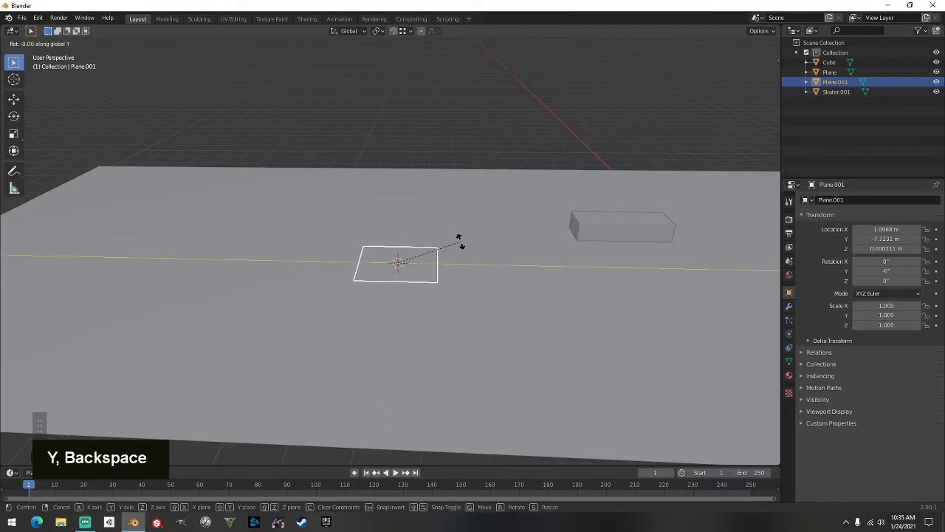
key("9")
key("0")
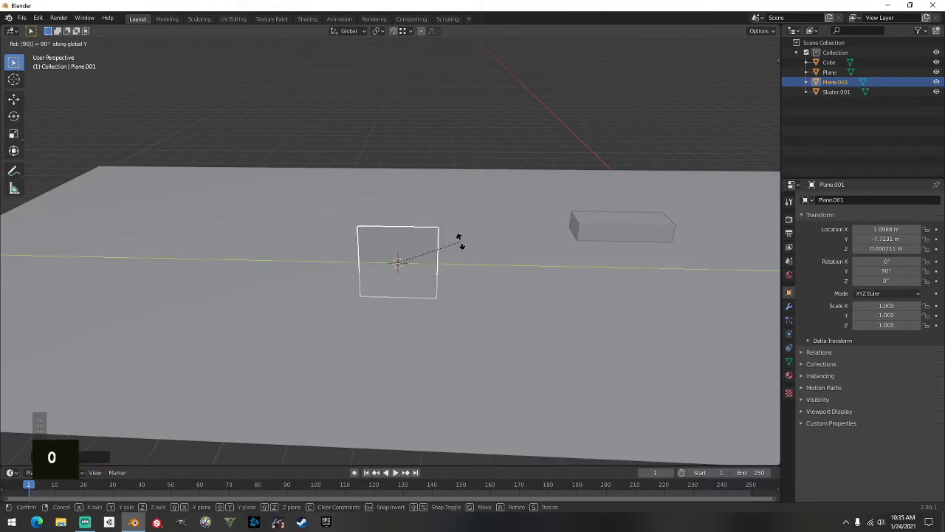
key("Return")
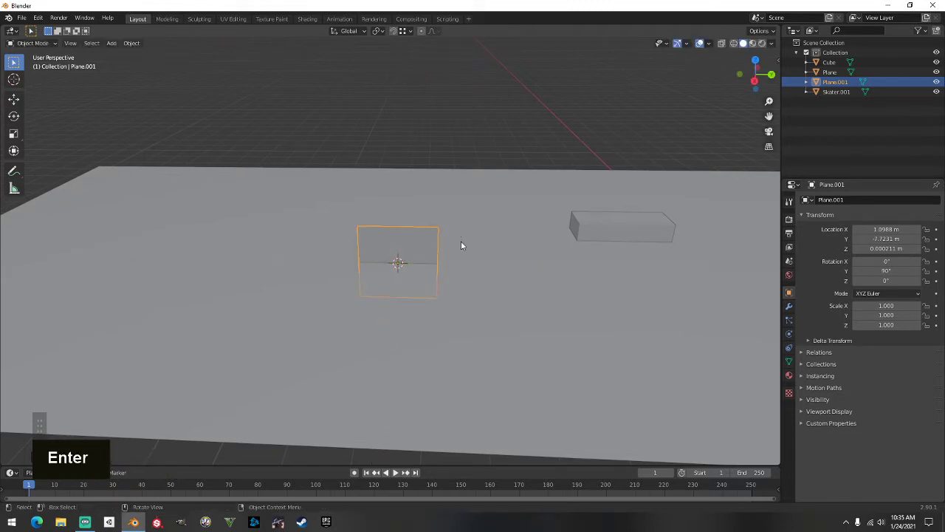
Stretch the plane to 2.435 along Y and squash it to 0.263 on Z into a thin strip
key("s")
key("y")
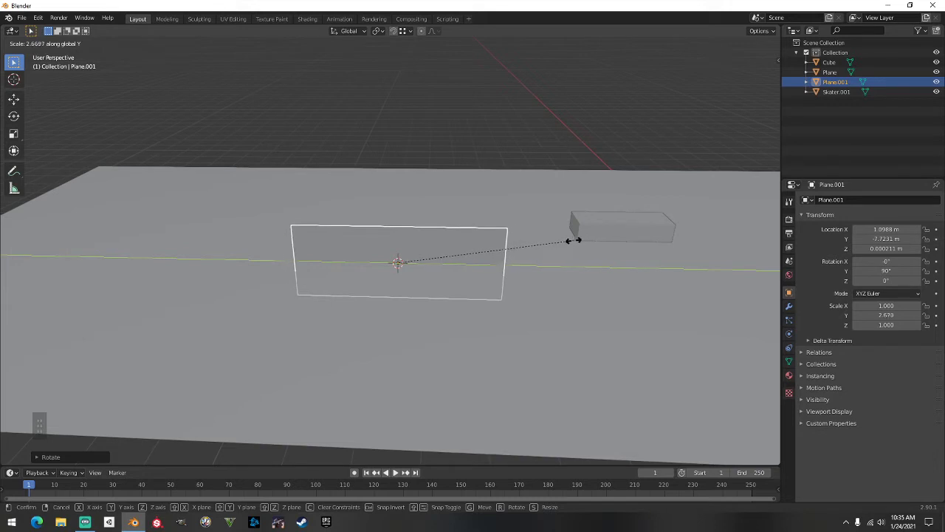
left_click(559, 247)
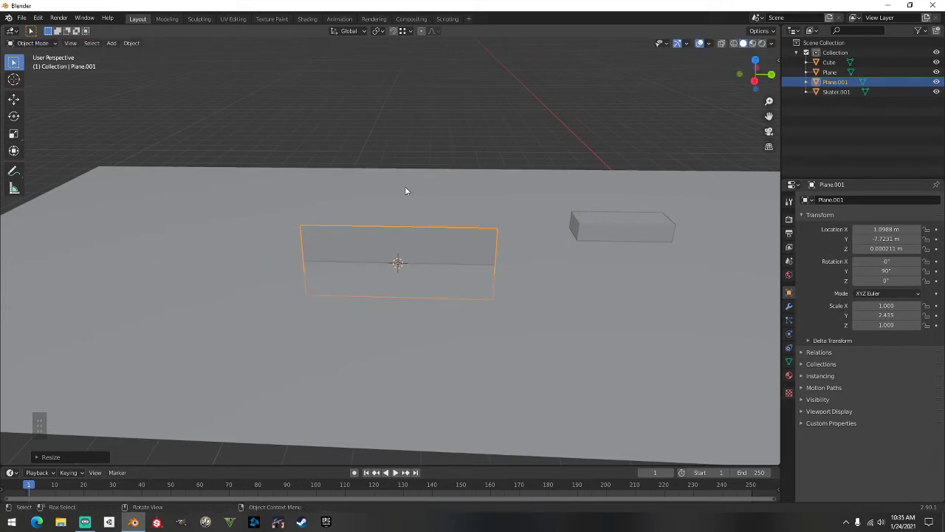
key("s")
key("z")
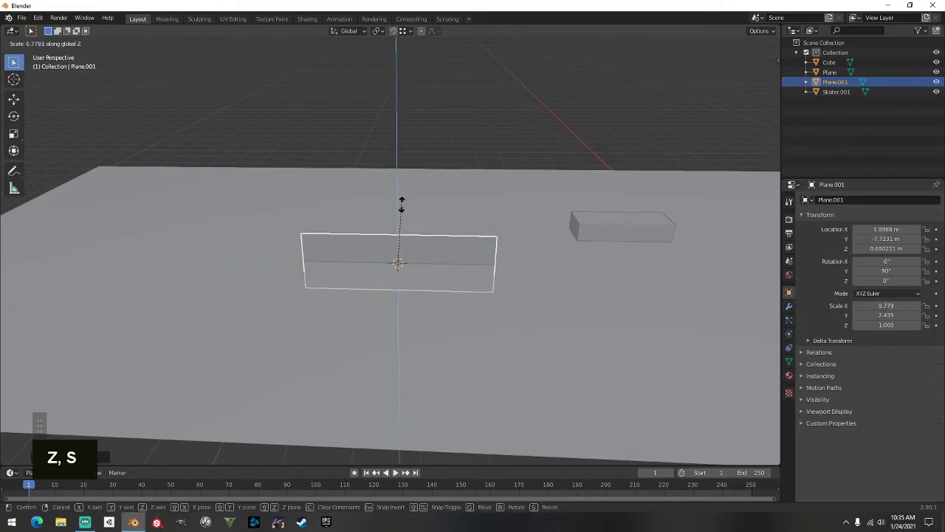
left_click(406, 248)
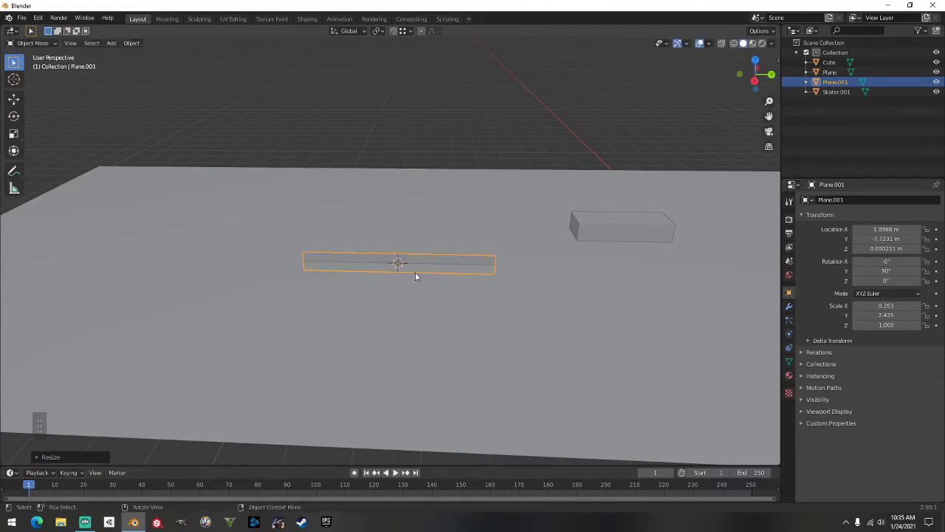
Lower the strip along Z until it rests just above the ground, at Z 0.054755 m
key("g")
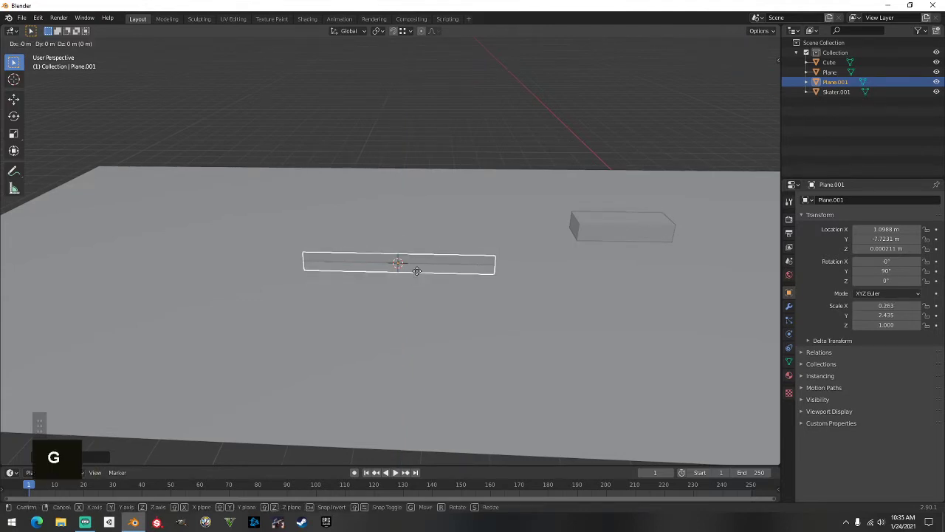
key("z")
left_click(422, 258)
middle_click_drag(399, 249, 373, 227)
key("g")
key("z")
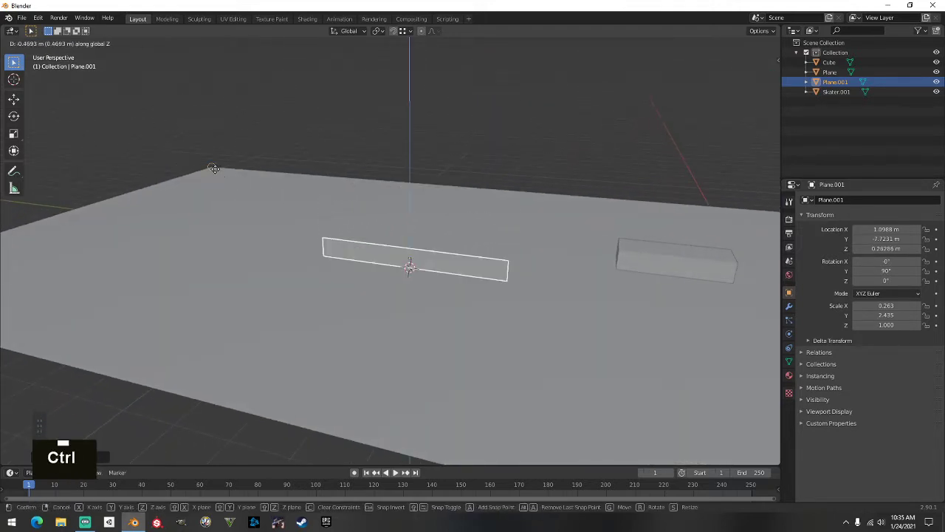
left_click(272, 206, "ctrl")
middle_click_drag(272, 206, 329, 200)
scroll(330, 200, "up", 2)
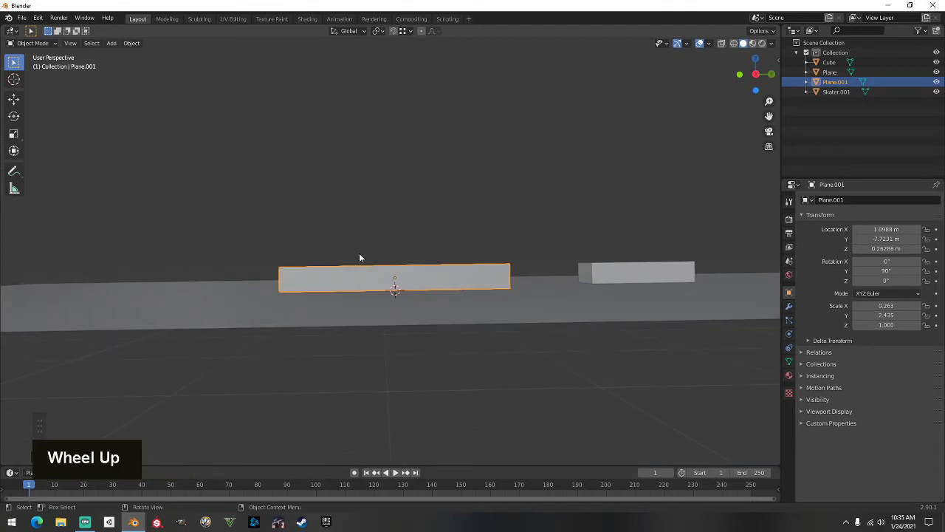
key("g")
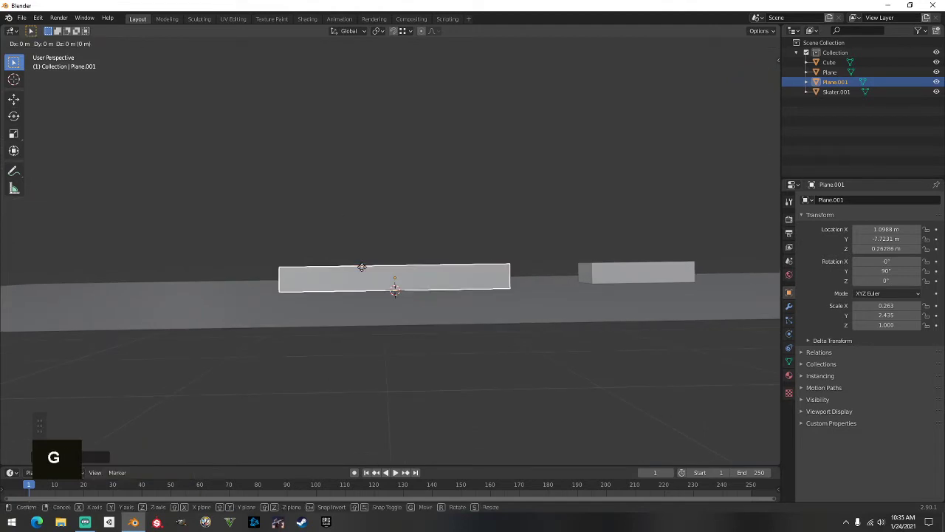
key("z")
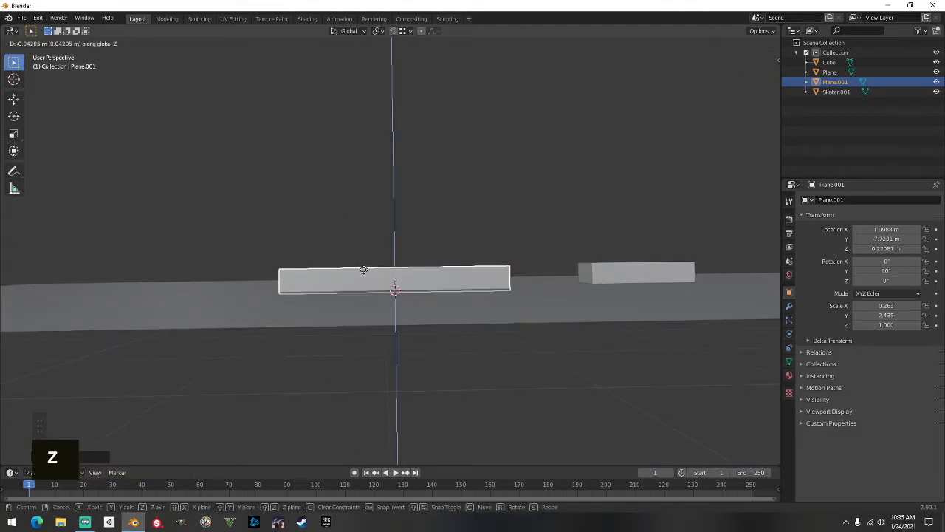
left_click(365, 276)
scroll(362, 276, "up", 2)
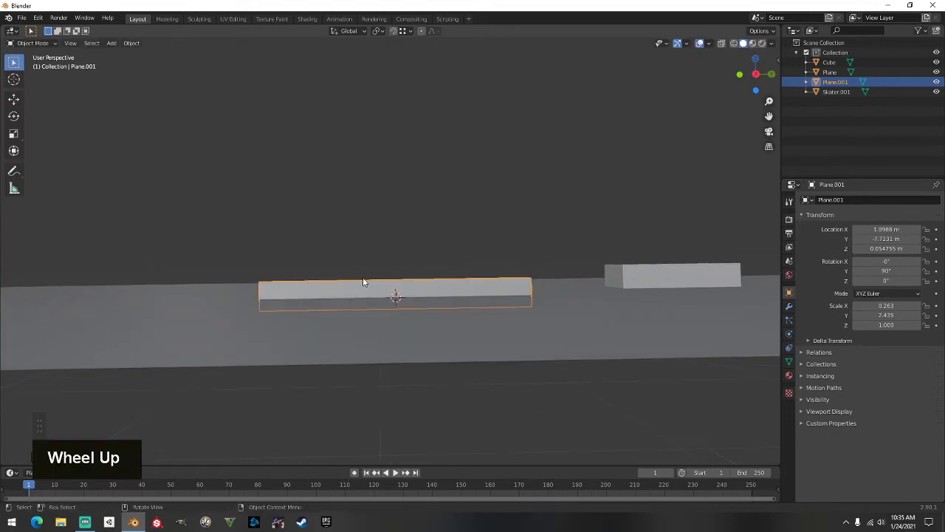
middle_click_drag(363, 277, 329, 283)
In Edit Mode with edge selection, lower the strip's top edge slightly along Z
key("Tab")
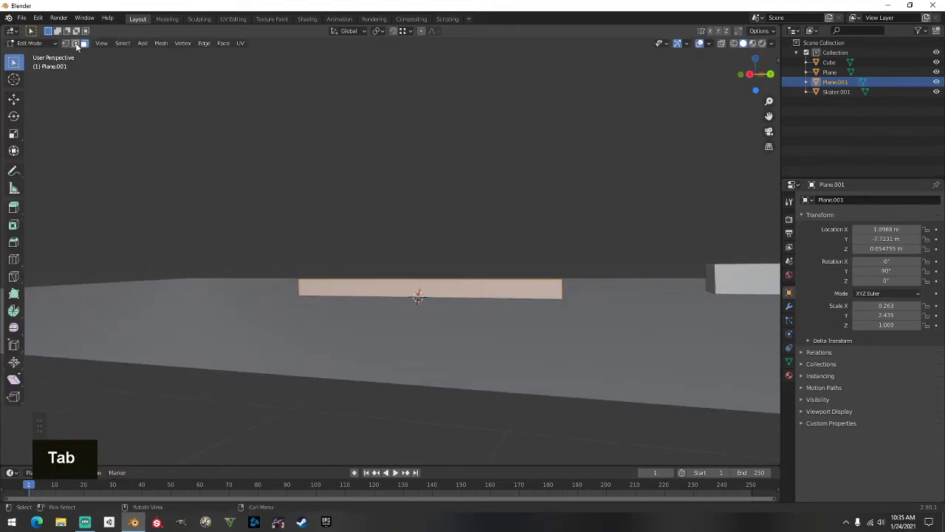
left_click(75, 43)
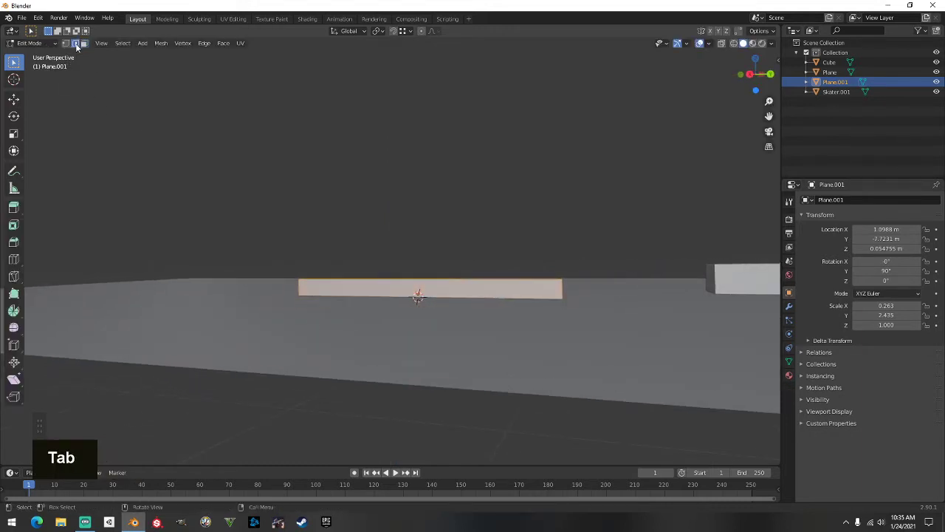
left_click(362, 281)
middle_click_drag(287, 259, 225, 276)
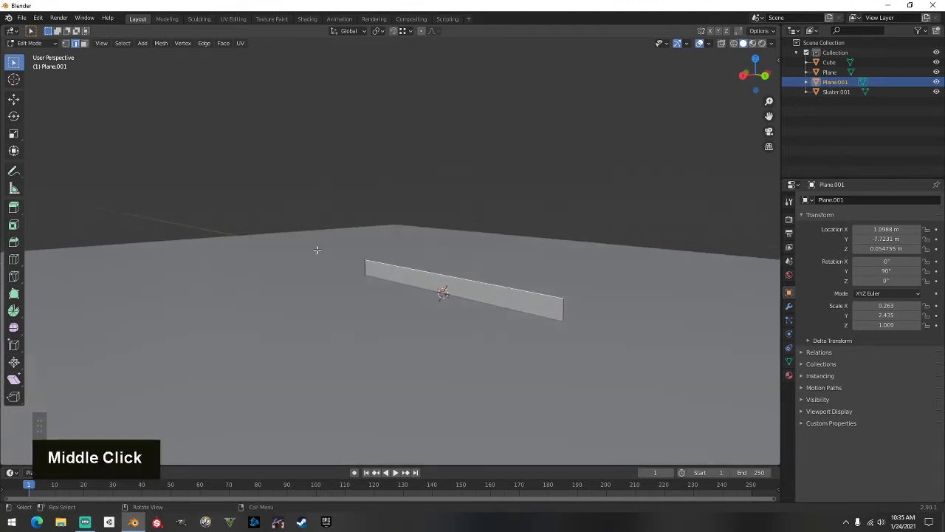
key("g")
key("z")
key("ctrl")
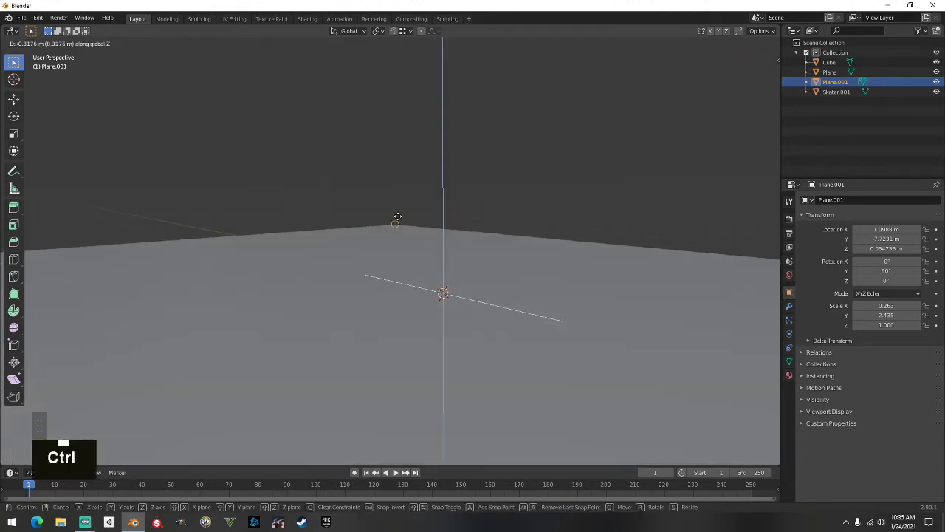
left_click(397, 217, "ctrl")
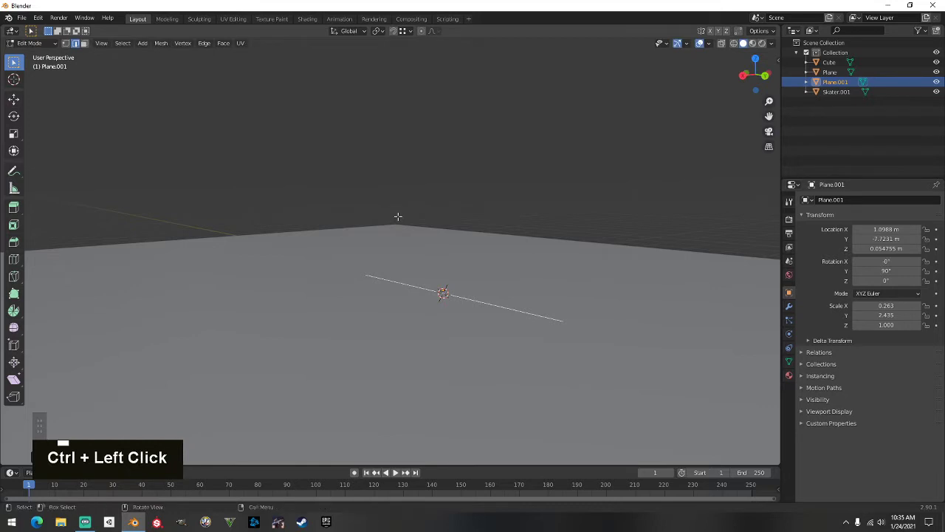
Extrude the edge 0.6 m up along Z, then delete the bottom edge to leave an open outline
type("ez")
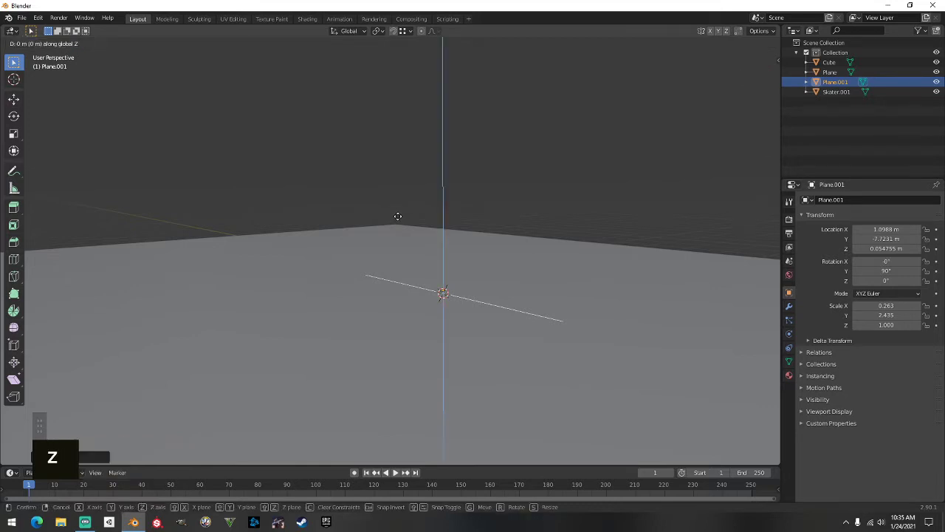
type(".6")
key("Return")
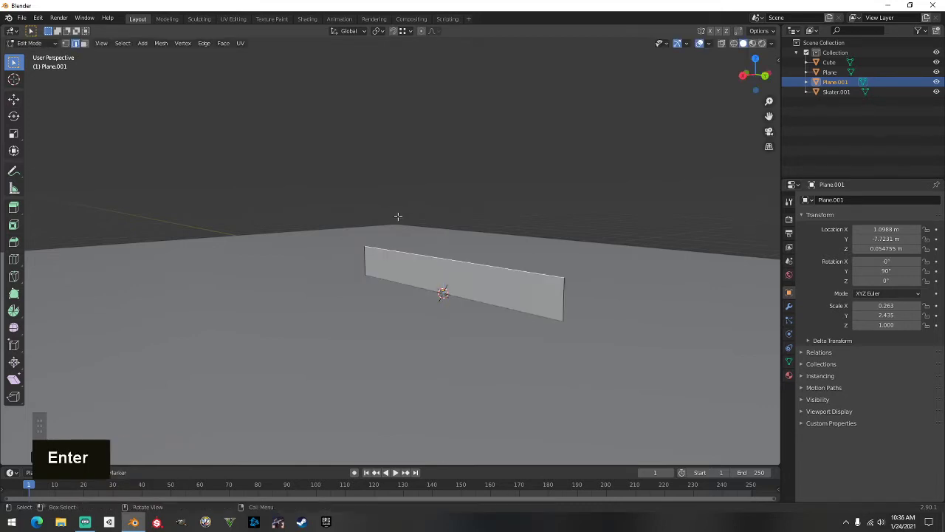
middle_click_drag(421, 215, 571, 197)
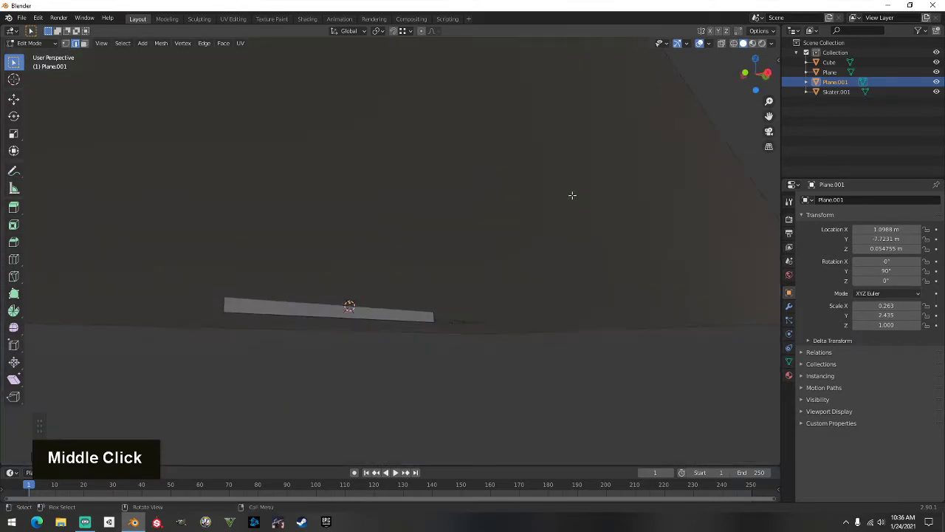
left_click(381, 316)
right_click(381, 317)
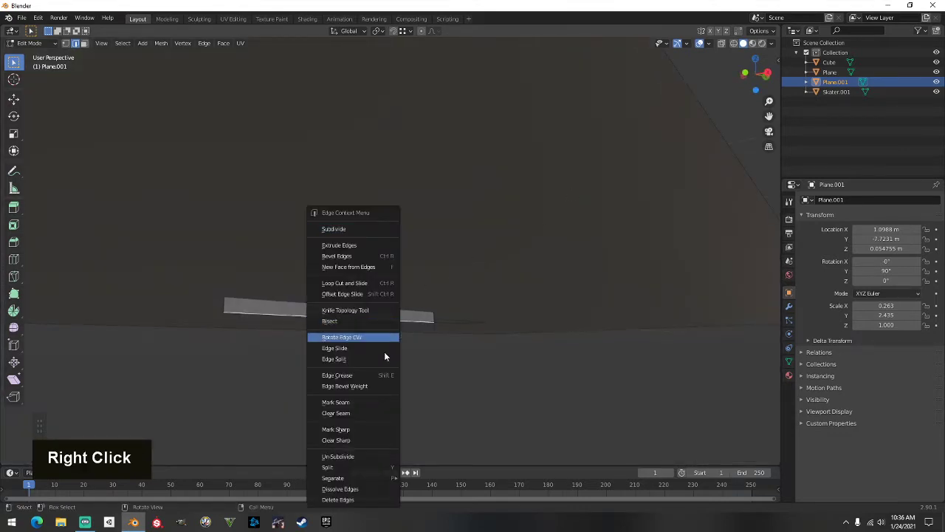
left_click(381, 502)
middle_click_drag(348, 305, 354, 396)
left_click(66, 48)
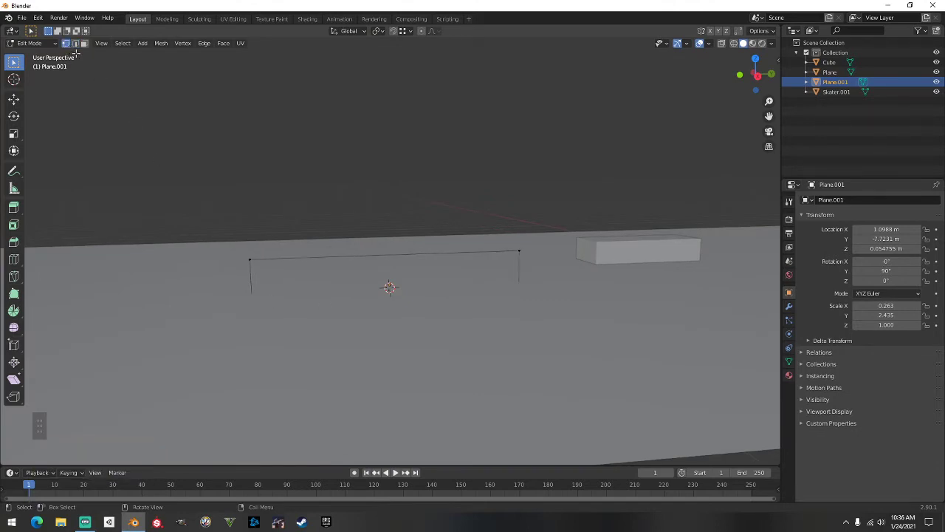
Select both top corner vertices, cancel the attempted vertex bevel, and return to Object Mode
left_click(250, 259)
middle_click_drag(297, 234, 296, 240)
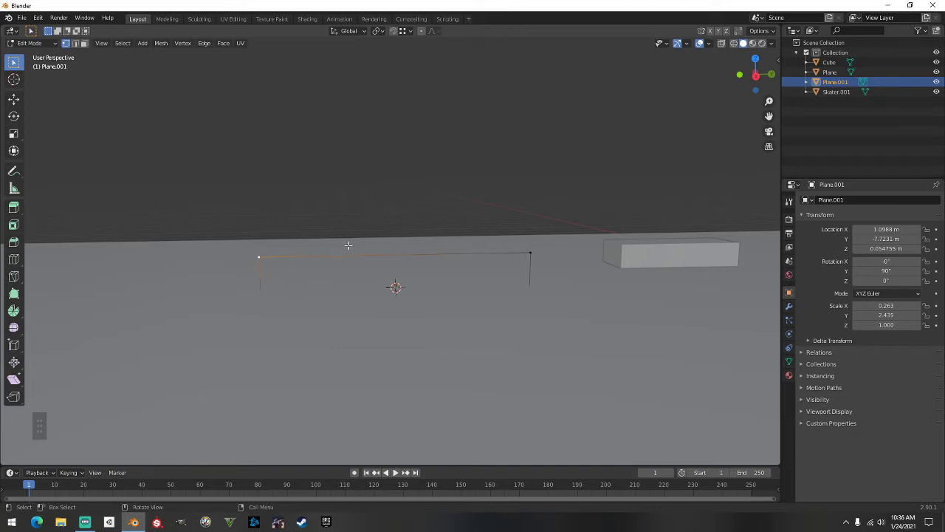
middle_click_drag(348, 245, 277, 279)
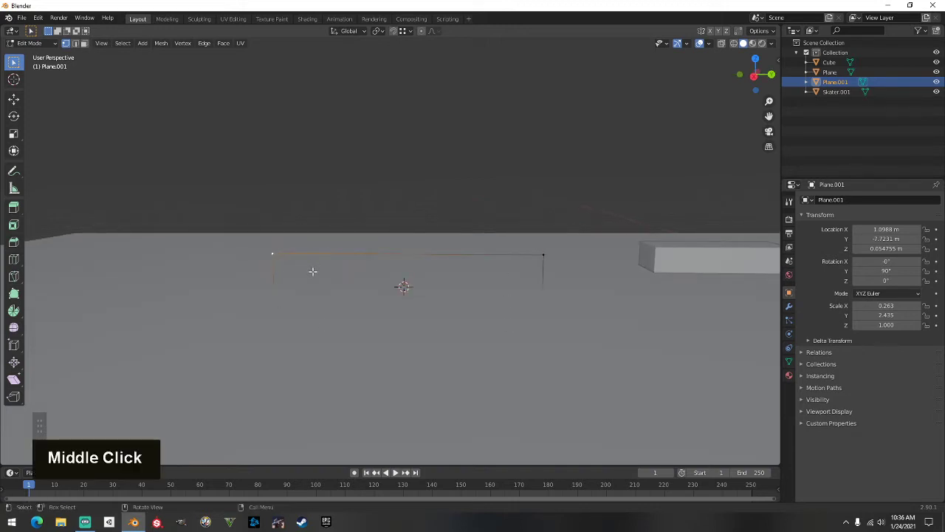
middle_click_drag(365, 229, 370, 261)
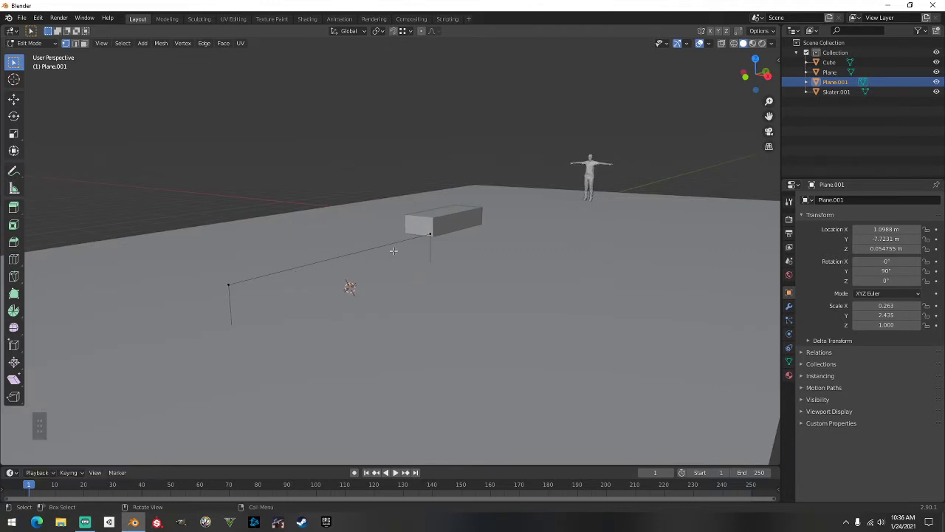
middle_click_drag(434, 221, 332, 270)
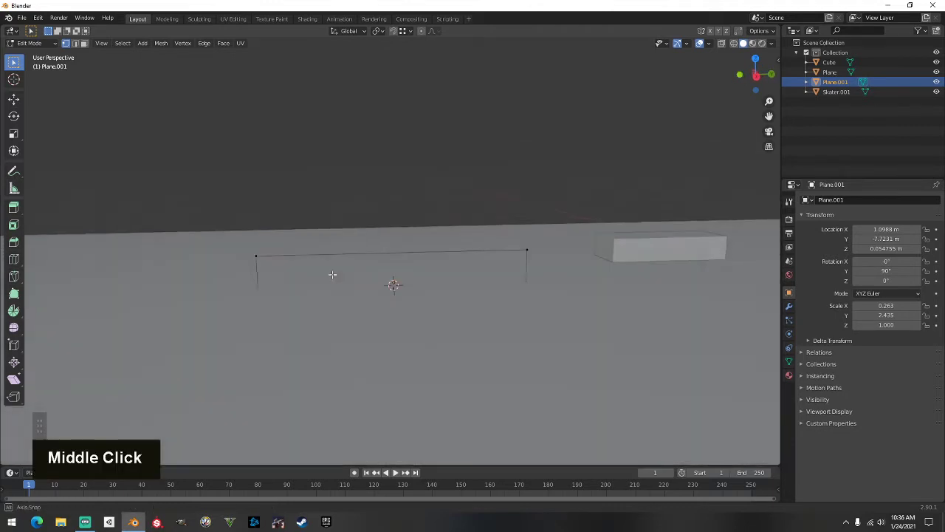
left_click(256, 254)
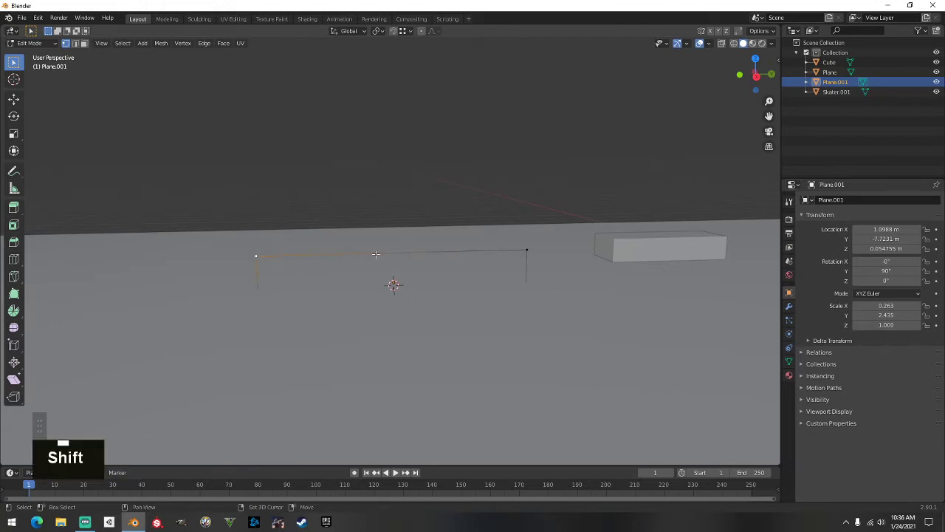
left_click(526, 247)
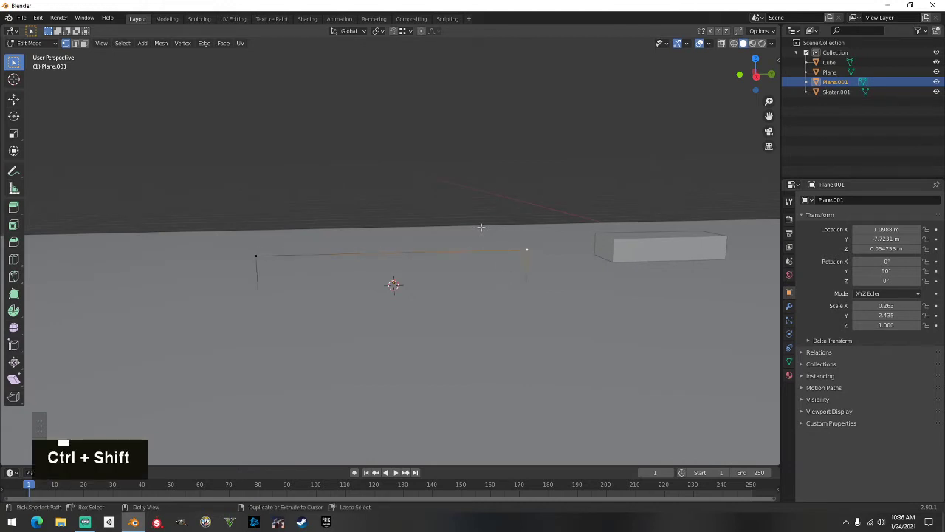
left_click(258, 254, "shift")
key("ctrl+shift+b")
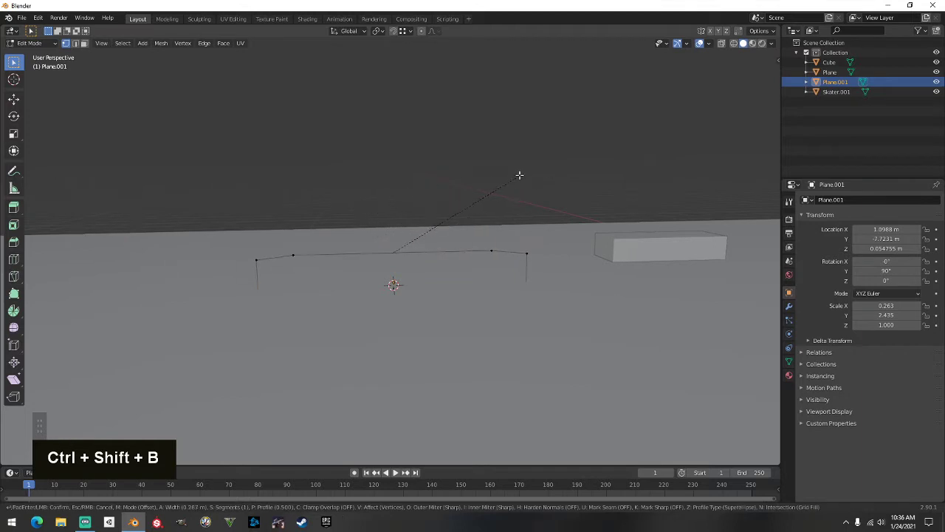
right_click(499, 172)
middle_click_drag(292, 169, 318, 222)
key("Tab")
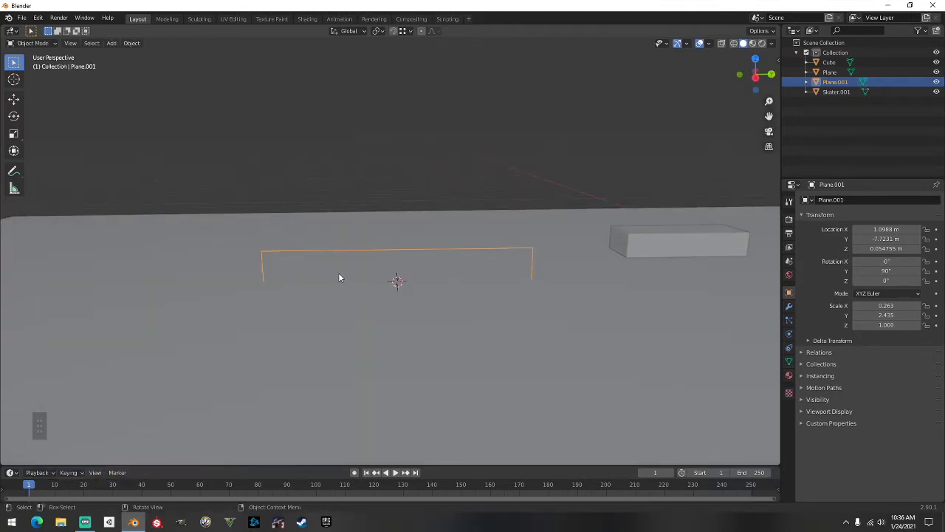
Apply All Transforms to Plane.001 (0 m location, 0° rotation, scale 1) and re-enter Edit Mode
key("ctrl+a")
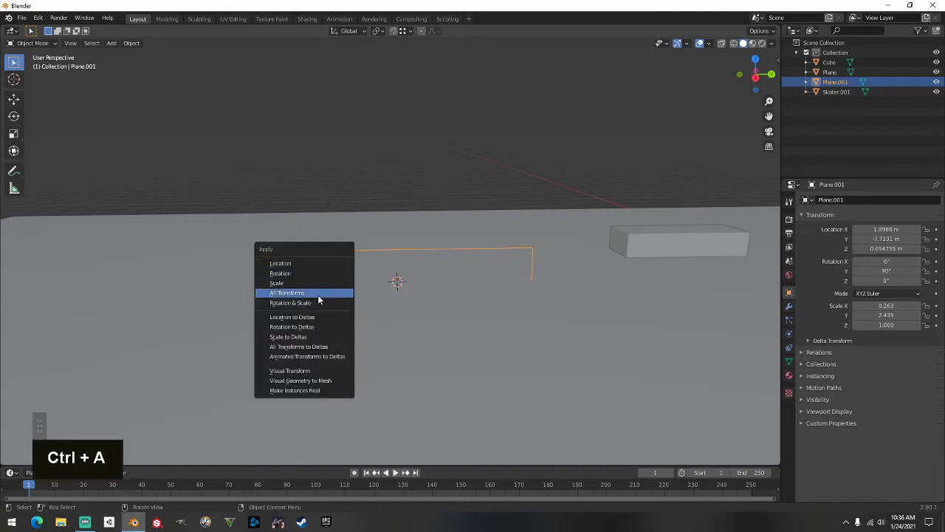
left_click(316, 293)
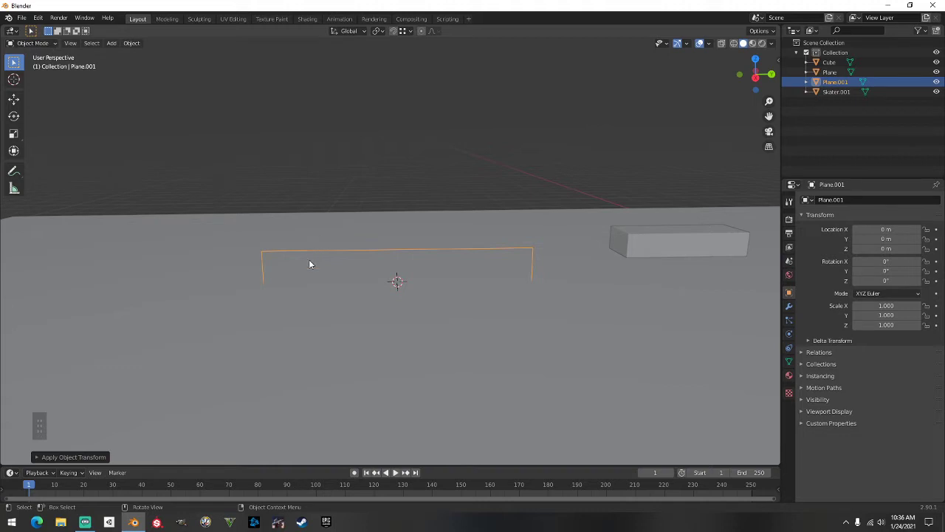
key("Tab")
key("Tab")
key("Tab")
key("Tab")
key("Tab")
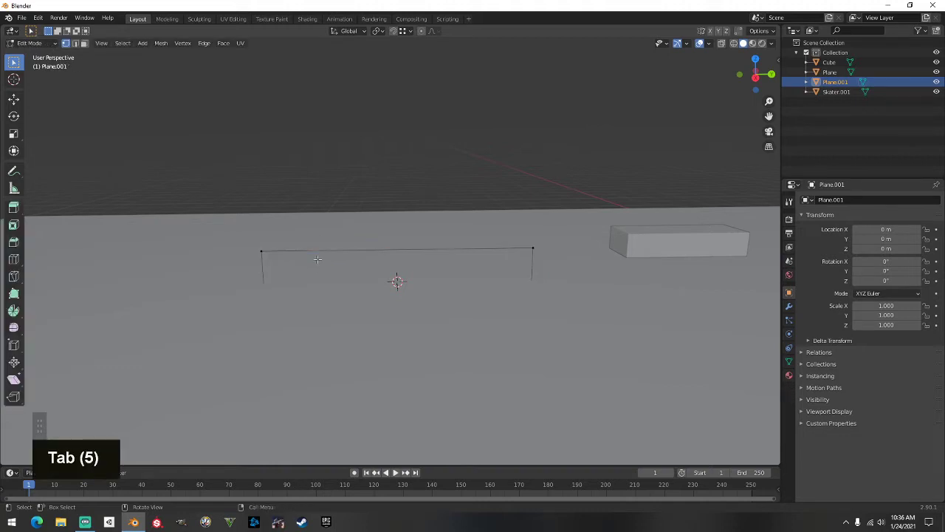
key("Tab")
key("Tab")
key("Tab")
key("Tab")
key("Tab")
key("Tab")
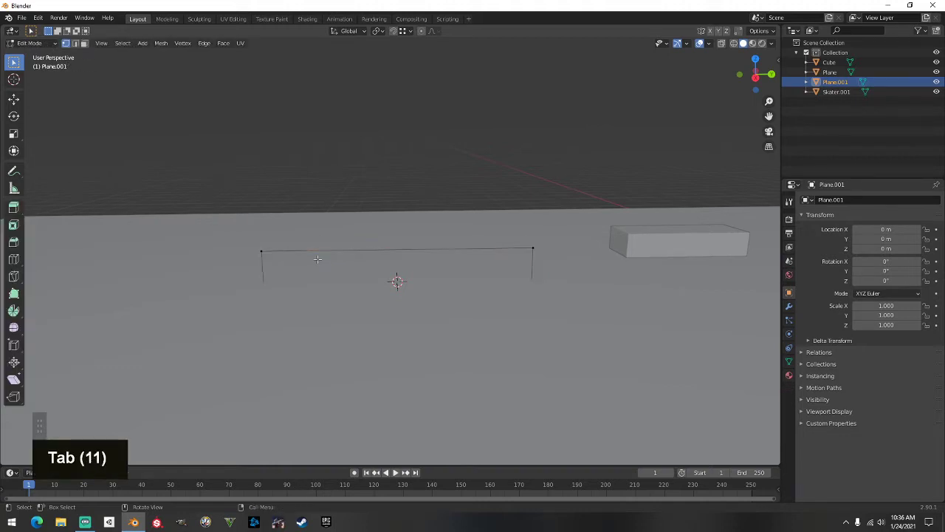
key("Tab")
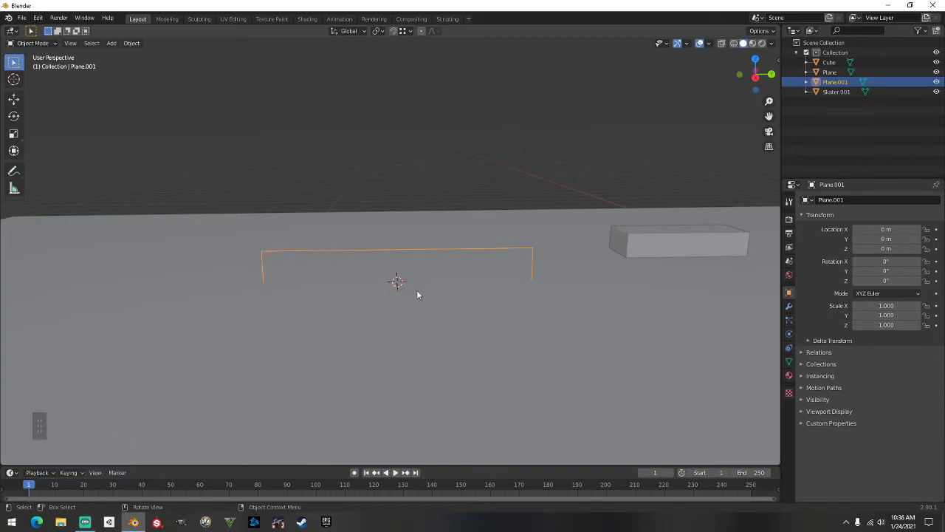
key("ctrl+a")
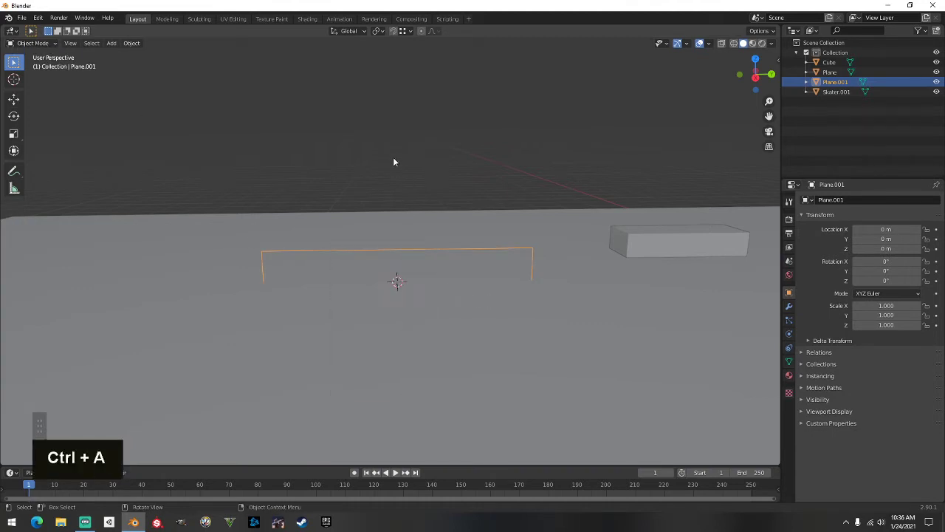
key("Tab")
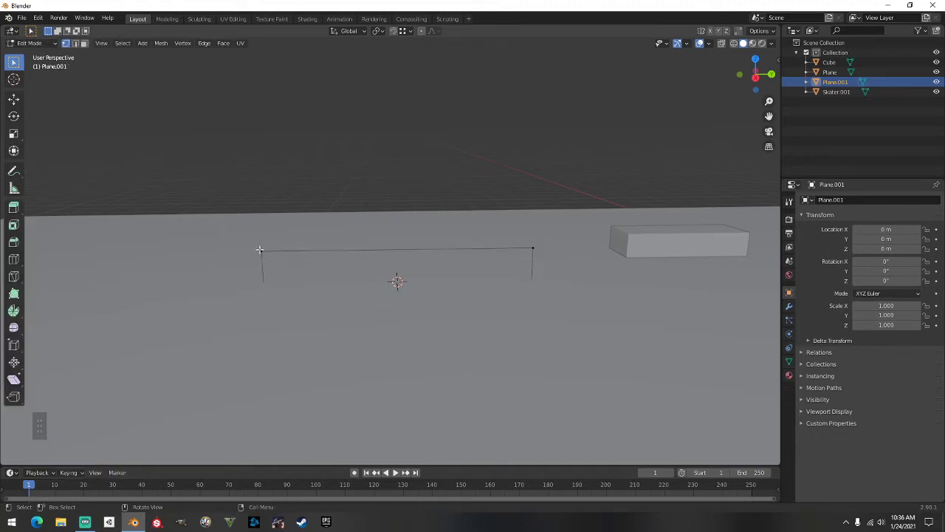
Bevel the left and right top corner vertices with 4 segments, then return to Object Mode
left_click(260, 252)
left_click(532, 248, "shift")
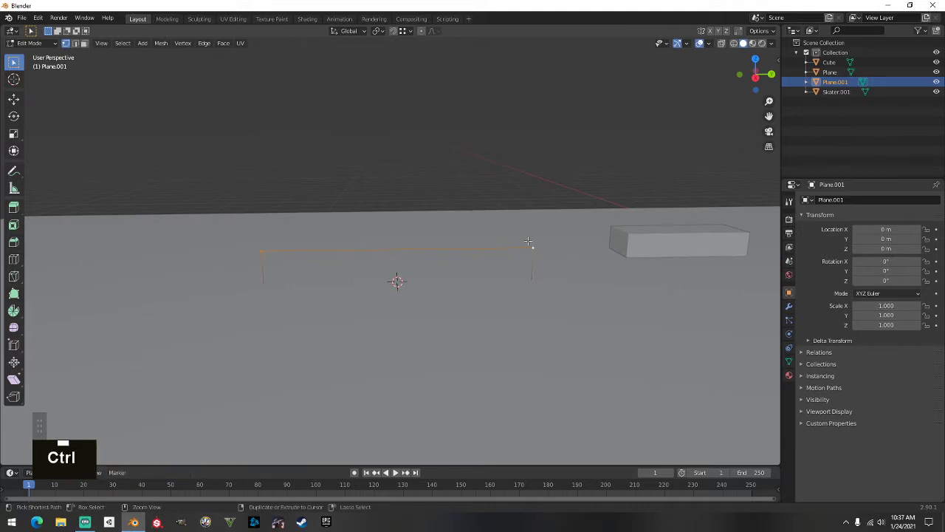
key("ctrl+shift+b")
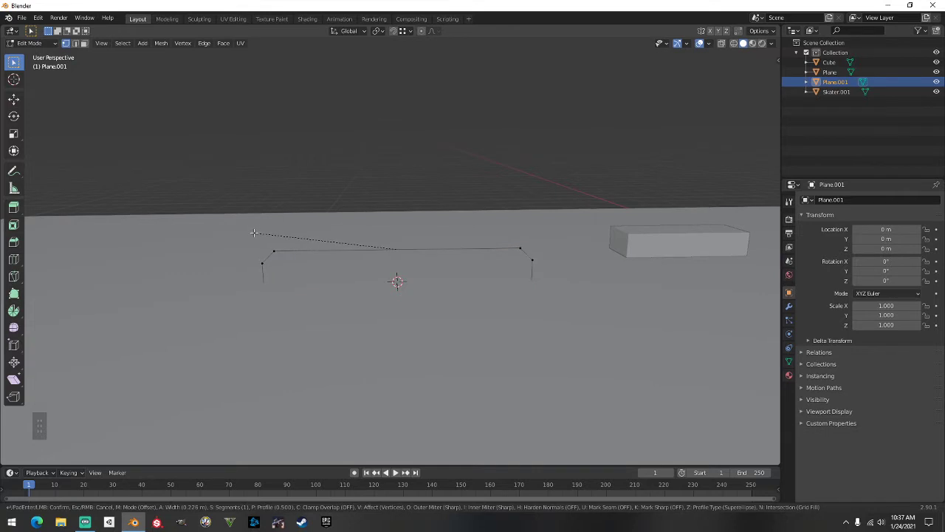
scroll(254, 233, "up", 1)
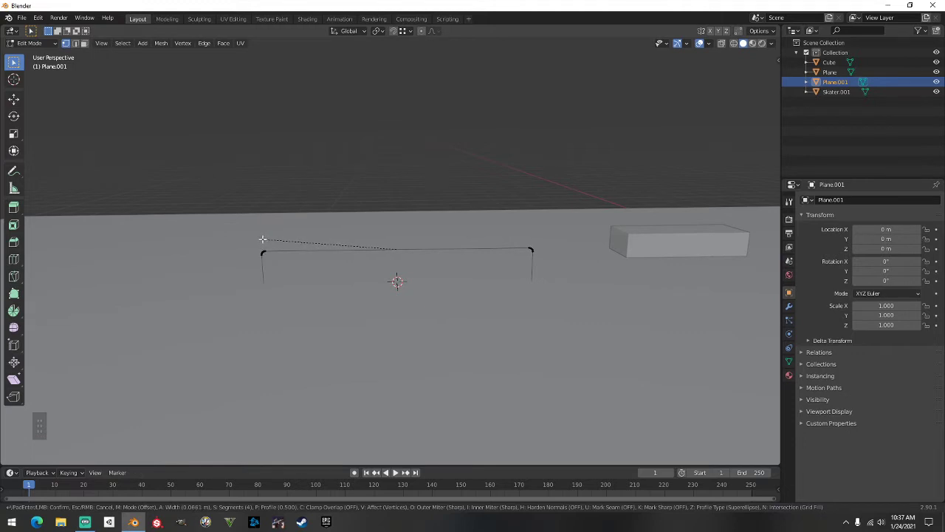
scroll(259, 238, "up", 1)
left_click(256, 237)
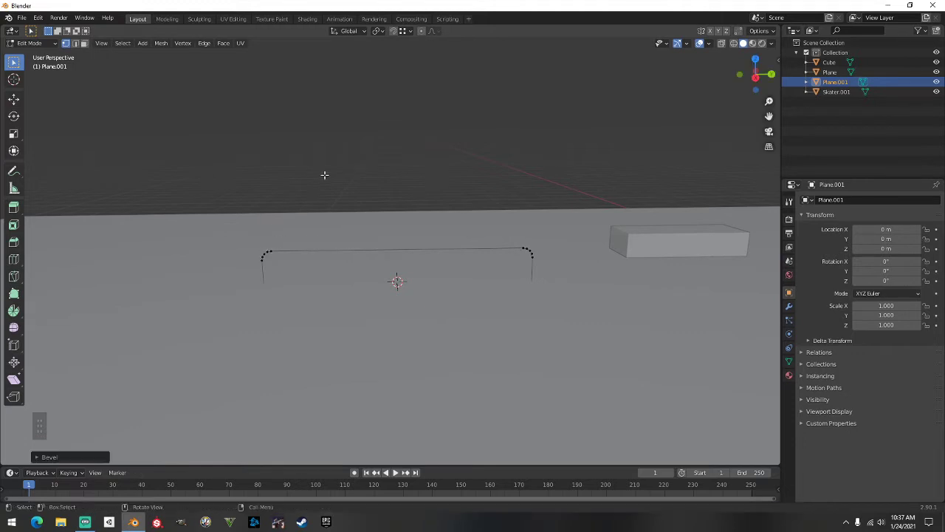
middle_click_drag(328, 161, 322, 226)
key("Tab")
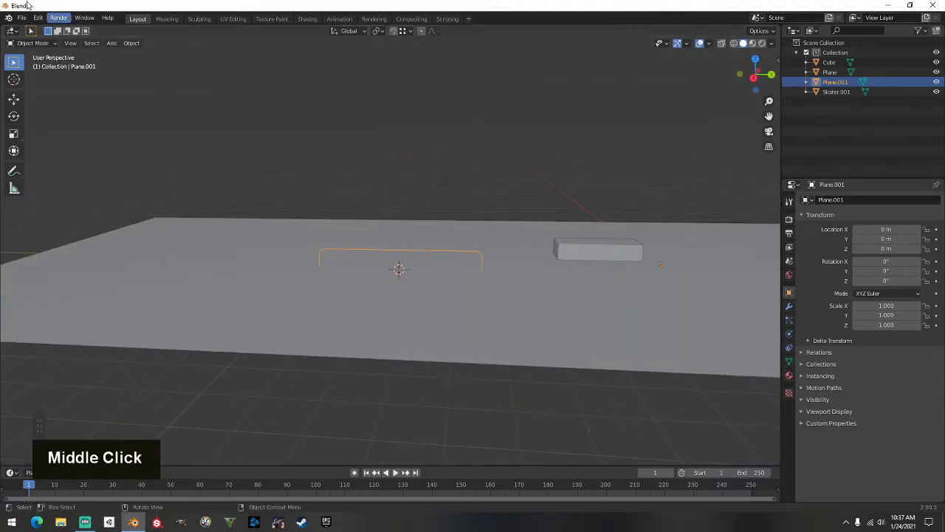
Convert the outline to a curve and give it bevel depth 0.04 m with resolution 8
left_click(130, 43)
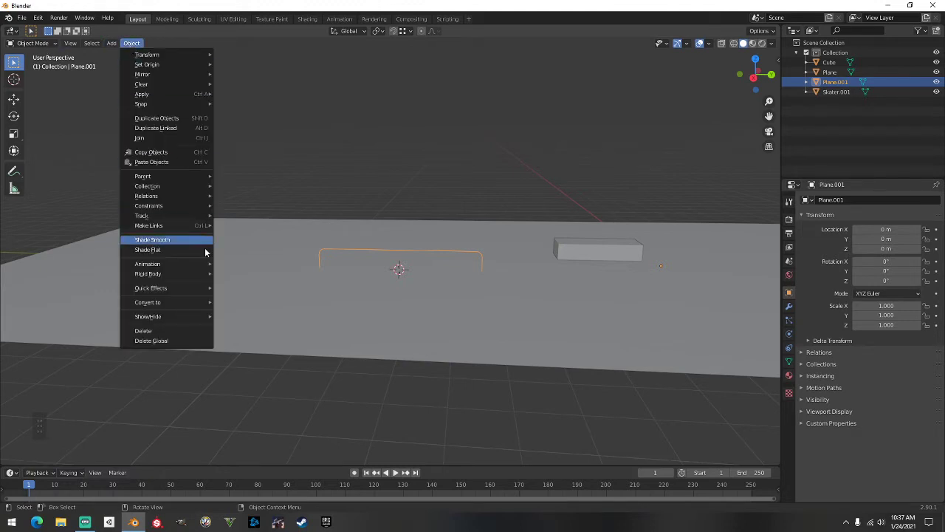
mouse_move(209, 302)
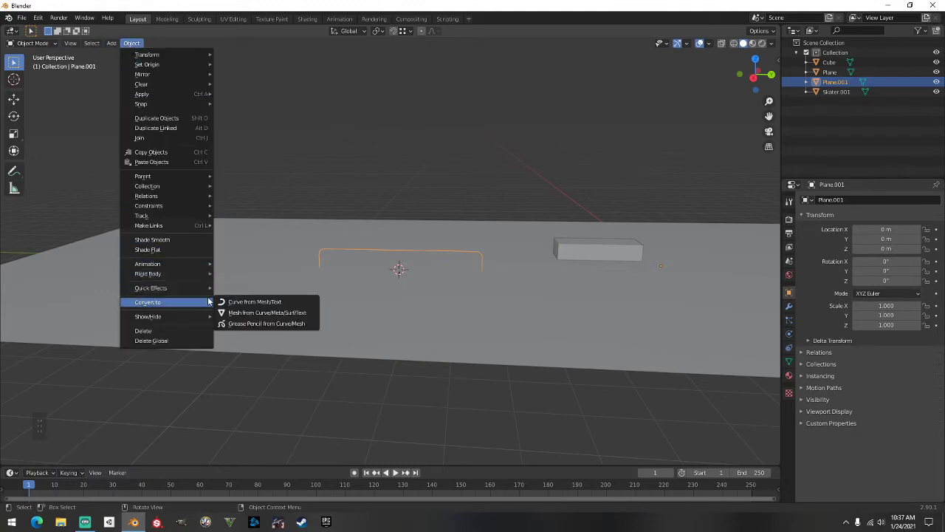
left_click(286, 305)
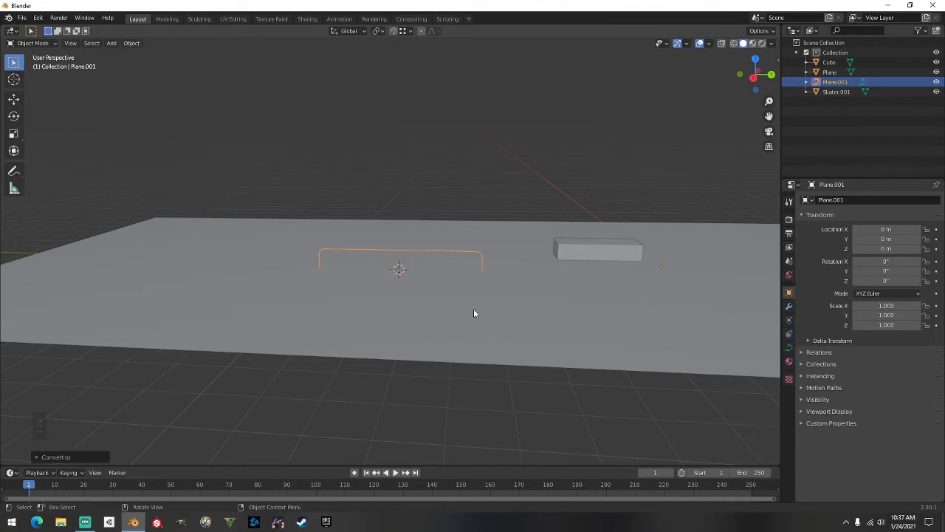
left_click(789, 348)
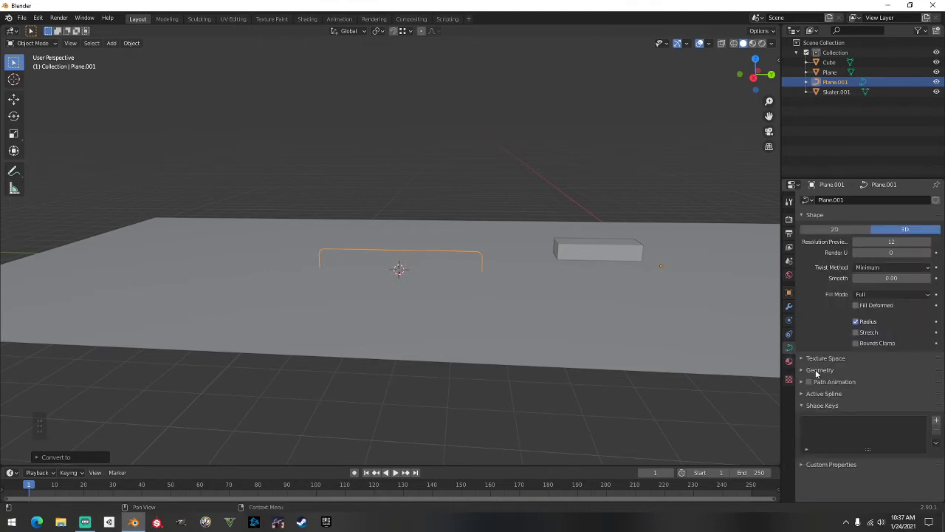
left_click(816, 371)
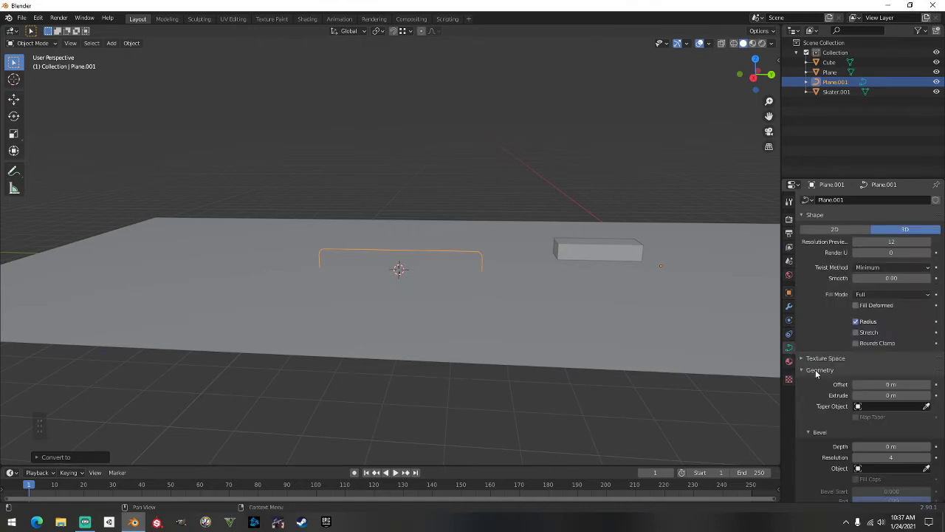
double_click(820, 434)
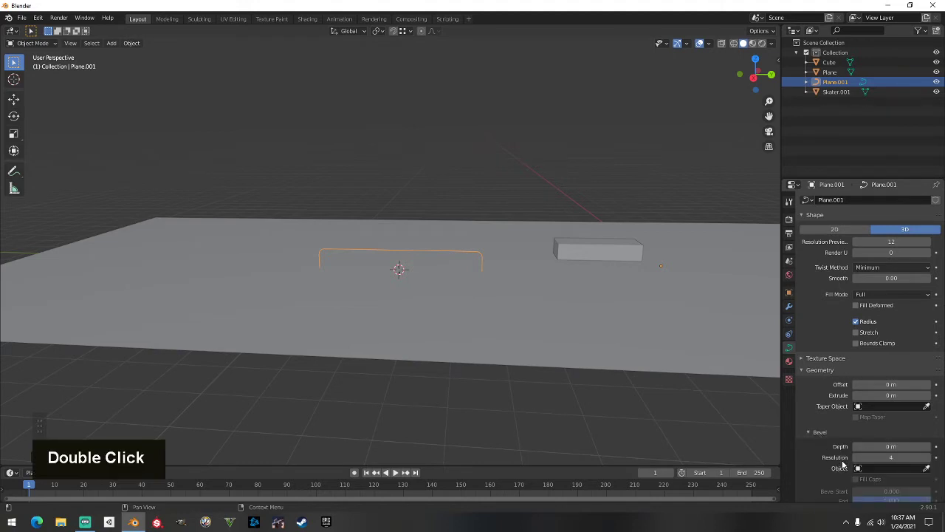
left_click(893, 446)
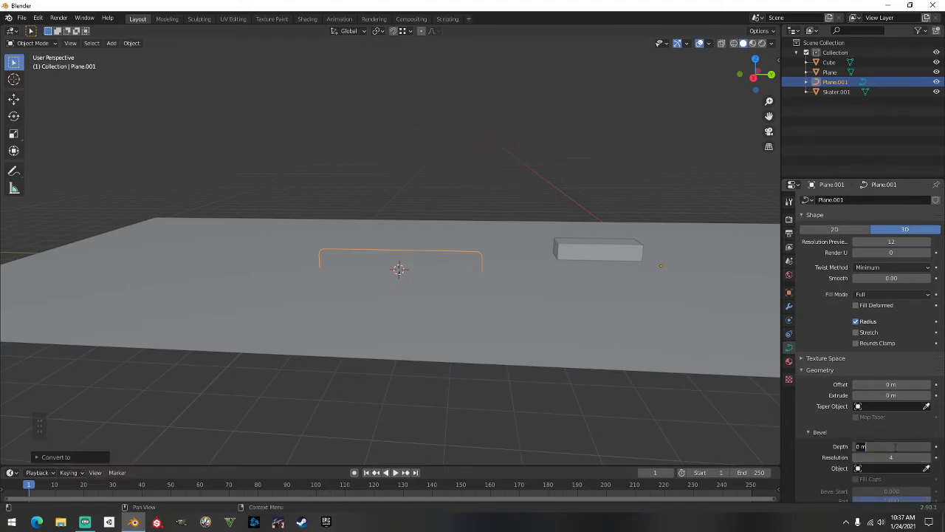
type("0.04")
key("Tab")
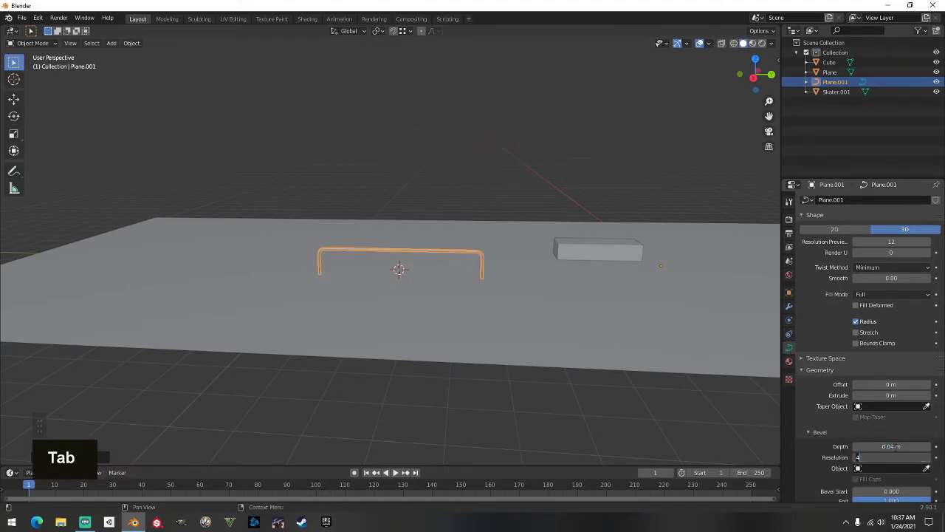
type("8")
key("Return")
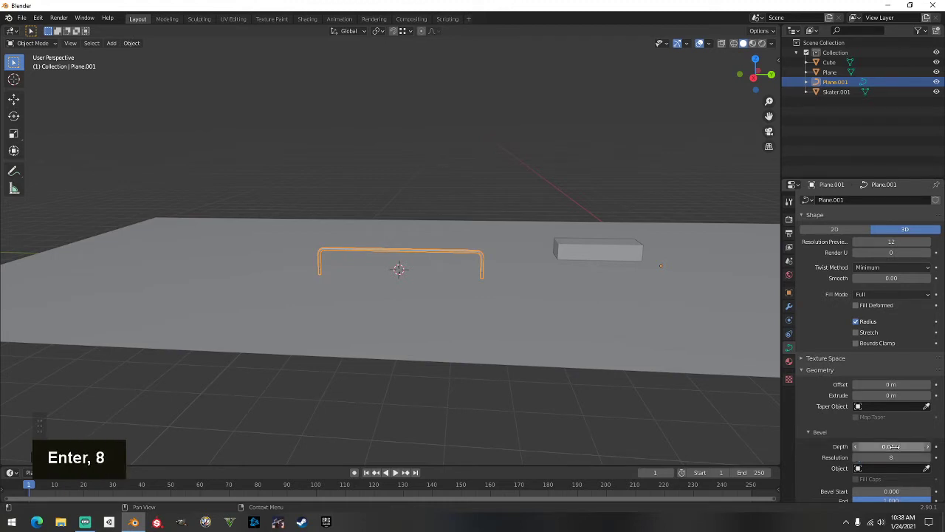
Apply Shade Smooth to the rail tube
scroll(576, 331, "up", 4)
middle_click_drag(619, 311, 458, 278)
right_click(458, 278)
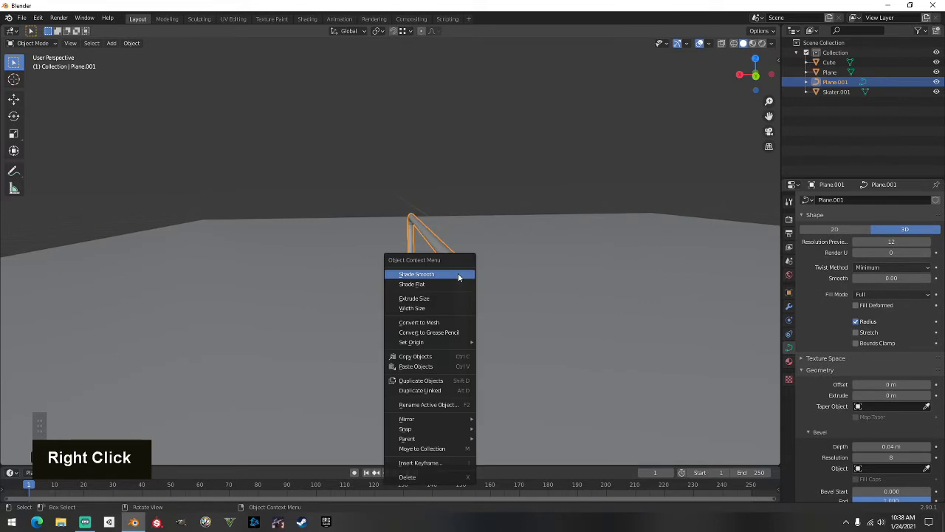
left_click(458, 276)
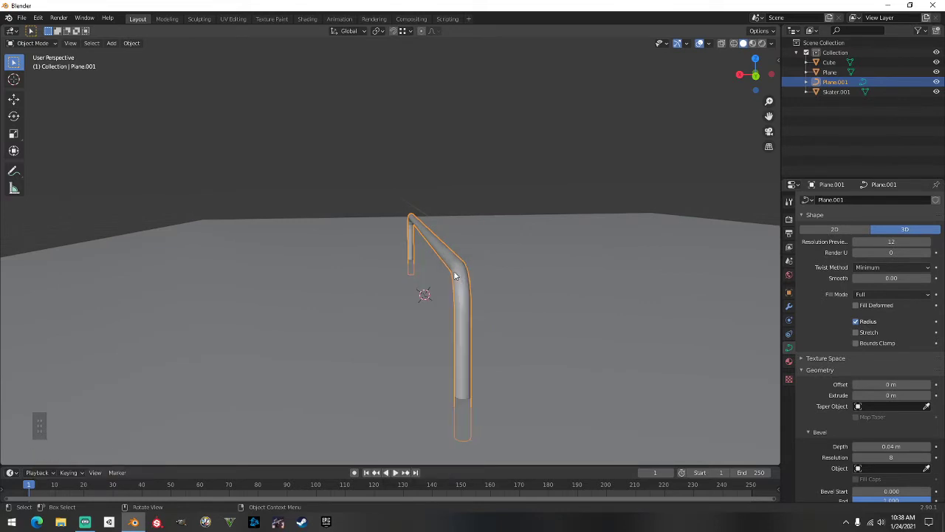
Convert the rail curve to a mesh and turn on Auto Smooth in its normals settings
left_click(132, 44)
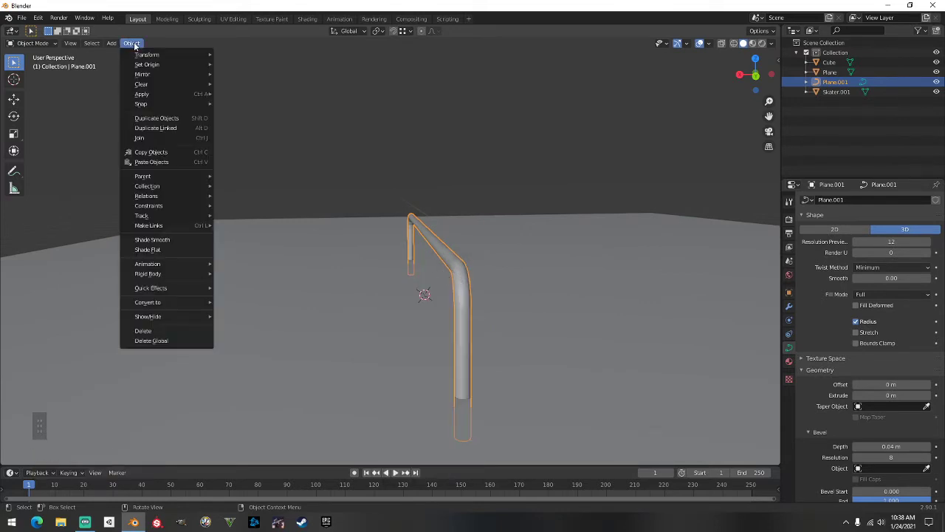
mouse_move(192, 303)
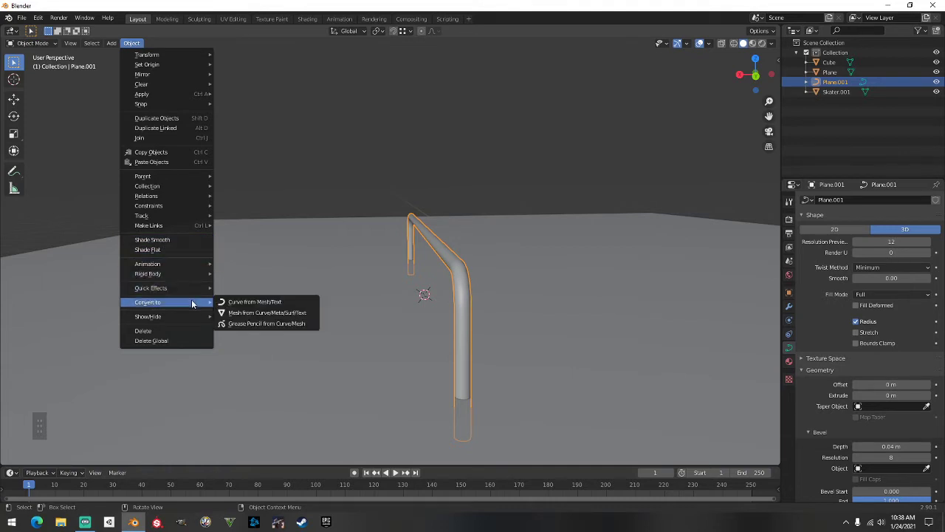
left_click(265, 313)
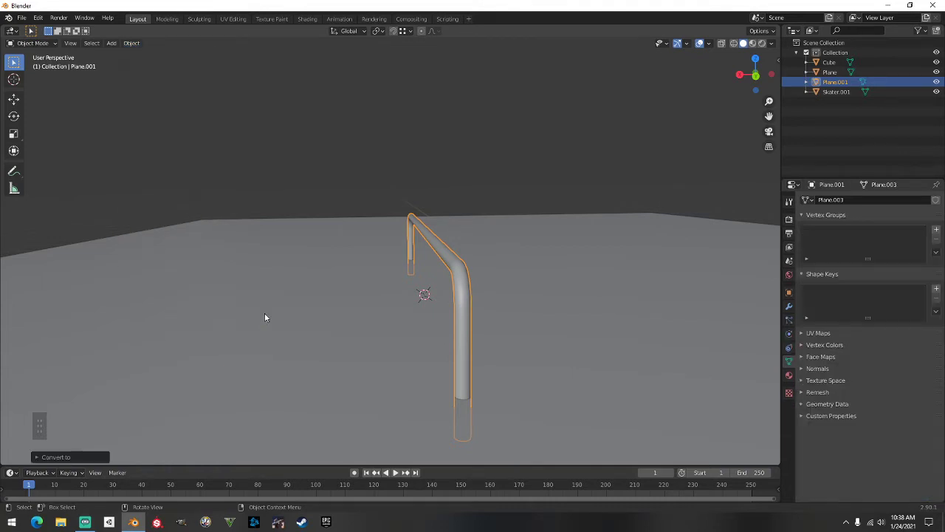
left_click(820, 369)
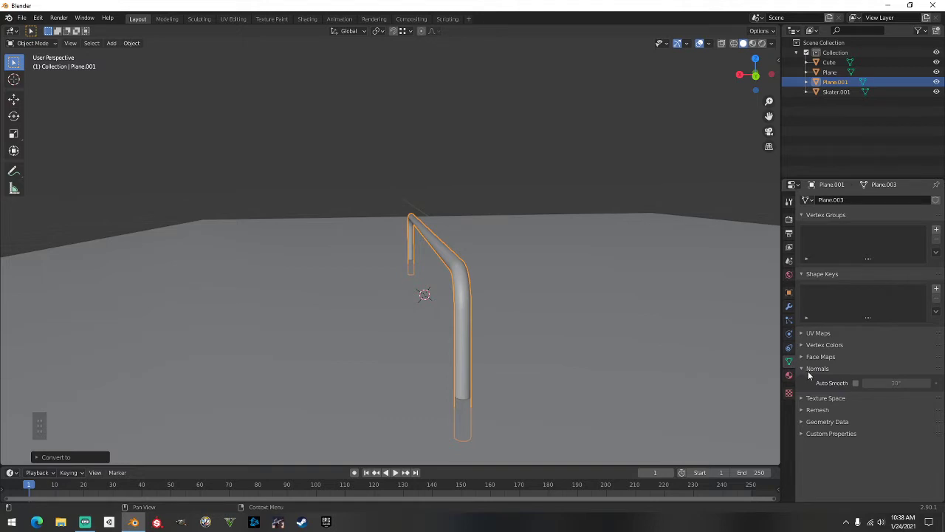
left_click(855, 382)
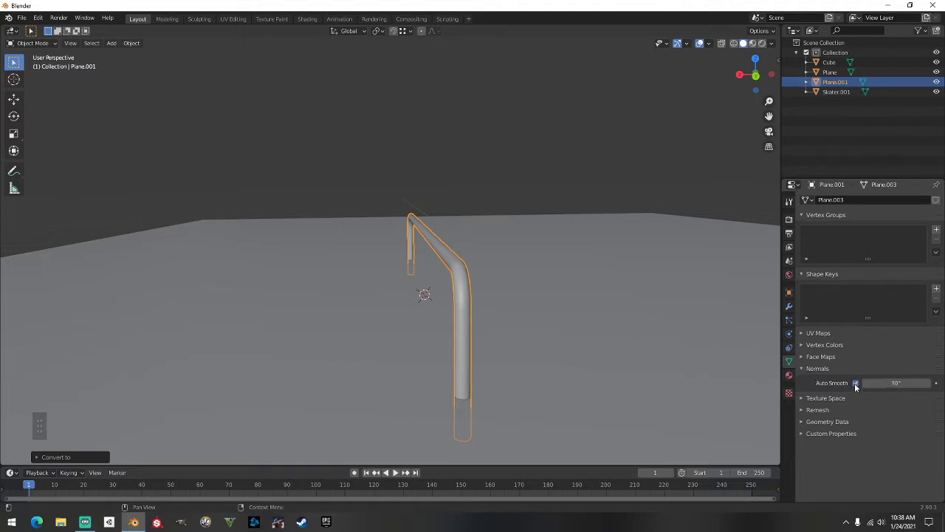
left_click(537, 140)
middle_click_drag(535, 141, 314, 143)
scroll(381, 180, "down", 2)
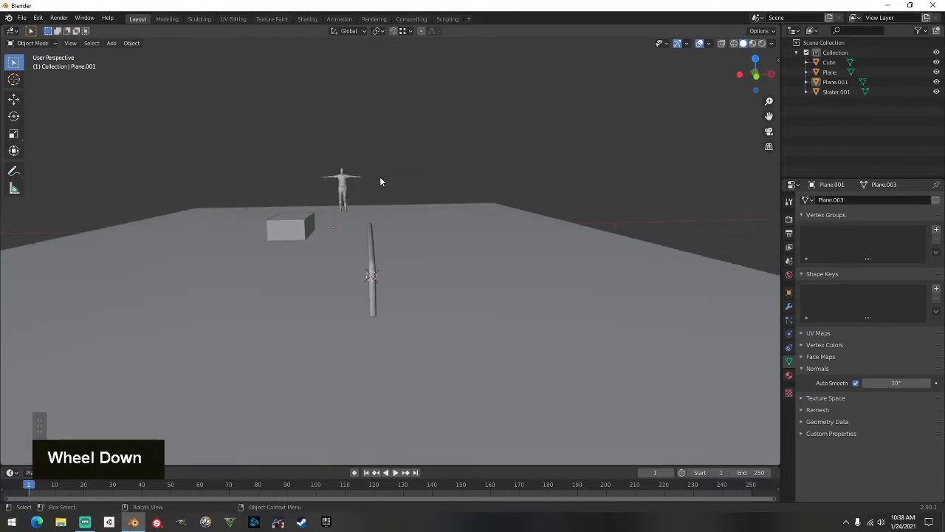
Move the rail along Y and X to a new spot on the ground
middle_click_drag(382, 180, 405, 241)
scroll(411, 226, "down", 1)
left_click(374, 261)
key("g")
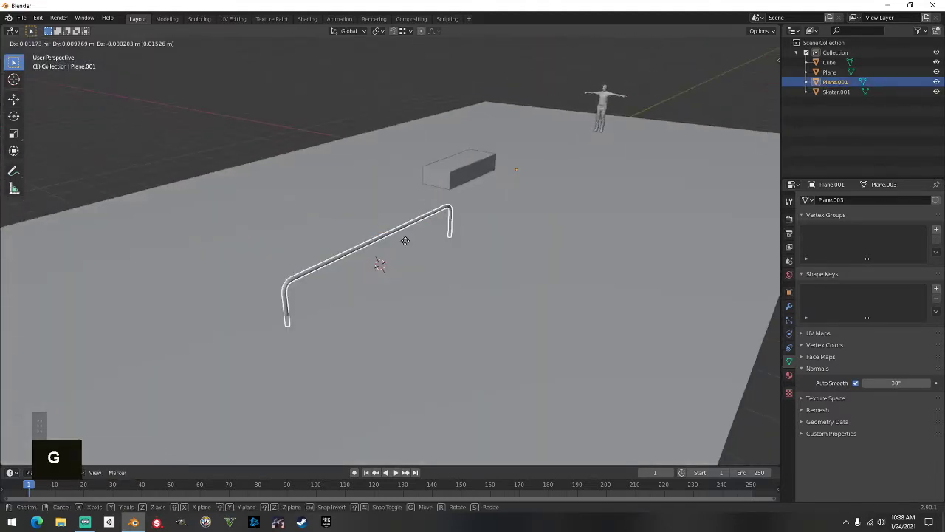
key("y")
left_click(382, 261)
key("g")
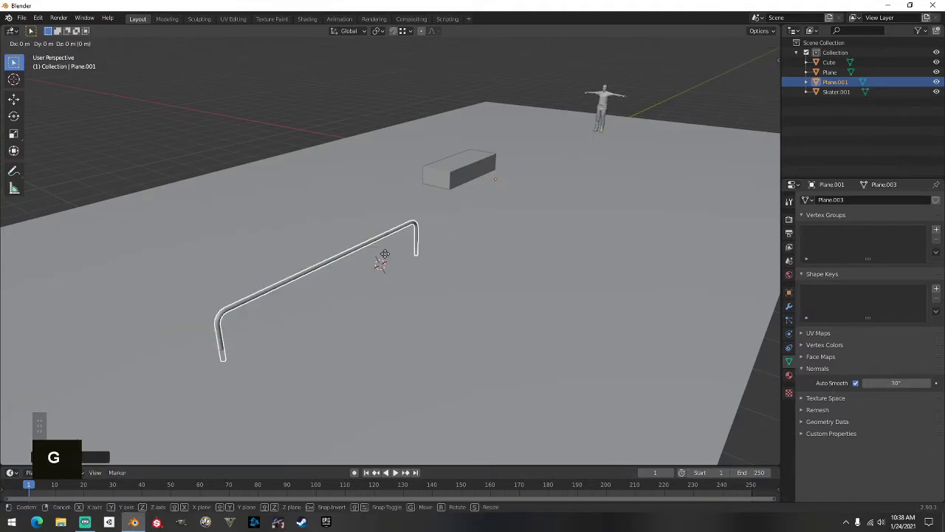
key("x")
left_click(398, 262)
middle_click_drag(400, 261, 442, 275)
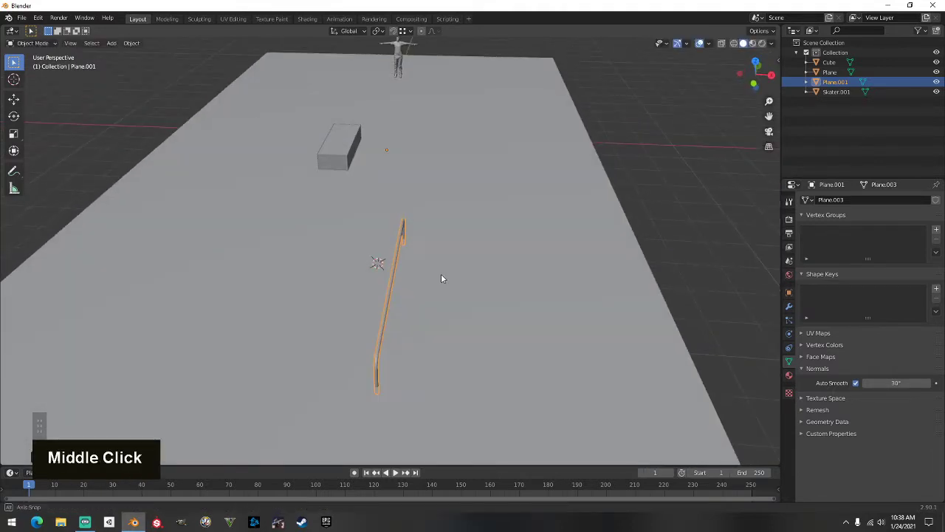
key("g")
key("y")
left_click(430, 306)
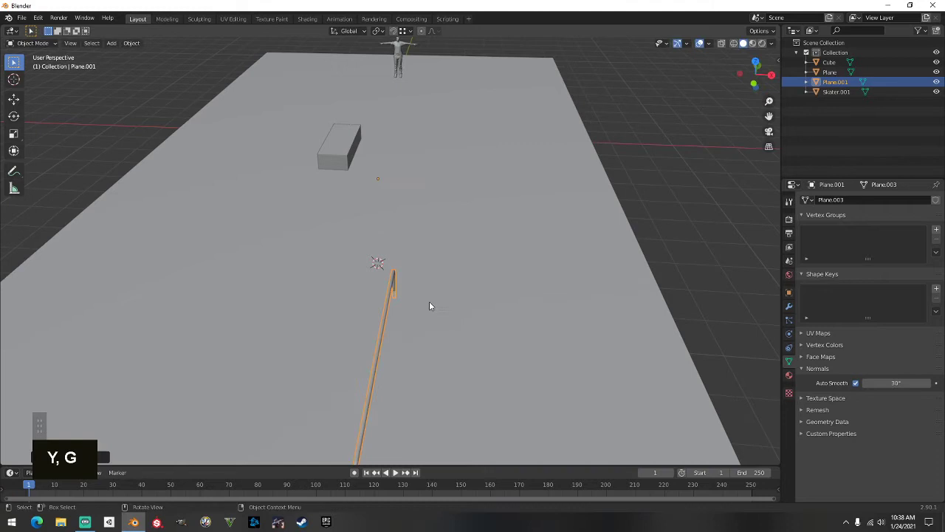
Lengthen the box ledge into a long bar by pulling its front face along Y
key("Tab")
key("Tab")
left_click(333, 161)
key("Tab")
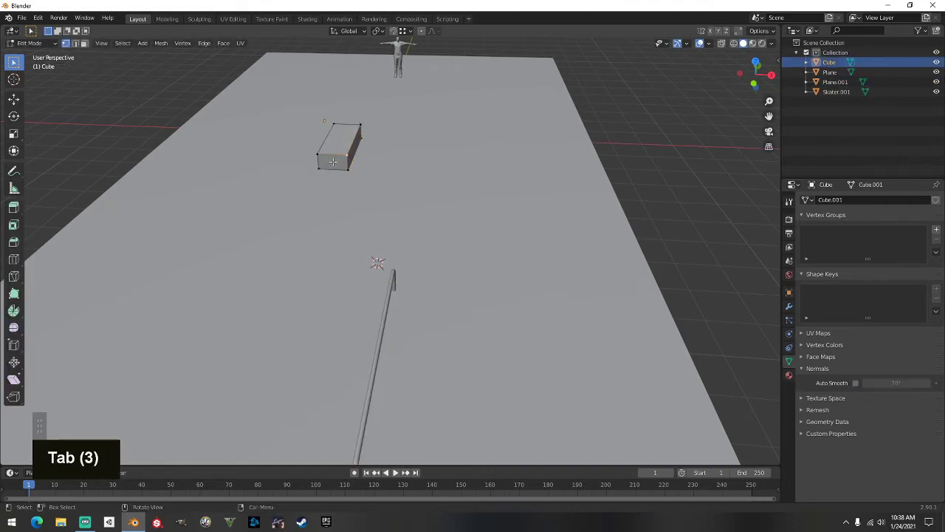
left_click(83, 43)
left_click(339, 164)
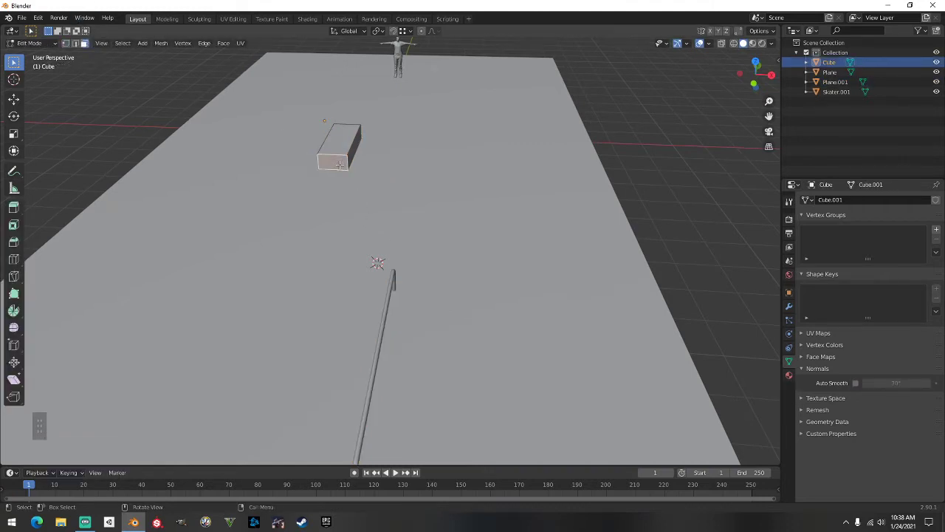
key("g")
key("y")
left_click(325, 194)
middle_click_drag(325, 194, 310, 217)
Reposition the rail again with Y and X moves, away from the box ledge
key("Tab")
left_click(353, 211)
key("g")
key("y")
left_click(283, 223)
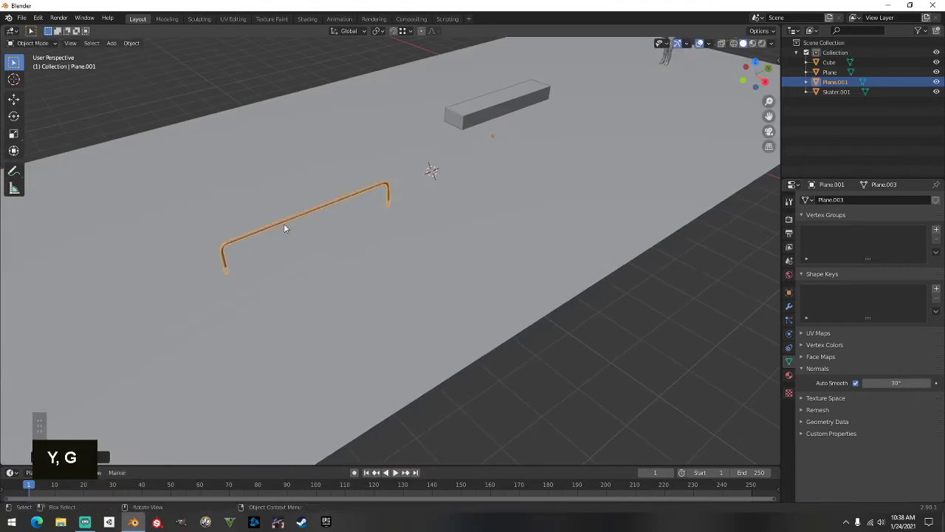
key("g")
key("x")
left_click(292, 237)
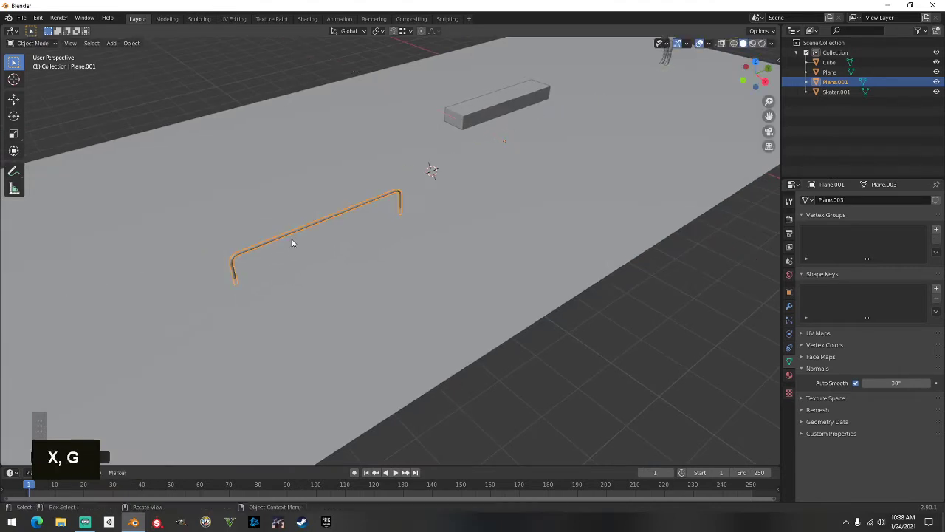
key("g")
key("y")
left_click(253, 245)
Deselect the rail and select the ground plane
scroll(260, 244, "down", 3)
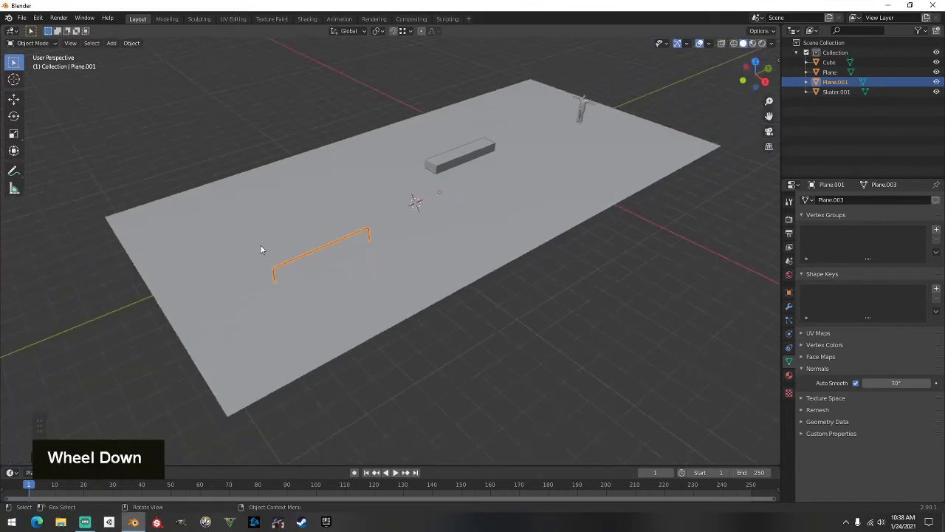
mouse_move(259, 244)
middle_mouse_down()
mouse_move(404, 237)
mouse_move(460, 214)
mouse_move(313, 211)
mouse_move(255, 236)
mouse_move(306, 314)
mouse_move(396, 274)
mouse_move(411, 221)
mouse_move(451, 222)
middle_mouse_up()
left_click(306, 315)
left_click(416, 224)
Lengthen the ground plane by moving its end edge loop along the Y axis
key("Tab")
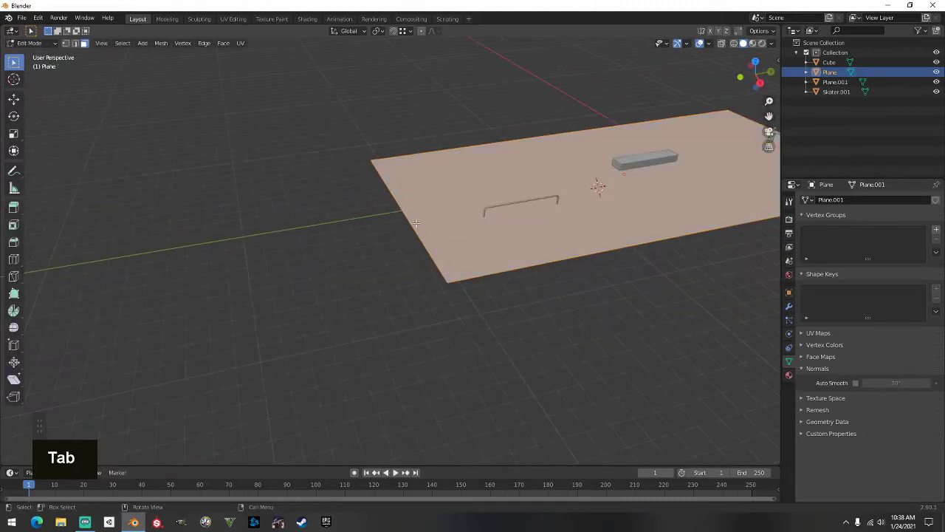
left_click(76, 44)
left_click(416, 232)
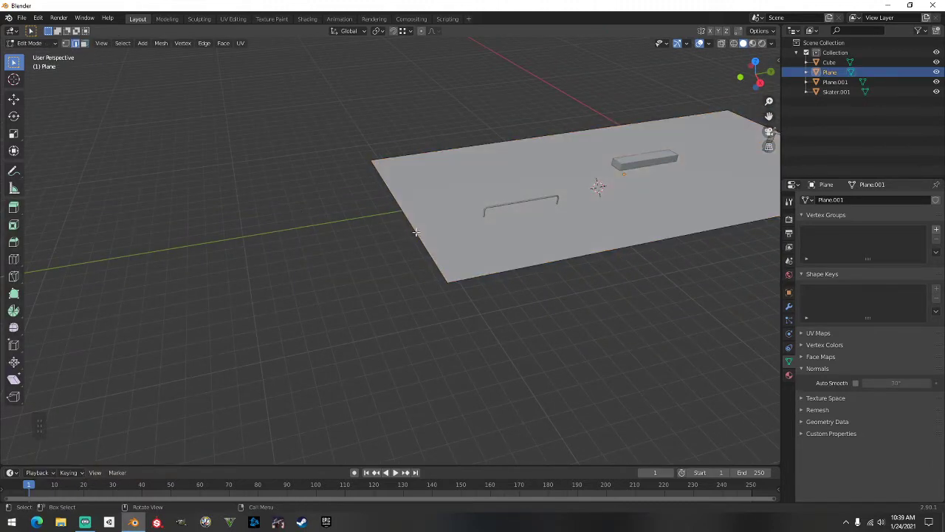
double_click(416, 232)
key("g")
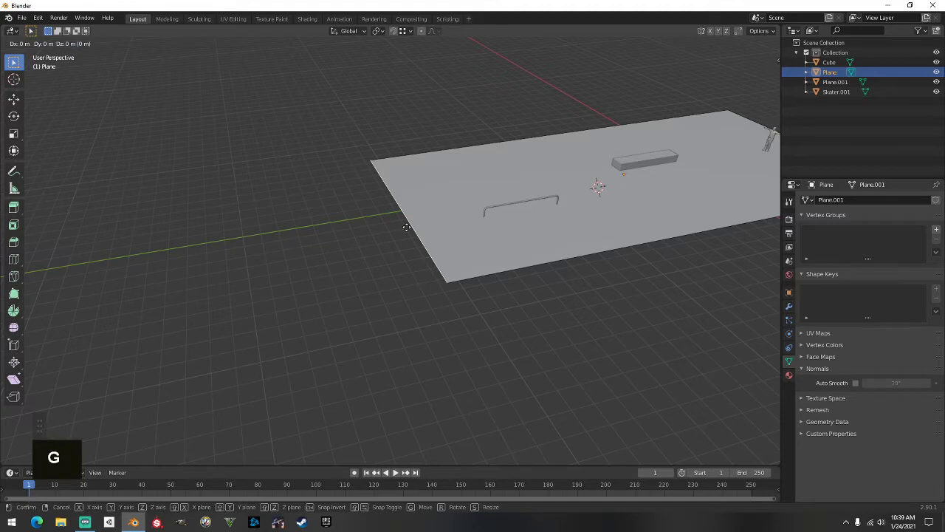
key("y")
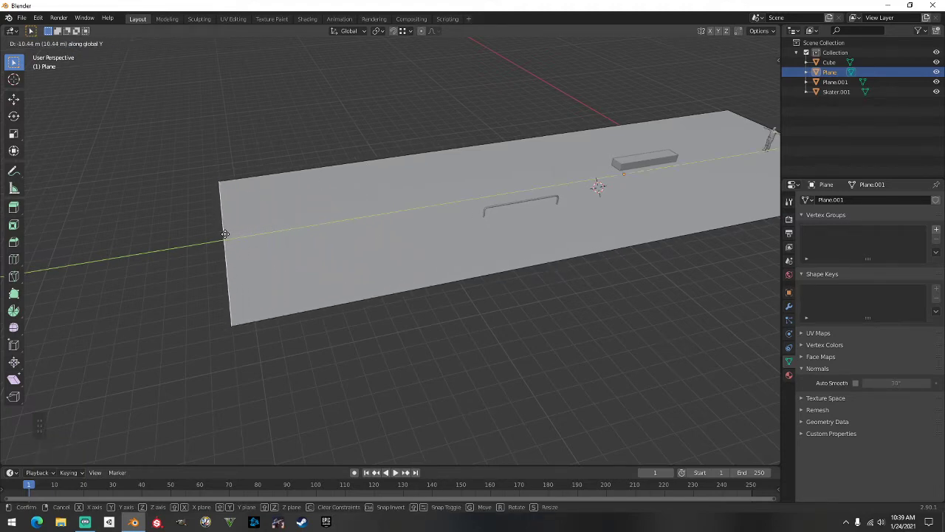
left_click(224, 234)
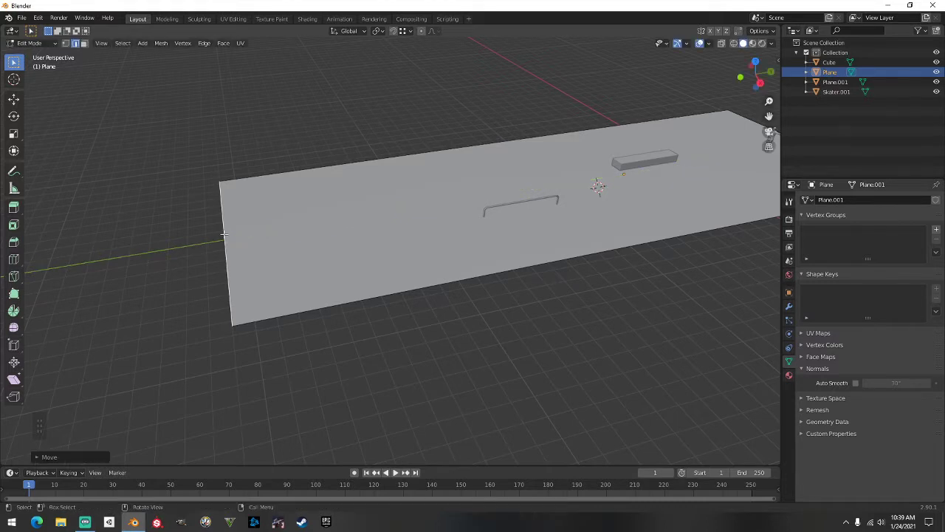
Inspect the lengthened ground plane from several angles, then return to Object Mode
middle_click_drag(348, 238, 308, 221)
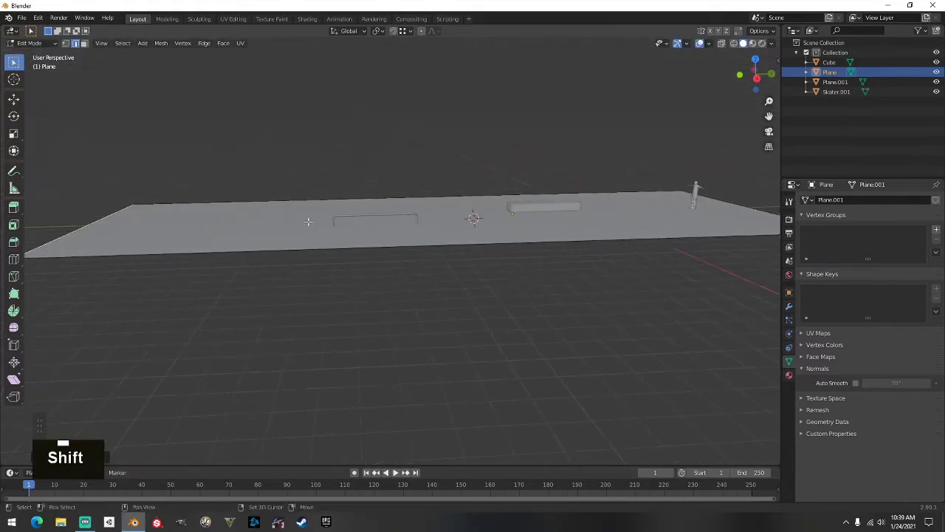
scroll(340, 206, "down", 1)
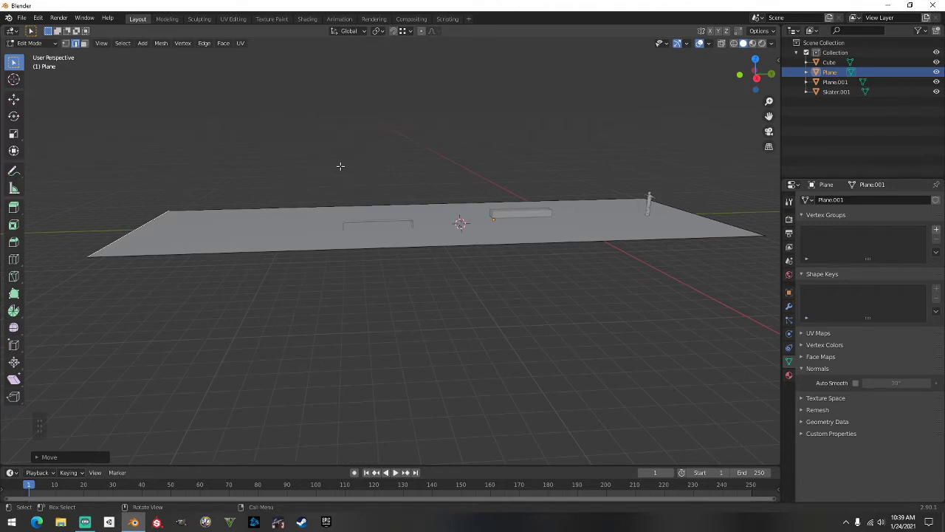
scroll(337, 208, "down", 2)
middle_click_drag(339, 215, 567, 204)
middle_click_drag(512, 203, 329, 225)
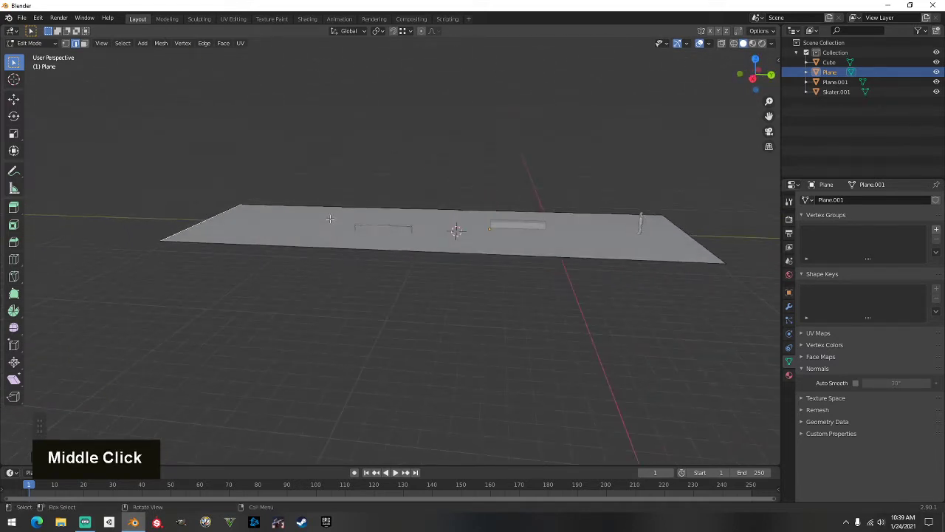
scroll(336, 215, "up", 1)
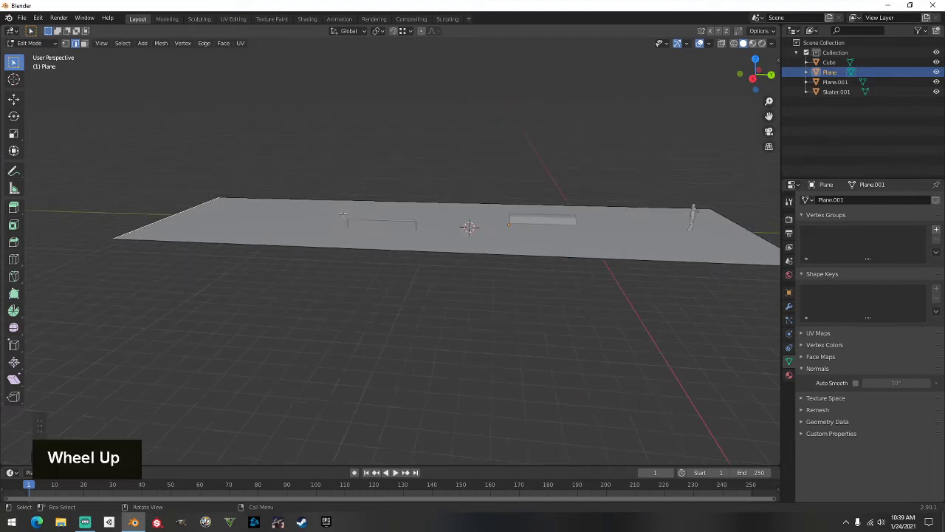
scroll(341, 212, "down", 1)
middle_click_drag(341, 213, 330, 208)
scroll(329, 208, "up", 1)
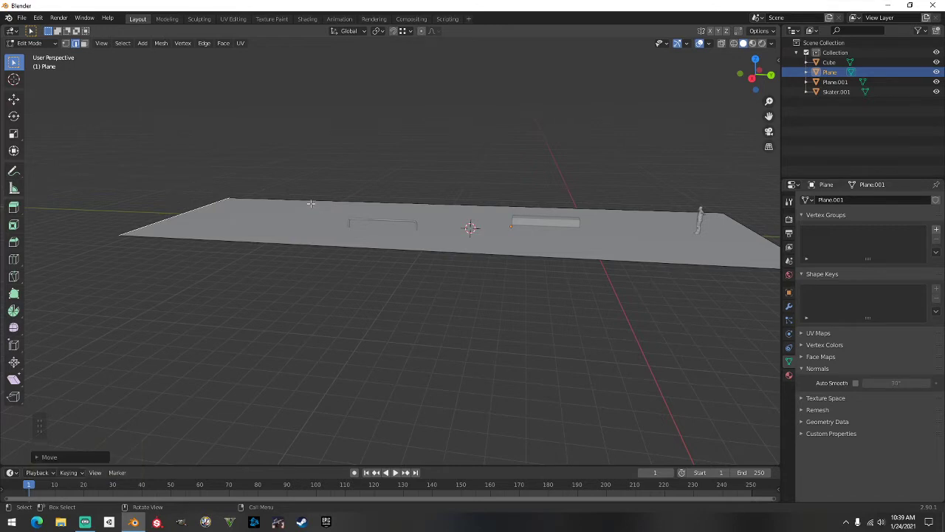
scroll(310, 205, "down", 2)
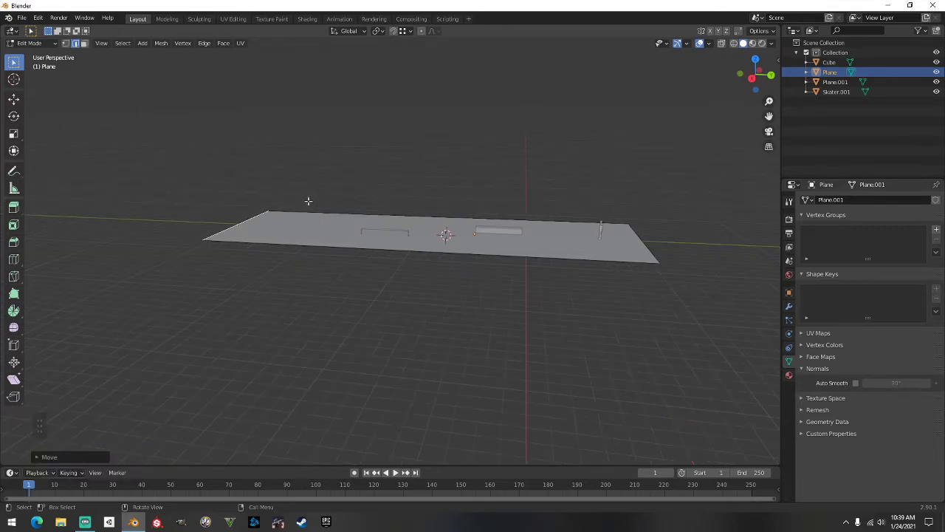
scroll(309, 202, "up", 2)
middle_click_drag(310, 203, 310, 224)
scroll(332, 207, "down", 3)
scroll(336, 208, "down", 1)
middle_click_drag(225, 259, 384, 302, "shift")
scroll(316, 273, "up", 2)
key("Tab")
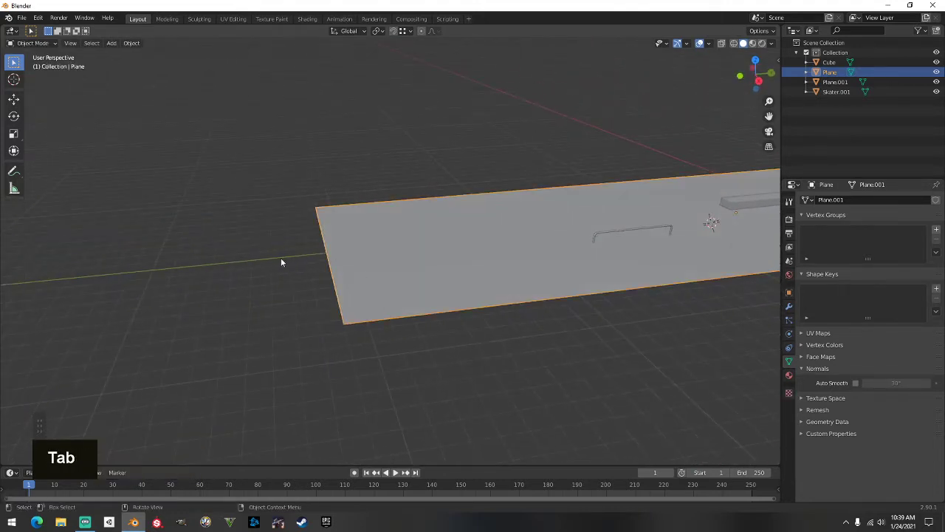
Add a new plane, Plane.002, at the floor's near end, away from the rail and ledge
left_click(281, 257)
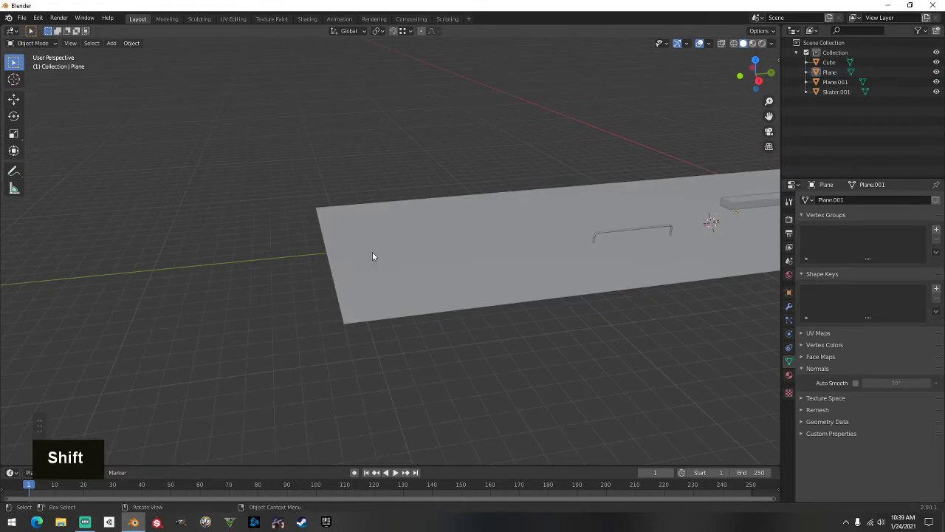
right_click(377, 251, "shift")
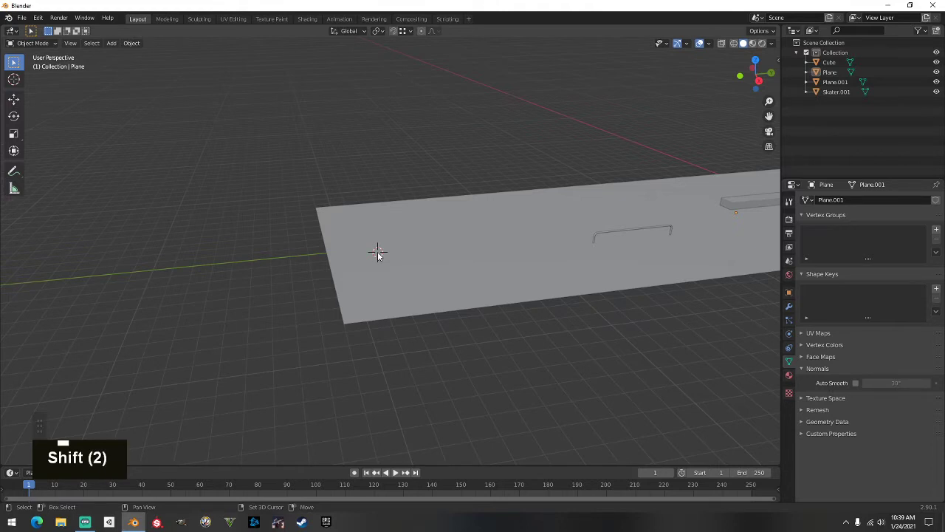
key("shift+a")
mouse_move(377, 252)
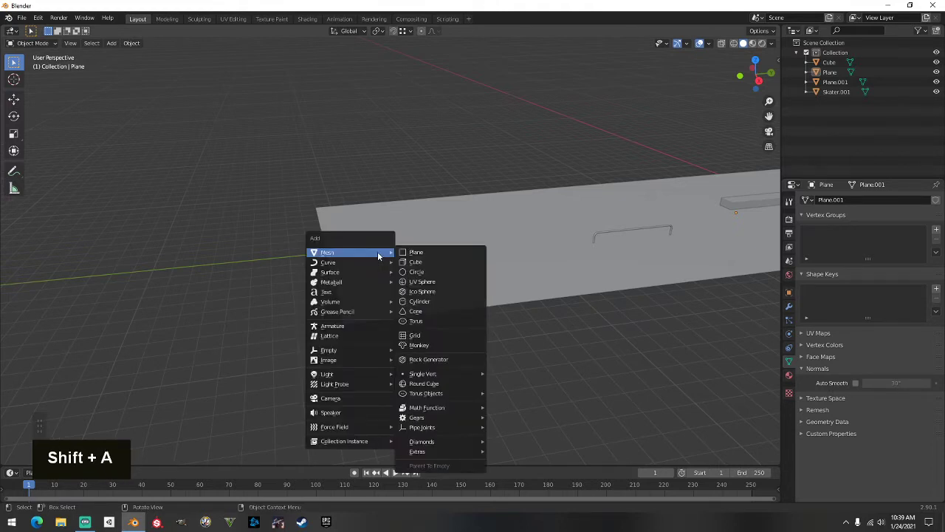
left_click(417, 252)
middle_click_drag(418, 252, 175, 273)
scroll(349, 254, "down", 2)
scroll(237, 292, "up", 4)
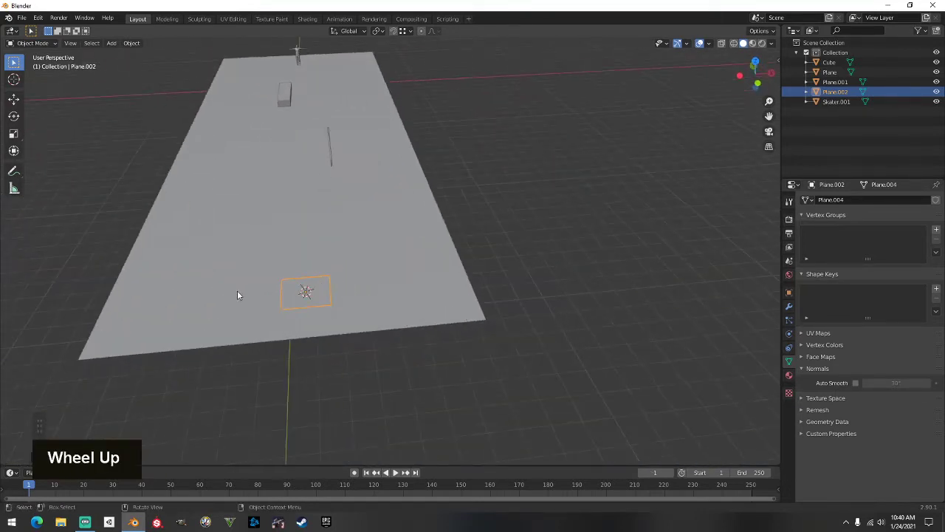
middle_click_drag(226, 302, 364, 306, "shift")
key("Tab")
key("Tab")
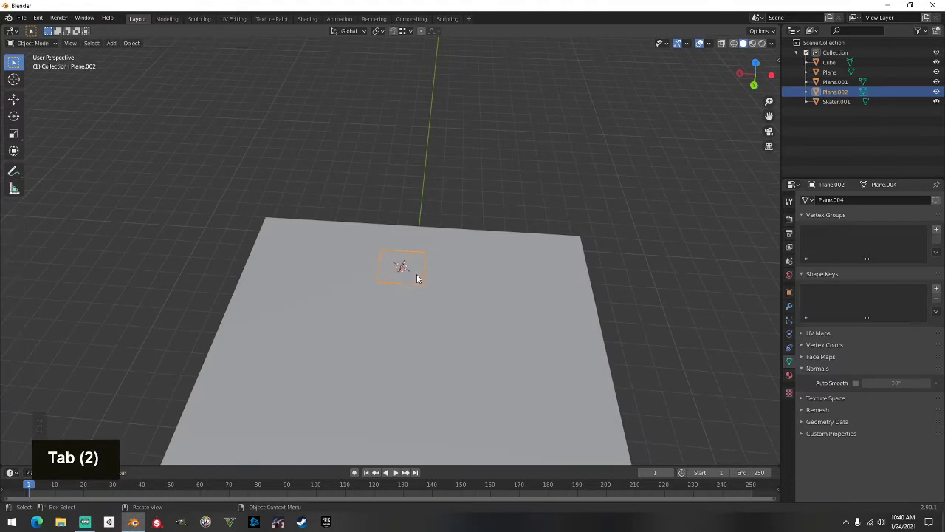
Stretch the new plane along X into a long strip and shift it into position
key("s")
key("x")
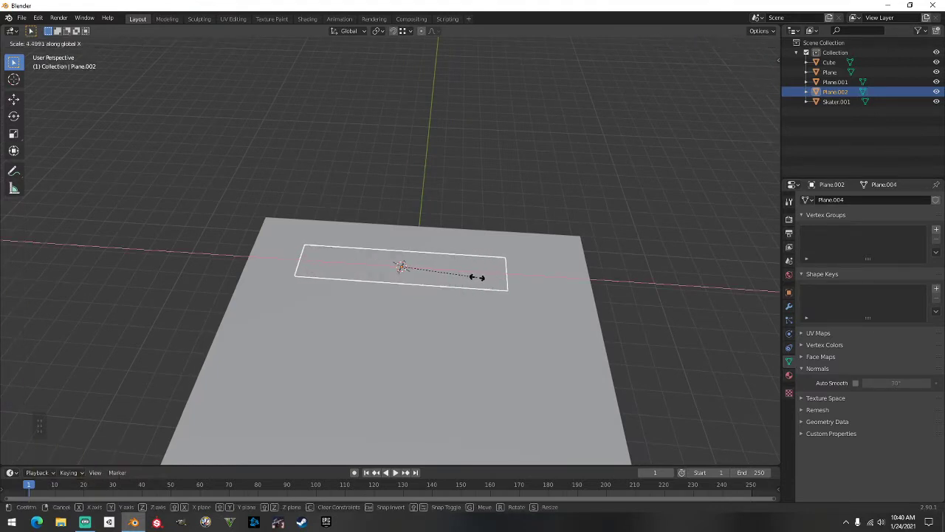
key("g")
key("y")
key("x")
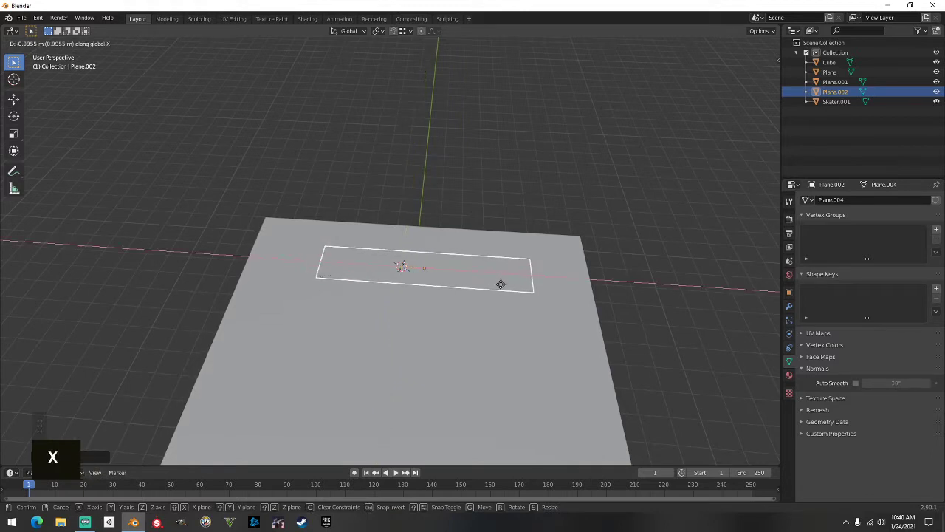
left_click(493, 285)
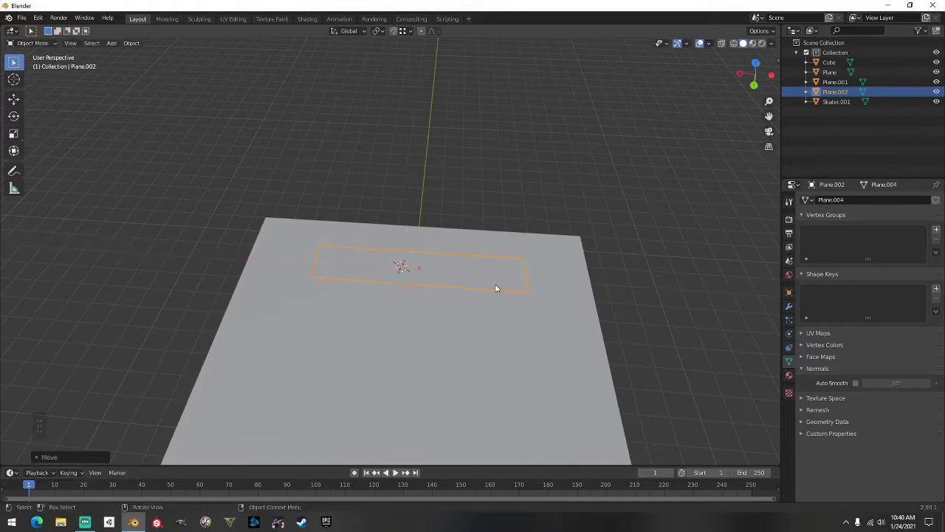
middle_click_drag(495, 284, 407, 302)
key("g")
key("y")
left_click(354, 275)
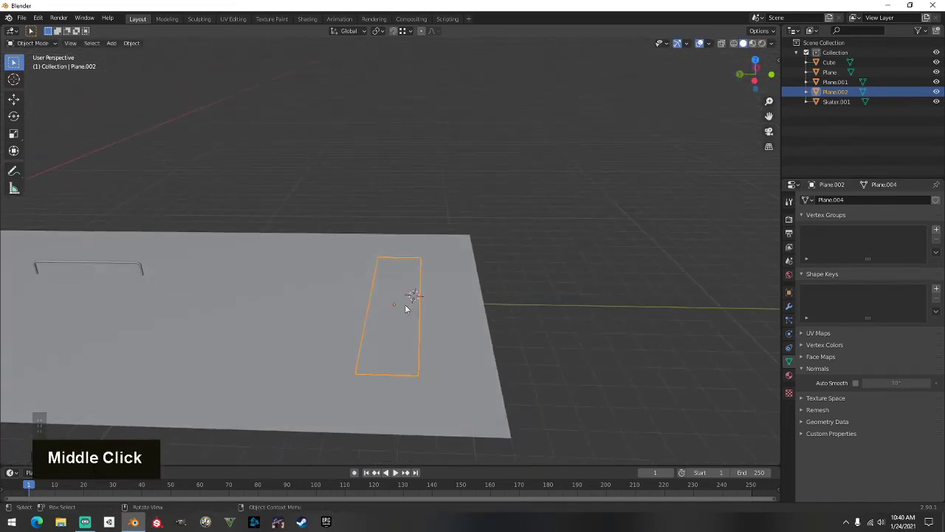
Extrude one long edge 2 m straight up into a wall and show the sidebar transform values
key("Tab")
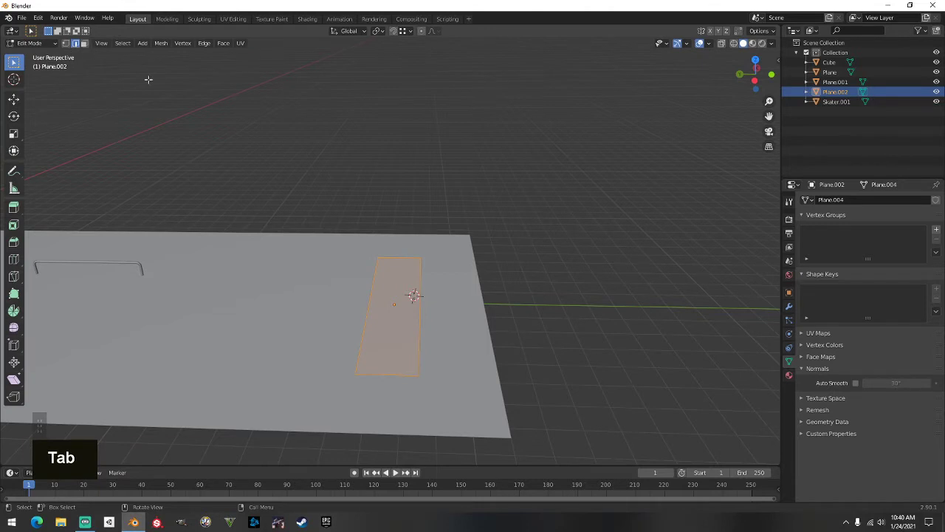
key("alt+a")
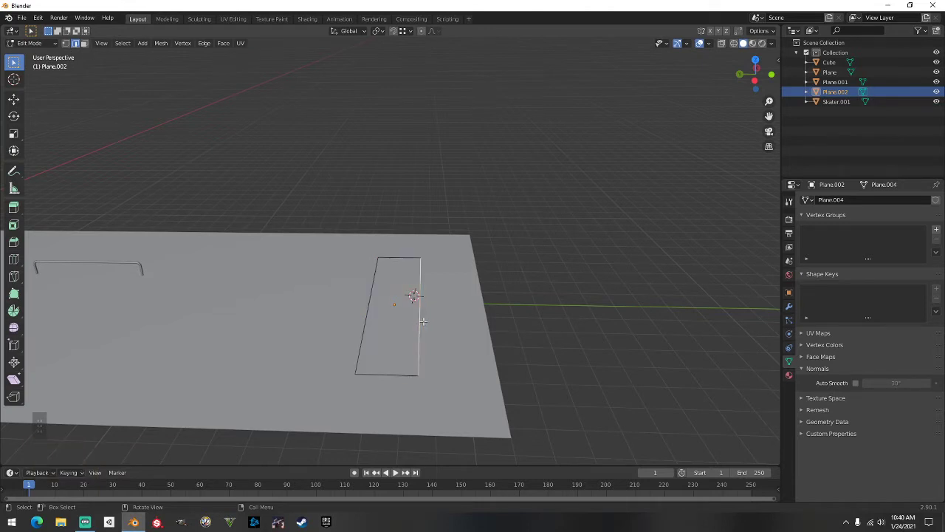
key("e")
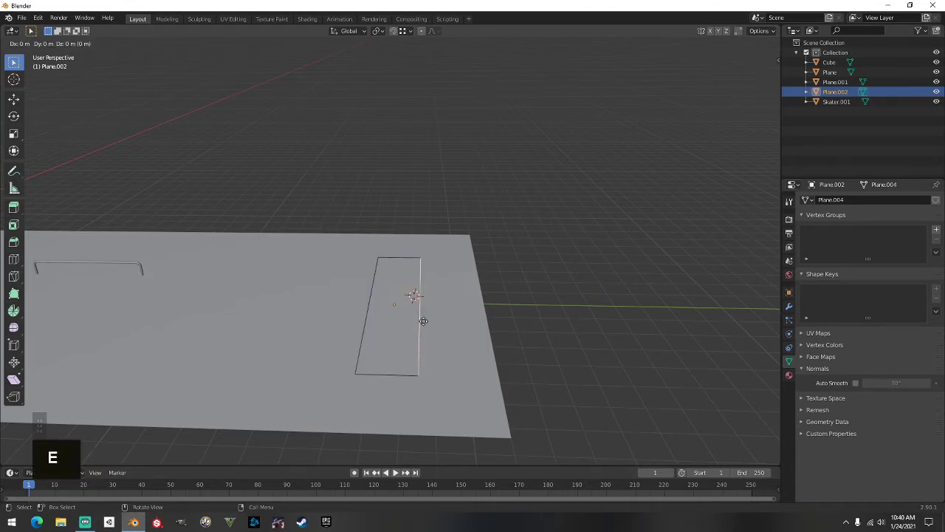
key("z")
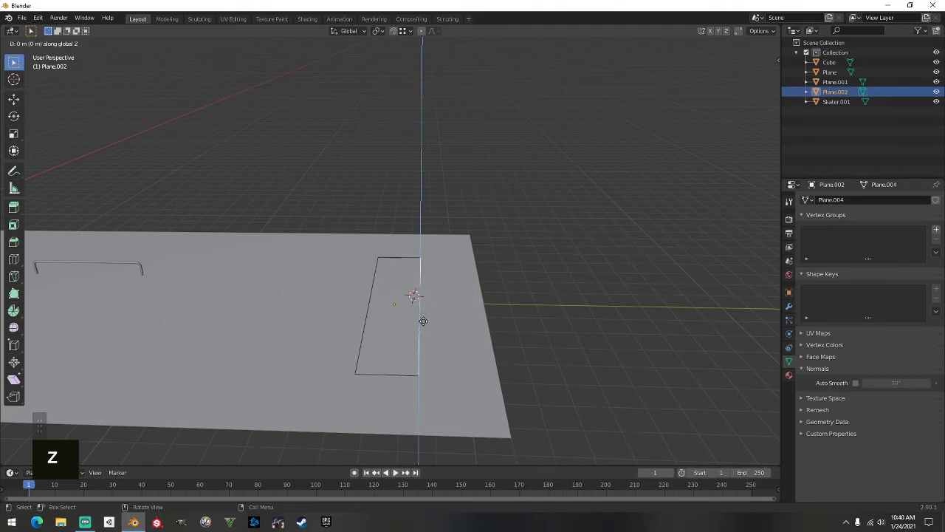
type("2")
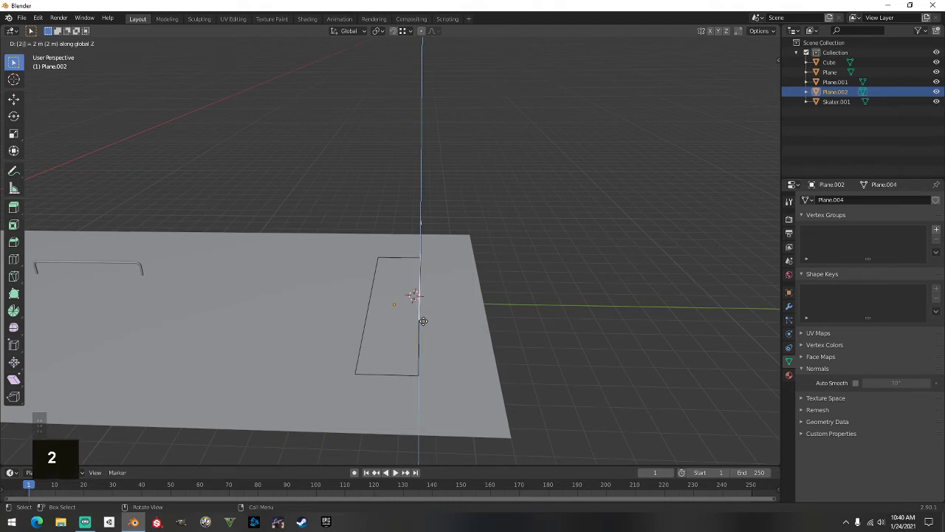
left_click(423, 321)
middle_click_drag(452, 325, 491, 309)
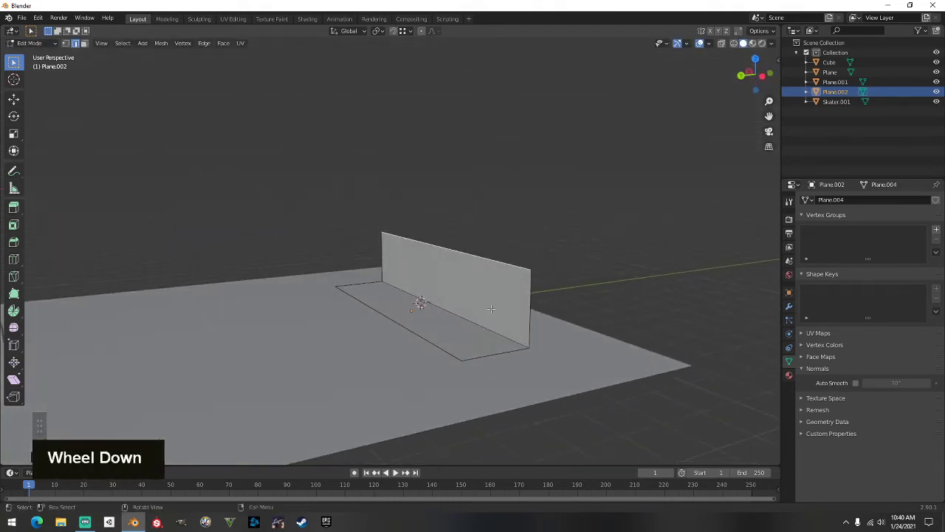
left_click(776, 59)
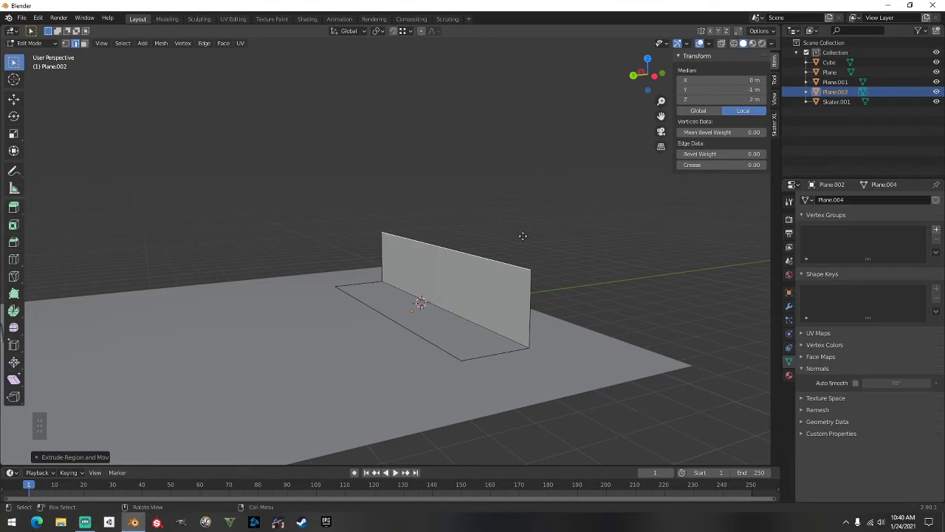
Lower the wall's top edge to about 1.89 m, then select the wall-floor corner edge
key("g")
key("z")
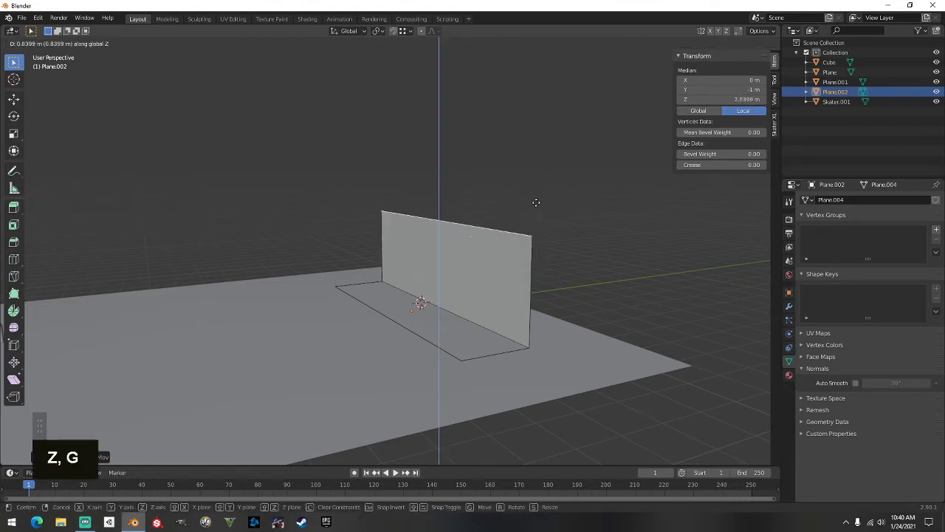
right_click(536, 203)
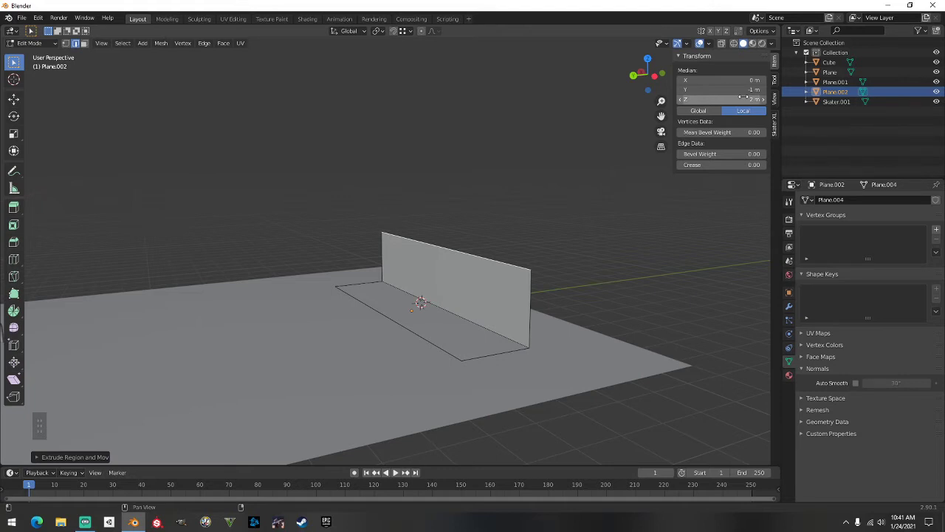
left_click(470, 316)
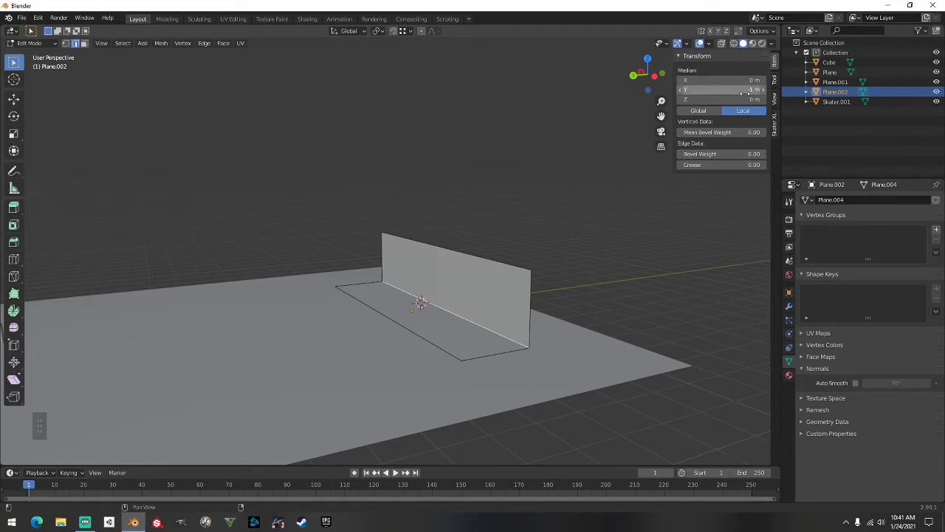
left_click(518, 262)
middle_click_drag(517, 261, 518, 264)
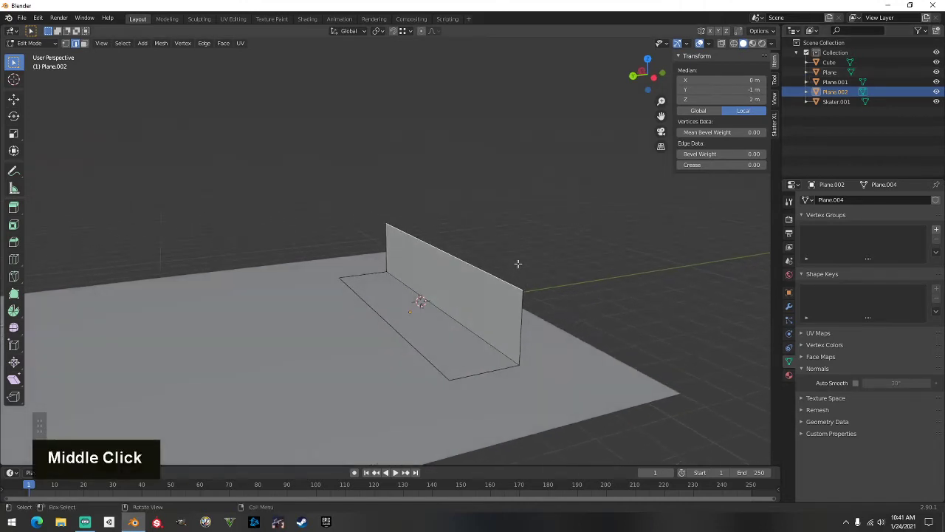
key("g")
key("z")
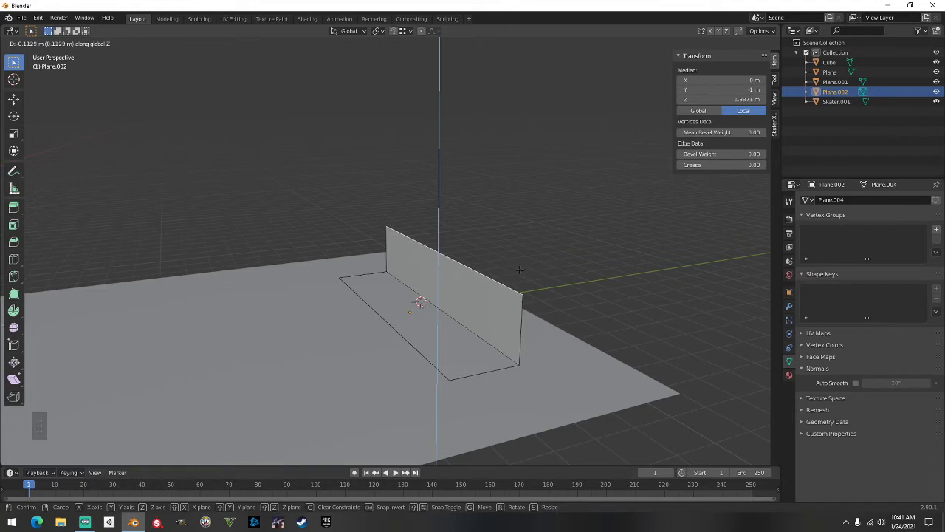
left_click(520, 270)
left_click(553, 228)
middle_click_drag(553, 228, 551, 219)
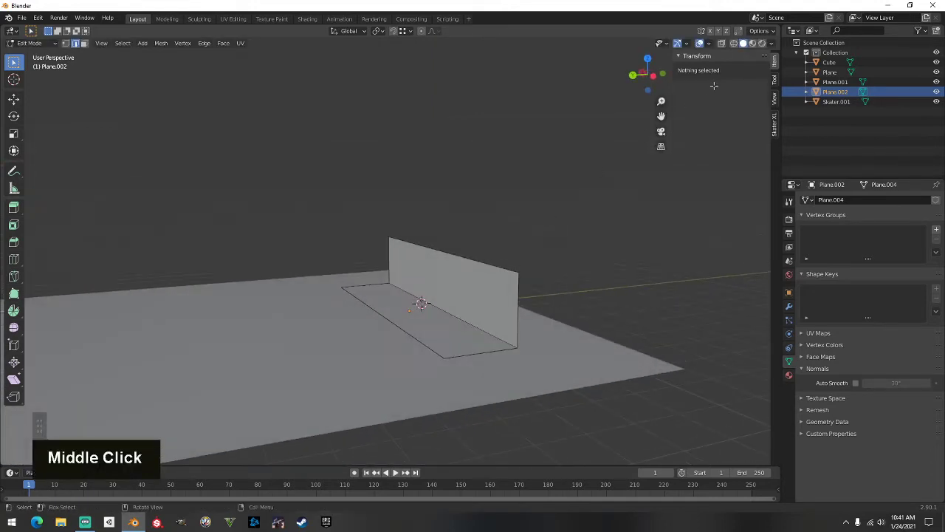
left_click(460, 317)
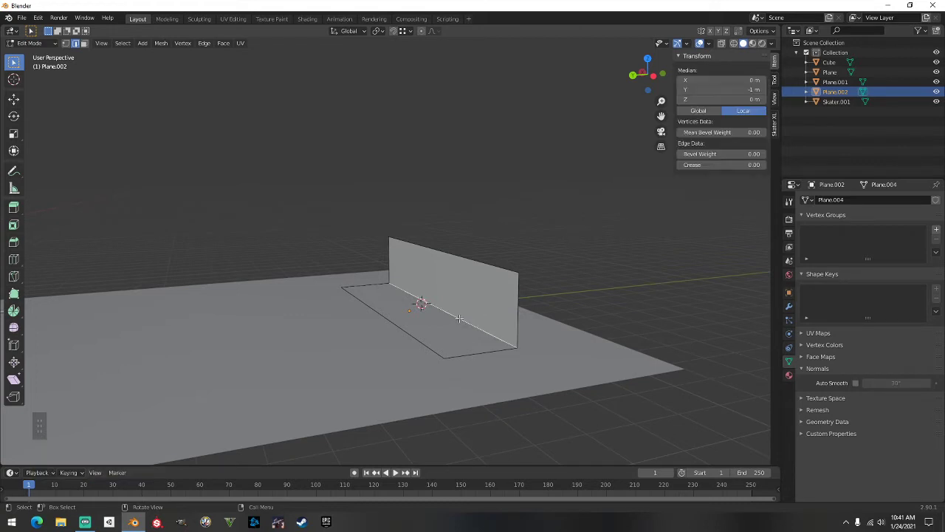
Bevel the wall-floor corner edge about 2.76 m wide with 4 segments, then deselect
key("ctrl+b")
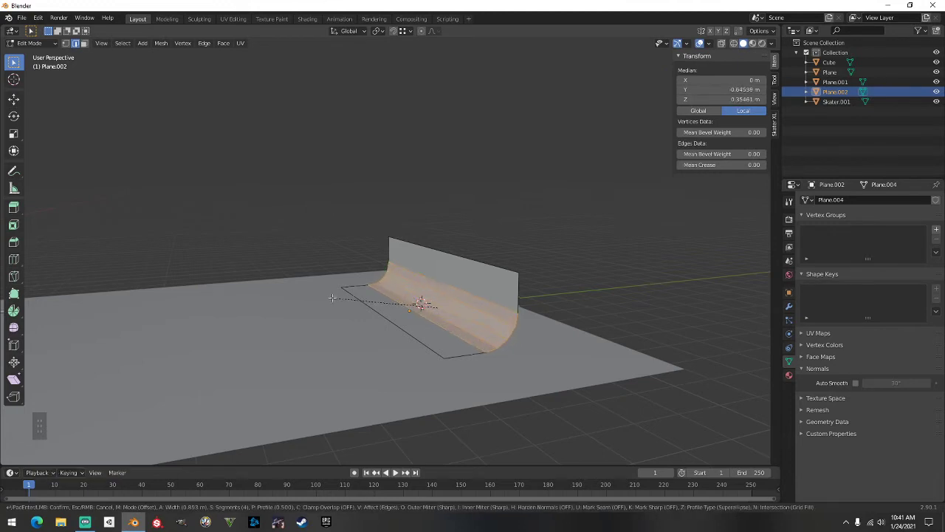
scroll(235, 292, "up", 1)
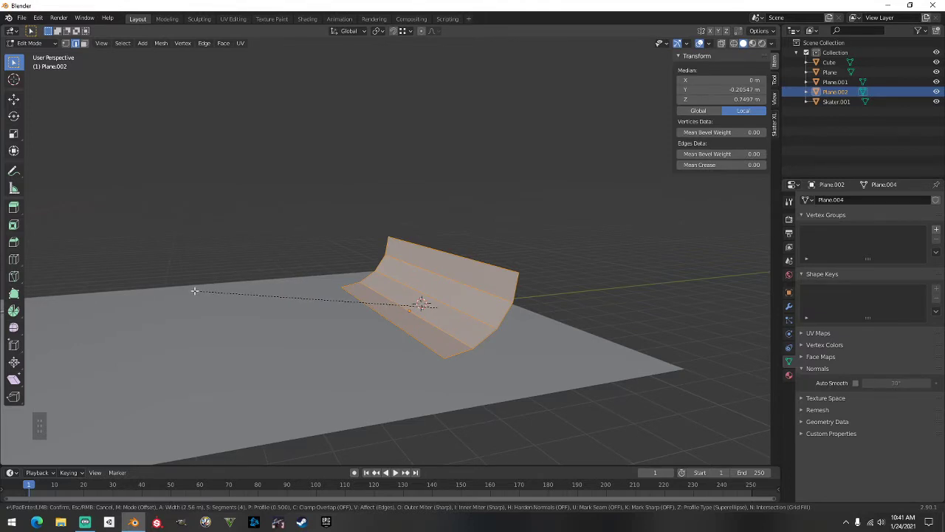
scroll(194, 291, "up", 14)
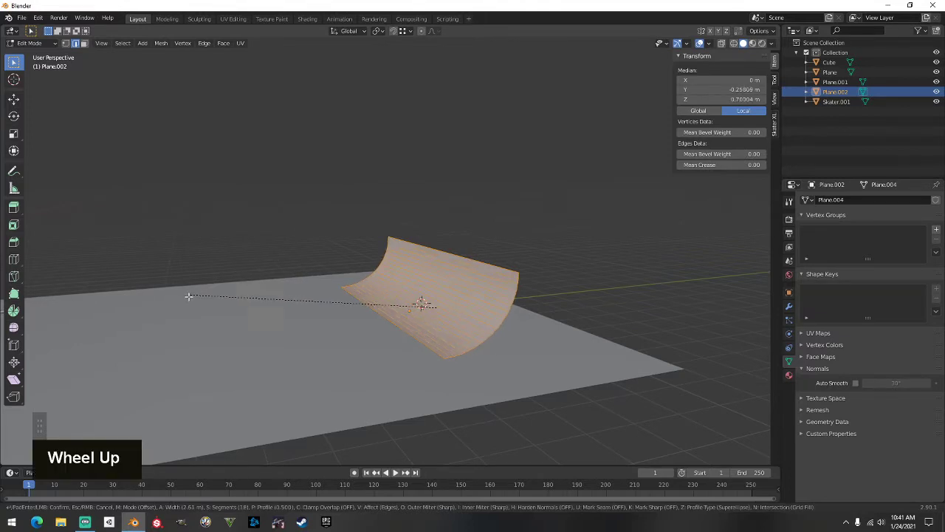
scroll(188, 297, "up", 18)
scroll(185, 297, "down", 20)
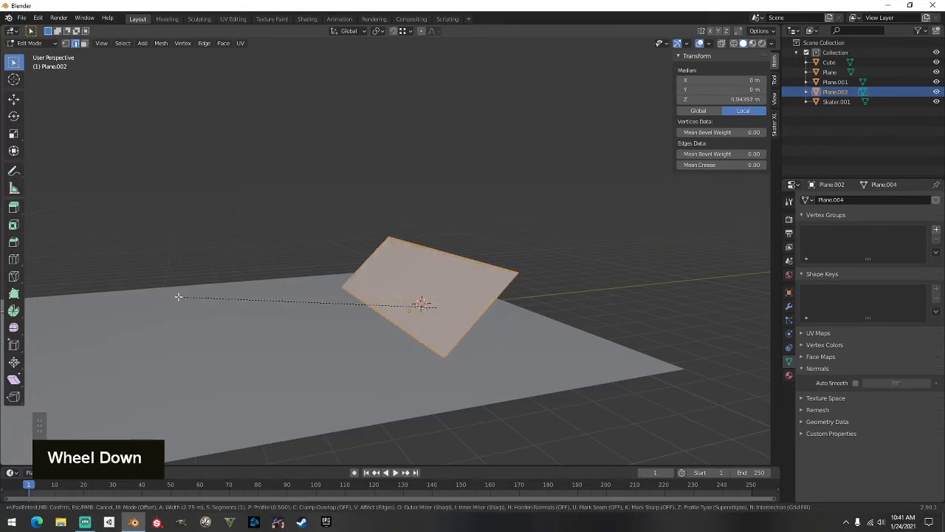
scroll(178, 297, "up", 1)
scroll(178, 297, "up", 2)
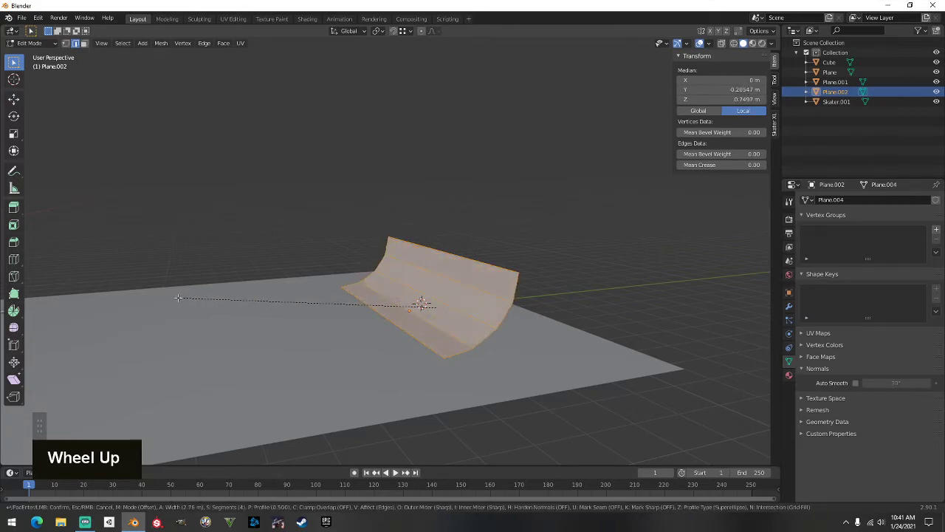
scroll(178, 298, "up", 2)
scroll(178, 298, "down", 2)
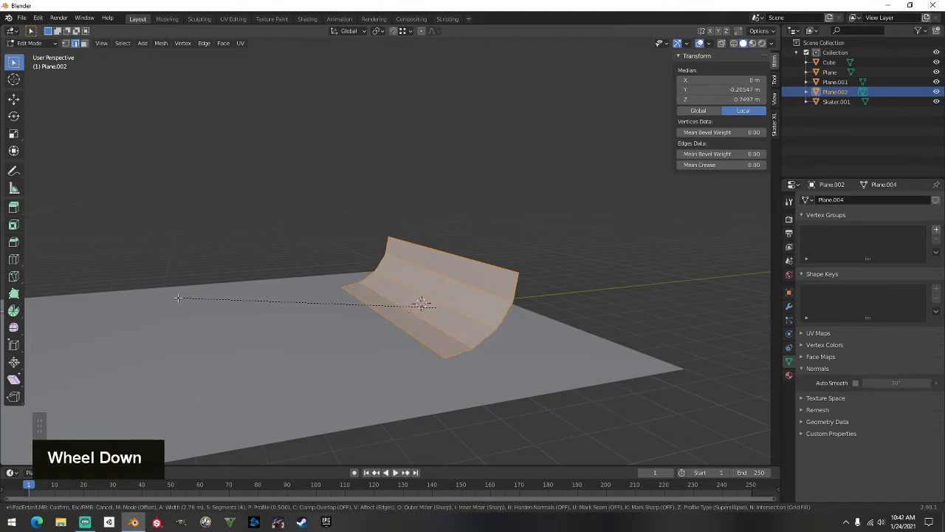
left_click(178, 297)
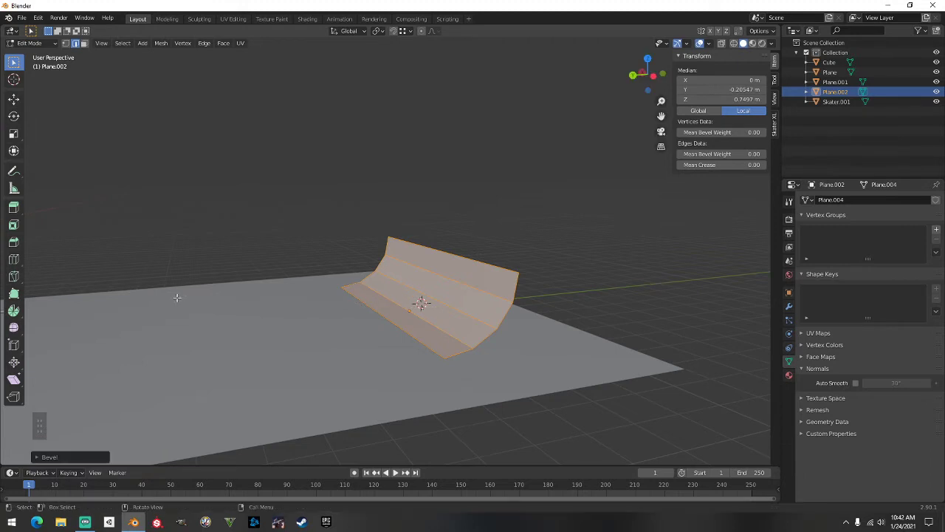
left_click(563, 212)
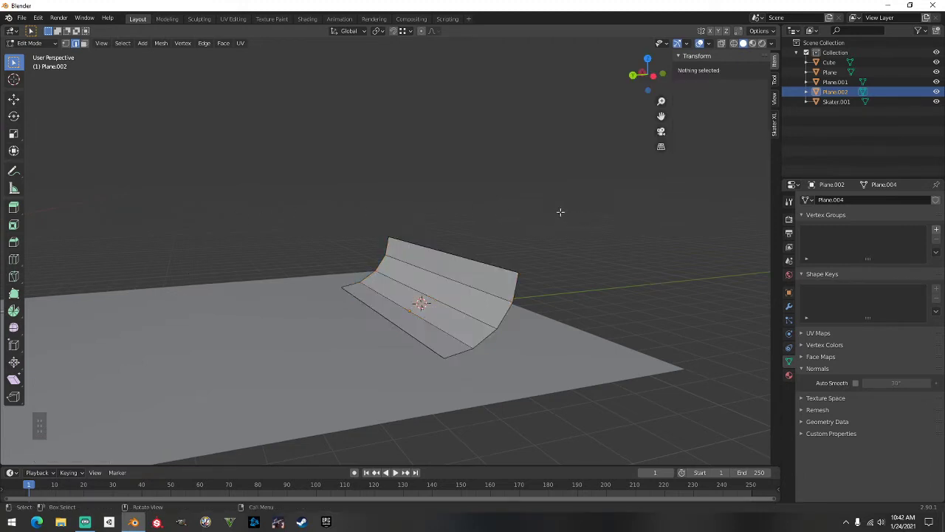
Select the ramp's top edge and move it back along the Y axis
scroll(531, 216, "up", 2)
middle_click_drag(525, 220, 473, 289)
left_click(394, 340)
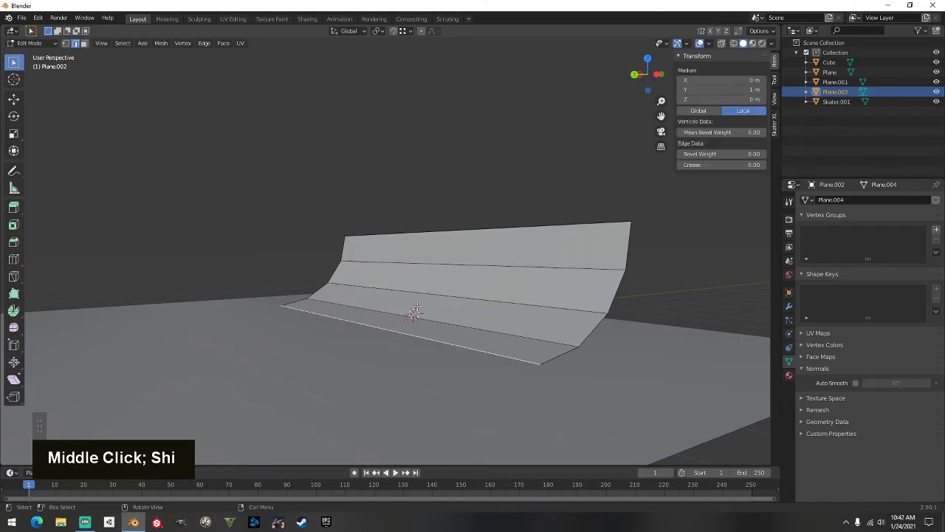
left_click(475, 220)
left_click(444, 352)
middle_click_drag(539, 315, 487, 327)
left_click(464, 263)
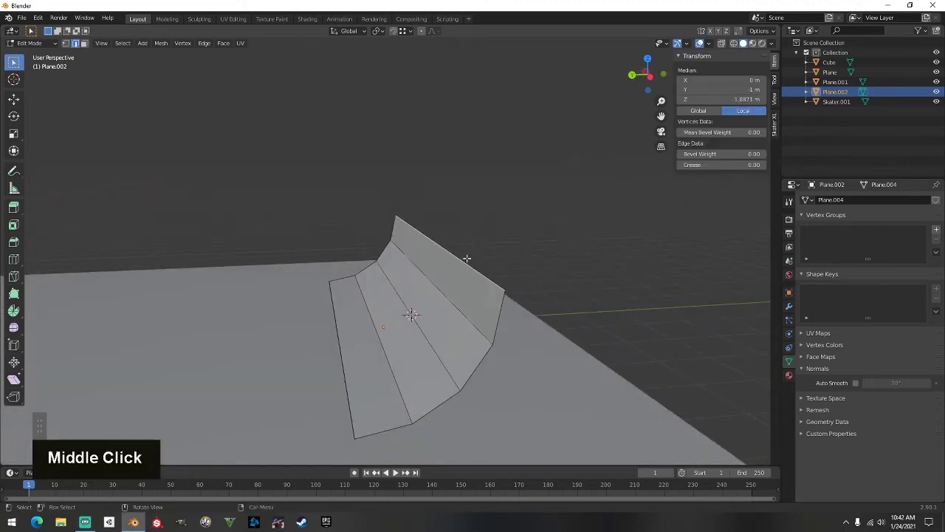
middle_click_drag(463, 262, 473, 283)
left_click(549, 254)
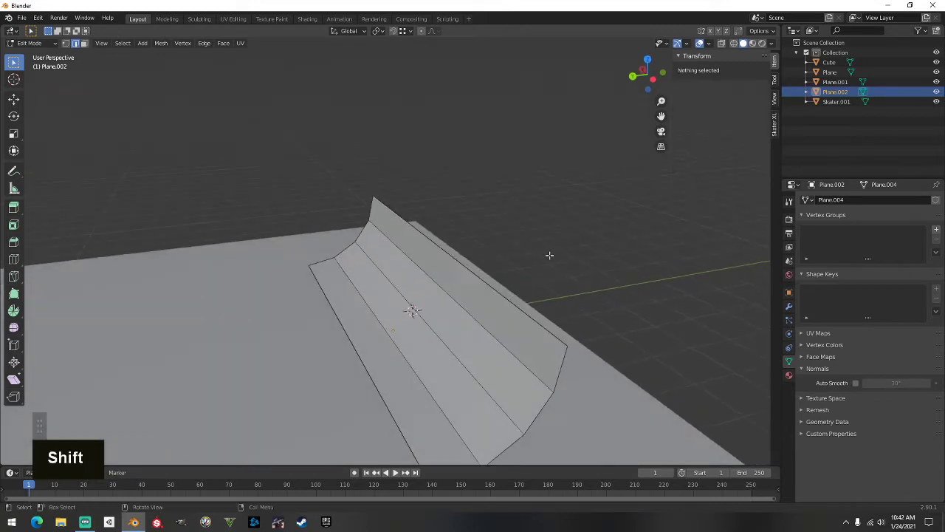
left_click(480, 276, "shift")
middle_click_drag(581, 292, 555, 276)
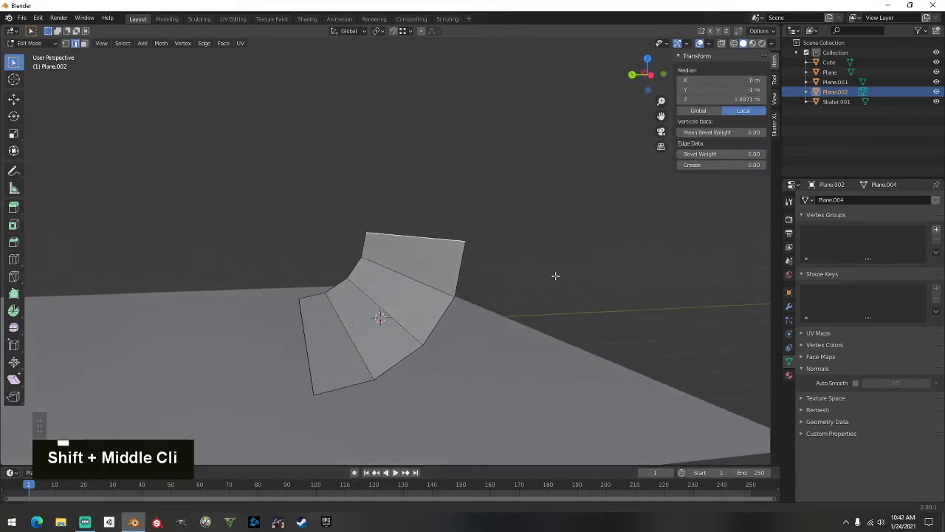
scroll(510, 286, "up", 1)
middle_click_drag(500, 287, 485, 281, "shift")
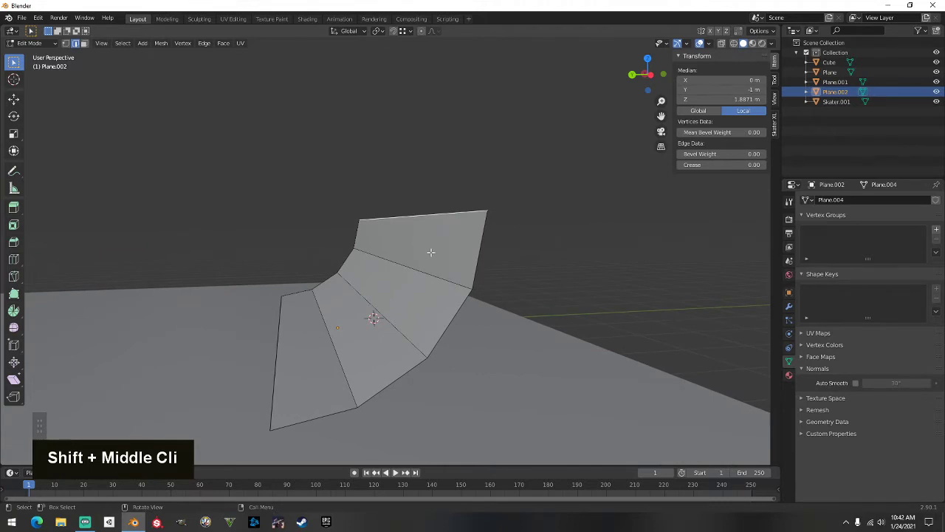
key("g")
key("y")
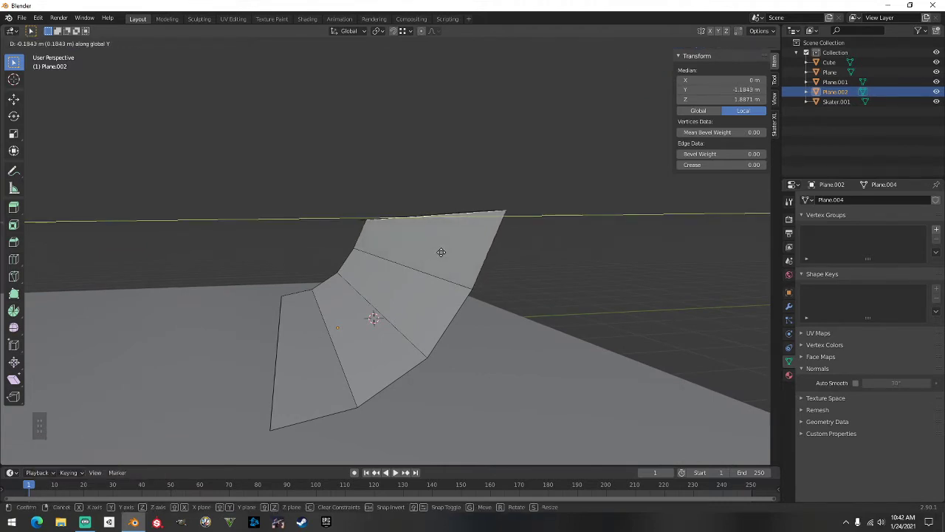
left_click(441, 251)
Delete the thin upright sliver face at the ramp's top and reselect the top edge
middle_click_drag(441, 252, 280, 122)
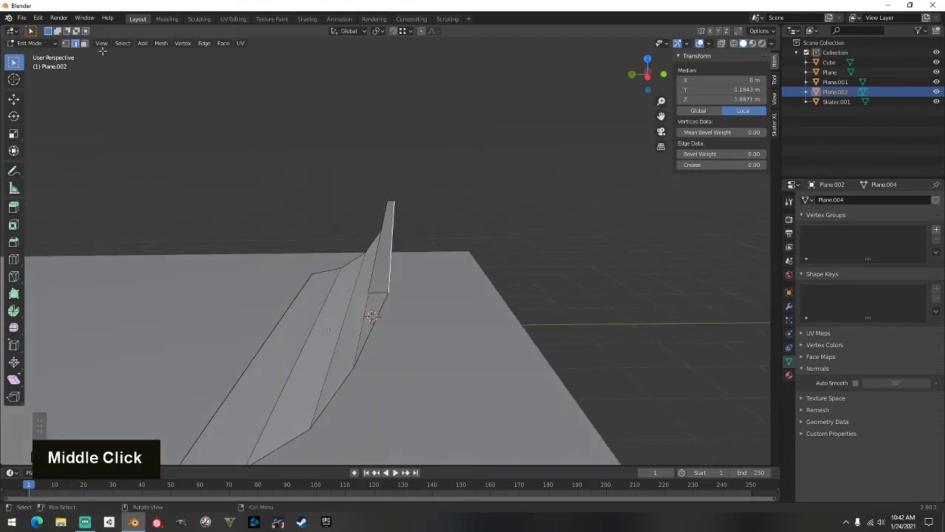
left_click(84, 43)
left_click(380, 257)
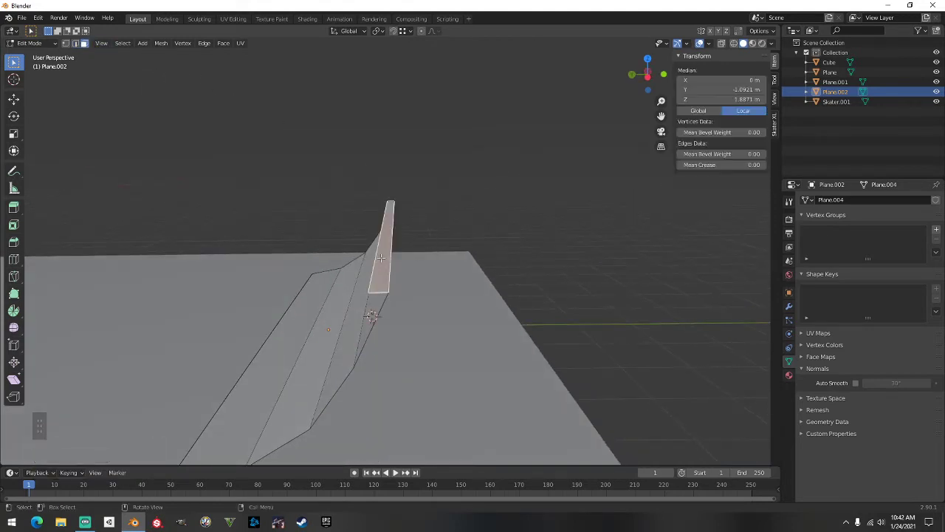
right_click(381, 257)
right_click(381, 286)
left_click(347, 477)
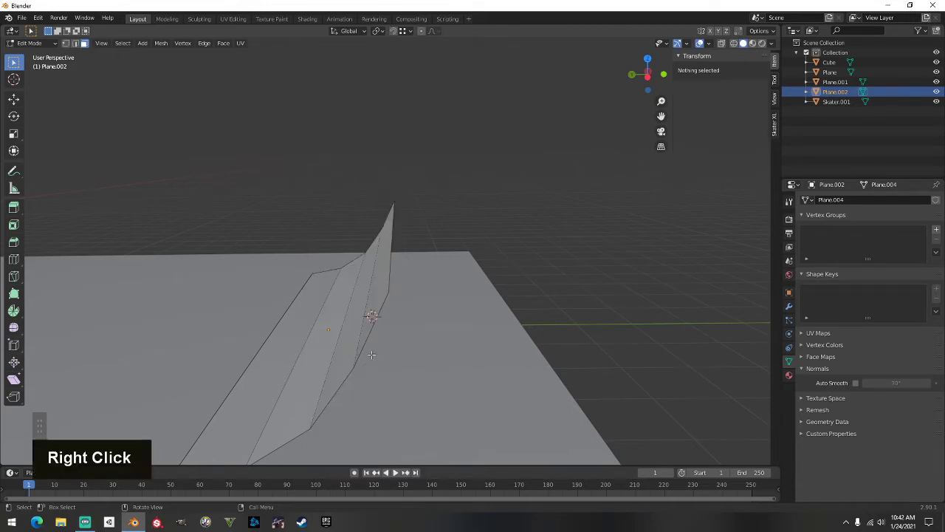
middle_click_drag(371, 353, 388, 332)
left_click(75, 43)
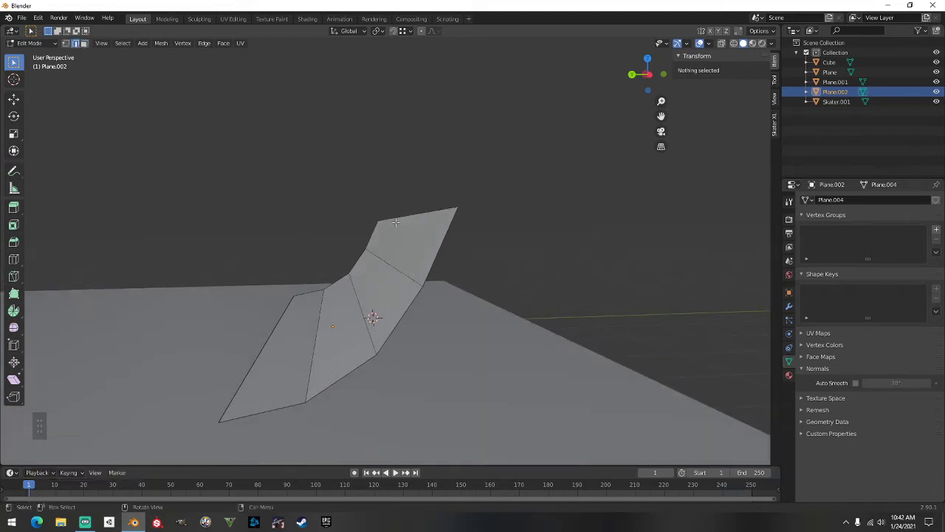
left_click(432, 218)
Move the top edge back along Y in several passes to about -1.3214 m
key("g")
key("y")
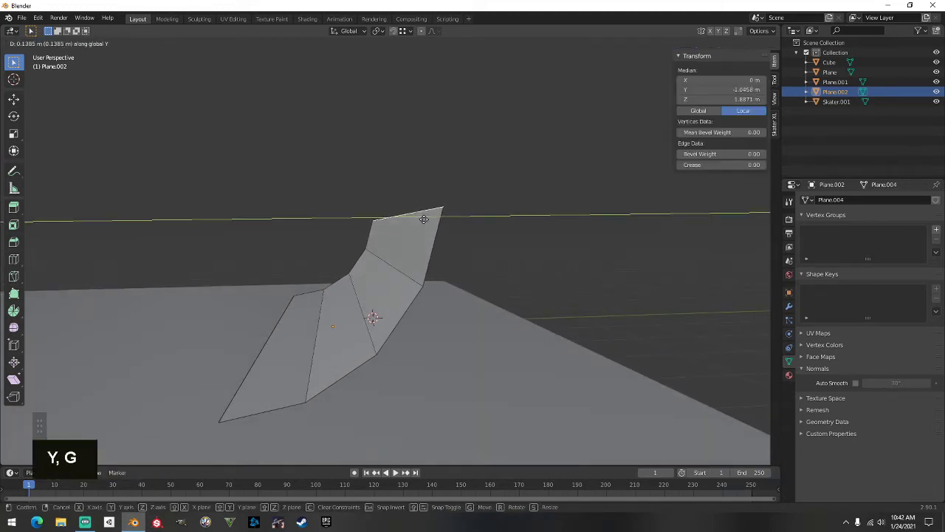
left_click(428, 220)
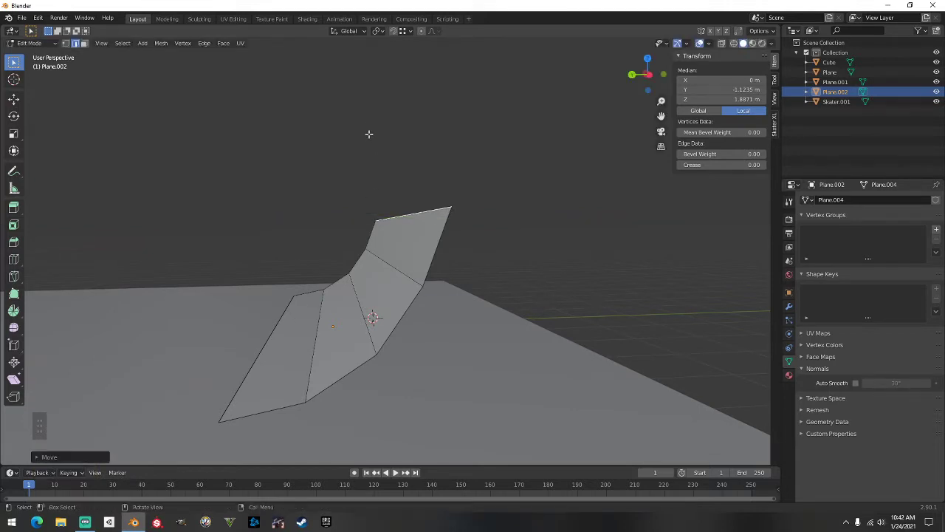
key("g")
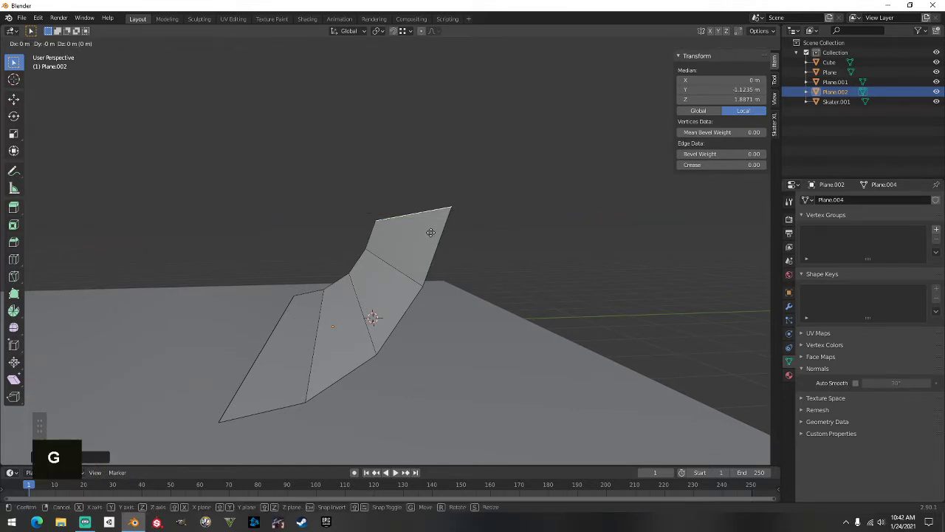
key("y")
left_click(434, 233)
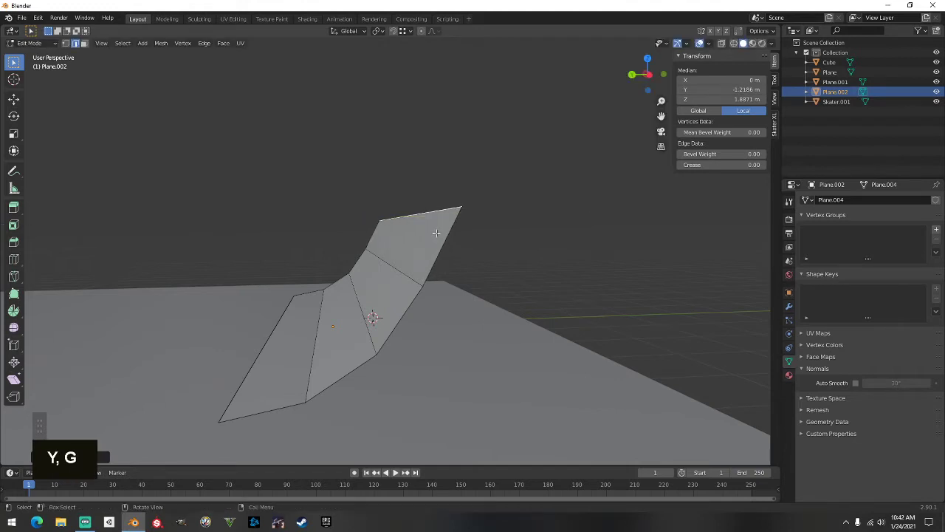
middle_click_drag(422, 270, 411, 269)
key("g")
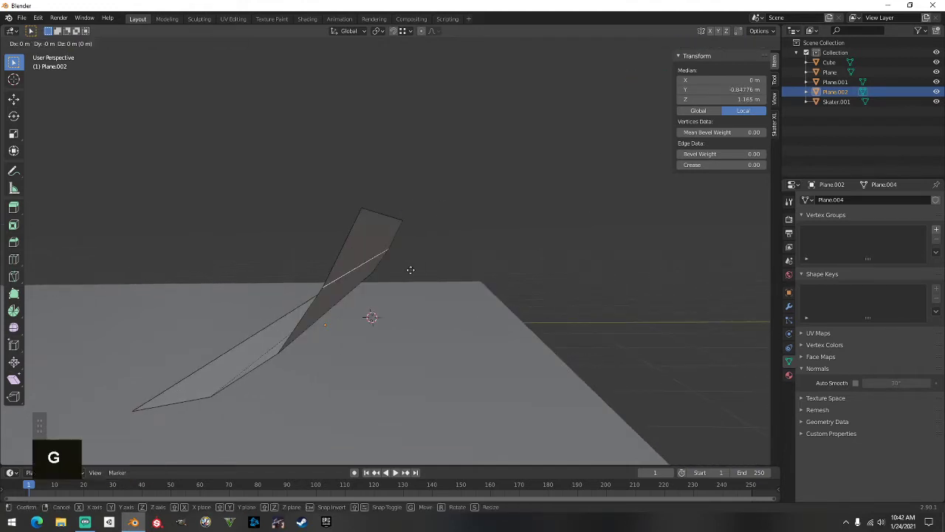
key("y")
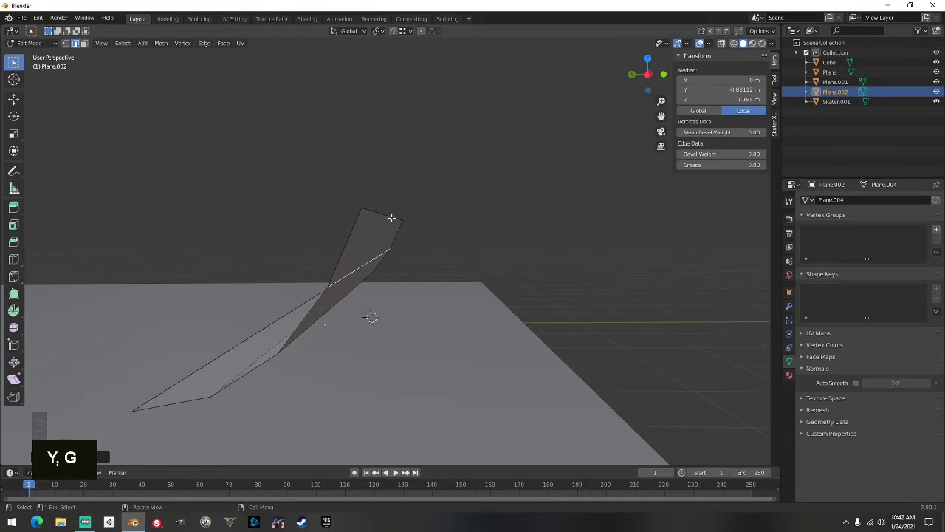
key("g")
key("y")
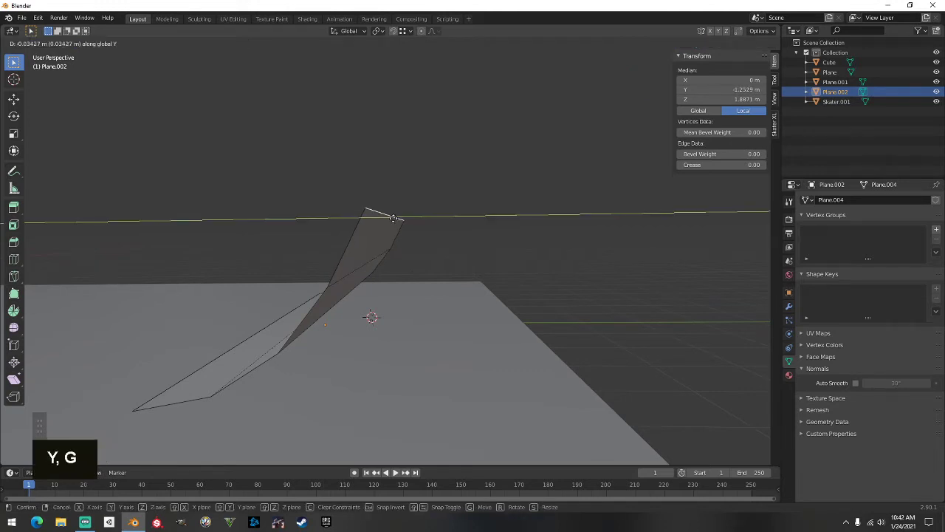
left_click(394, 218)
middle_click_drag(394, 219, 399, 225)
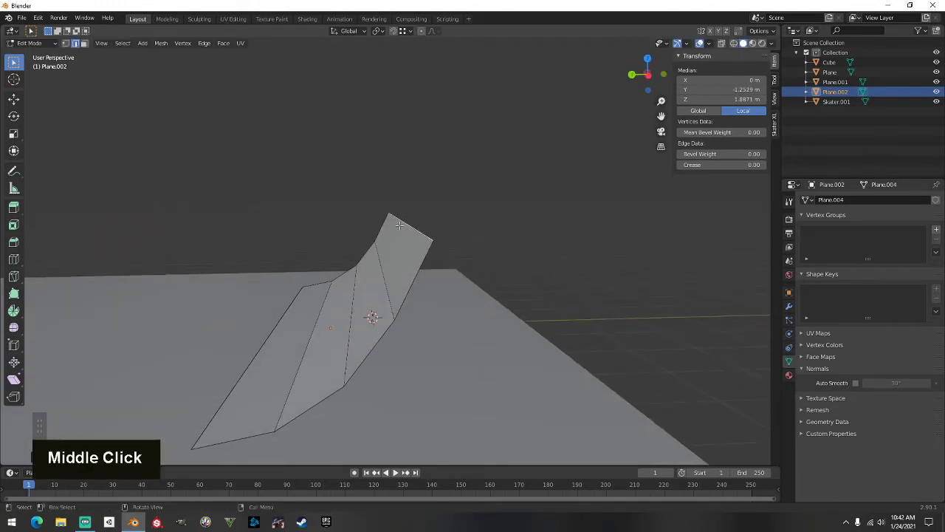
key("g")
key("y")
left_click(426, 218)
Push the top edge further back to Y -1.347 m, leaving the second edge in place
middle_click_drag(428, 217, 303, 316)
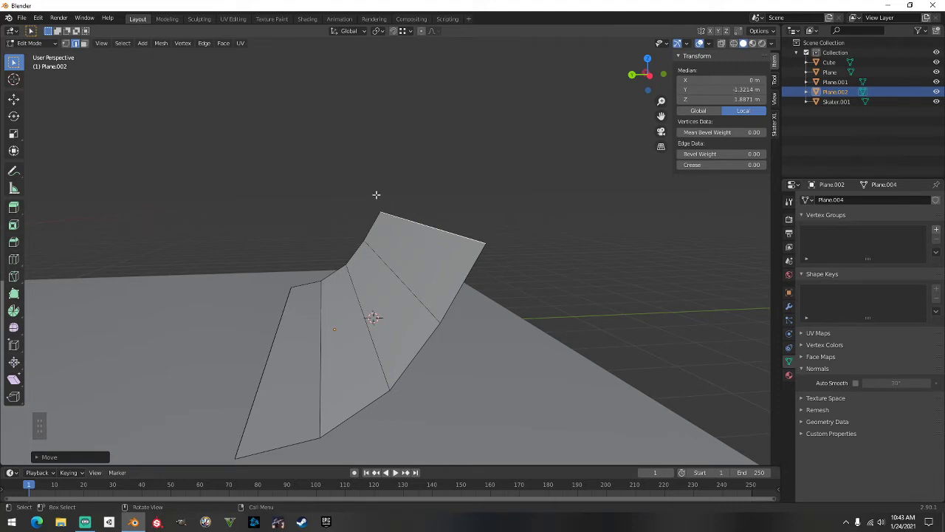
middle_click_drag(376, 194, 400, 243)
scroll(347, 217, "down", 1)
left_click(383, 261)
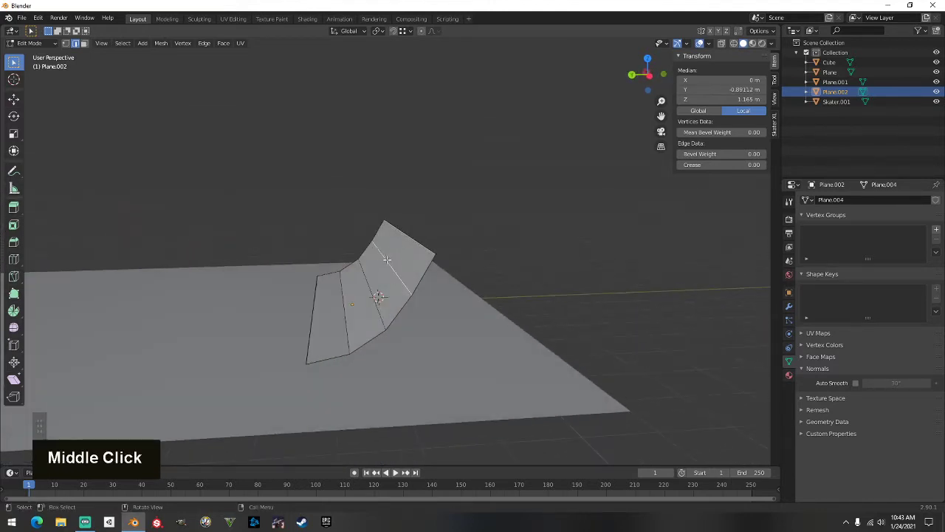
key("g")
key("y")
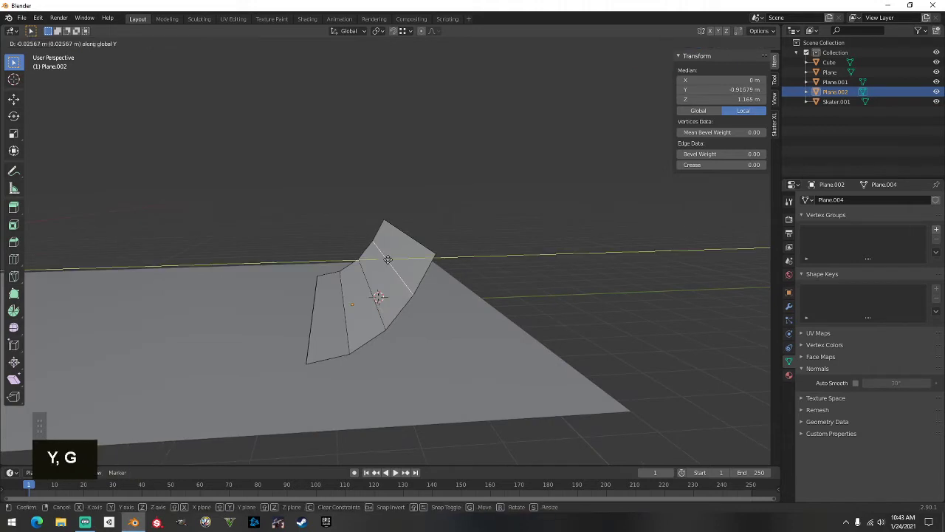
right_click(388, 259)
left_click(402, 234)
key("g")
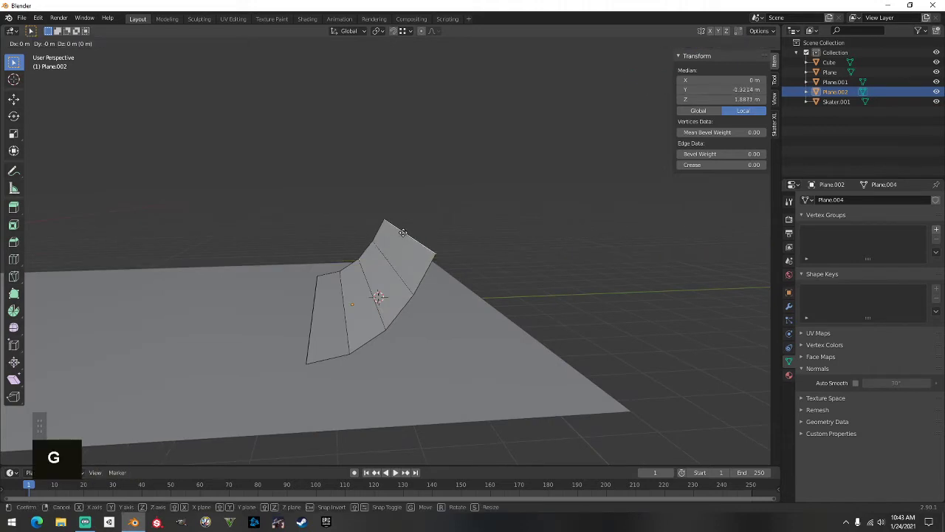
key("y")
left_click(404, 233)
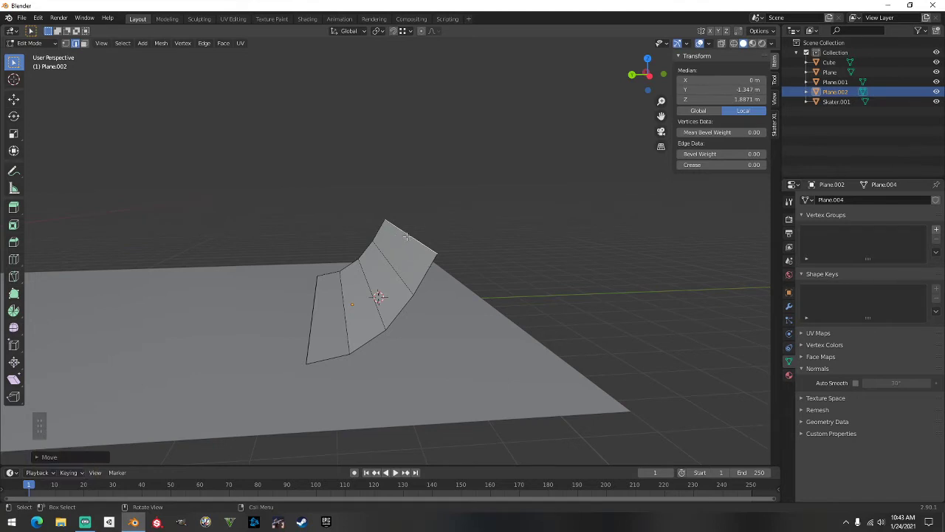
left_click(406, 236)
Extrude the ramp's top back edge straight down to Z 0 and add the neighbouring edge to the selection
key("e")
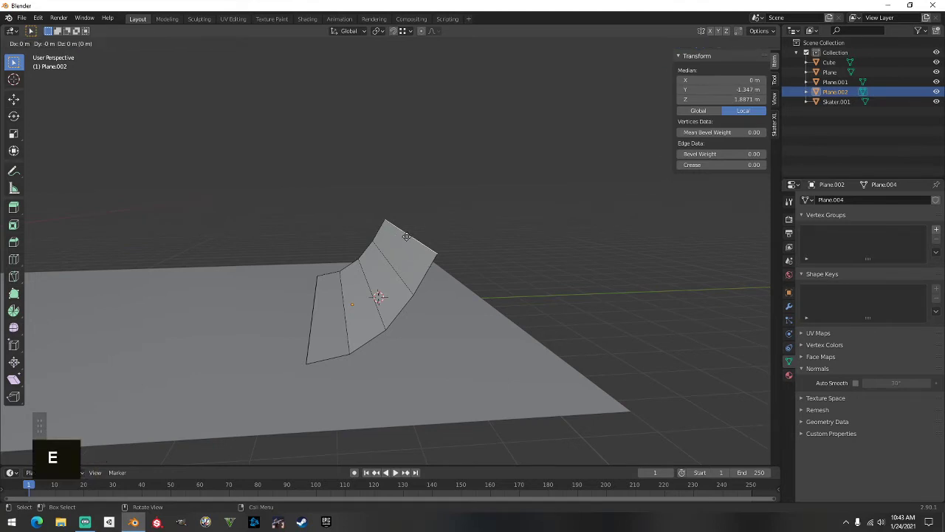
key("z")
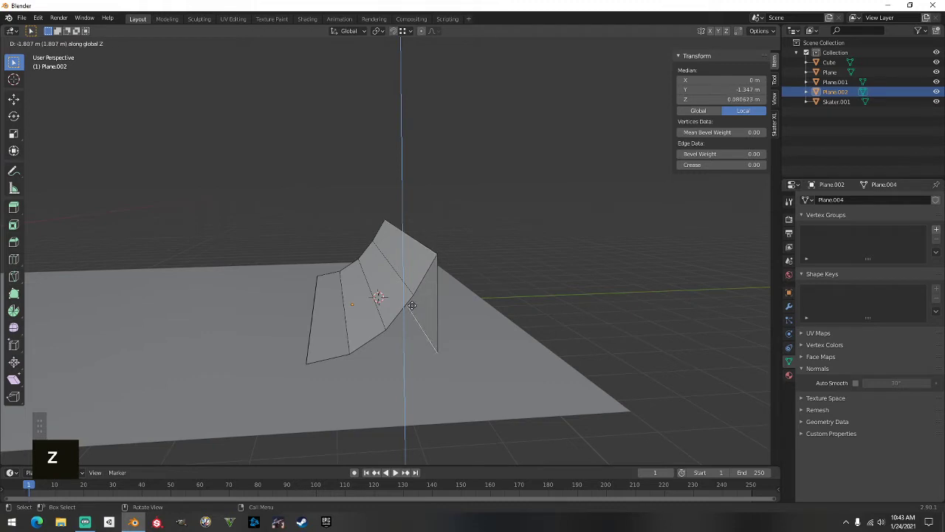
key("ctrl")
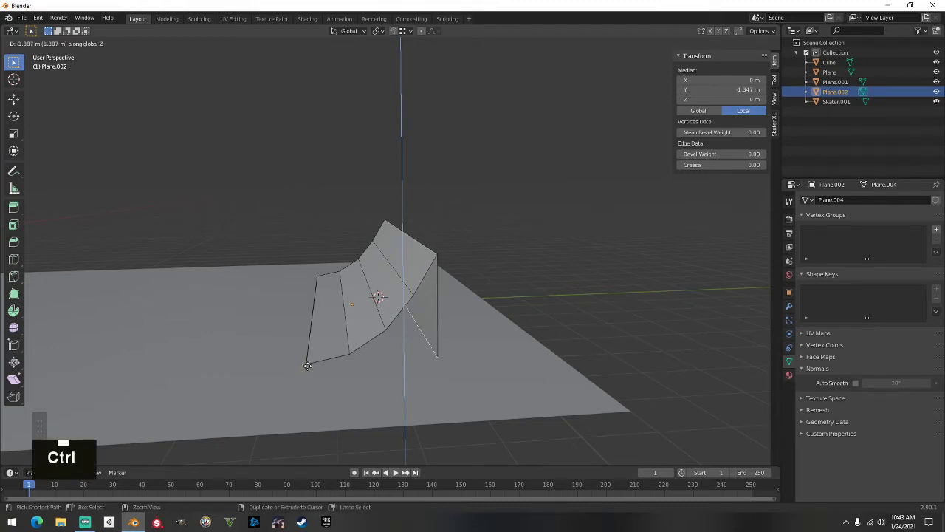
left_click(307, 365, "ctrl")
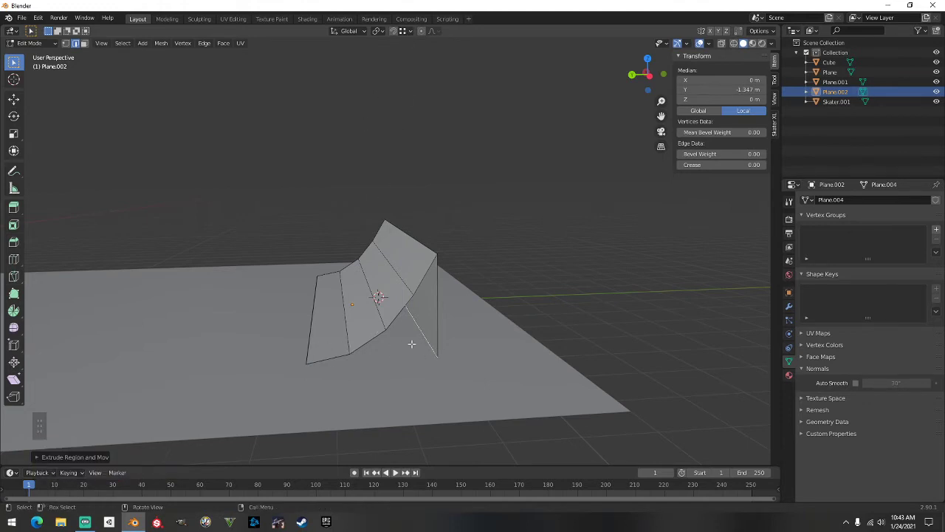
key("shift")
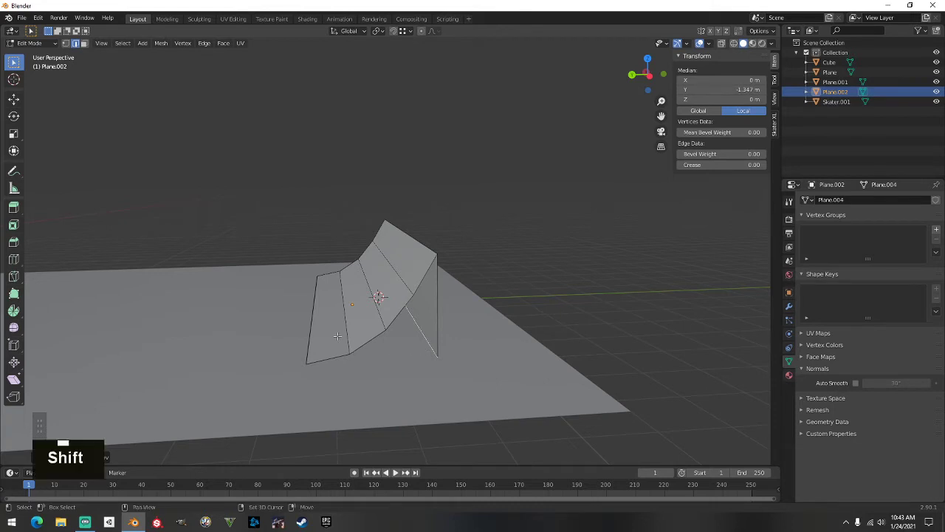
left_click(315, 322, "shift")
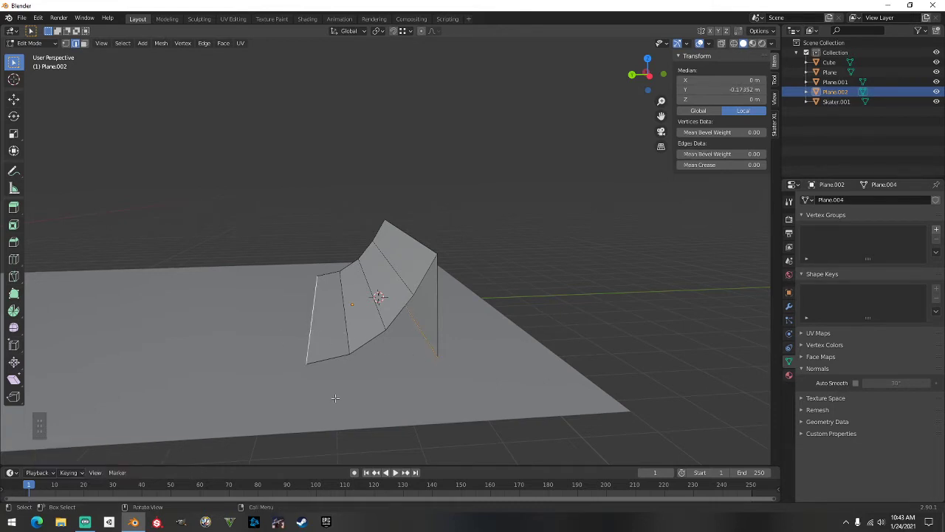
Fill the back wall and close the first side end of the quarter-pipe with a face
key("f")
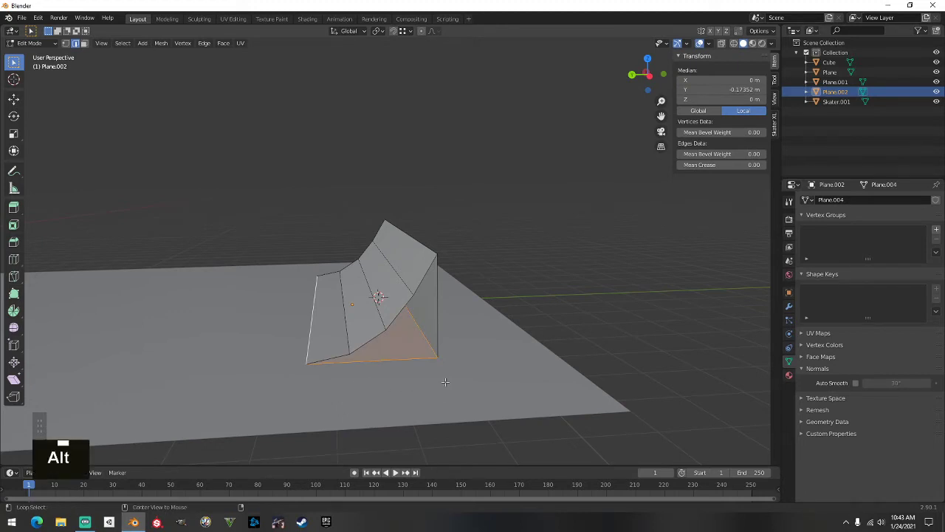
left_click(437, 312, "alt")
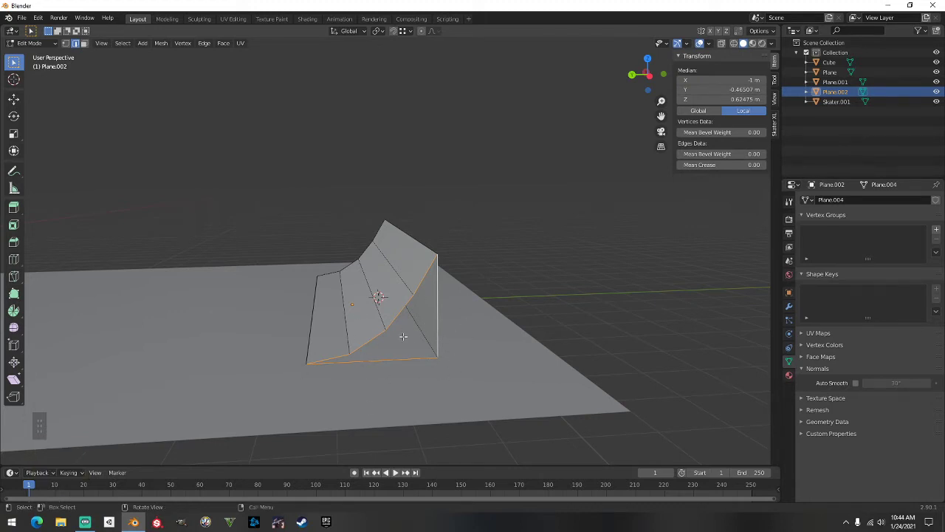
key("f")
Close the opposite side end of the ramp with a face, then deselect everything
middle_click_drag(308, 320, 471, 316)
scroll(499, 318, "up", 1)
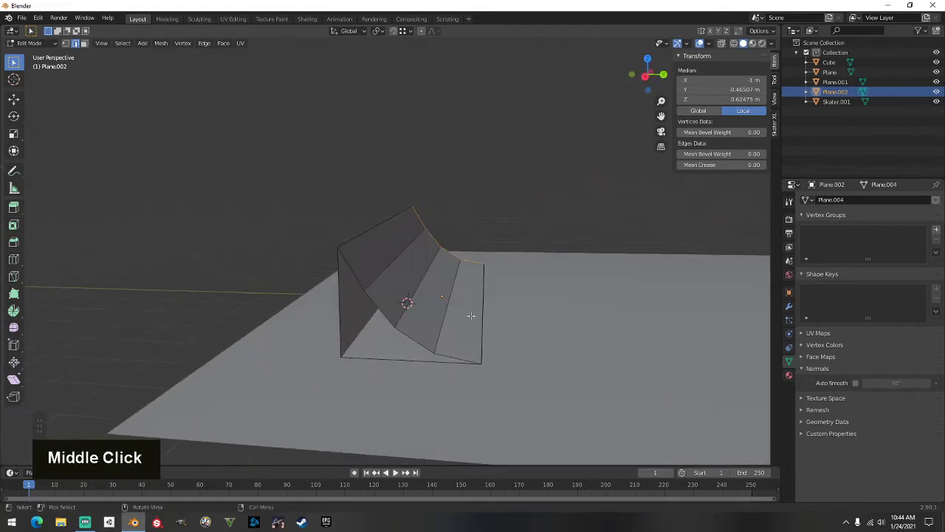
key("alt")
left_click(350, 271, "alt")
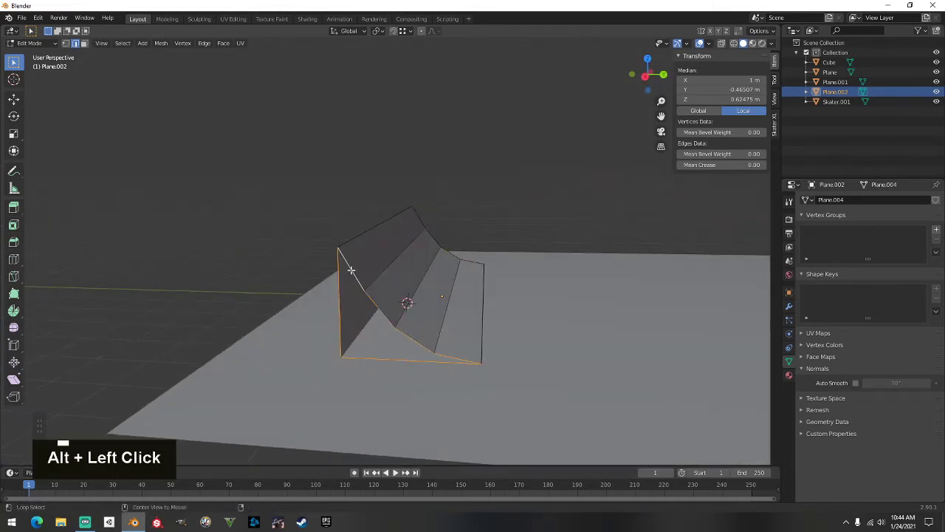
key("f")
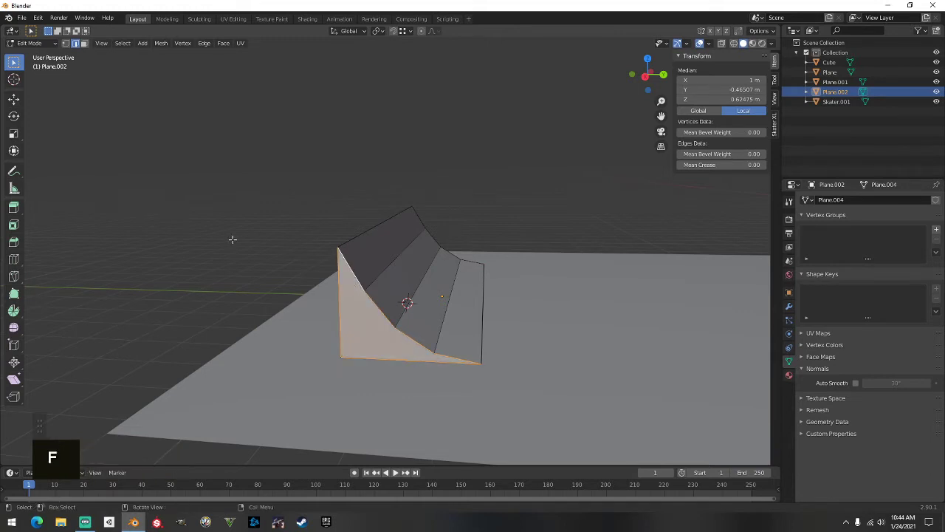
left_click(232, 238)
middle_click_drag(234, 243, 300, 237)
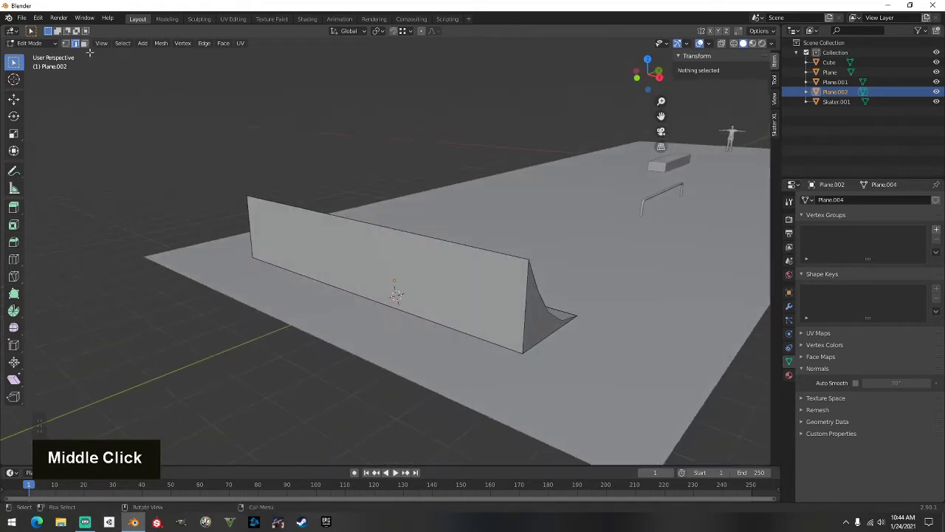
Select the ramp's flat back wall face; try an axis-constrained extrusion, then cancel and undo it
left_click(358, 236)
middle_click_drag(359, 238, 368, 268)
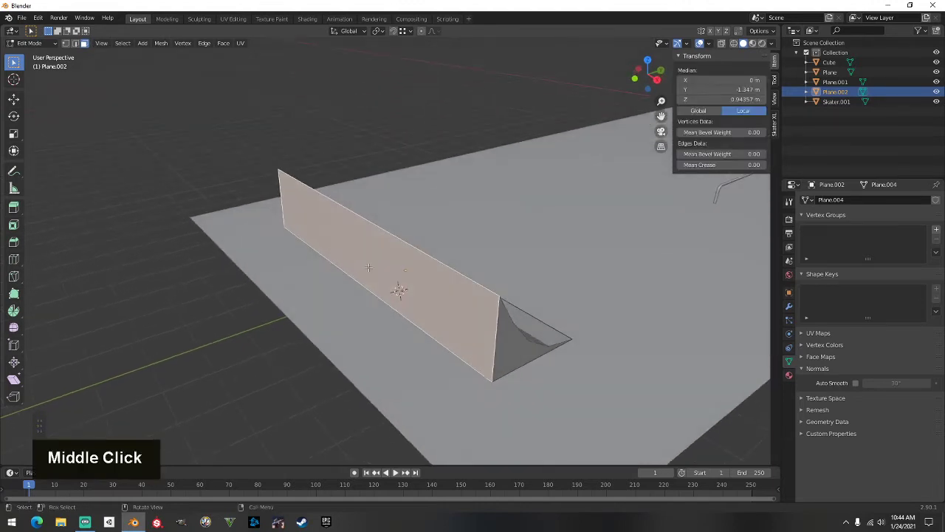
key("e")
key("y")
key("x")
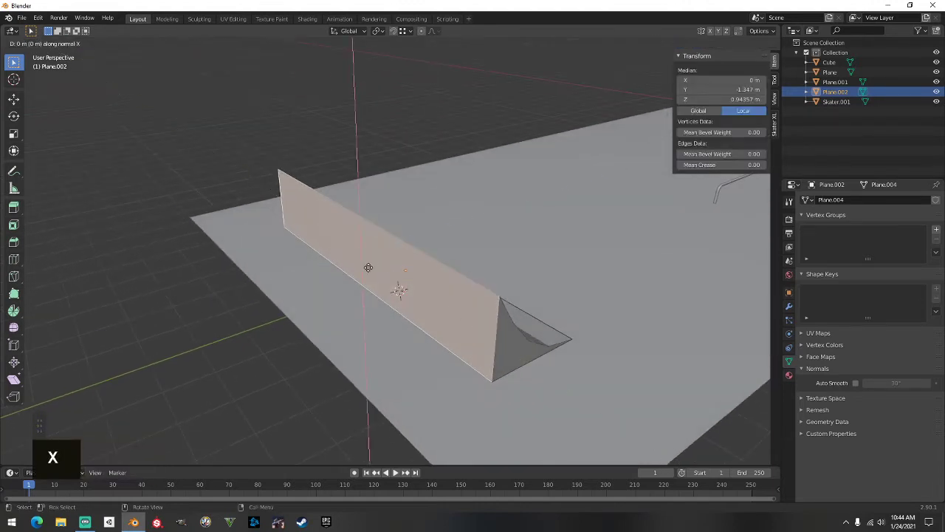
right_click(367, 268)
key("ctrl+z")
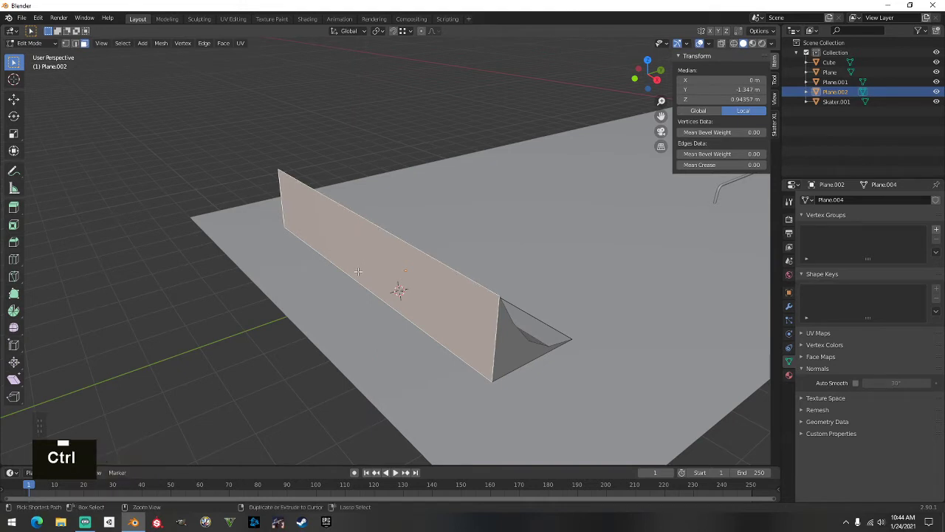
Extrude the back wall 1.926 m along its normal into a deck and return to Object Mode
key("e")
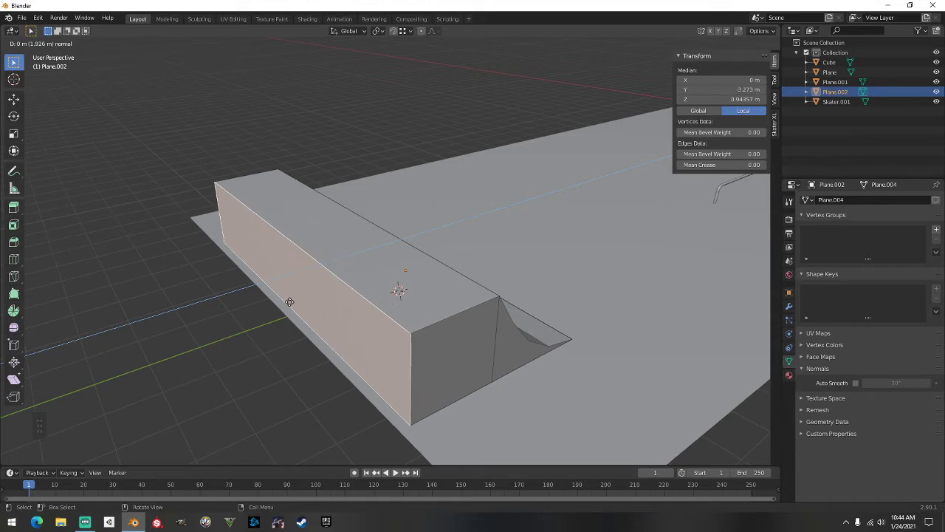
left_click(290, 301)
middle_click_drag(289, 301, 438, 281)
key("Tab")
scroll(471, 278, "down", 2)
scroll(487, 276, "up", 1)
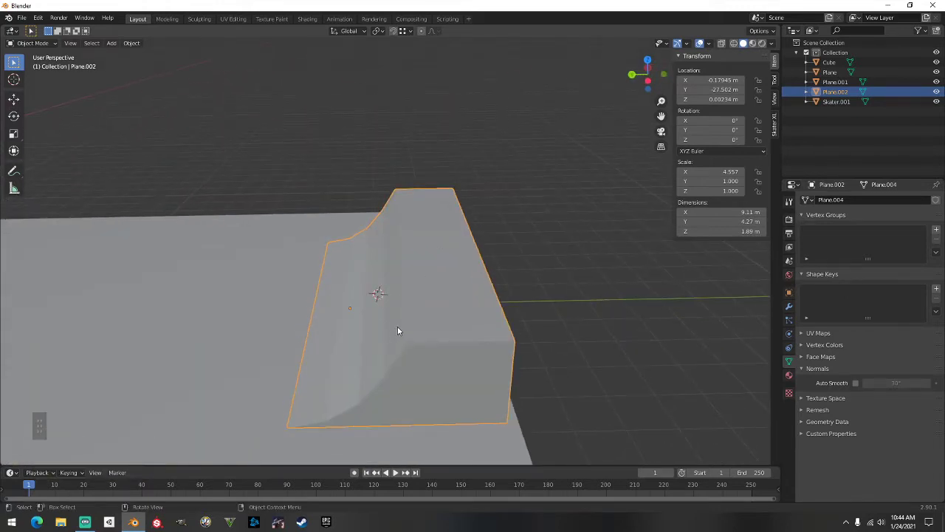
Deselect the ramp, put the 3D cursor on its top ridge, and call up the Add menu
middle_click_drag(404, 203, 503, 268)
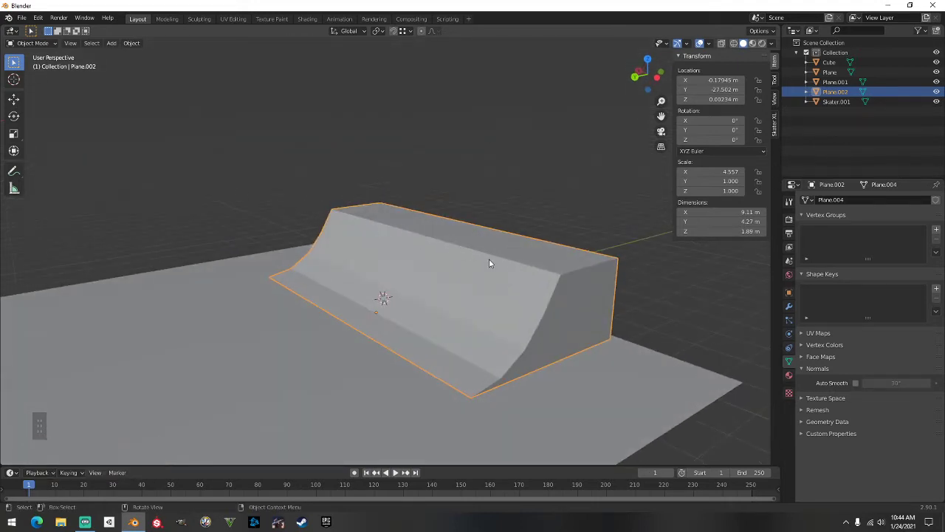
scroll(488, 263, "up", 2)
middle_click_drag(500, 271, 468, 266)
left_click(581, 252)
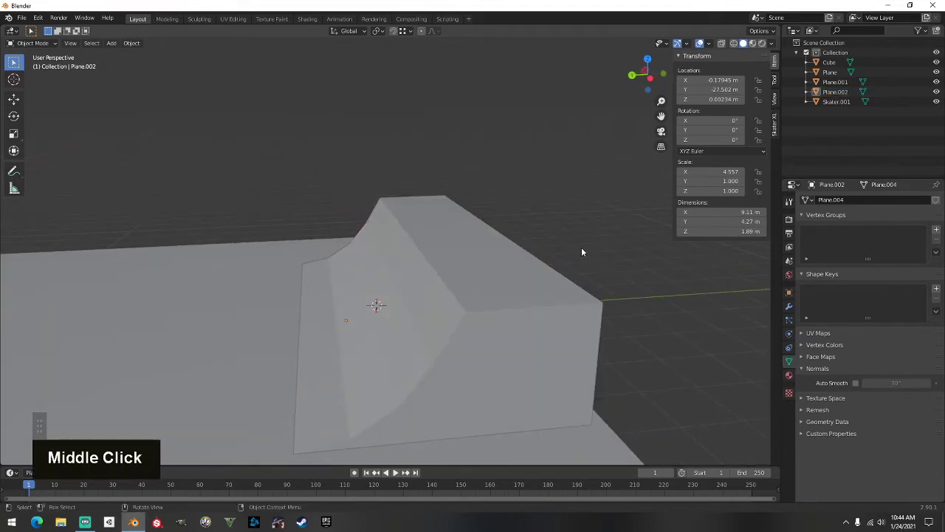
right_click(462, 276, "shift")
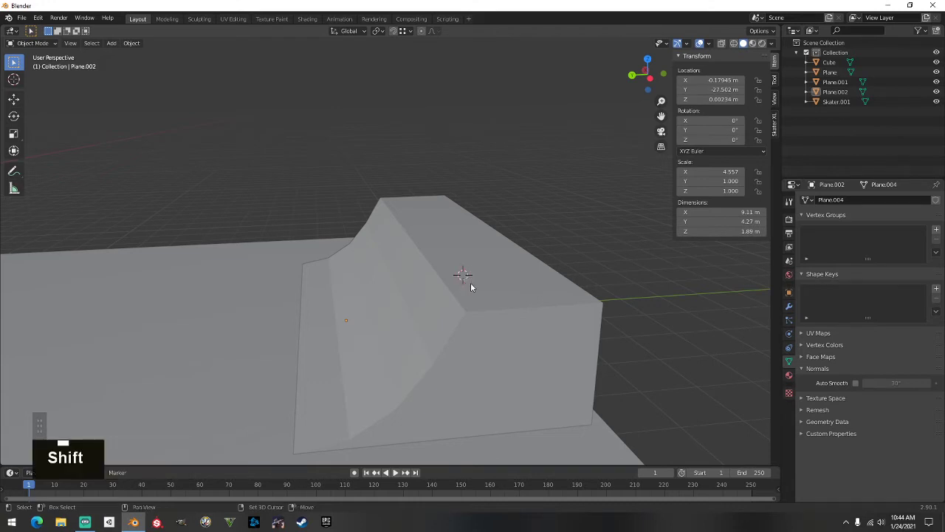
mouse_move(465, 296)
middle_mouse_down()
mouse_move(468, 273)
mouse_move(456, 275)
mouse_move(473, 289)
middle_mouse_up()
key("shift+a")
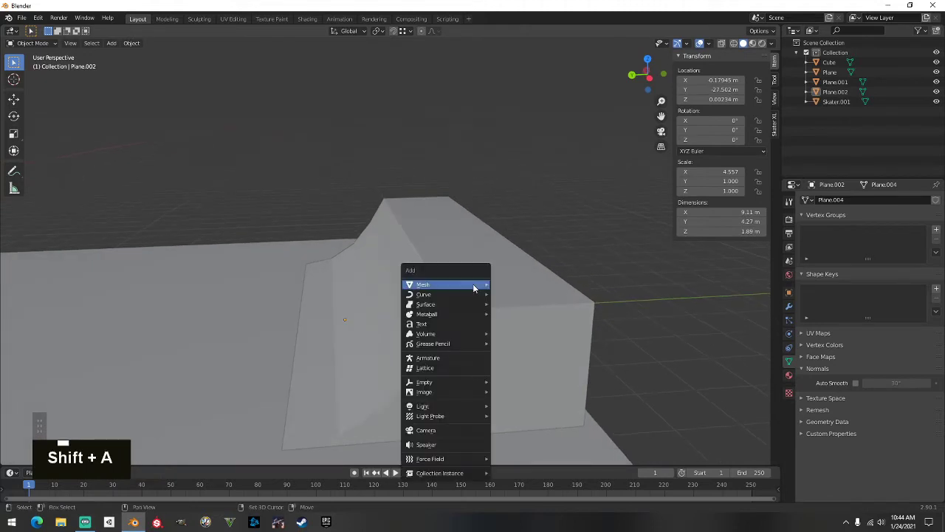
Add a mesh cylinder at the 3D cursor on the ramp's deck
mouse_move(472, 285)
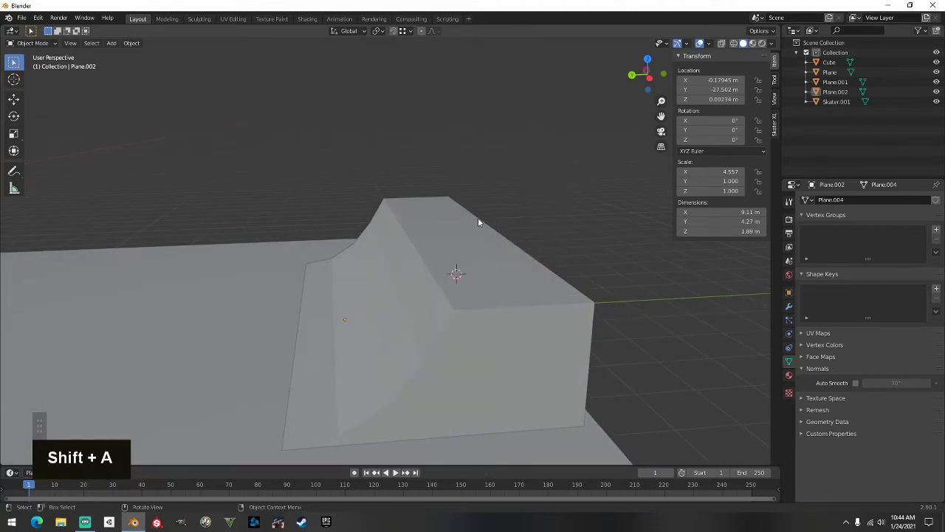
key("shift+a")
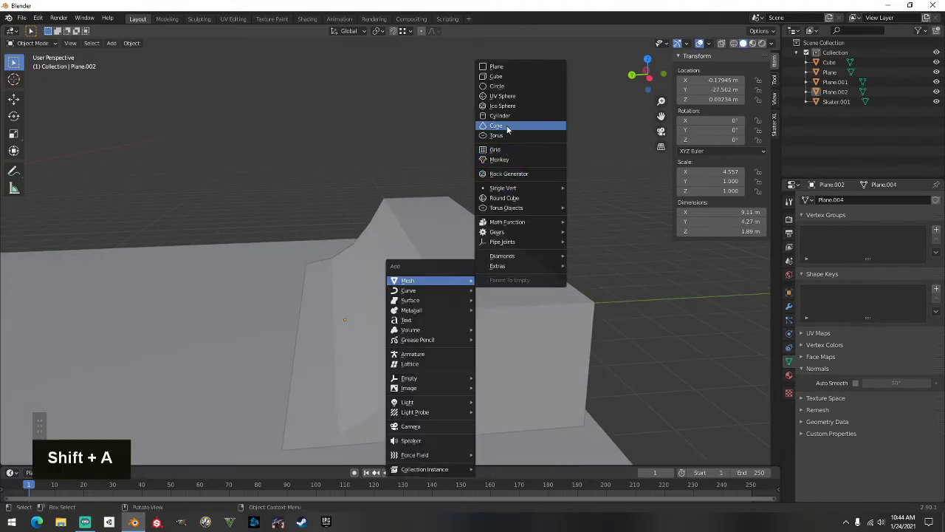
left_click(510, 129)
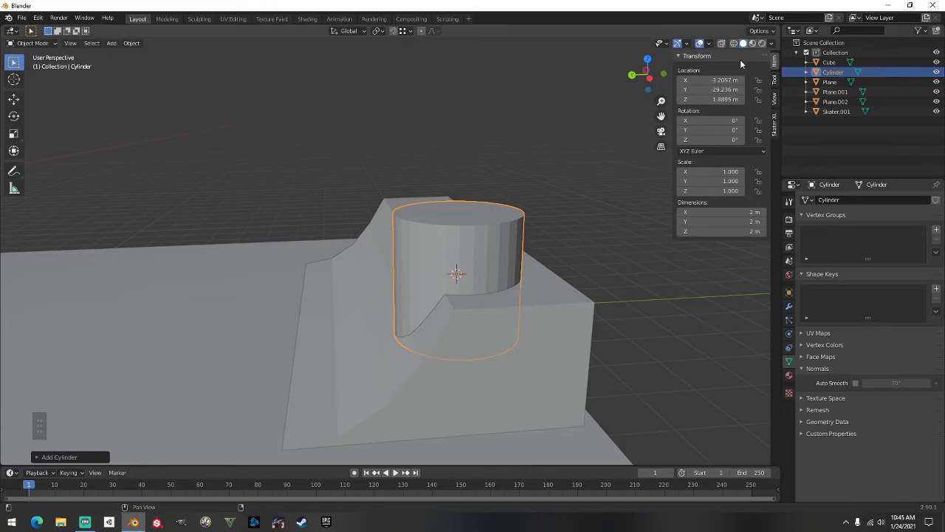
Resize the cylinder to 0.06 × 0.06 × 2 m in the N-panel Dimensions
left_click(743, 212)
type("0.06")
key("Tab")
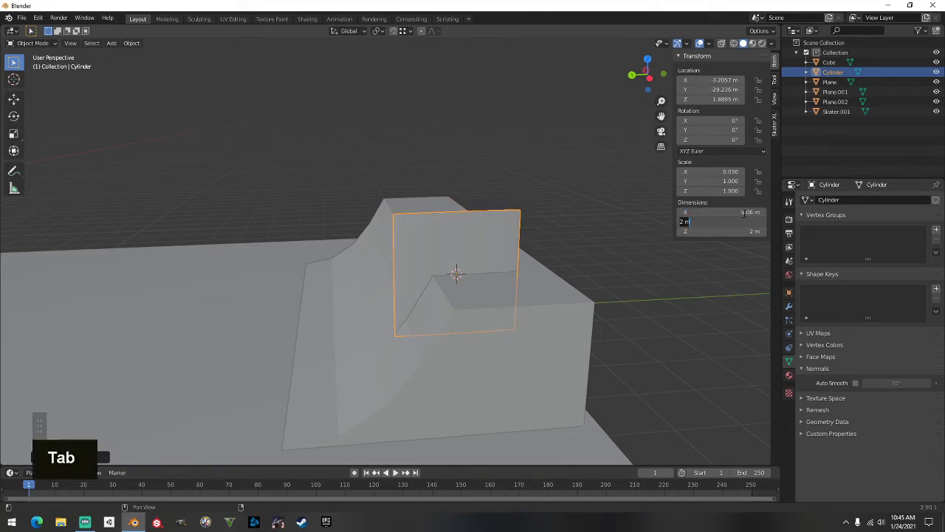
type("0.06")
key("Tab")
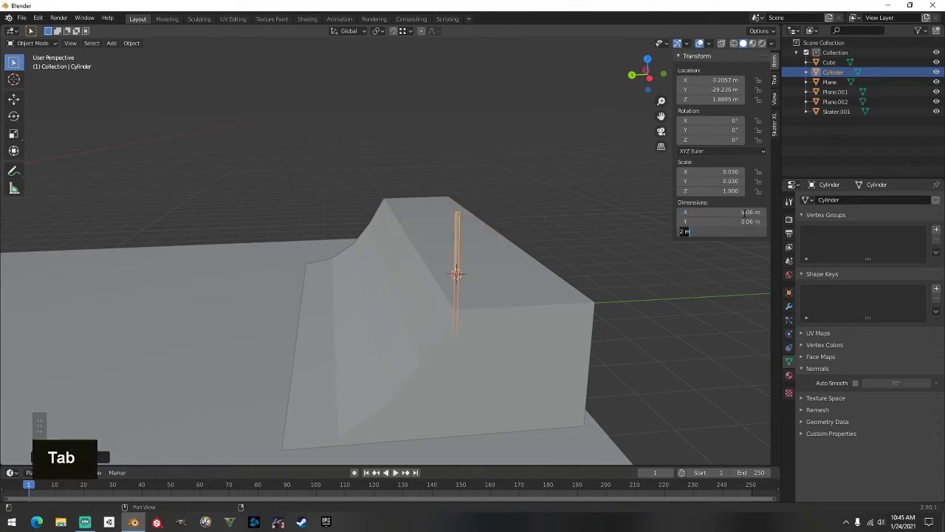
key("Tab")
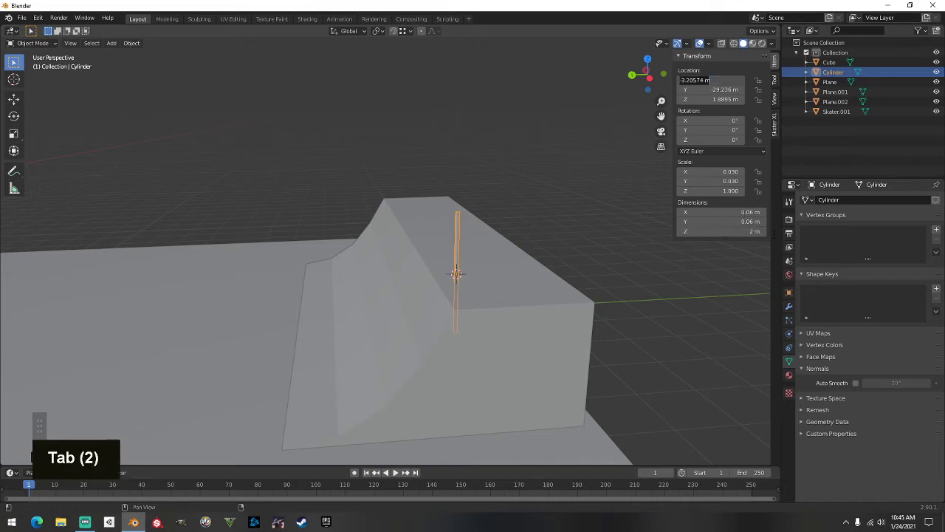
scroll(545, 279, "up", 1)
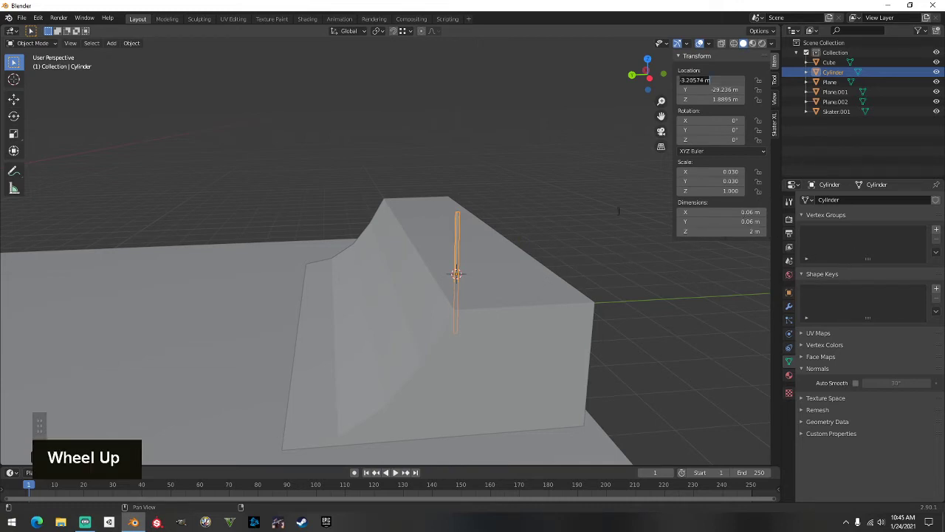
scroll(536, 241, "up", 4)
middle_click_drag(545, 264, 354, 240, "shift")
scroll(479, 252, "down", 1)
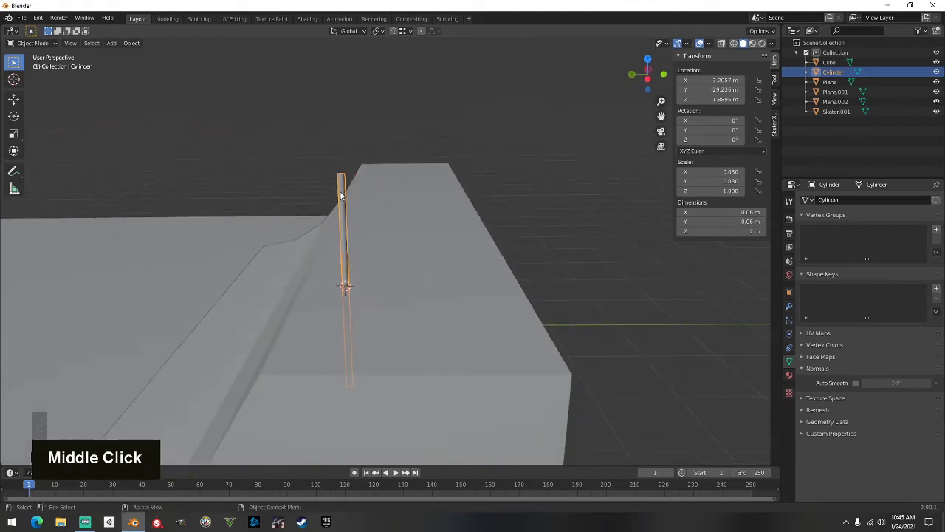
Try rotating the rod with typed angles, then cancel it back upright
key("r")
type("x")
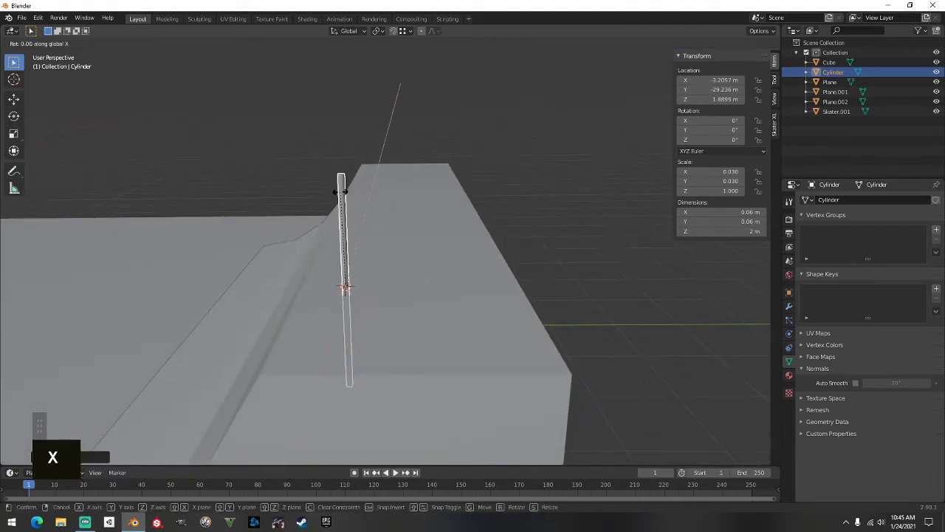
type("90")
key("BackSpace")
key("BackSpace")
type("y")
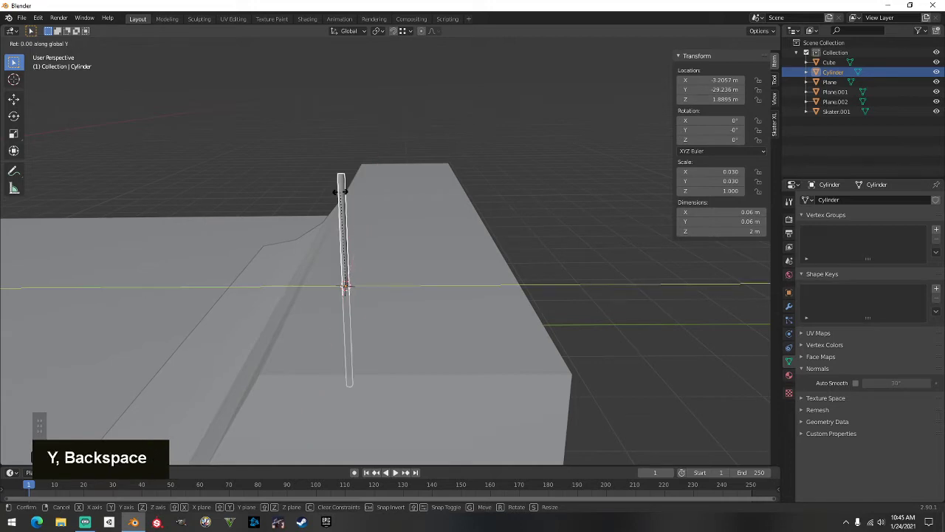
type("90")
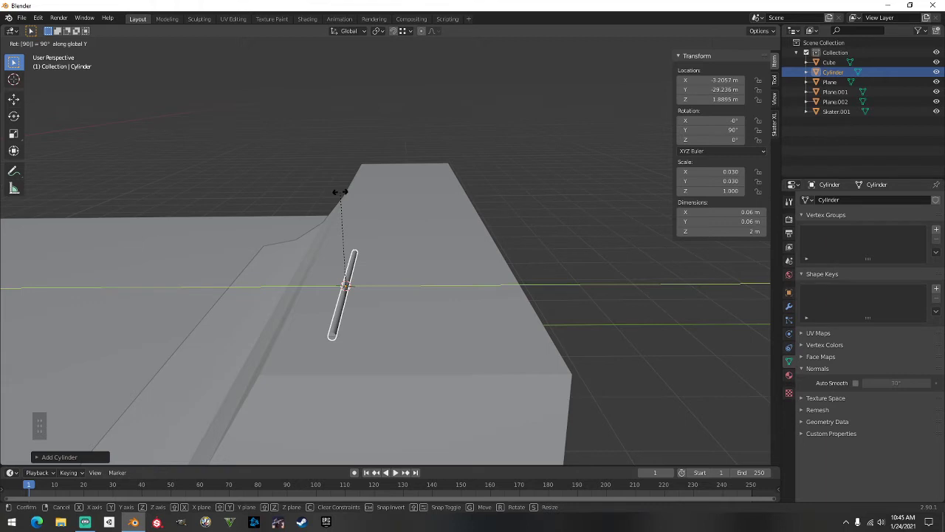
right_click(317, 220)
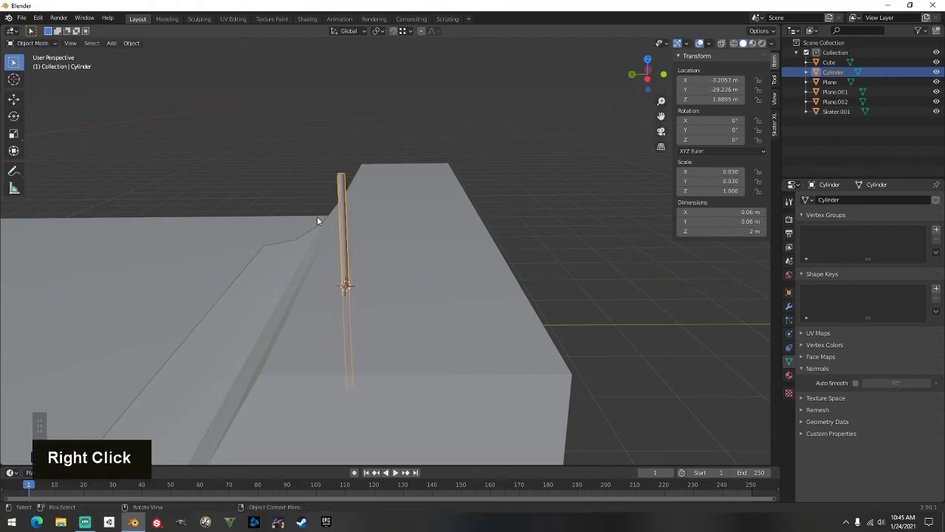
Rotate the cylinder 90° about the global Y axis so it lies horizontally
key("r")
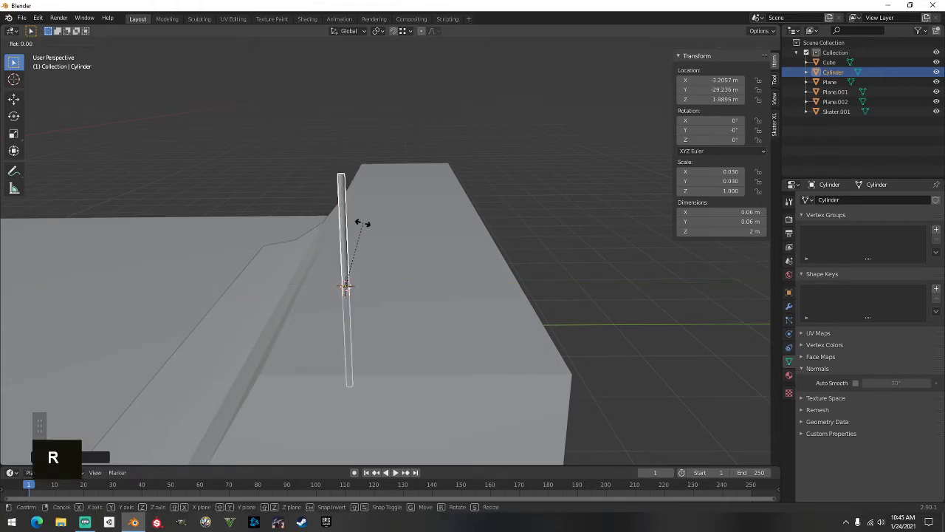
key("y")
key("9")
key("0")
key("Return")
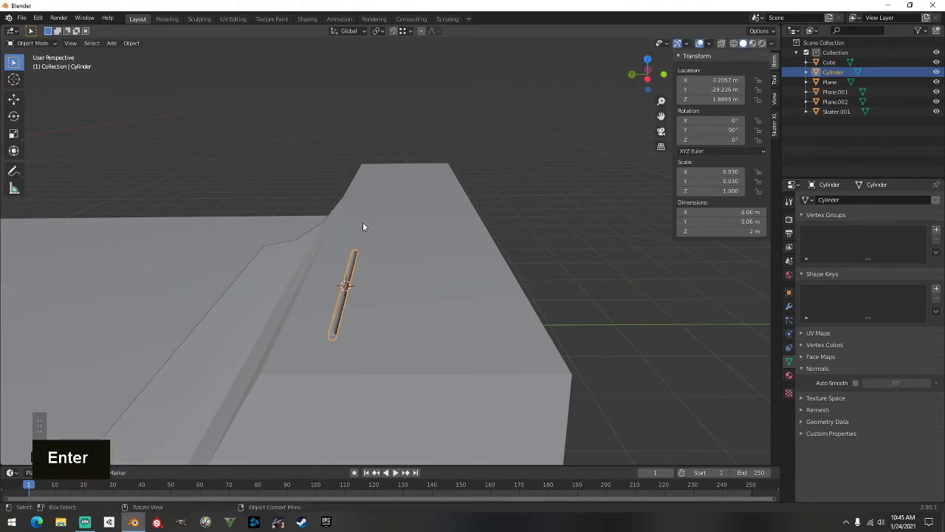
scroll(422, 307, "up", 2)
middle_click_drag(422, 306, 411, 274, "shift")
Snap-move the sideways cylinder onto the quarter-pipe's top edge
key("g")
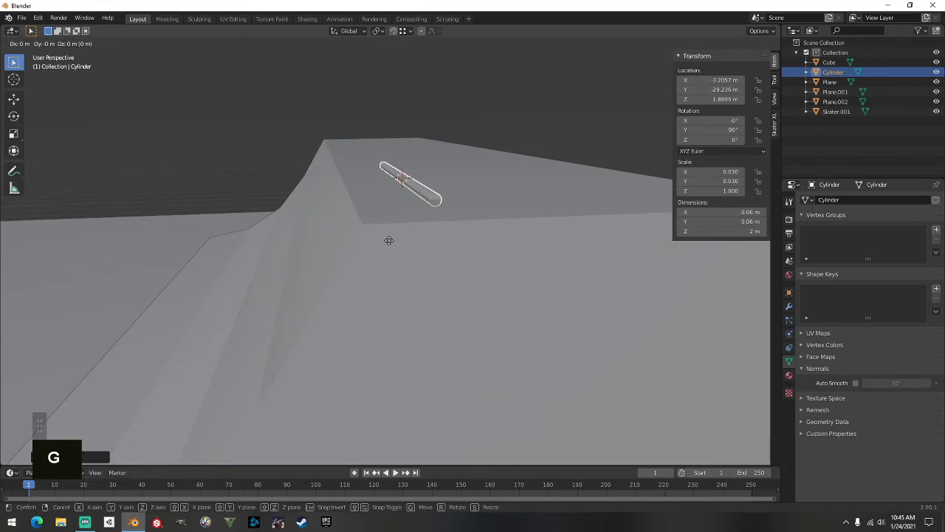
key("ctrl")
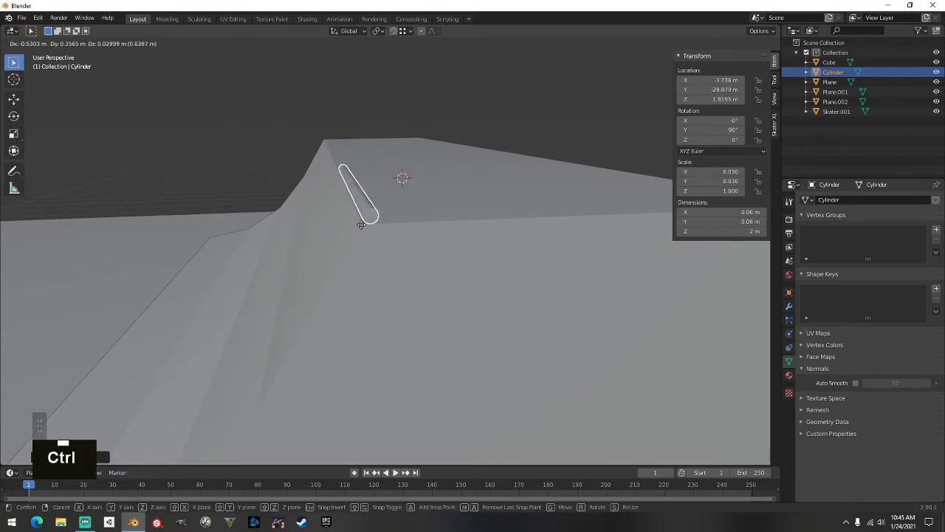
left_click(361, 224, "ctrl")
scroll(377, 225, "up", 2)
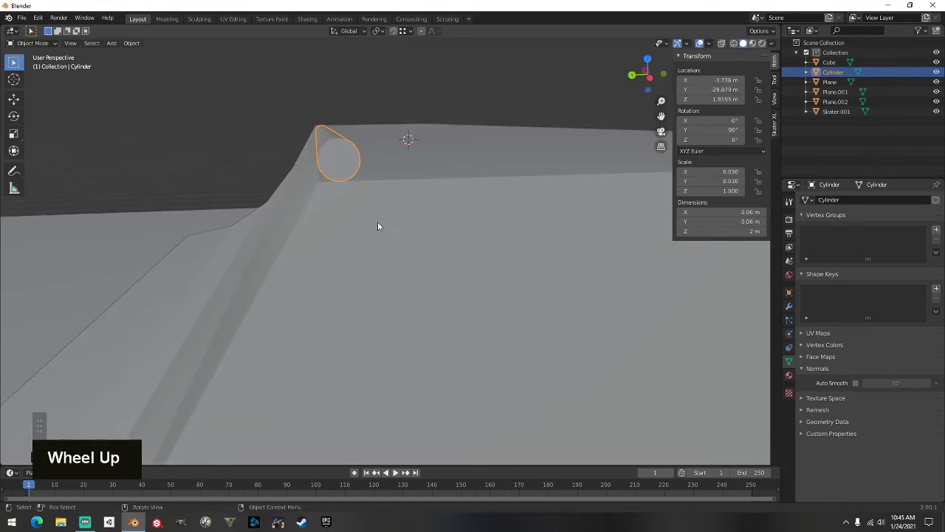
middle_click_drag(377, 225, 409, 255)
scroll(390, 251, "down", 2, "shift")
scroll(397, 263, "down", 3)
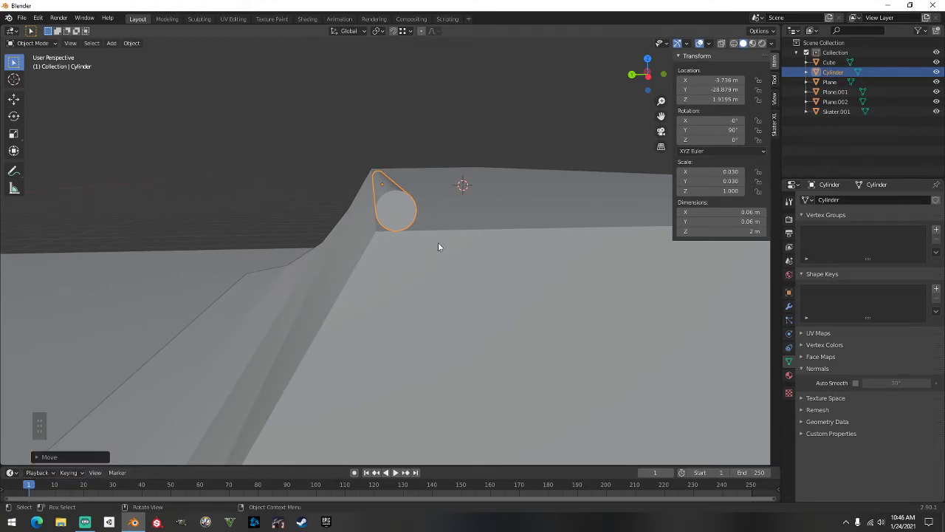
Fine-tune the rail slightly lower along Z, then precisely along Y
key("g")
key("z")
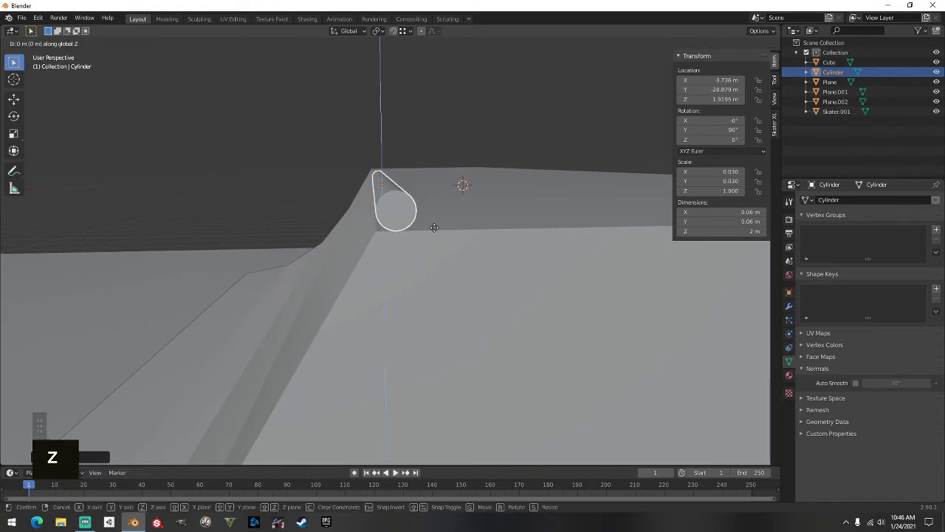
key("shift")
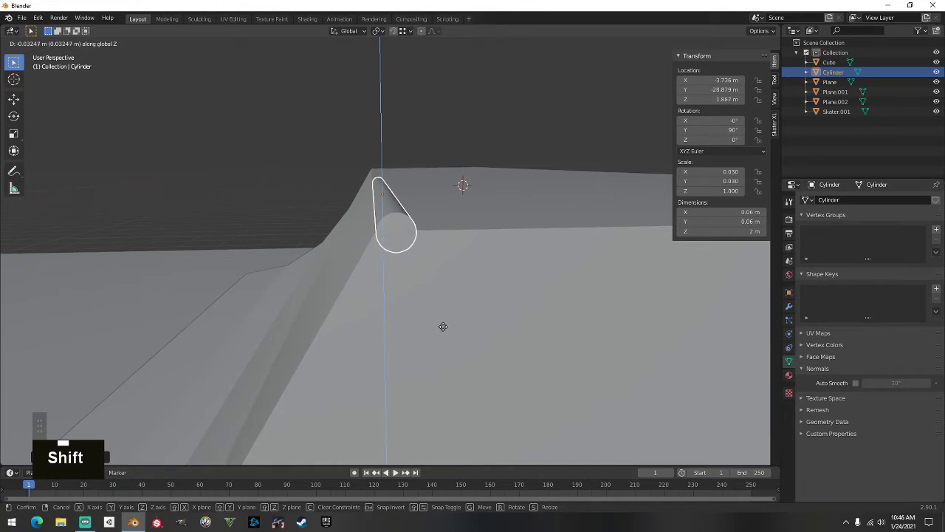
left_click(443, 327, "shift")
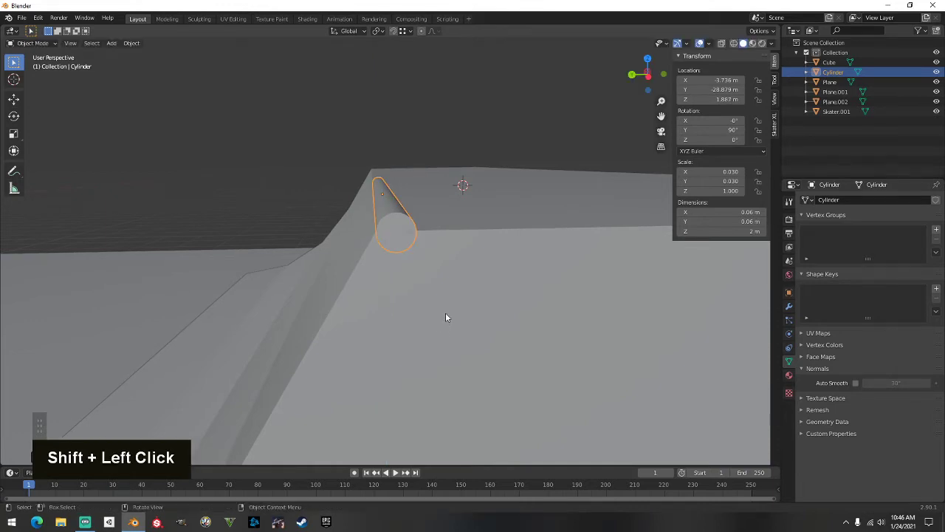
key("g")
key("y")
key("shift")
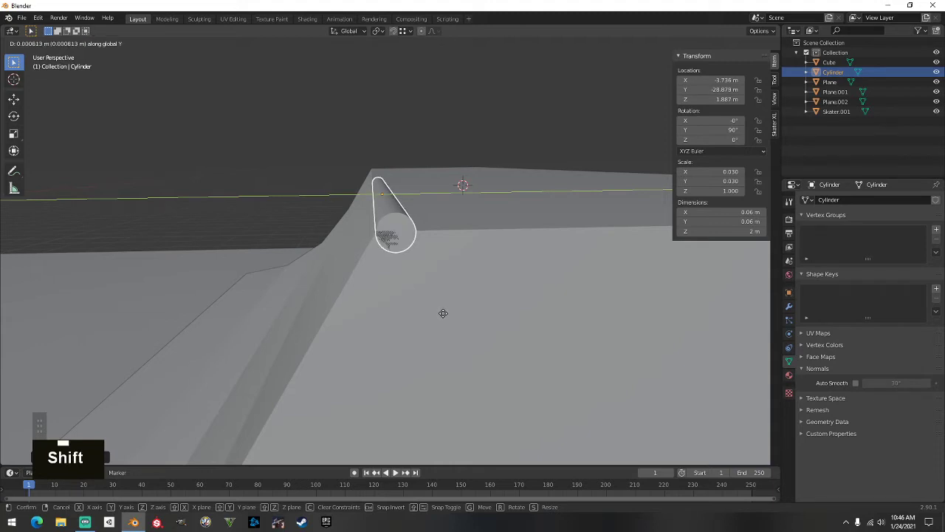
left_click(442, 313)
middle_click_drag(444, 313, 448, 307)
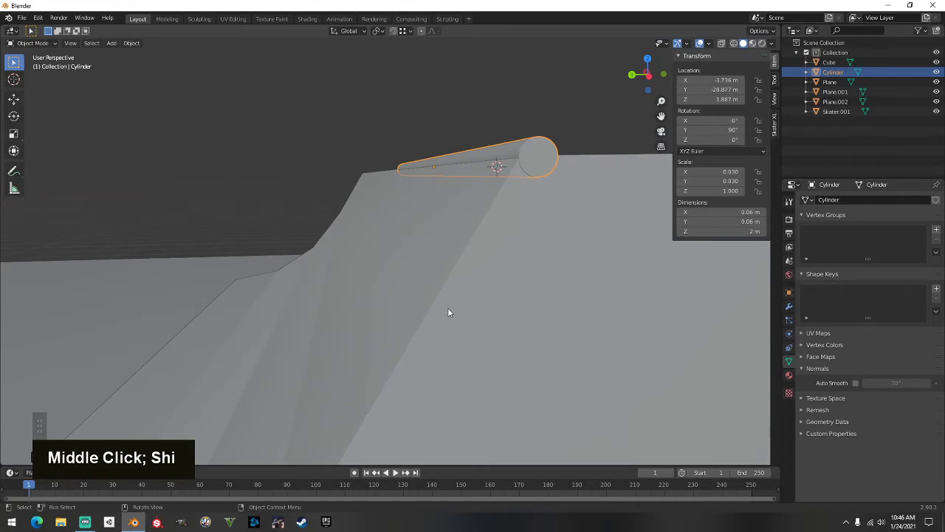
Nudge the rail along Y to X −3.736, Y −28.876, Z 1.887 m and enter Edit Mode
key("g")
key("y")
key("shift")
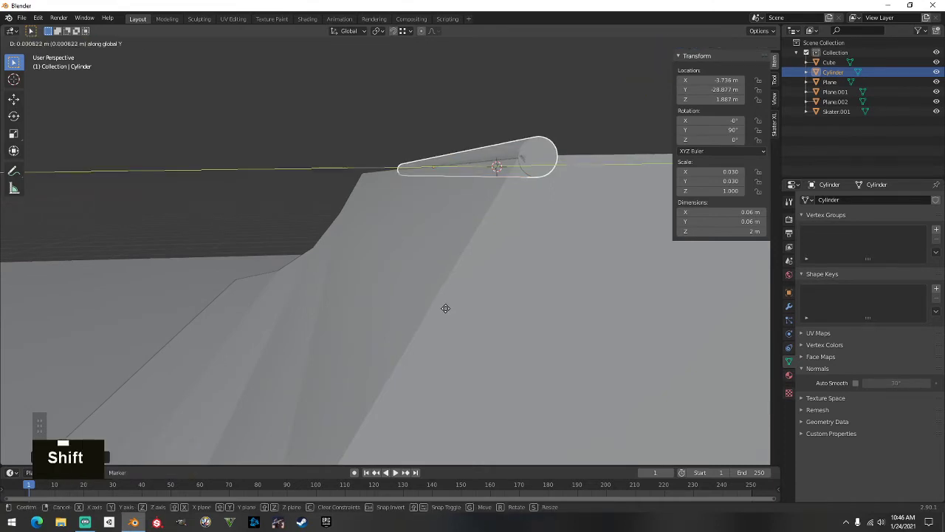
left_click(443, 308, "shift")
middle_click_drag(443, 307, 447, 308)
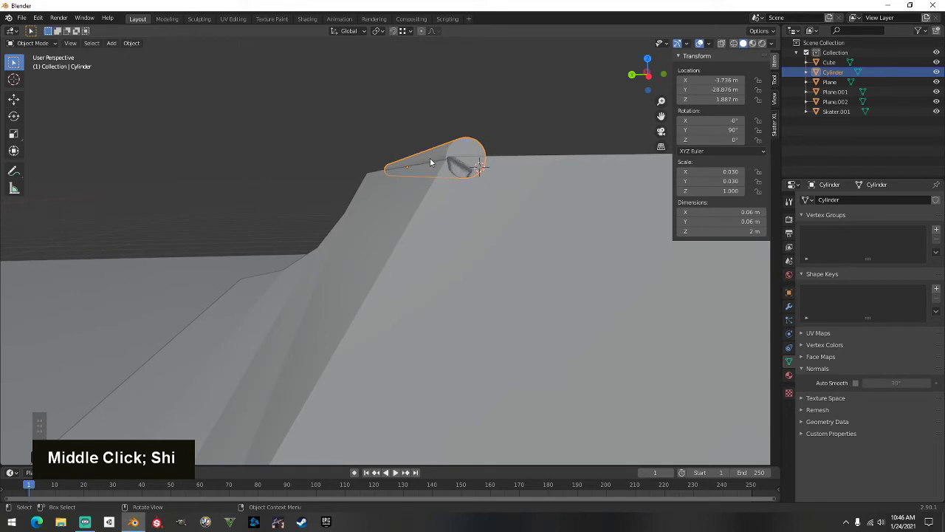
middle_click_drag(435, 166, 397, 231)
scroll(397, 232, "down", 2)
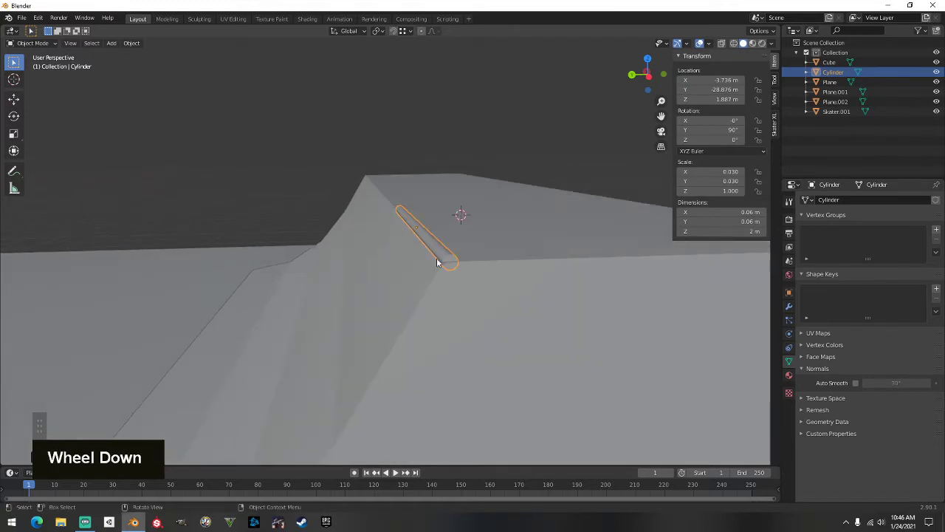
key("Tab")
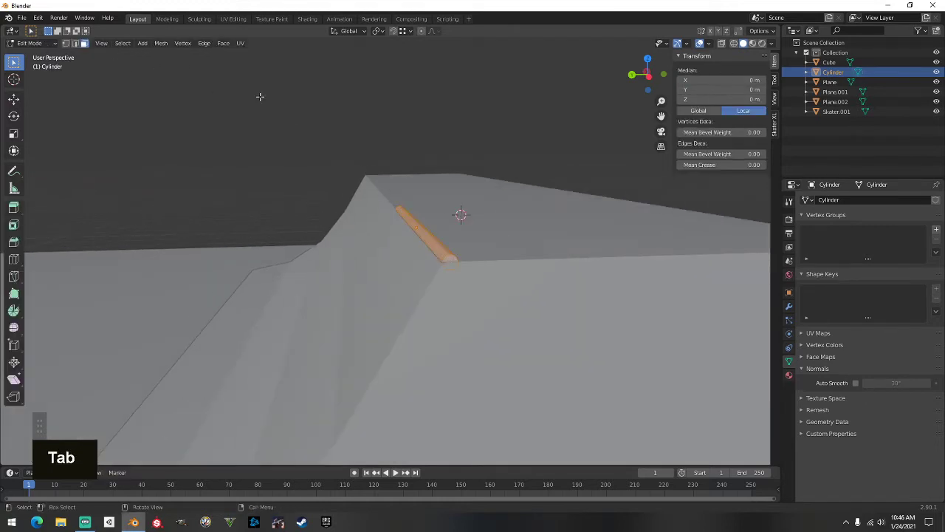
Shift the rail's near end-cap face slightly along the X axis
left_click(453, 260)
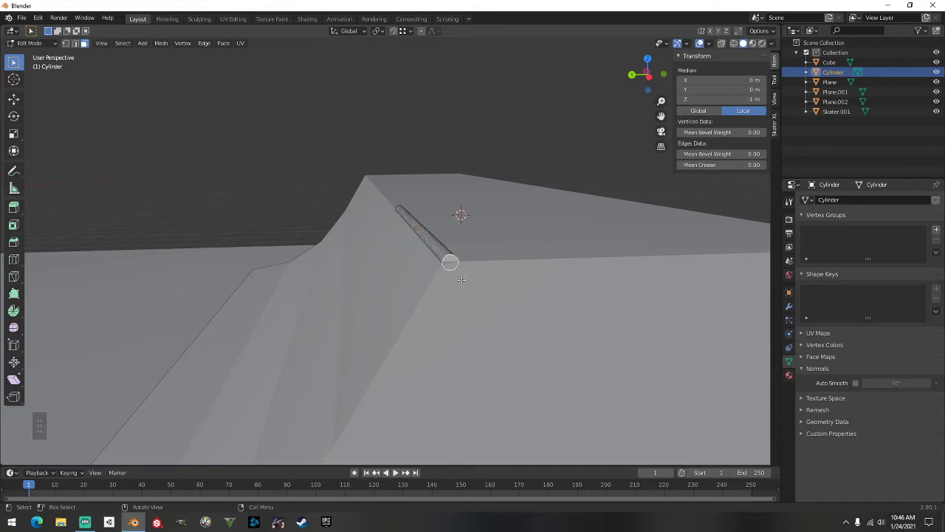
key("g")
key("y")
key("x")
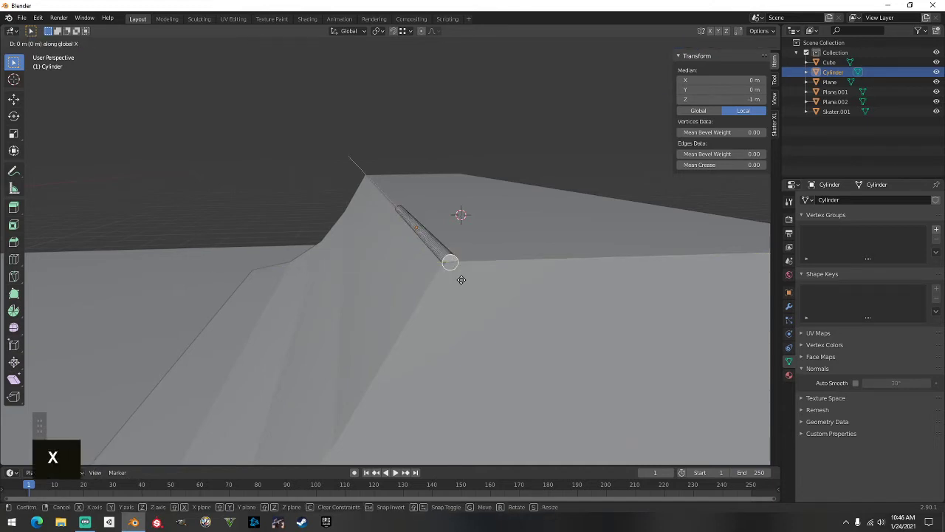
left_click(461, 280)
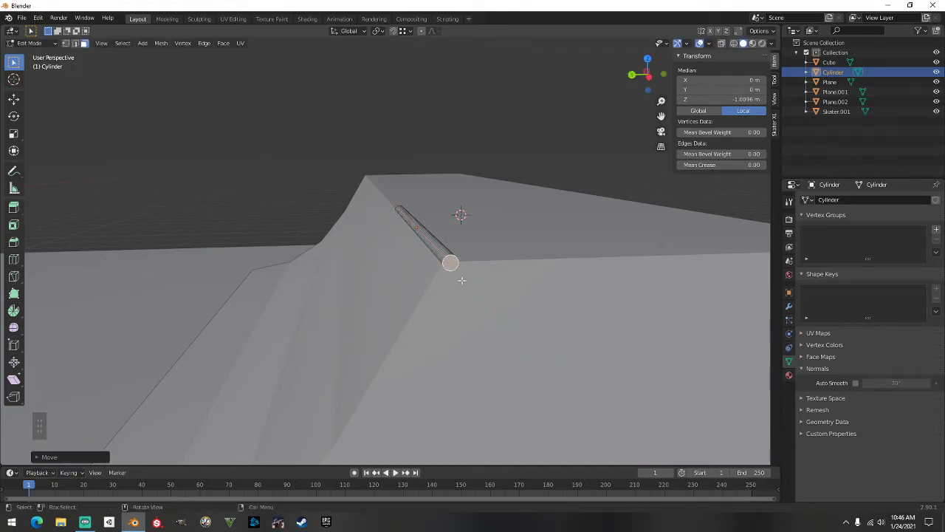
middle_click_drag(462, 280, 483, 271)
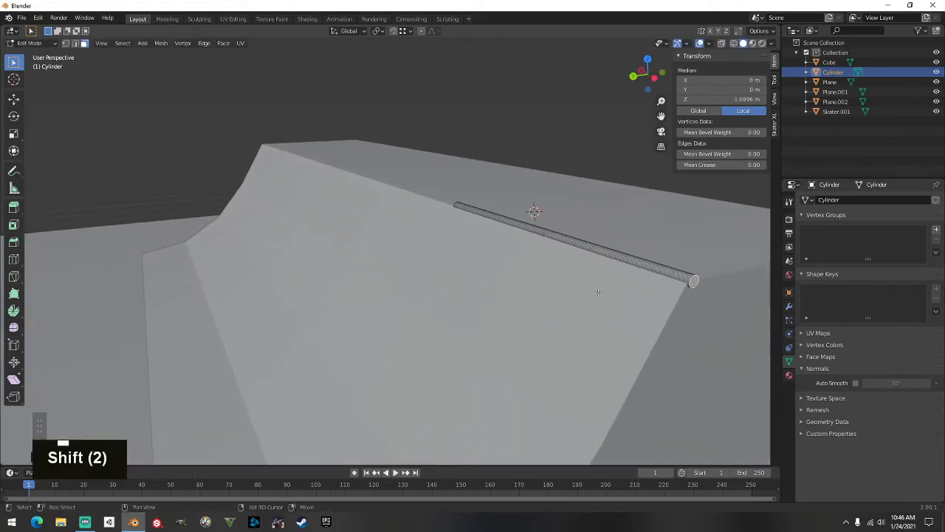
middle_click_drag(599, 293, 423, 300, "shift")
Snap-stretch the rail's other end face about 7.1 m along X following the ramp edge
left_click(475, 183)
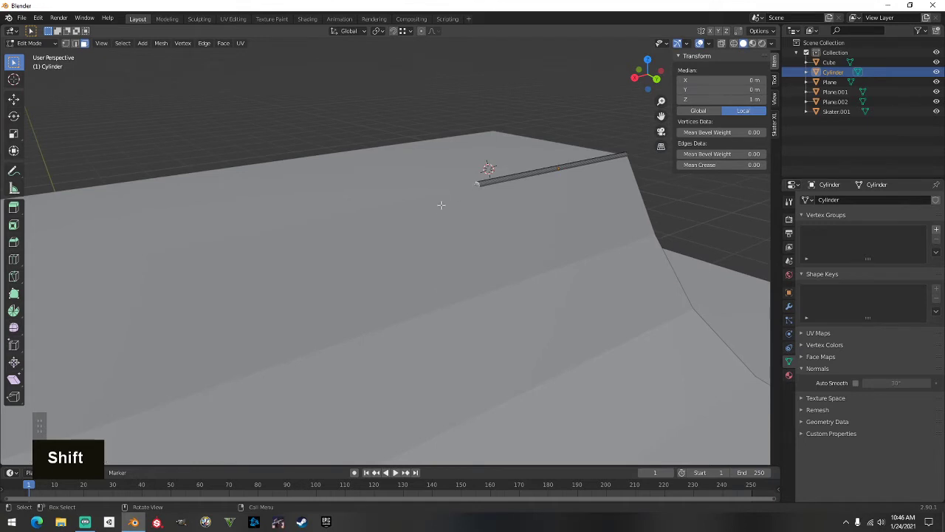
scroll(398, 244, "down", 1)
middle_click_drag(397, 244, 558, 270, "shift")
scroll(556, 269, "down", 1)
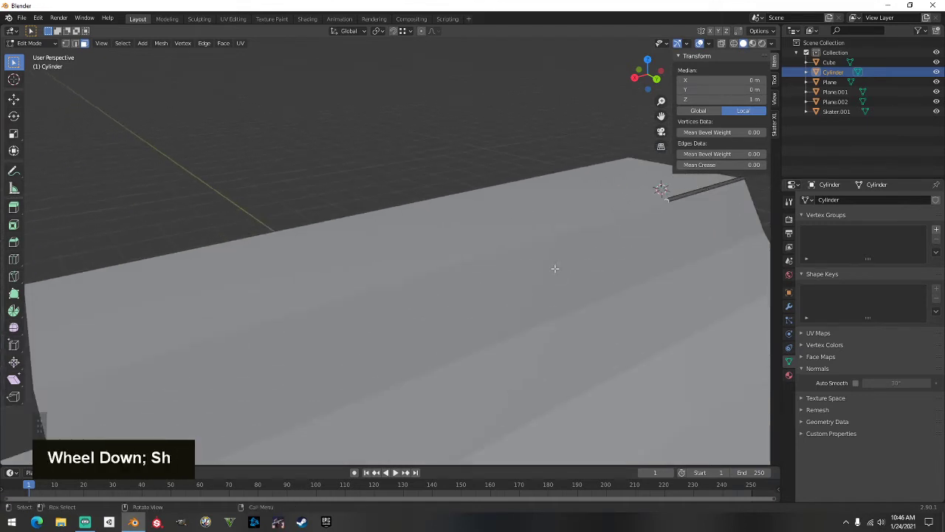
key("g")
key("x")
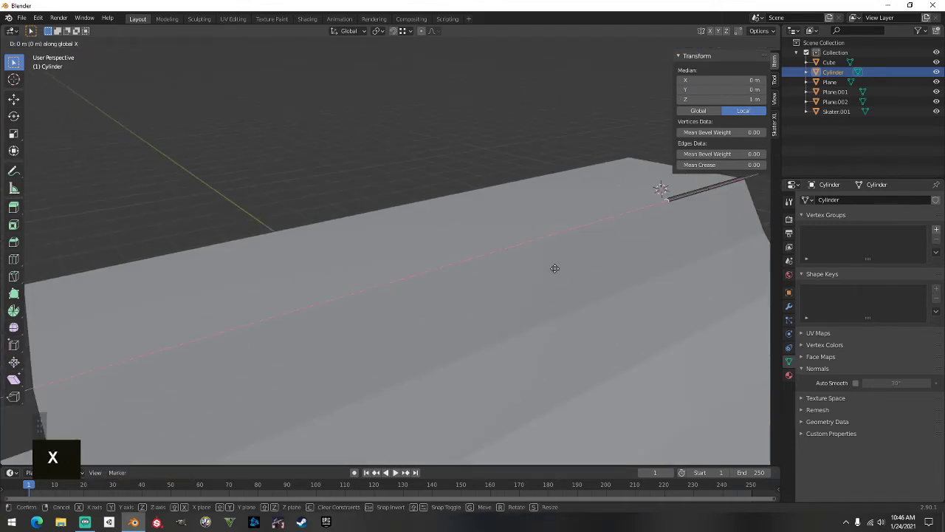
key("ctrl")
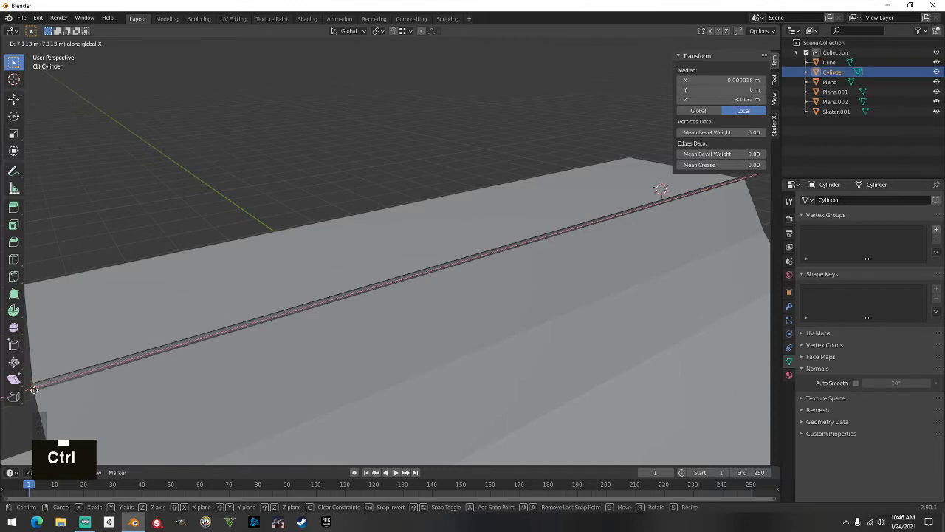
left_click(33, 389, "ctrl")
middle_click_drag(33, 389, 225, 325, "shift")
scroll(366, 244, "up", 1)
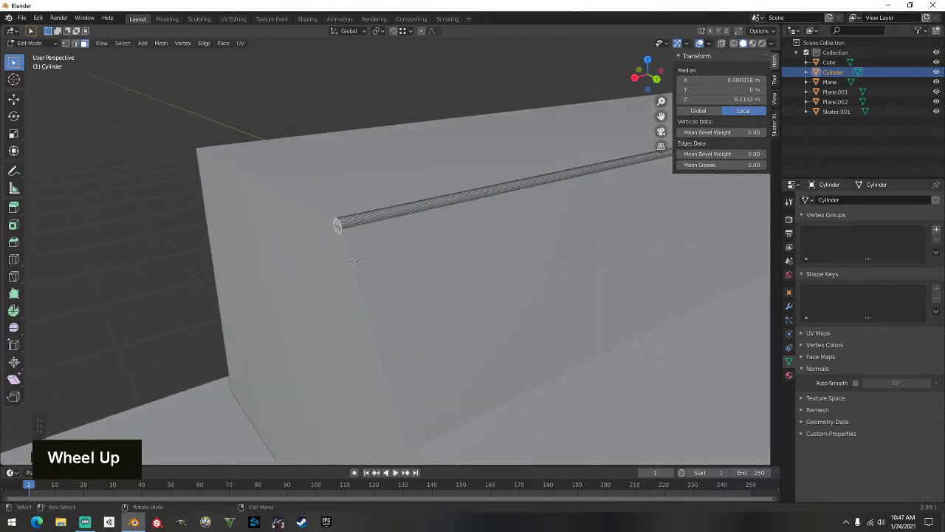
Fine-tune the rail end along X for a 9.13 m rail and return to Object Mode
key("g")
key("x")
key("shift")
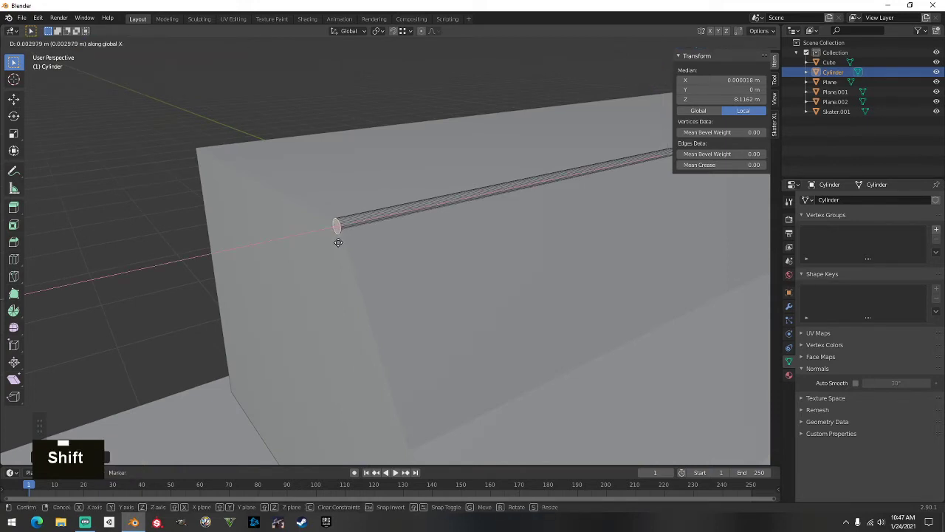
left_click(337, 241, "shift")
scroll(336, 245, "down", 1)
key("Tab")
middle_click_drag(336, 245, 230, 273)
scroll(320, 270, "up", 2)
Shade the coping rail smooth and enable Auto Smooth on it
right_click(361, 228)
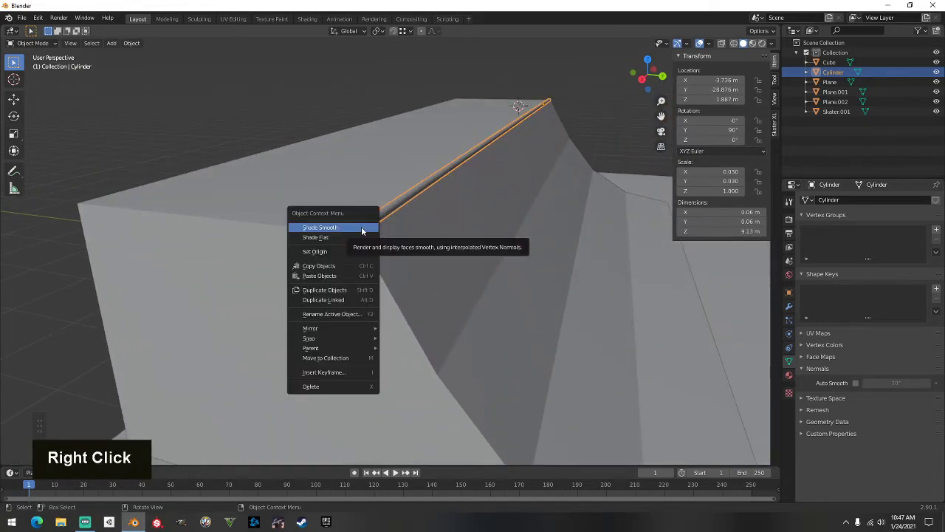
left_click(362, 228)
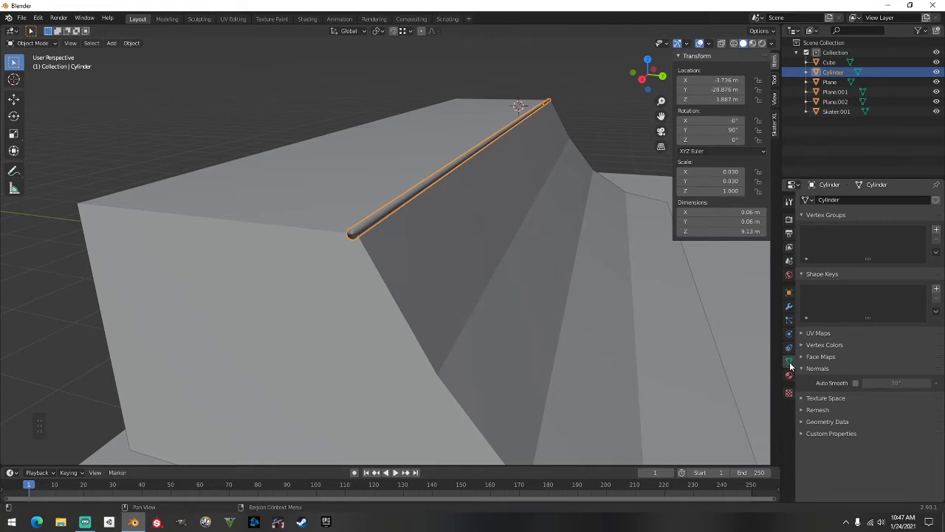
left_click(855, 382)
scroll(591, 291, "down", 3)
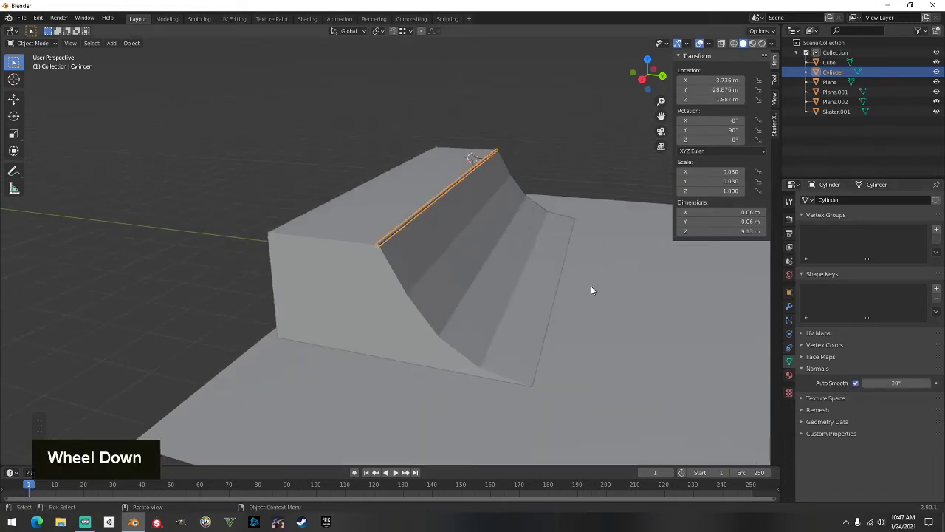
middle_click_drag(590, 290, 460, 285)
Shade the quarter-pipe ramp smooth with Auto Smooth at 30°
left_click(491, 294)
right_click(451, 254)
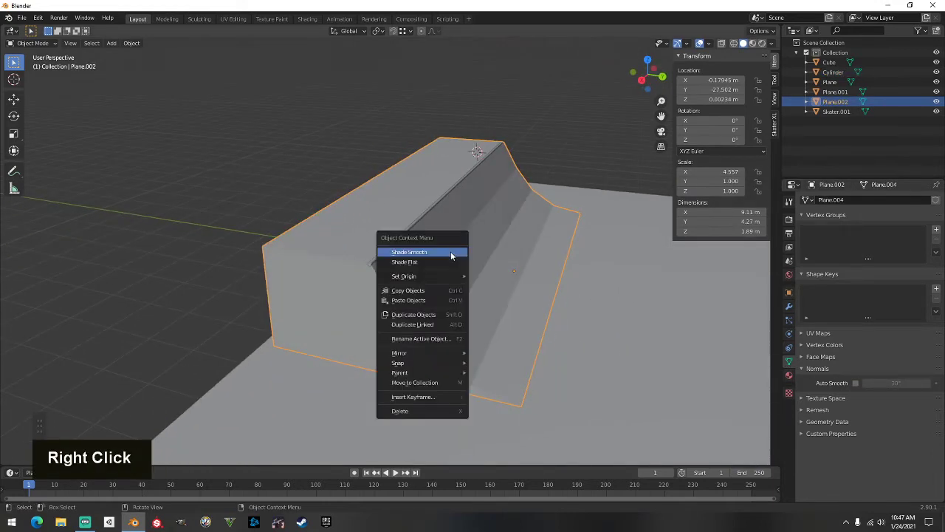
left_click(408, 252)
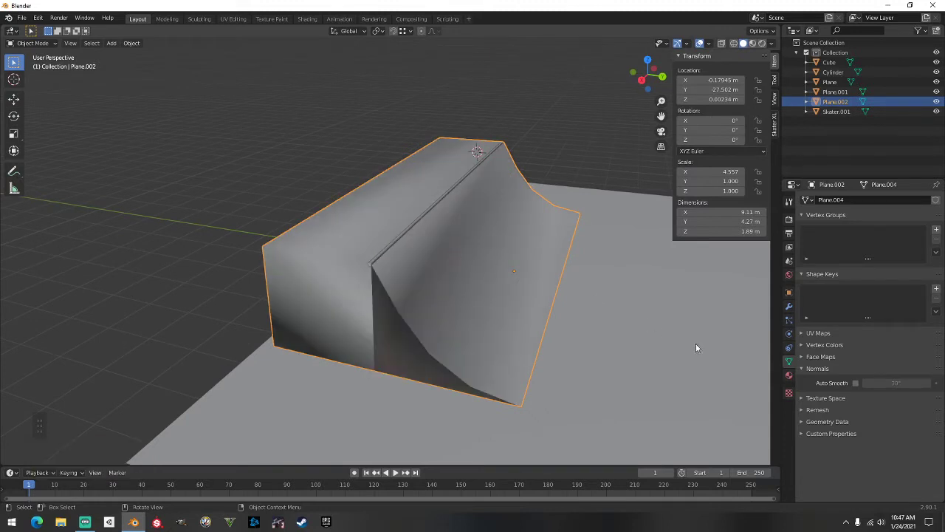
left_click(855, 383)
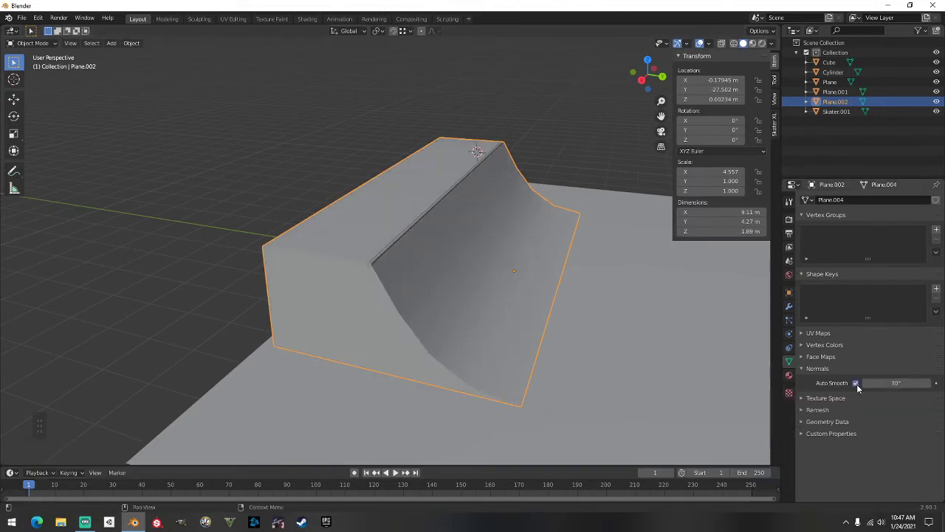
scroll(633, 299, "down", 3)
middle_click_drag(633, 299, 464, 285)
left_click(315, 242)
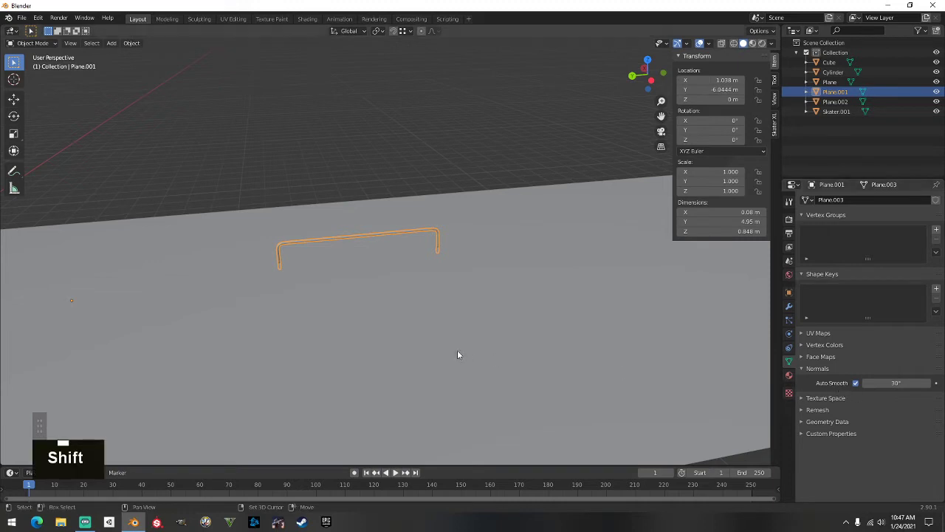
Widen the box ledge along X to 1.38 m and move it to X −1.9351 m
middle_click_drag(457, 350, 488, 317, "shift")
left_click(340, 289)
scroll(340, 298, "down", 1)
middle_click_drag(340, 298, 440, 311)
scroll(426, 298, "up", 1)
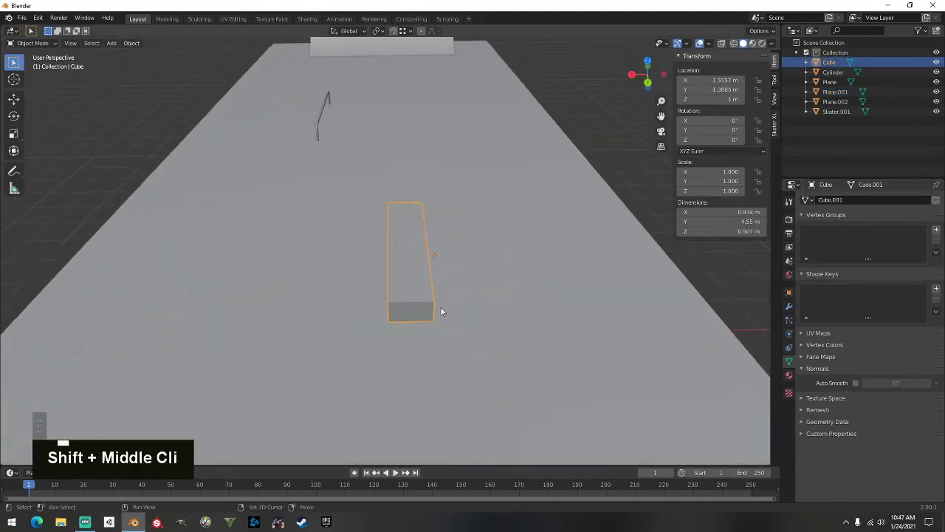
key("s")
key("x")
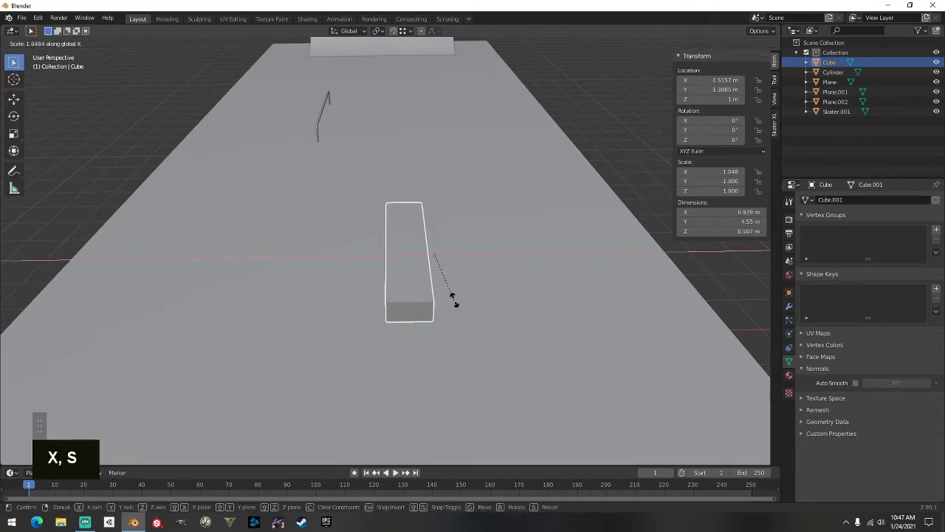
left_click(489, 298)
key("g")
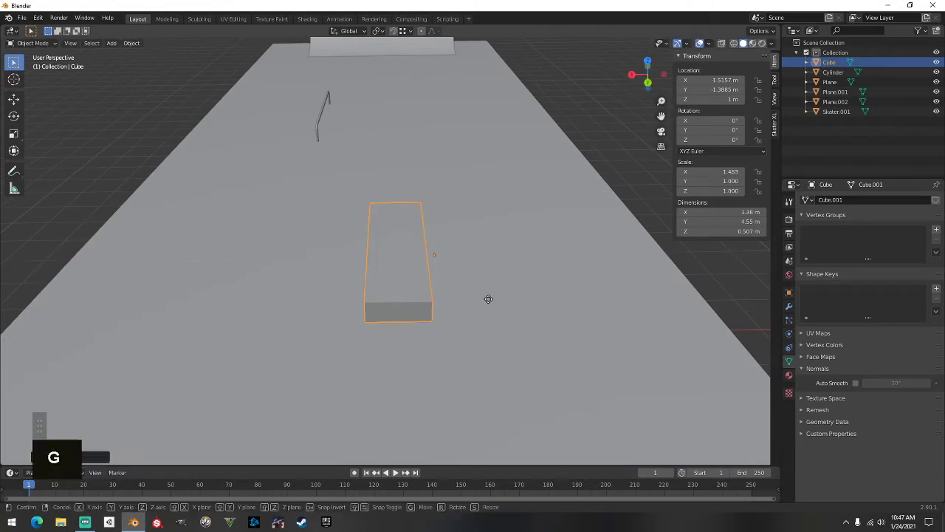
key("x")
left_click(507, 301)
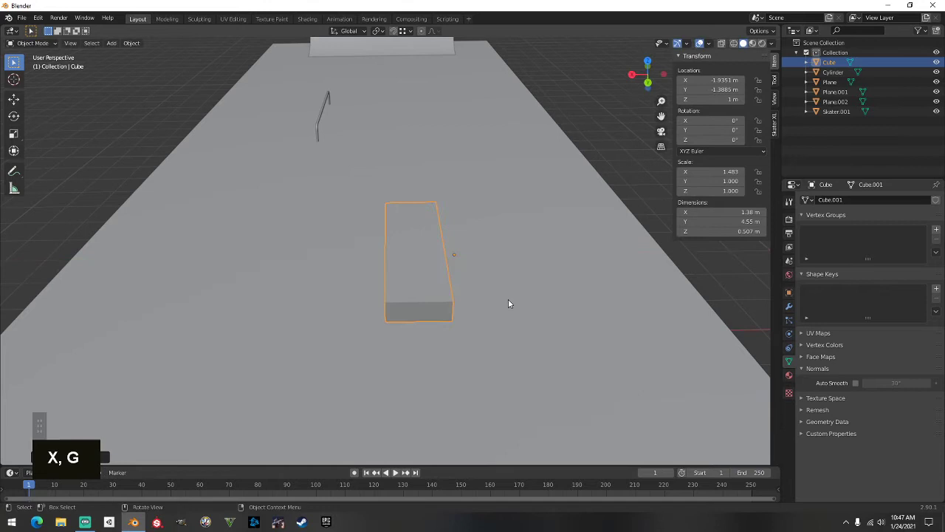
Shade the box ledge and the ground plane smooth, each with Auto Smooth enabled
right_click(418, 238)
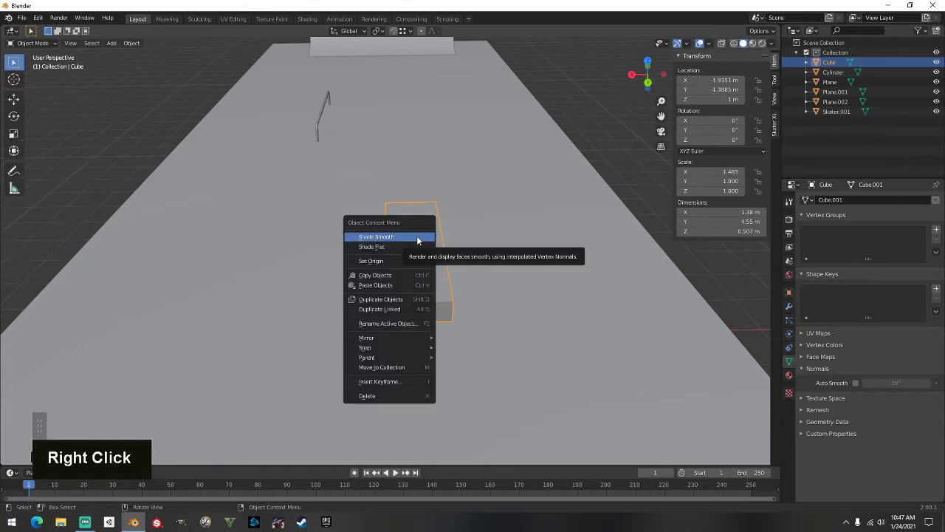
left_click(417, 238)
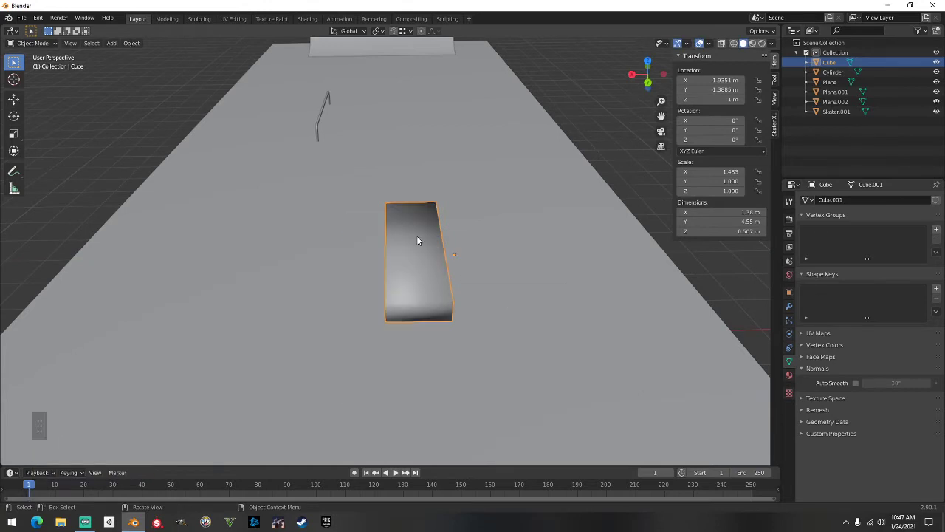
left_click(854, 384)
left_click(539, 265)
right_click(539, 266)
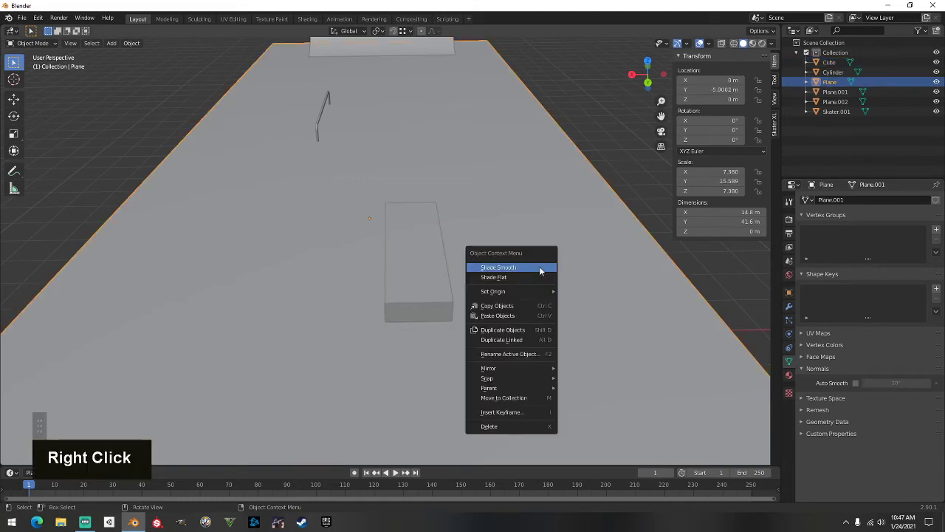
left_click(539, 268)
left_click(854, 383)
left_click(599, 183)
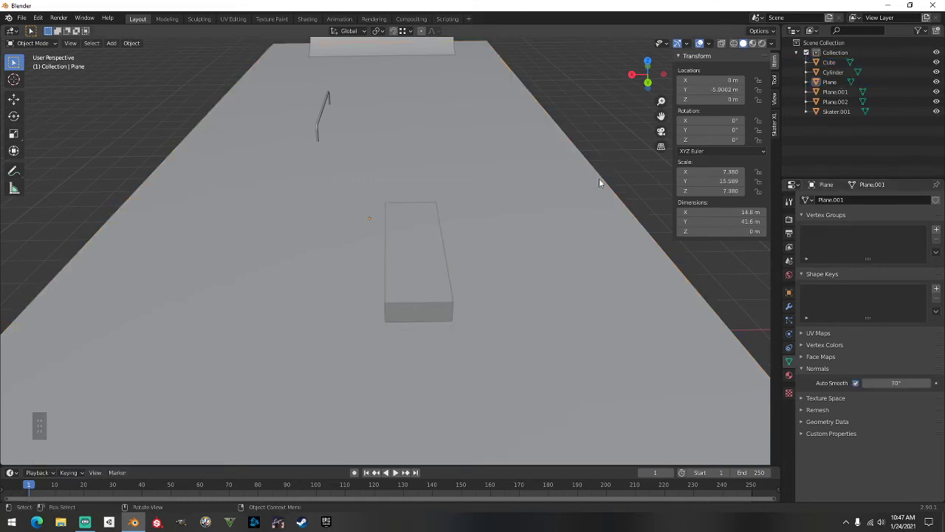
middle_click_drag(598, 182, 450, 251)
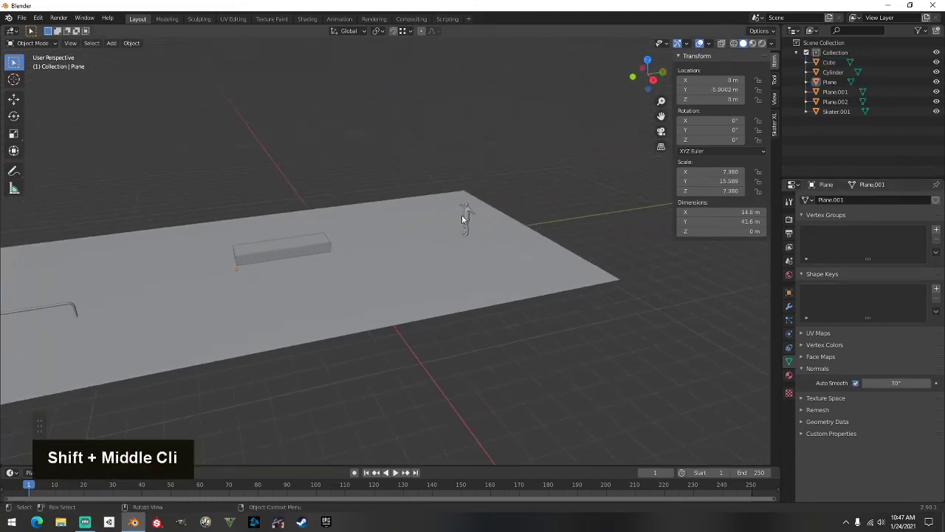
Select Skater.001 and adjust its height along Z, lowering then raising it
left_click(463, 218)
middle_click_drag(463, 217, 419, 227)
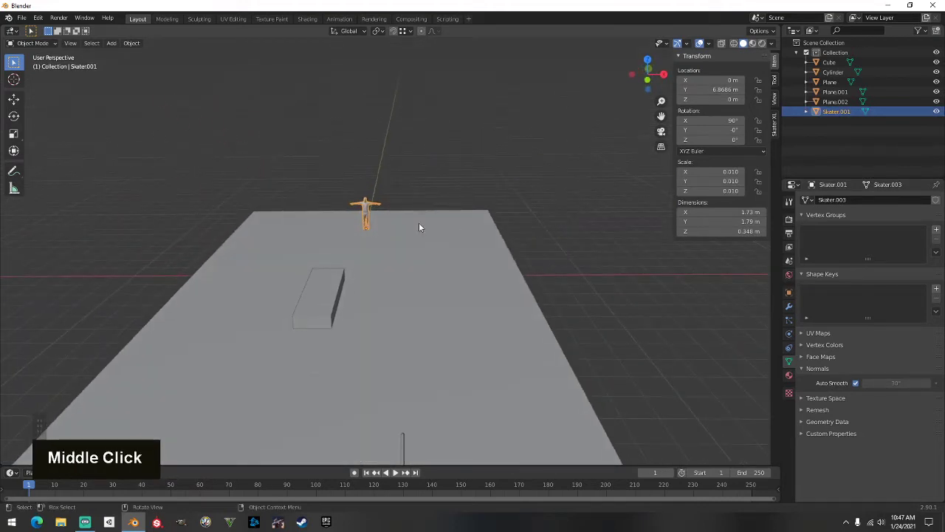
key("g")
key("z")
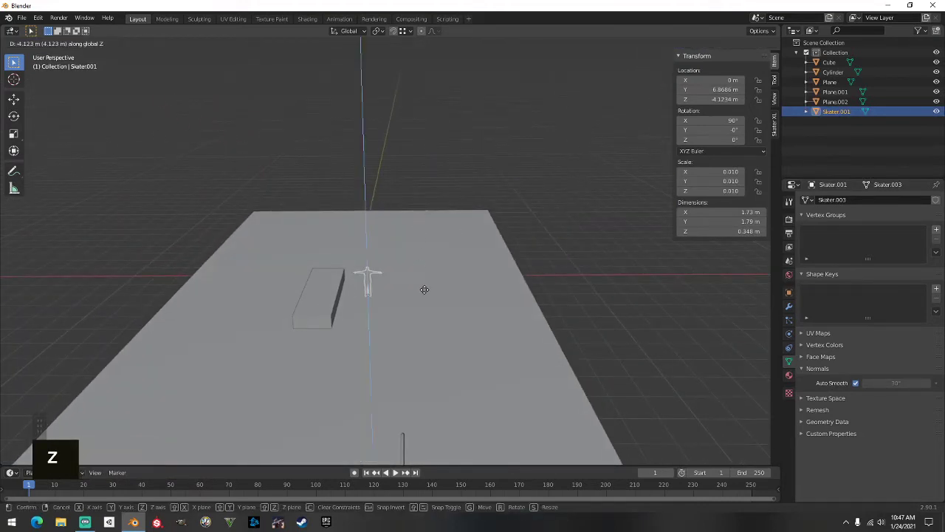
left_click(422, 290)
middle_click_drag(610, 320, 534, 298)
key("g")
key("z")
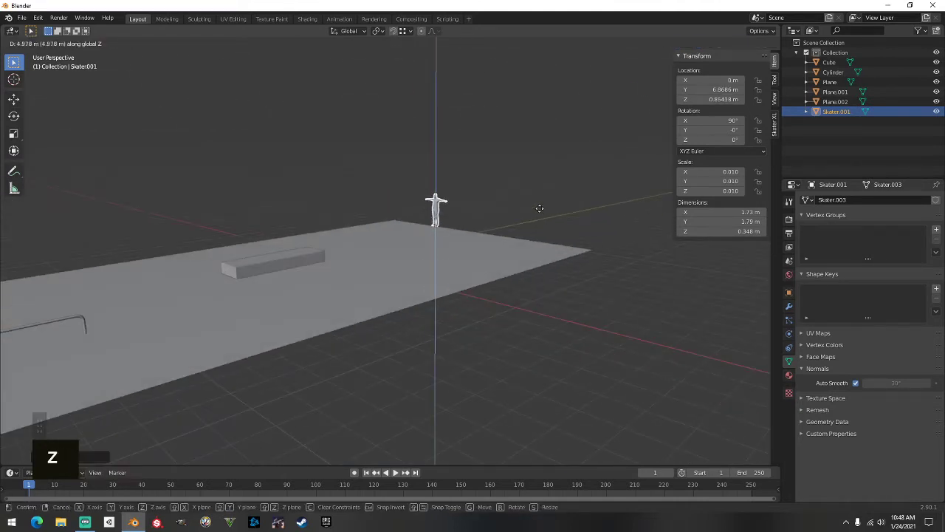
left_click(488, 196)
Bring the skater to stand at ground level with a final Z move
middle_click_drag(489, 196, 401, 213)
scroll(507, 266, "up", 2)
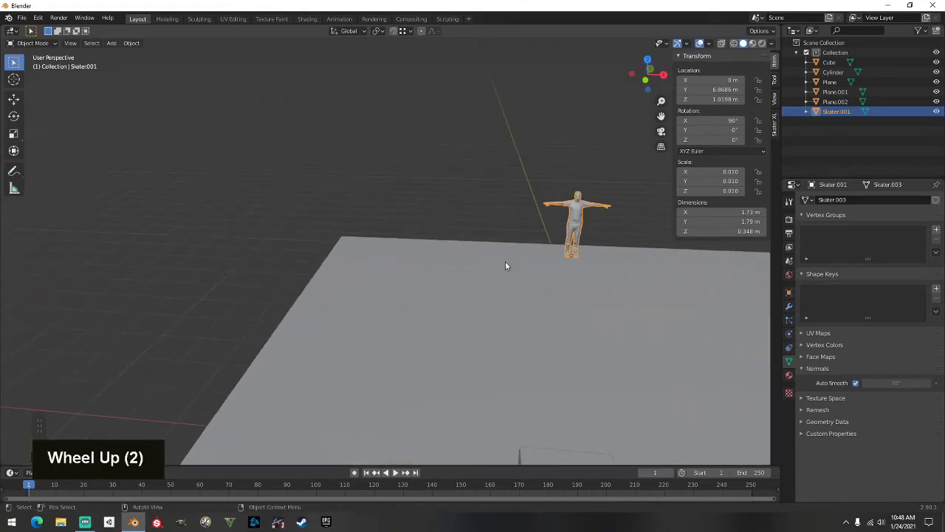
middle_click_drag(544, 258, 436, 281, "shift")
key("g")
key("z")
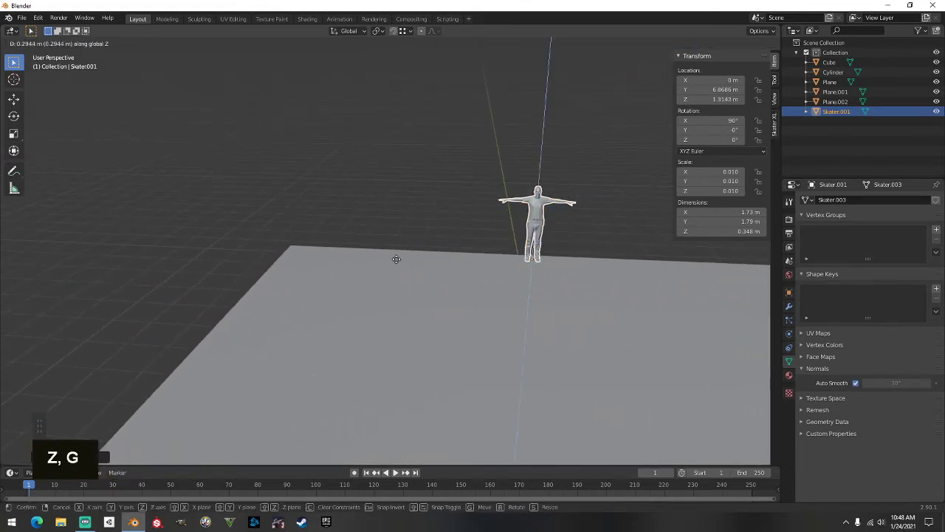
left_click(296, 249, "ctrl")
Shift the skater sideways along the X axis
key("y")
key("g")
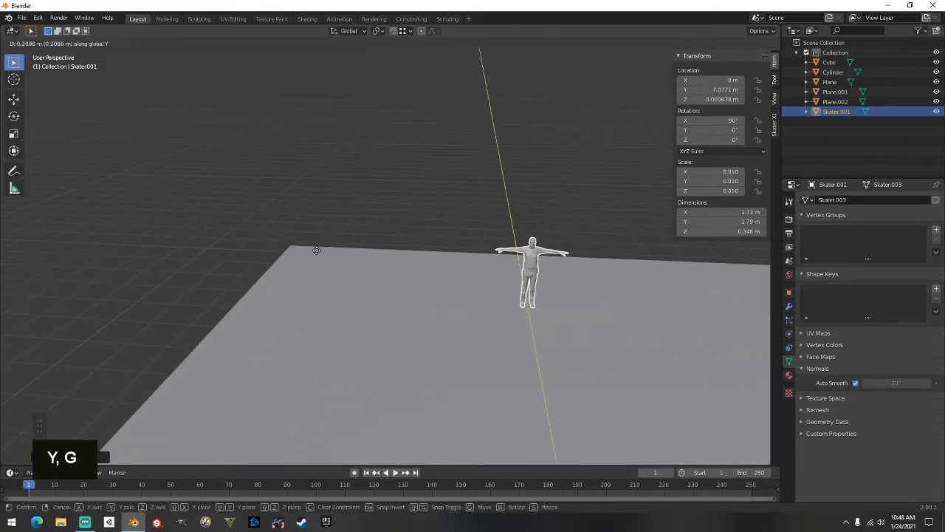
key("x")
left_click(131, 264)
middle_click_drag(279, 267, 250, 266)
Rotate the skater 34.7° about its vertical Z axis
key("r")
key("x")
key("y")
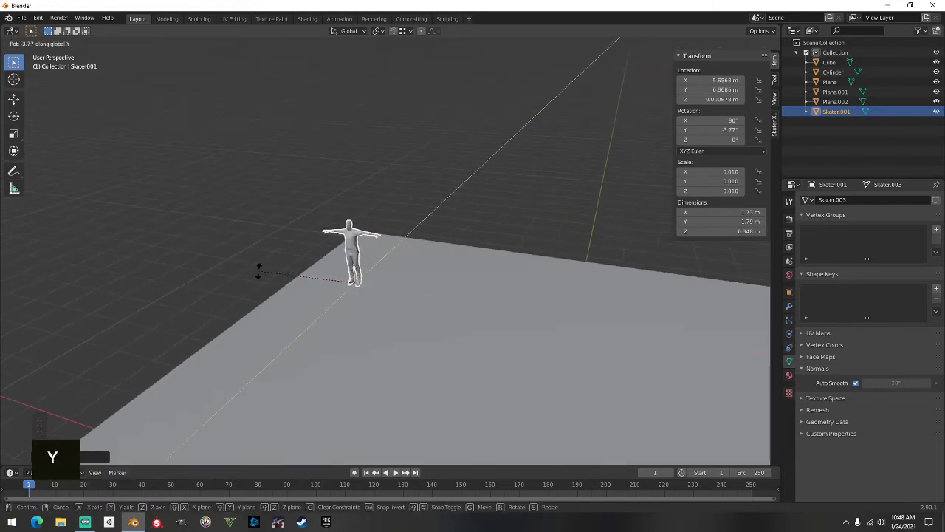
key("z")
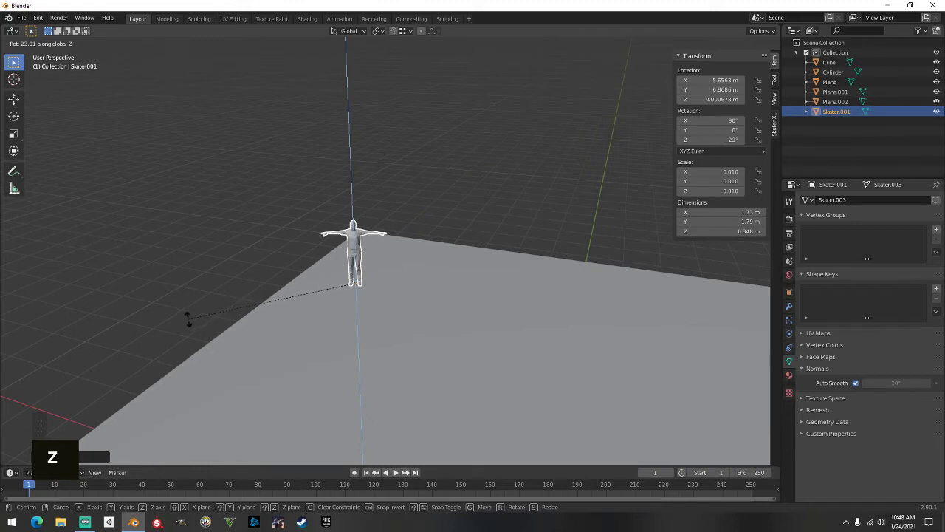
left_click(199, 373)
Deselect the skater and view the park from a higher angle toward the ramp
left_click(388, 188)
middle_click_drag(388, 188, 188, 167)
scroll(192, 226, "down", 2)
middle_click_drag(192, 225, 275, 228, "shift")
scroll(245, 211, "down", 2)
middle_click_drag(275, 227, 324, 204)
scroll(270, 274, "up", 2, "shift")
scroll(290, 267, "up", 2)
scroll(292, 266, "up", 2)
middle_click_drag(323, 204, 330, 189)
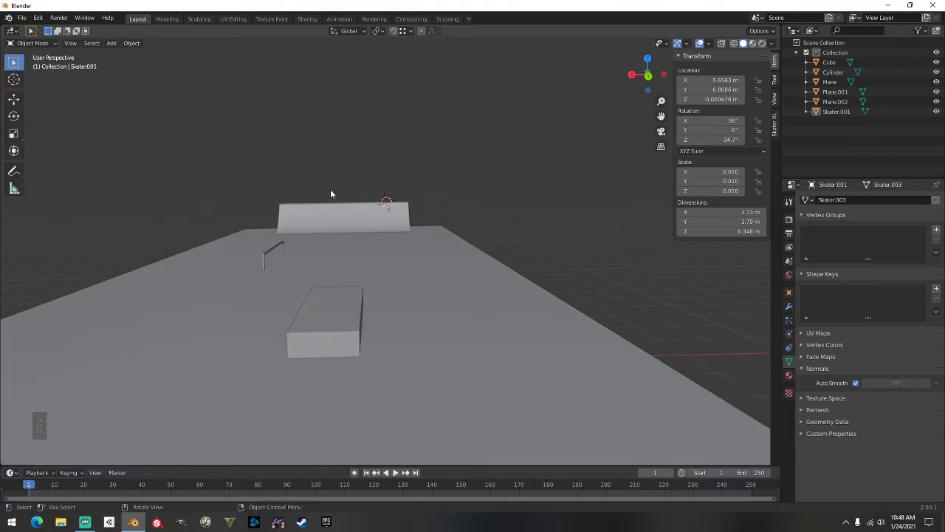
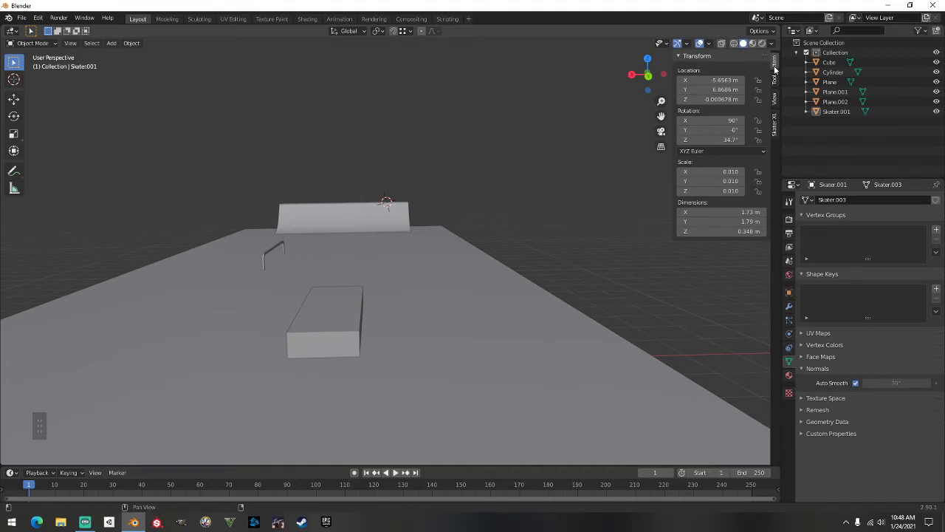
Switch the viewport sidebar from the Item and View tabs to the Skater XL tab
left_click(680, 58)
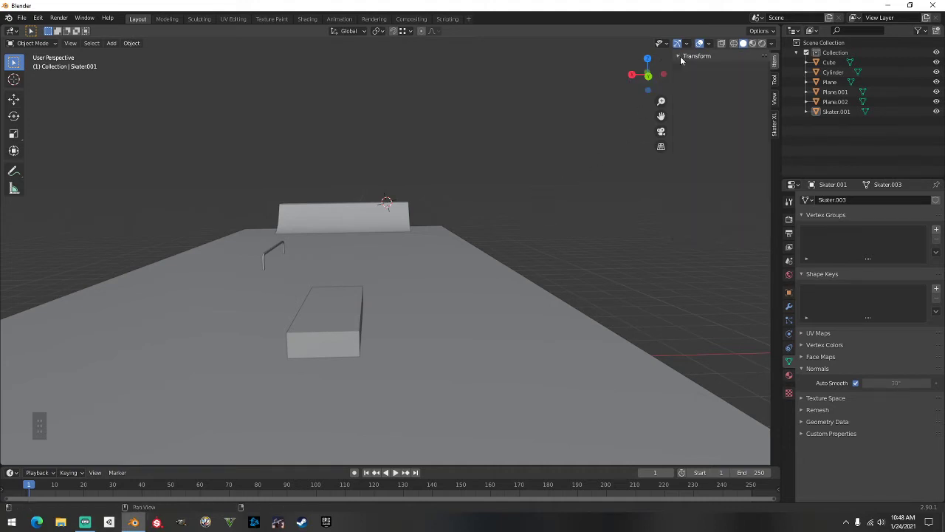
double_click(774, 79)
left_click(774, 98)
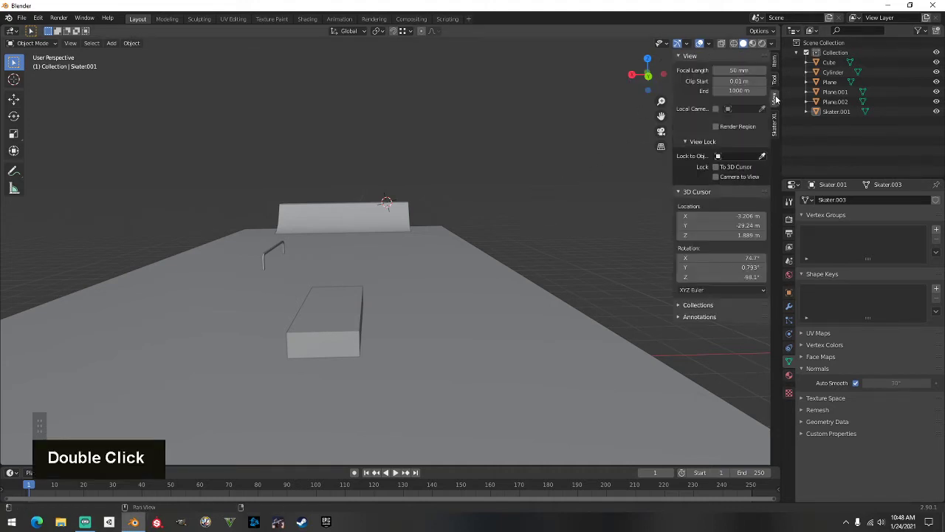
left_click(774, 60)
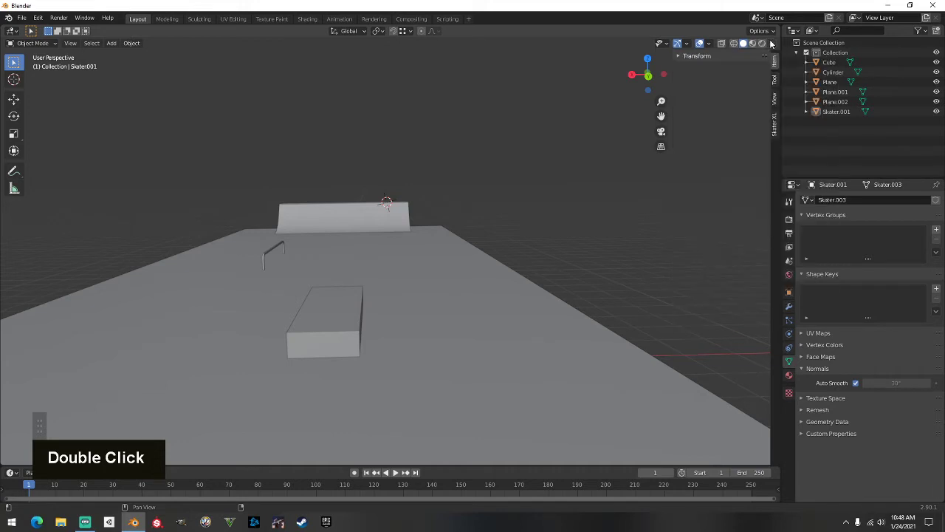
left_click(680, 57)
left_click(680, 56)
left_click_drag(657, 74, 769, 62)
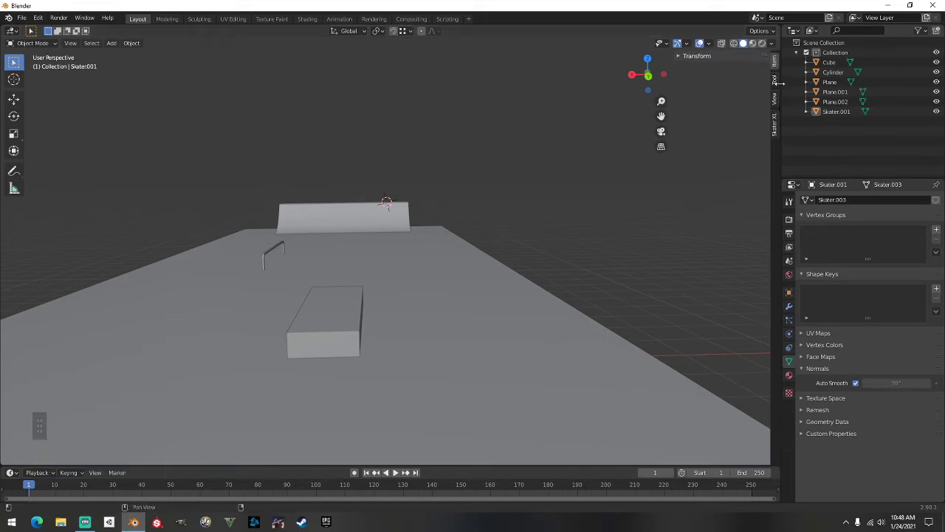
left_click(775, 127)
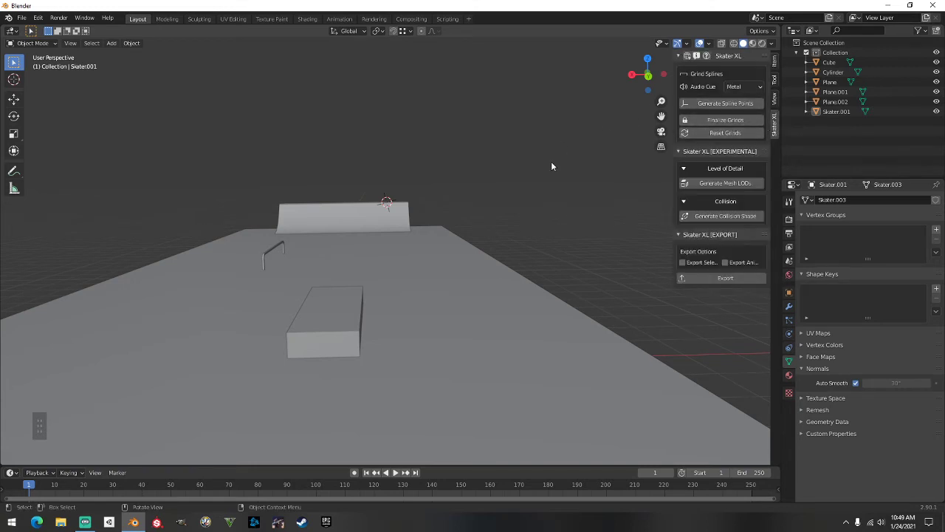
Select the concrete box ledge and enter its Edit Mode
scroll(541, 175, "up", 1)
middle_click_drag(541, 175, 495, 197)
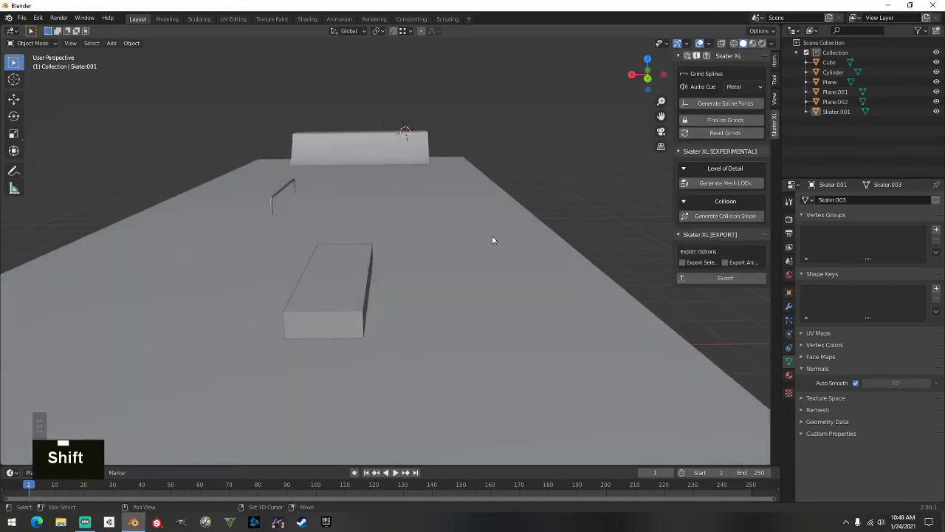
middle_click_drag(492, 238, 519, 159, "shift")
scroll(473, 185, "up", 2)
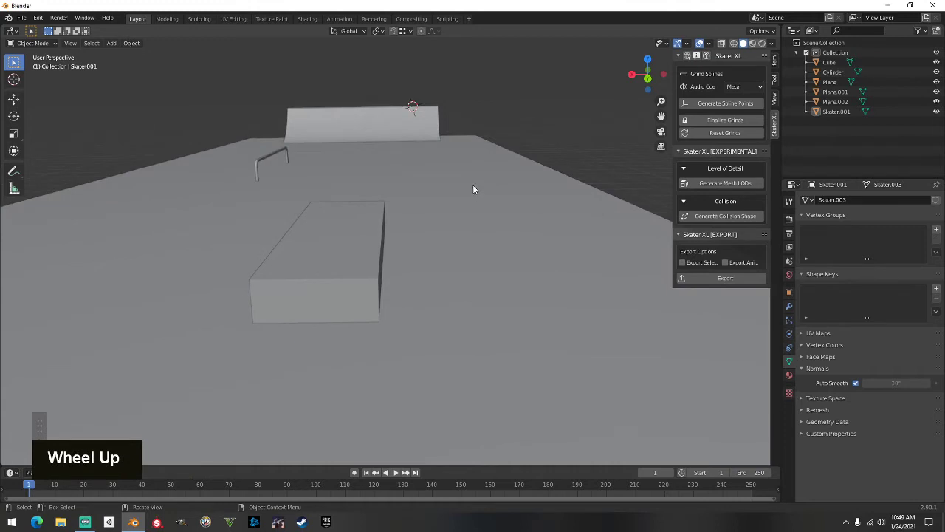
left_click(351, 248)
middle_click_drag(314, 272, 325, 253, "shift")
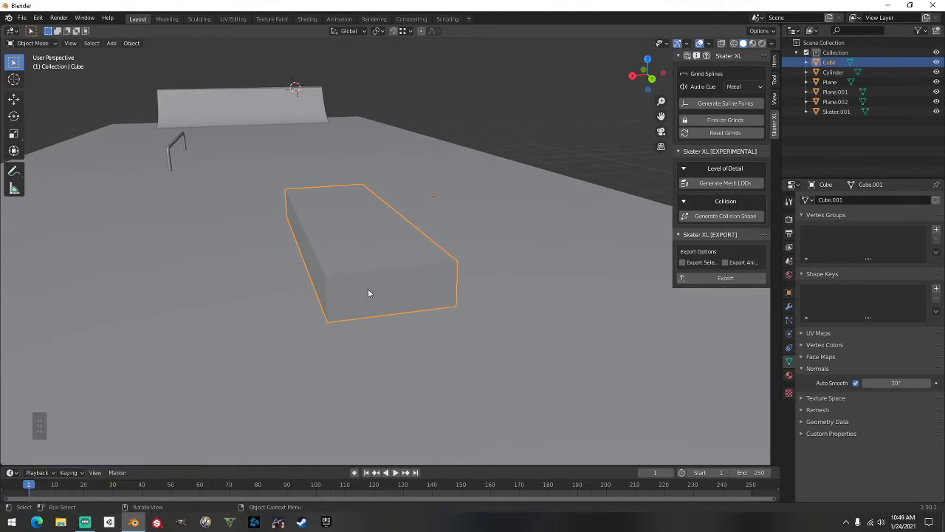
left_click(374, 245)
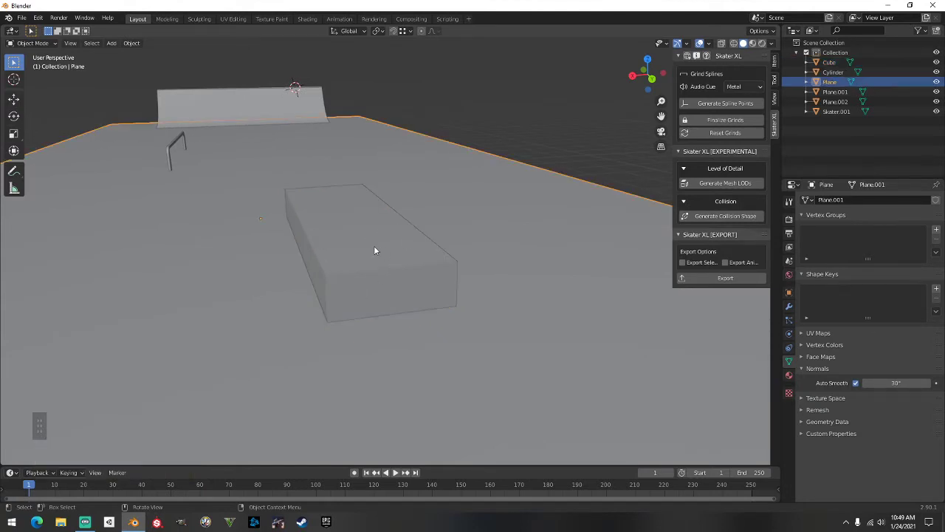
key("Tab")
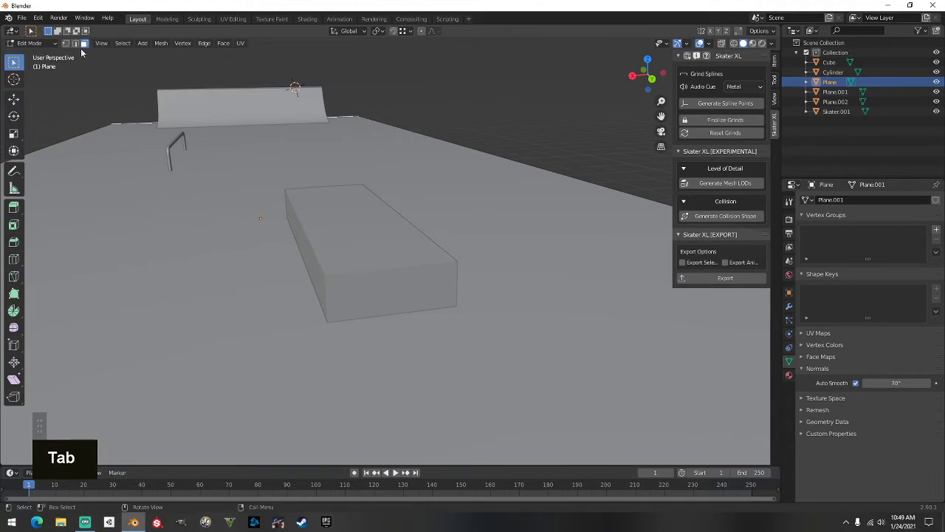
key("Tab")
left_click(337, 227)
key("Tab")
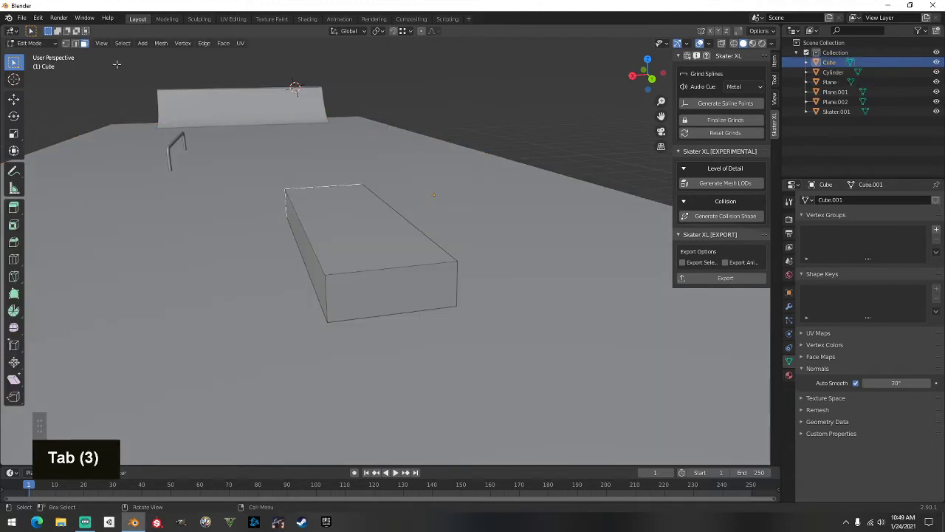
Select the box's top edge in edge mode and set the audio cue to Concrete
left_click(74, 43)
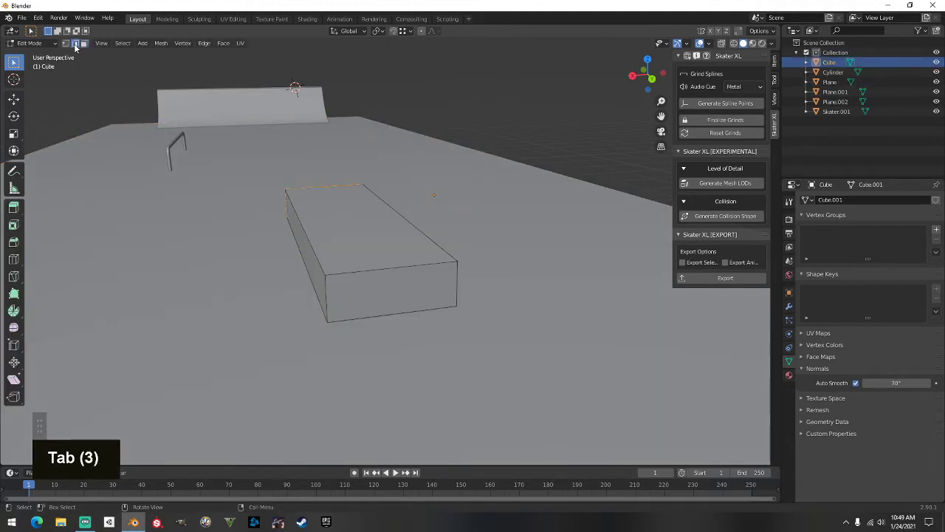
left_click(310, 241)
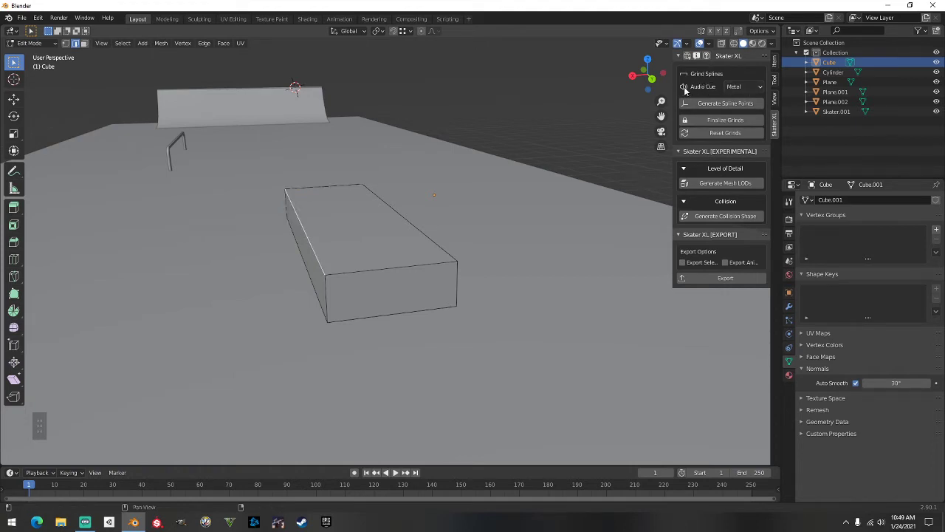
left_click(742, 86)
left_click(744, 110)
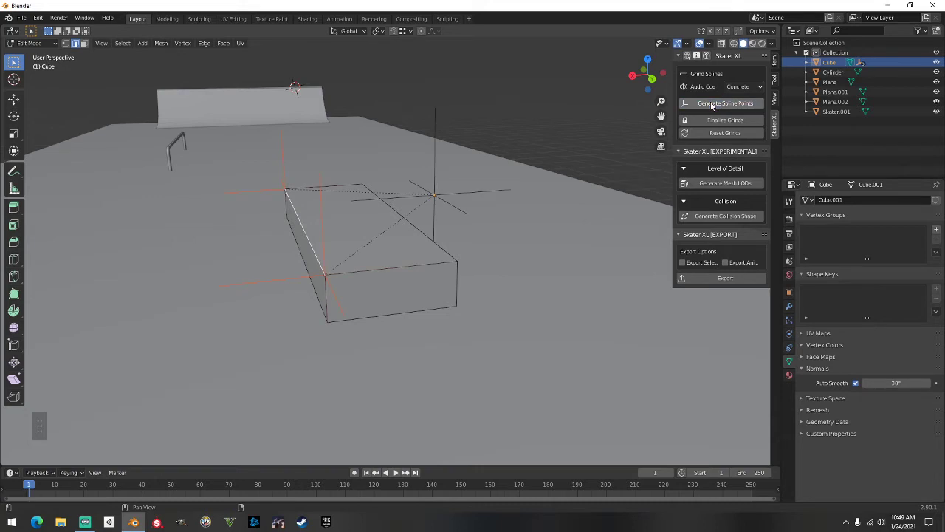
Generate spline points on the selected edge and return to Object Mode
middle_click_drag(652, 103, 421, 168)
scroll(547, 138, "down", 1)
middle_click_drag(624, 195, 478, 197, "shift")
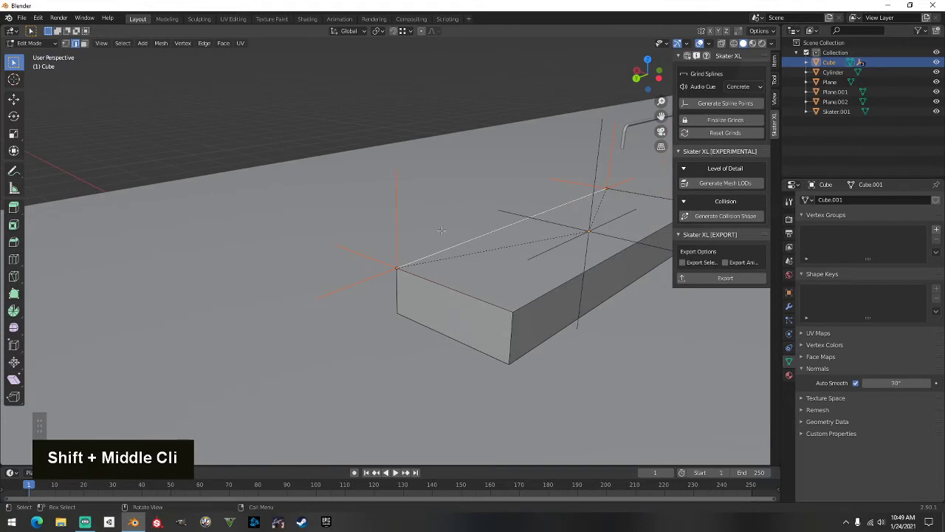
middle_click_drag(389, 254, 363, 253)
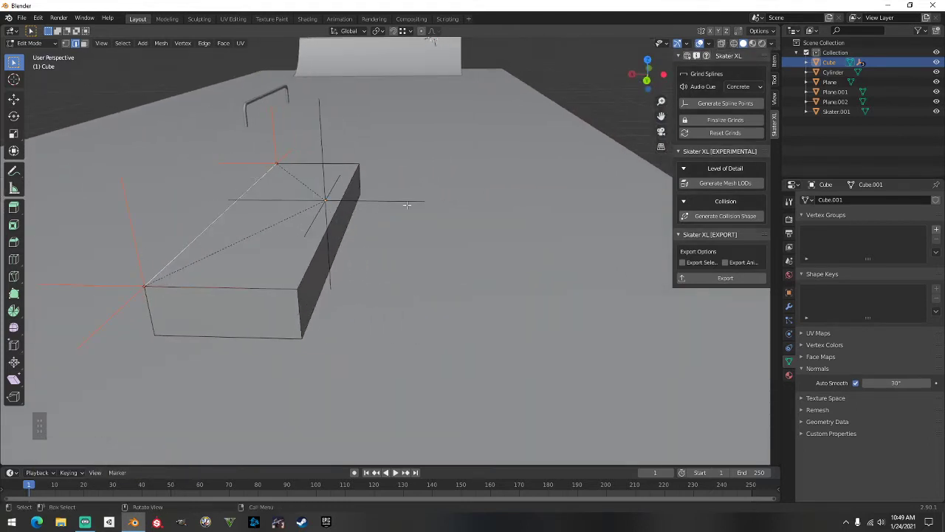
middle_click_drag(407, 205, 407, 219)
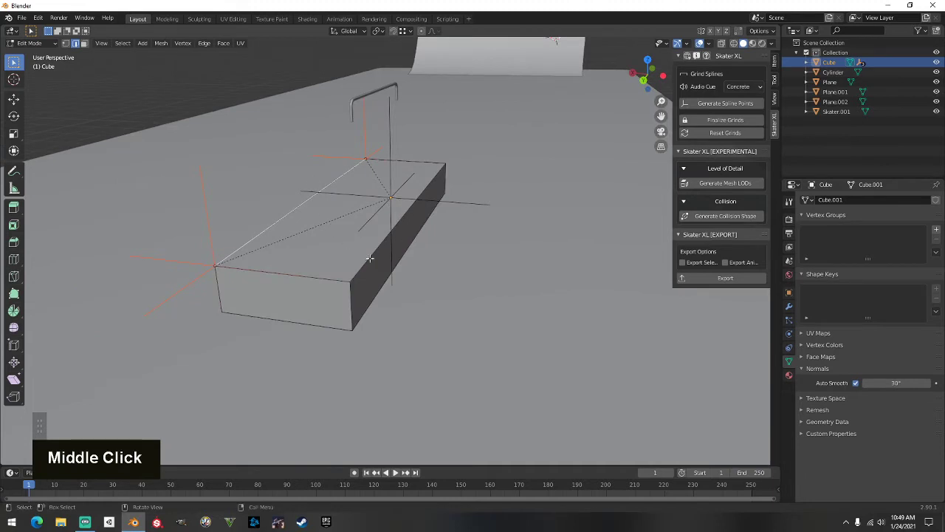
left_click(727, 106)
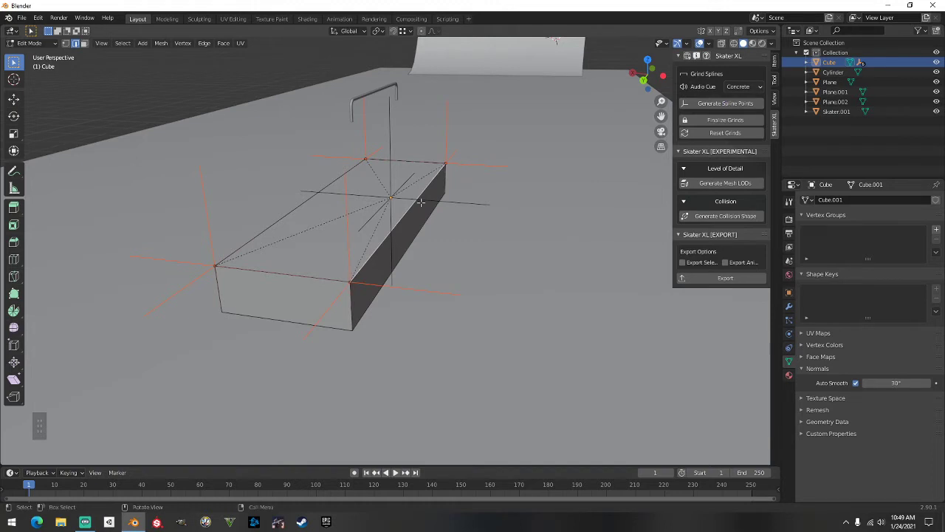
scroll(403, 203, "down", 3)
middle_click_drag(300, 203, 428, 211, "shift")
key("Tab")
scroll(359, 205, "down", 3)
middle_click_drag(359, 205, 731, 321)
middle_click_drag(587, 313, 70, 248, "shift")
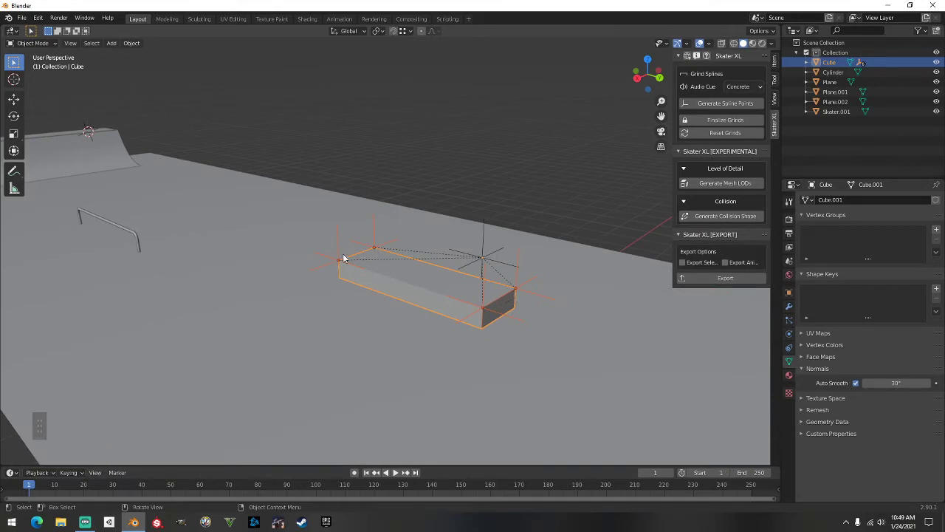
Bring the handrail into view, select it and enter its Edit Mode
middle_click_drag(332, 293, 724, 394, "shift")
scroll(390, 312, "up", 2)
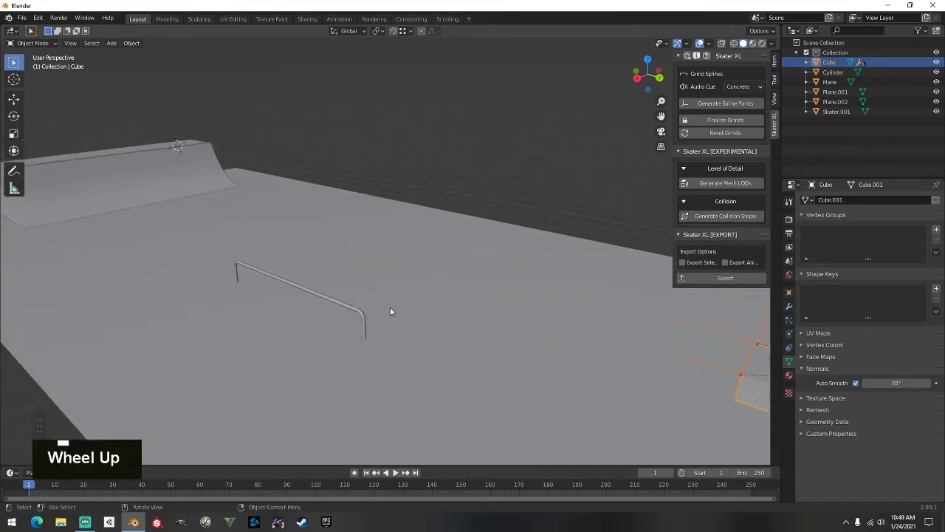
middle_click_drag(390, 313, 420, 272, "shift")
scroll(417, 279, "up", 3)
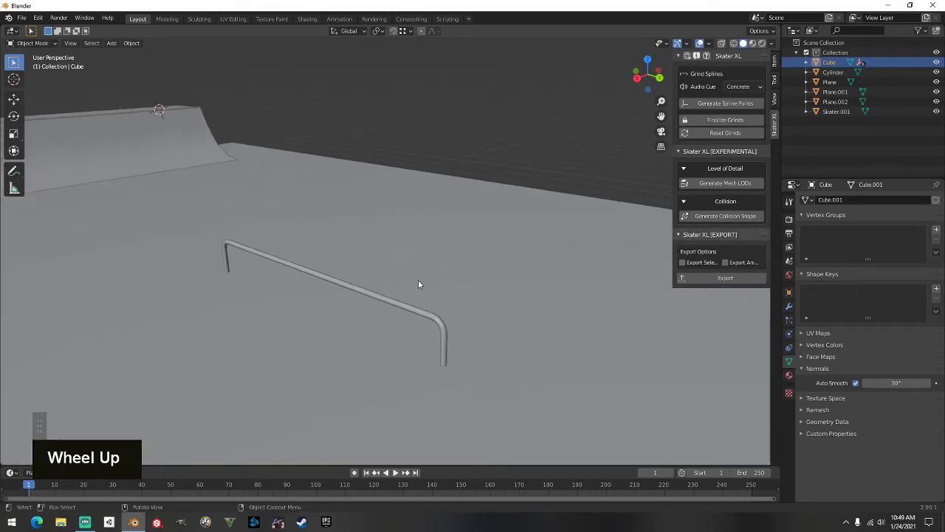
left_click_drag(364, 289, 446, 253, "shift")
right_click(435, 250, "shift")
middle_click_drag(438, 226, 583, 194)
middle_click_drag(584, 193, 502, 231, "shift")
scroll(489, 242, "down", 5)
middle_click_drag(392, 314, 545, 222, "shift")
scroll(403, 276, "up", 2)
middle_click_drag(403, 276, 478, 285, "shift")
mouse_move(405, 283)
middle_mouse_down()
mouse_move(447, 300)
mouse_move(359, 307)
mouse_move(445, 315)
mouse_move(414, 284)
middle_mouse_up()
scroll(359, 307, "up", 2)
left_click(404, 266)
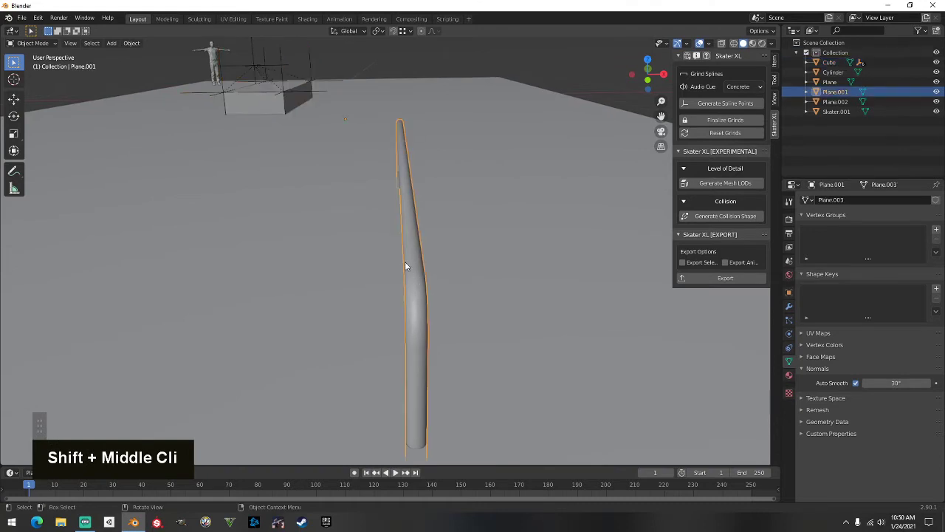
key("Tab")
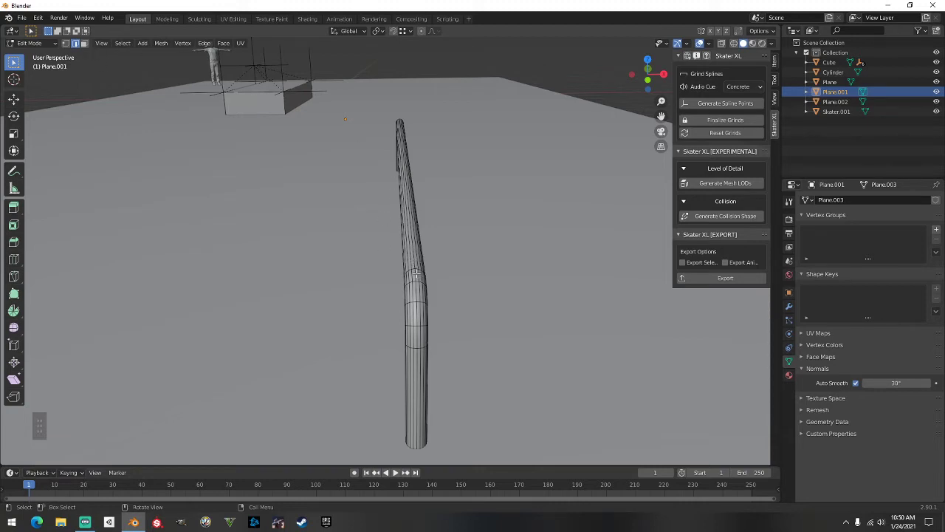
Select the edge loop running along the top of the rail
double_click(415, 286)
middle_click_drag(415, 286, 252, 234)
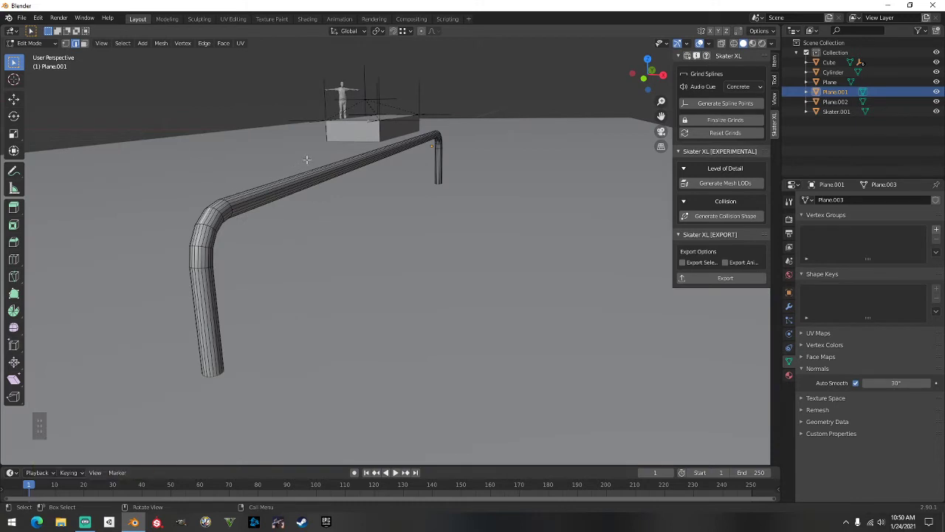
double_click(212, 211)
middle_click_drag(272, 198, 330, 231)
scroll(283, 198, "up", 2, "shift")
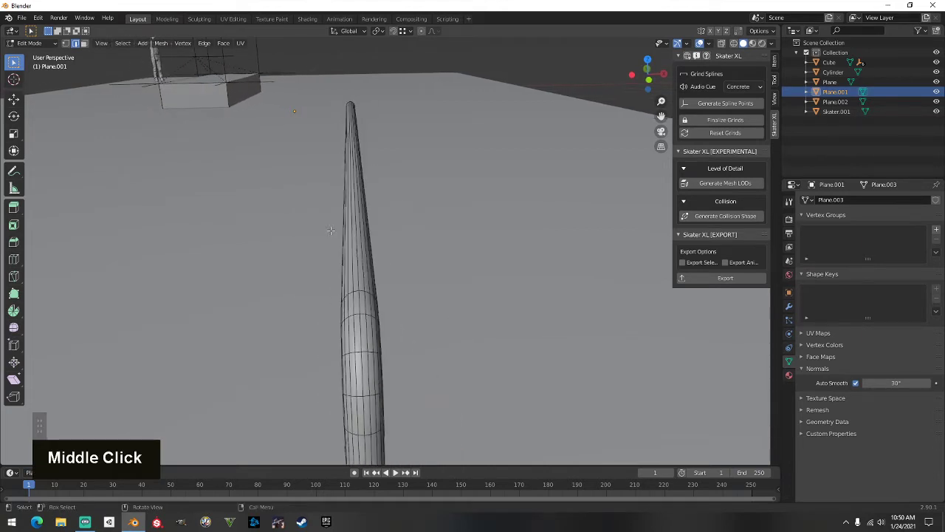
left_click(358, 266, "alt")
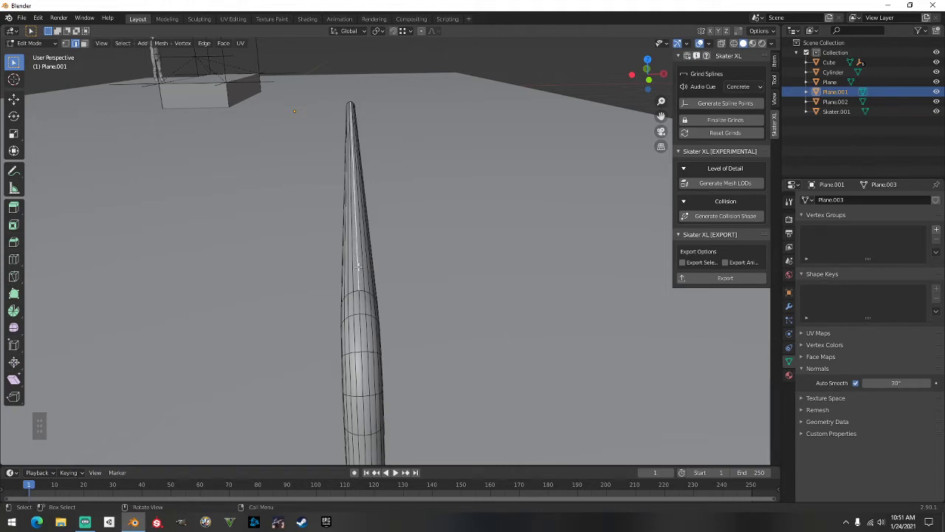
mouse_move(402, 239)
middle_mouse_down()
mouse_move(401, 258)
mouse_move(399, 234)
middle_mouse_up()
Set the audio cue to Metal and generate spline points along the rail
left_click(742, 86)
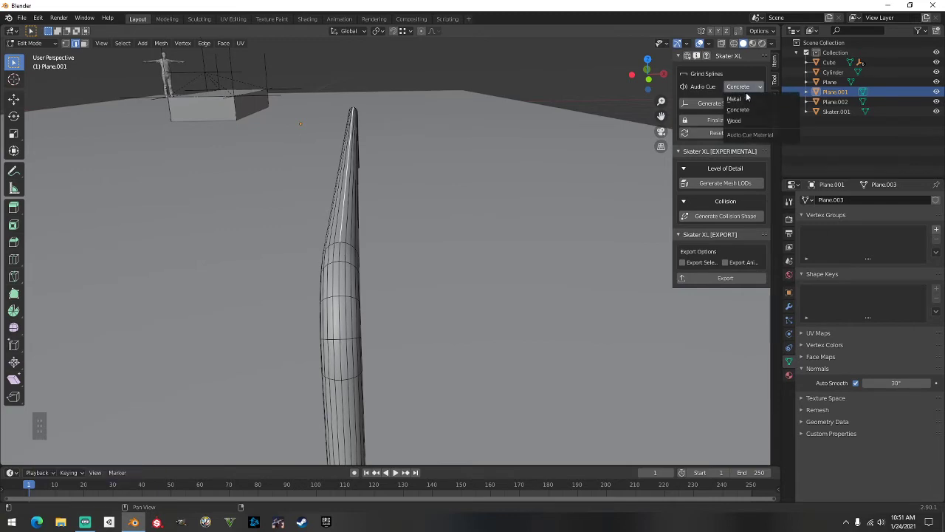
left_click(742, 89)
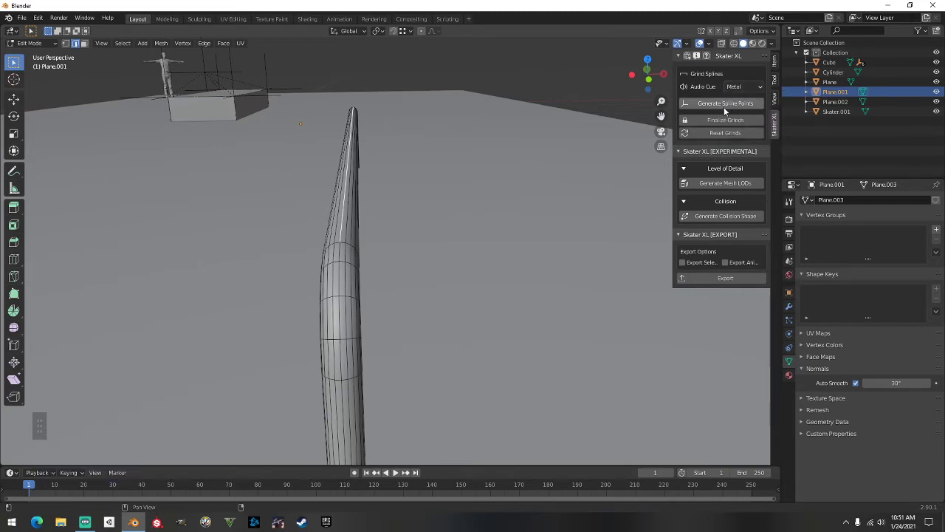
left_click(724, 105)
middle_click_drag(474, 131, 492, 231)
Leave rail editing, then select the cylinder's edges in its Edit Mode
key("Tab")
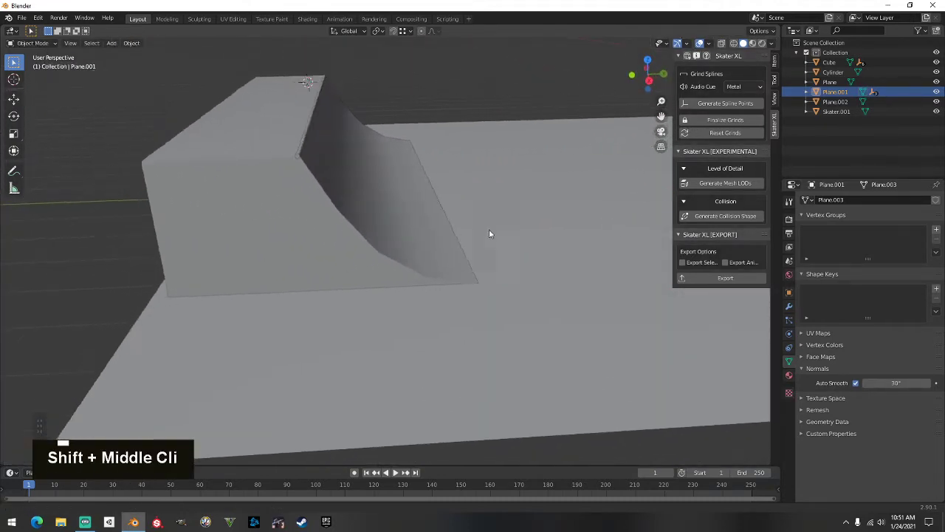
scroll(390, 219, "up", 2)
middle_click_drag(390, 218, 451, 287, "shift")
scroll(418, 280, "up", 3)
scroll(443, 344, "up", 2)
left_click(407, 236)
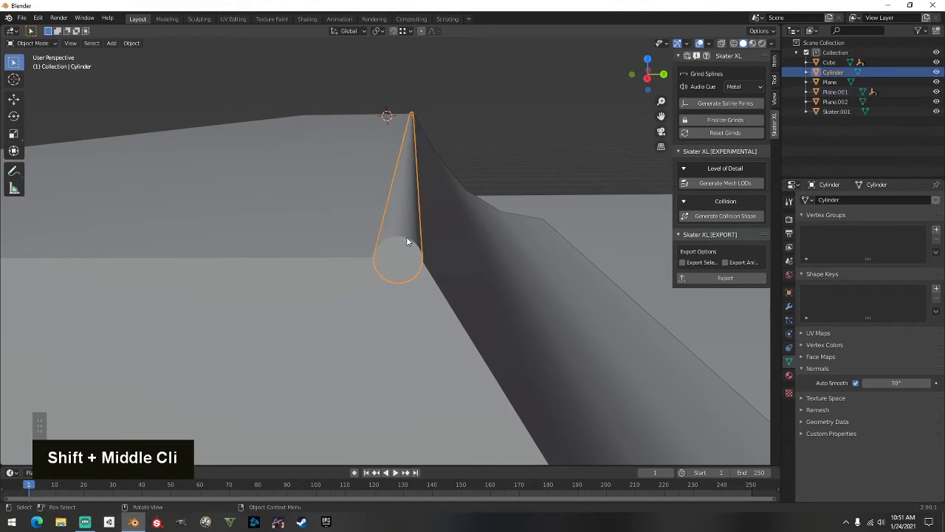
key("Tab")
left_click(399, 224)
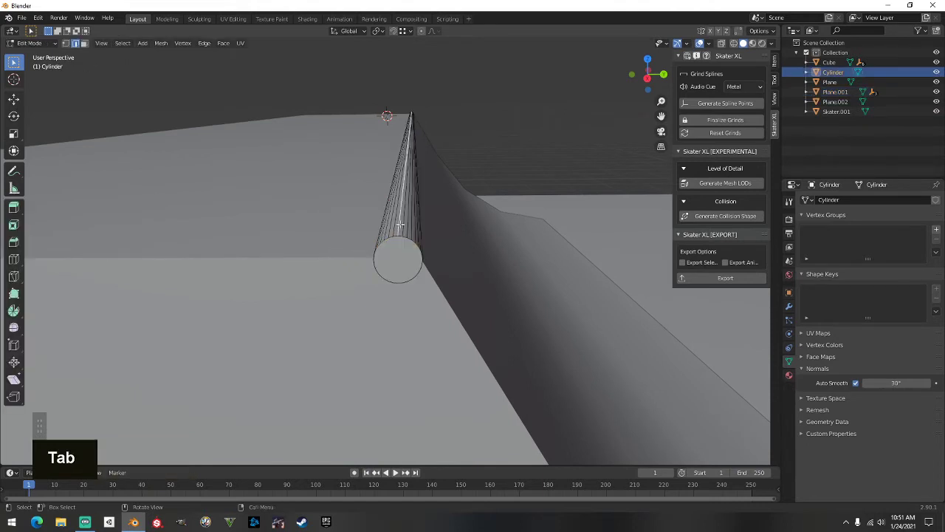
middle_click_drag(400, 223, 406, 233)
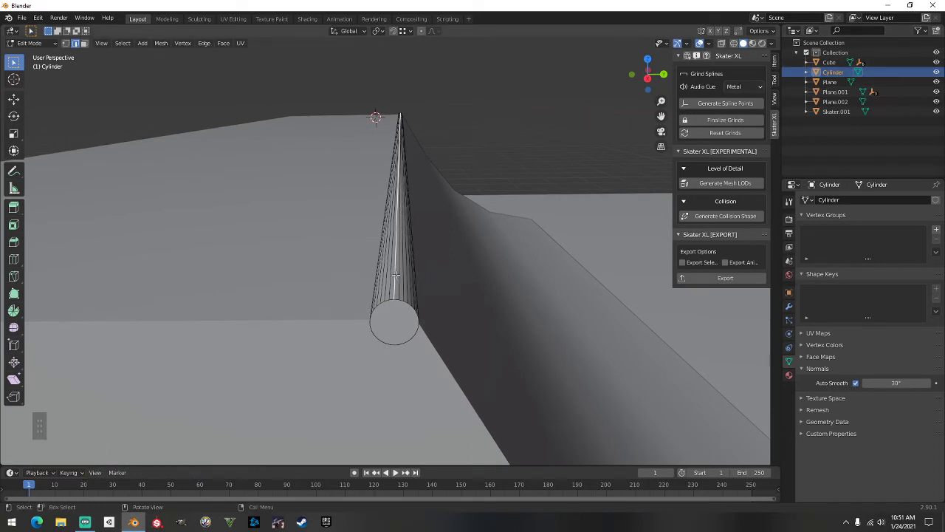
Generate the cylinder's spline points, back out to Object Mode and zoom out
left_click(720, 103)
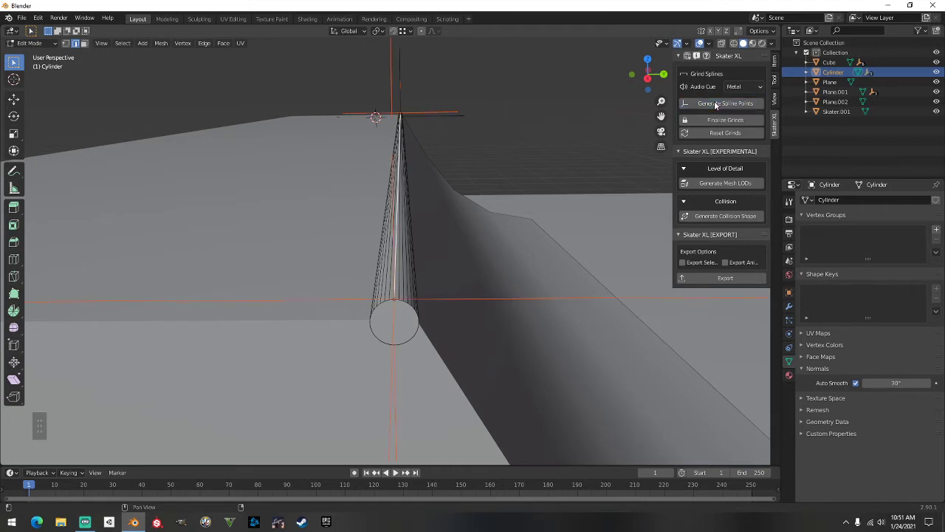
scroll(470, 215, "down", 3)
key("Tab")
middle_click_drag(470, 215, 357, 220)
scroll(329, 238, "down", 5)
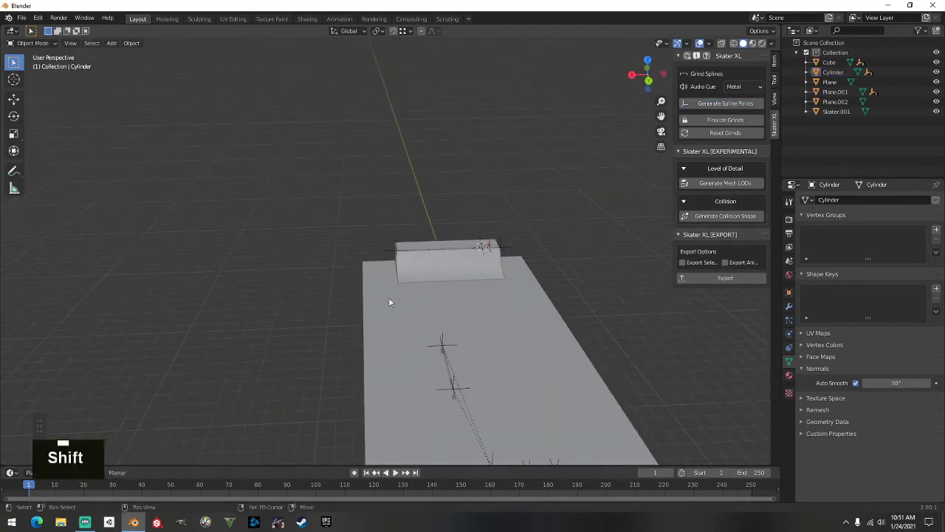
middle_click_drag(388, 297, 427, 280, "shift")
scroll(357, 294, "up", 3)
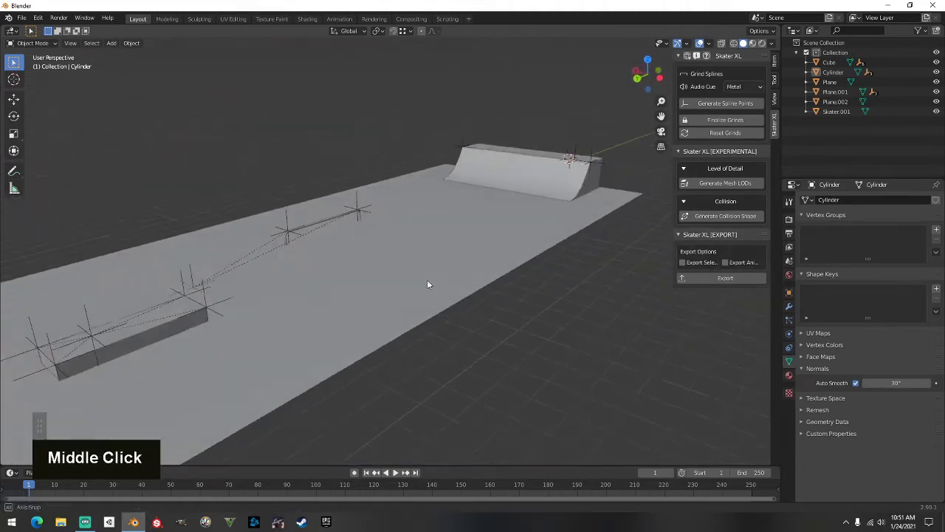
left_click(754, 46)
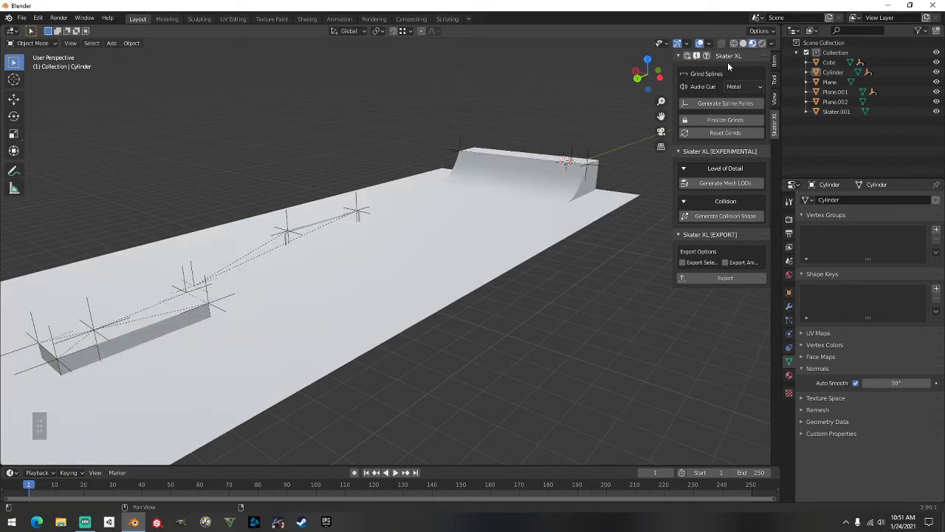
scroll(327, 219, "down", 3)
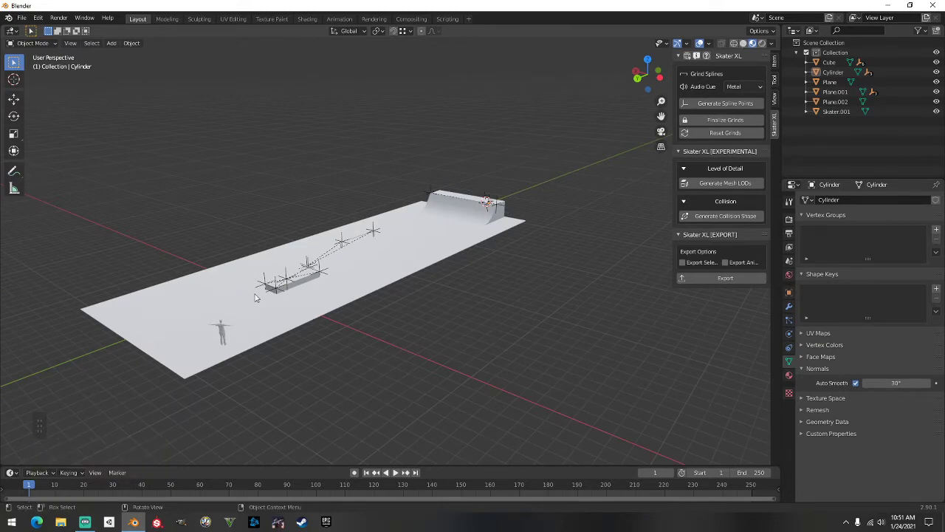
left_click(743, 43)
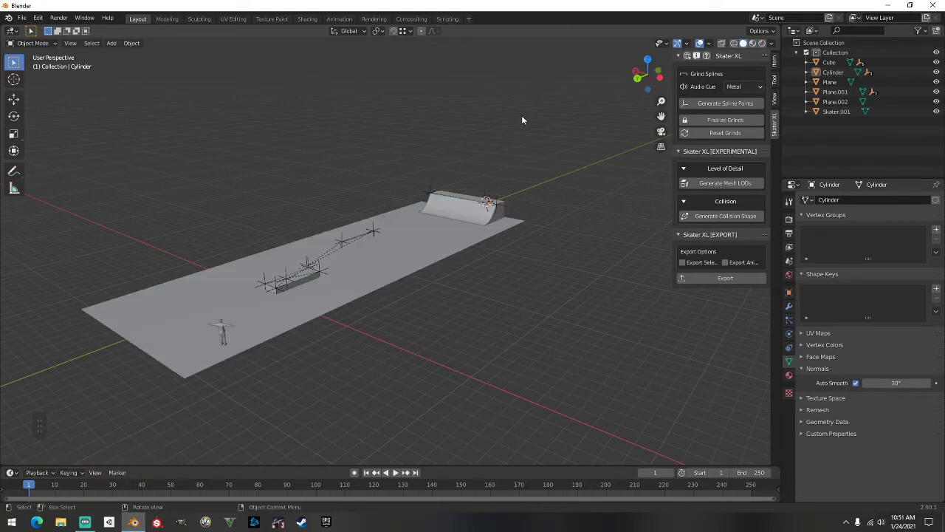
scroll(502, 124, "up", 3)
middle_click_drag(481, 133, 464, 144)
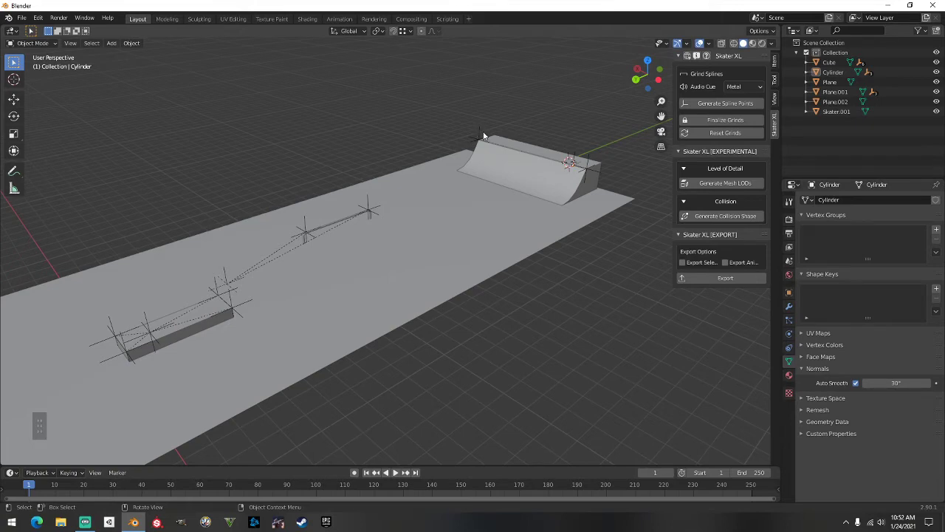
scroll(369, 165, "down", 3)
middle_click_drag(397, 159, 453, 159)
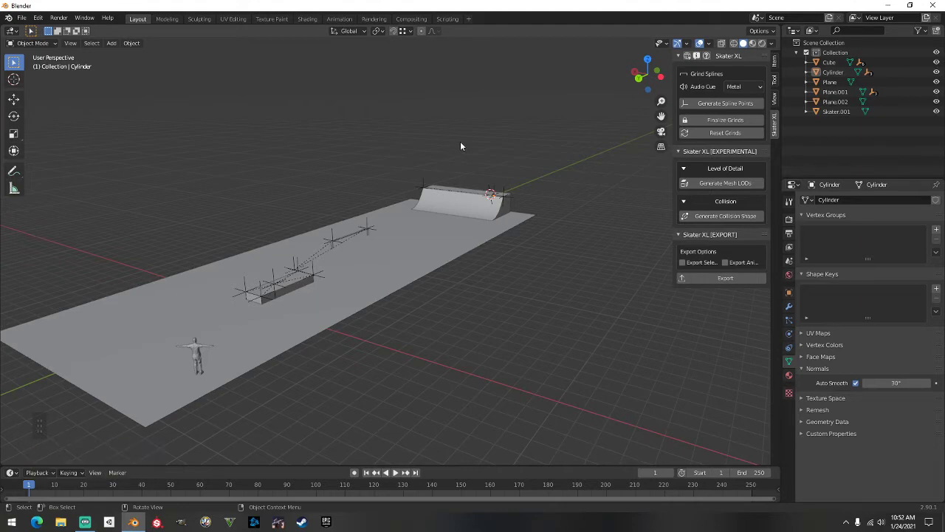
scroll(460, 146, "up", 2)
mouse_move(463, 145)
middle_mouse_down()
mouse_move(480, 152)
mouse_move(465, 145)
middle_mouse_up()
scroll(481, 151, "down", 3)
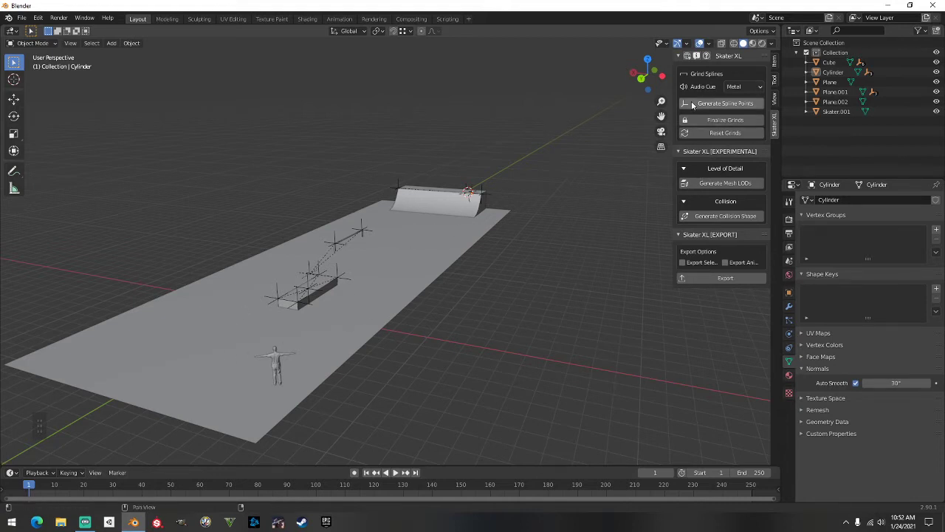
left_click(772, 46)
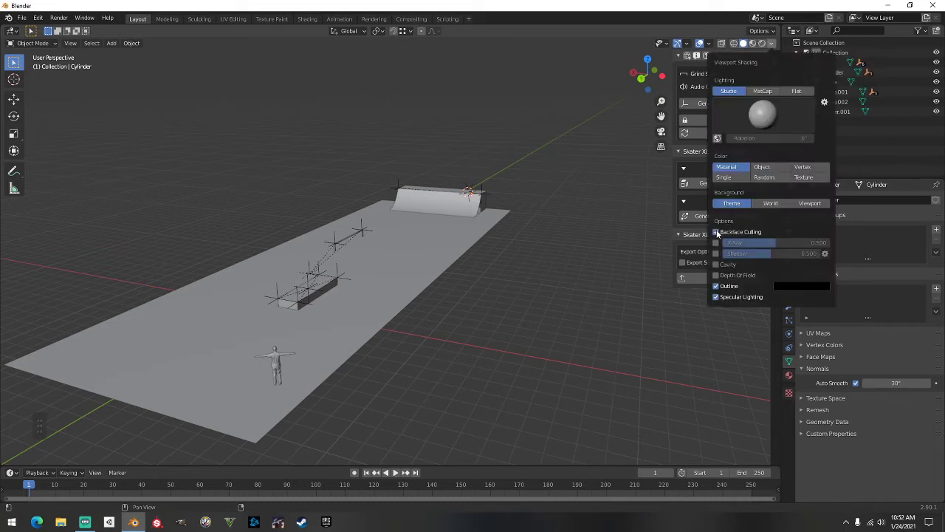
Enable Backface Culling in the Viewport Shading options
middle_click_drag(608, 135, 502, 144)
left_click(771, 44)
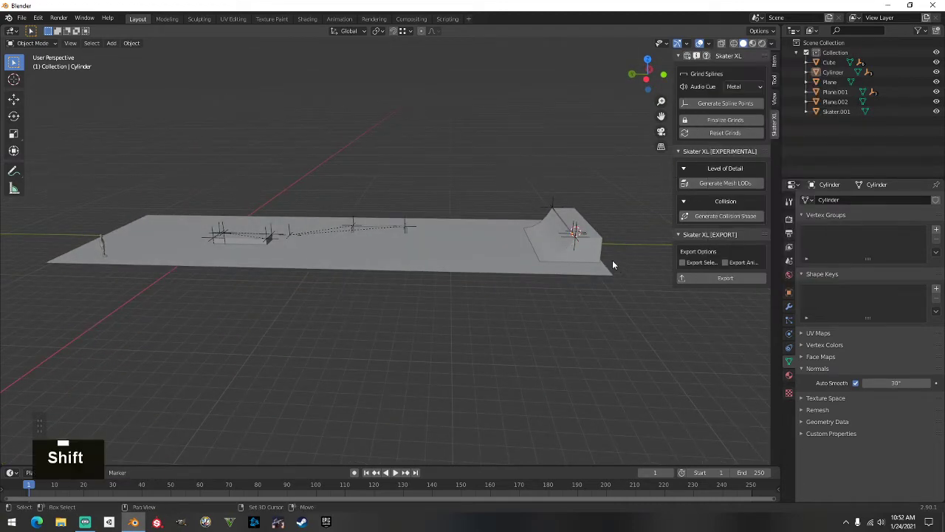
mouse_move(612, 260)
middle_mouse_down("shift")
mouse_move(463, 210)
mouse_move(475, 185)
mouse_move(517, 183)
mouse_move(401, 258)
middle_mouse_up("shift")
scroll(437, 211, "down", 4)
scroll(437, 211, "up", 5)
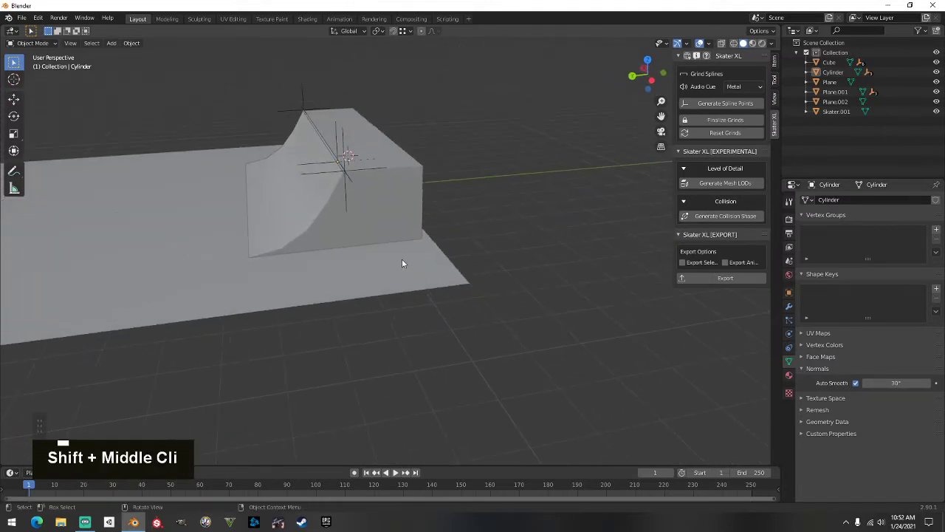
scroll(383, 214, "up", 2)
left_click(378, 202)
middle_click_drag(378, 202, 413, 189)
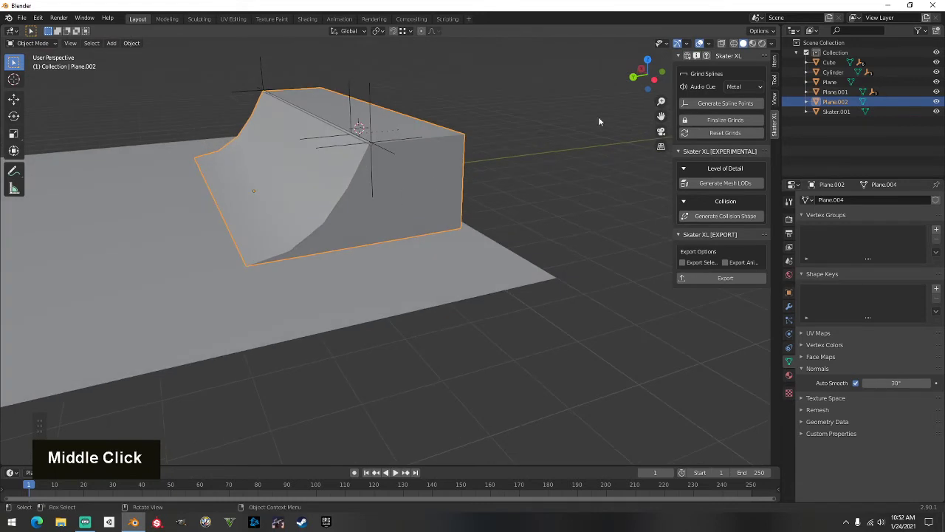
left_click(645, 131)
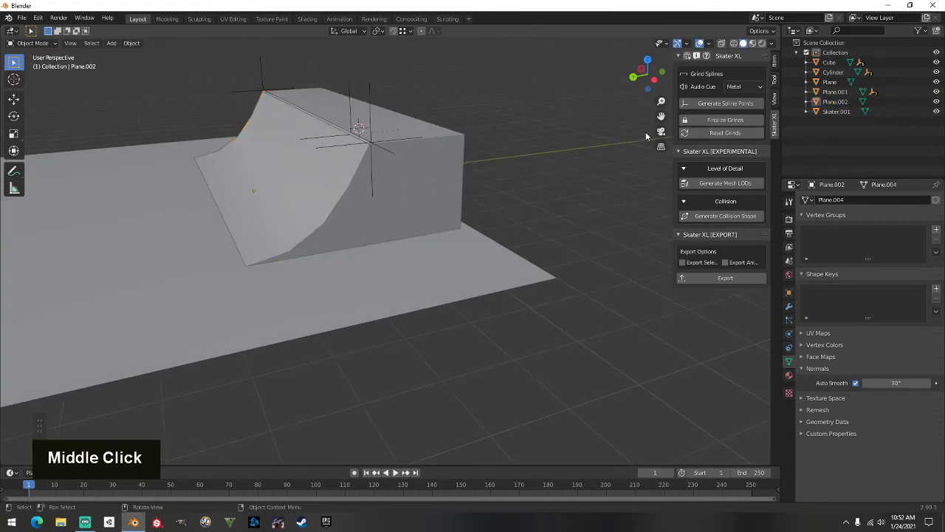
left_click(772, 42)
left_click(715, 232)
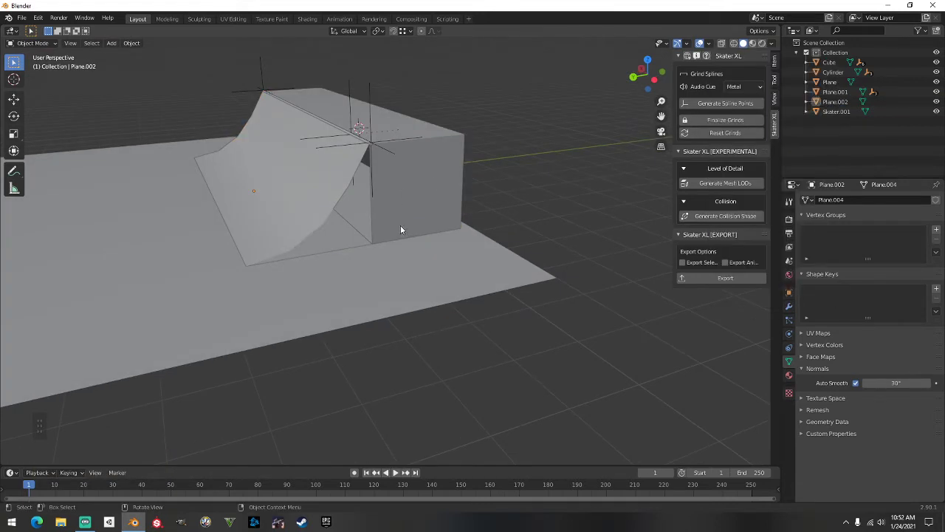
Select the quarter-pipe ramp, Plane.002, and enter its Edit Mode
middle_click_drag(401, 210, 561, 194)
middle_click_drag(581, 196, 112, 176)
left_click(277, 185)
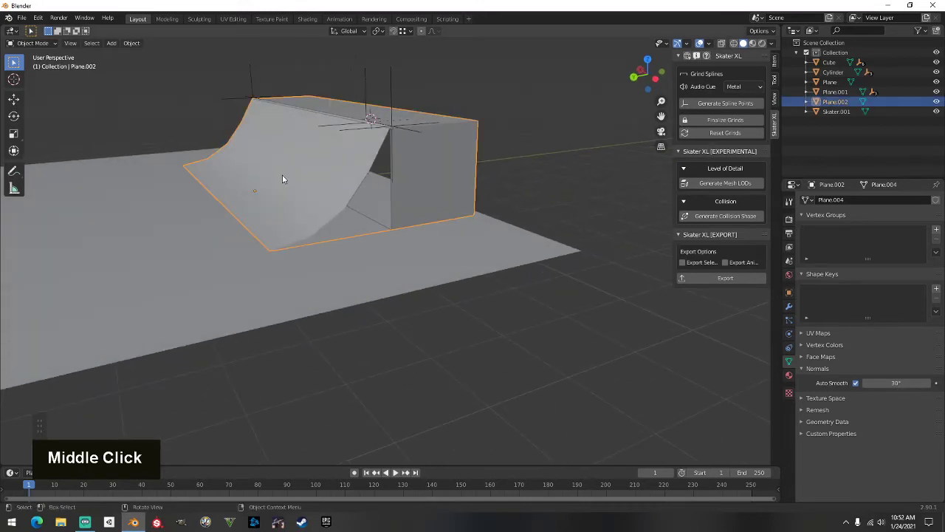
key("Tab")
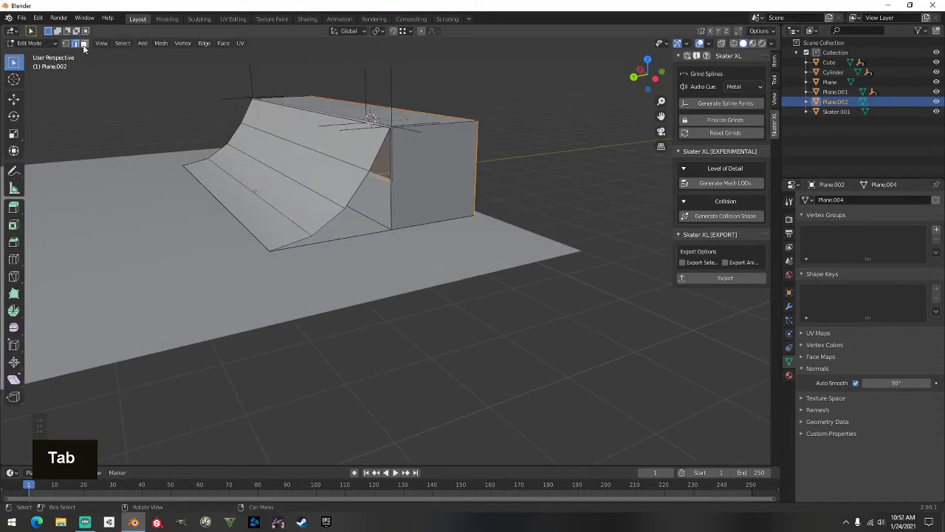
left_click(378, 196)
middle_click_drag(148, 138, 332, 141)
left_click(542, 229, "shift")
middle_click_drag(542, 229, 529, 213)
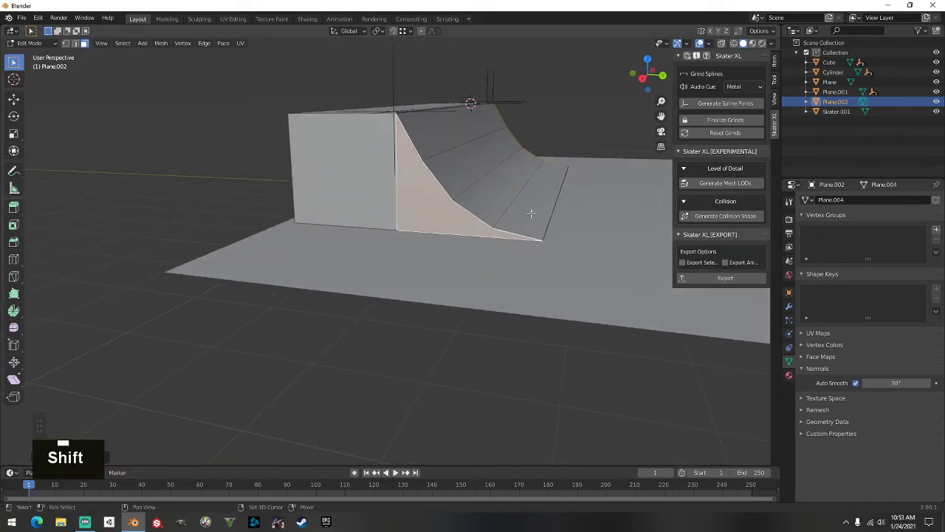
left_click(529, 214, "shift")
middle_click_drag(527, 163, 444, 184)
scroll(444, 184, "down", 3)
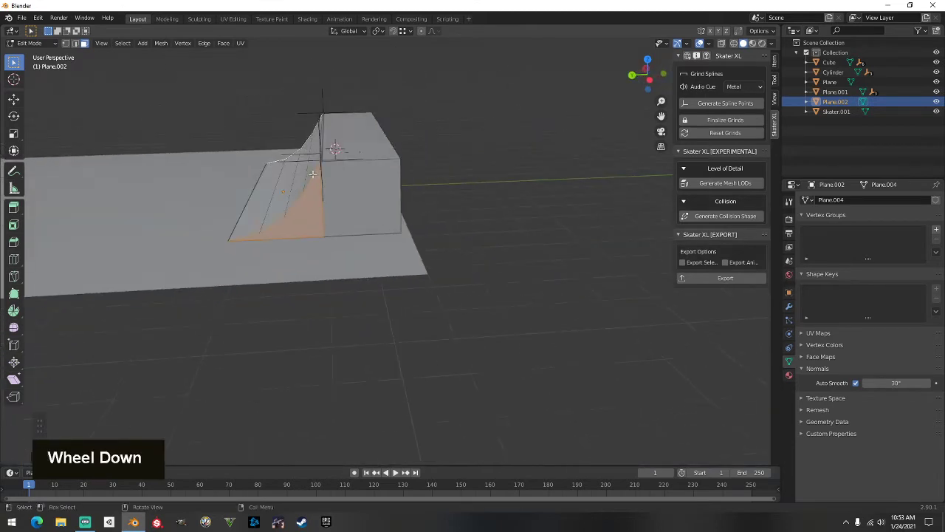
key("Tab")
middle_click_drag(330, 194, 364, 139)
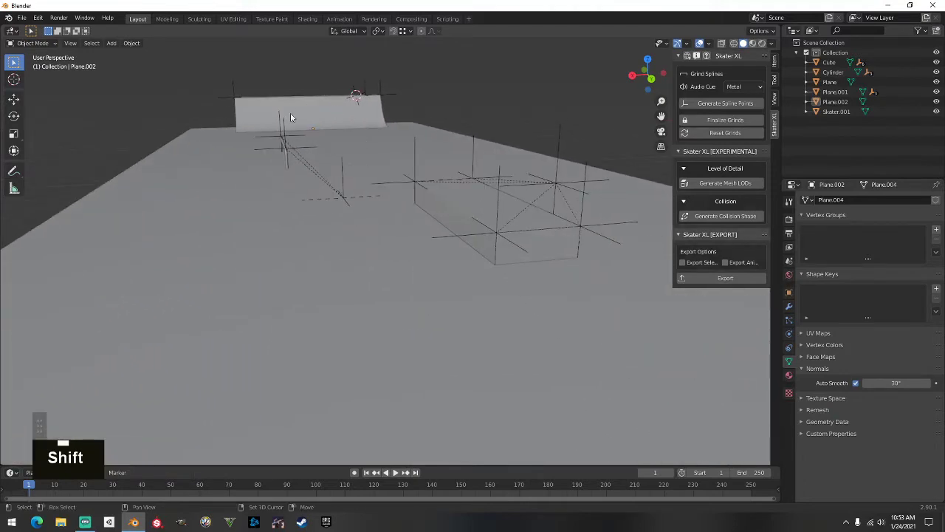
middle_click_drag(472, 157, 504, 192, "shift")
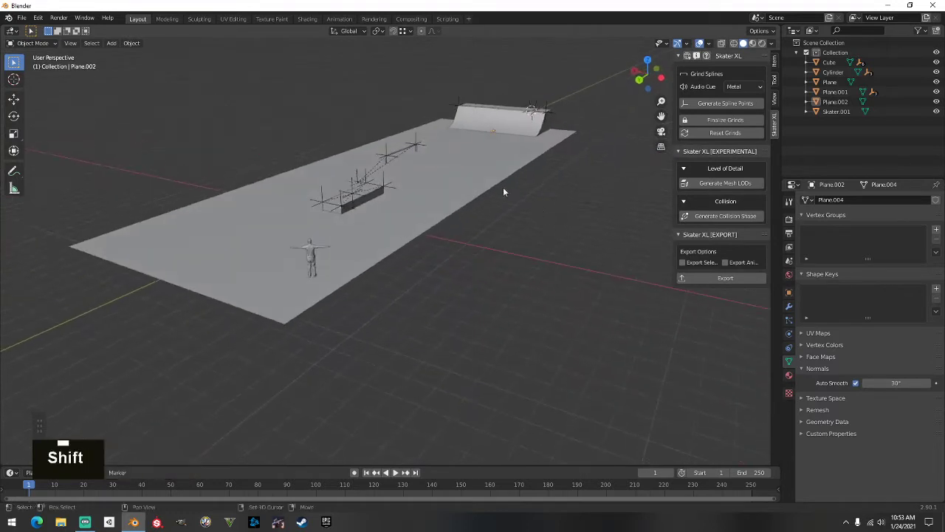
scroll(369, 276, "up", 3, "shift")
middle_click_drag(368, 276, 312, 209)
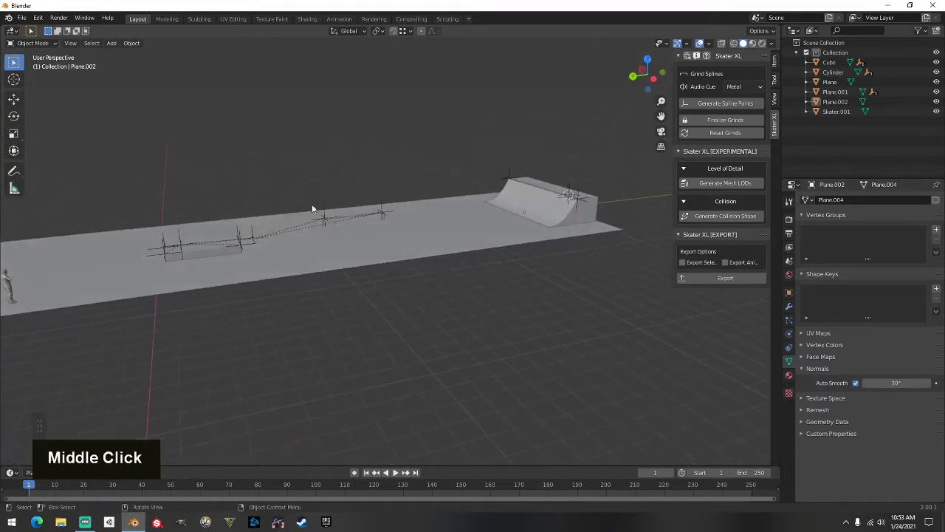
Save the scene to the Desktop as tutorial series park.blend
left_click(26, 19)
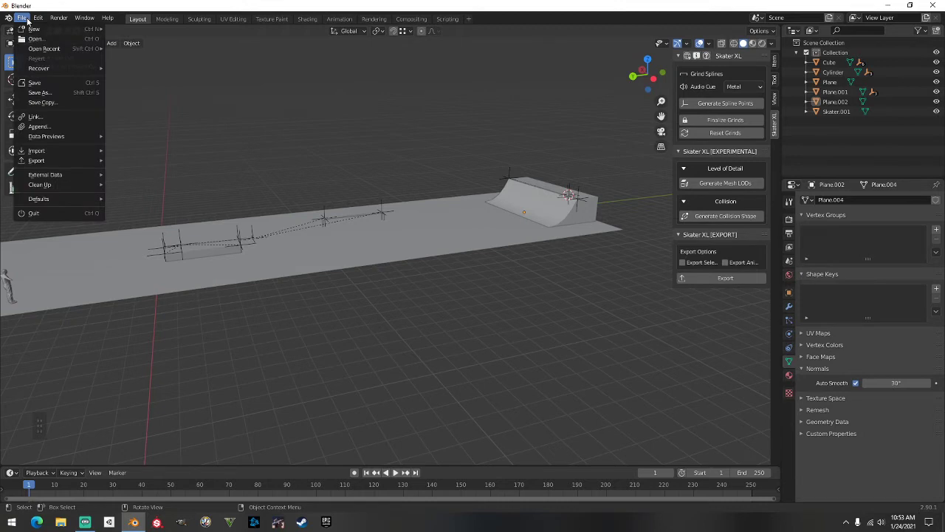
left_click(40, 93)
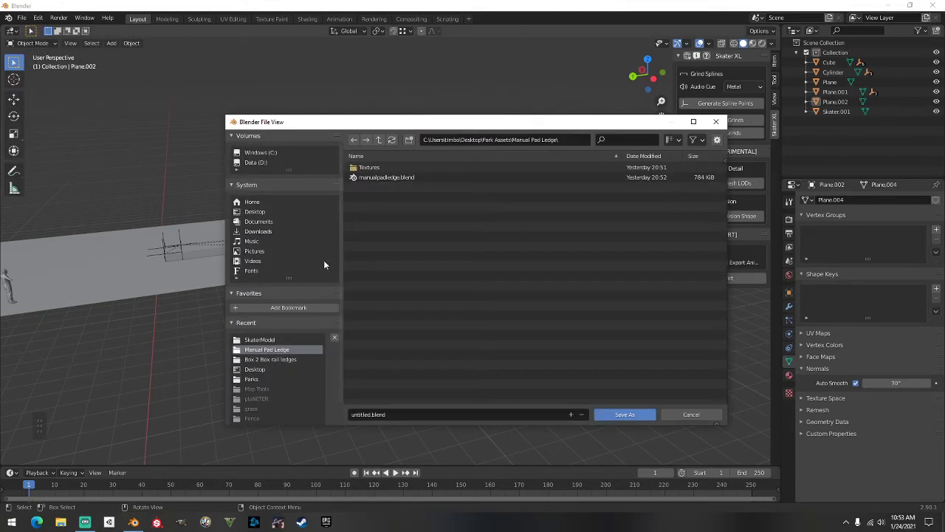
left_click(407, 414)
type("tutorial serie")
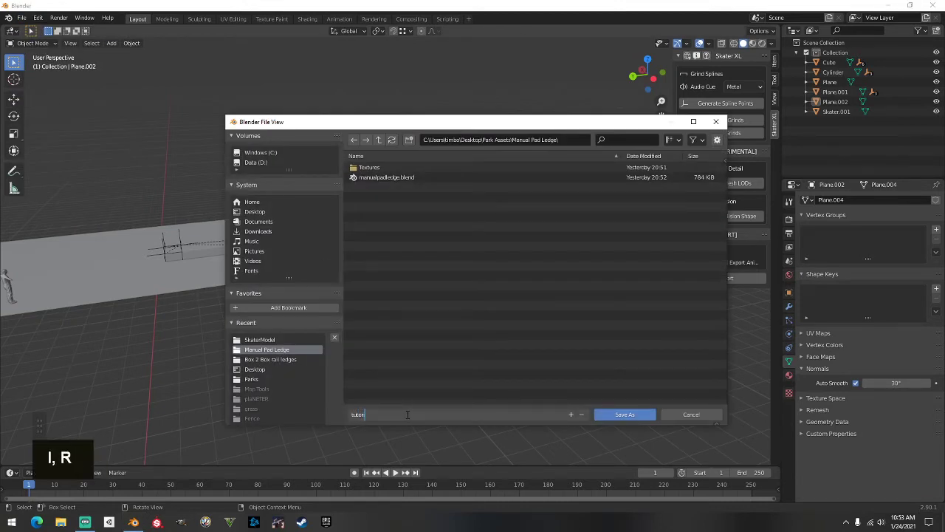
type("s park.blend")
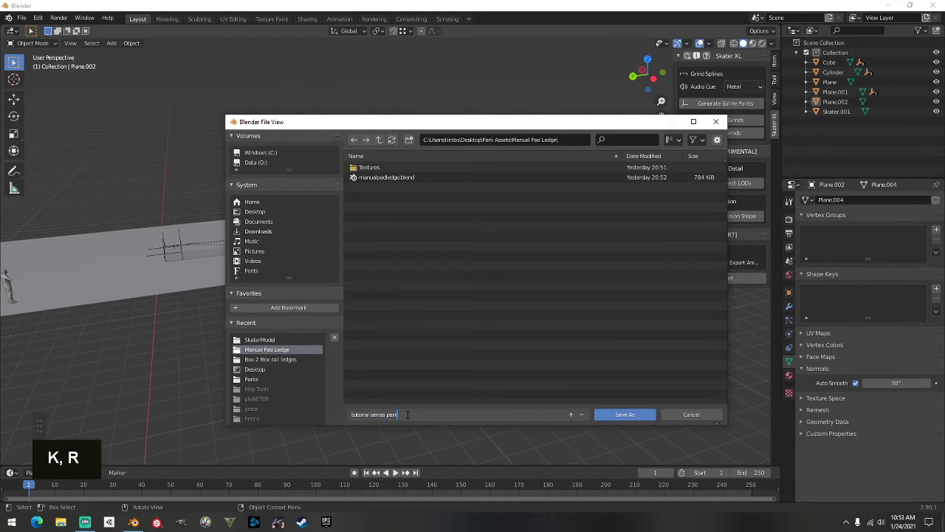
double_click(253, 213)
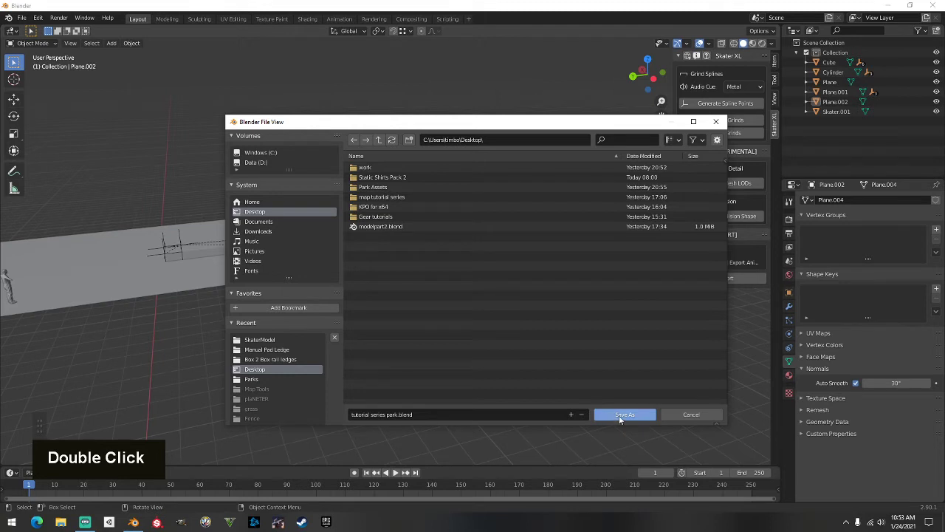
left_click(618, 415)
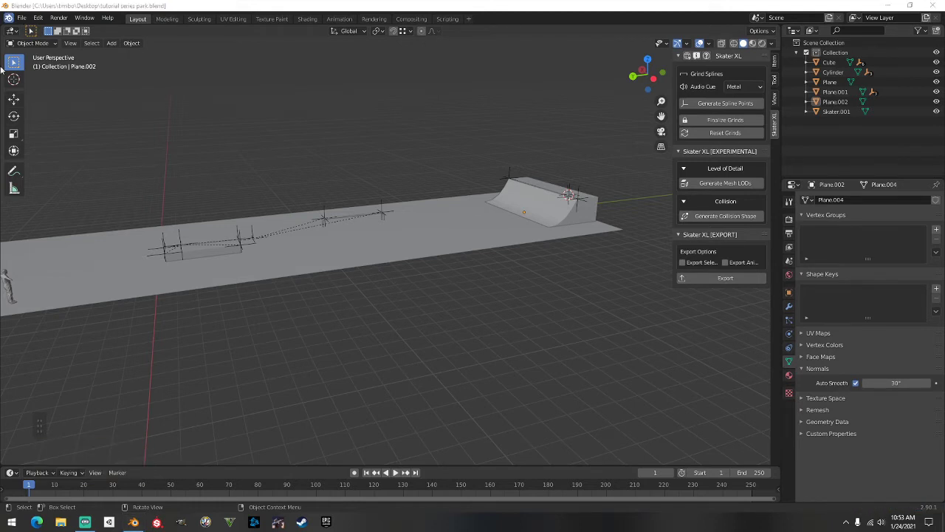
Export the park as tutorial series park.fbx and minimize Blender
left_click(22, 17)
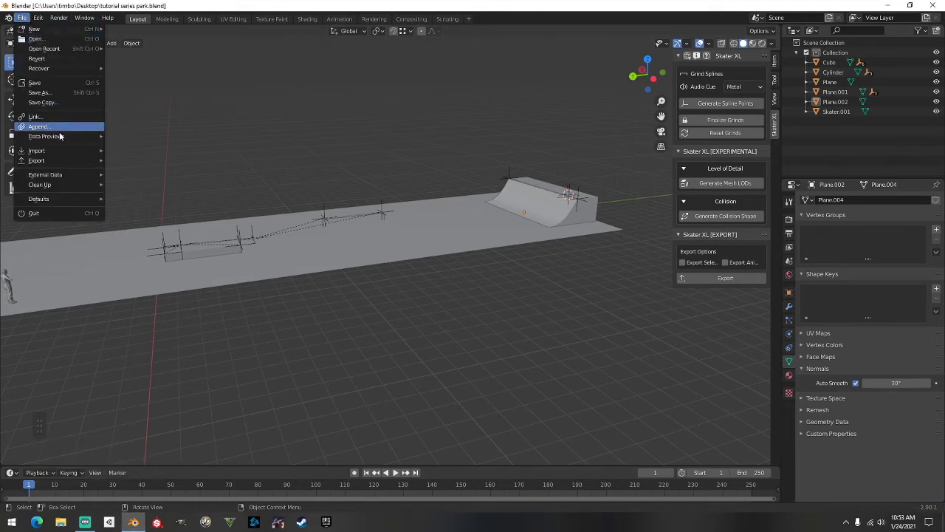
mouse_move(62, 162)
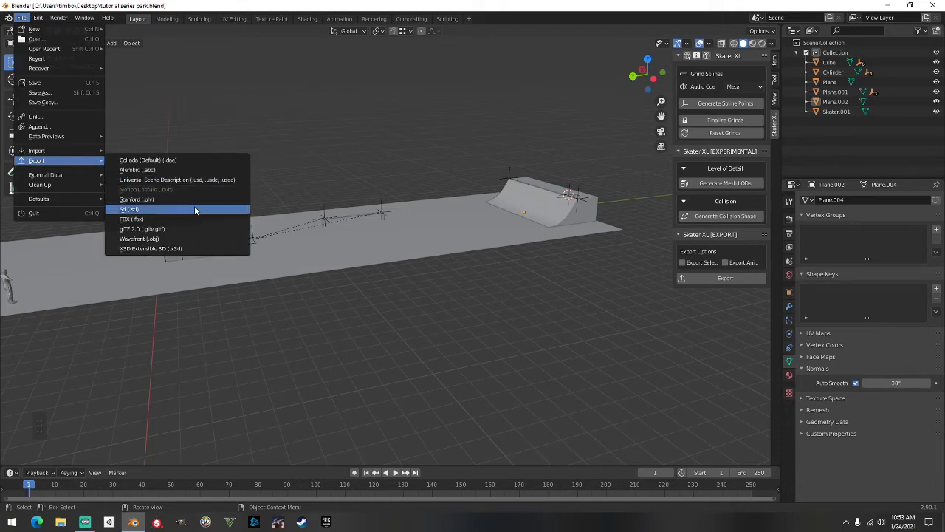
left_click(133, 220)
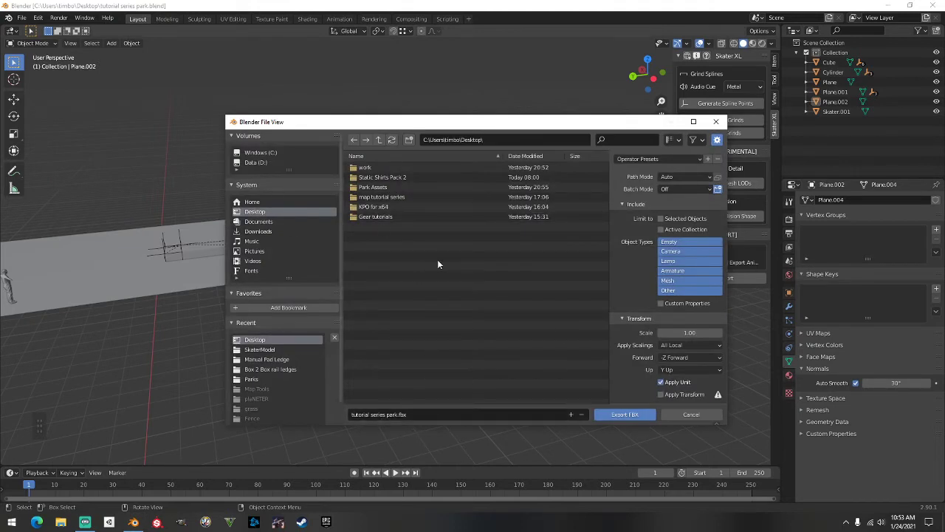
left_click(625, 414)
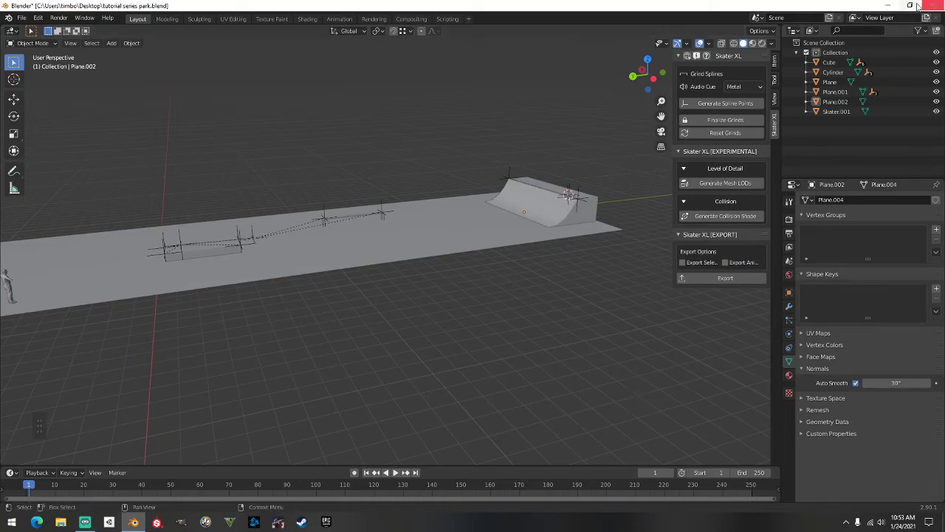
left_click(886, 5)
Place the exported FBX file beside the .blend file on the desktop
left_click_drag(21, 81, 70, 38)
left_click(94, 69)
left_click_drag(93, 69, 118, 75)
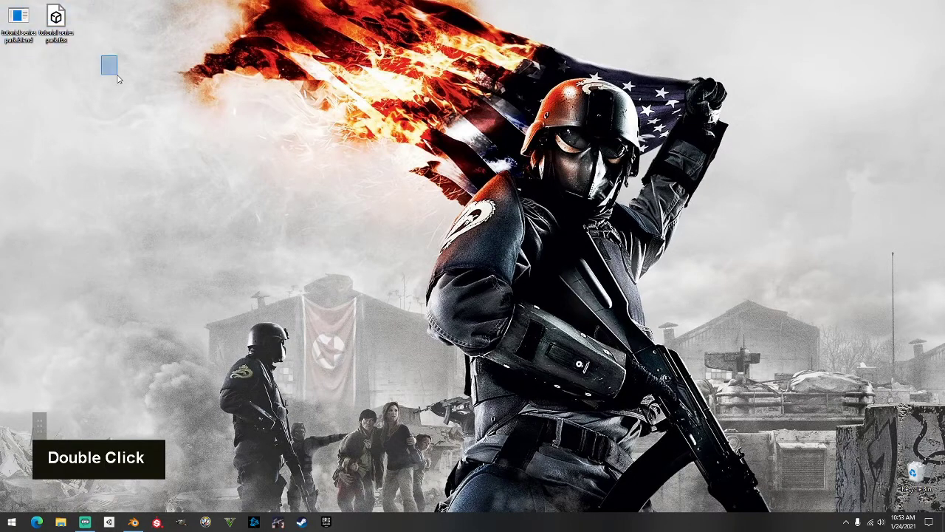
left_click(18, 33)
left_click(107, 123)
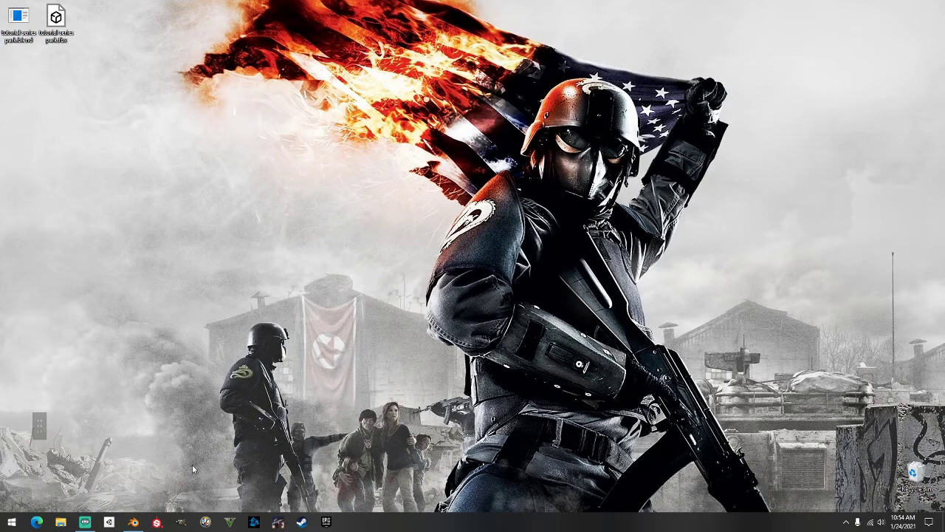
Open Tutorial Series Park from Unity Hub, quitting the layout error and reopening it
left_click(110, 522)
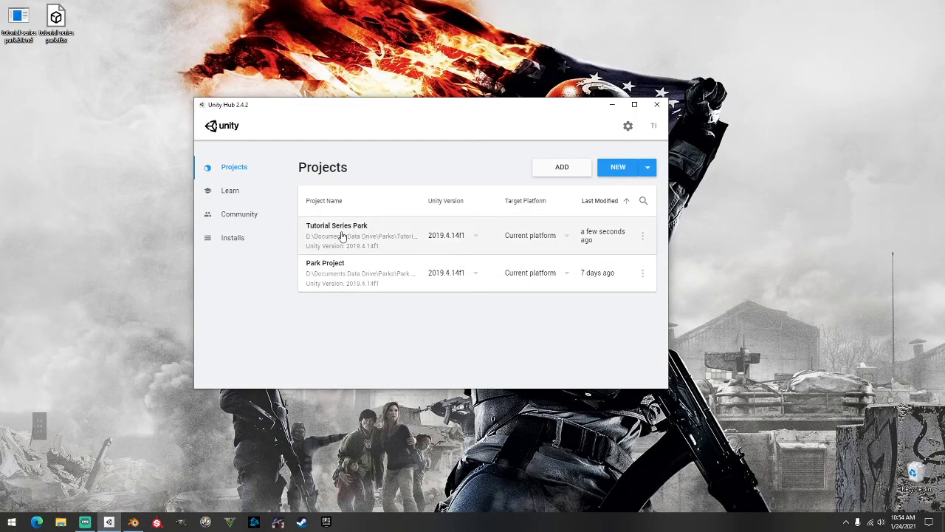
left_click(343, 234)
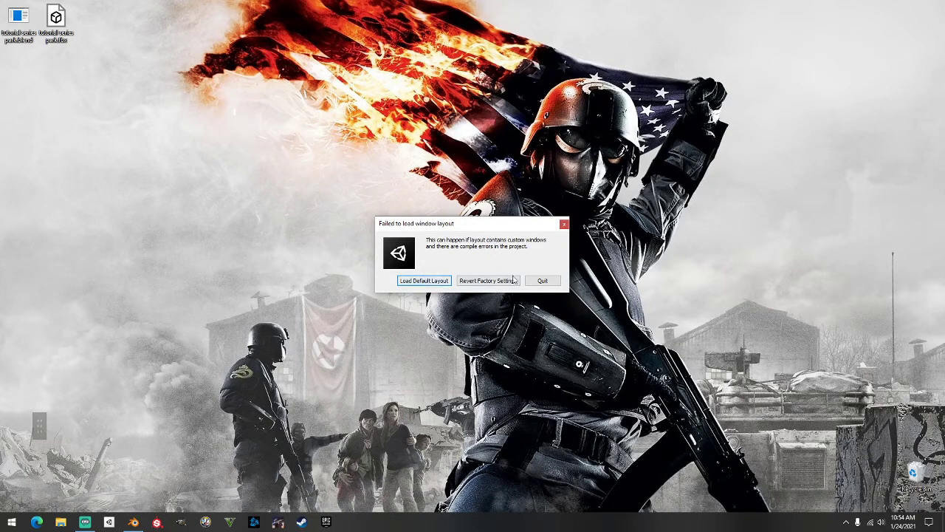
left_click(442, 283)
left_click(542, 280)
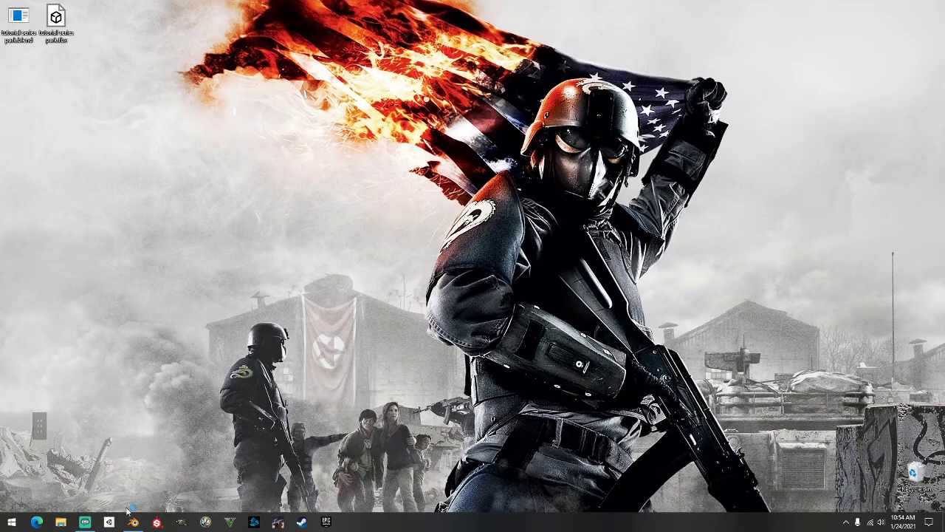
double_click(84, 521)
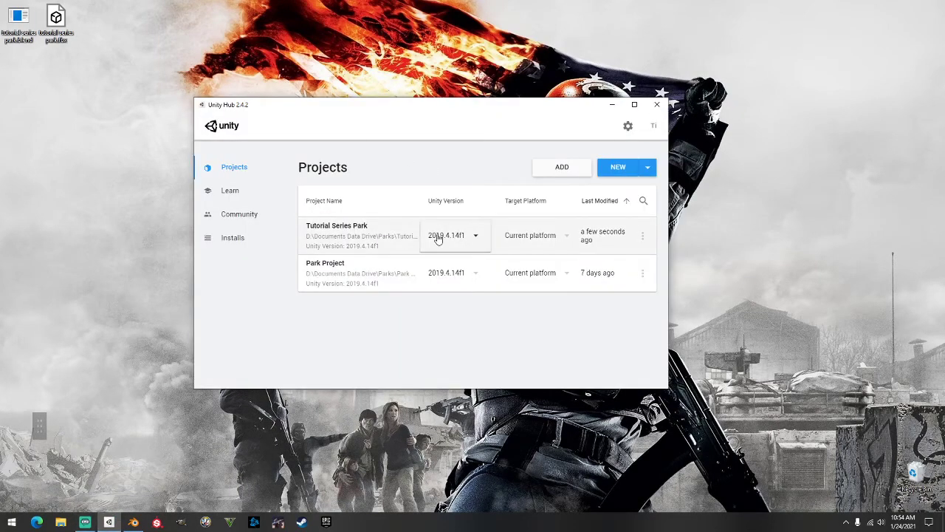
double_click(379, 233)
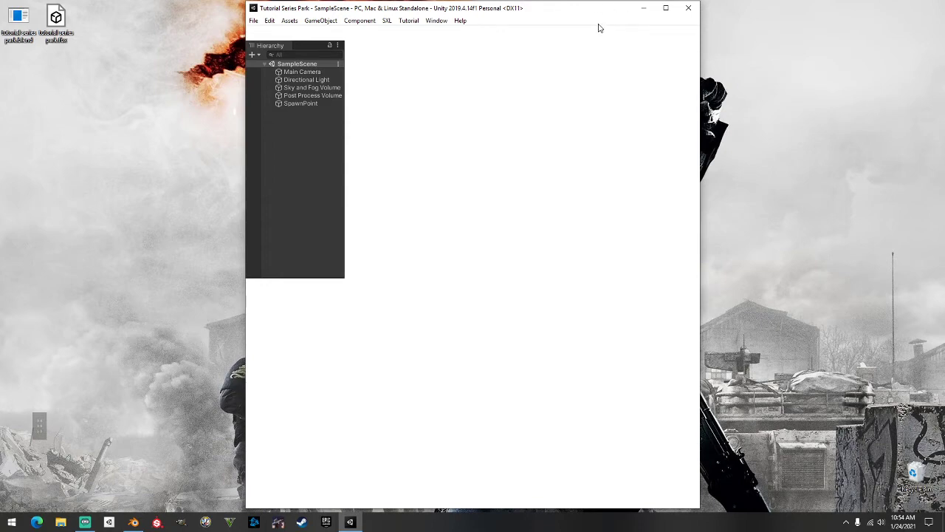
Maximize the editor and inspect Main Camera, Directional Light, both volumes and SpawnPoint
left_click(663, 10)
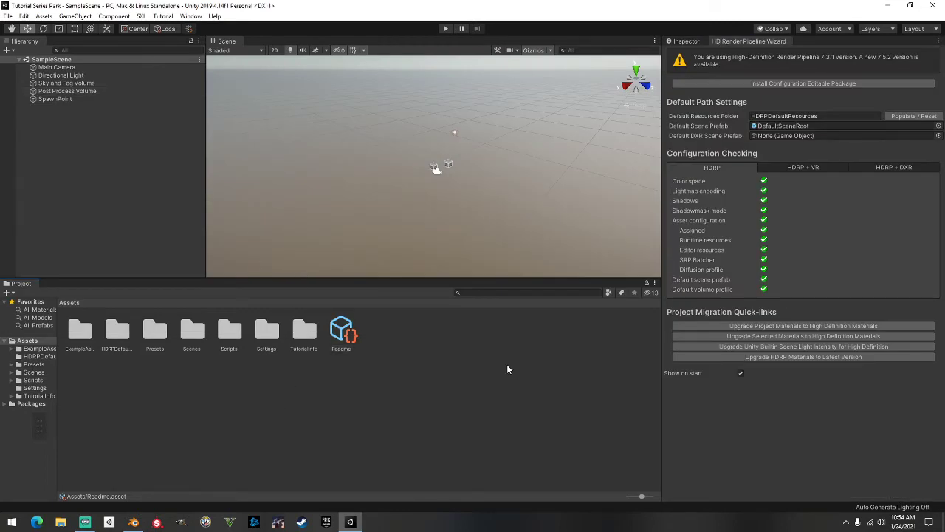
double_click(271, 435)
left_click(59, 67)
left_click(65, 75)
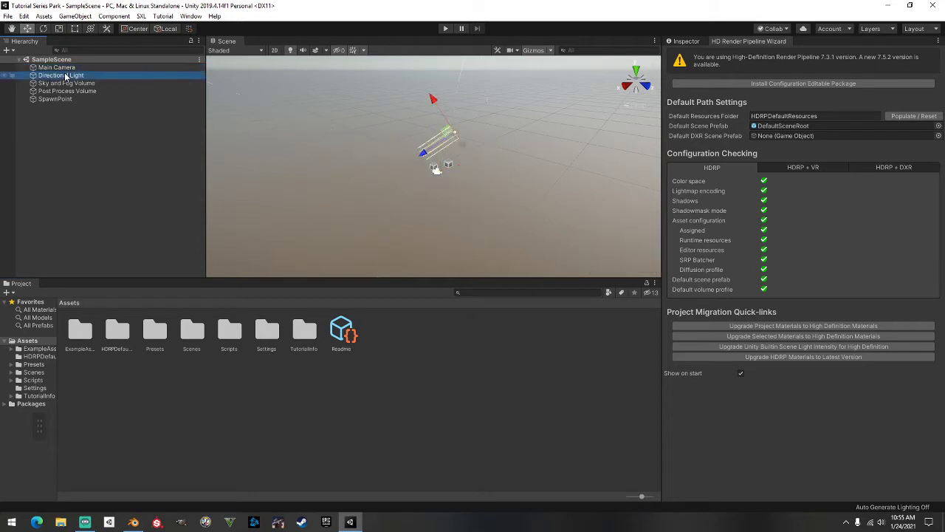
left_click(66, 83)
left_click(68, 91)
left_click(70, 100)
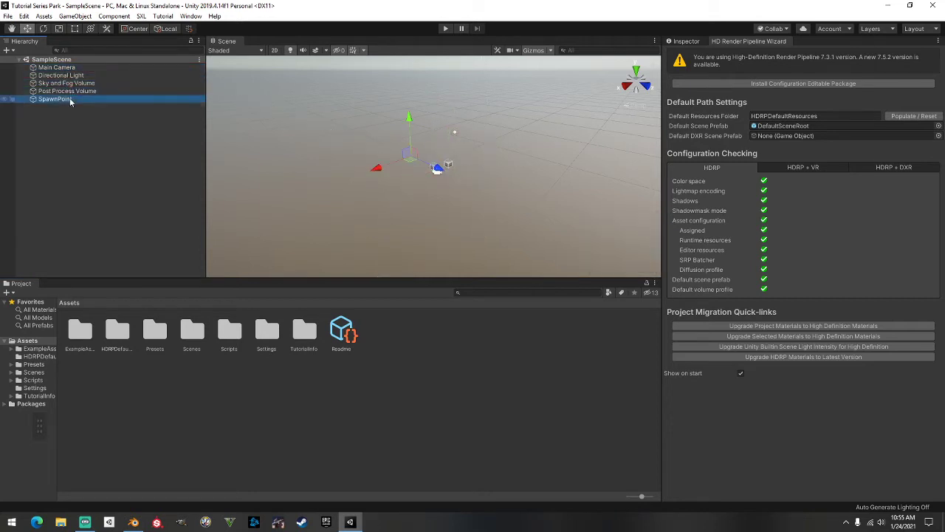
left_click(691, 42)
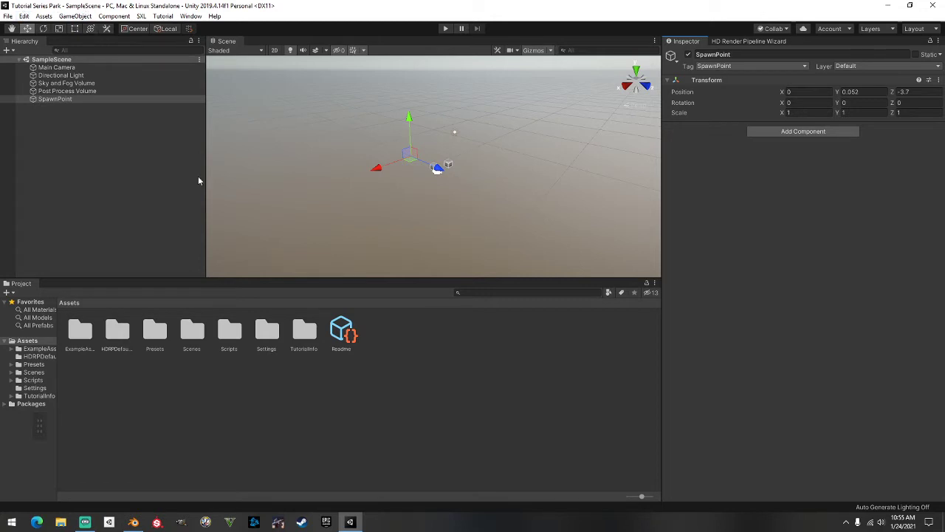
Look around the Scene view, restore the window size and widen the Project folder tree
scroll(326, 197, "down", 1)
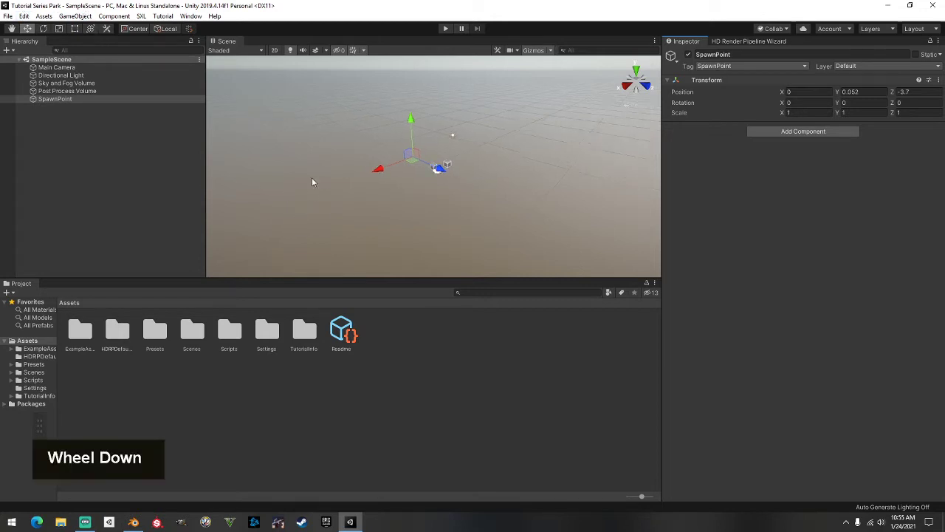
right_click_drag(312, 181, 398, 171)
middle_click_drag(399, 171, 458, 137)
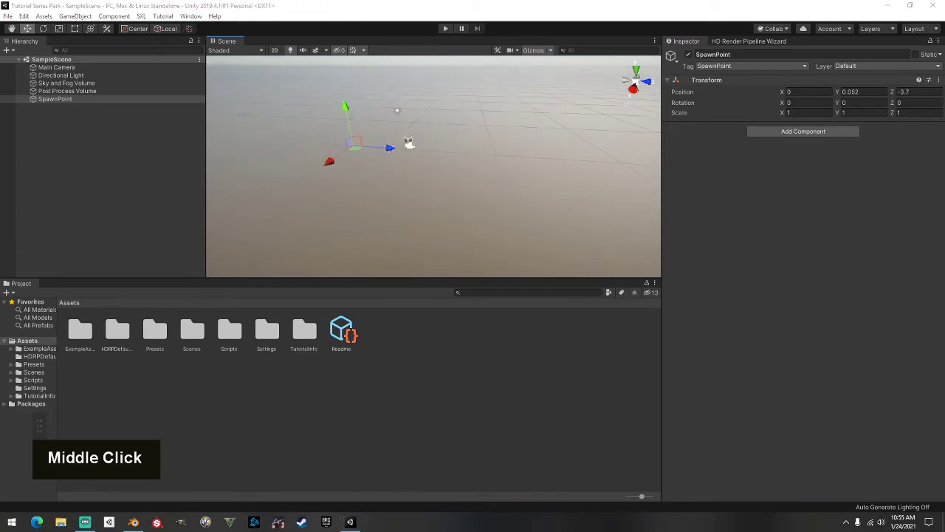
right_click(458, 137)
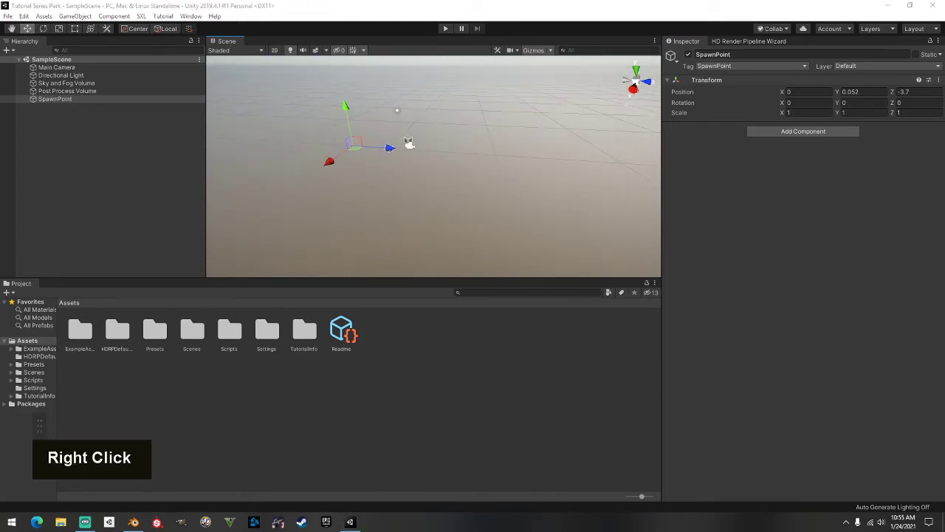
scroll(457, 133, "up", 3)
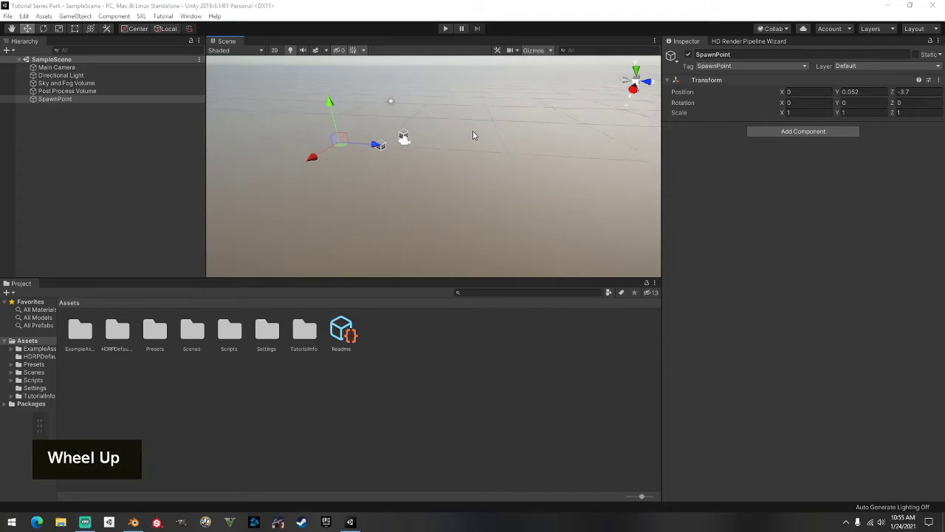
scroll(421, 146, "down", 2)
scroll(425, 147, "down", 1)
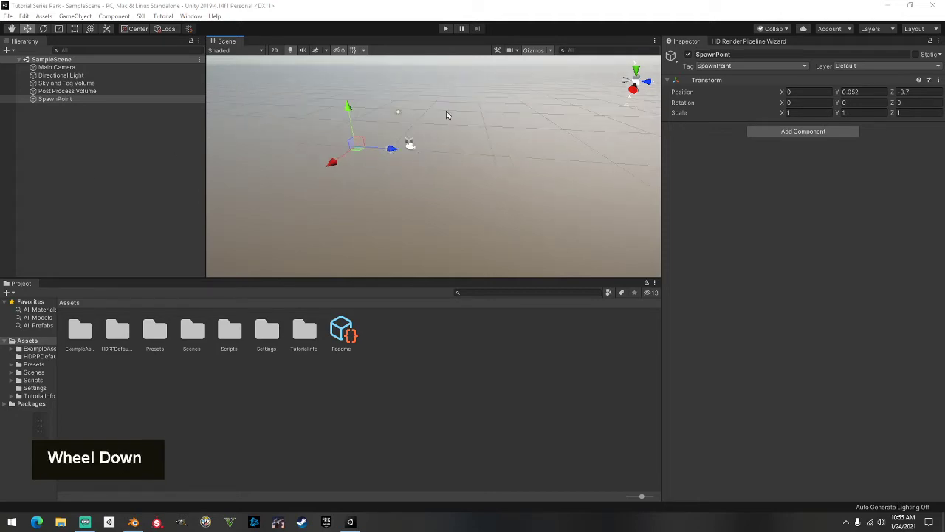
double_click(317, 8)
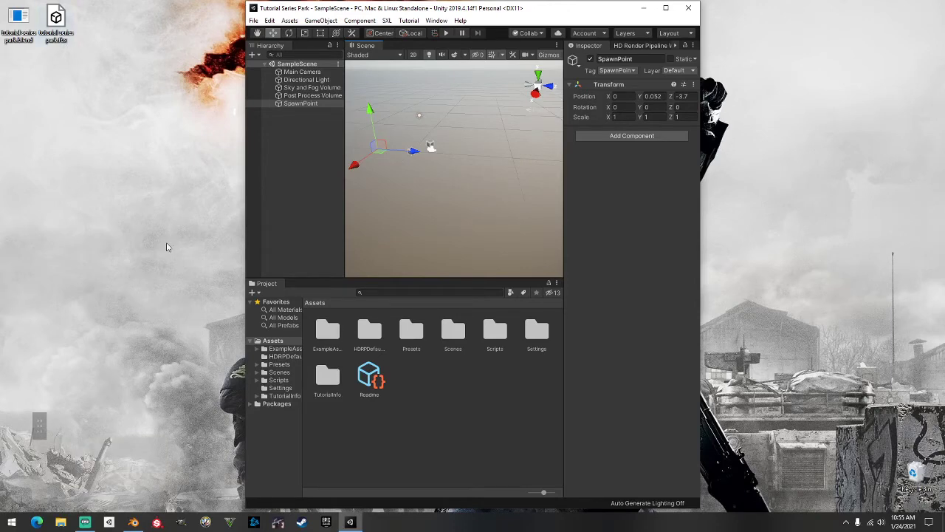
left_click_drag(303, 326, 339, 330)
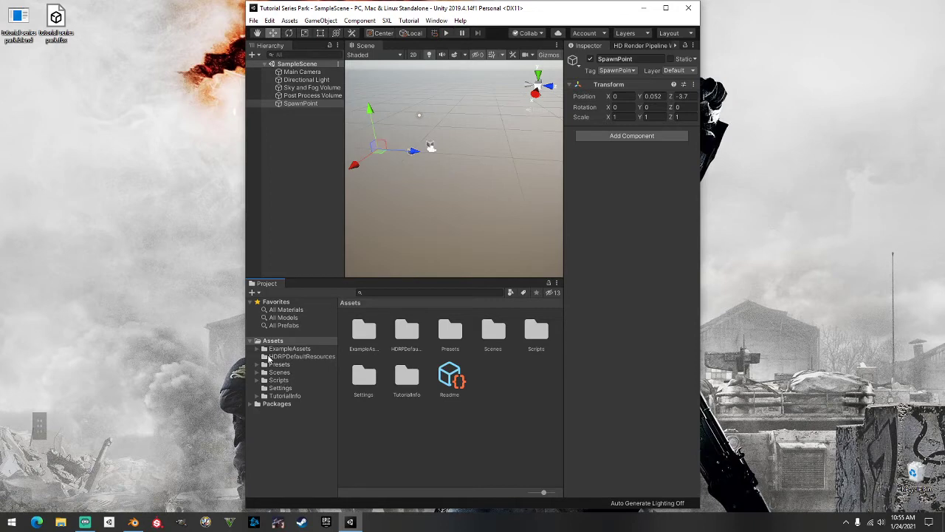
left_click(406, 423)
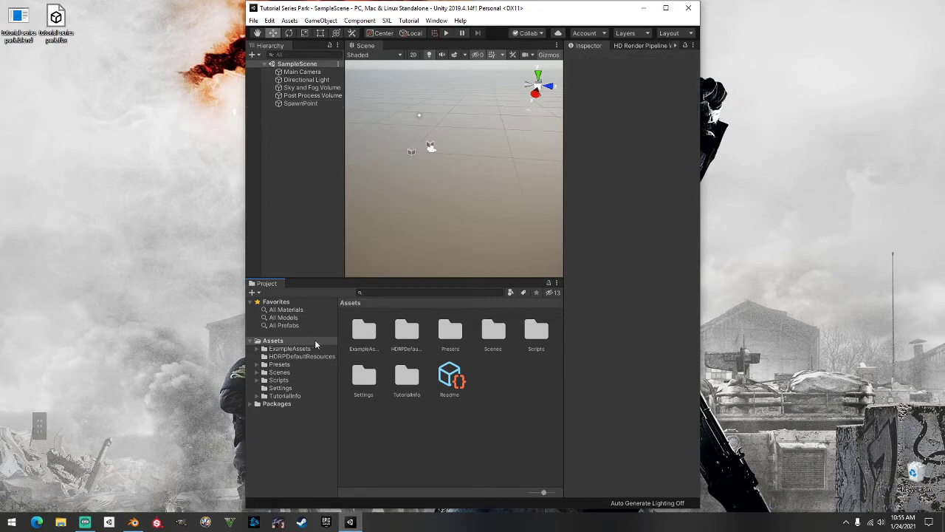
Create a new folder named Models in Assets and open it
right_click(437, 442)
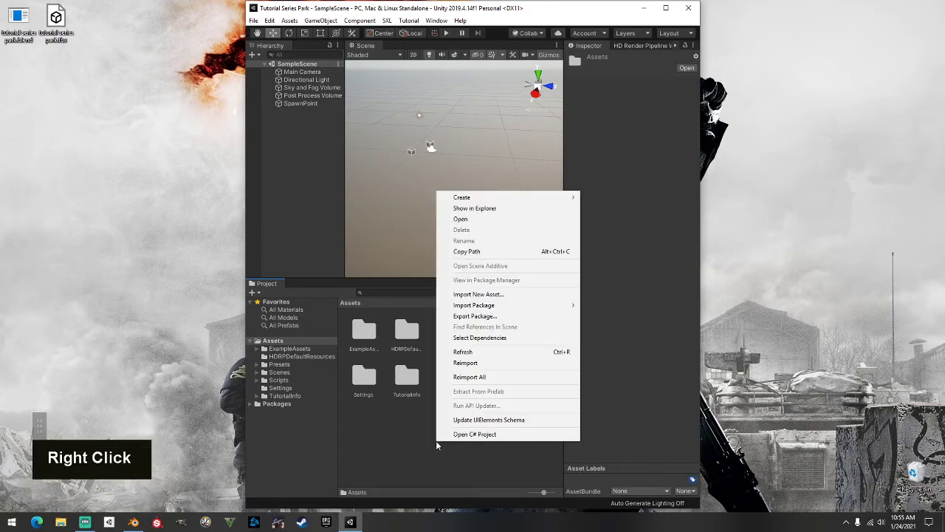
mouse_move(548, 198)
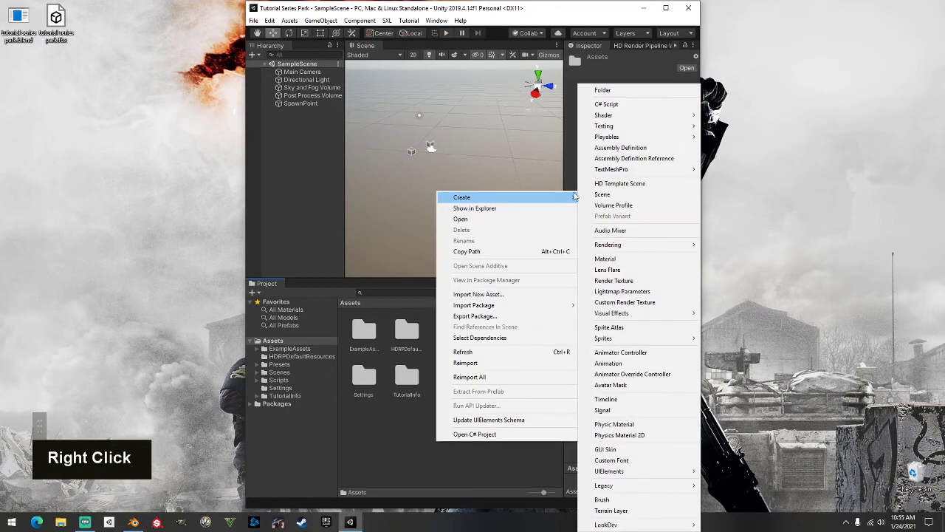
left_click(646, 90)
type("Models")
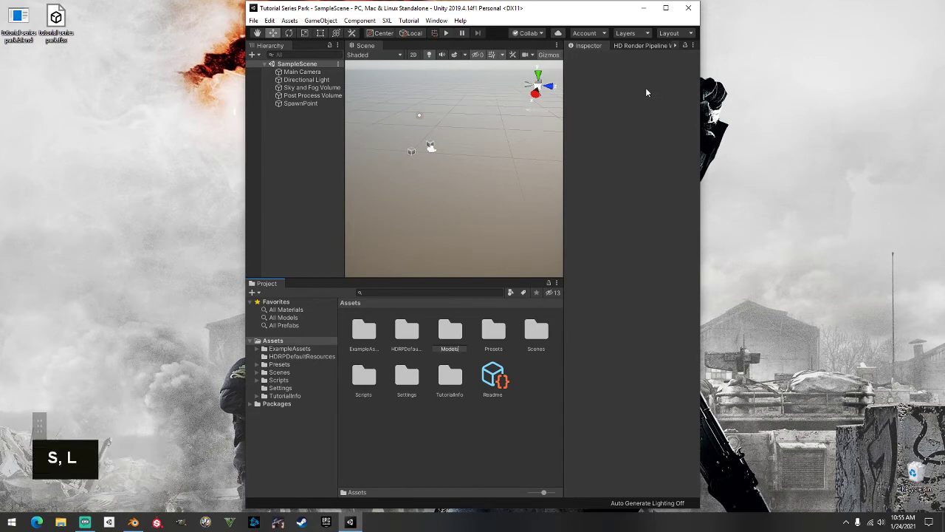
key("Return")
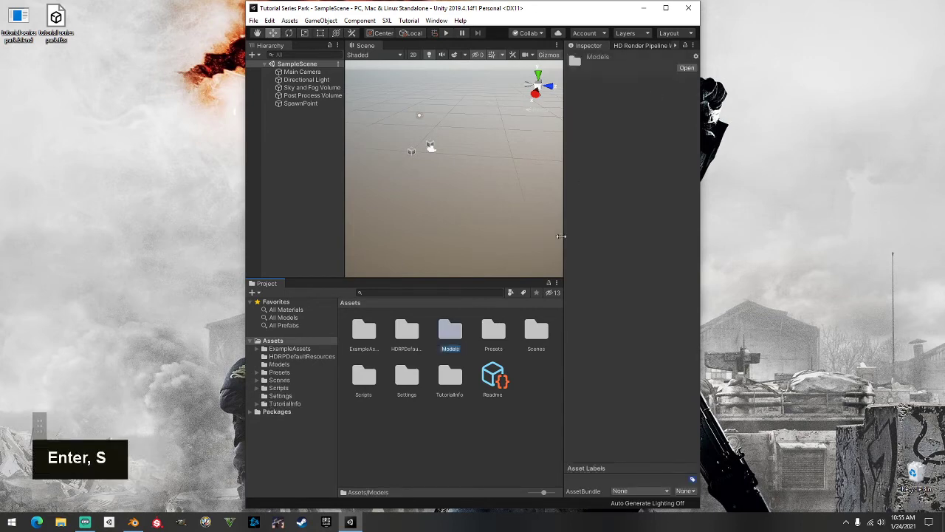
double_click(450, 332)
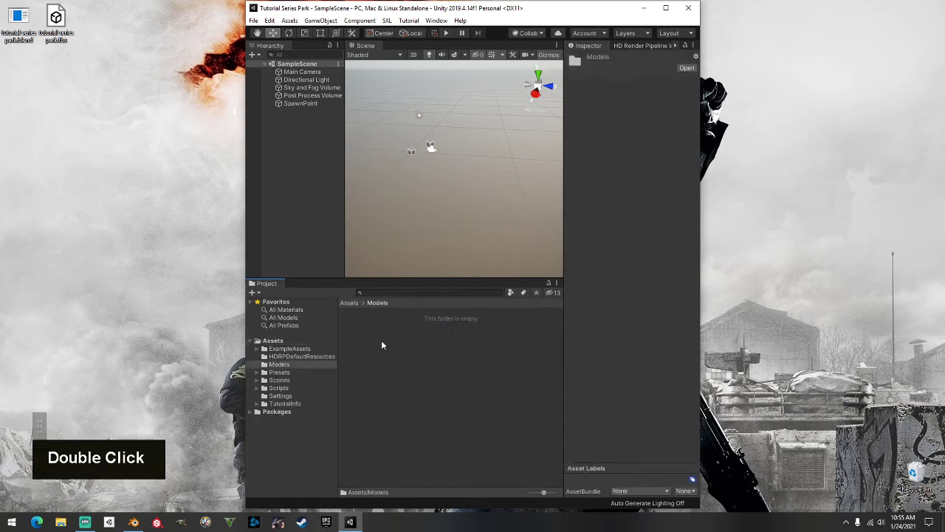
Create a Textures subfolder inside the Models folder
right_click(358, 338)
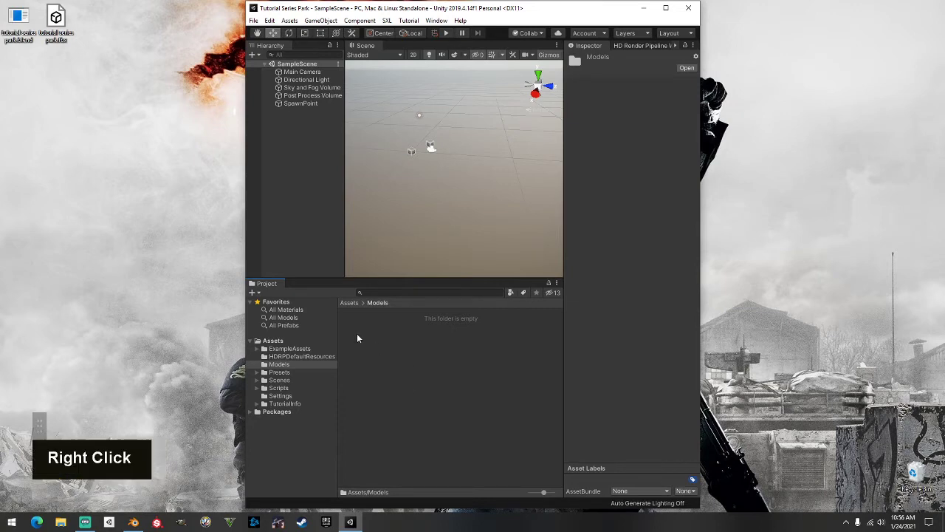
mouse_move(487, 91)
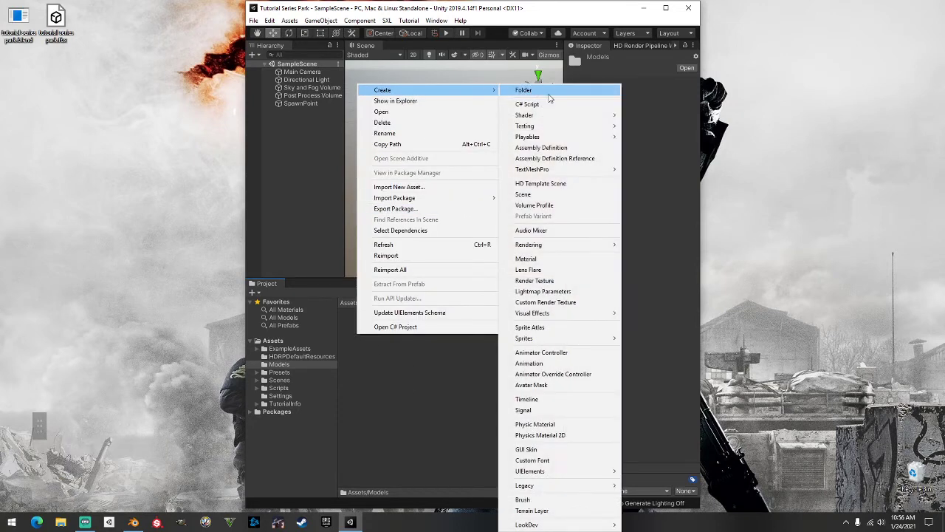
left_click(550, 95)
type("Text")
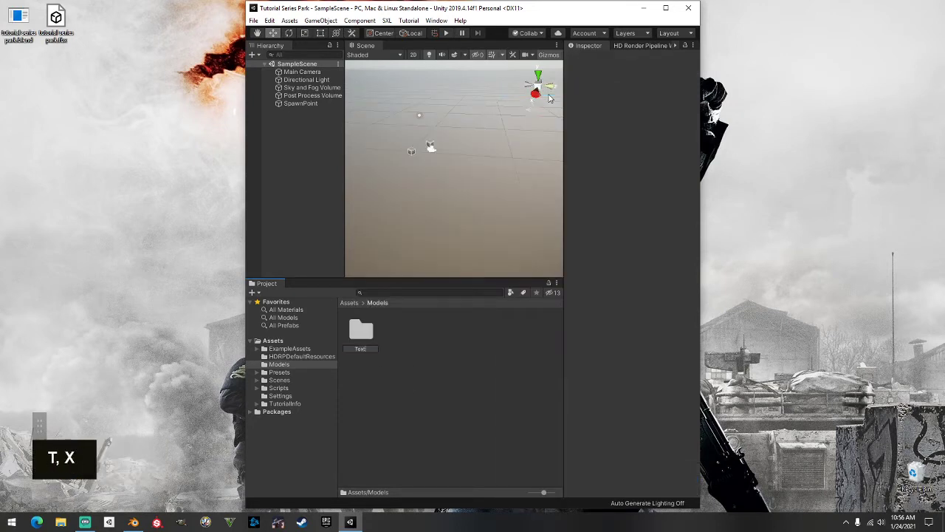
type("ures")
key("Return")
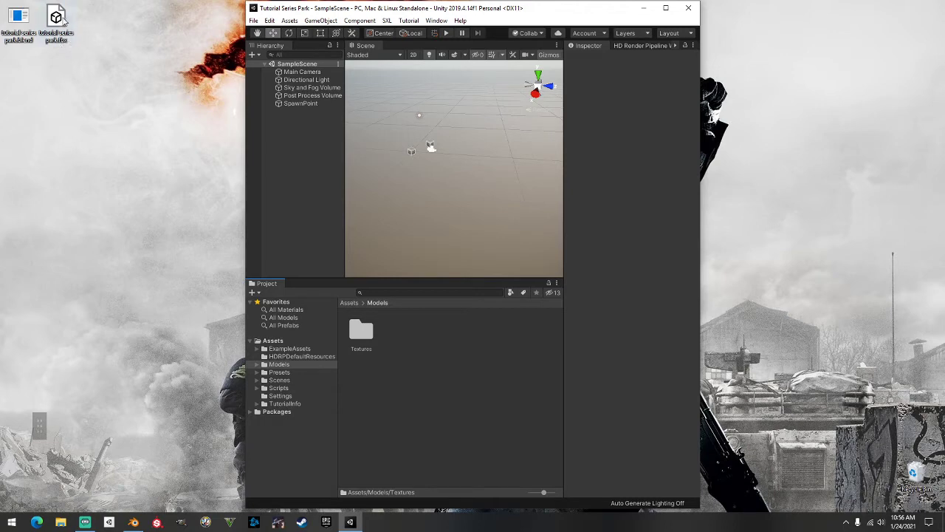
Import the park FBX into Models and drag the park model into the Scene view
left_click_drag(57, 20, 414, 337)
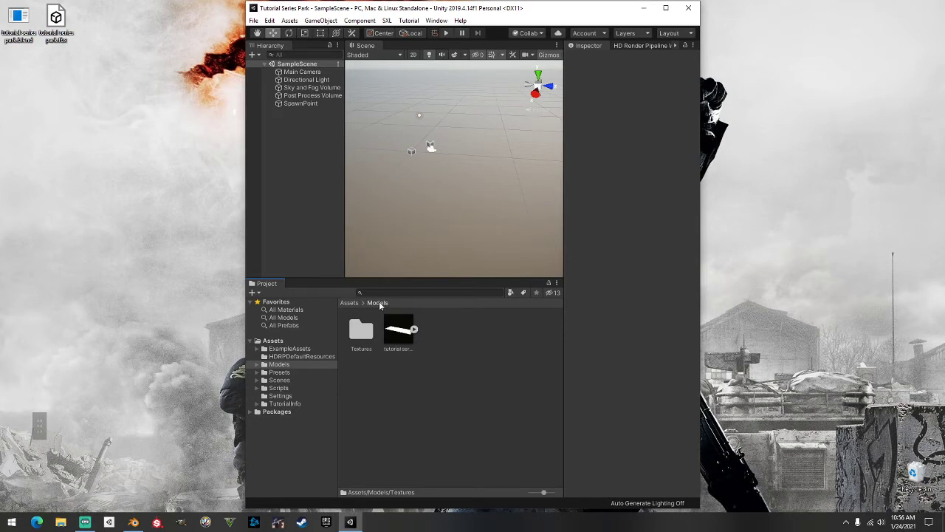
left_click(667, 8)
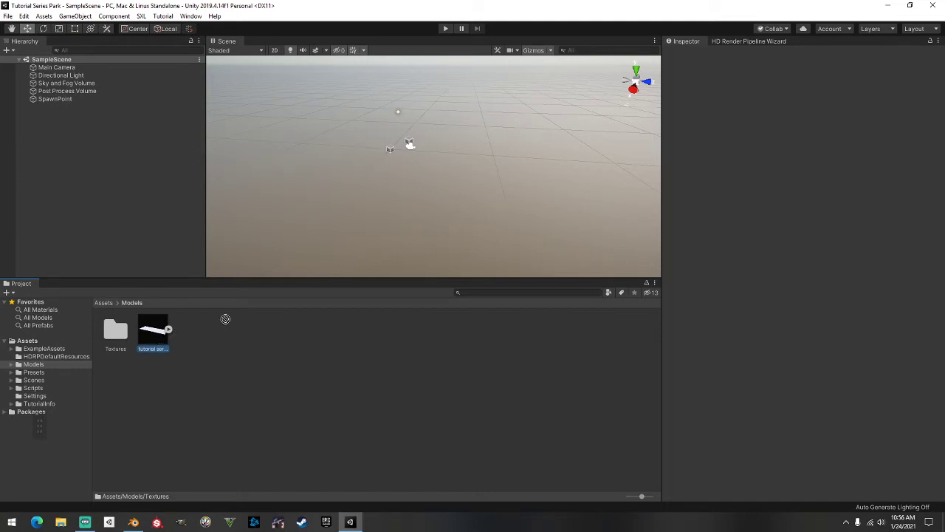
left_click_drag(226, 318, 396, 135)
scroll(396, 135, "down", 8)
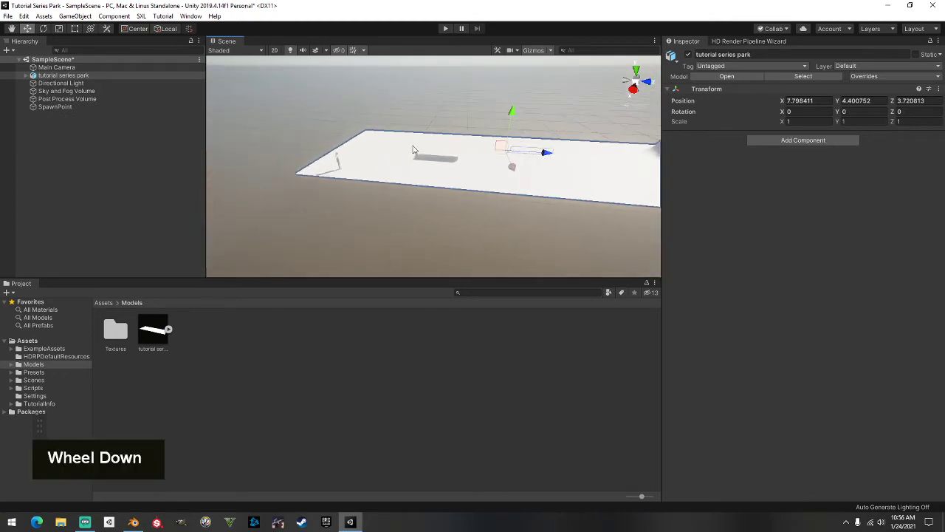
middle_click_drag(473, 190, 417, 190)
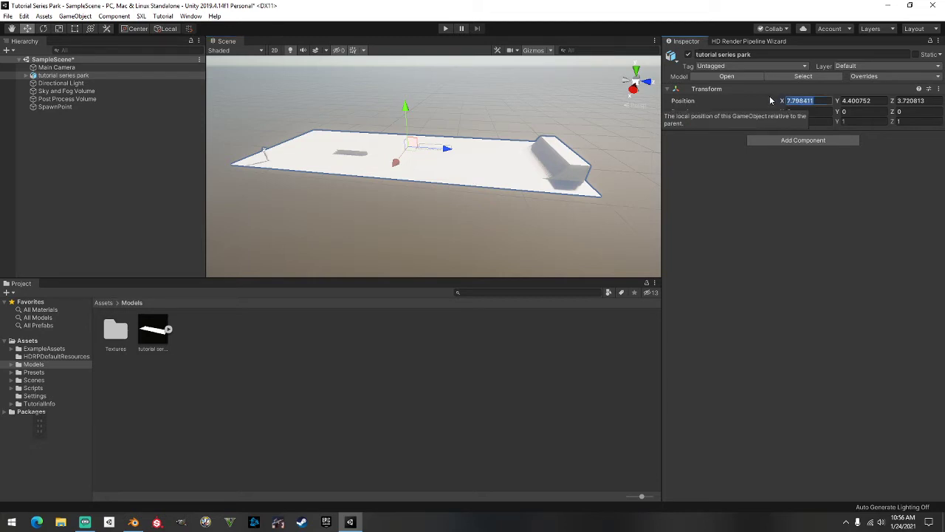
Set the skate park's position to 0, 0, 0
type("0")
key("Tab")
type("0")
key("Tab")
type("0")
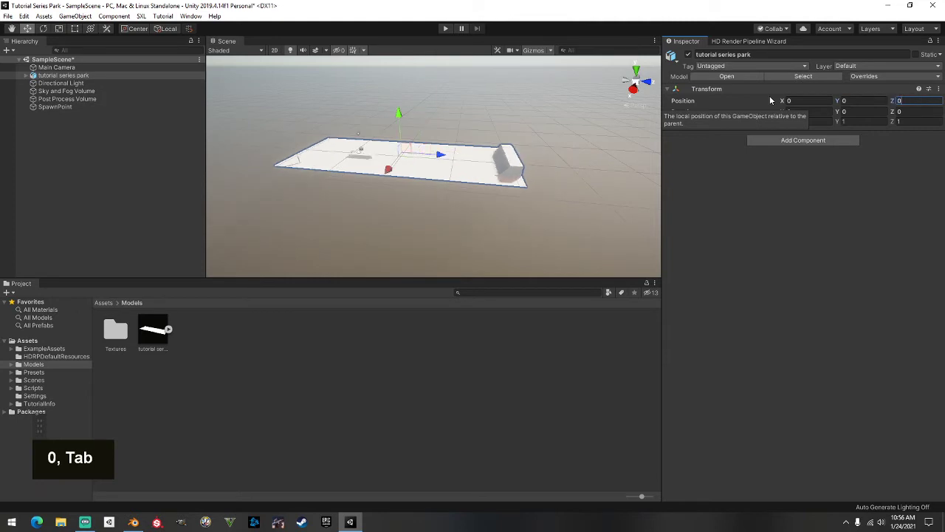
left_click(432, 212)
scroll(432, 212, "up", 5)
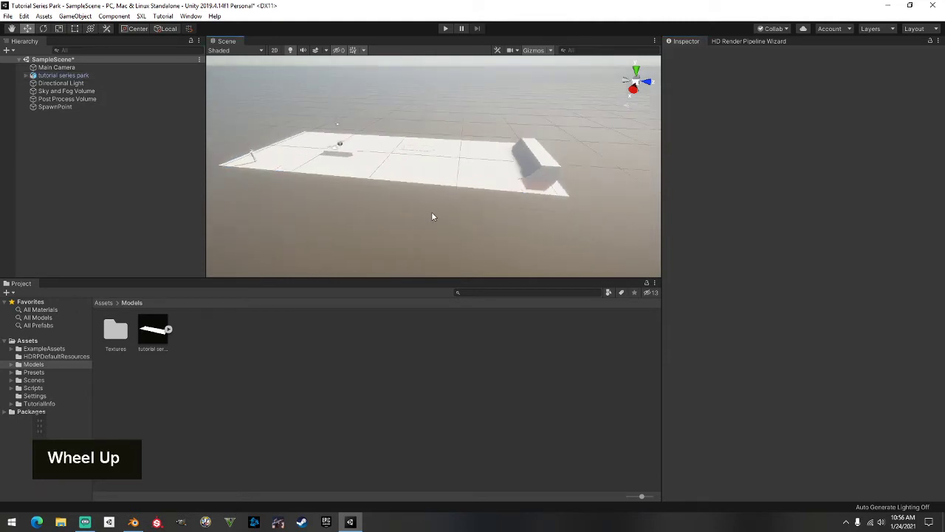
right_click_drag(431, 216, 441, 172)
scroll(500, 187, "down", 3)
middle_click_drag(500, 187, 546, 146)
scroll(546, 155, "down", 3)
right_click_drag(546, 159, 390, 174)
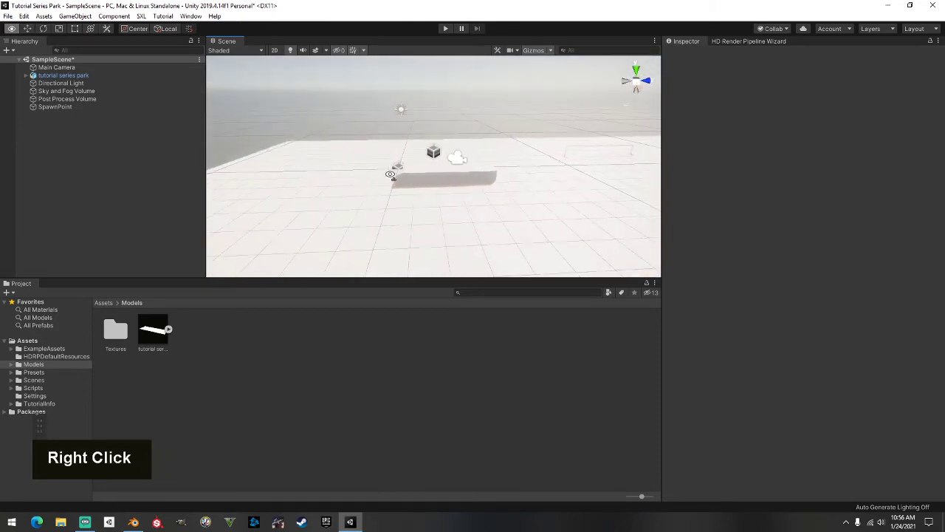
Select the SpawnPoint and zero its position
left_click(63, 108)
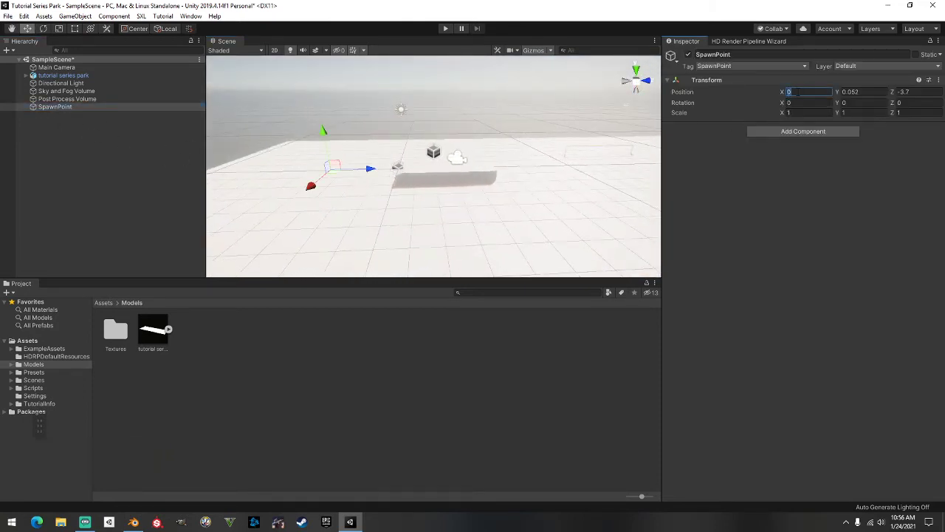
key("Tab")
type("0")
key("Tab")
type("0")
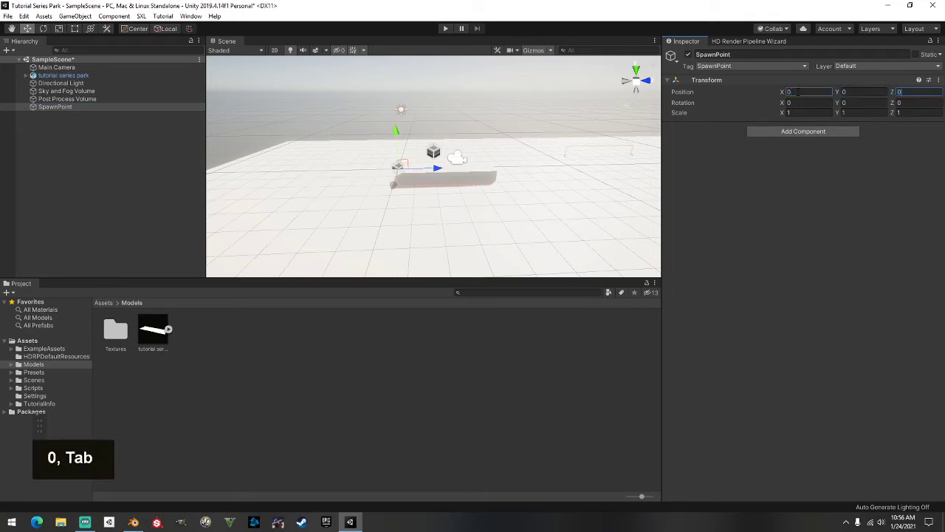
Raise the SpawnPoint with the move gizmo onto the platform at -1.56, 0.15, -7.49
scroll(526, 187, "up", 2)
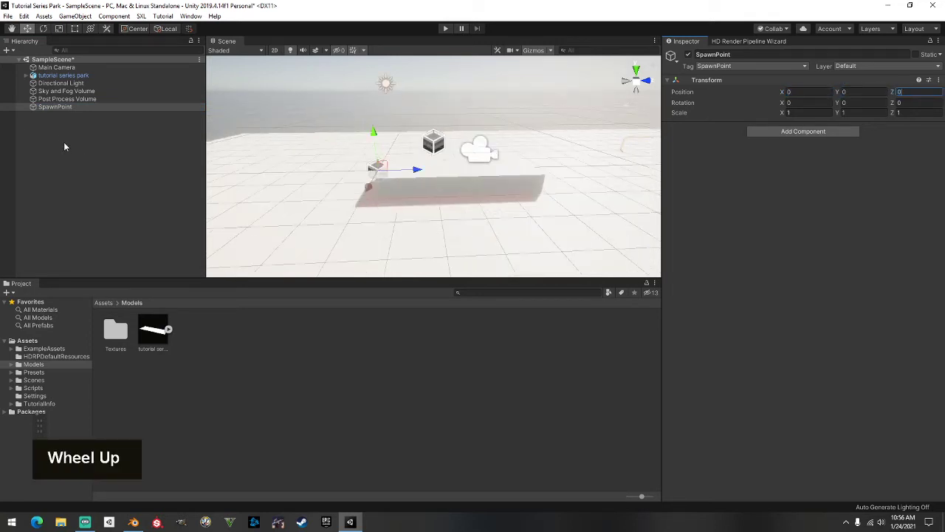
right_click_drag(404, 179, 501, 203)
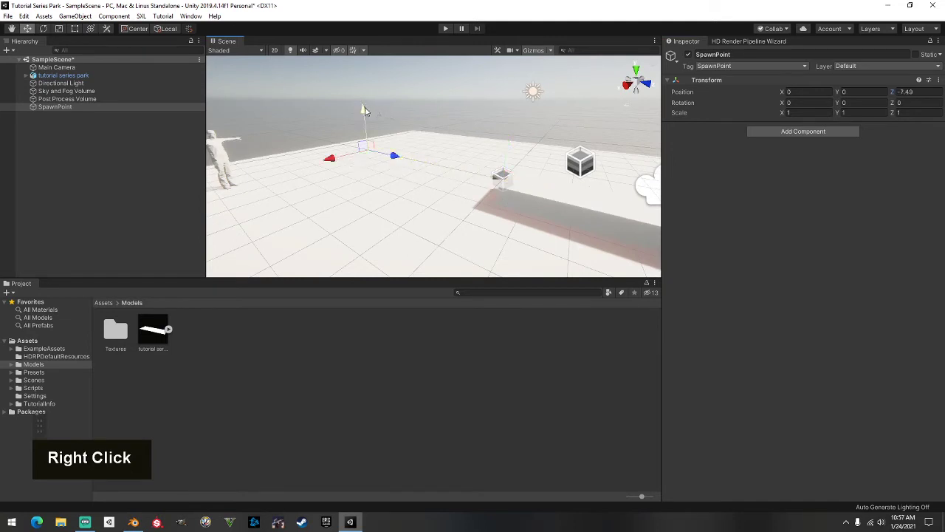
left_click_drag(363, 111, 362, 107)
middle_click_drag(317, 163, 503, 203)
right_click_drag(502, 203, 633, 209)
middle_click_drag(496, 197, 598, 212)
scroll(599, 211, "up", 1)
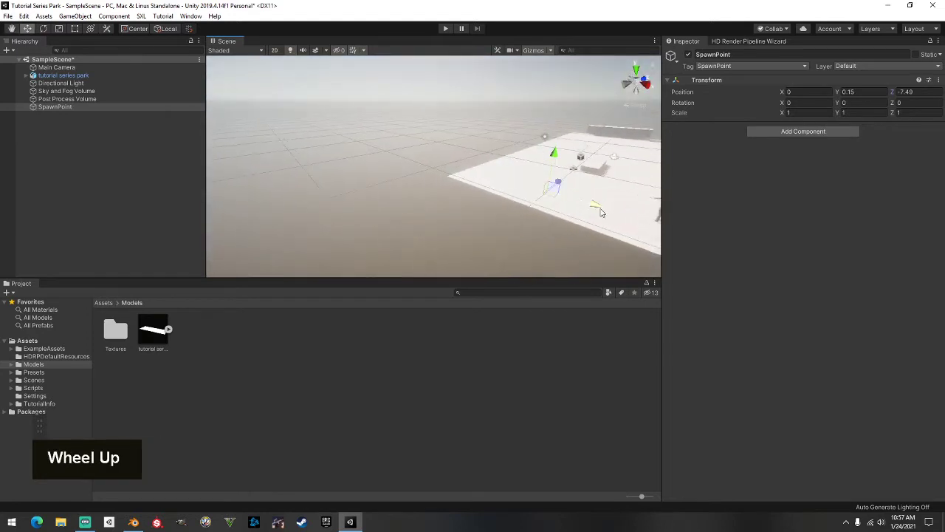
right_click_drag(598, 211, 620, 226)
middle_click_drag(536, 212, 581, 229)
scroll(569, 200, "up", 2)
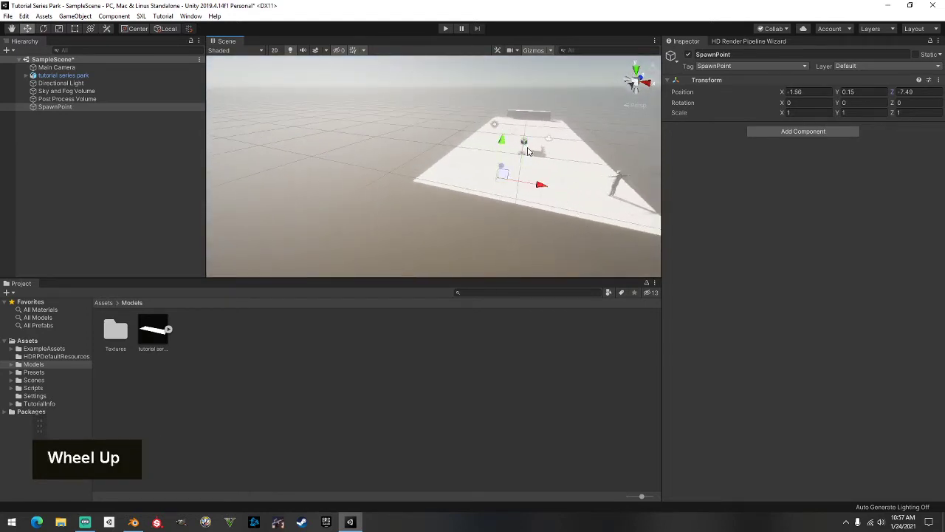
right_click_drag(372, 168, 325, 188)
scroll(502, 177, "up", 6)
middle_click_drag(325, 188, 178, 227)
Orbit and zoom around the platform to check the SpawnPoint sits on the park surface
scroll(374, 209, "down", 3)
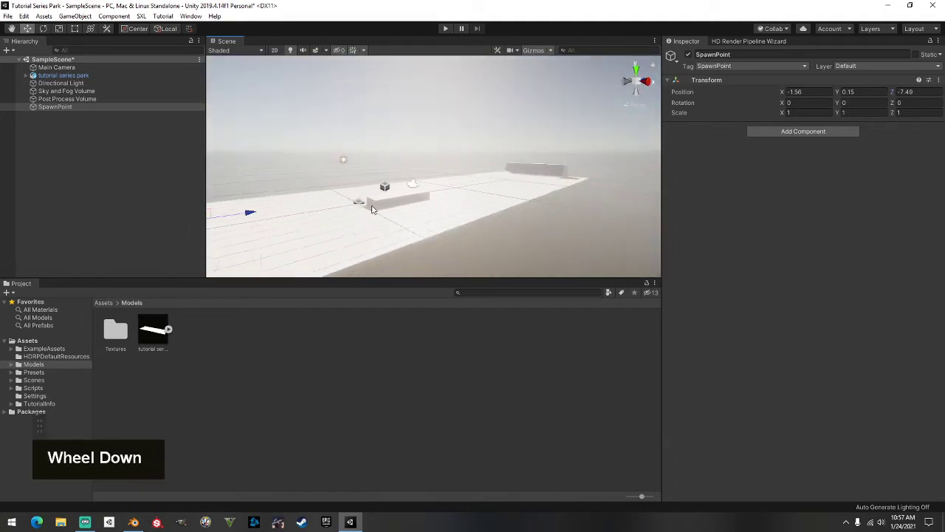
right_click_drag(473, 189, 380, 209)
middle_click_drag(381, 209, 186, 249)
right_click_drag(447, 160, 562, 153)
scroll(420, 184, "up", 1)
scroll(374, 149, "up", 3)
scroll(584, 192, "down", 2)
scroll(584, 192, "down", 2)
scroll(433, 152, "up", 2)
scroll(460, 168, "down", 2)
scroll(460, 172, "down", 2)
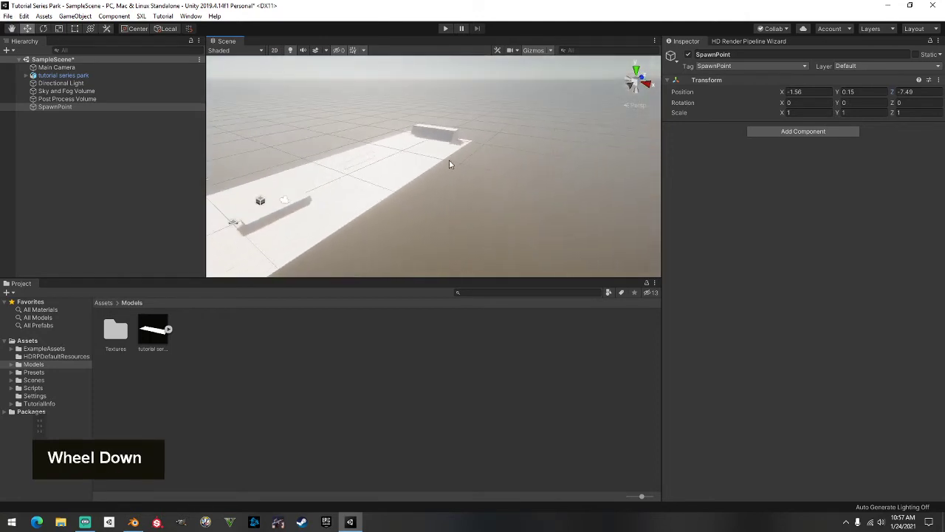
right_click_drag(449, 162, 379, 167)
scroll(275, 144, "up", 3)
scroll(500, 163, "up", 2)
scroll(500, 164, "up", 2)
scroll(381, 167, "down", 2)
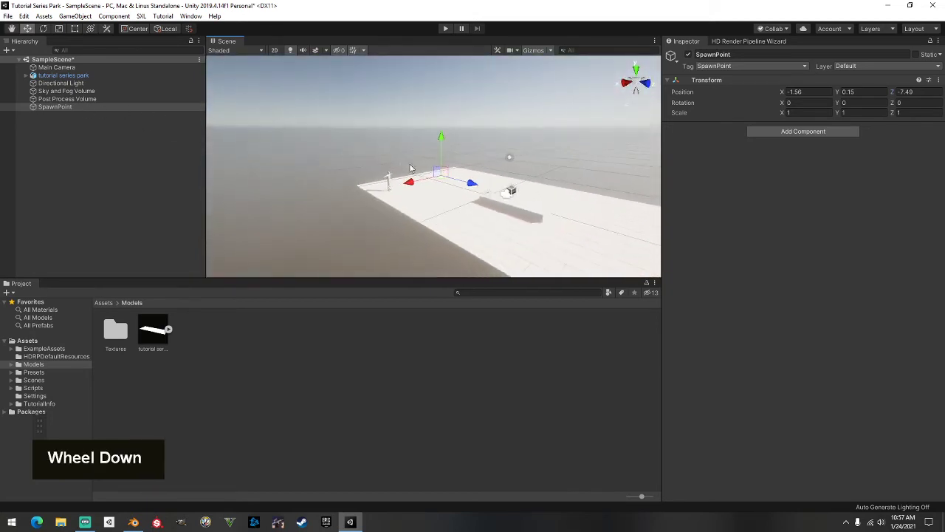
middle_click_drag(404, 164, 301, 121)
scroll(397, 144, "down", 1)
scroll(397, 144, "down", 2)
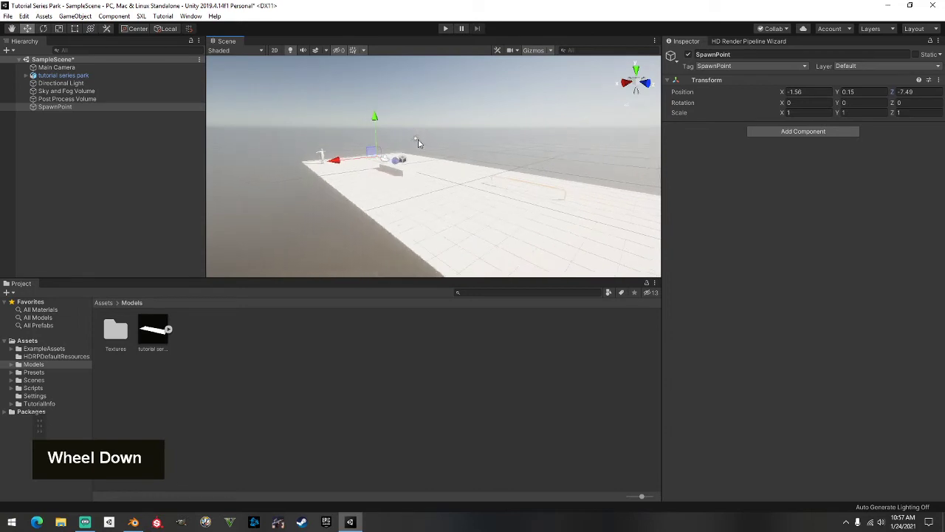
right_click_drag(418, 144, 466, 175)
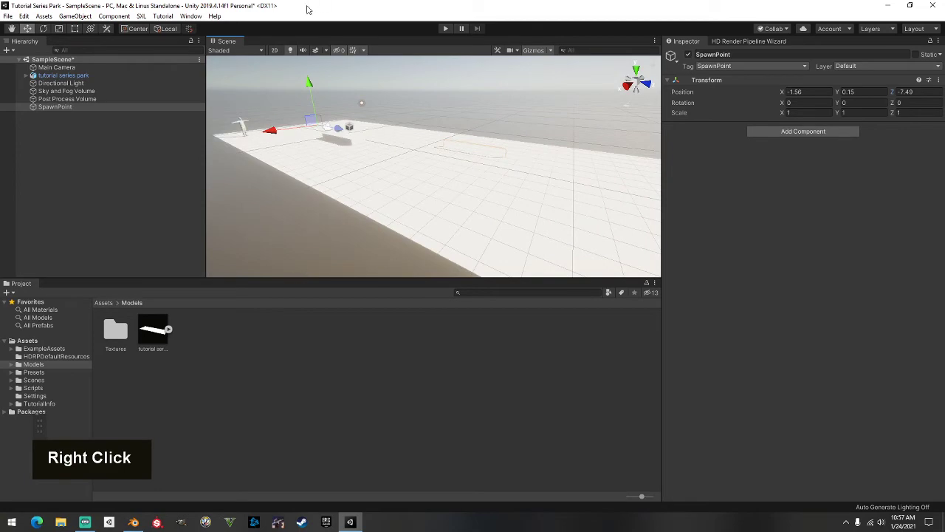
double_click(308, 10)
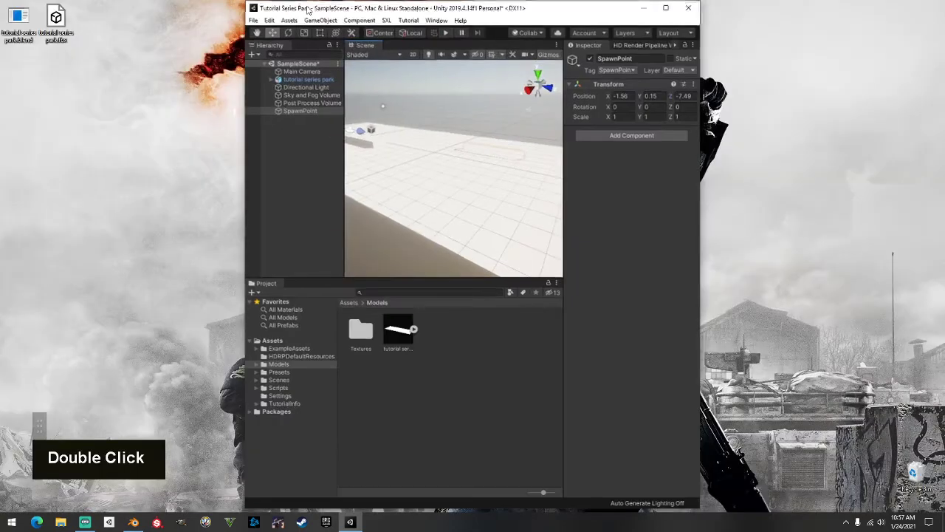
Search Google Images in Edge for 'concrete seamless texture'
left_click(40, 519)
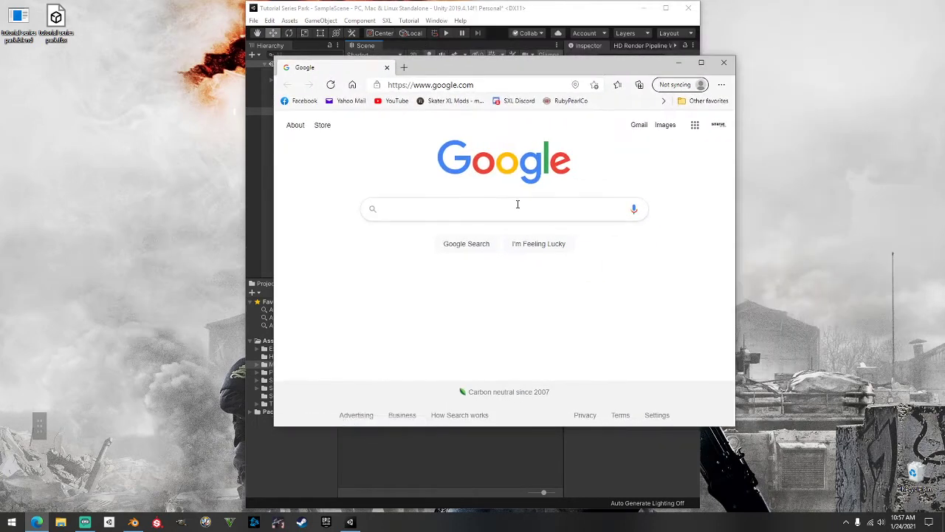
left_click(510, 207)
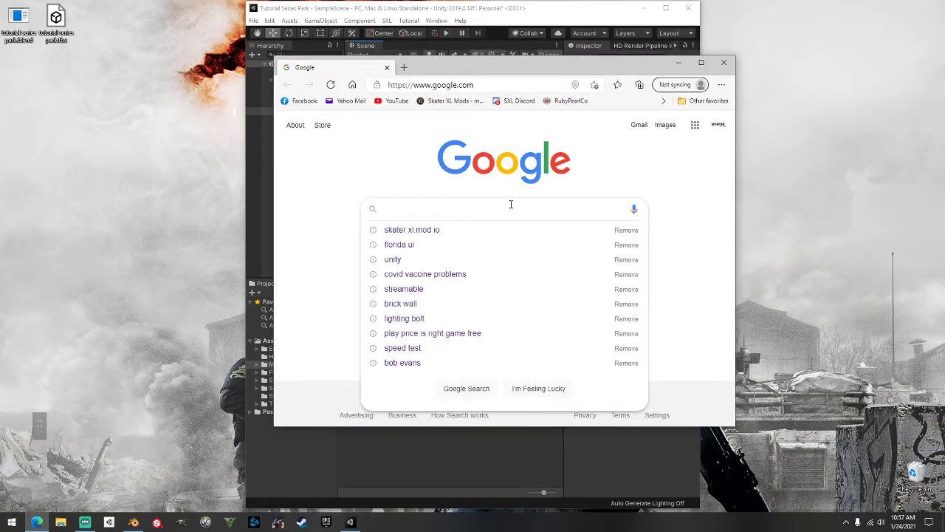
type("conc")
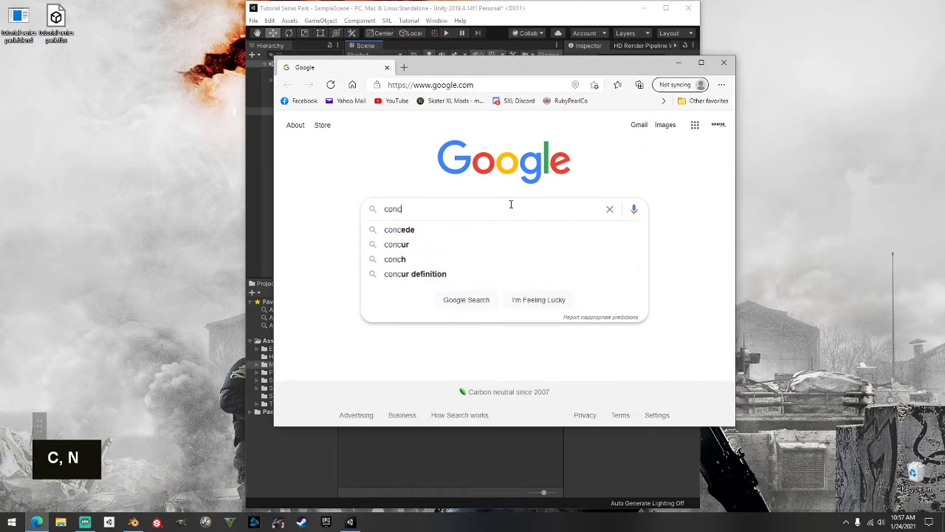
type("rete seamless texture")
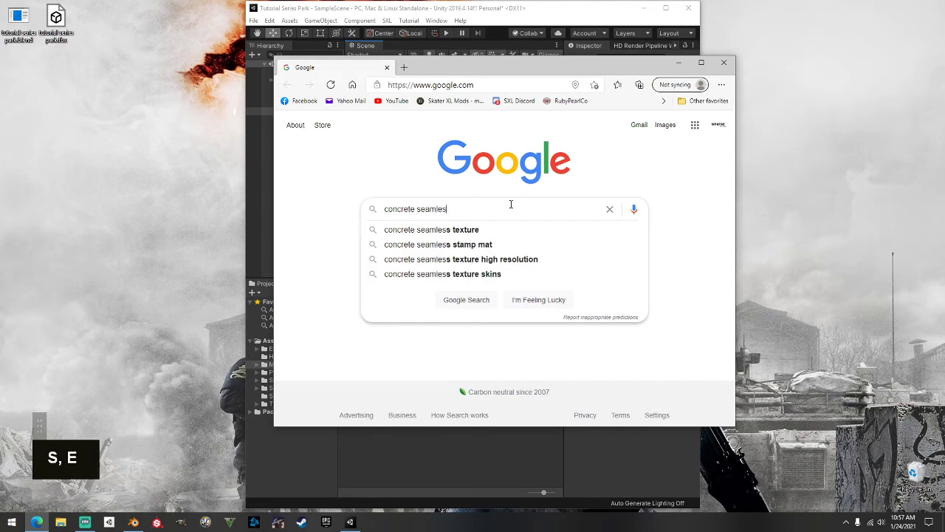
key("Return")
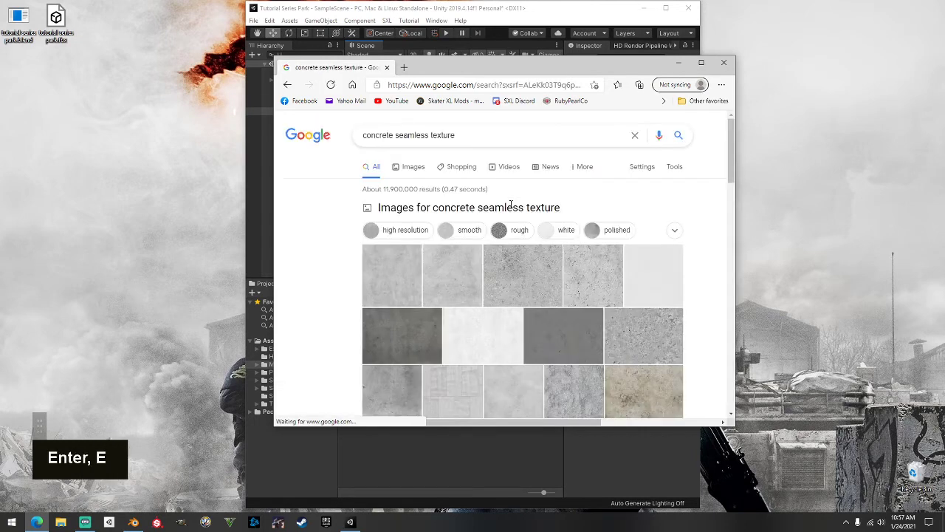
left_click(414, 168)
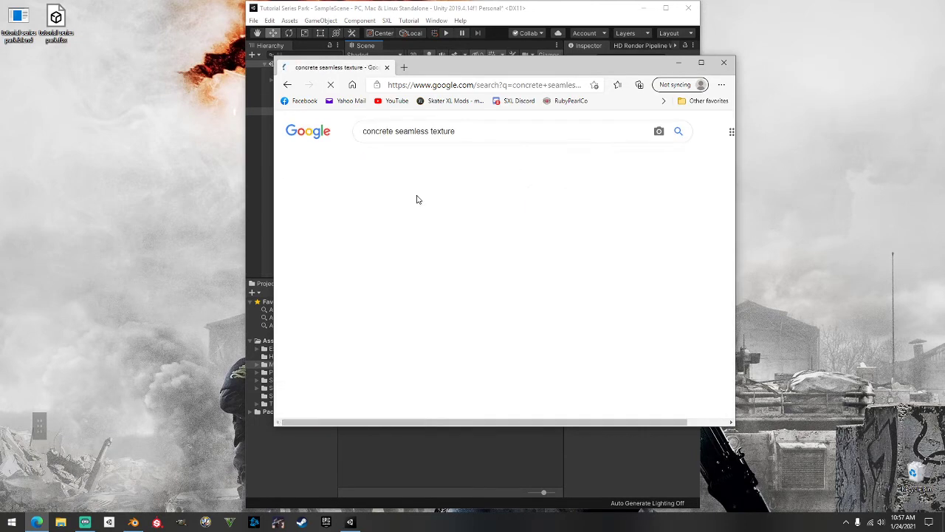
Save a concrete seamless texture image to the desktop and return to Unity
left_click(458, 260)
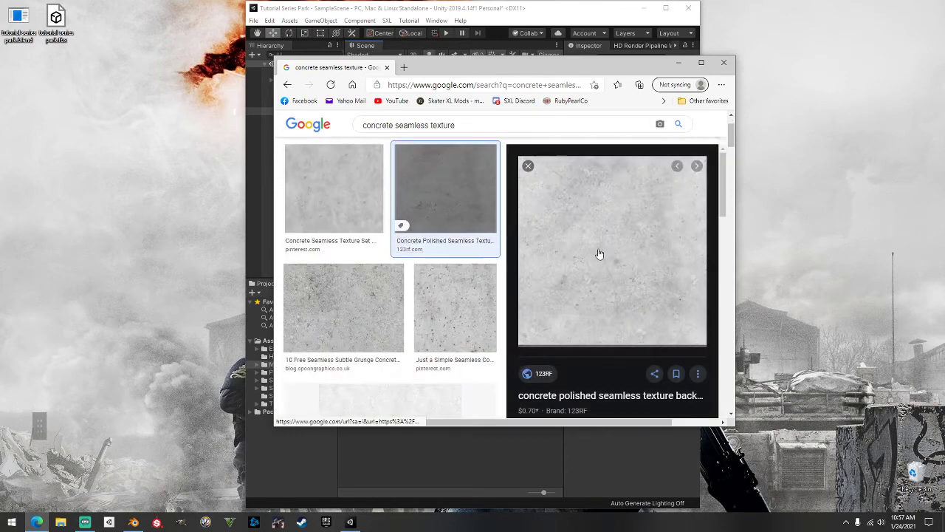
left_click_drag(627, 266, 424, 298)
scroll(425, 297, "down", 2)
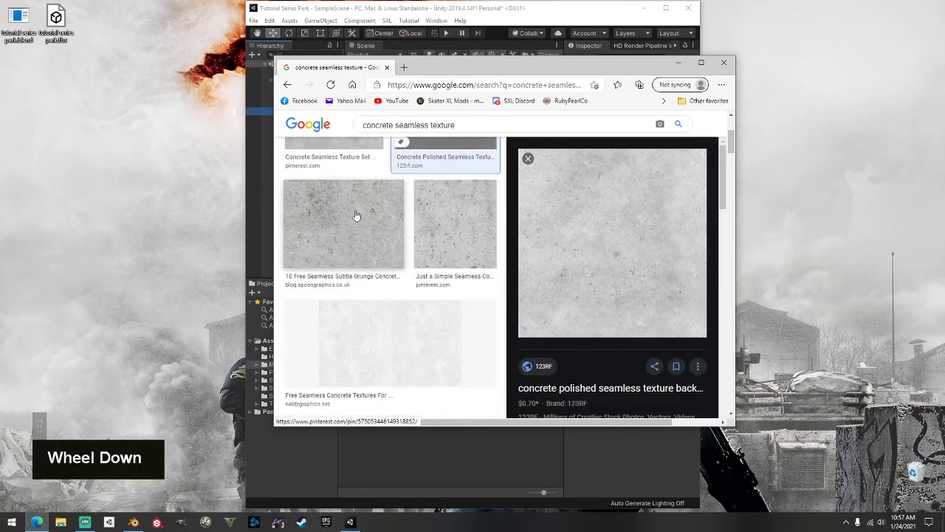
left_click(337, 148)
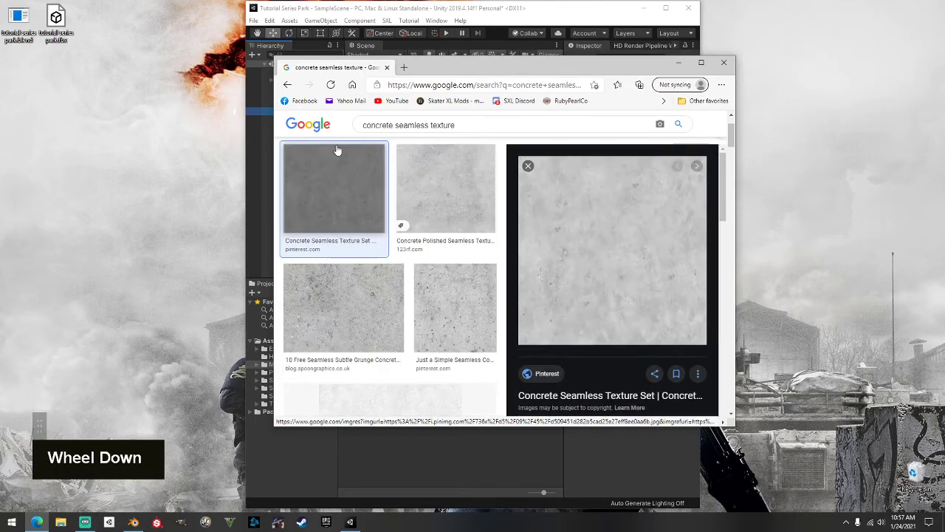
left_click(595, 266)
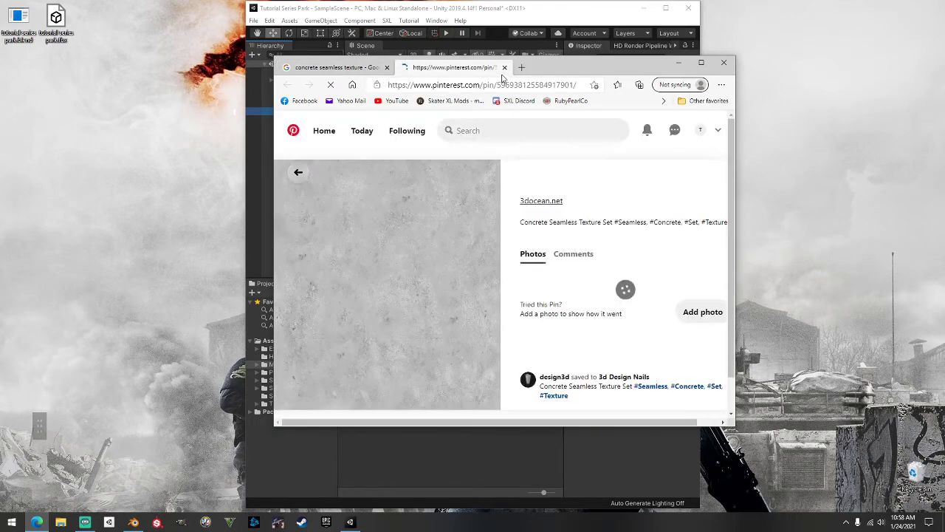
key("ctrl+w")
left_click_drag(612, 240, 88, 174)
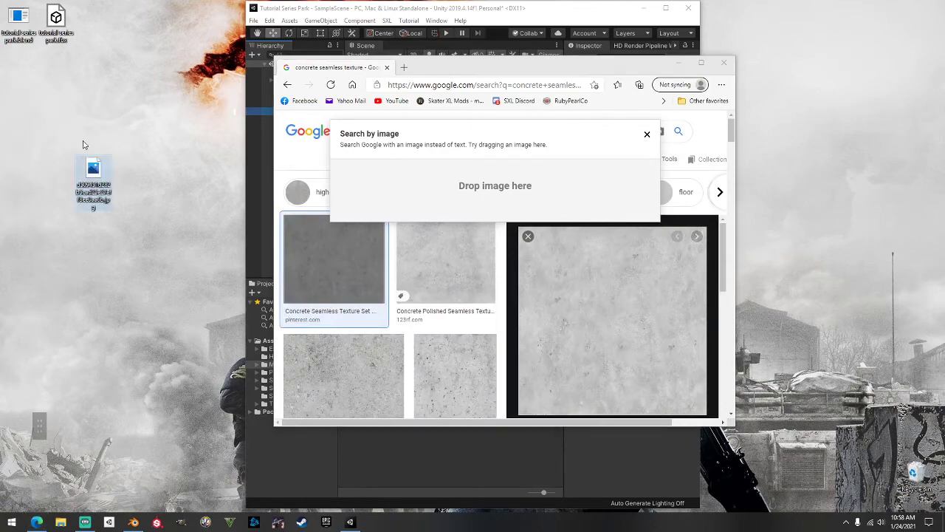
left_click(680, 65)
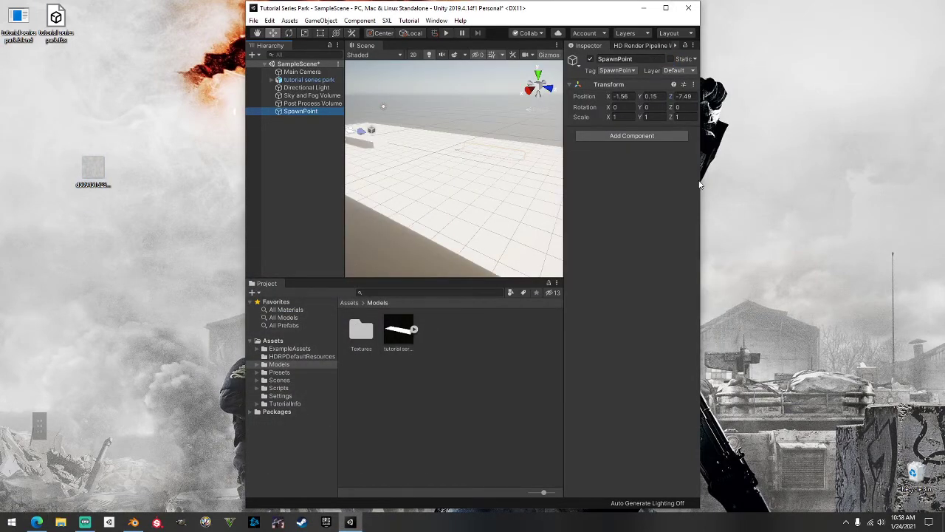
left_click_drag(700, 185, 943, 181)
Apply the concrete texture from the Textures folder to the park's ground plane
left_click(361, 336)
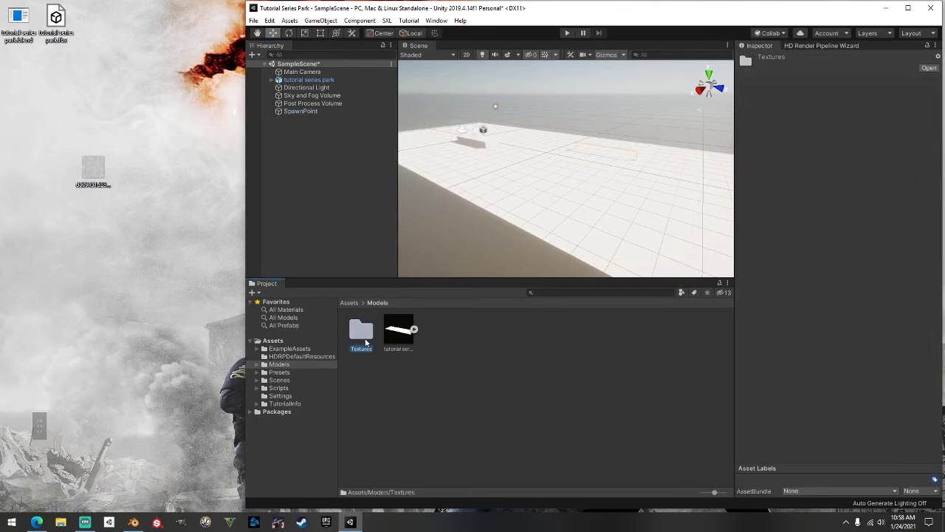
double_click(363, 336)
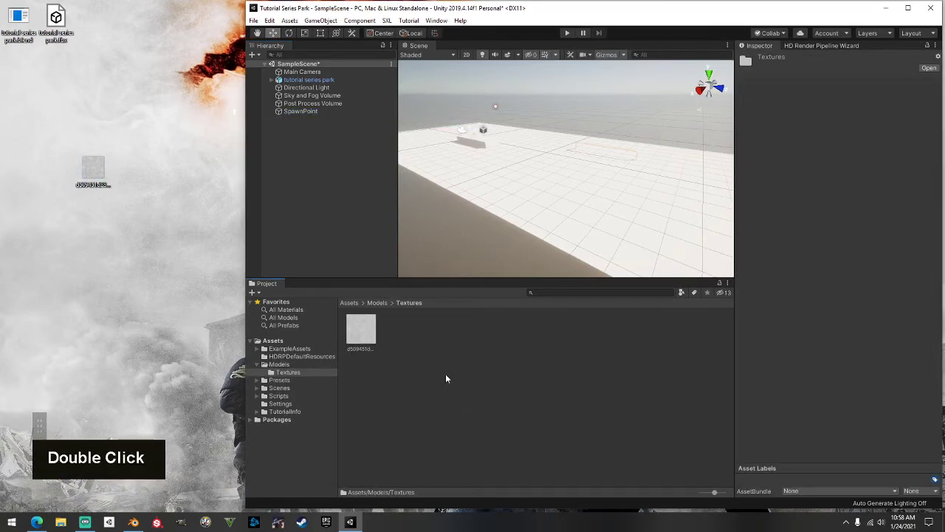
left_click_drag(535, 15, 379, 9)
left_click(754, 9)
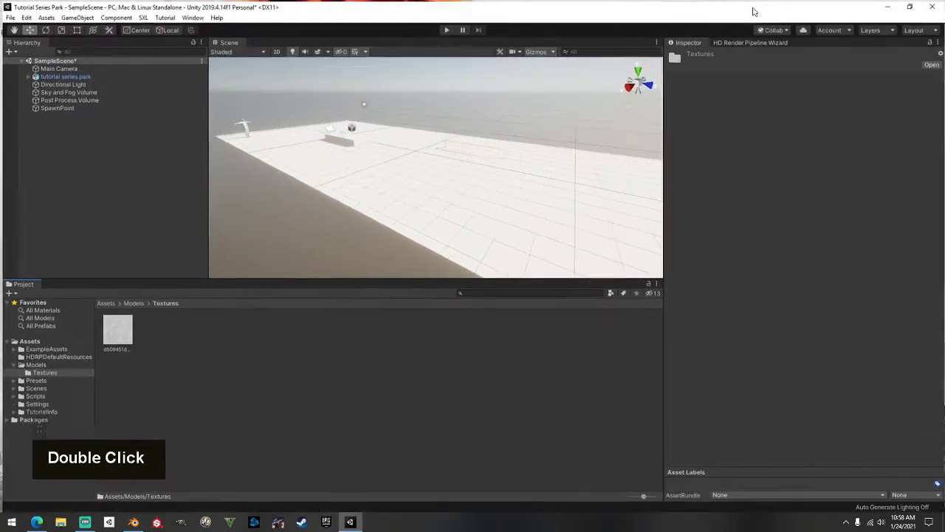
left_click_drag(115, 329, 517, 204)
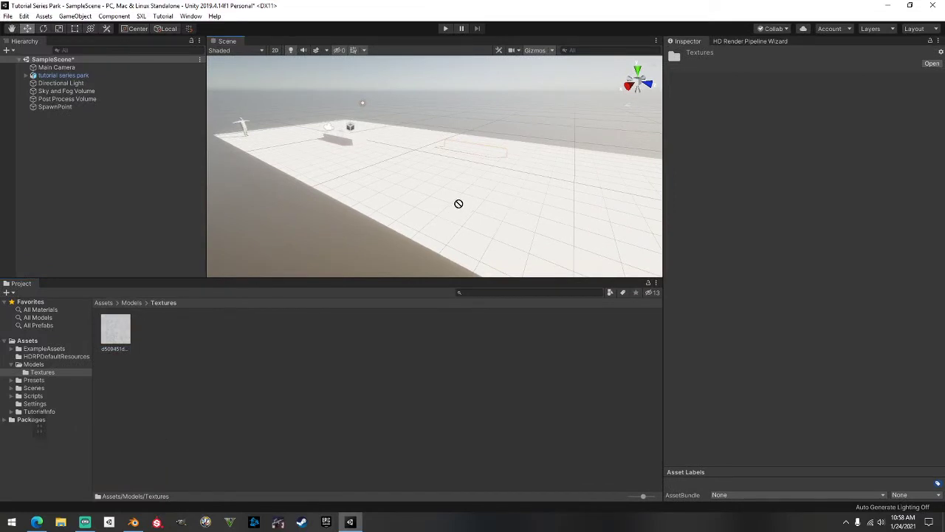
left_click(421, 242)
left_click_drag(123, 321, 458, 214)
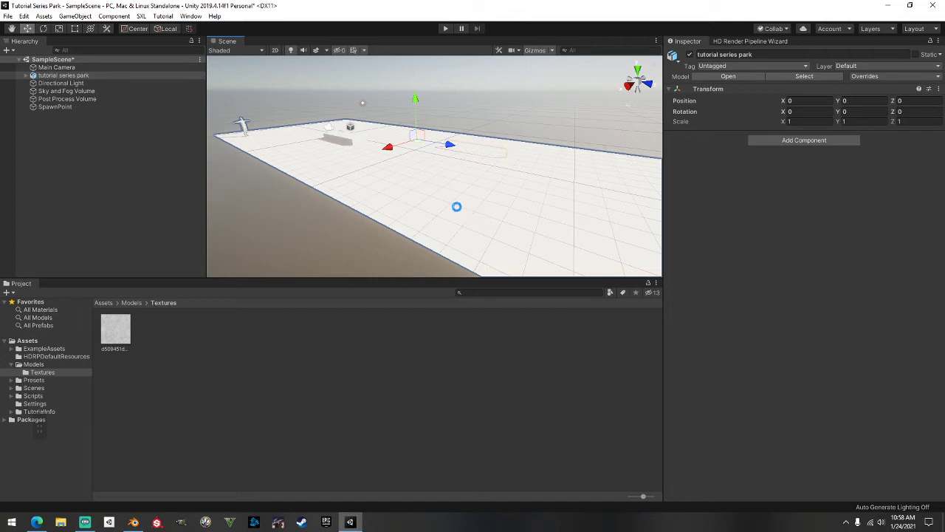
Orbit, pan and zoom around the park to inspect the concrete-textured ground
right_click_drag(562, 166, 500, 169)
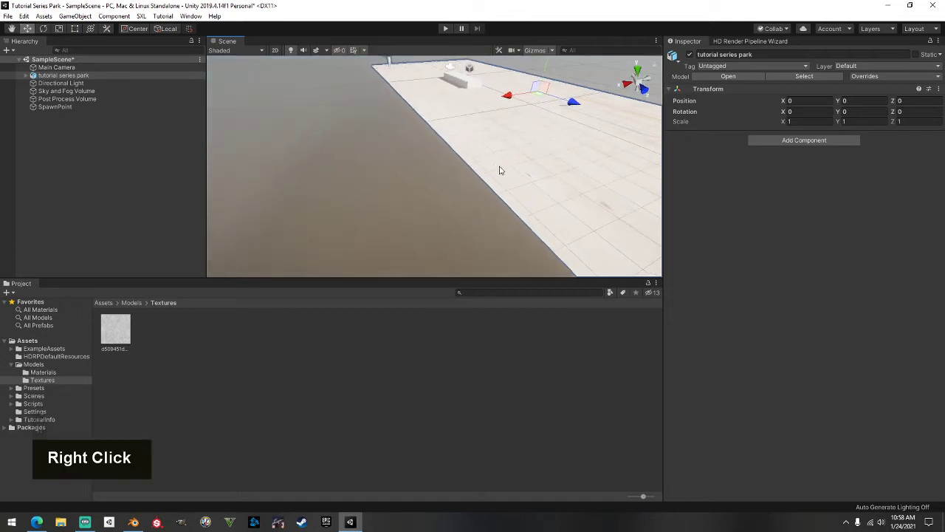
scroll(483, 184, "down", 4)
middle_click_drag(507, 200, 310, 201, "shift")
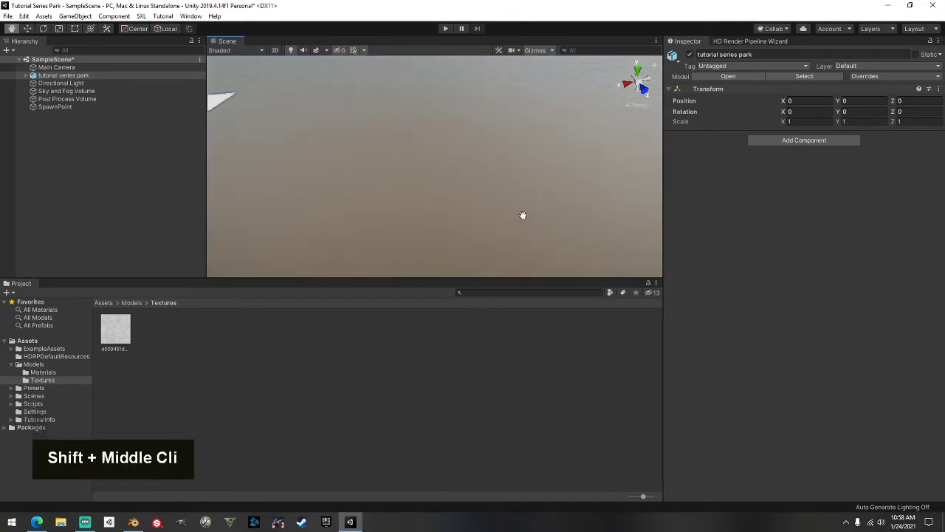
middle_click_drag(523, 215, 790, 213)
middle_click_drag(395, 176, 496, 170)
scroll(496, 170, "down", 1)
scroll(496, 170, "up", 4)
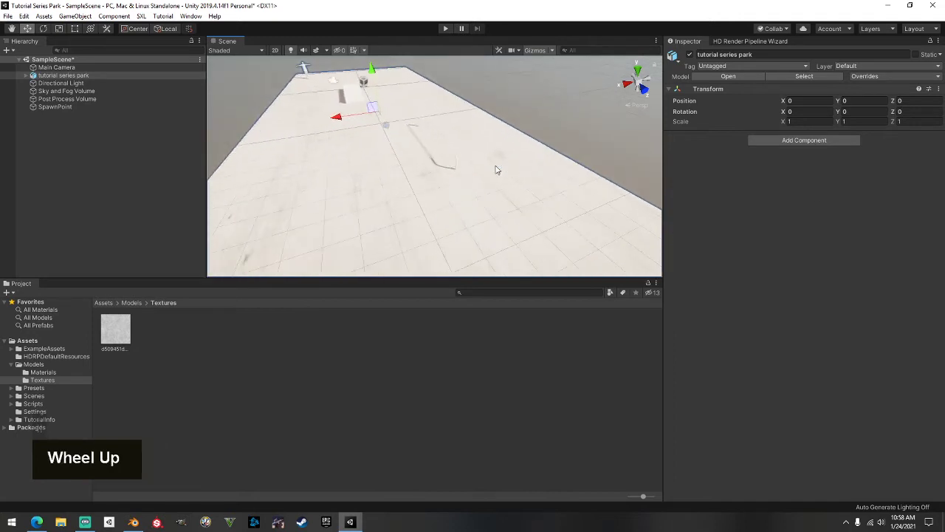
scroll(532, 146, "up", 2)
right_click_drag(532, 145, 342, 179)
scroll(362, 173, "up", 1)
scroll(373, 179, "down", 2)
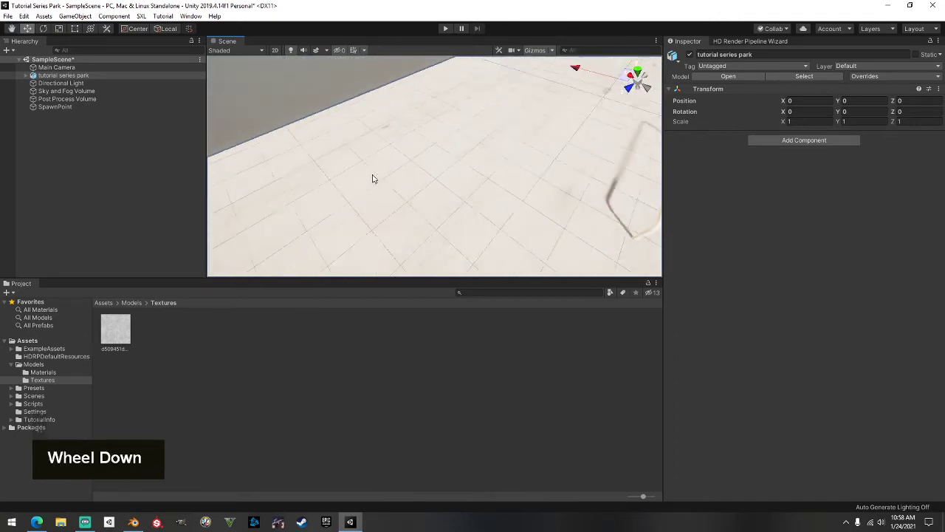
scroll(377, 178, "down", 1)
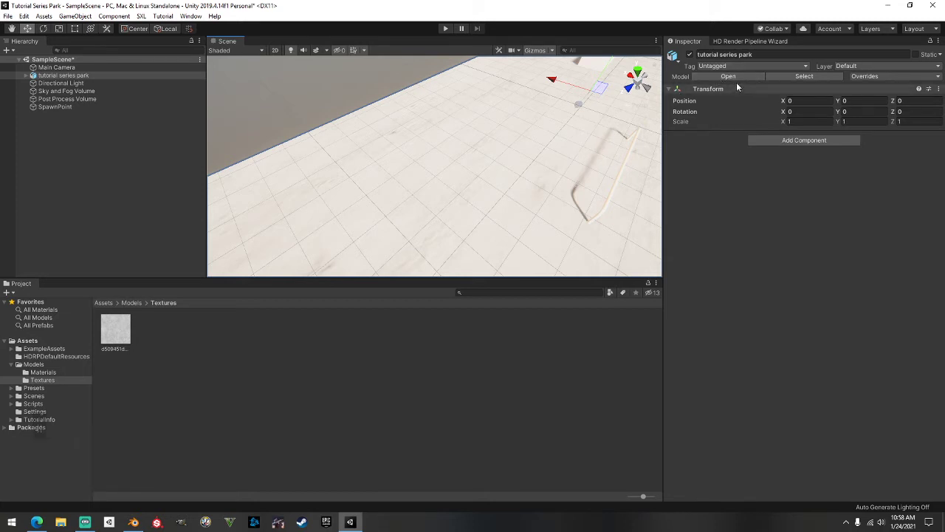
scroll(443, 163, "down", 3)
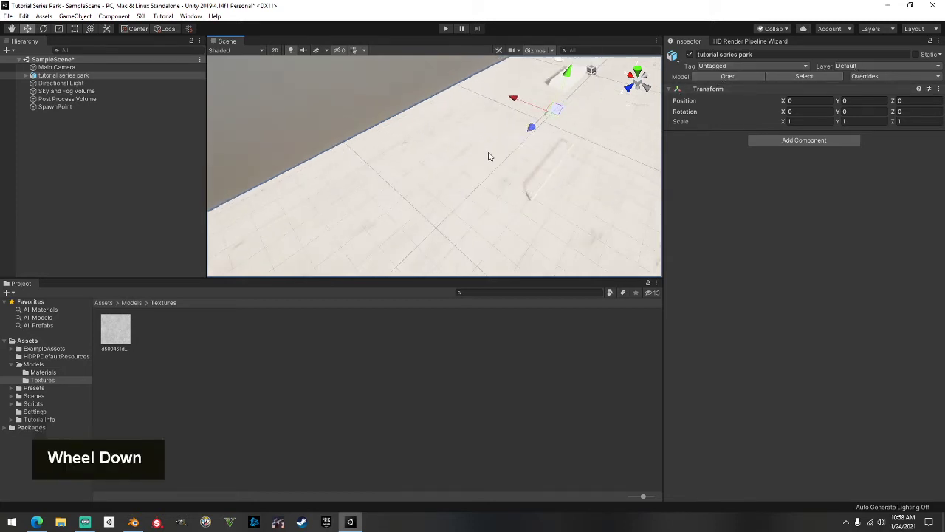
Swing and pan the view to frame the ramp
right_click_drag(559, 143, 545, 114)
scroll(584, 103, "up", 5)
middle_click_drag(545, 115, 489, 109)
scroll(489, 109, "up", 3)
right_click_drag(490, 108, 710, 104)
scroll(466, 114, "up", 3)
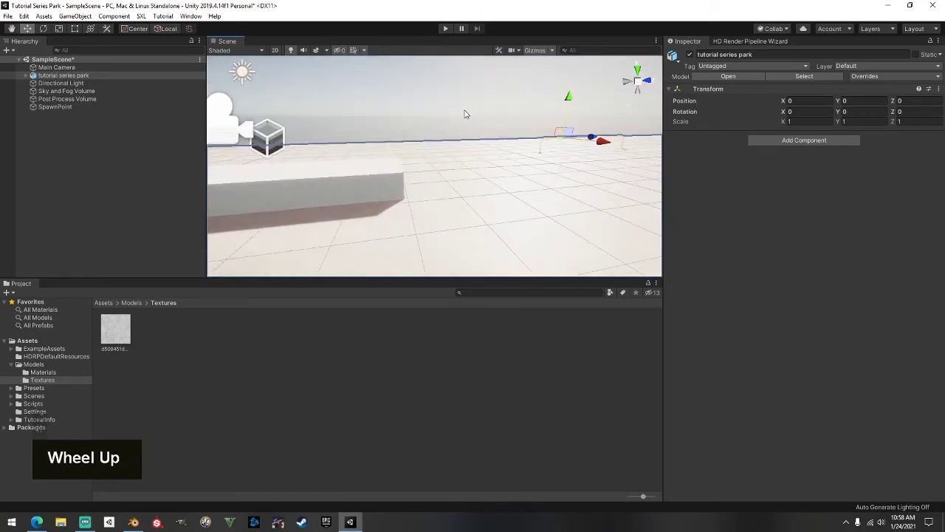
right_click_drag(466, 113, 658, 83)
scroll(533, 131, "up", 5)
middle_click_drag(534, 133, 509, 230)
right_click_drag(509, 230, 305, 247)
middle_click_drag(305, 247, 245, 160)
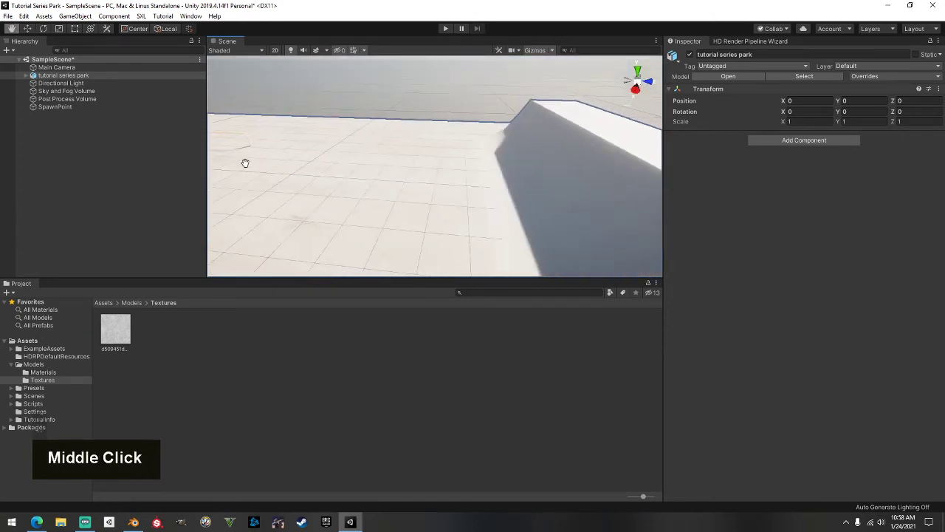
right_click_drag(245, 160, 462, 158)
scroll(371, 175, "down", 3)
middle_click_drag(371, 175, 421, 160)
scroll(420, 161, "down", 3)
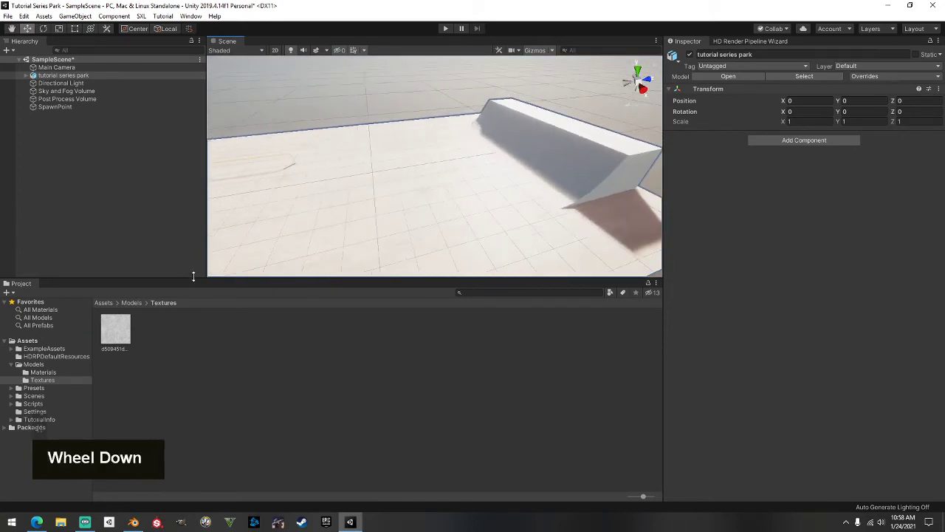
Change the Google Images search from concrete to 'black metal seamless texture'
left_click(36, 522)
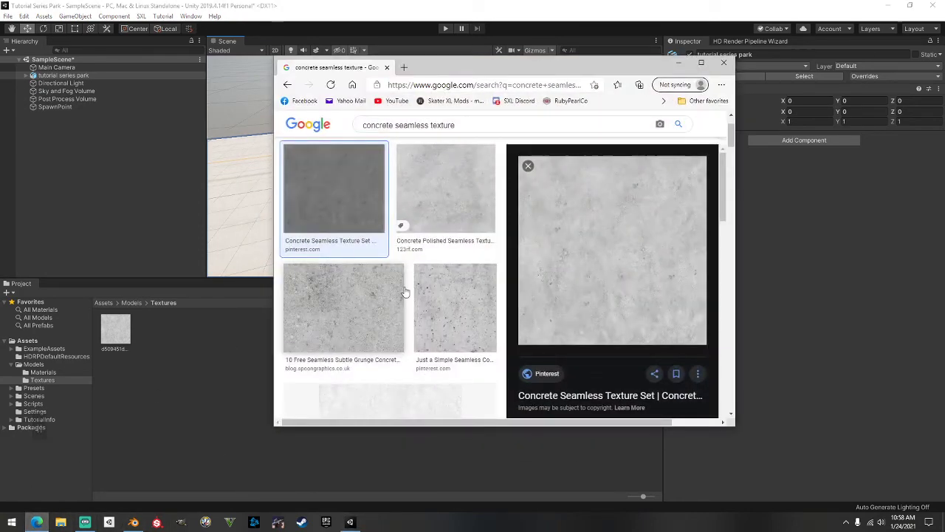
scroll(384, 296, "down", 3)
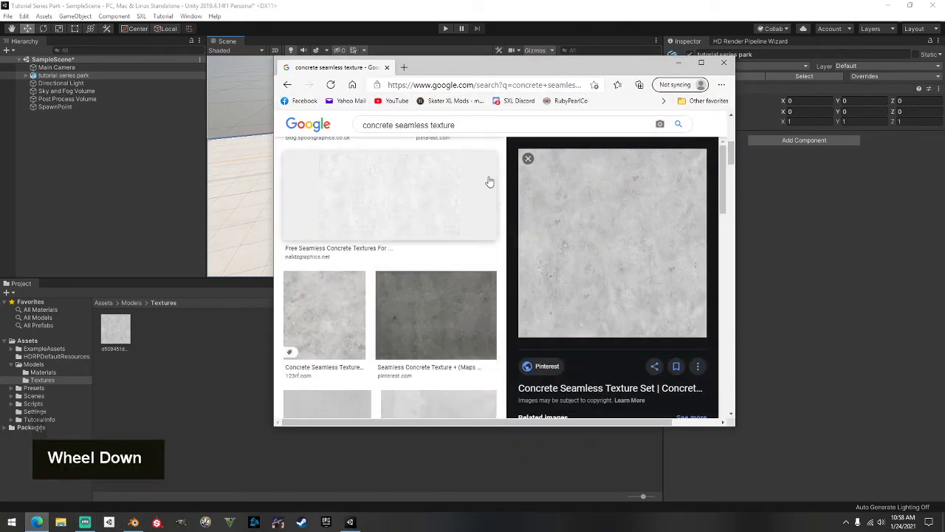
left_click_drag(458, 69, 518, 146)
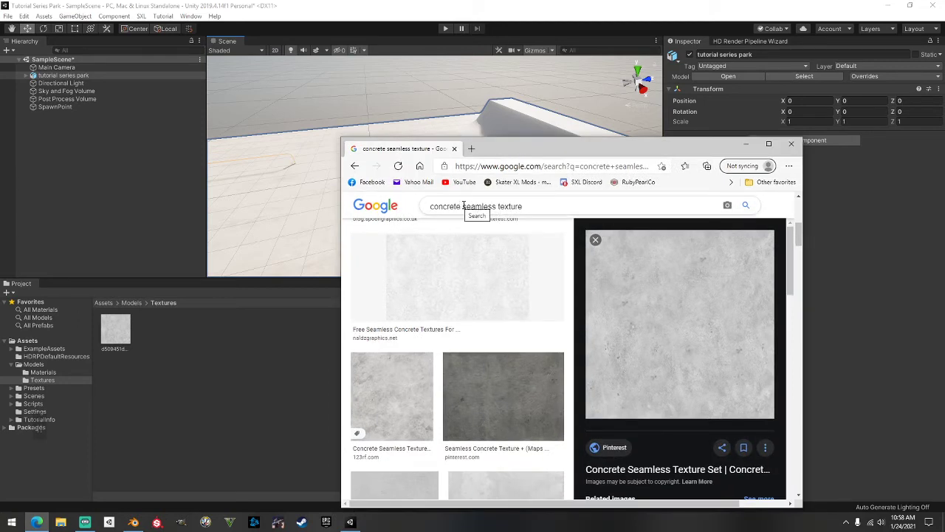
left_click_drag(463, 206, 375, 200)
type("black meta;l")
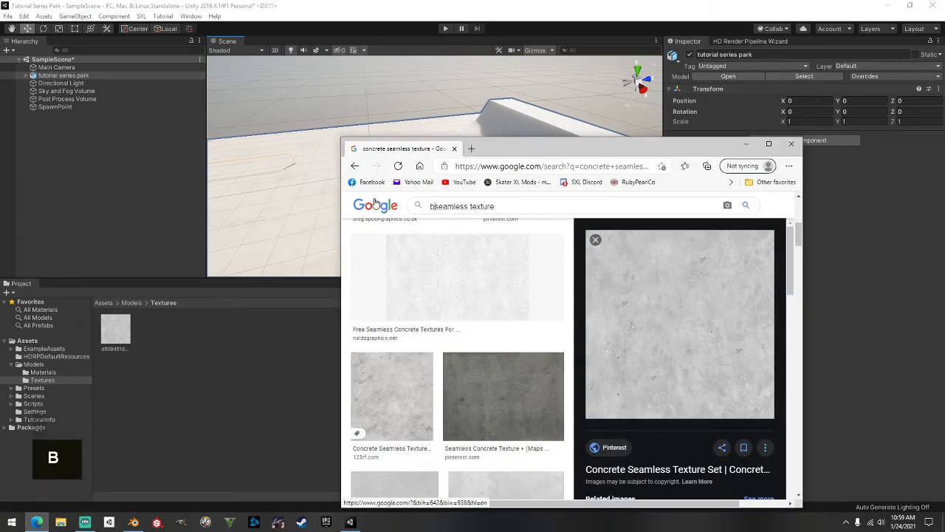
key("BackSpace")
key("BackSpace")
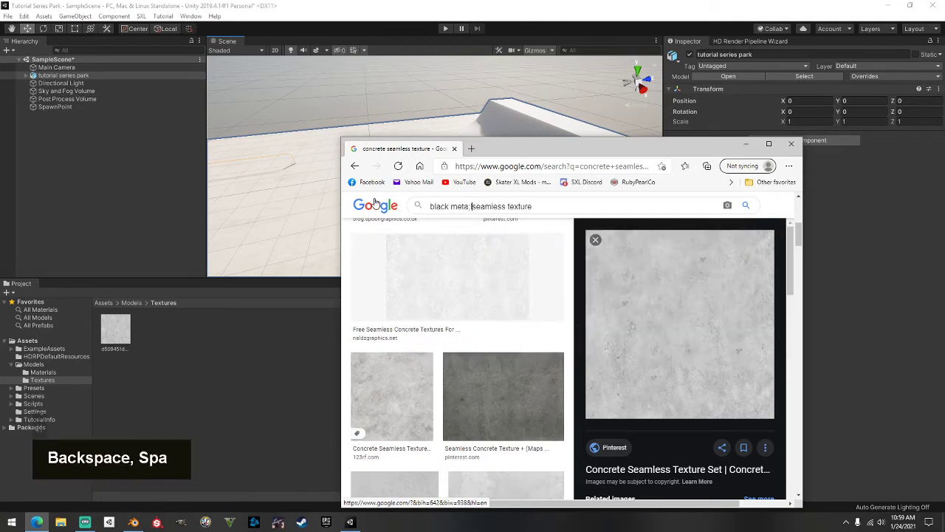
type("l")
key("Return")
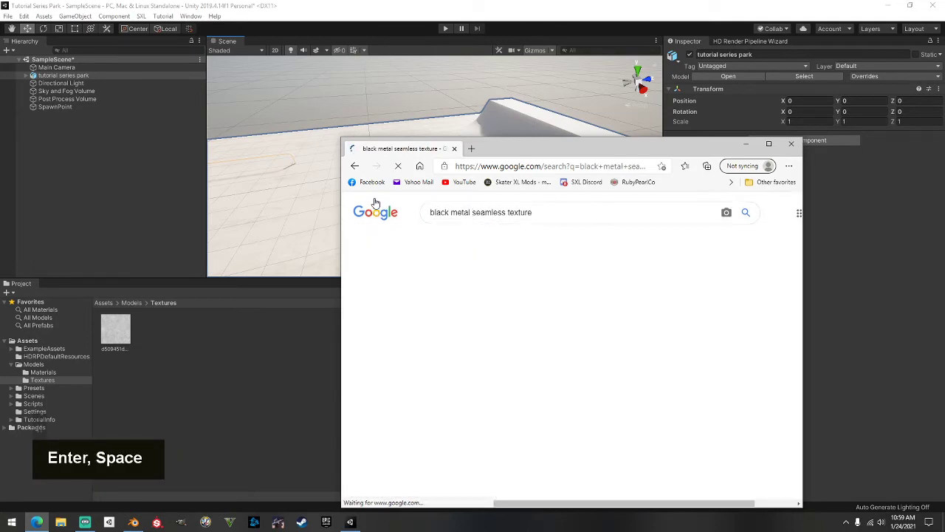
Open the preview of the first black metal texture result
scroll(488, 273, "down", 1)
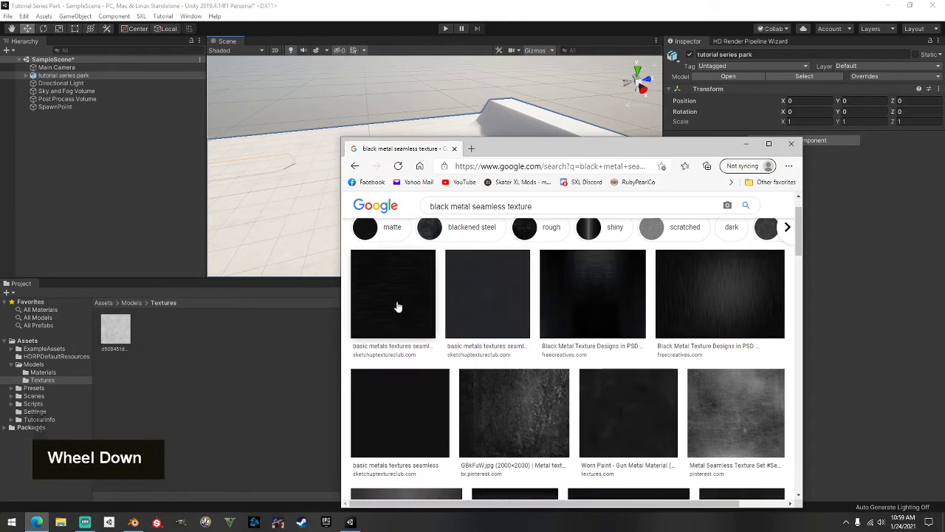
left_click(397, 306)
double_click(546, 5)
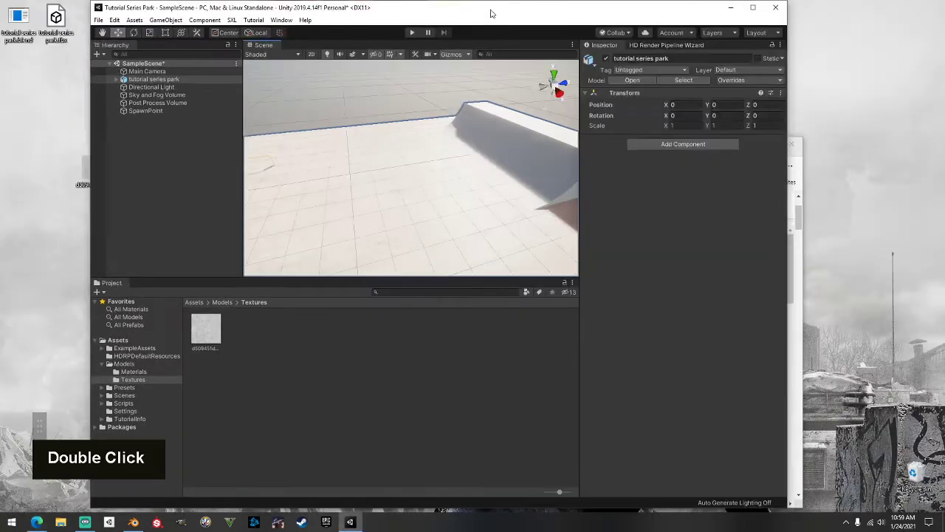
Import the black metal 'download' image from the browser into the Textures folder
left_click_drag(547, 126, 592, 193)
left_click_drag(564, 153, 537, 44)
left_click_drag(633, 213, 144, 125)
left_click(722, 34)
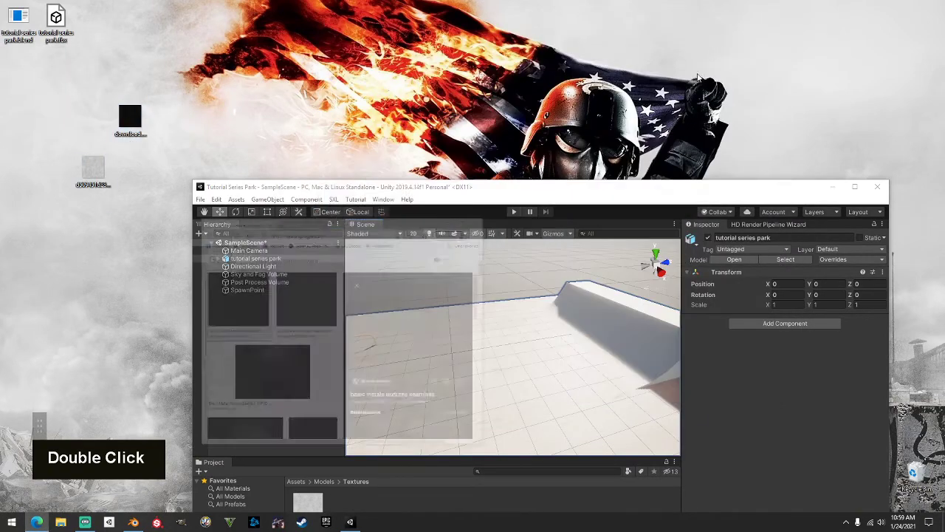
double_click(509, 193)
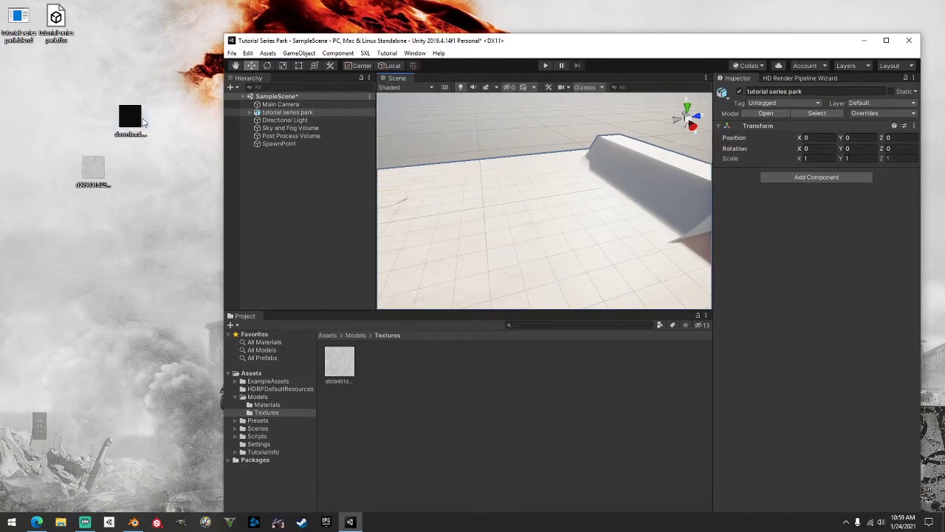
left_click_drag(131, 122, 484, 422)
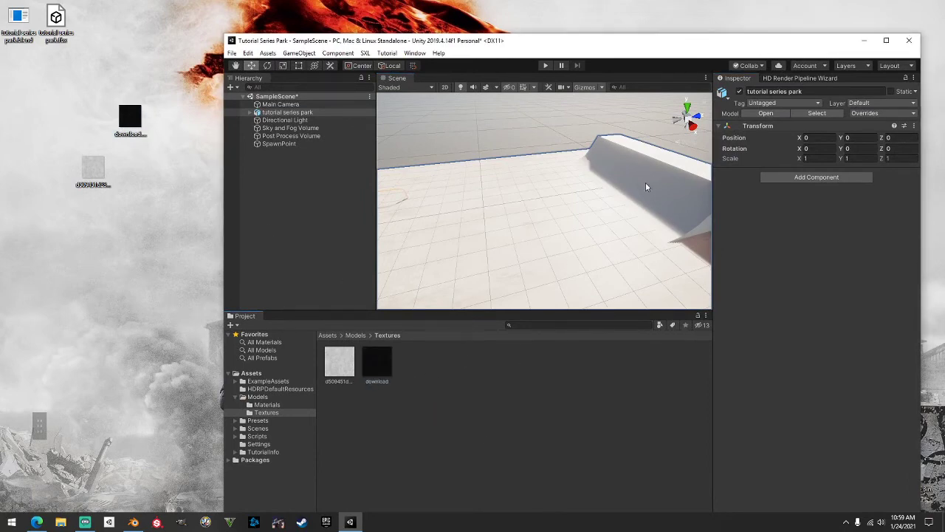
Apply the black metal texture to the Cylinder rail and the Plane.001 rail
left_click(668, 168)
left_click(668, 167)
left_click(669, 168)
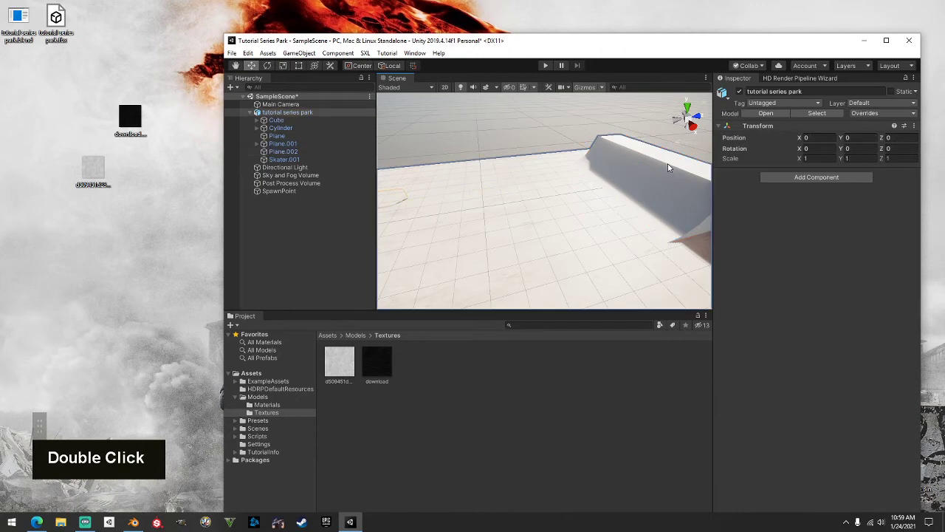
left_click(666, 168)
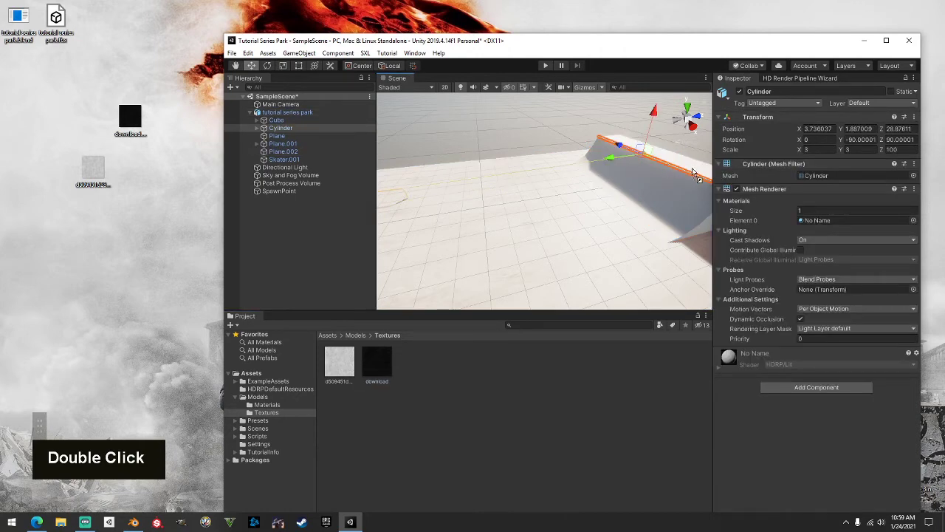
left_click_drag(691, 173, 638, 200)
middle_click_drag(639, 200, 514, 228, "alt")
scroll(509, 199, "up", 2)
middle_click_drag(489, 231, 807, 259)
scroll(573, 213, "up", 5)
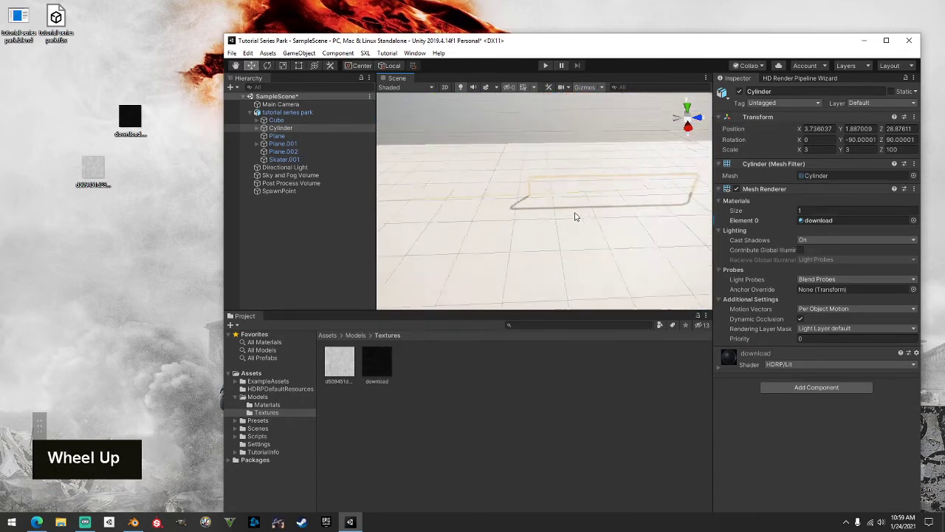
double_click(499, 155)
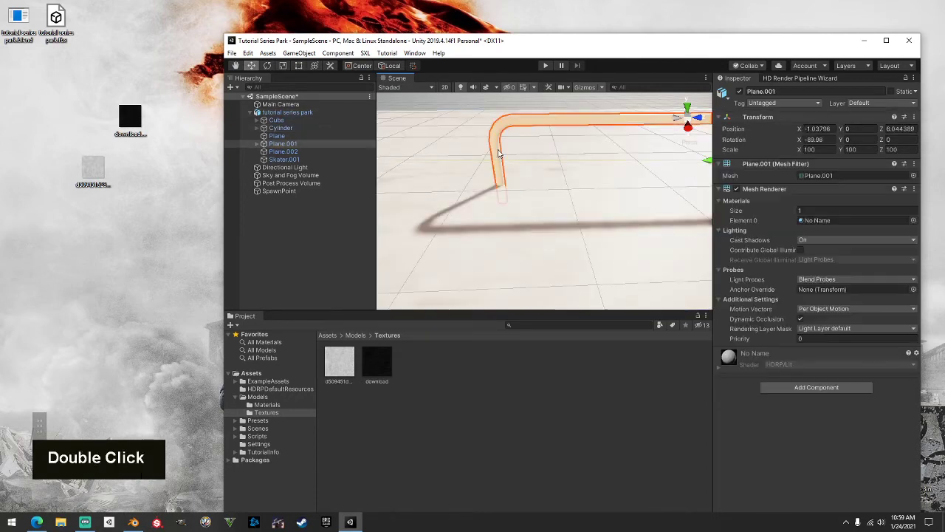
left_click_drag(497, 135, 499, 138)
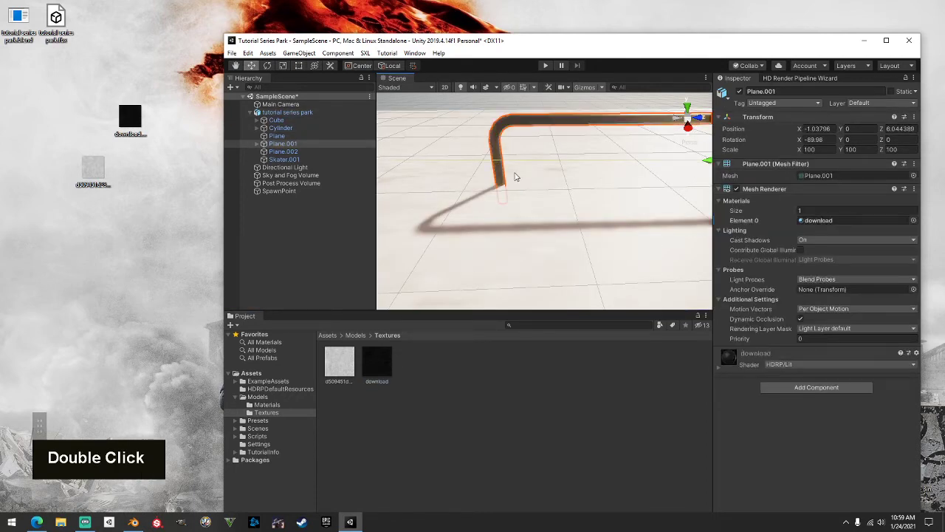
Apply the black metal texture to the Cube ledge and inspect it from several angles
scroll(500, 189, "down", 6)
middle_click_drag(500, 190, 485, 178, "alt")
scroll(577, 238, "down", 3)
double_click(481, 169)
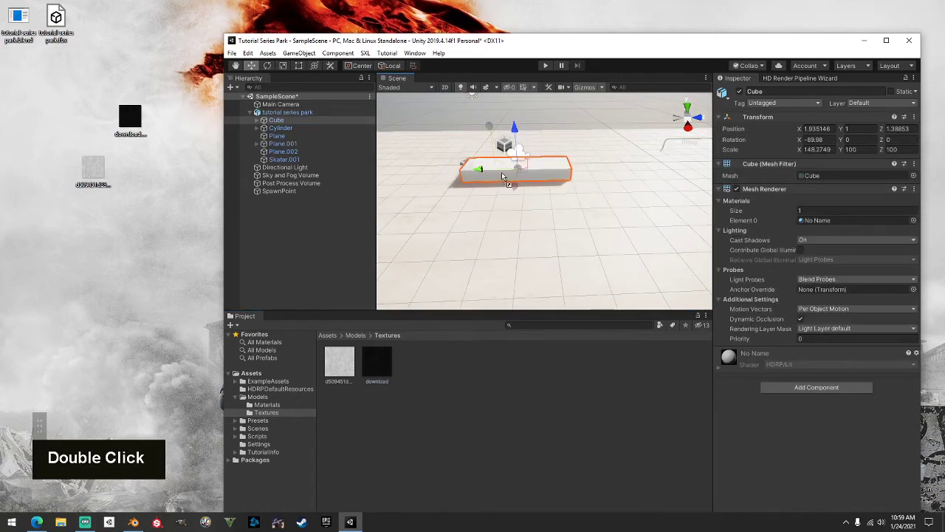
scroll(502, 172, "down", 4)
left_click_drag(500, 168, 753, 175)
middle_click_drag(653, 155, 536, 256, "alt")
scroll(536, 256, "up", 3)
scroll(517, 228, "down", 3)
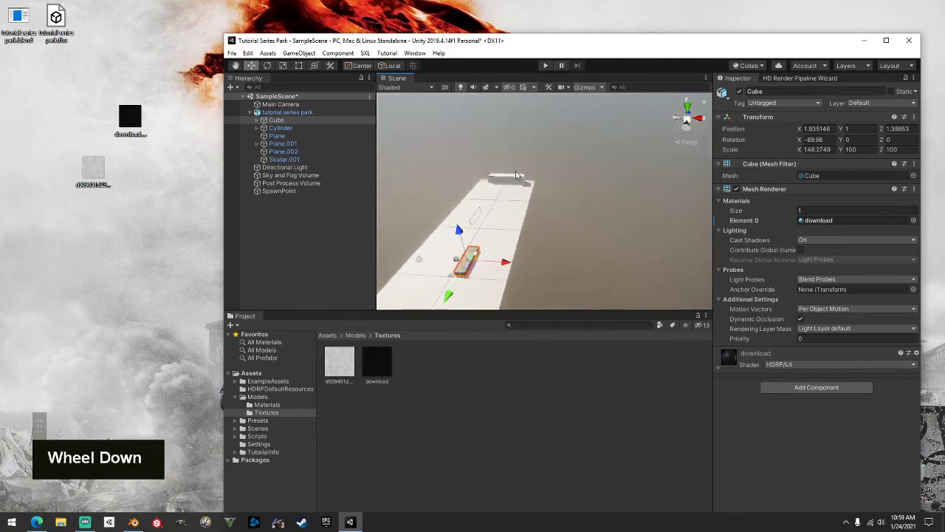
scroll(502, 207, "up", 4)
scroll(483, 203, "up", 3)
middle_click_drag(482, 209, 633, 316, "alt")
scroll(537, 193, "up", 4)
left_click_drag(536, 192, 510, 221, "alt")
middle_click_drag(510, 222, 481, 263, "alt")
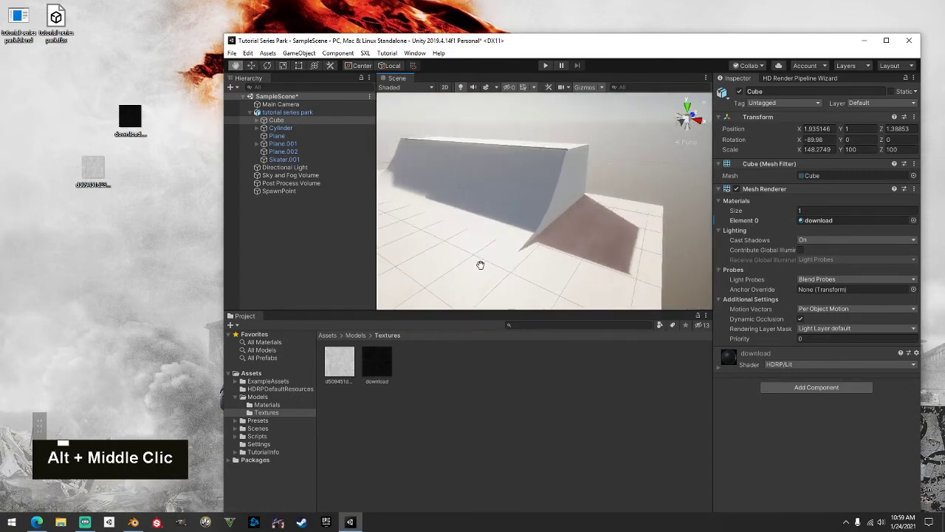
left_click_drag(480, 264, 517, 207, "alt")
scroll(515, 197, "down", 3)
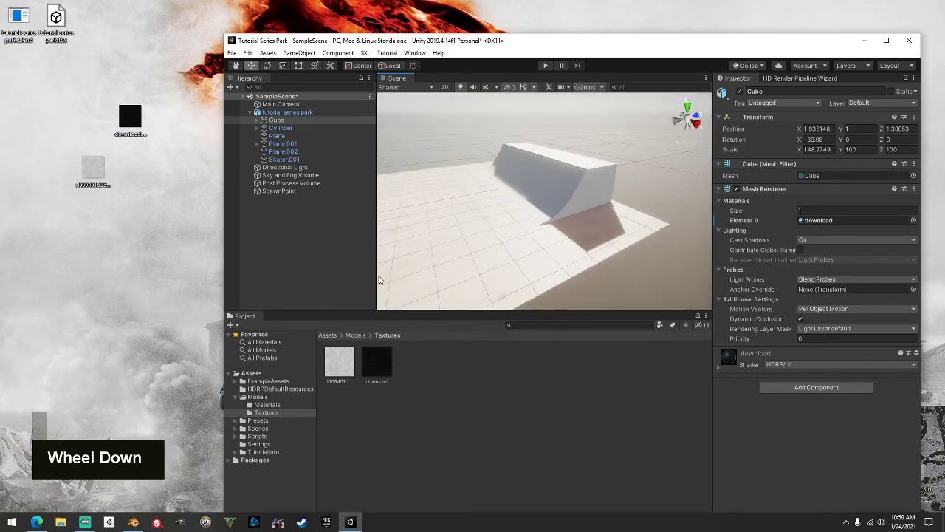
left_click_drag(130, 117, 92, 118)
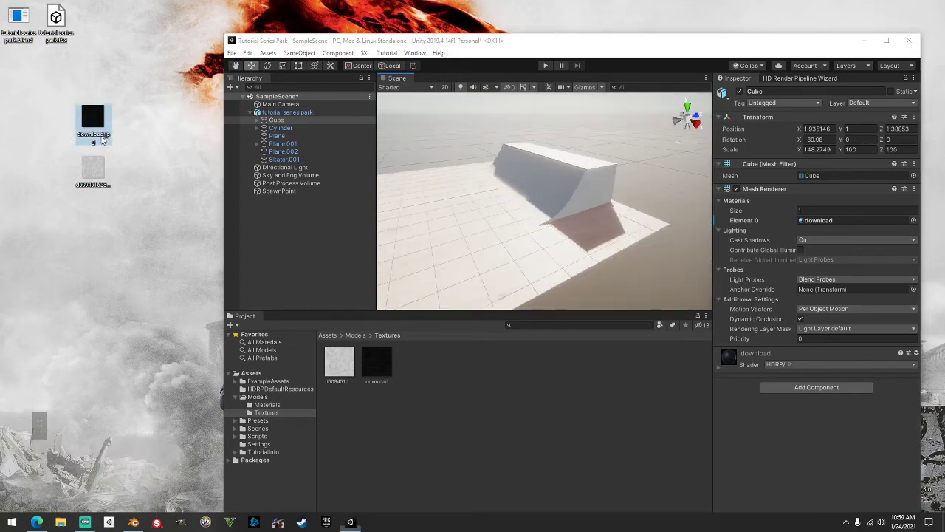
Change the image search from black metal to 'wood seamless texture'
left_click(36, 522)
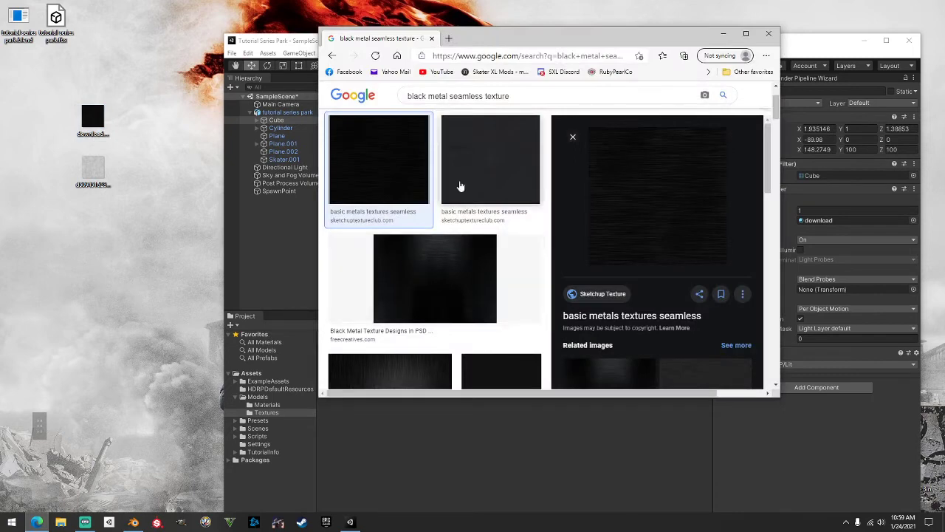
left_click_drag(445, 96, 373, 95)
type("wood")
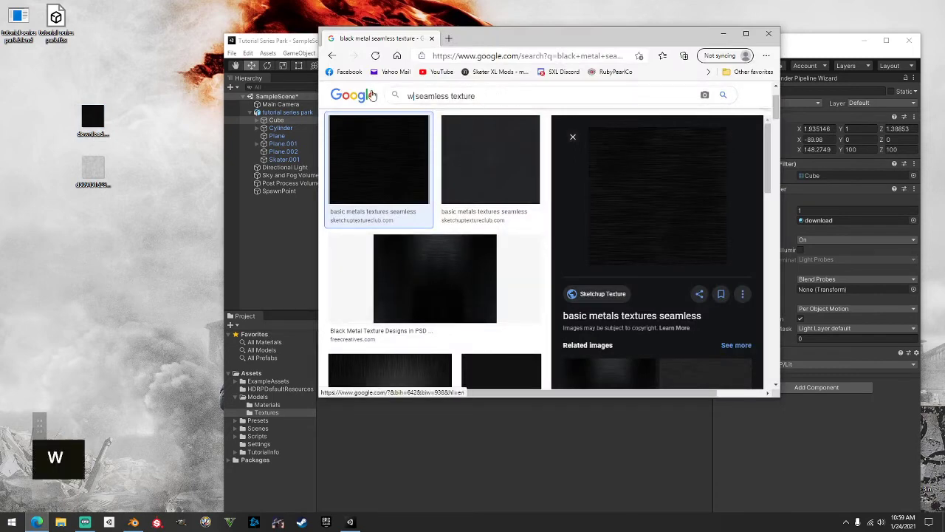
key("Return")
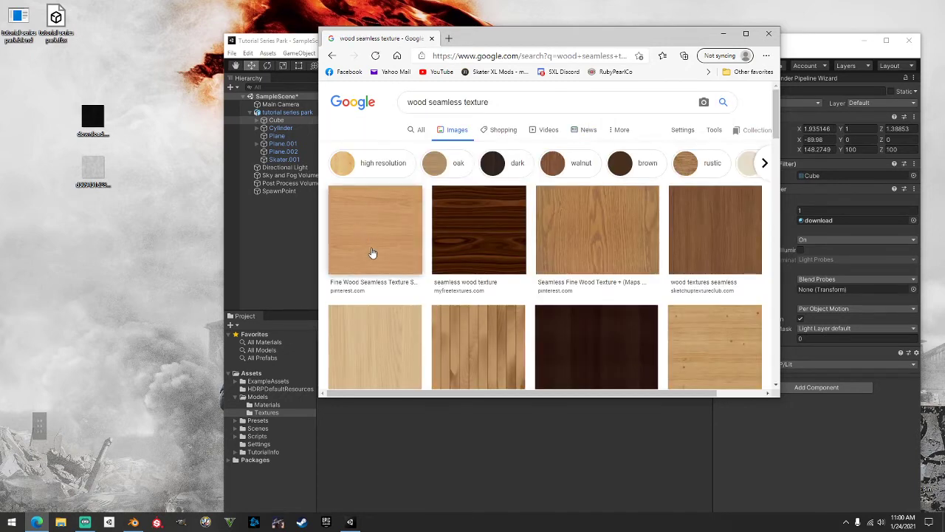
Save the first wood texture result's full-size image onto the desktop
scroll(376, 251, "down", 3)
scroll(375, 242, "up", 1)
scroll(378, 255, "up", 2)
scroll(392, 254, "down", 4)
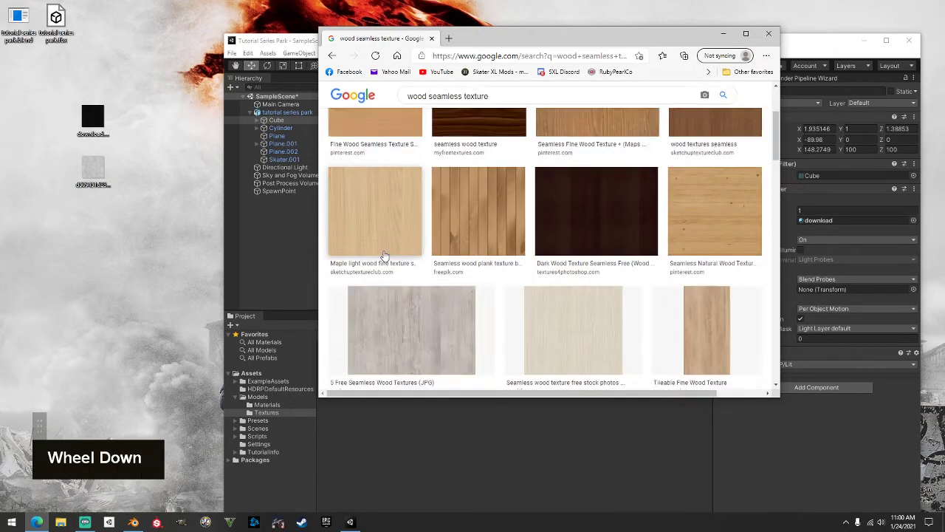
scroll(396, 249, "up", 5)
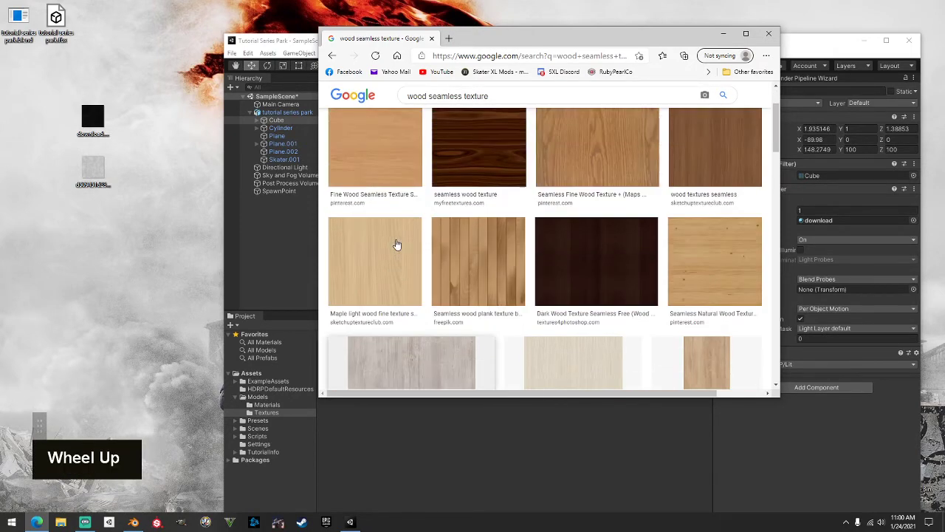
left_click(399, 200)
left_click(652, 231)
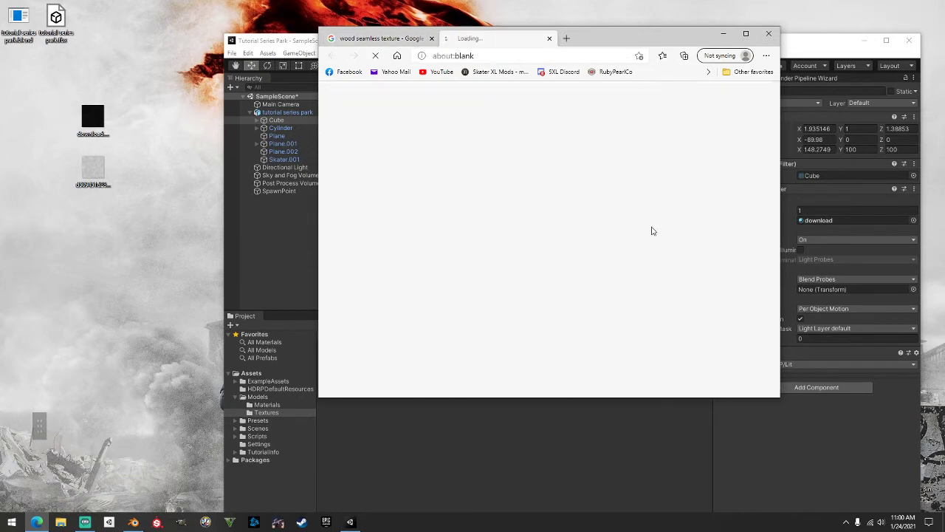
left_click(548, 39)
left_click_drag(652, 231, 463, 402)
Apply the wood texture to the ramp and orbit around the park to check it
left_click(724, 34)
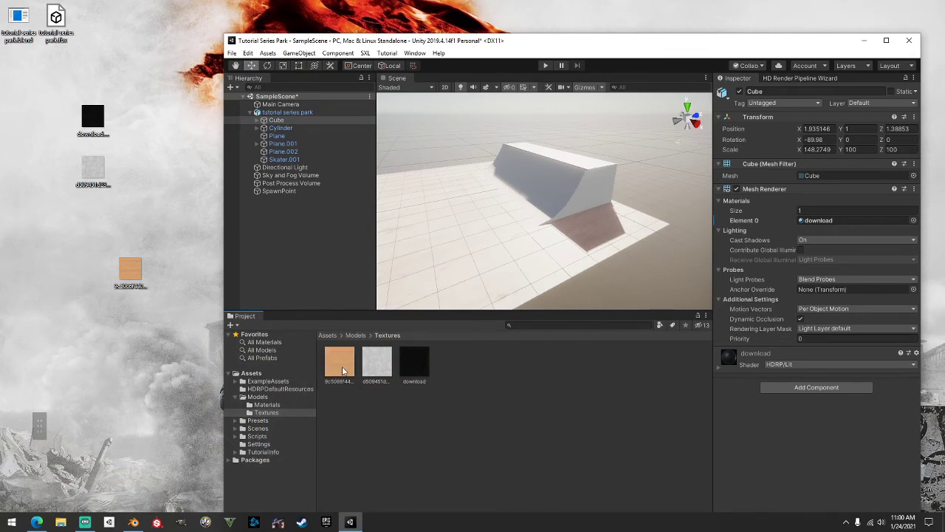
left_click_drag(564, 187, 665, 184)
scroll(623, 178, "up", 2)
scroll(622, 184, "up", 3)
middle_click_drag(650, 186, 580, 230, "alt")
scroll(579, 229, "down", 5)
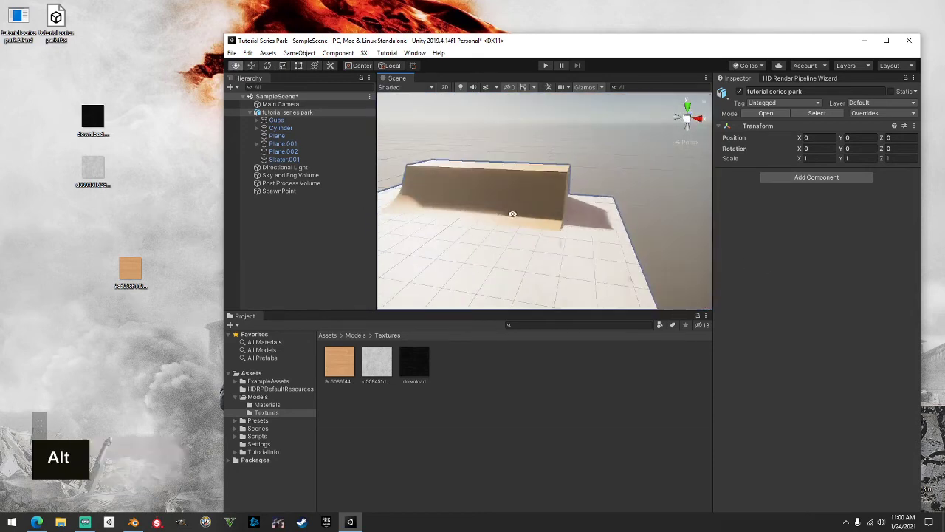
left_click_drag(512, 213, 588, 228, "alt")
scroll(588, 228, "down", 2)
middle_click_drag(589, 228, 666, 185, "alt")
scroll(678, 182, "down", 3)
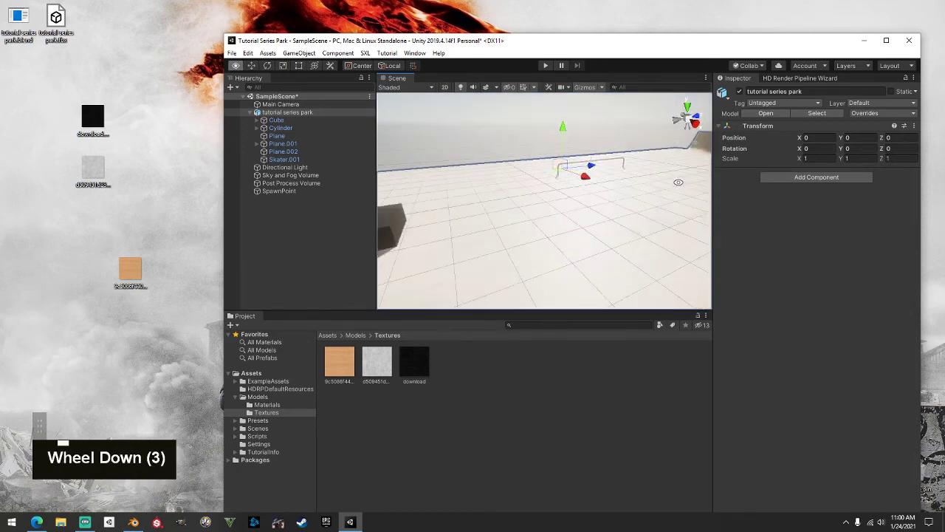
left_click_drag(679, 182, 548, 205, "alt")
middle_click_drag(548, 204, 576, 199, "alt")
left_click_drag(576, 198, 657, 196, "alt")
scroll(514, 209, "up", 2, "alt")
scroll(514, 209, "down", 3)
middle_click_drag(657, 196, 565, 280, "alt")
left_click_drag(564, 280, 711, 215, "alt")
middle_click_drag(637, 238, 608, 212, "alt")
Collapse the tutorial series park model in the Hierarchy and orbit to an angled park view
left_click(251, 113)
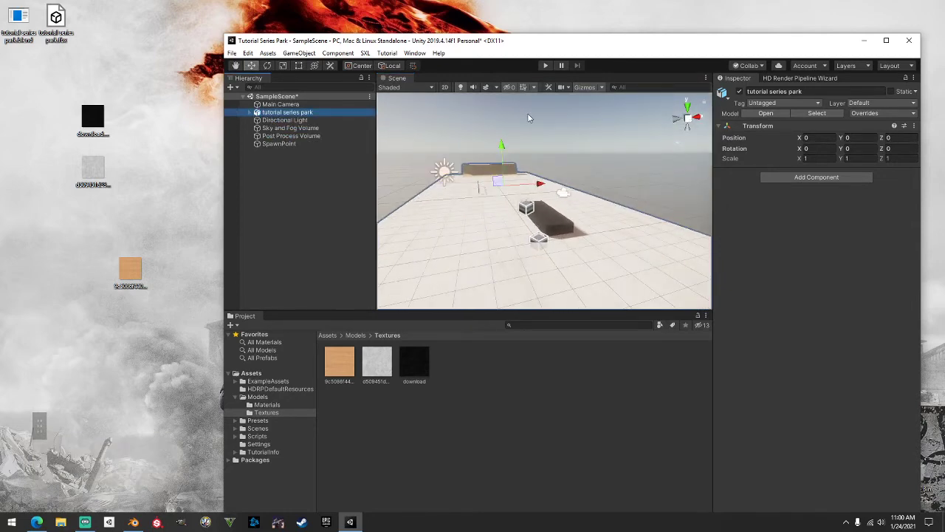
left_click_drag(644, 159, 547, 189, "alt")
middle_click_drag(544, 189, 519, 194, "alt")
scroll(519, 194, "down", 2)
left_click_drag(519, 194, 532, 189, "alt")
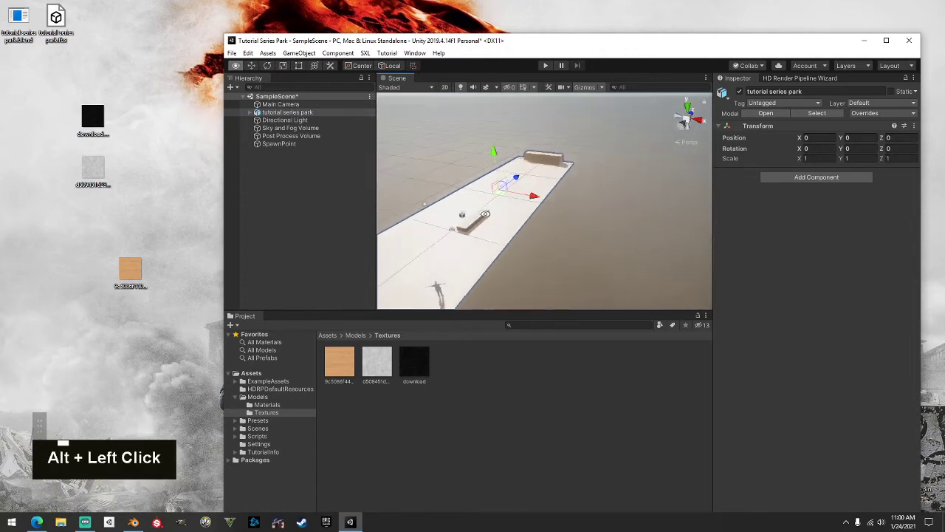
middle_click_drag(532, 189, 526, 188, "alt")
scroll(526, 189, "up", 2)
scroll(526, 189, "up", 2)
left_click_drag(525, 188, 625, 179, "alt")
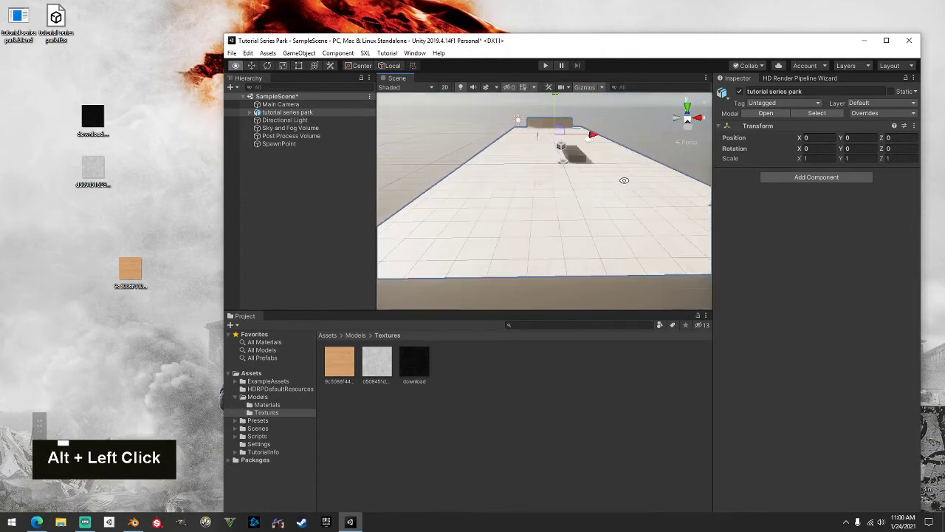
middle_click_drag(625, 179, 624, 220, "alt")
scroll(624, 220, "up", 2)
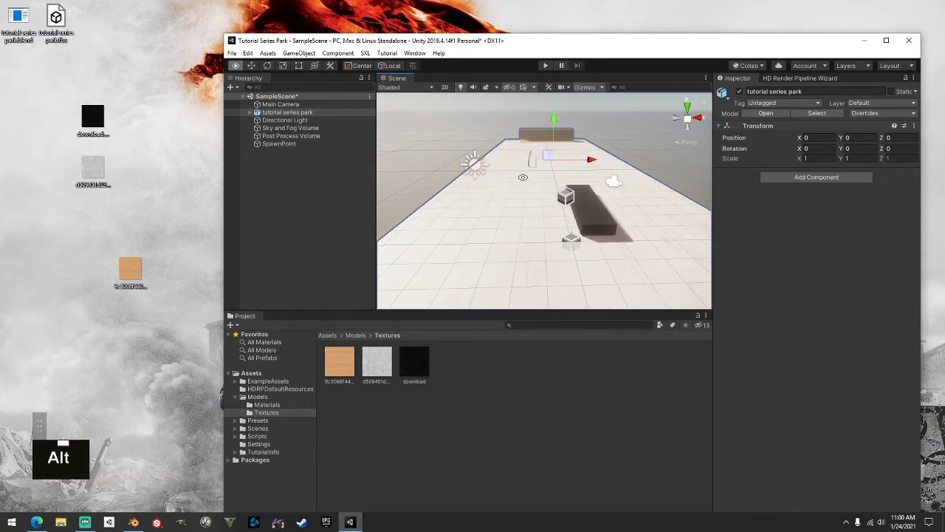
left_click_drag(624, 220, 711, 189, "alt")
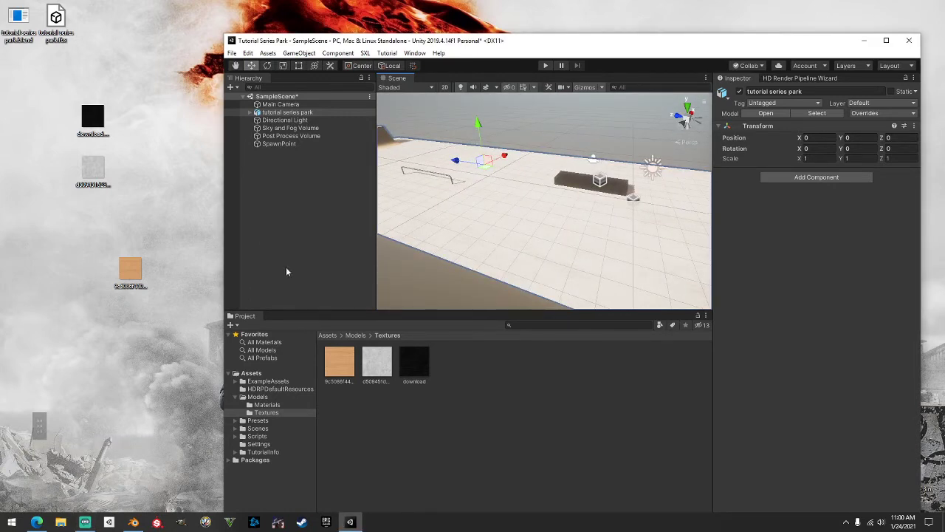
Orbit past the ramp for a final look, then select the Directional Light
scroll(431, 306, "down", 1)
scroll(431, 305, "up", 2)
left_click_drag(443, 296, 480, 284, "alt")
middle_click_drag(480, 284, 510, 280, "alt")
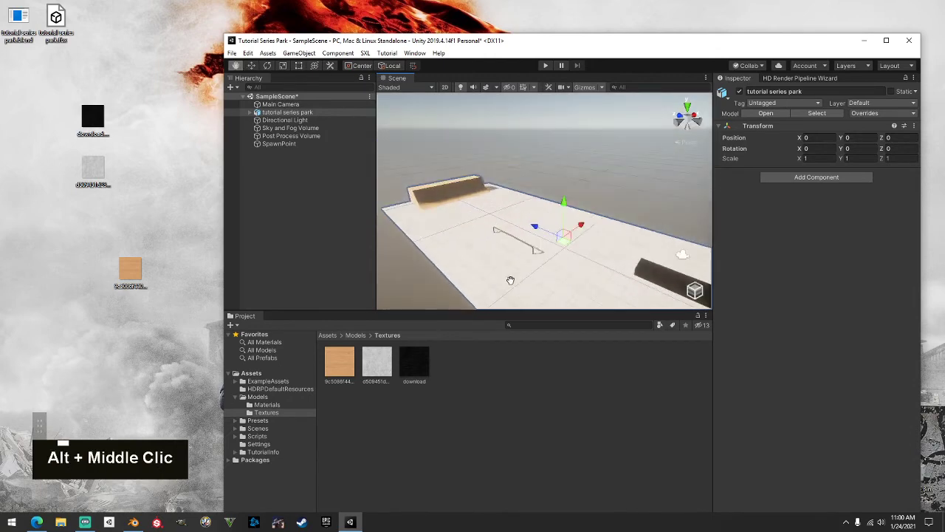
left_click_drag(510, 280, 550, 205, "alt")
middle_click_drag(551, 205, 633, 160, "alt")
left_click_drag(564, 191, 786, 190, "alt")
scroll(548, 195, "up", 2)
scroll(519, 198, "down", 2)
scroll(462, 219, "down", 2, "alt")
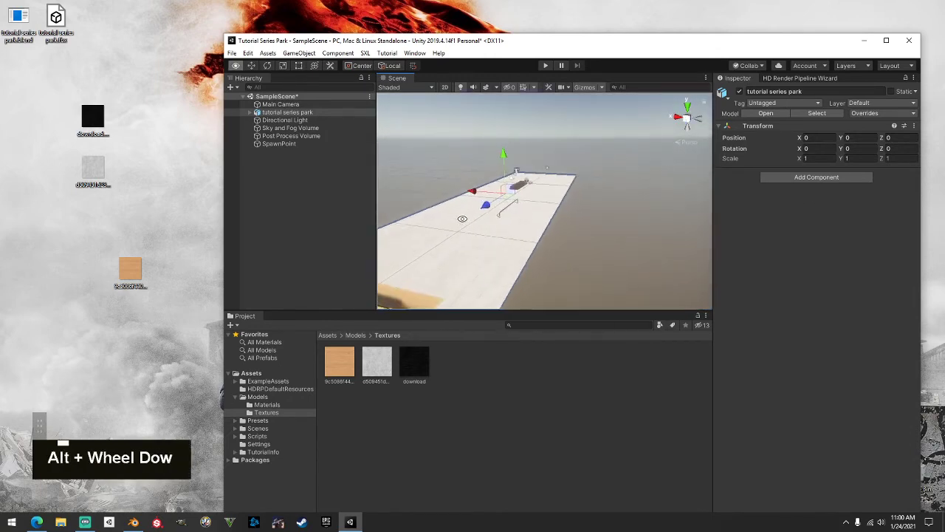
left_click_drag(462, 219, 559, 208, "alt")
middle_click_drag(559, 208, 605, 193, "alt")
left_click_drag(606, 194, 673, 205, "alt")
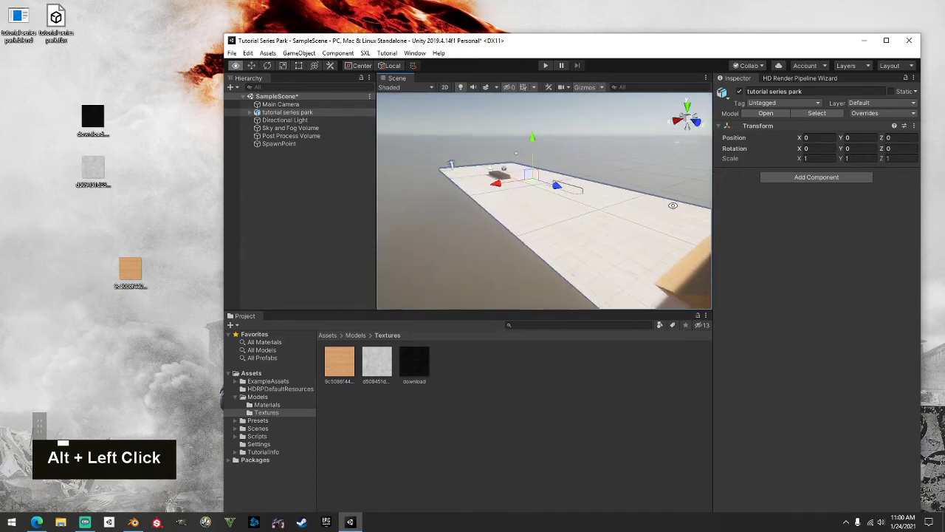
left_click(303, 114)
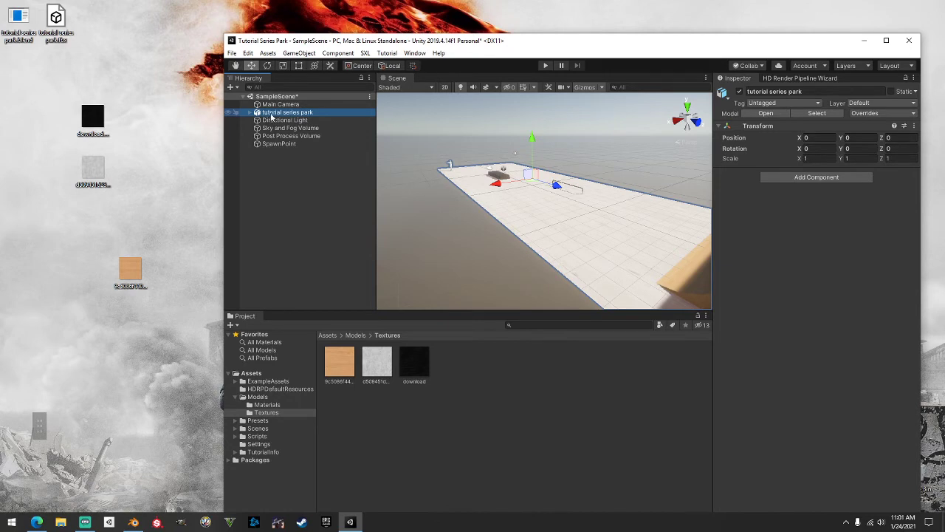
left_click(272, 122)
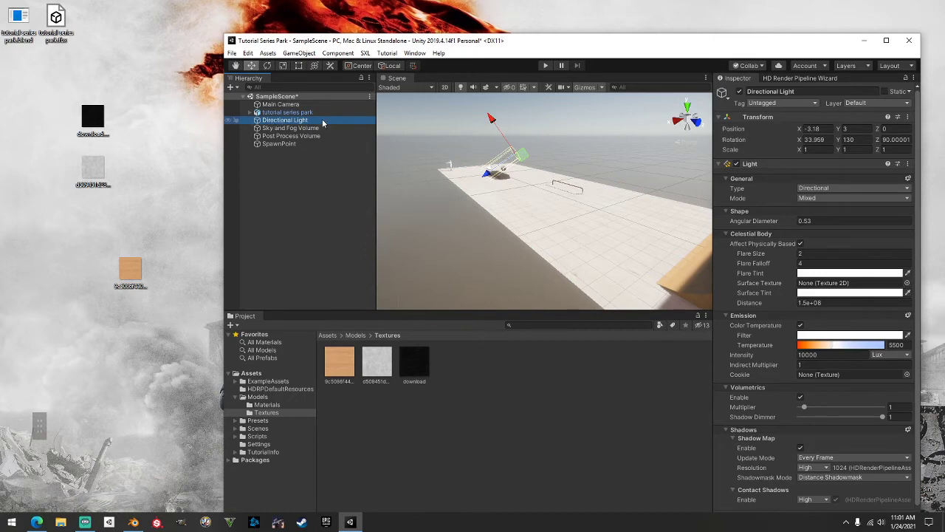
Move the directional light higher and forward above the box ledge
scroll(532, 132, "up", 3)
left_click_drag(528, 134, 696, 169, "alt")
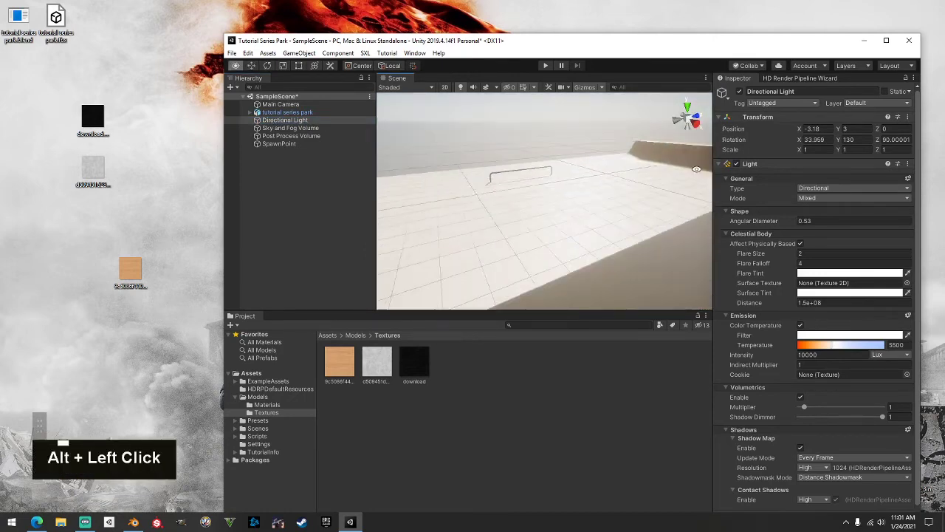
scroll(696, 169, "down", 4)
middle_click_drag(586, 97, 423, 182, "alt")
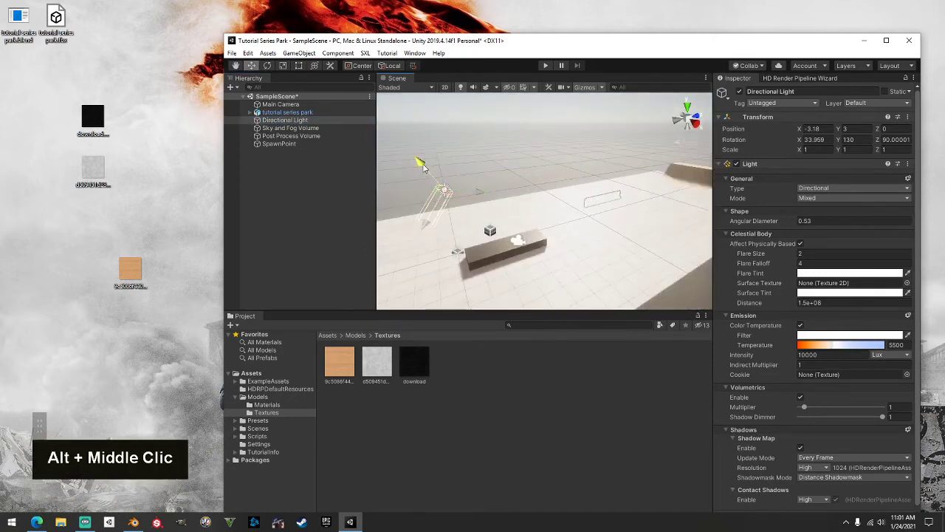
left_click_drag(423, 164, 402, 140)
left_click_drag(408, 190, 437, 151)
left_click_drag(476, 123, 539, 126)
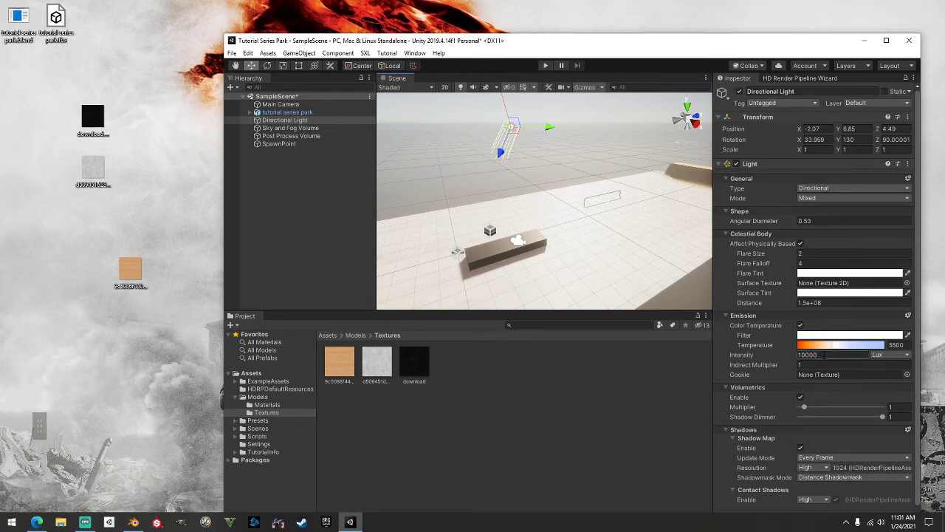
Set the light Intensity to 4000 Lux after trying 5000 and 2000
key("BackSpace")
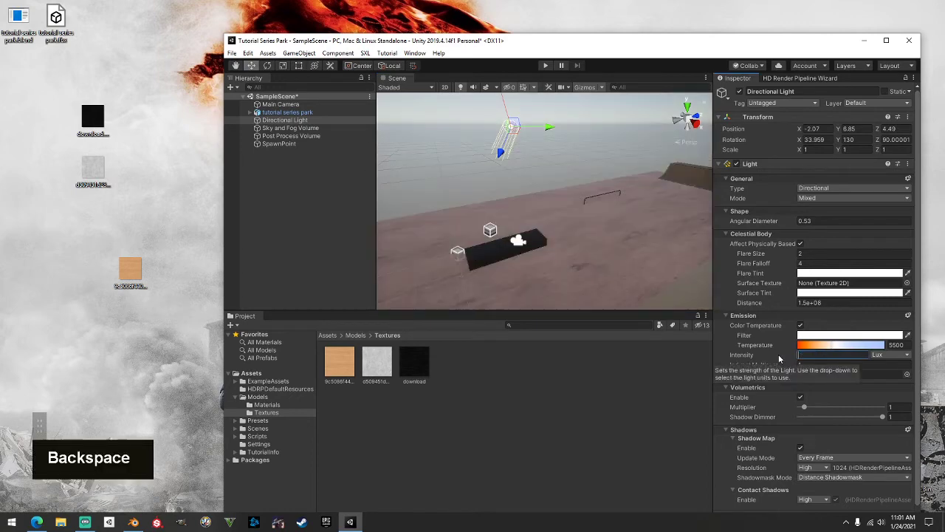
type("5000")
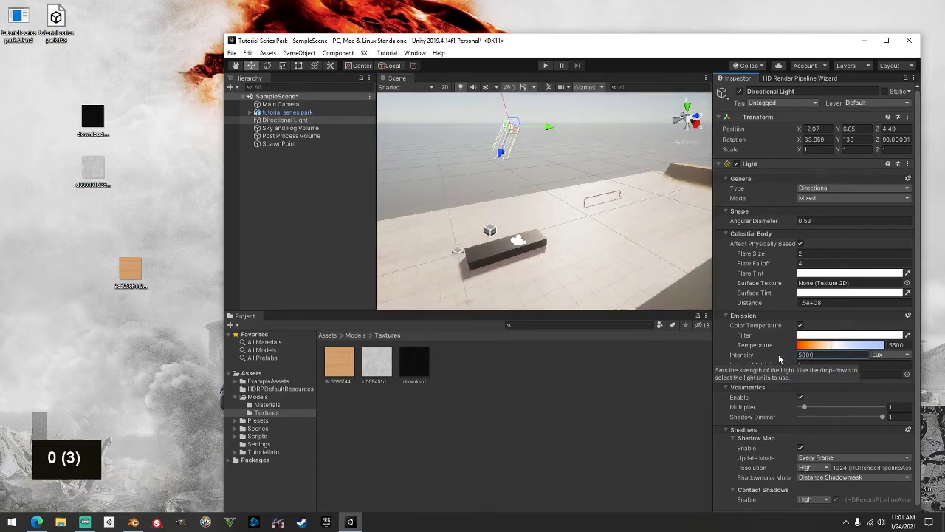
key("BackSpace")
key("BackSpace")
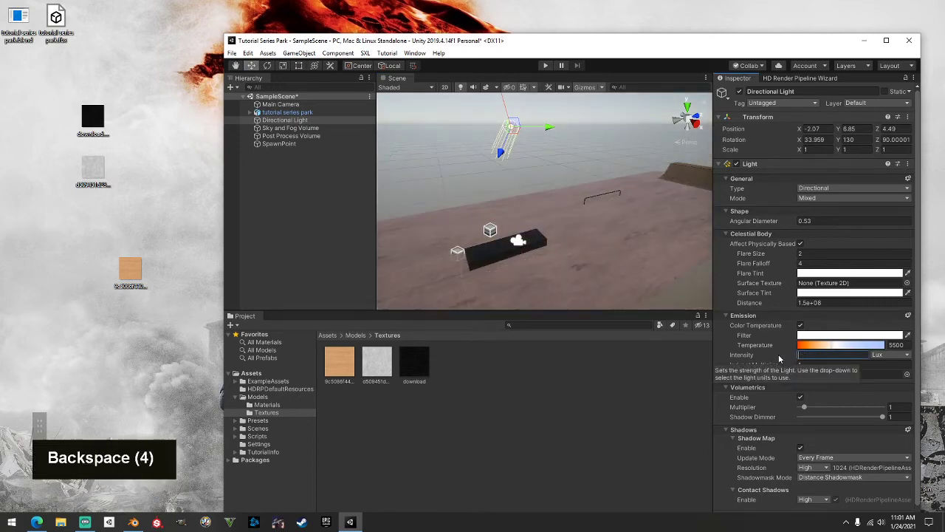
type("2000")
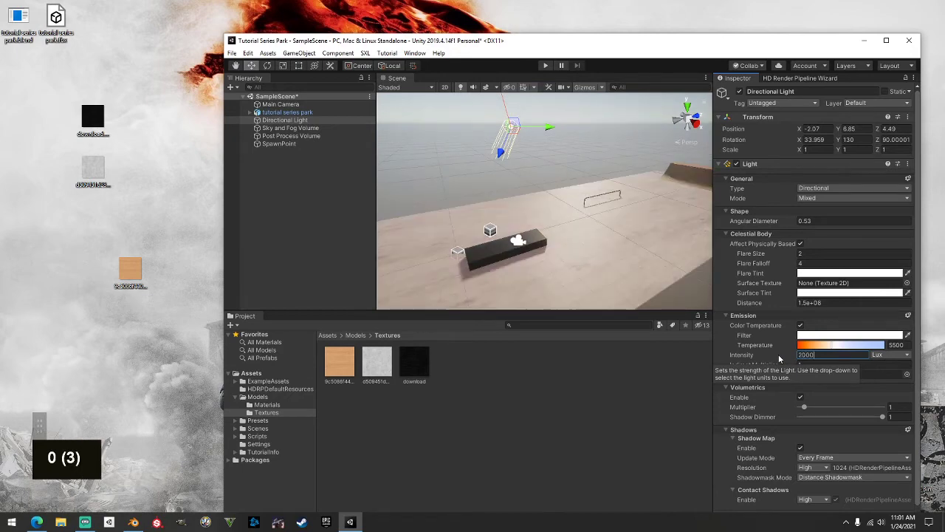
key("BackSpace")
key("BackSpace")
key("BackSpace")
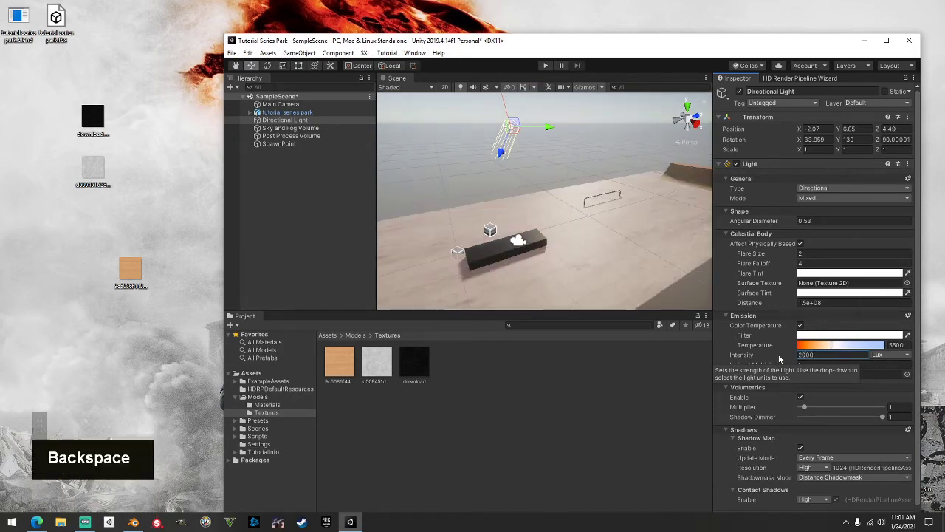
type("4000")
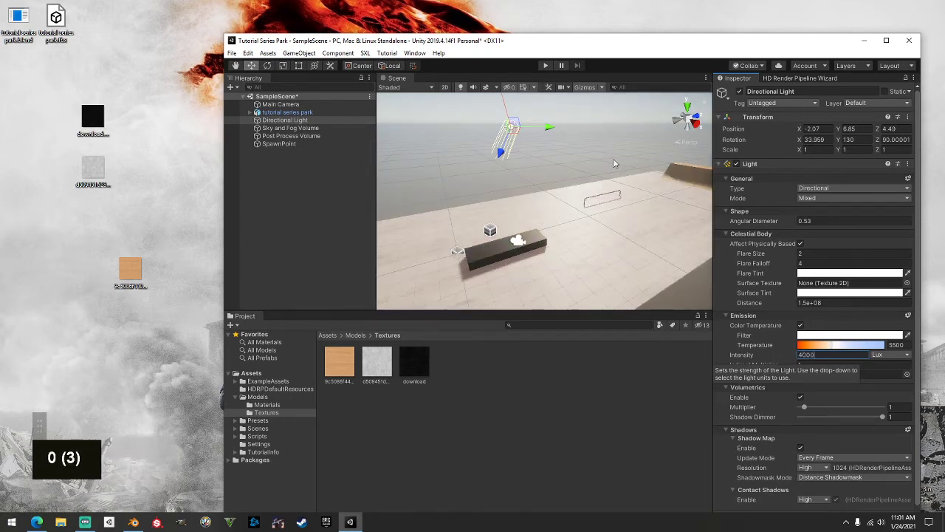
right_click(568, 156)
scroll(565, 166, "down", 2)
mouse_move(562, 171)
left_mouse_down("alt")
mouse_move(556, 190)
mouse_move(569, 184)
left_mouse_up("alt")
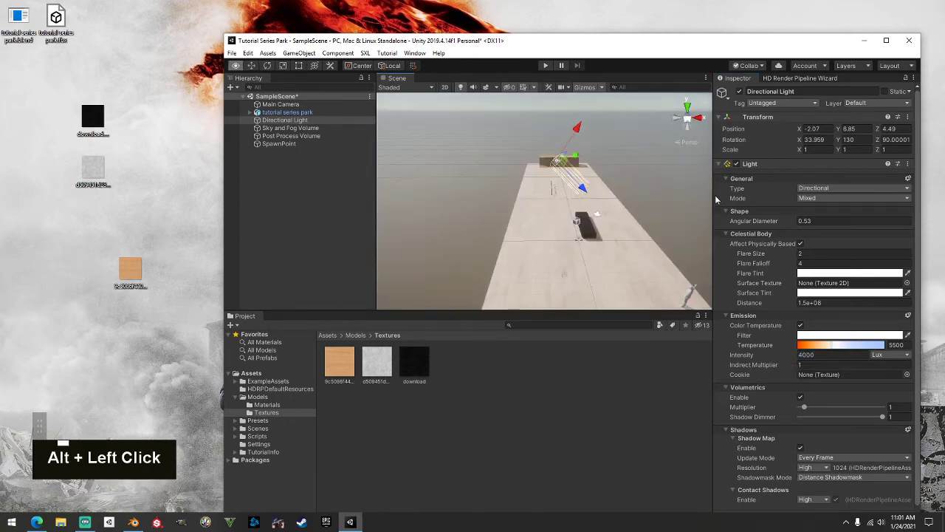
Rotate the Directional Light with the Rotate tool until Rotation X reads 82.28
left_click(285, 121)
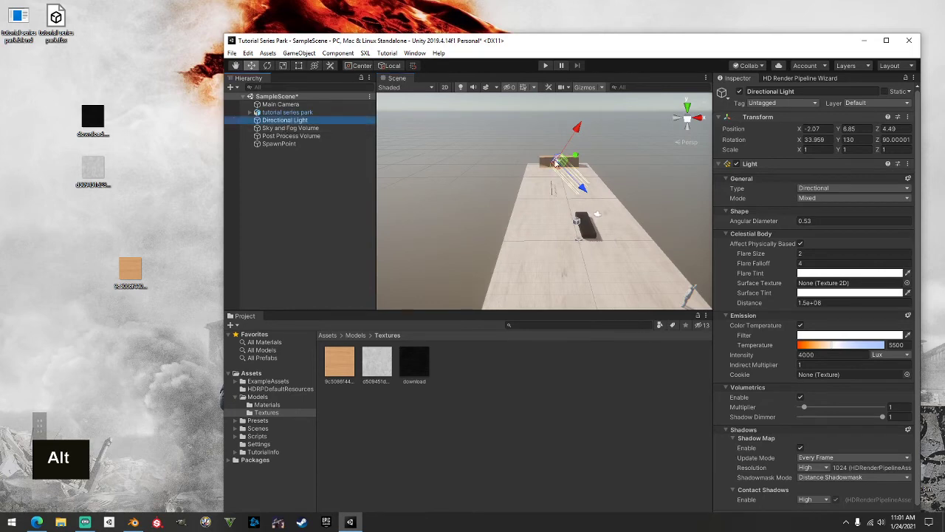
key("w")
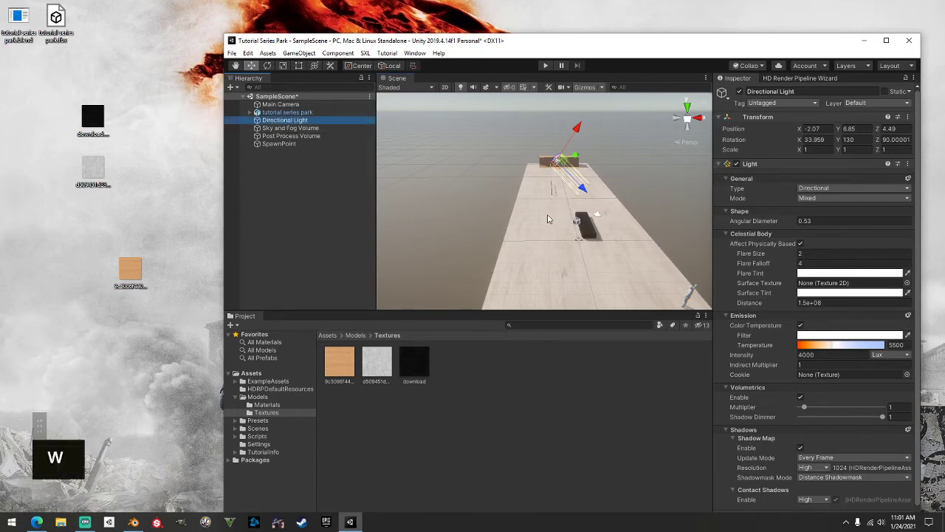
key("e")
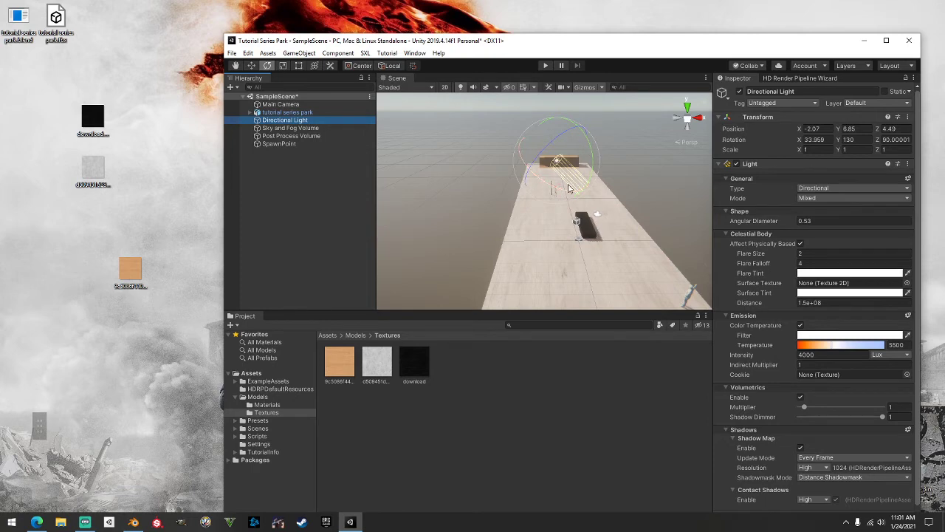
left_click(588, 144)
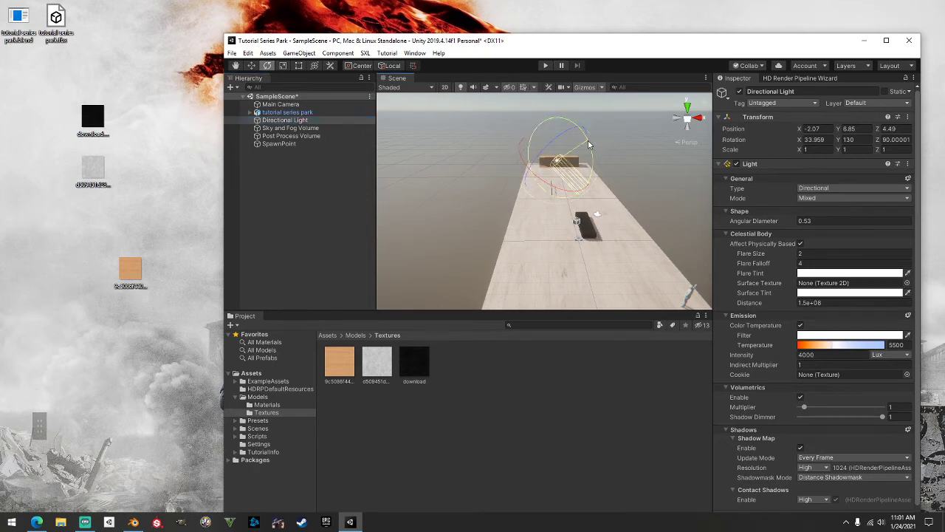
left_click_drag(589, 144, 441, 156)
scroll(590, 220, "down", 2)
scroll(589, 220, "down", 2)
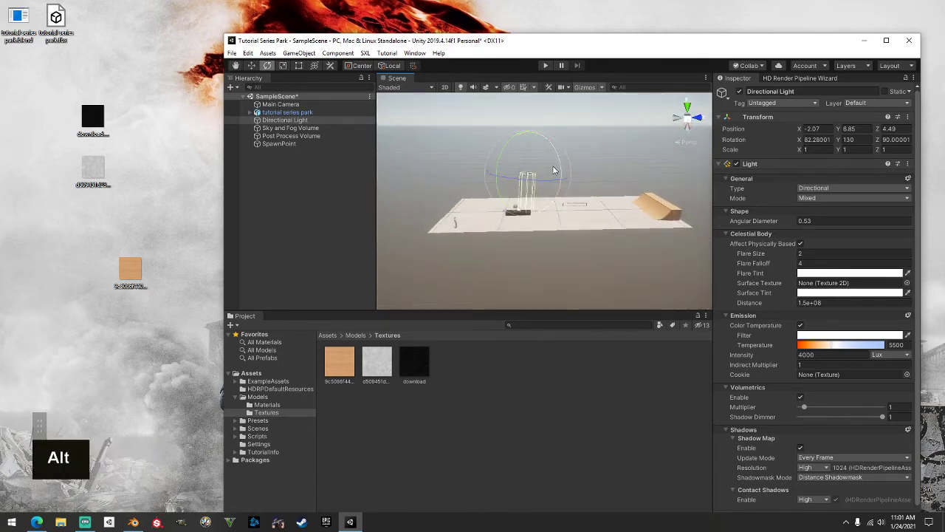
Select the tutorial series park and orbit the Scene view to a high angle over it
left_click(621, 381)
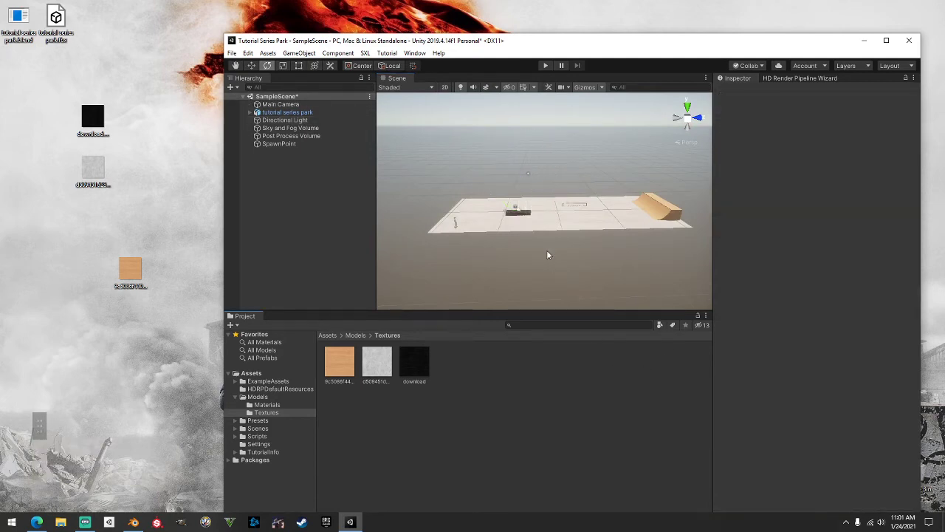
left_click(537, 228)
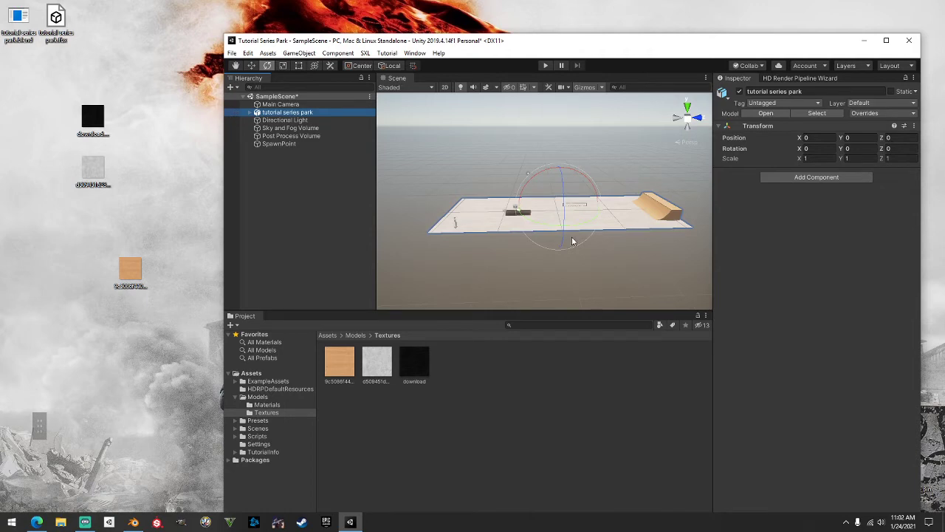
left_click(484, 156)
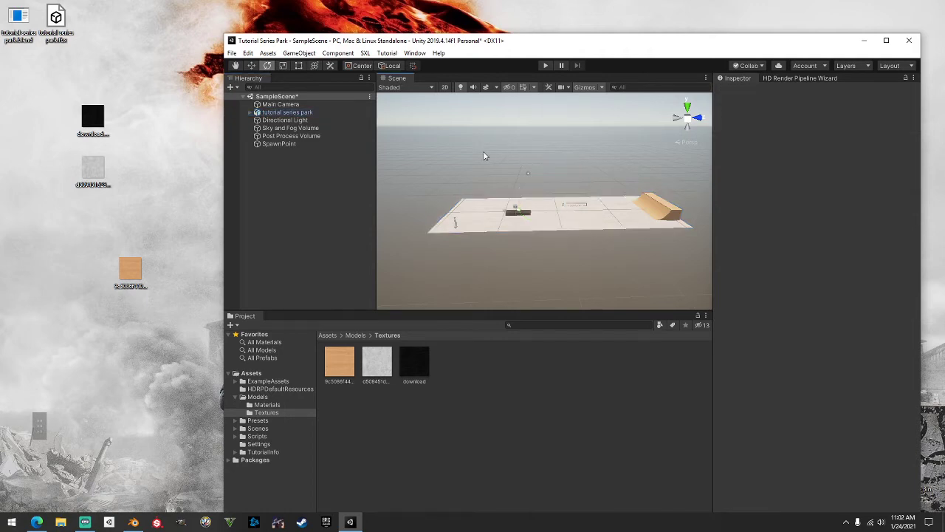
key("q")
left_click(316, 112)
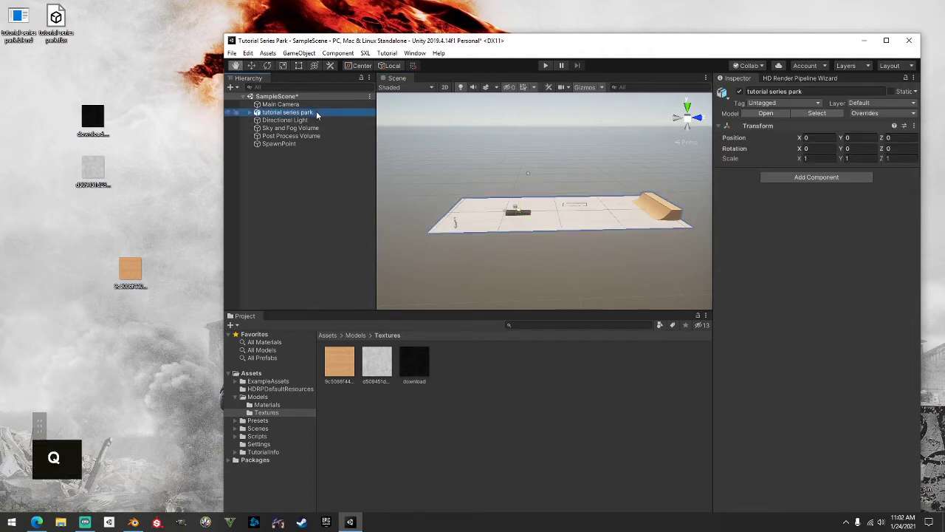
scroll(510, 156, "up", 2)
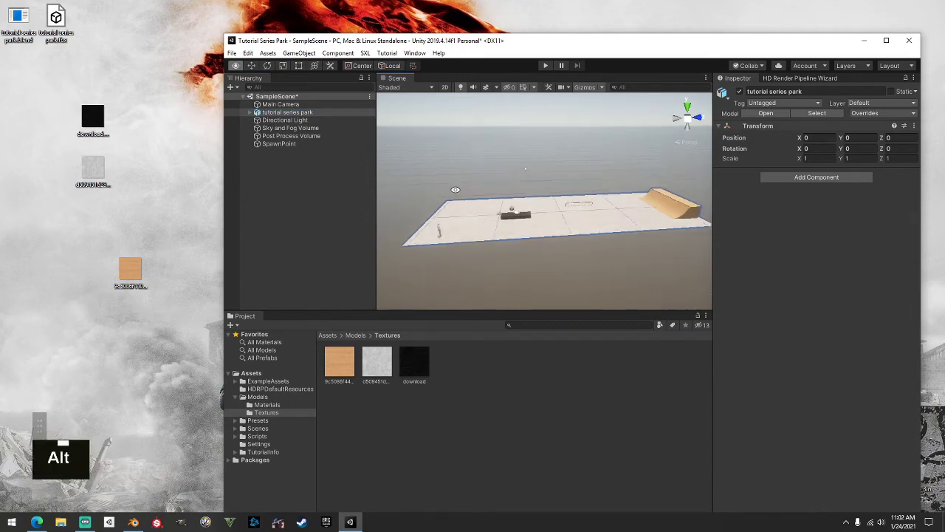
left_click_drag(461, 166, 683, 194, "alt")
left_click(591, 194, "alt")
scroll(587, 196, "up", 2)
left_click_drag(477, 228, 591, 184, "alt")
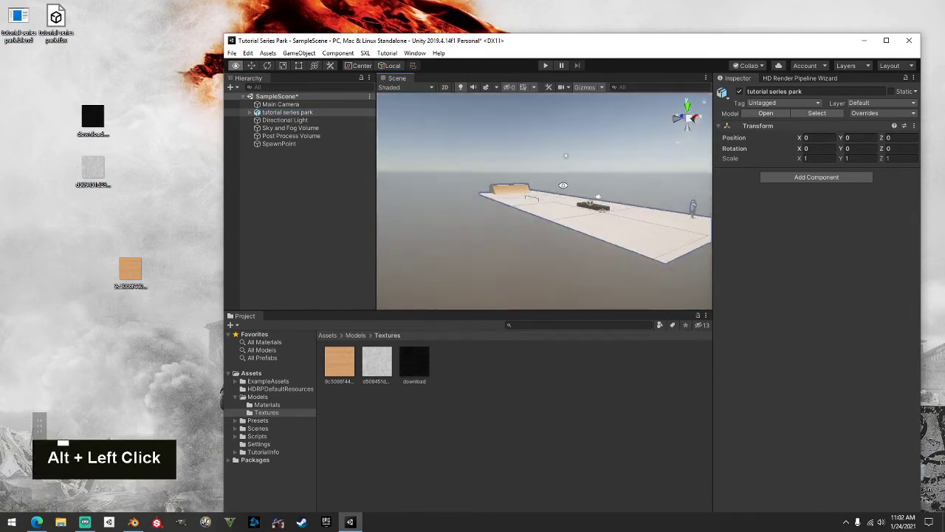
middle_click_drag(569, 184, 480, 184, "alt")
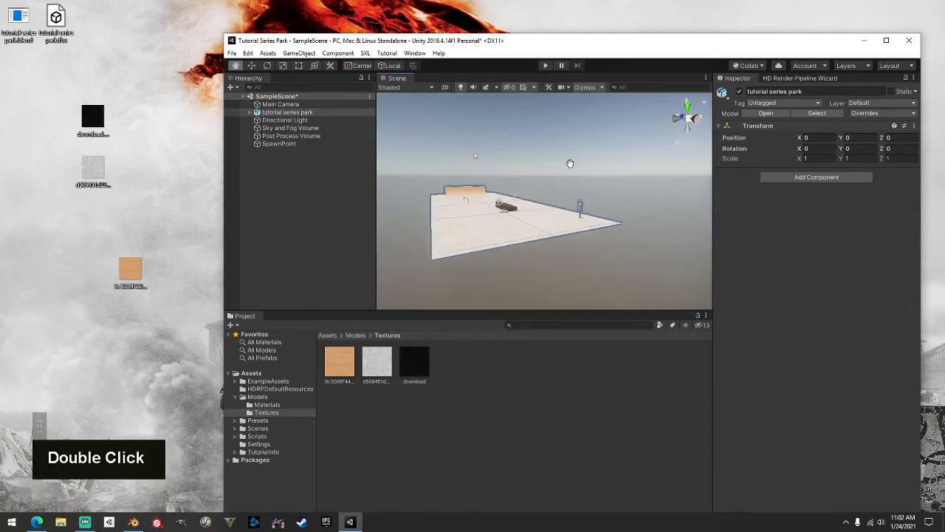
Expand the tutorial series park, select the Cube ledge and frame its front in view
double_click(290, 122)
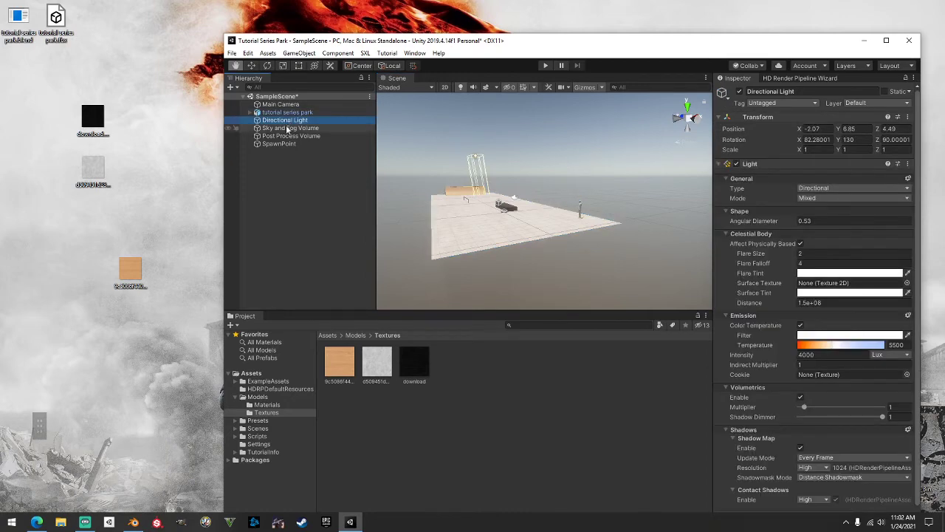
scroll(347, 150, "down", 1)
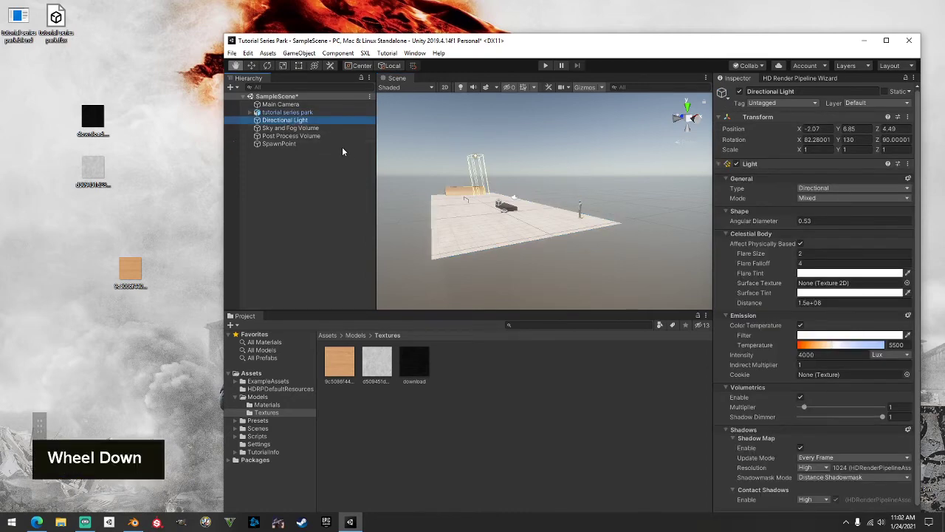
left_click(285, 114)
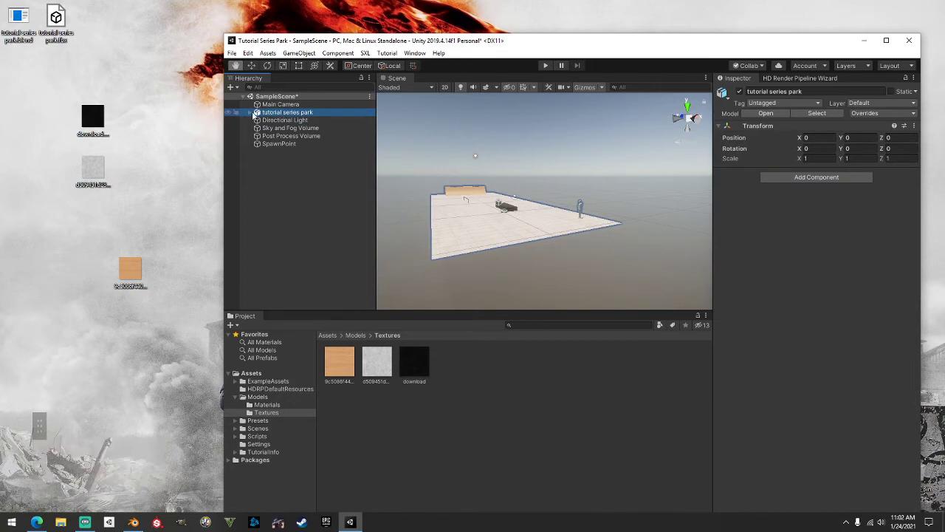
left_click(251, 112)
left_click(276, 120)
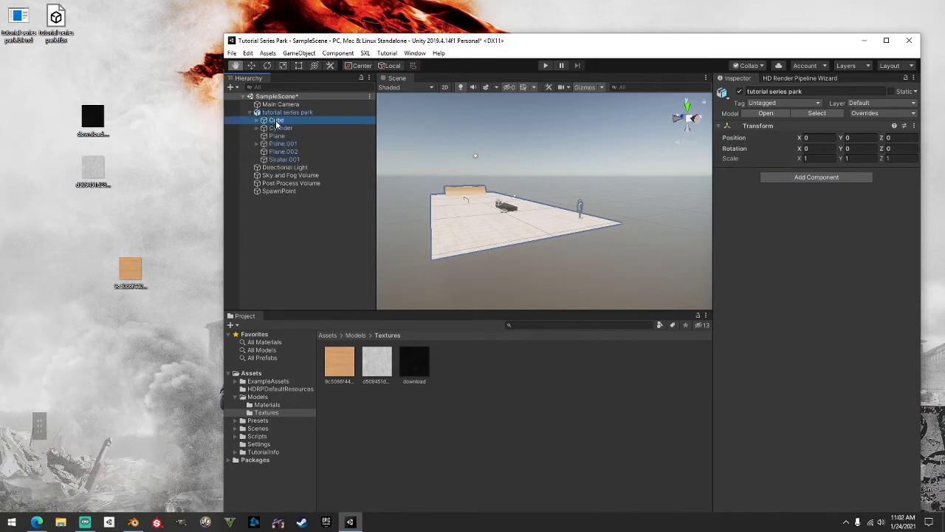
scroll(518, 237, "down", 2)
scroll(518, 236, "up", 5)
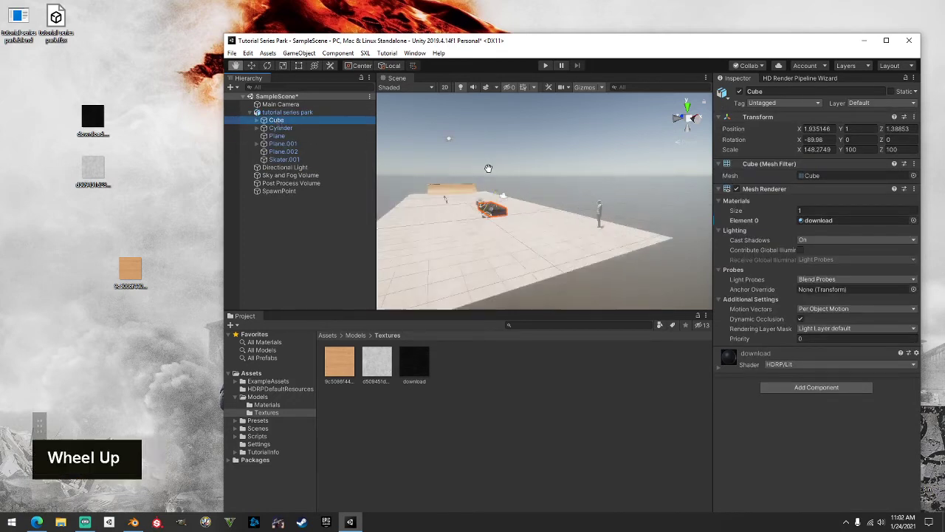
scroll(518, 236, "down", 2, "alt")
scroll(519, 236, "up", 4)
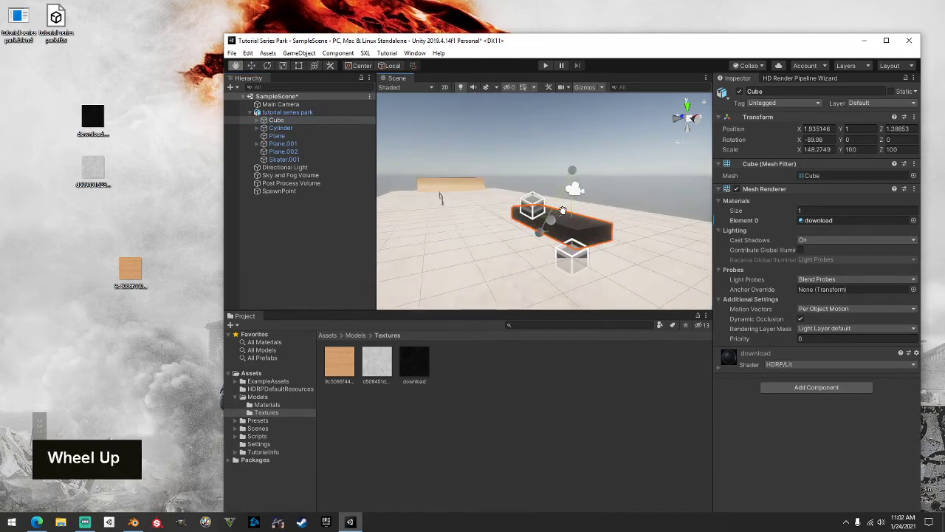
left_click_drag(518, 236, 498, 218, "alt")
middle_click_drag(498, 218, 508, 186, "alt")
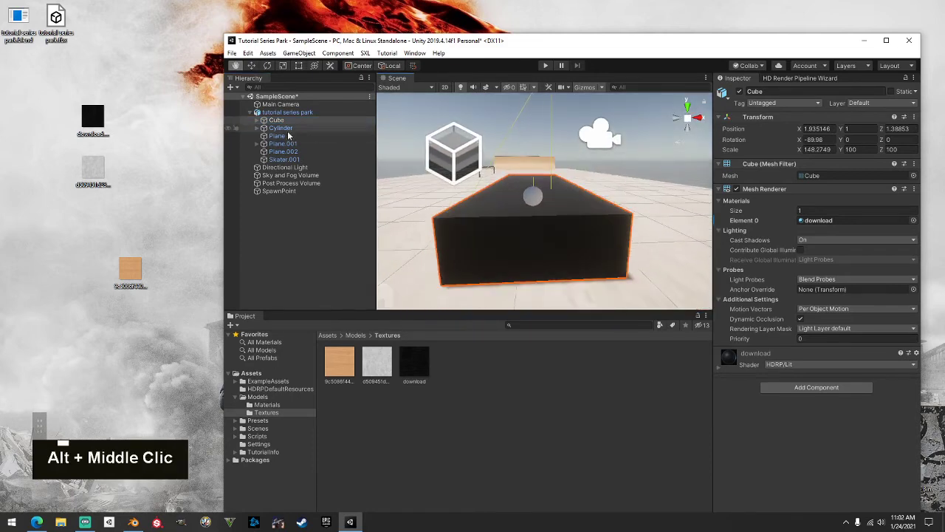
Expand Cube and inspect its two grind spline children and their GrindPoint objects, GrindPoint_9d20 through GrindPoint_2851
left_click(257, 121)
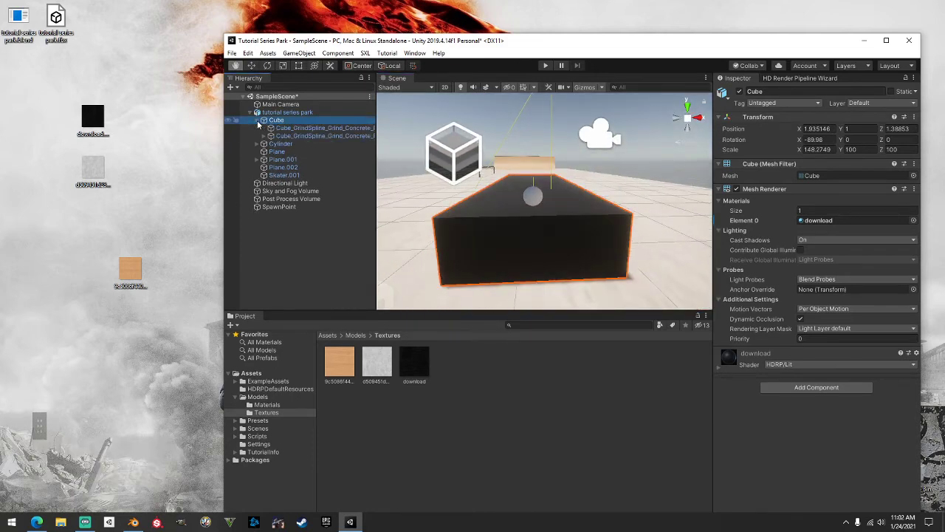
left_click(310, 128)
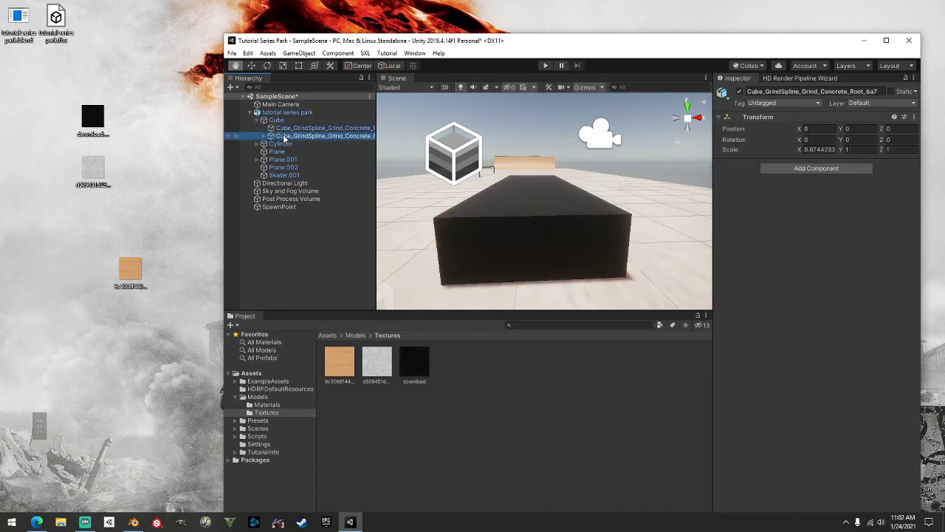
double_click(287, 137)
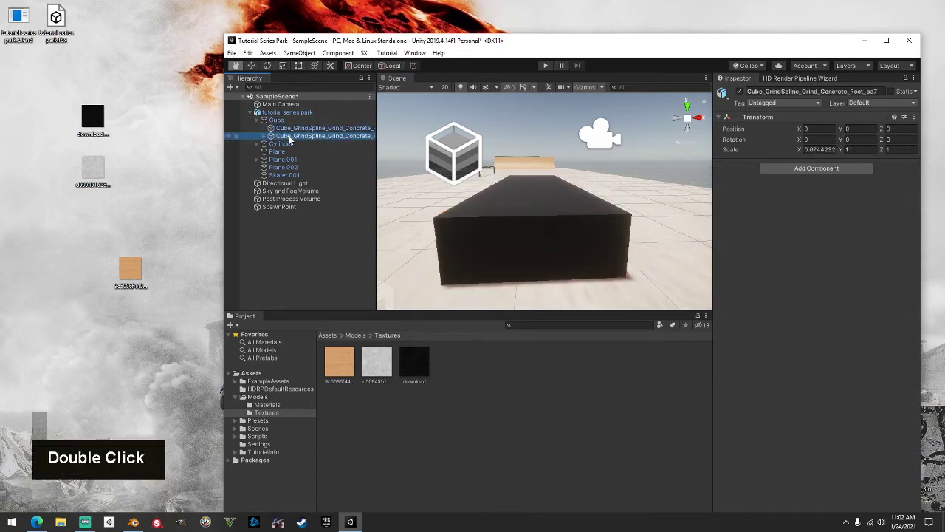
scroll(503, 198, "down", 3)
scroll(504, 198, "up", 2)
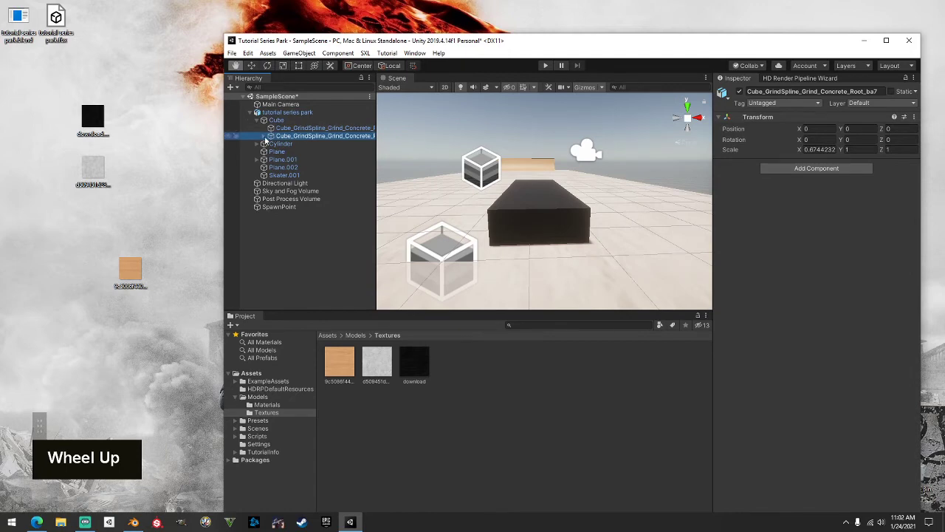
left_click(264, 136)
left_click(298, 145)
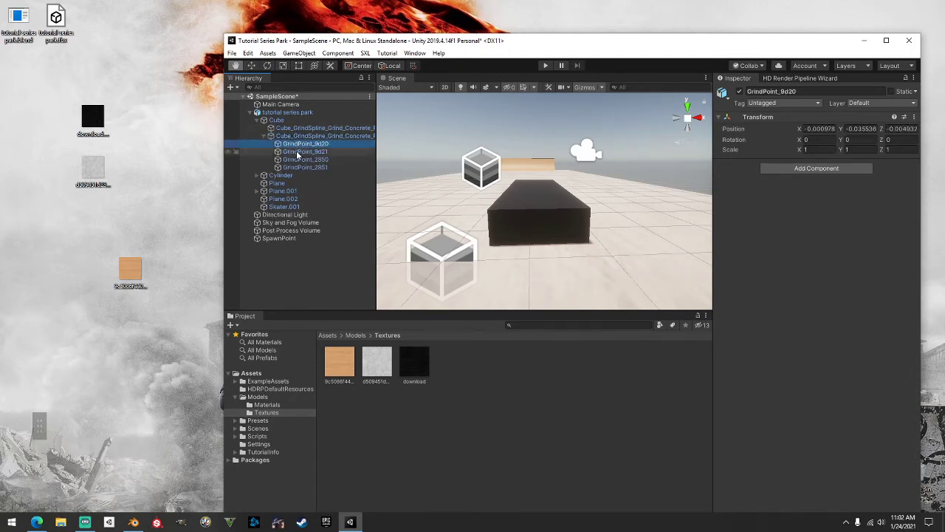
left_click(297, 154)
left_click(299, 160)
left_click(300, 168)
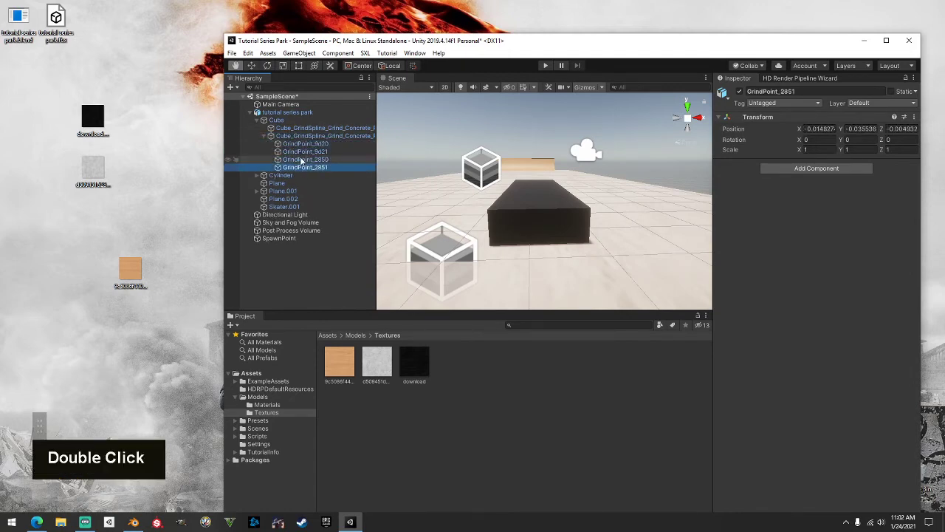
Collapse the grind points and select Cube_GrindSpline_Grind_Concrete_Root_ba7
left_click(264, 136)
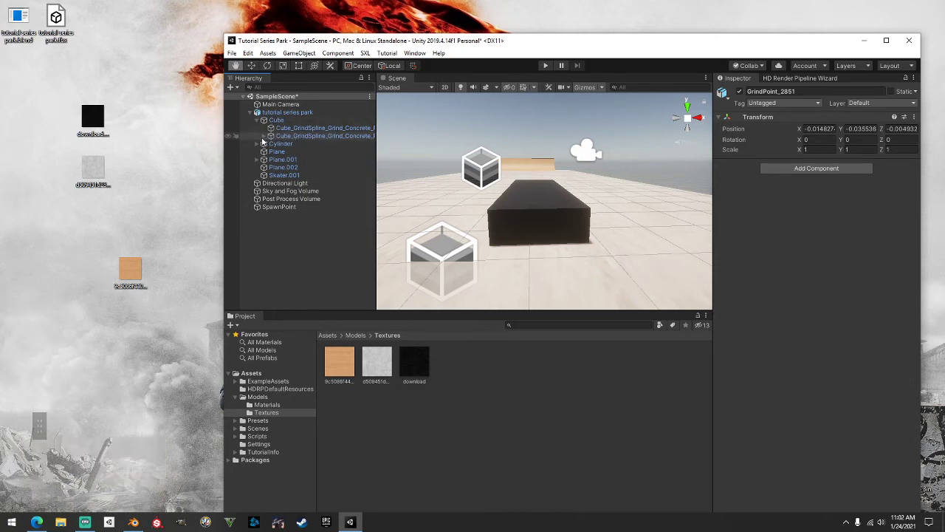
left_click(265, 137)
left_click(266, 137)
left_click(302, 138)
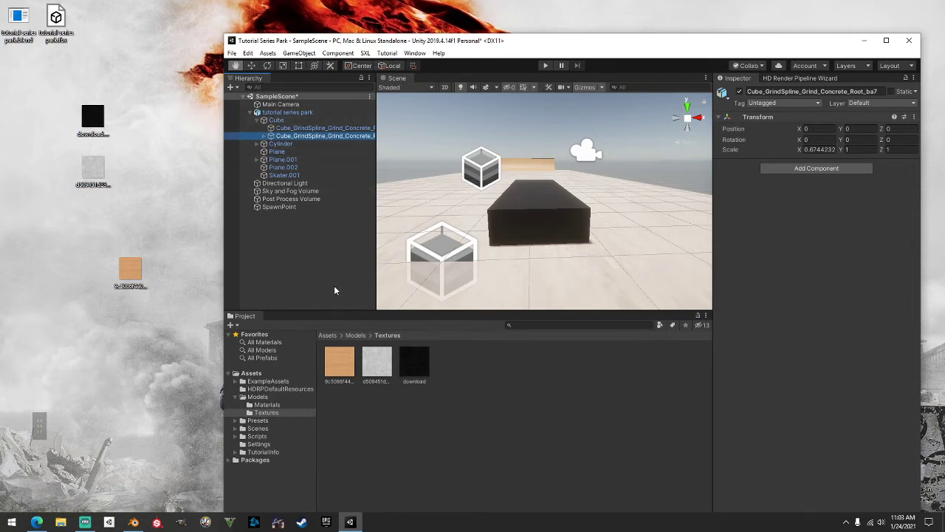
left_click(283, 119)
left_click(282, 136)
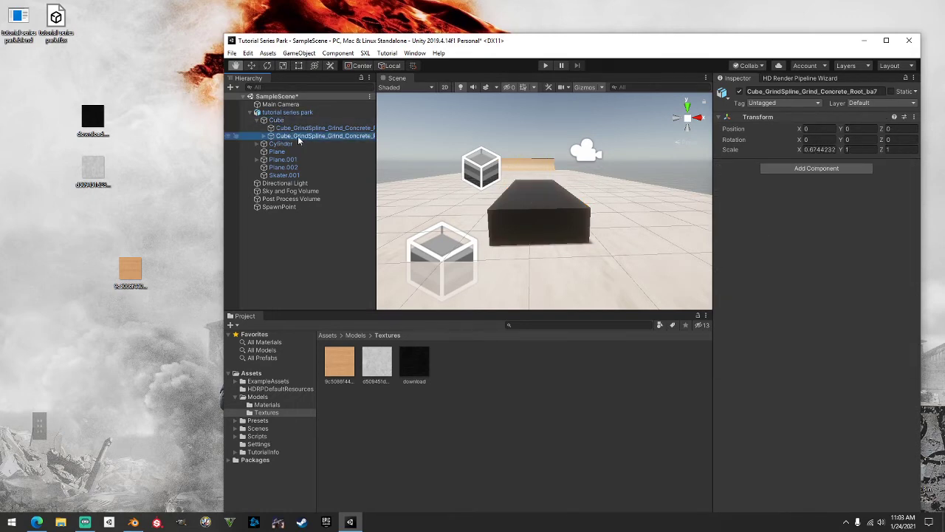
left_click(800, 170)
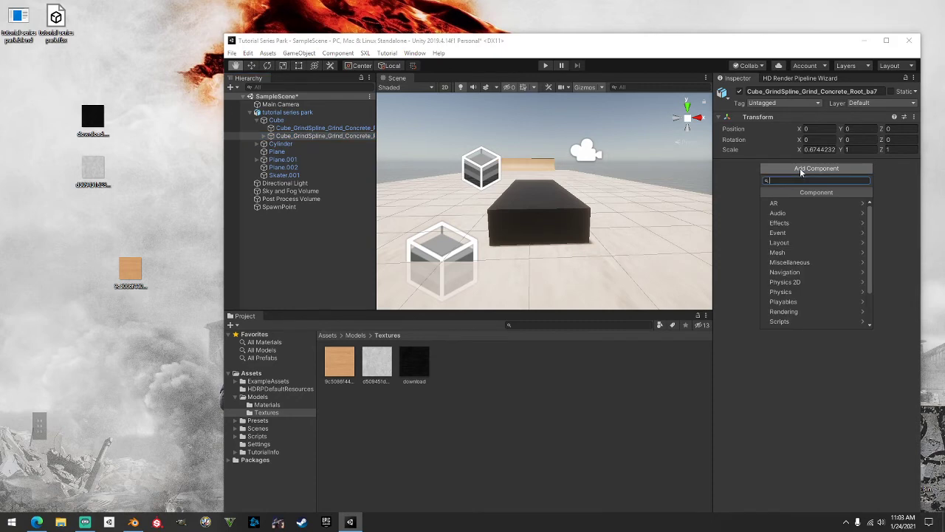
type("grind")
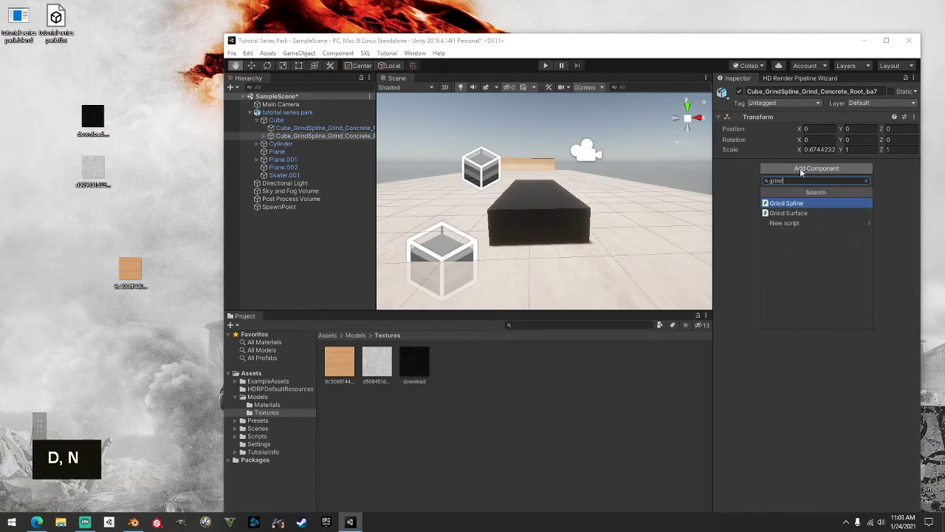
left_click(797, 206)
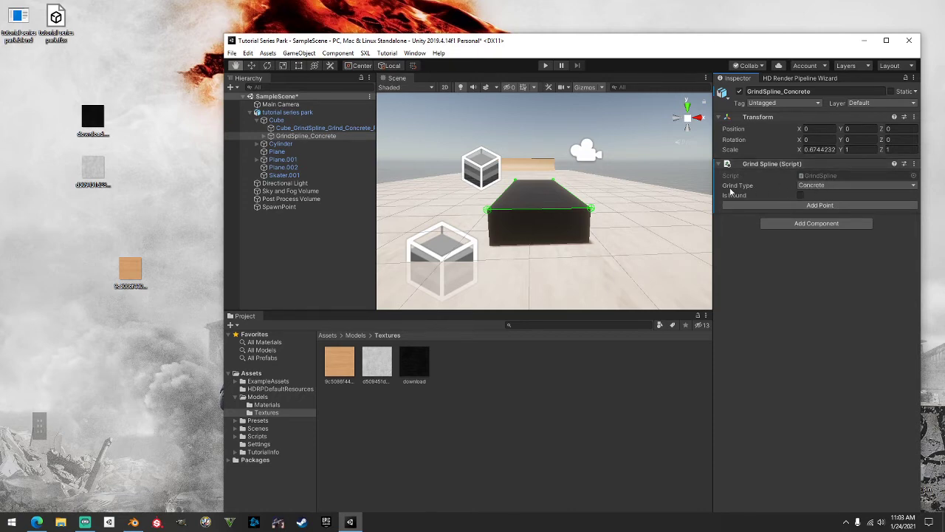
left_click(812, 187)
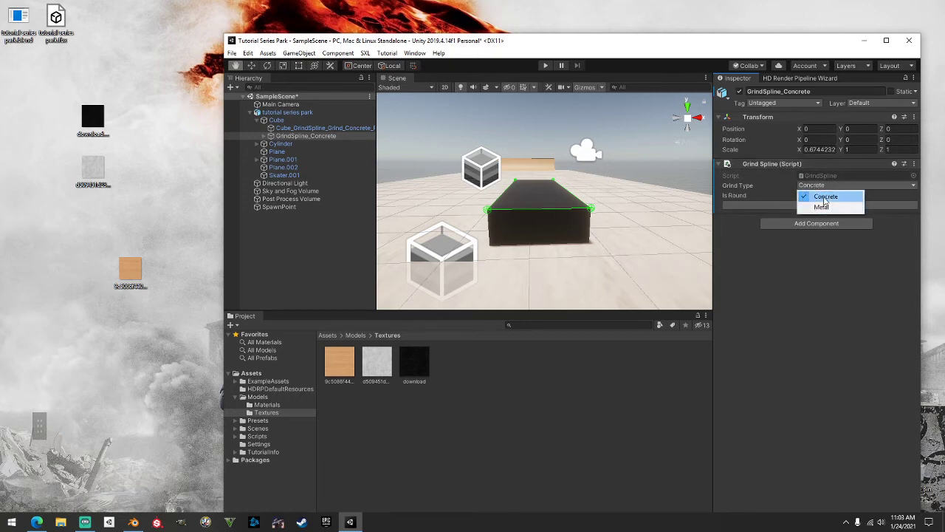
left_click(824, 200)
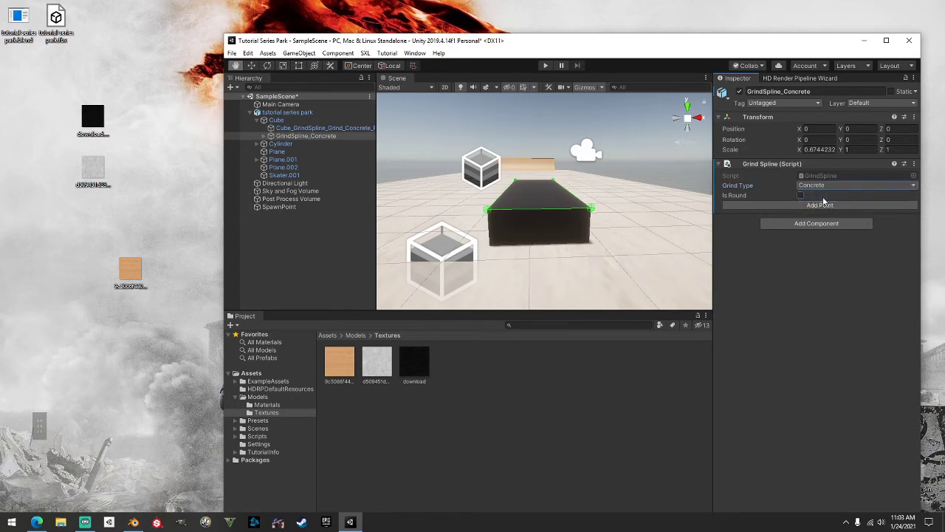
scroll(636, 192, "down", 2)
mouse_move(652, 194)
middle_mouse_down()
mouse_move(622, 193)
mouse_move(664, 187)
mouse_move(641, 197)
middle_mouse_up()
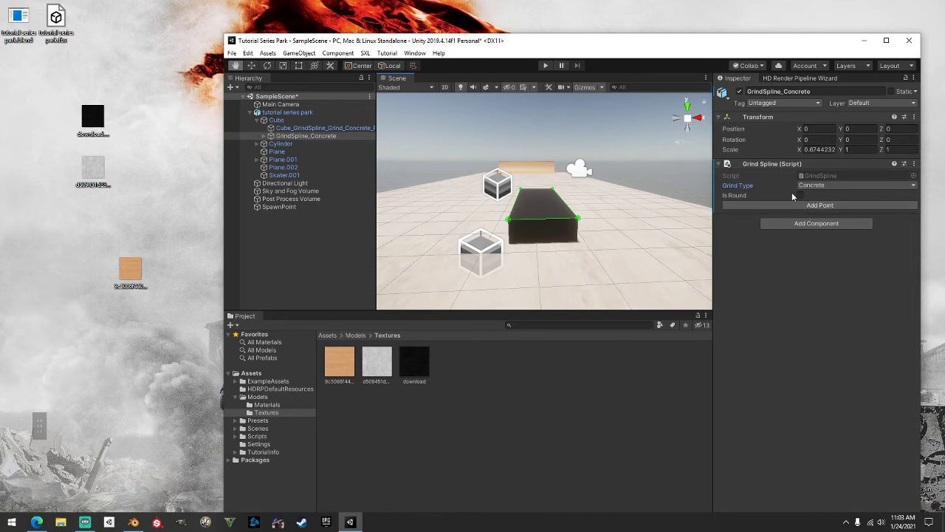
Add a Grind Surface component to the Cube ledge
left_click(257, 119)
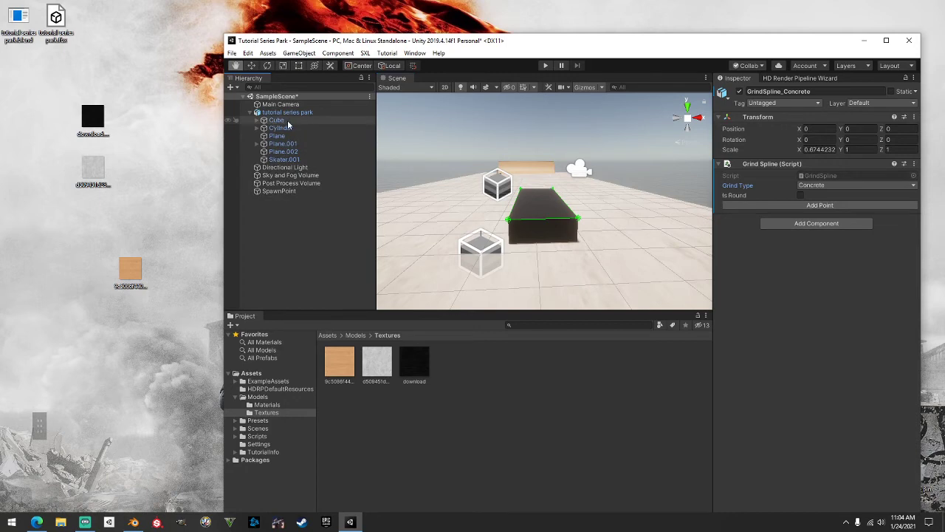
left_click(278, 121)
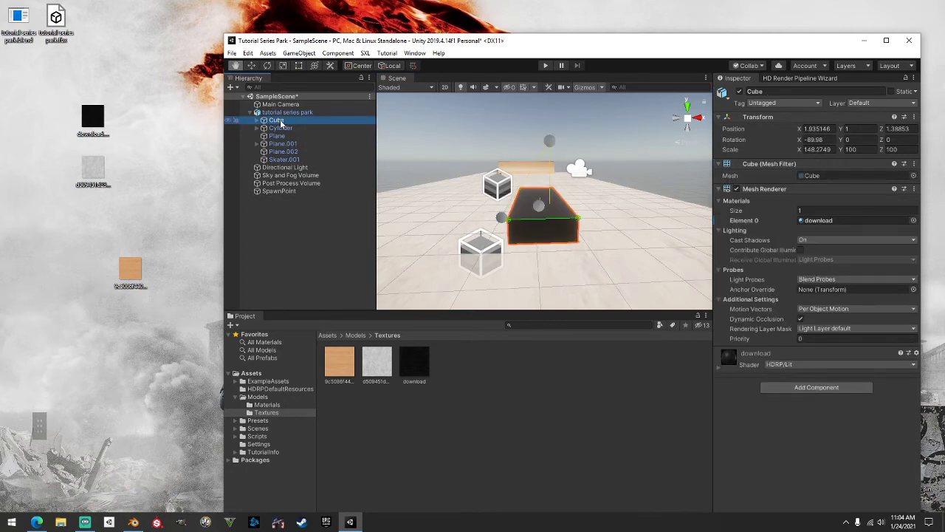
left_click(817, 388)
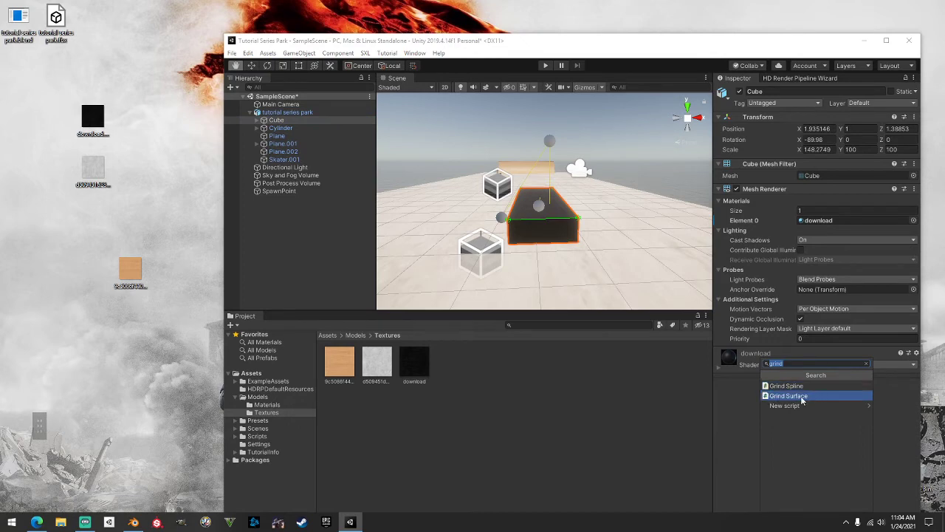
left_click(805, 398)
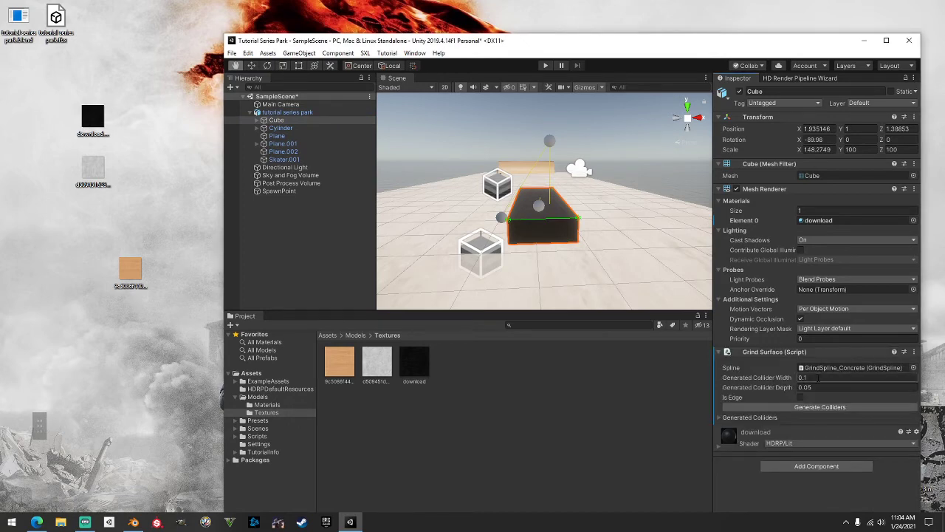
Set Generated Collider Width 0.08 and Depth 0.06, and tick Is Edge
left_click(776, 379)
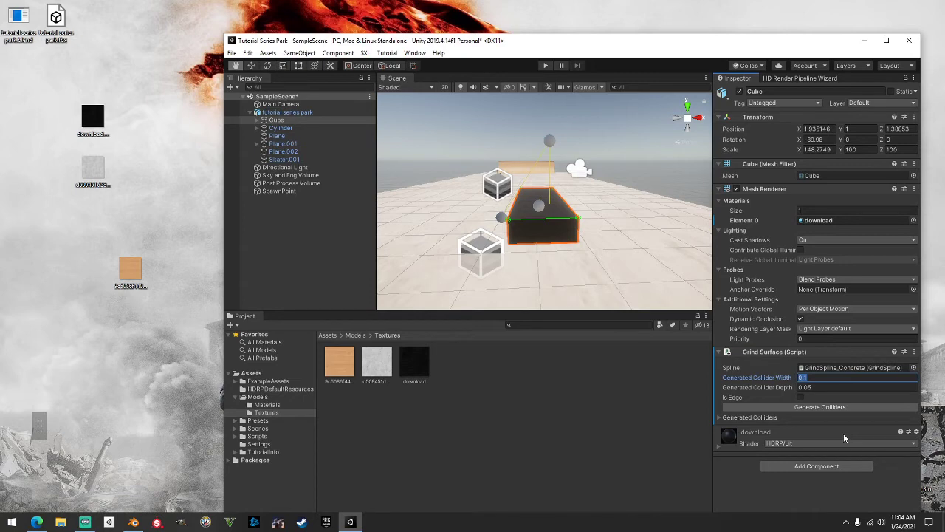
key("BackSpace")
type("0")
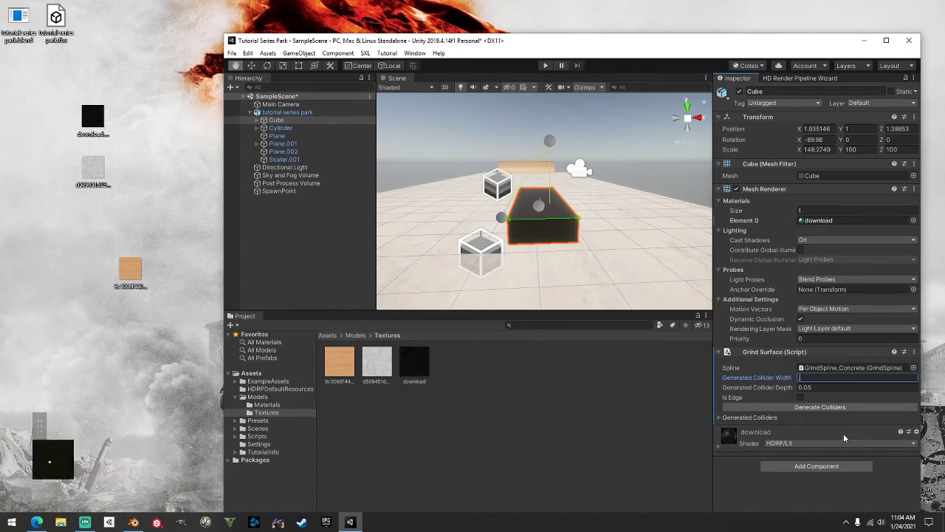
type("8")
key("Tab")
type(".06")
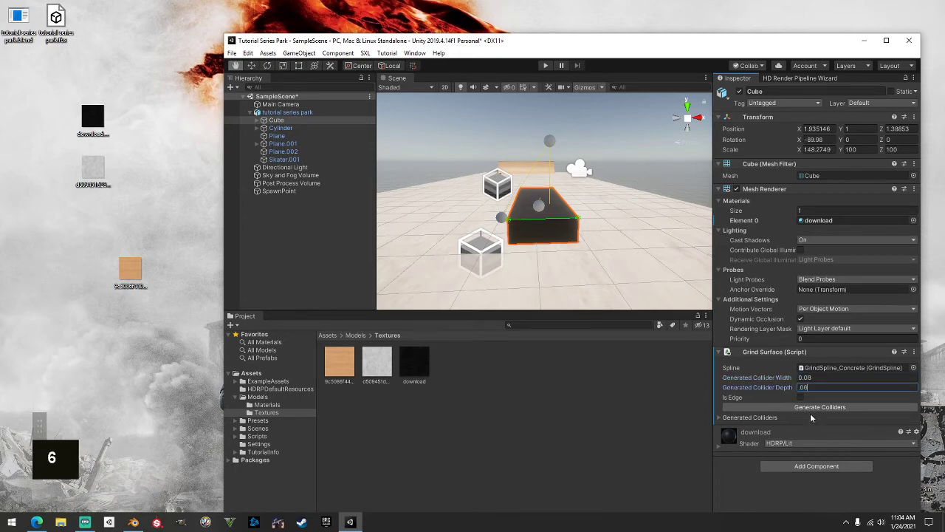
scroll(635, 288, "up", 3)
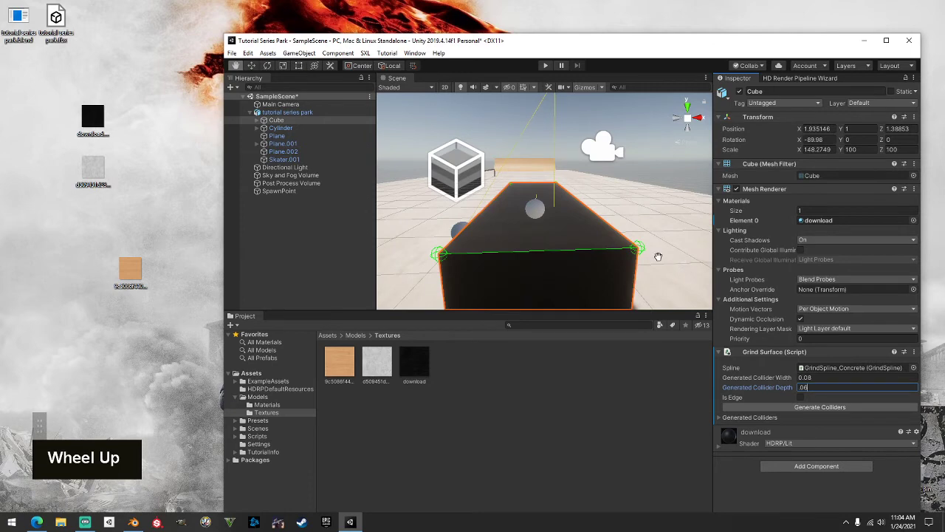
left_click_drag(657, 257, 673, 272, "alt")
scroll(654, 259, "down", 3, "alt")
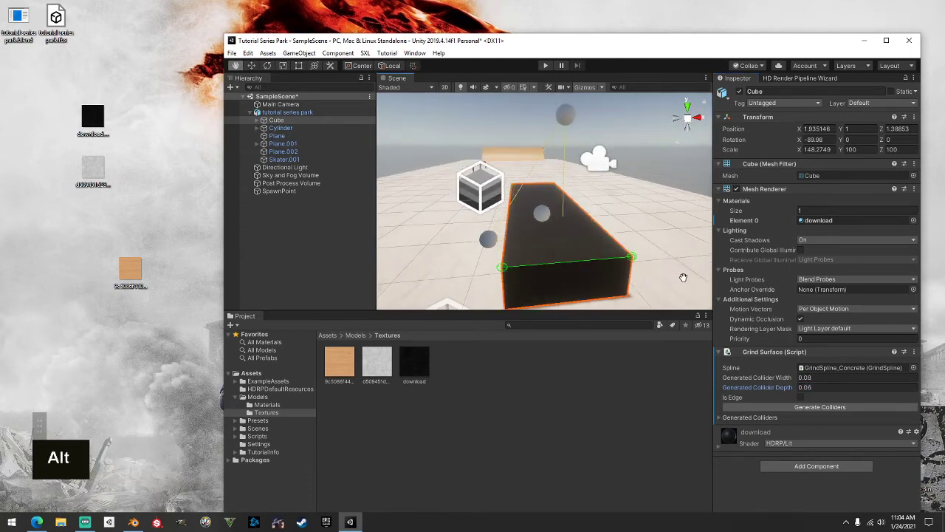
left_click(801, 397)
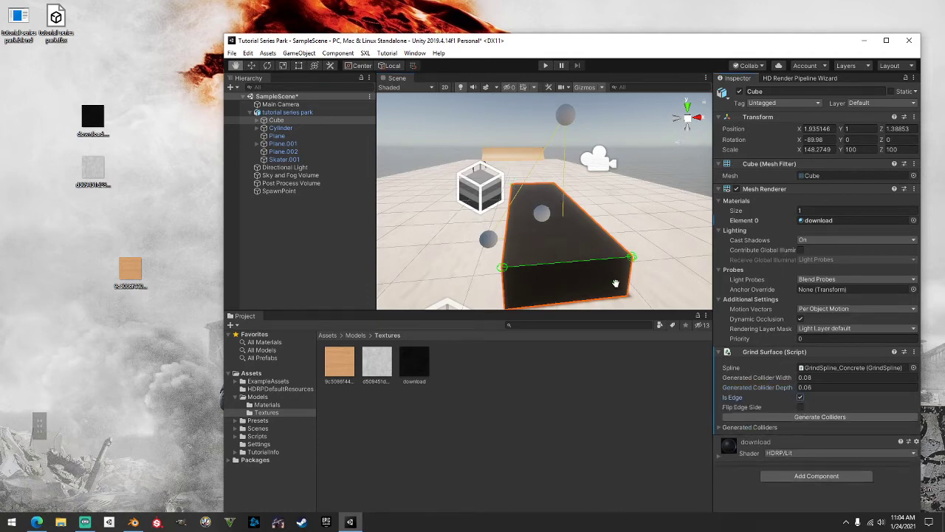
Generate the Grind Surface colliders and orbit the Scene view to check them along the ledge
left_click(822, 418)
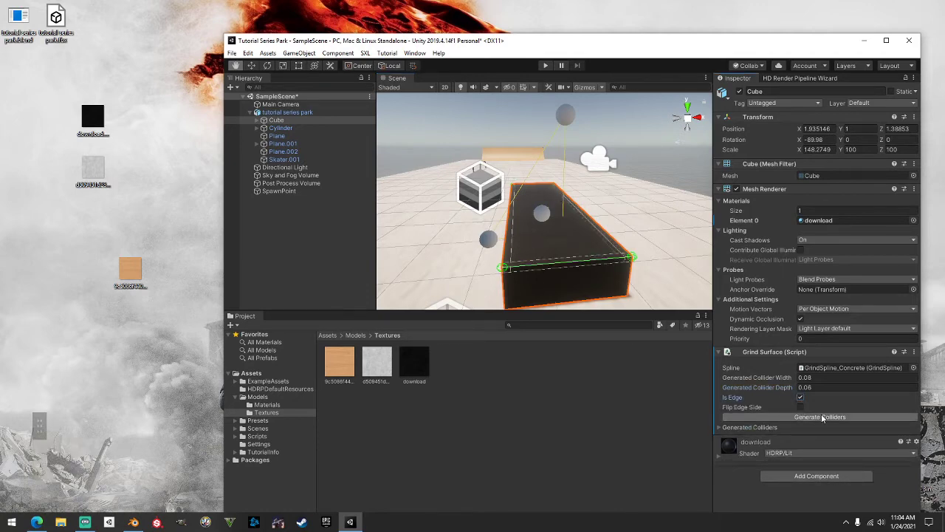
left_click_drag(687, 242, 429, 351, "alt")
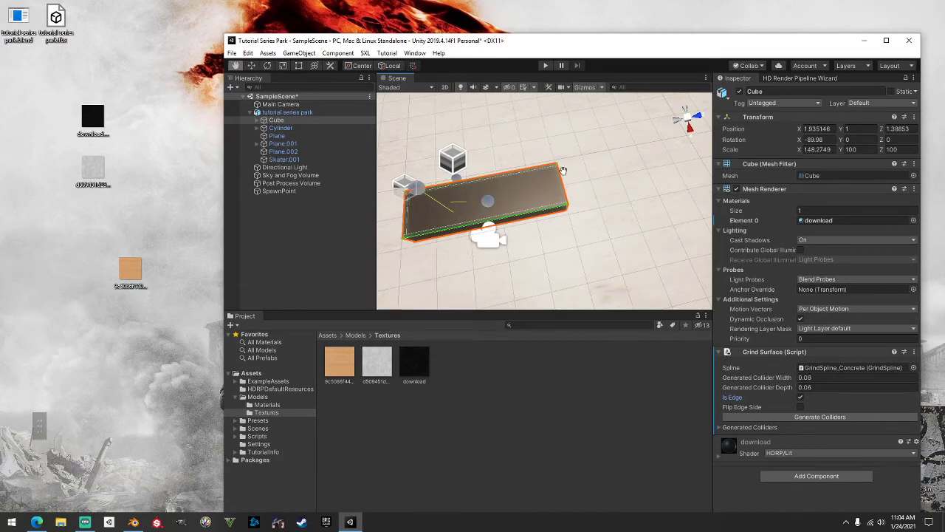
left_click_drag(559, 173, 602, 193, "alt")
mouse_move(602, 193)
middle_mouse_down("alt")
mouse_move(627, 181)
mouse_move(595, 210)
middle_mouse_up("alt")
scroll(595, 210, "up", 2)
left_click_drag(595, 208, 559, 208, "alt")
middle_click_drag(559, 209, 553, 192, "alt")
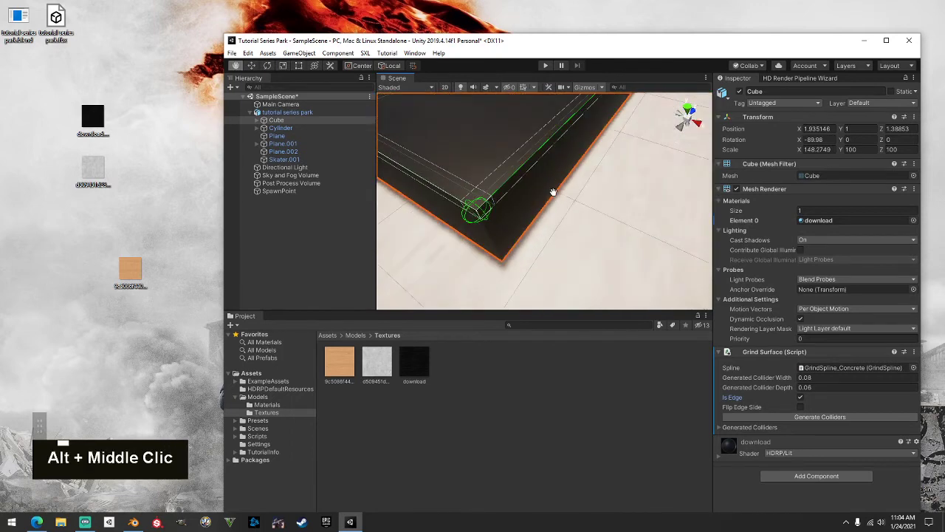
scroll(555, 192, "down", 3)
left_click_drag(554, 192, 570, 230, "alt")
middle_click_drag(570, 231, 571, 234, "alt")
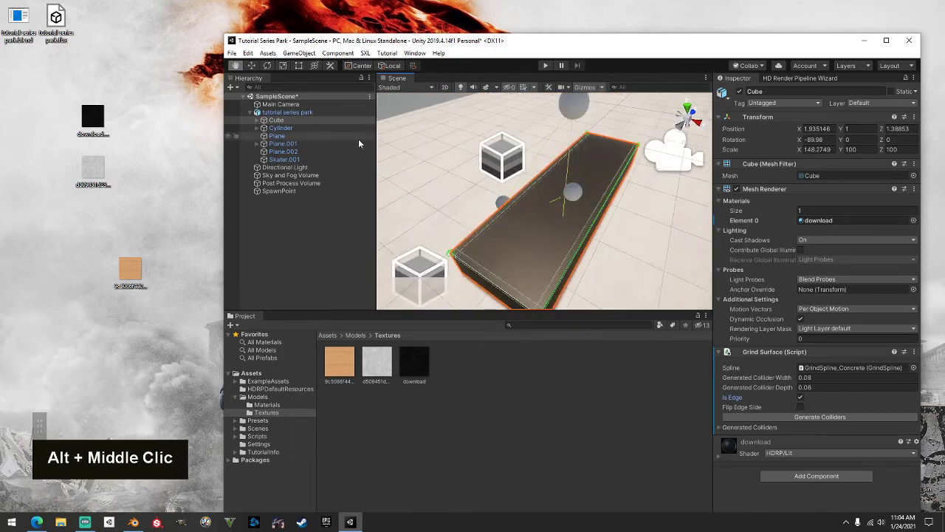
Expand Cube and inspect each of the three Grind Cols box colliders
left_click(257, 121)
middle_click_drag(486, 203, 485, 156, "alt")
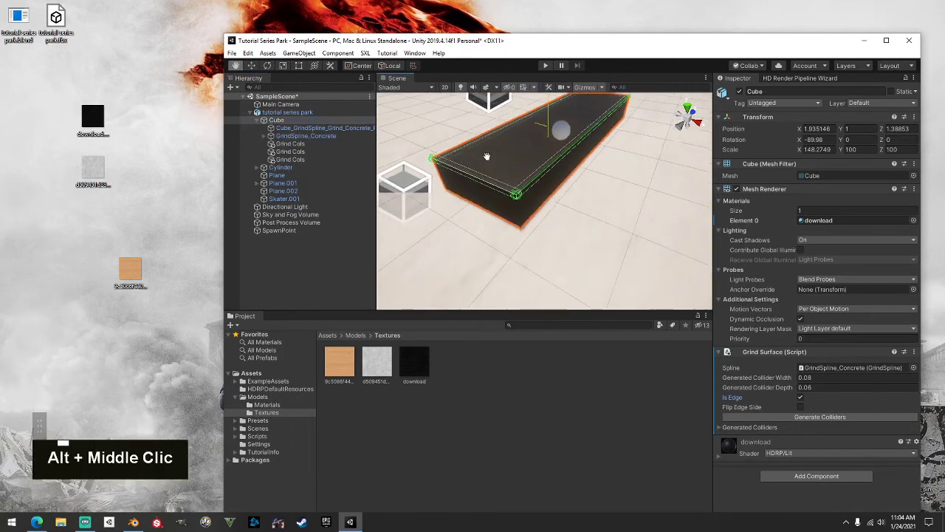
left_click(303, 145)
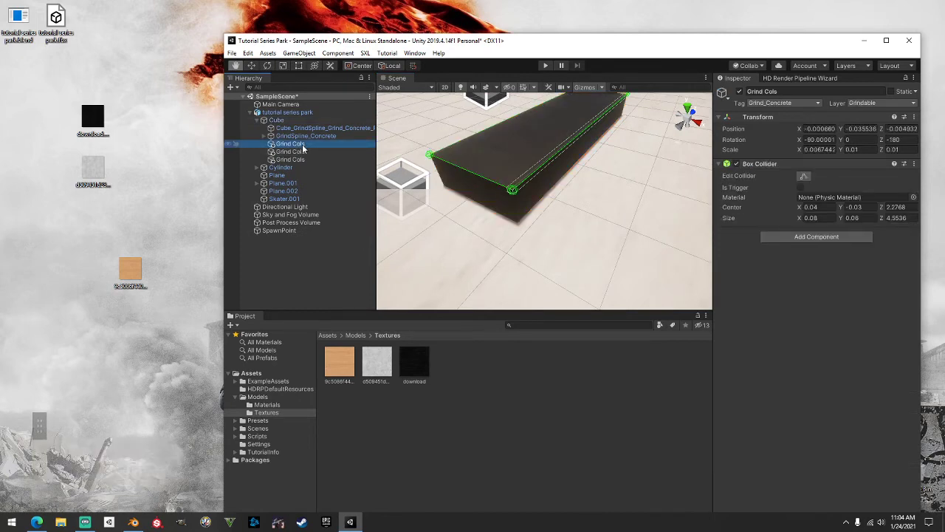
left_click(302, 158)
left_click(302, 152)
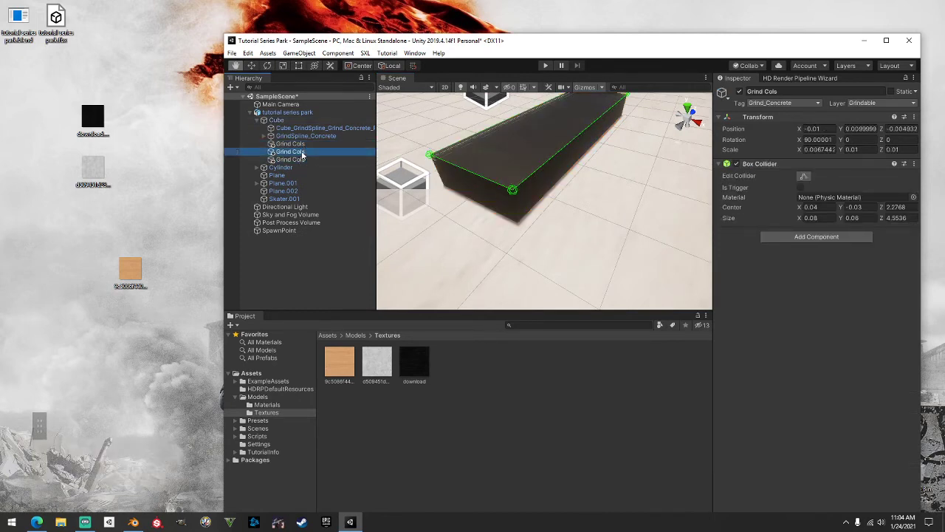
middle_click_drag(558, 218, 552, 244)
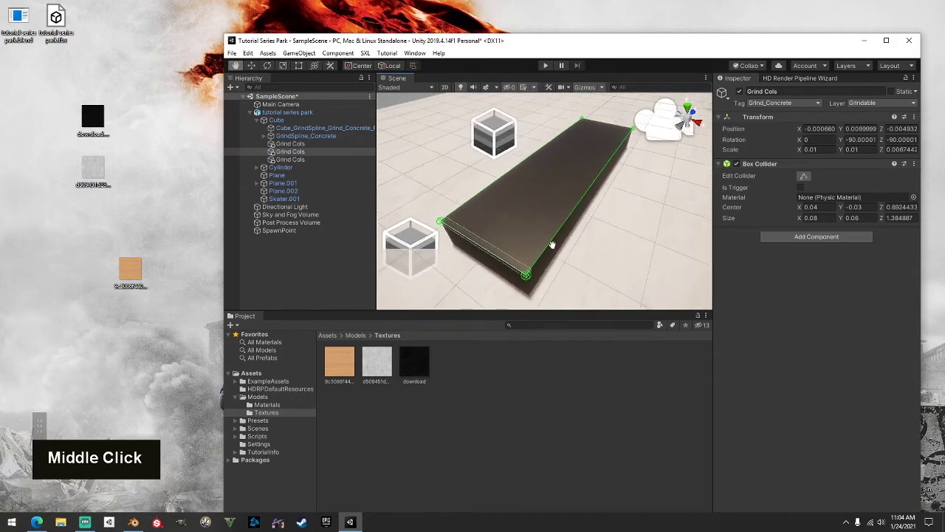
Delete the second Grind Cols collider and check the two remaining ones
right_click(290, 152)
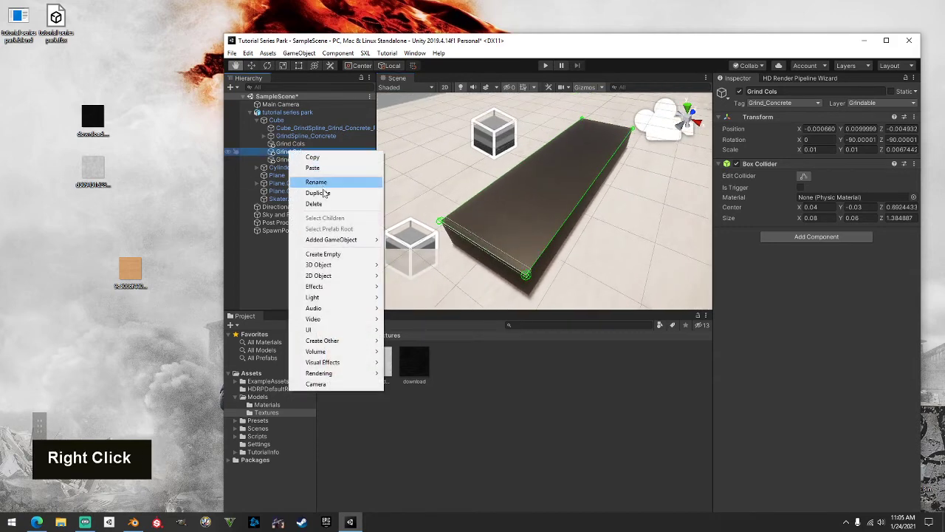
left_click(614, 130)
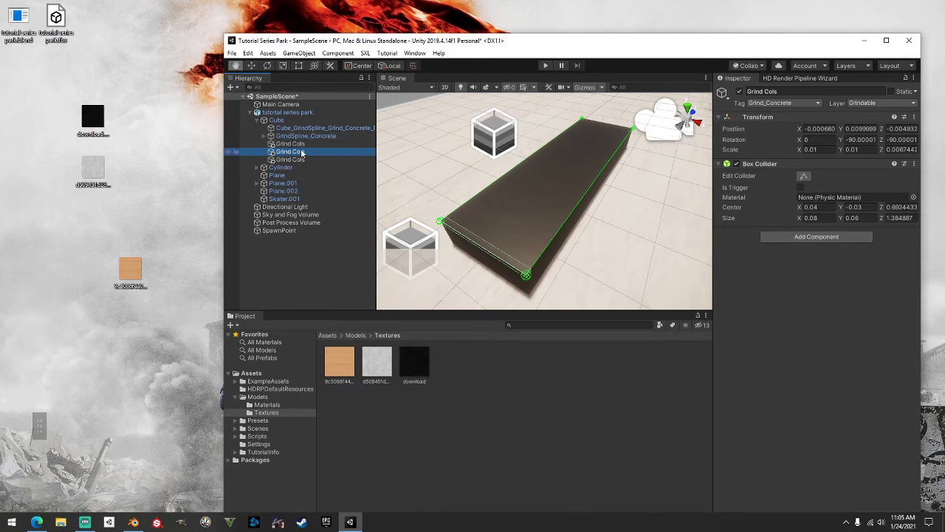
key("Delete")
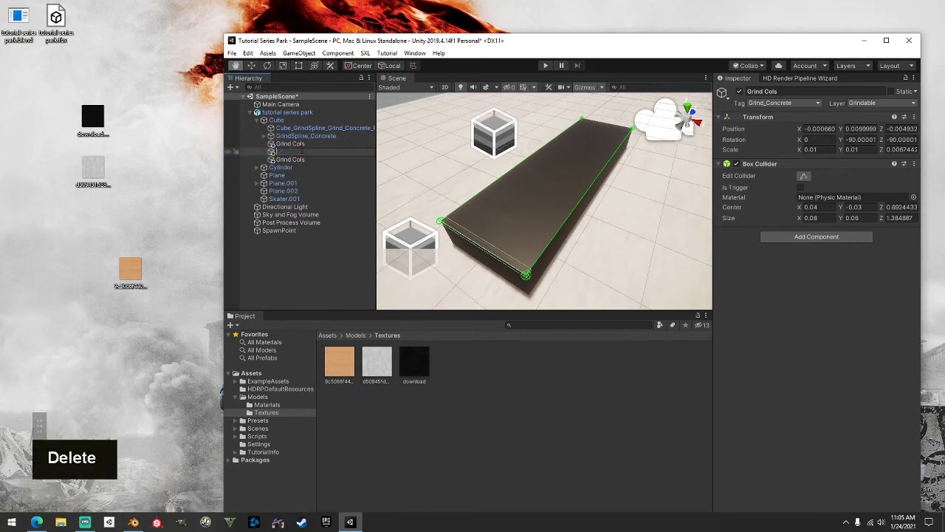
left_click(299, 151)
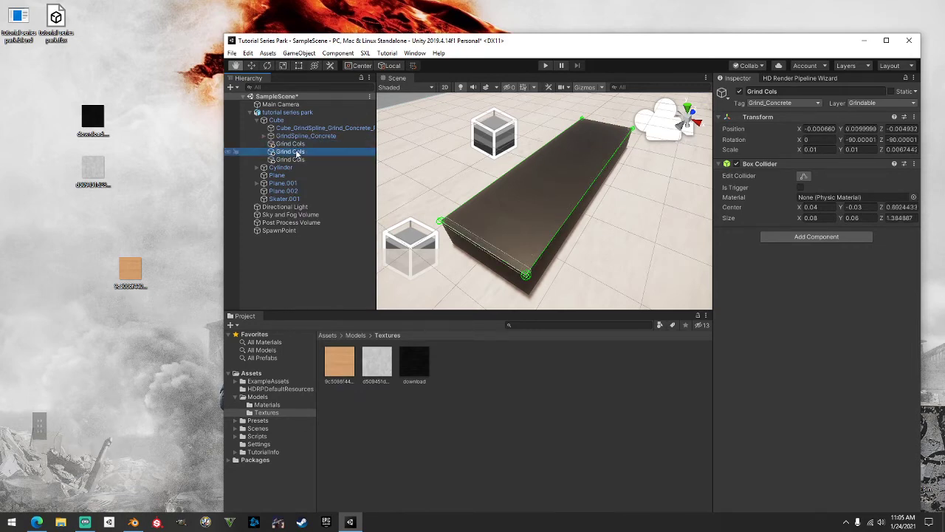
key("Delete")
left_click(312, 145)
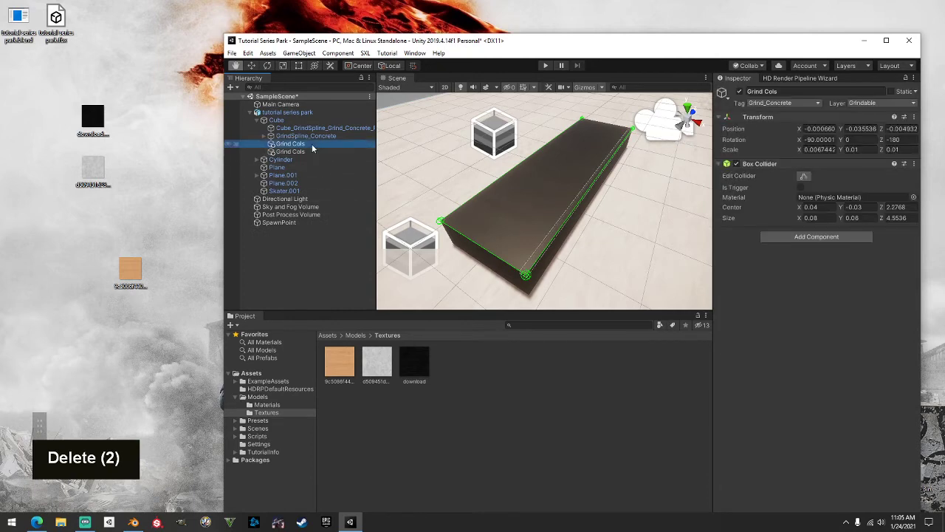
left_click(312, 152)
Review GrindSpline_Concrete's four grind points, then collapse the Cube's children
left_click(277, 136)
left_click(264, 137)
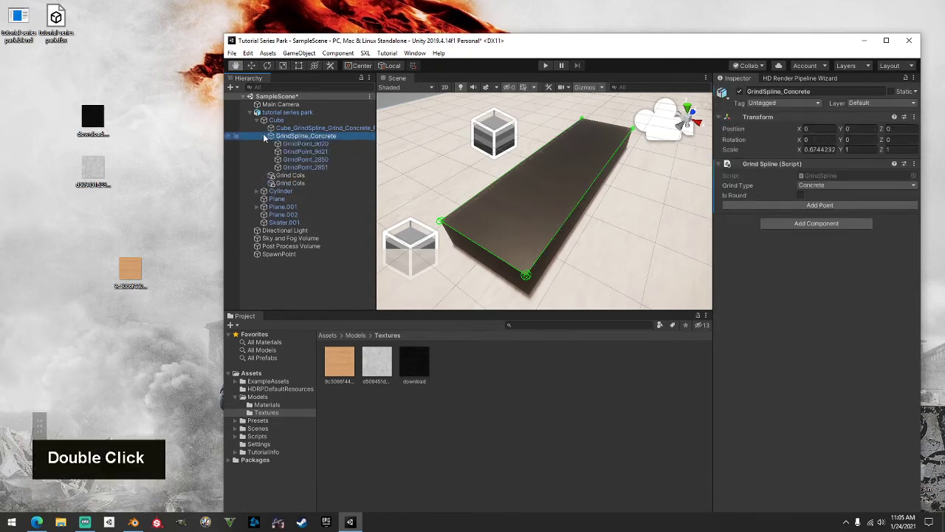
left_click(264, 136)
left_click(259, 121)
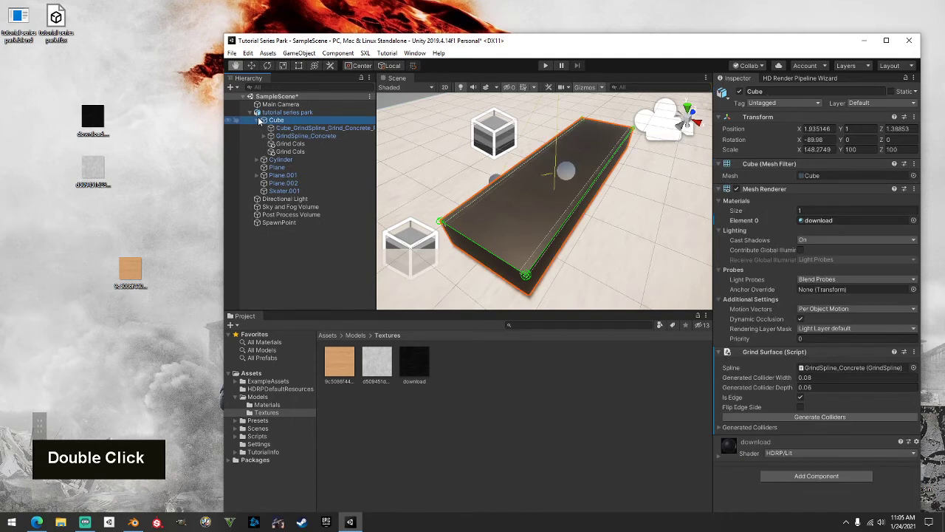
left_click(257, 120)
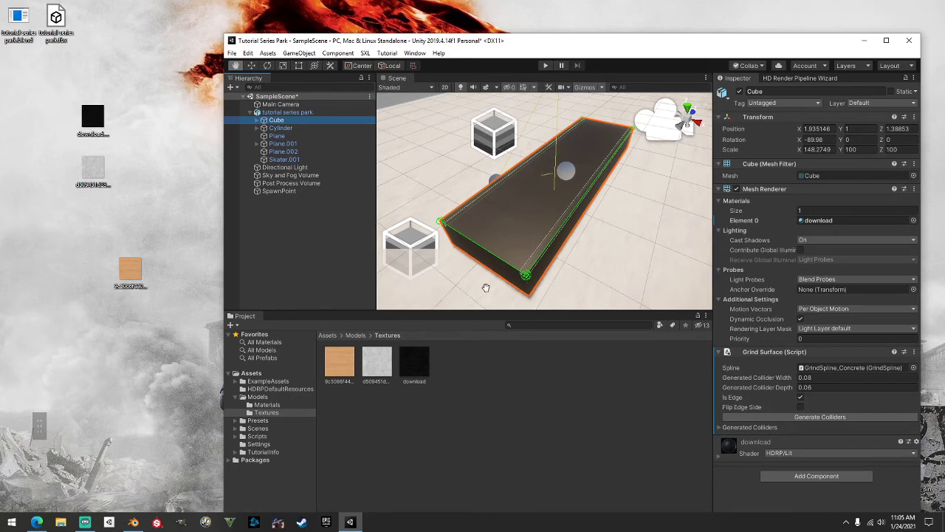
Tag the ledge Cube as Surface_Concrete
left_click_drag(523, 189, 655, 135, "alt")
middle_click_drag(655, 136, 585, 155, "alt")
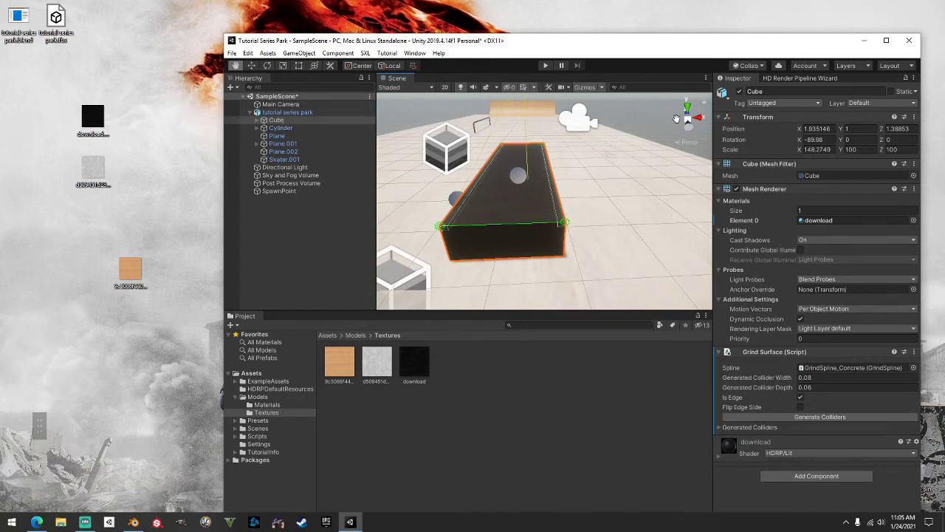
left_click(781, 103)
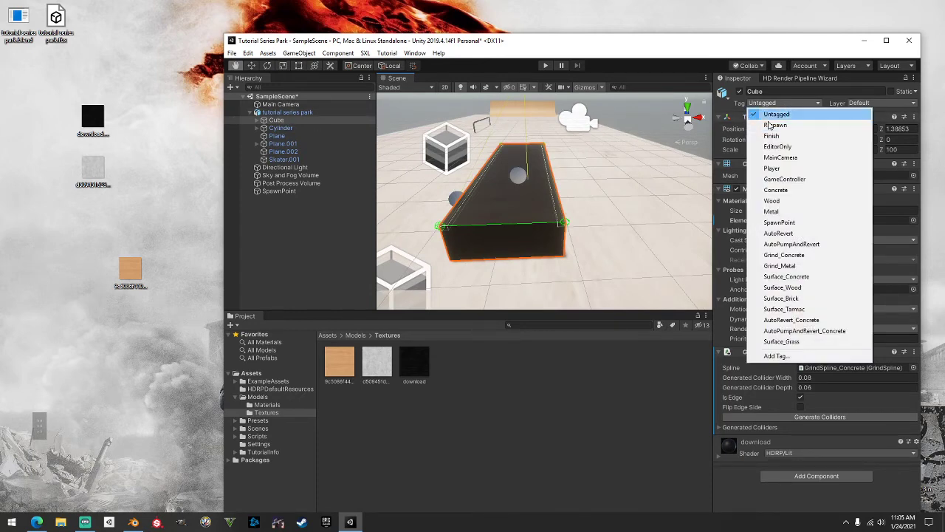
left_click(803, 278)
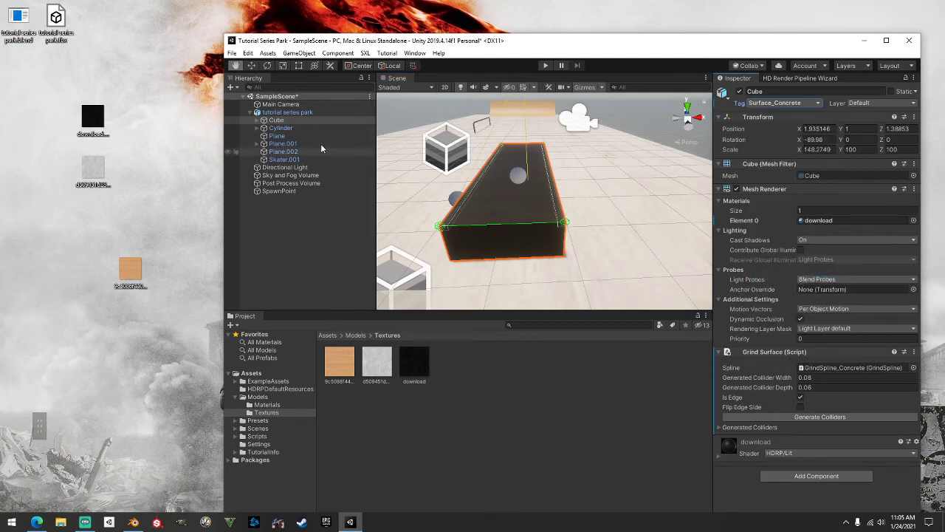
Tag the Cube's GrindSpline_Concrete child as Grind_Concrete and collapse the Cube
left_click(256, 120)
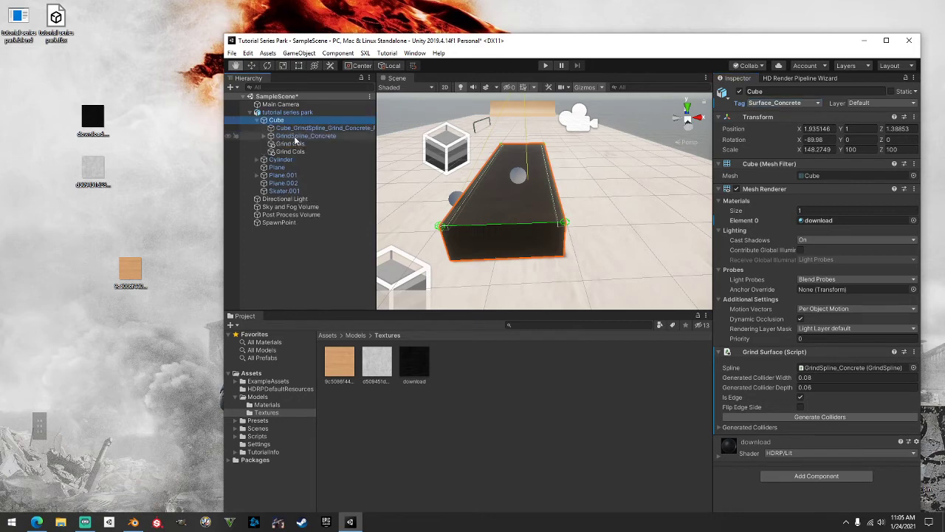
left_click(303, 136)
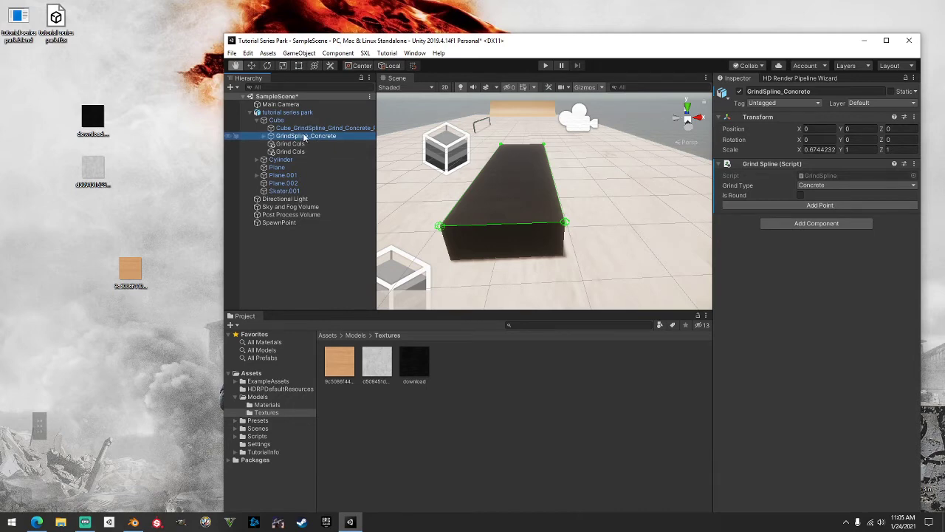
left_click(786, 103)
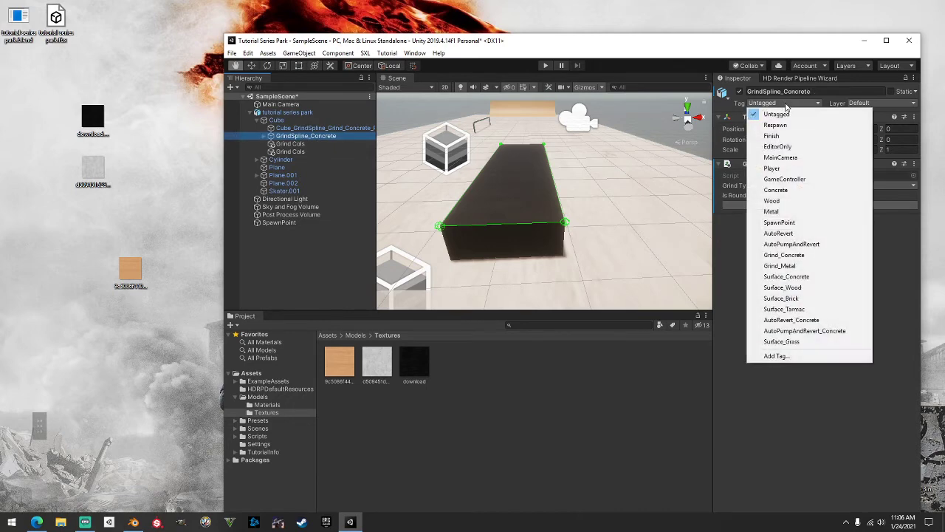
left_click(794, 255)
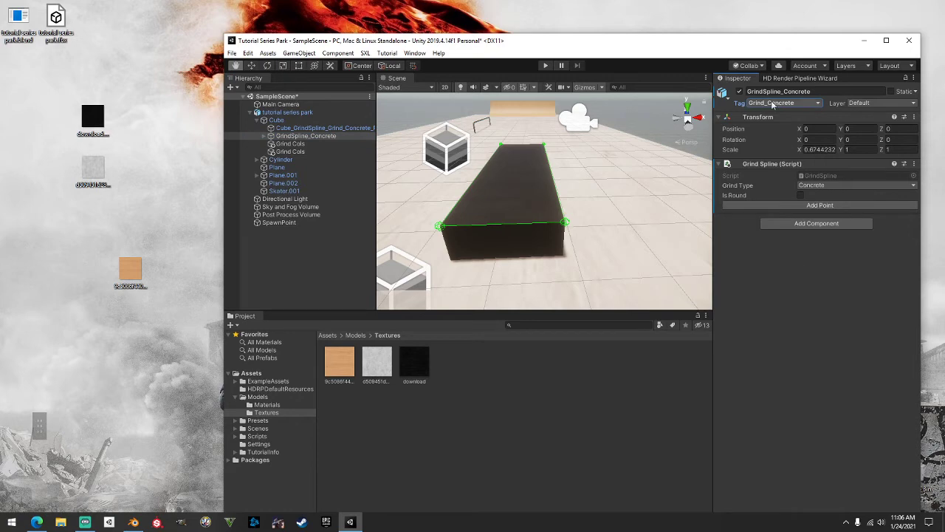
left_click(257, 120)
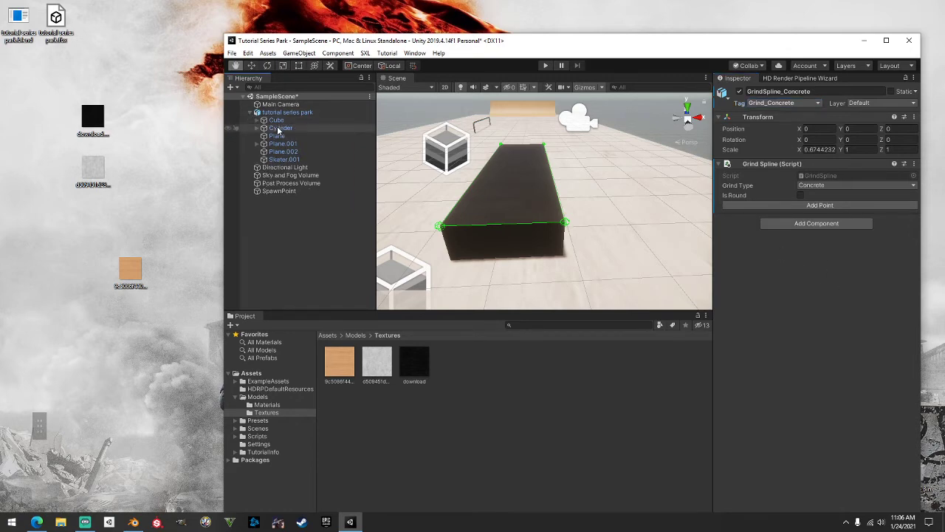
left_click(278, 128)
Orbit and zoom the view onto the orange ramp and its rail
middle_click_drag(472, 144, 549, 171)
middle_click_drag(575, 167, 593, 200)
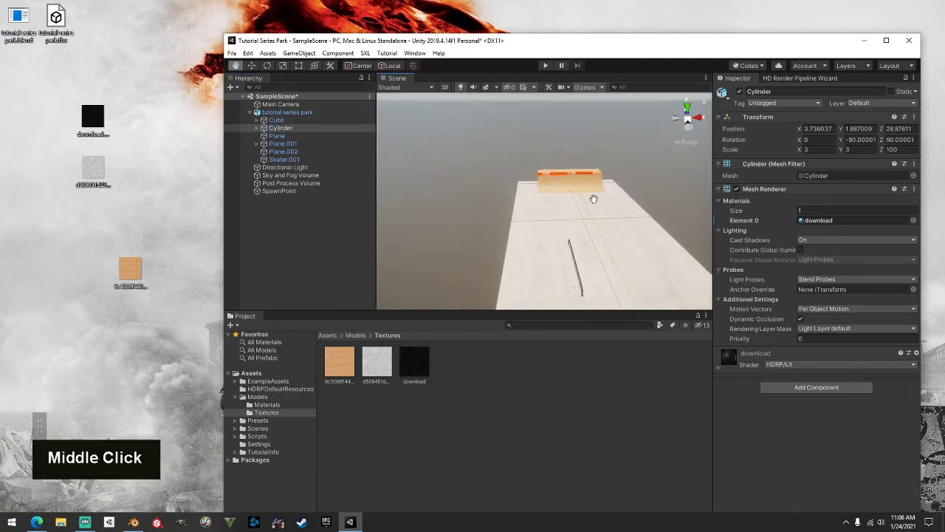
scroll(540, 135, "up", 10)
left_click_drag(538, 134, 773, 164, "alt")
middle_click_drag(609, 147, 476, 215, "alt")
scroll(476, 216, "up", 5)
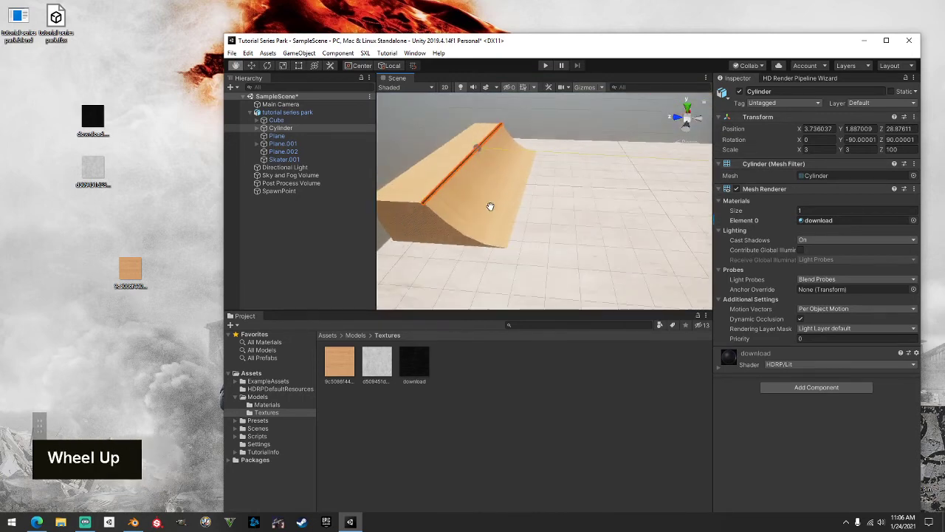
middle_click_drag(477, 169, 544, 205, "alt")
scroll(553, 212, "up", 3)
left_click_drag(553, 211, 525, 190, "alt")
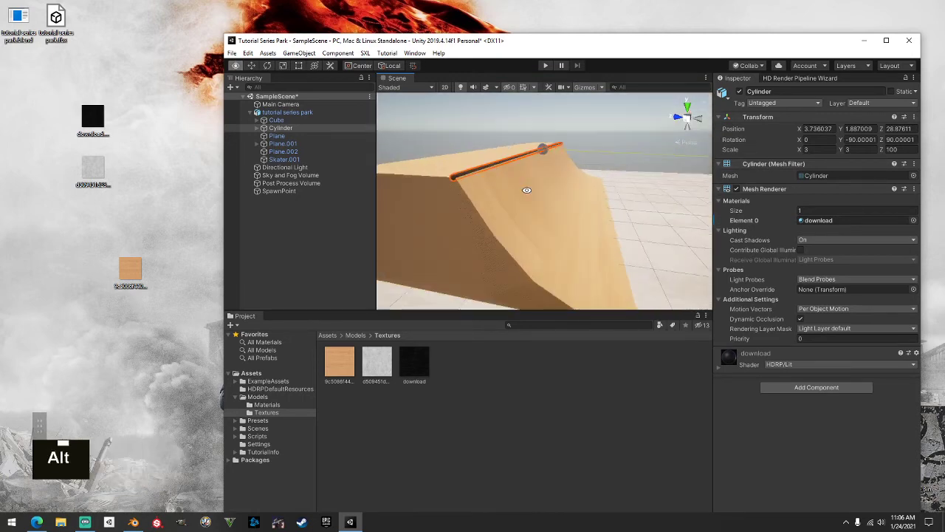
middle_click_drag(525, 189, 530, 187, "alt")
scroll(529, 187, "up", 2)
left_click_drag(529, 187, 556, 188, "alt")
middle_click_drag(556, 188, 544, 197, "alt")
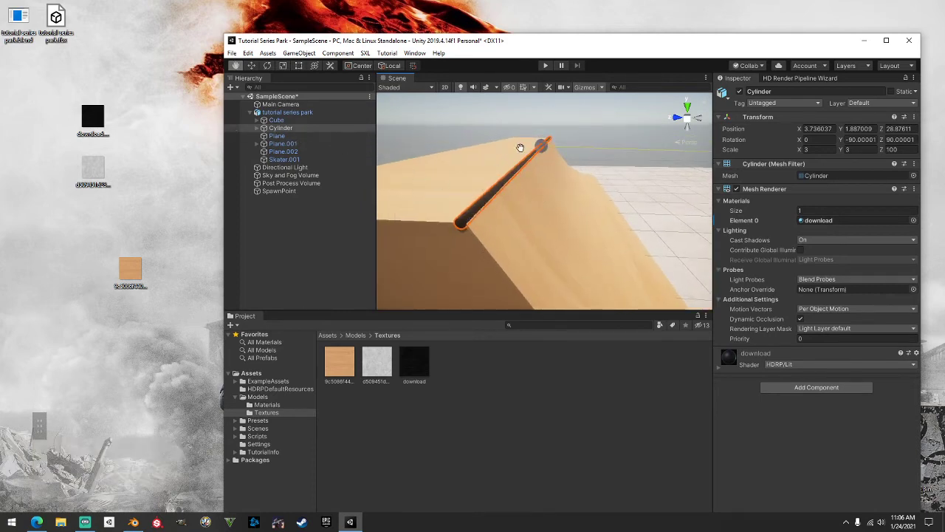
Expand the Cylinder and inspect its grind spline child's points
left_click(257, 128)
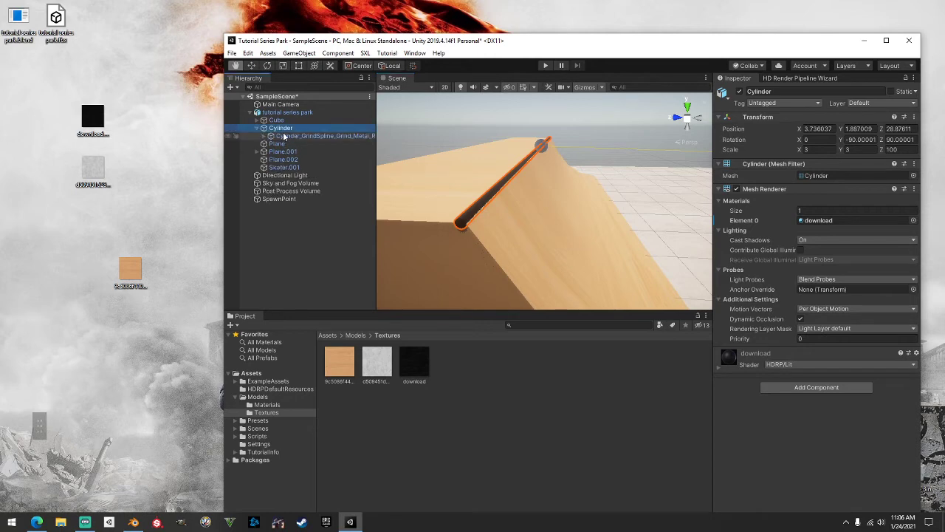
left_click(291, 136)
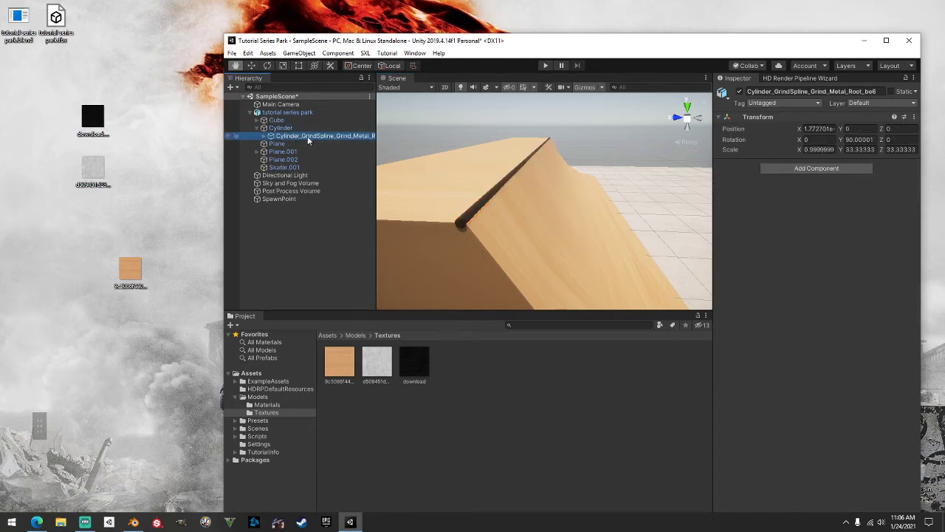
left_click(271, 136)
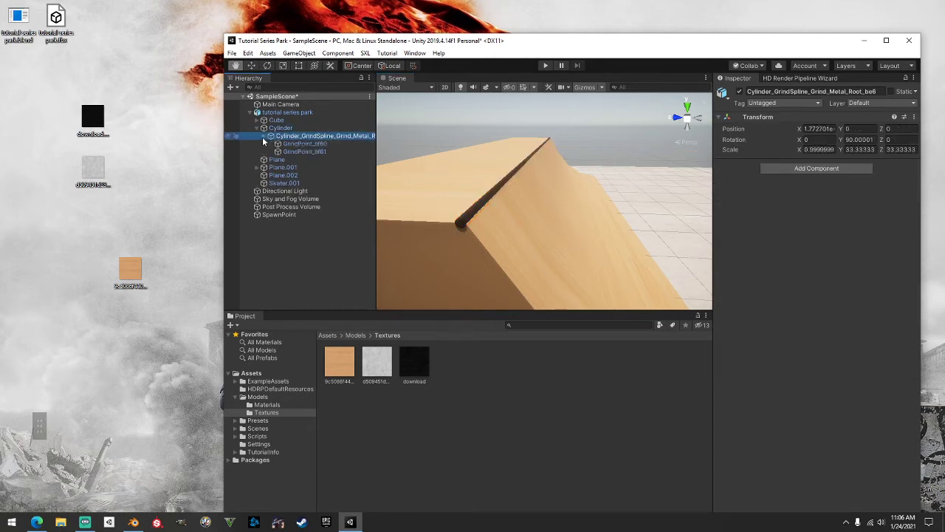
left_click(299, 152)
left_click(300, 144)
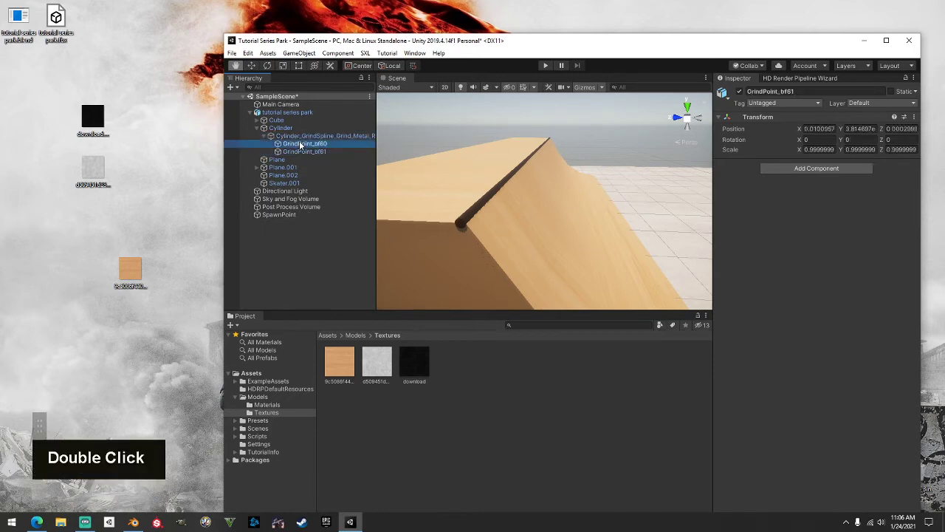
left_click(296, 138)
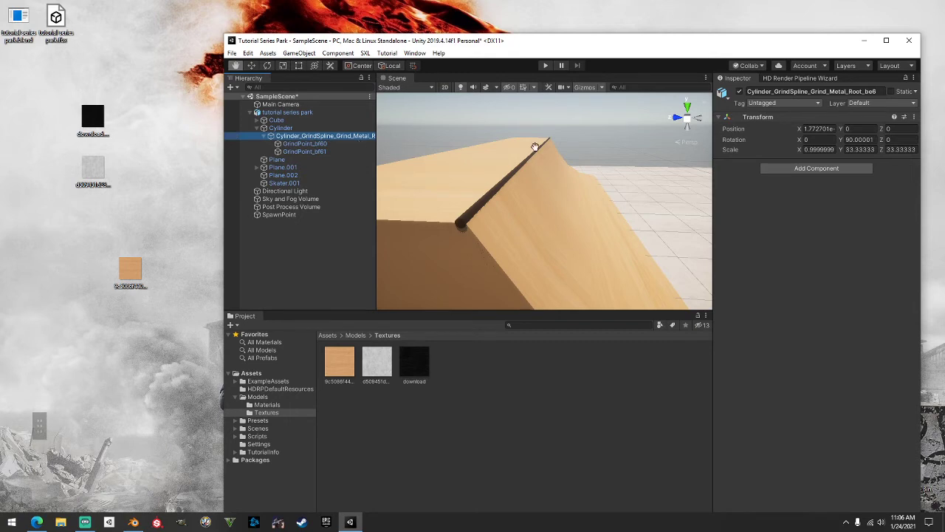
Add a Grind Spline set to Metal with Is Round enabled, then collapse the hierarchy
left_click(816, 169)
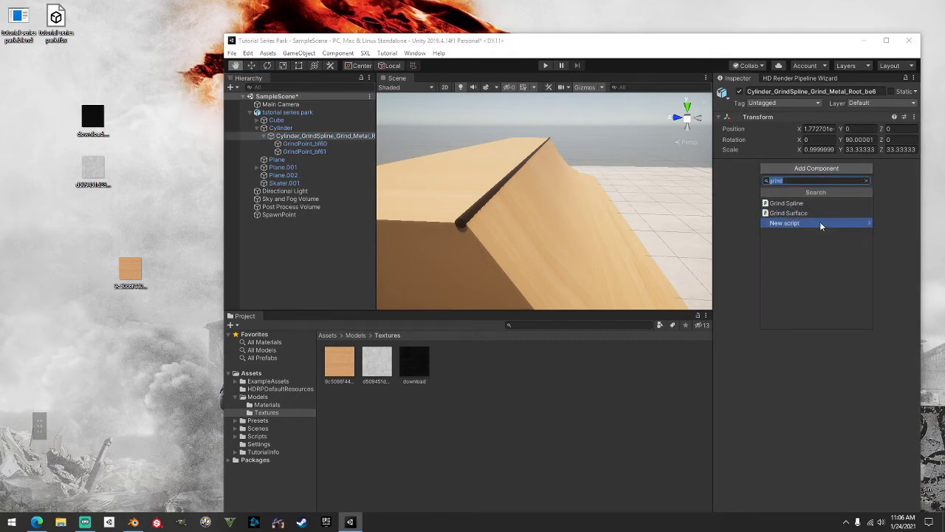
left_click(800, 204)
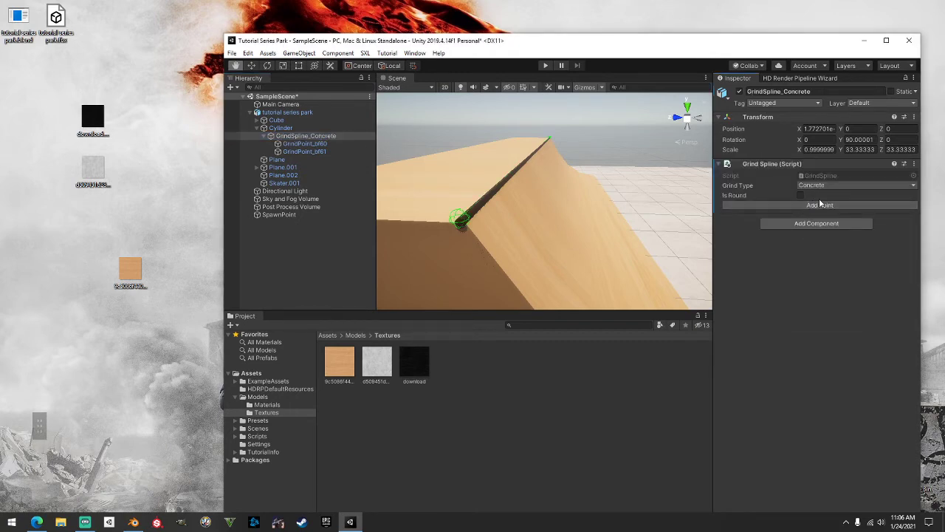
left_click(830, 186)
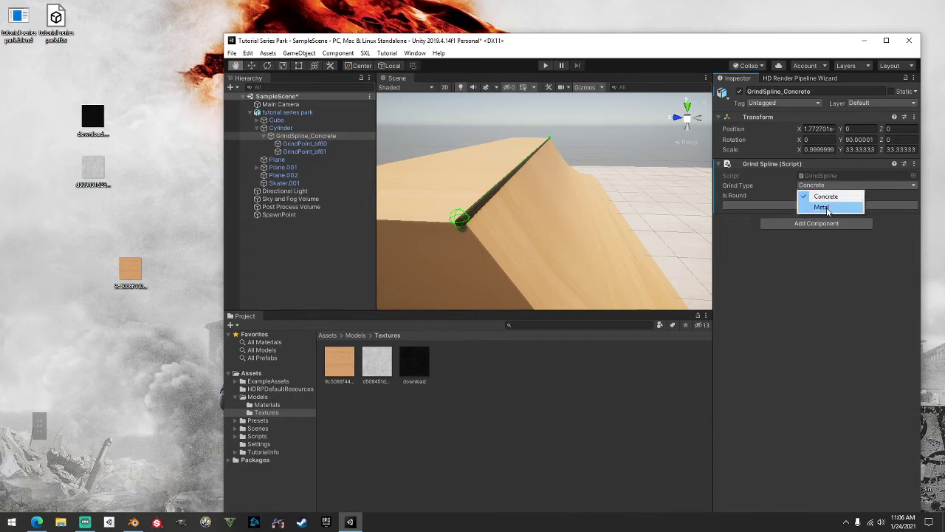
left_click(804, 203)
left_click(801, 195)
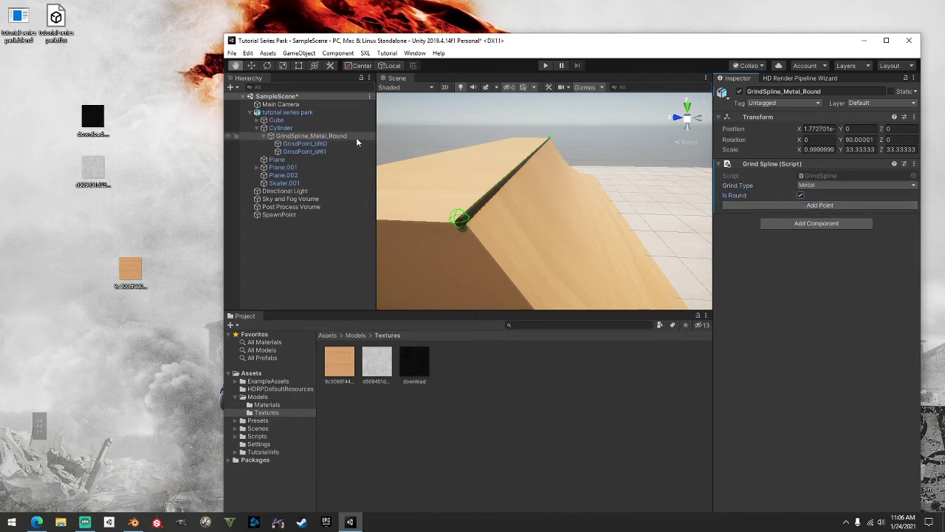
left_click(801, 195)
left_click(801, 195)
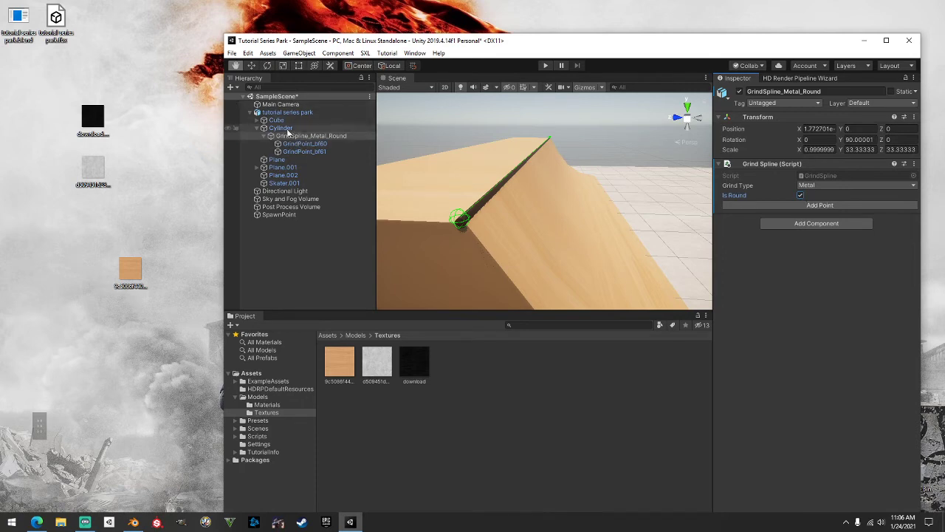
left_click(264, 136)
left_click(257, 129)
left_click(280, 129)
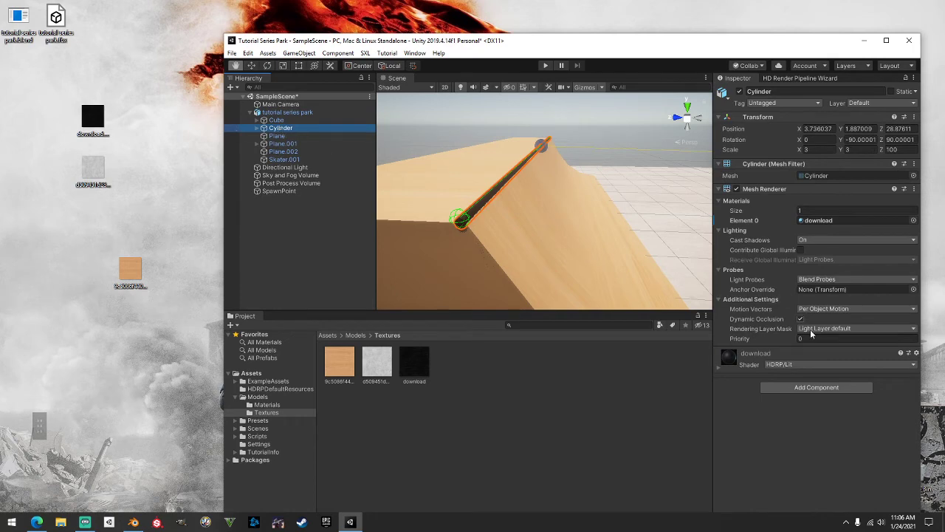
Add a Grind Surface to the Cylinder and generate its colliders
left_click(827, 390)
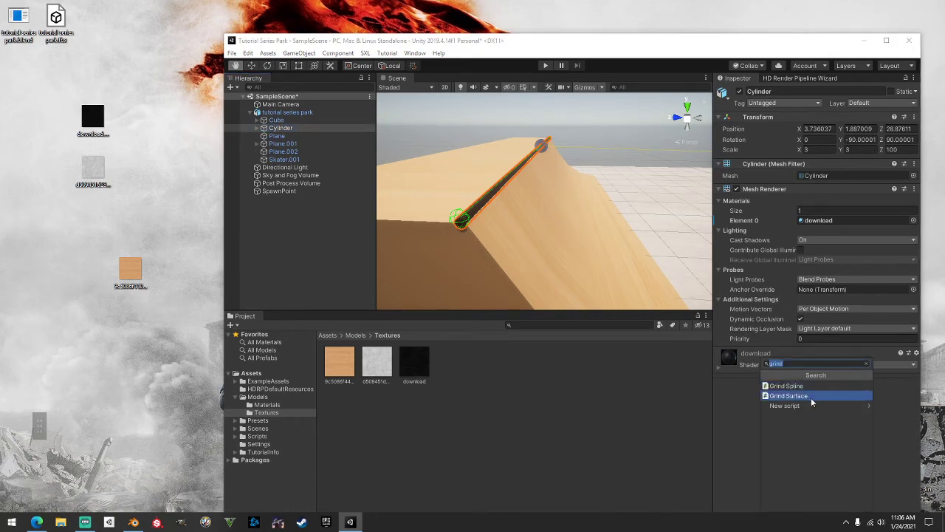
left_click(810, 400)
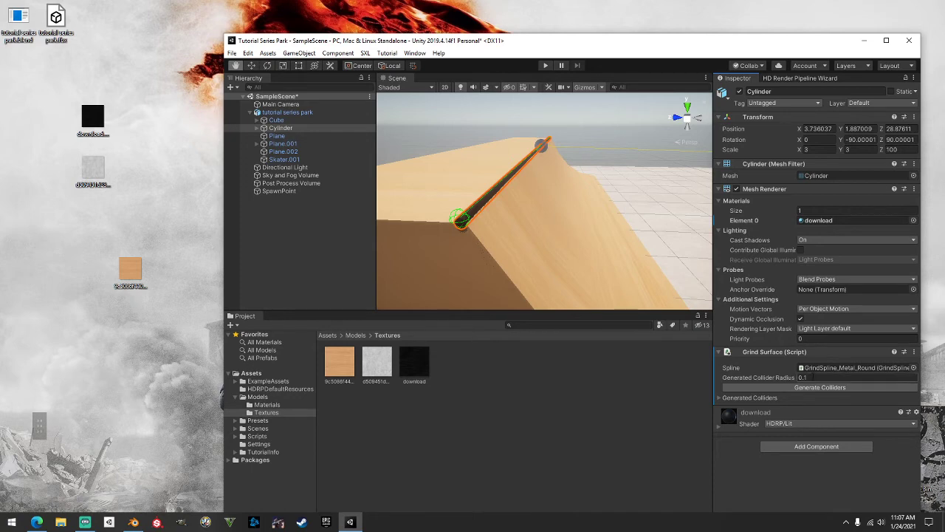
left_click(812, 377)
left_click(825, 386)
scroll(553, 271, "up", 1)
middle_click_drag(548, 272, 555, 271)
Try collider radius 0.04, then 0.03, and regenerate the rail colliders
left_click(806, 378)
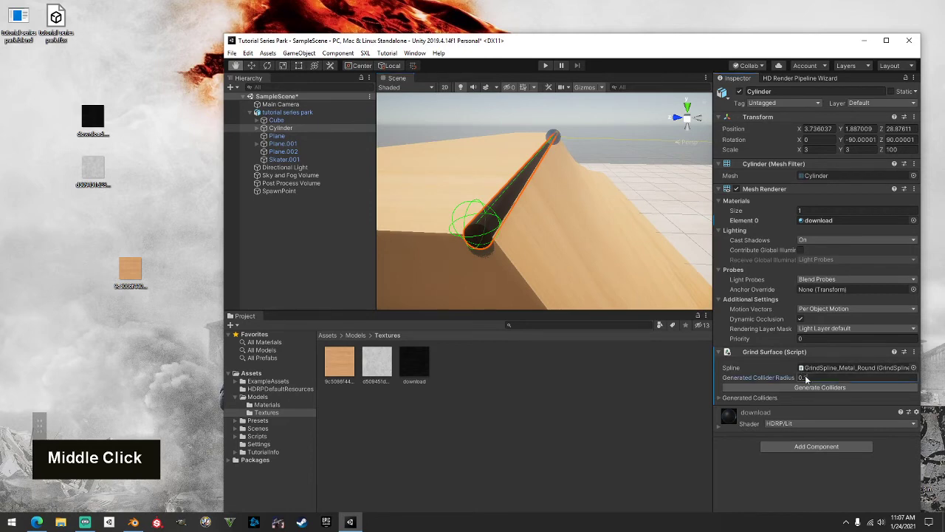
double_click(806, 378)
type("0.04")
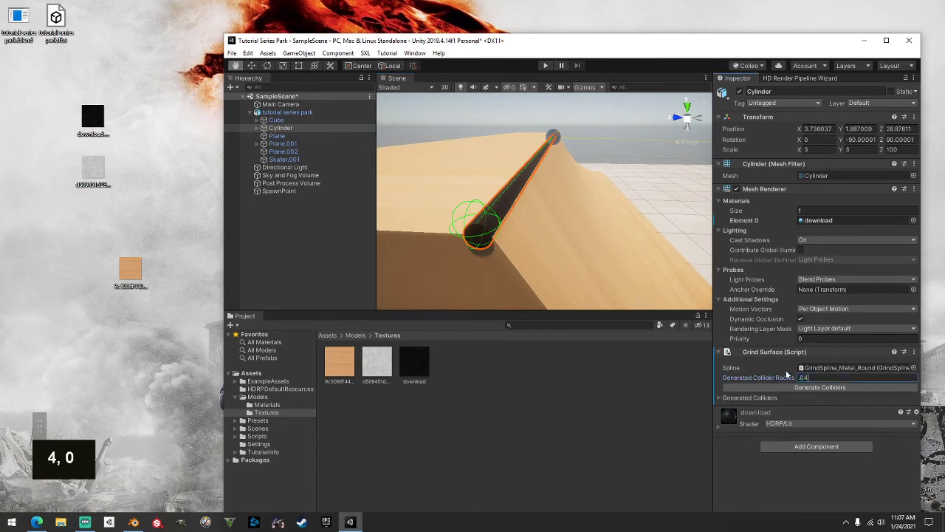
middle_click_drag(646, 263, 650, 260)
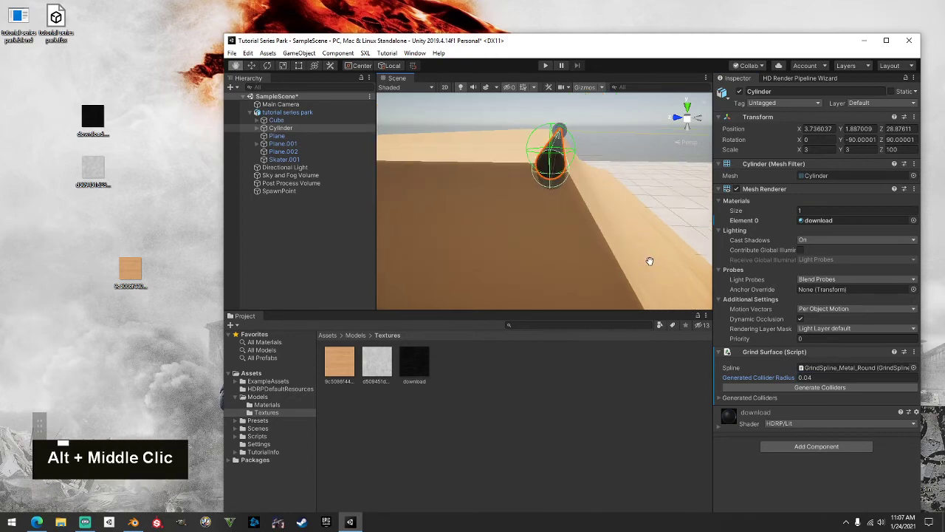
left_click(810, 378)
type("3")
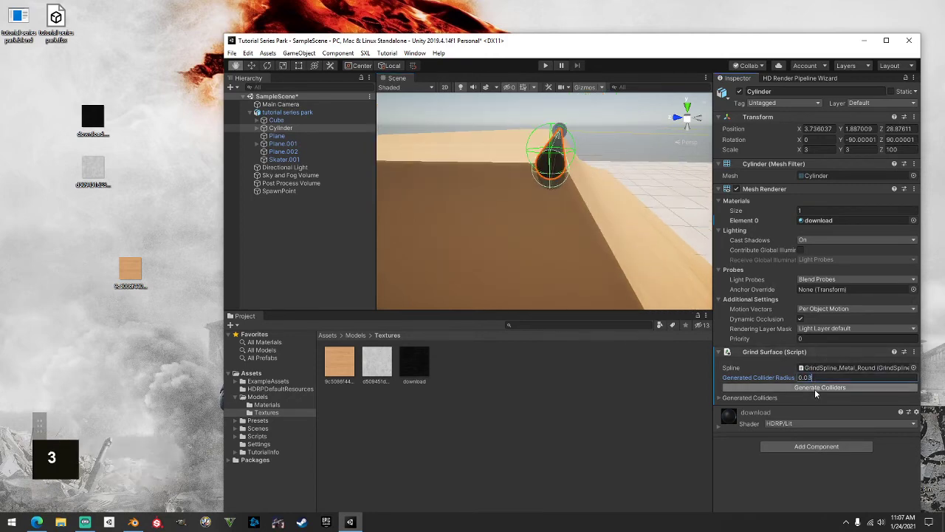
left_click(815, 388)
Test radius 0.08, then settle the collider radius back at 0.03
middle_click_drag(683, 281, 658, 265)
left_click(824, 378)
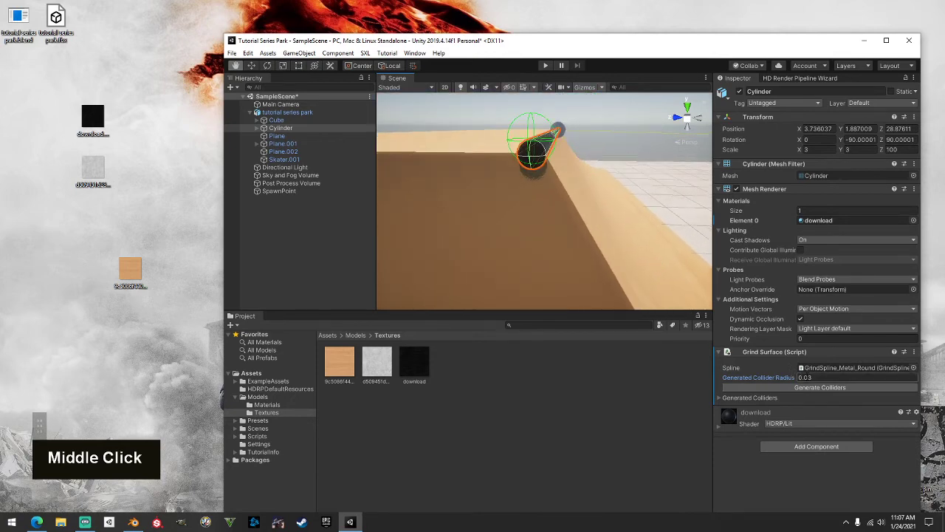
type("8")
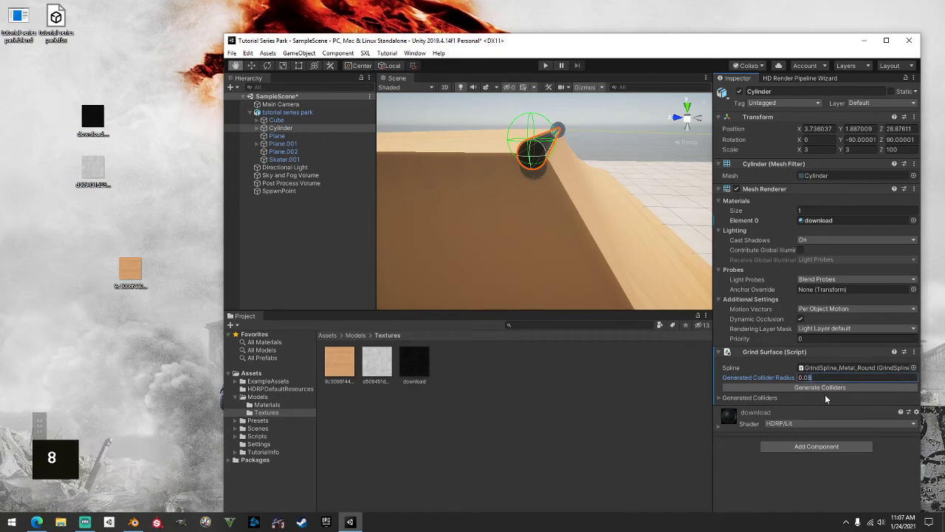
left_click(821, 387)
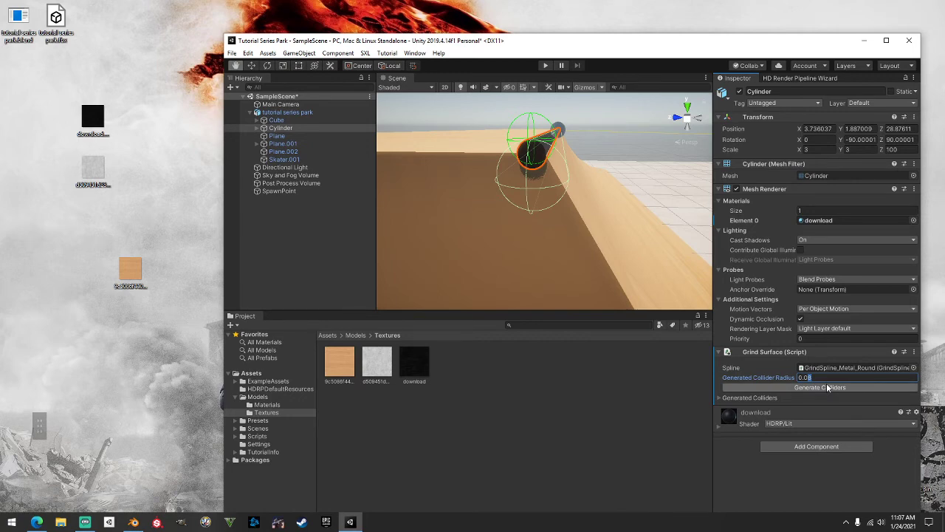
type("4")
key("BackSpace")
type("3")
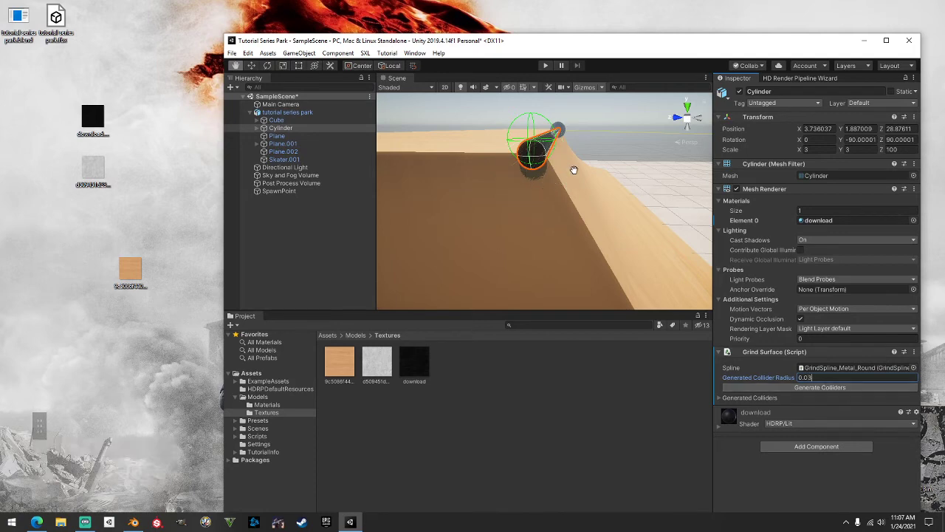
Orbit and zoom around the ramp to check the rail collider
middle_click_drag(496, 189, 589, 170)
left_click_drag(589, 170, 581, 169, "shift")
middle_click_drag(581, 170, 557, 186, "shift")
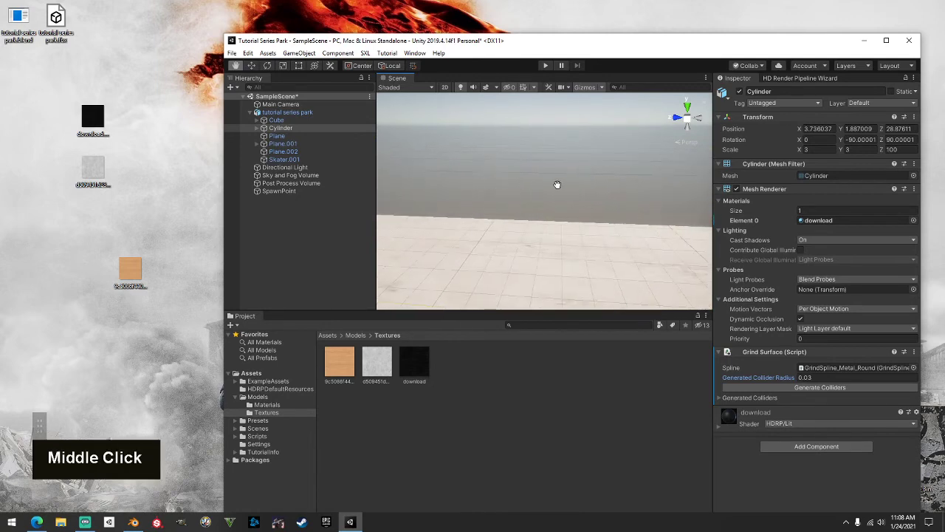
right_click_drag(557, 185, 394, 177)
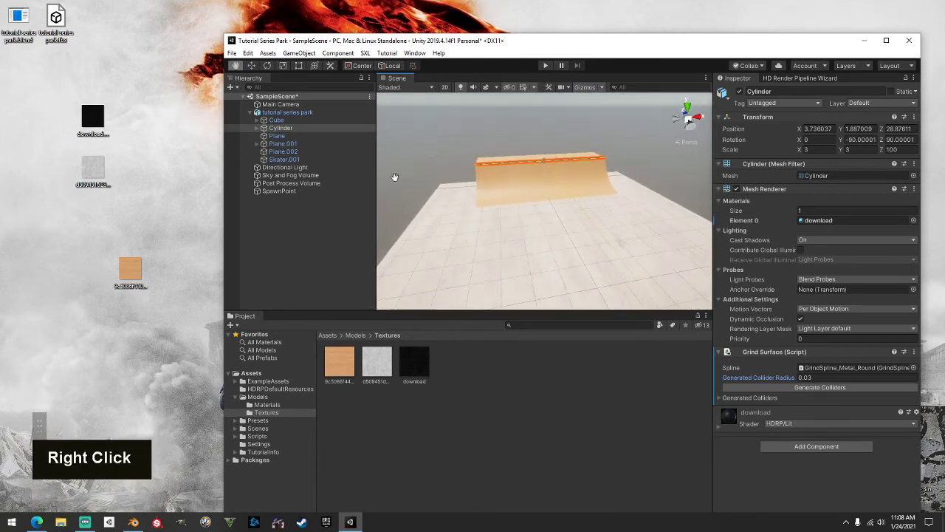
scroll(475, 173, "up", 3)
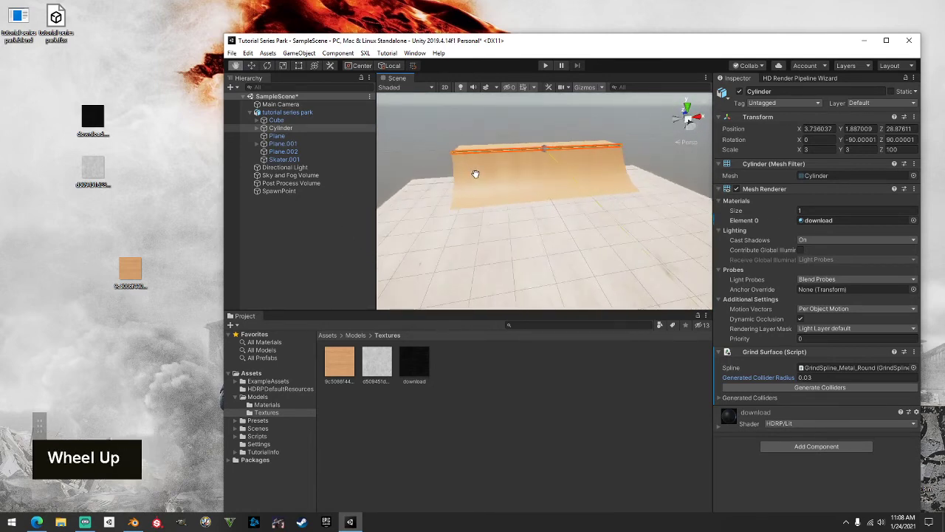
middle_click_drag(474, 173, 562, 235)
scroll(562, 235, "up", 1)
scroll(562, 235, "up", 1)
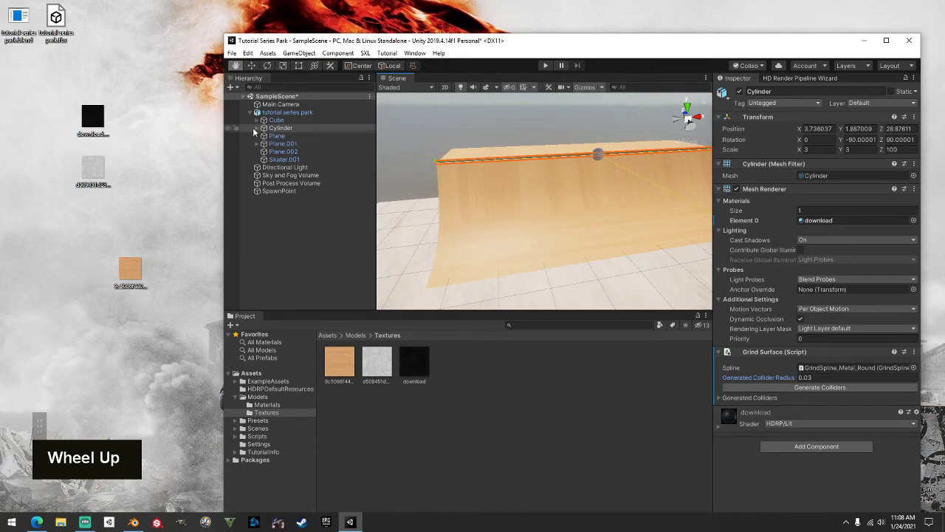
Tag the Cylinder's GrindSpline_Metal_Round child as Grind_Metal
left_click(255, 128)
left_click(310, 136)
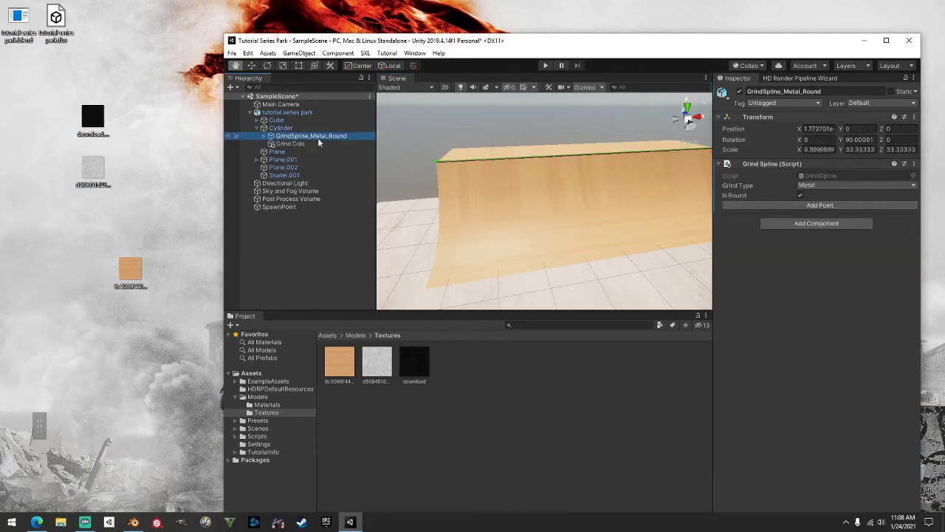
left_click(782, 103)
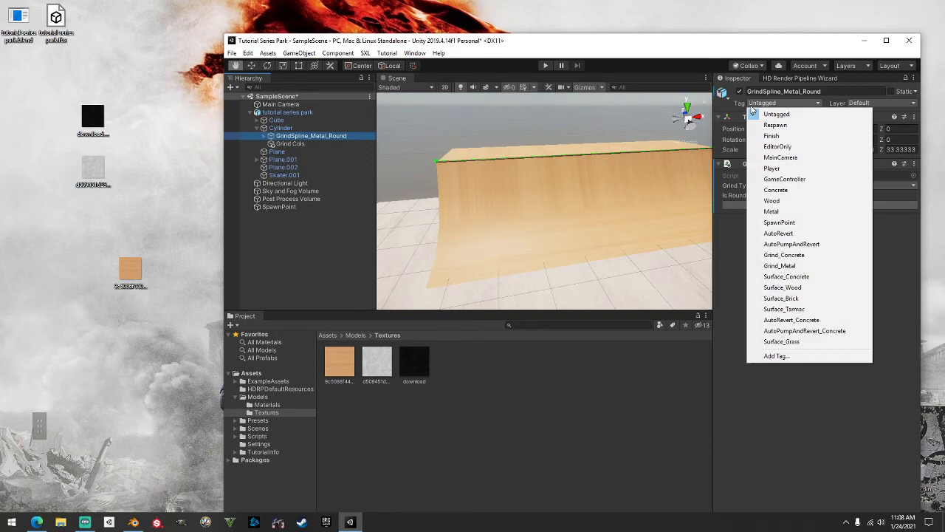
left_click(782, 266)
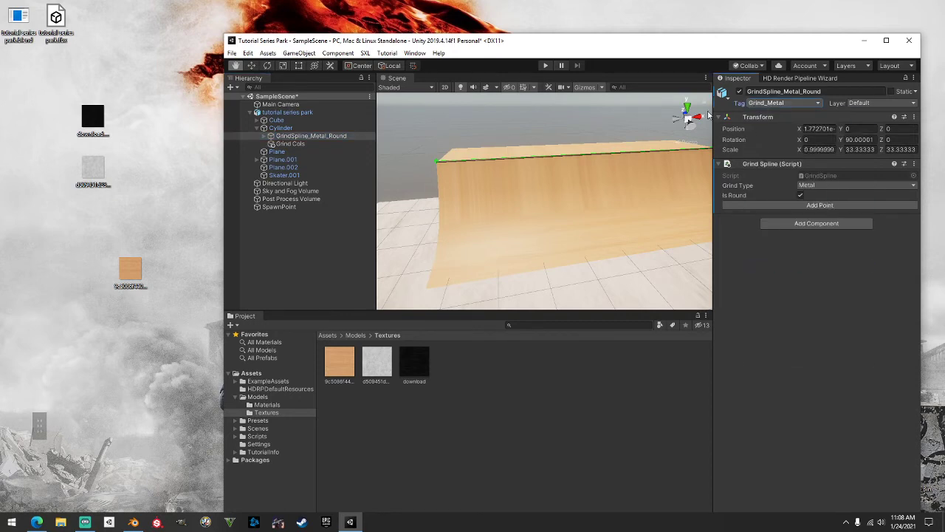
Tag the Cylinder rail itself as Grind_Metal and collapse its children
left_click(279, 128)
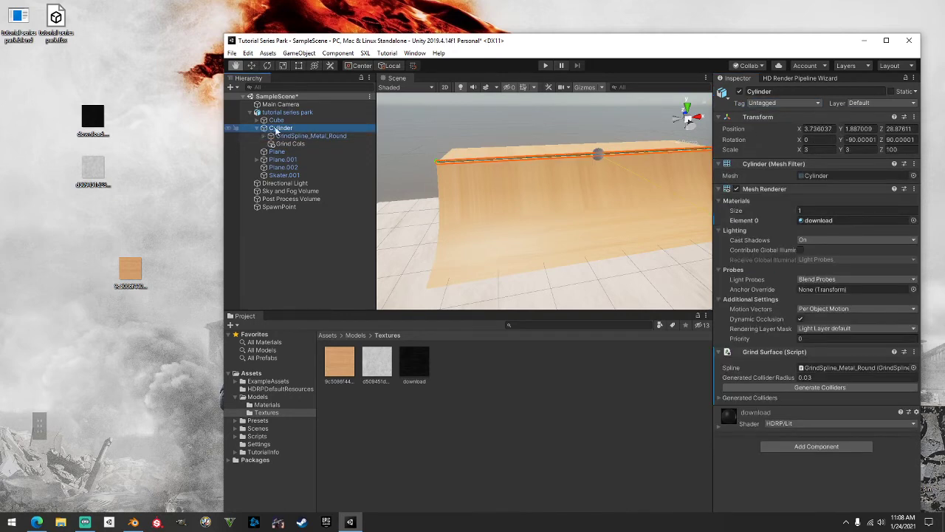
left_click(761, 103)
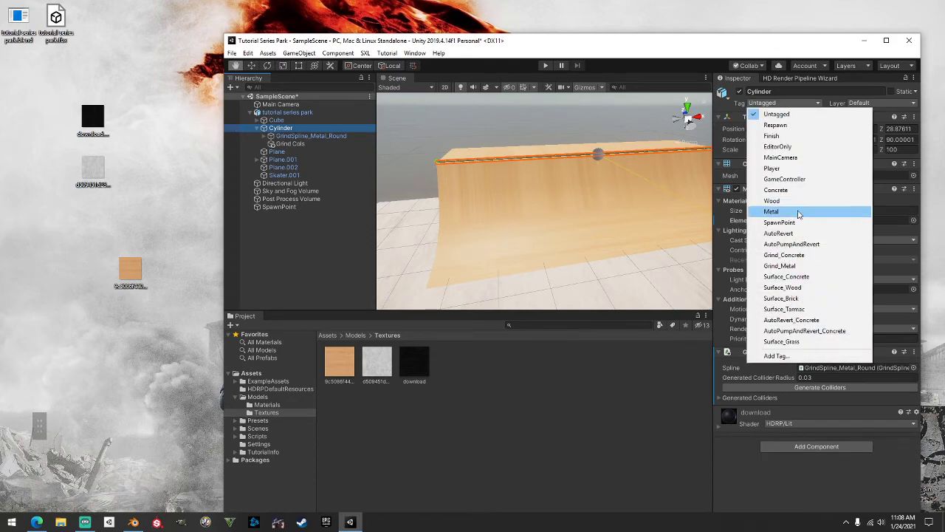
left_click(782, 265)
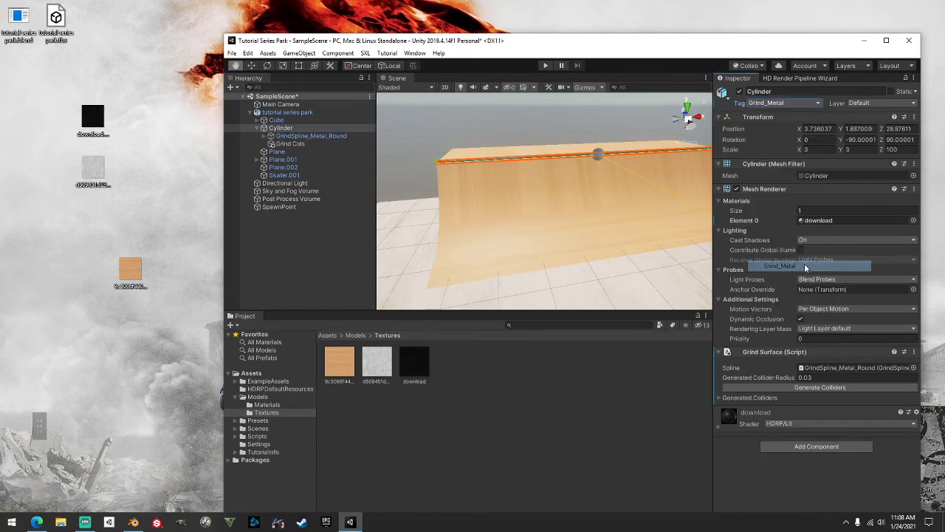
left_click(257, 129)
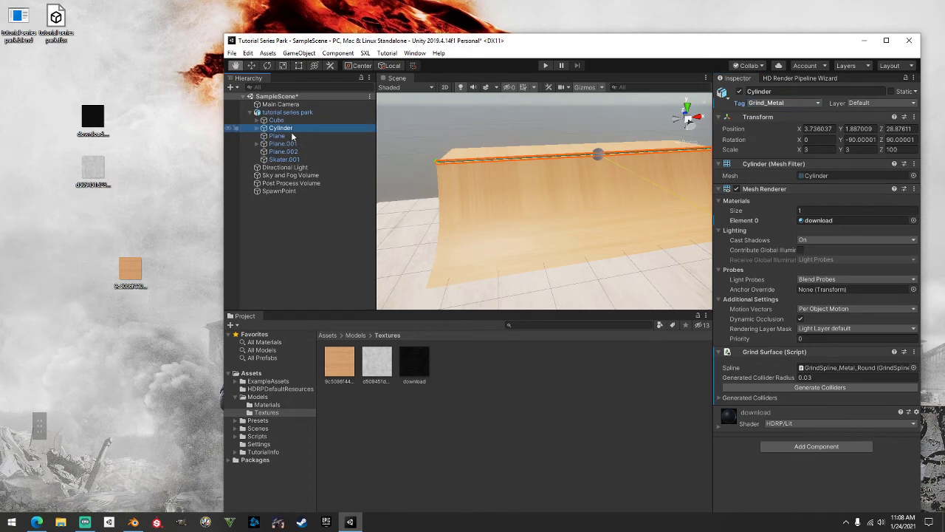
left_click(292, 137)
scroll(483, 147, "down", 5)
right_click_drag(532, 164, 141, 203)
mouse_move(377, 196)
left_mouse_down()
mouse_move(304, 184)
mouse_move(367, 186)
left_mouse_up()
right_click_drag(490, 175, 367, 135)
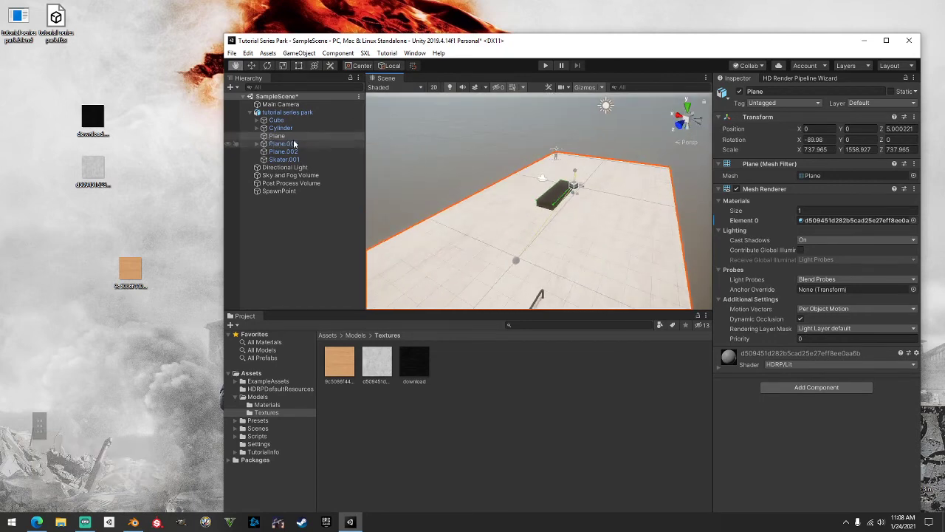
Give the ground Plane the Surface_Concrete tag in the Inspector
right_click_drag(504, 163, 529, 162)
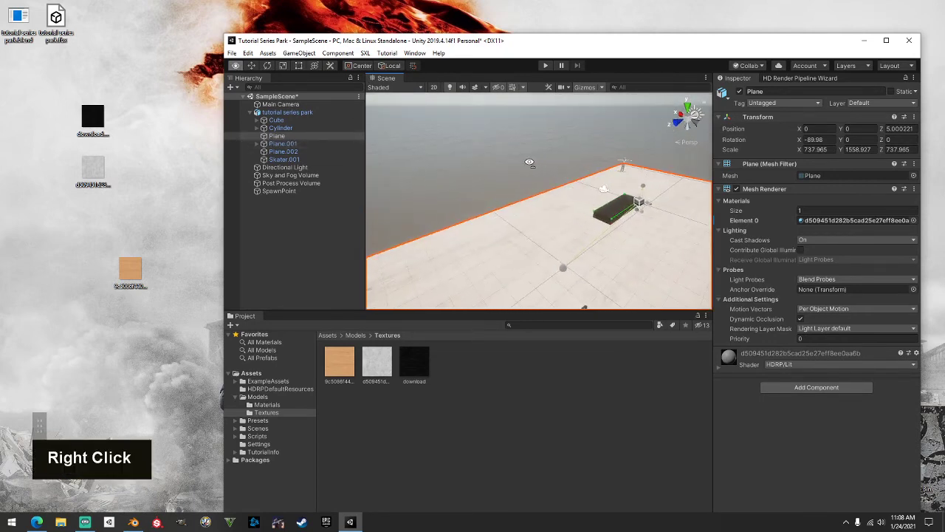
left_click(782, 103)
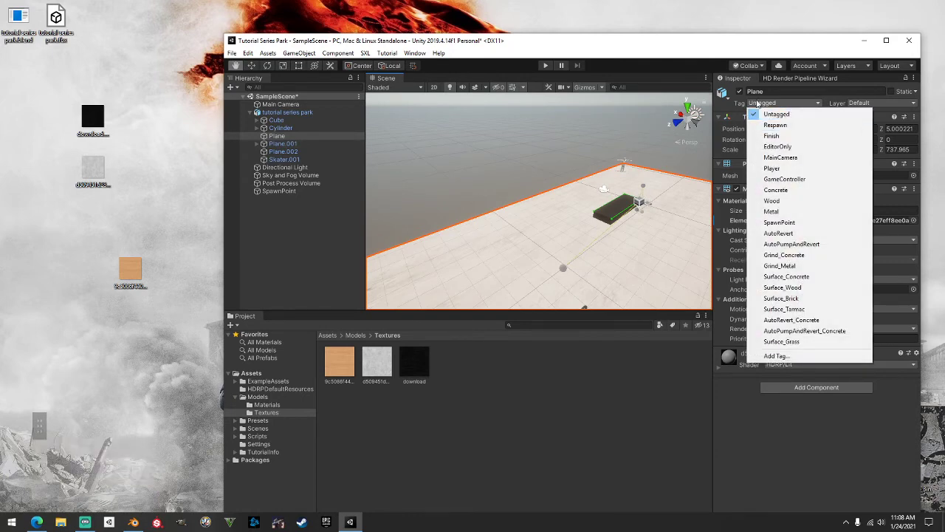
left_click(798, 280)
right_click_drag(650, 218, 509, 185)
scroll(509, 185, "down", 3)
middle_click_drag(560, 228, 540, 147)
key("Caps_Lock")
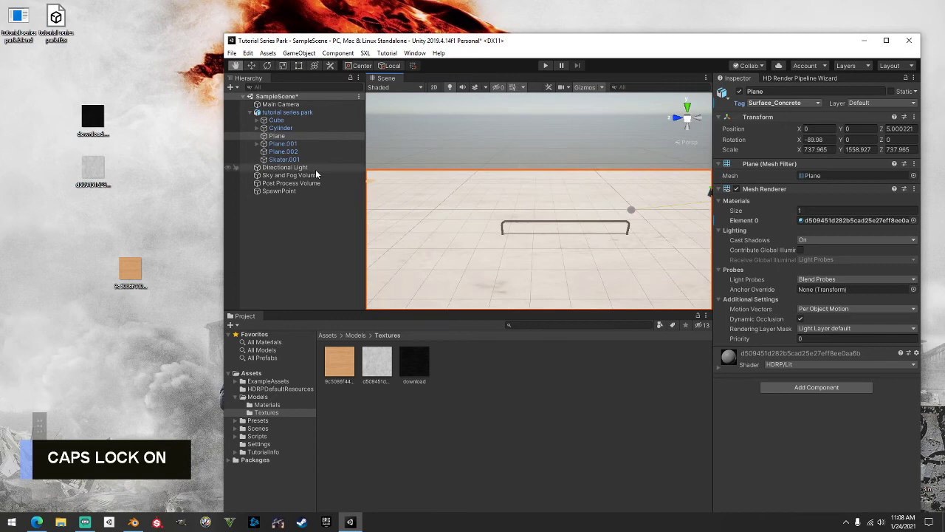
left_click(283, 143)
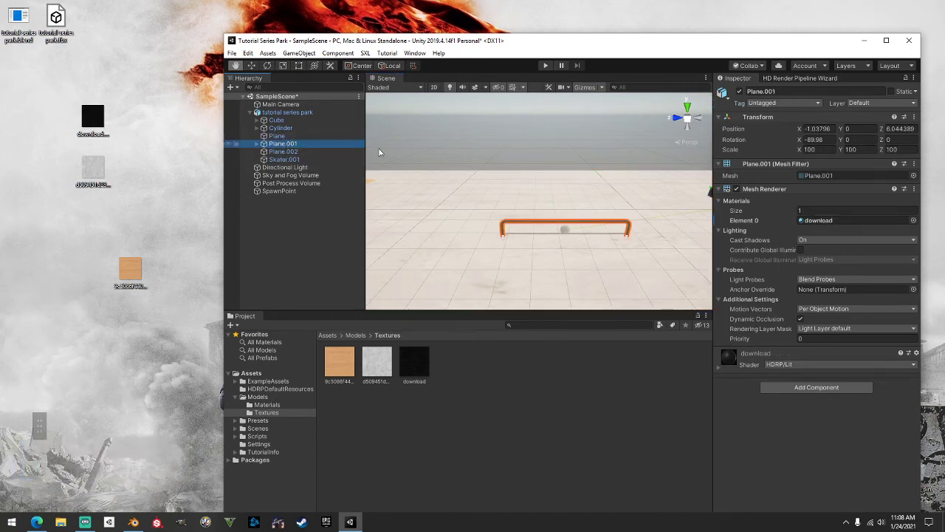
Frame the bent rail and expand Plane.001 to select its child Plane_d26
right_click_drag(379, 152, 629, 184)
scroll(544, 209, "up", 4)
right_click_drag(505, 199, 610, 163)
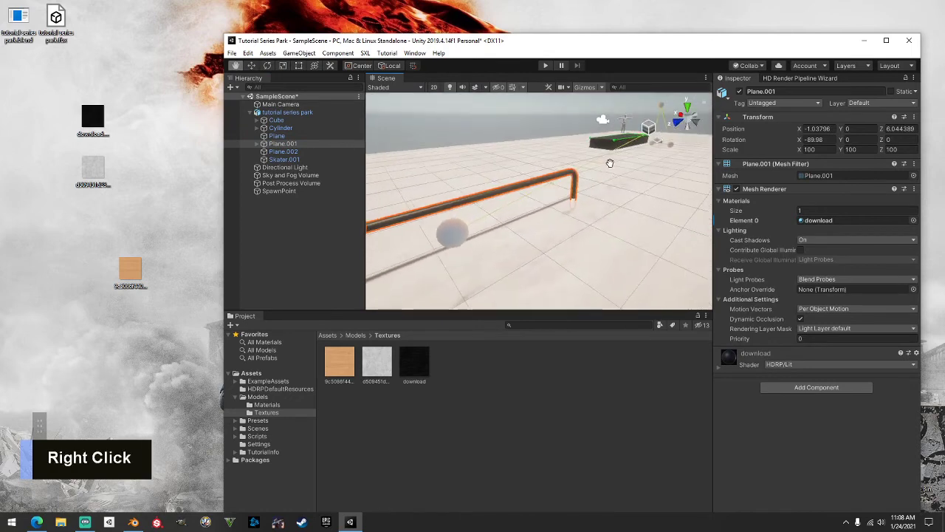
middle_click_drag(530, 193, 674, 157)
right_click_drag(572, 160, 629, 156)
middle_click_drag(587, 162, 621, 159)
left_click(257, 144)
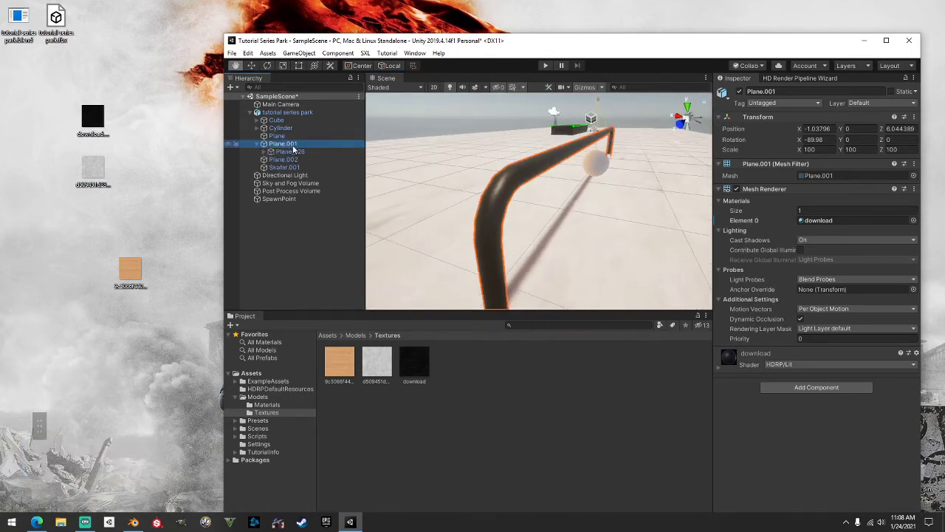
left_click(288, 151)
double_click(264, 152)
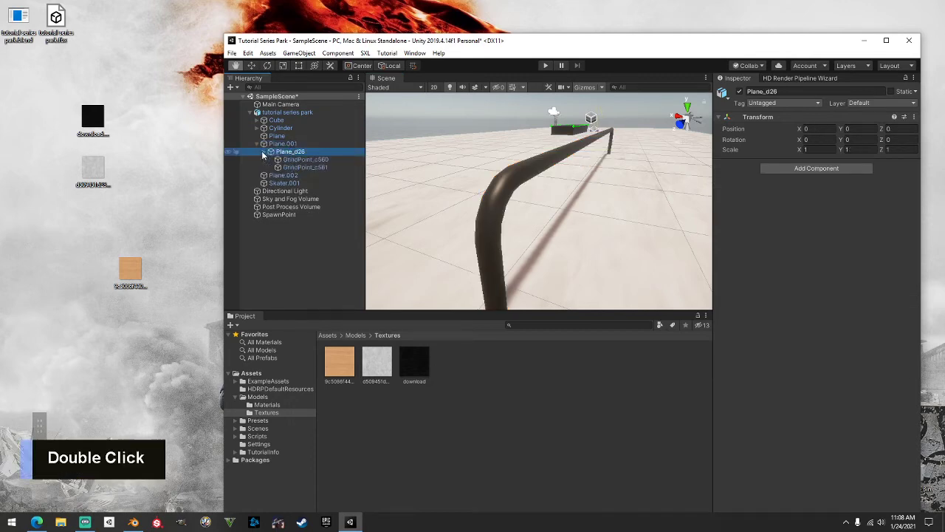
left_click(264, 152)
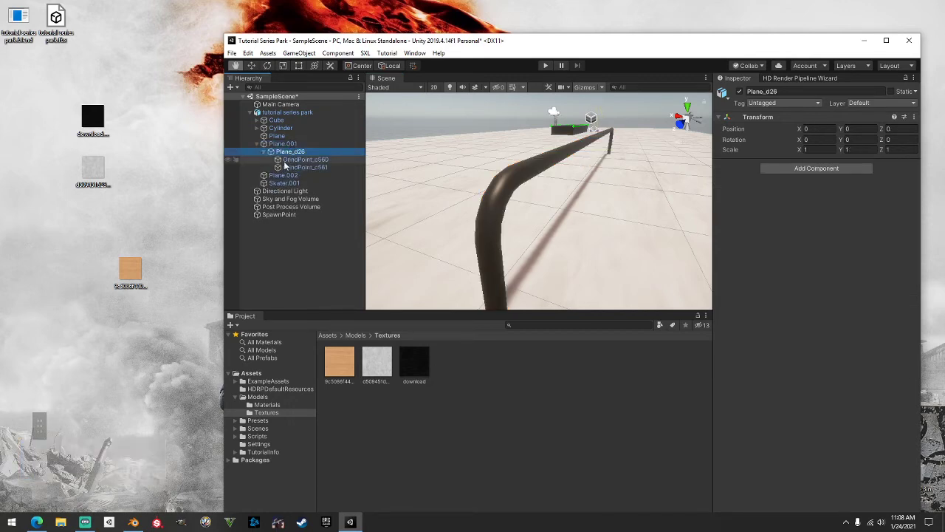
left_click(294, 152)
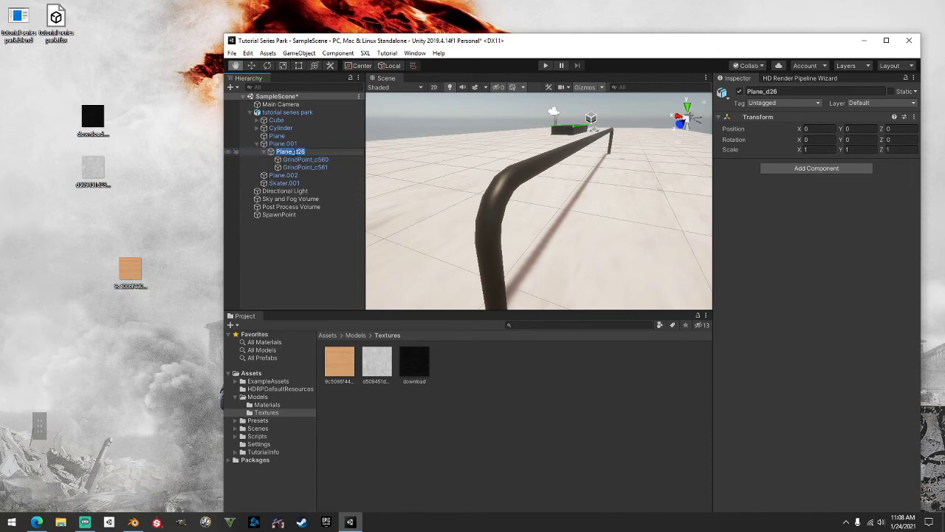
double_click(310, 154)
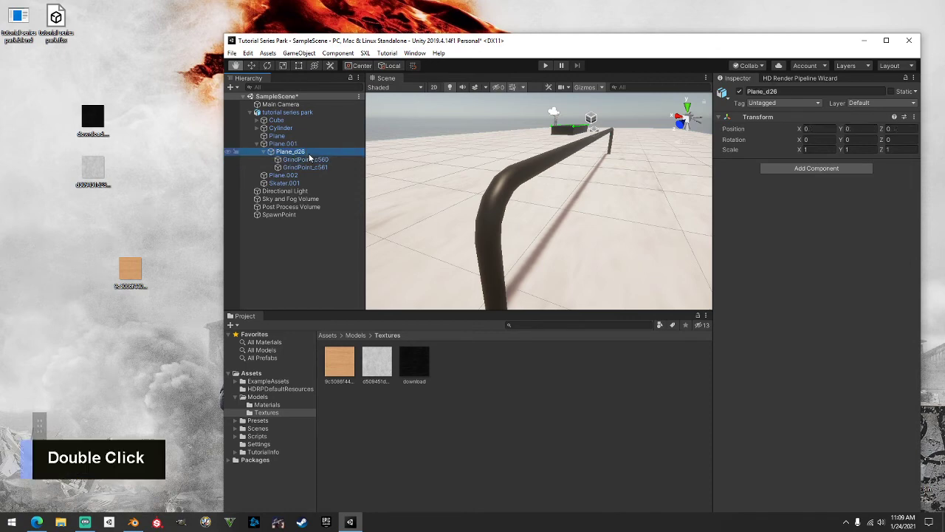
Add a Metal Grind Spline with Is Round enabled to Plane_d26
left_click(829, 172)
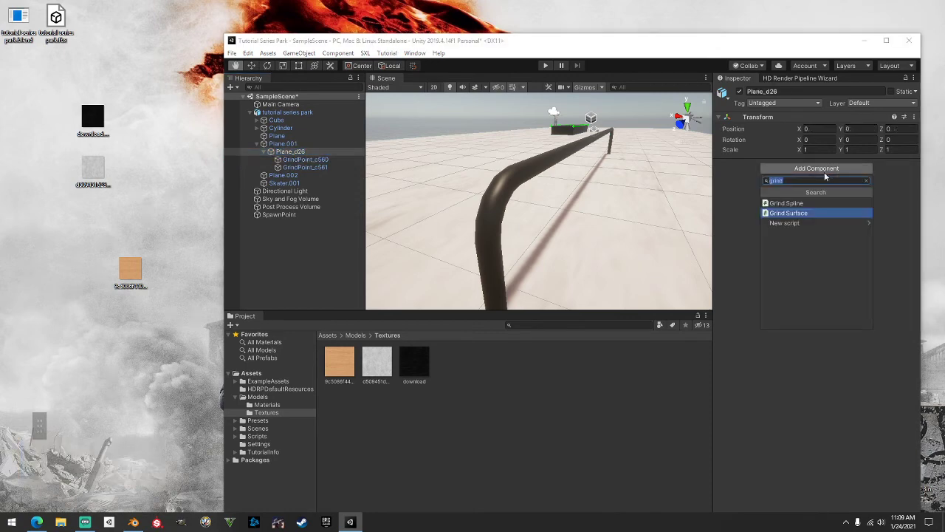
left_click(809, 204)
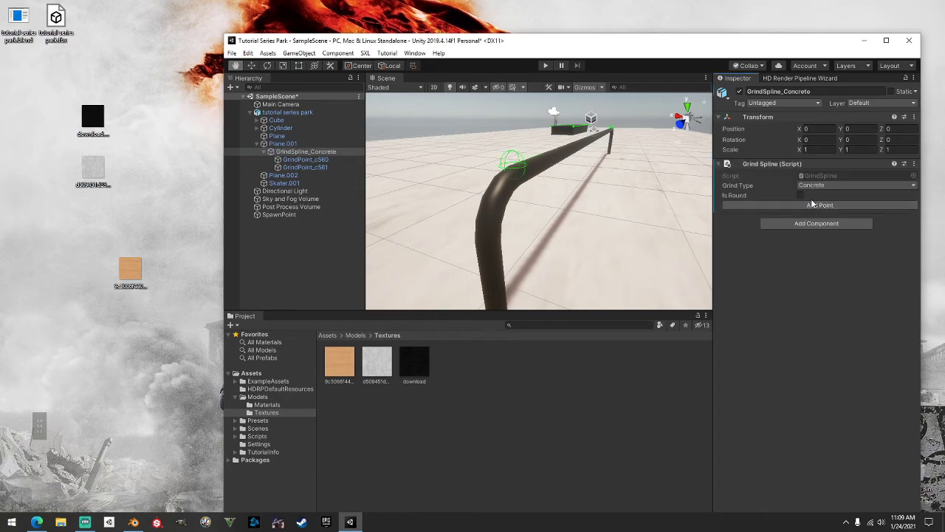
left_click(815, 189)
left_click(812, 204)
left_click(801, 196)
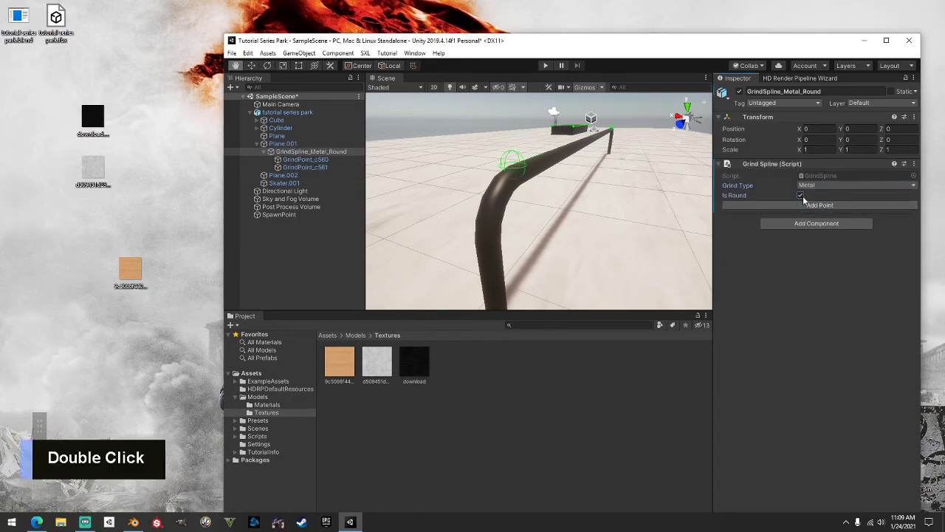
left_click(263, 150)
left_click(270, 151)
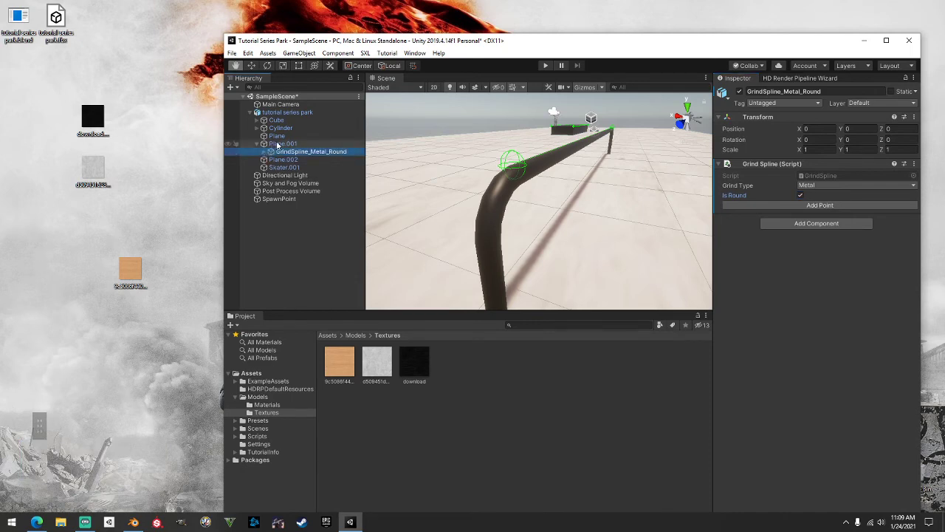
left_click(278, 146)
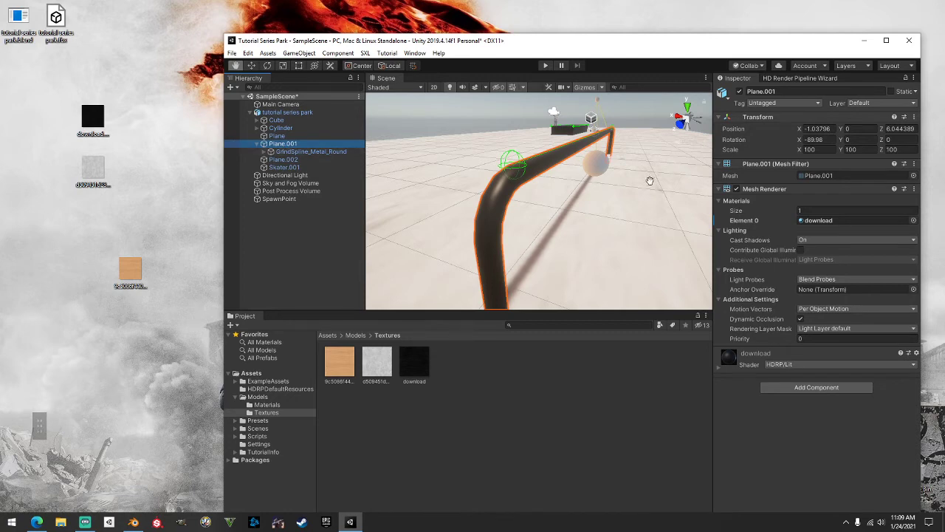
Add a Grind Surface to Plane.001 with collider radius 0.04 and generate its colliders
left_click(815, 388)
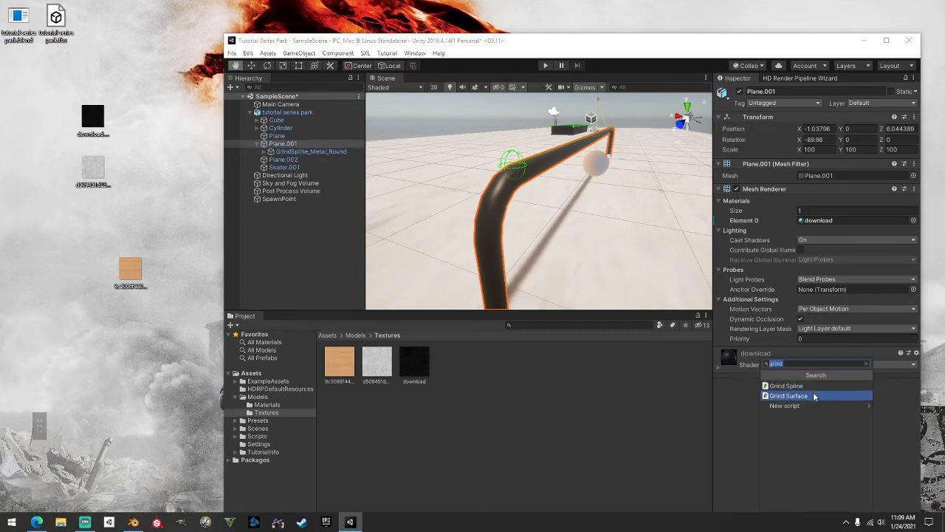
left_click(815, 398)
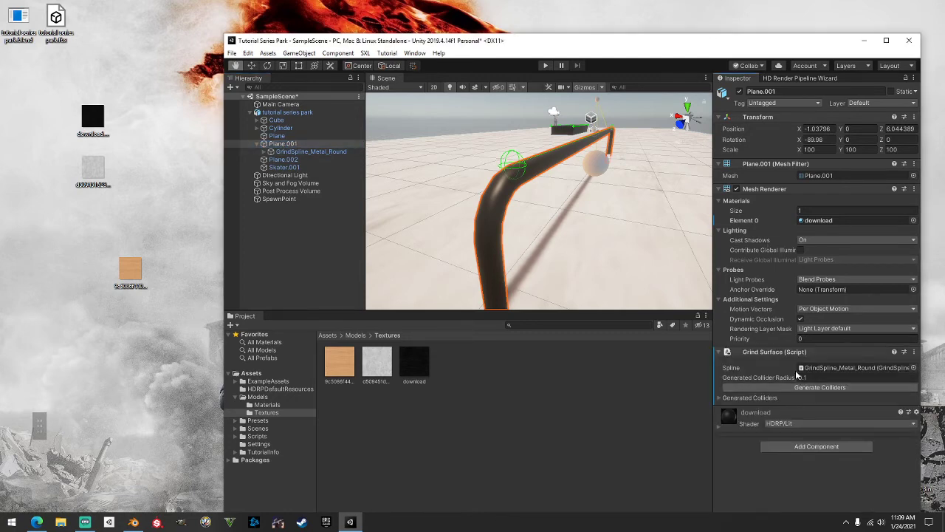
left_click(793, 378)
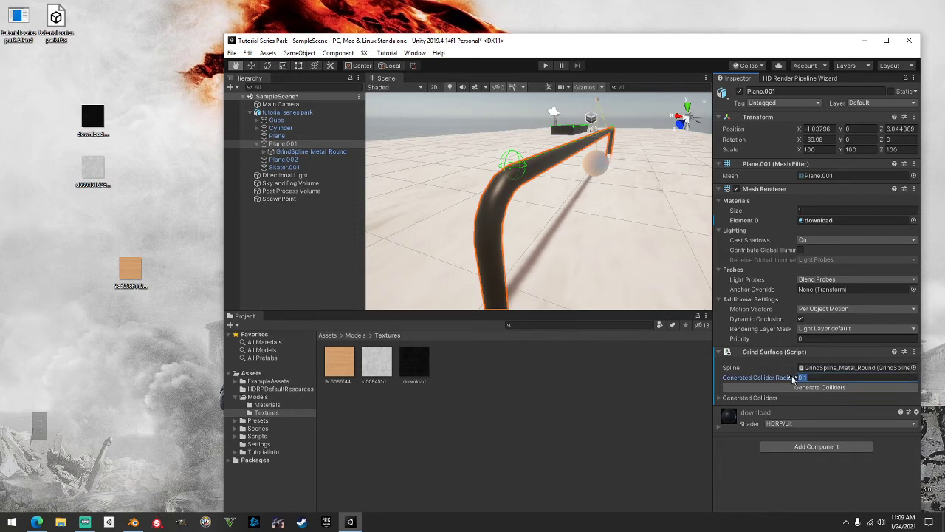
type("0.04")
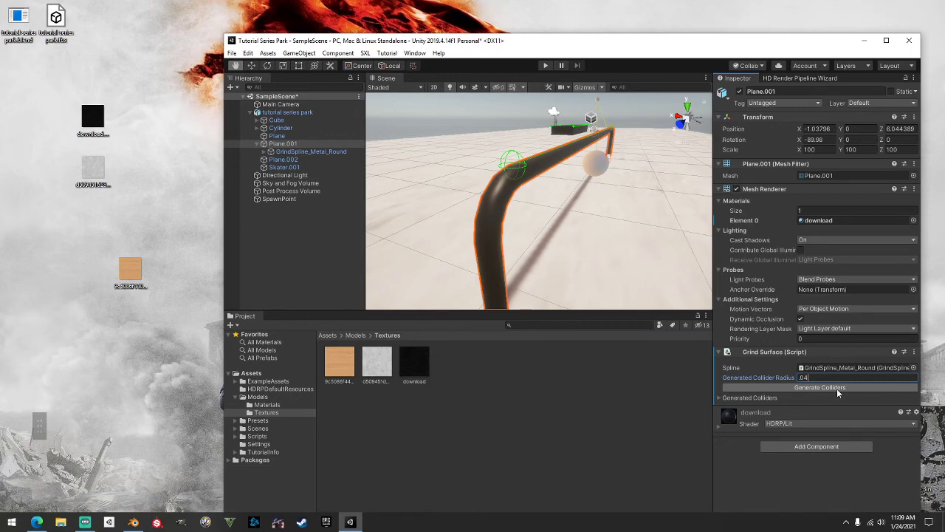
left_click(837, 388)
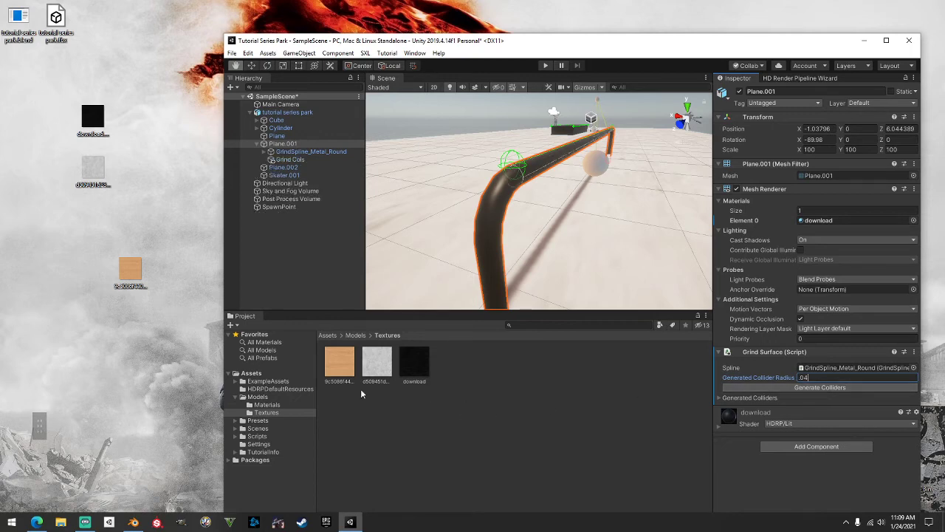
left_click(36, 522)
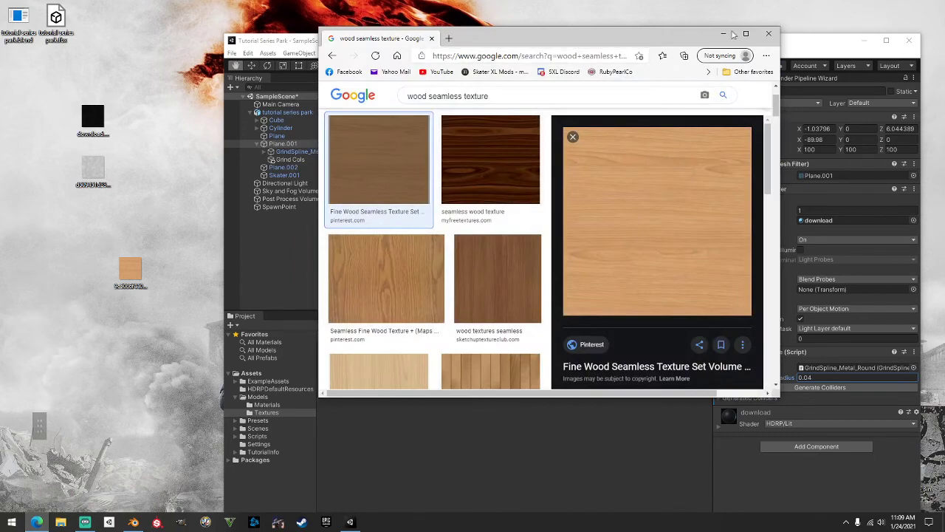
left_click(769, 34)
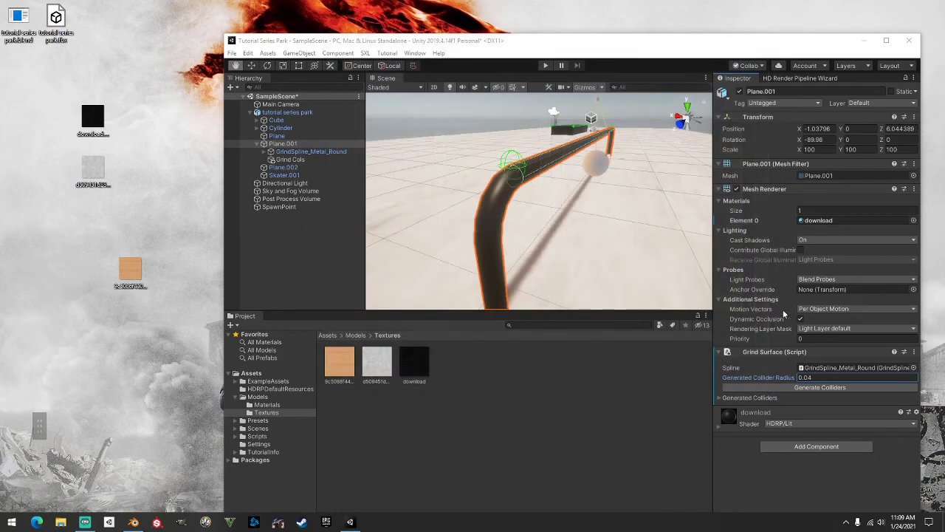
middle_click_drag(609, 250, 643, 250)
middle_click_drag(551, 213, 550, 213)
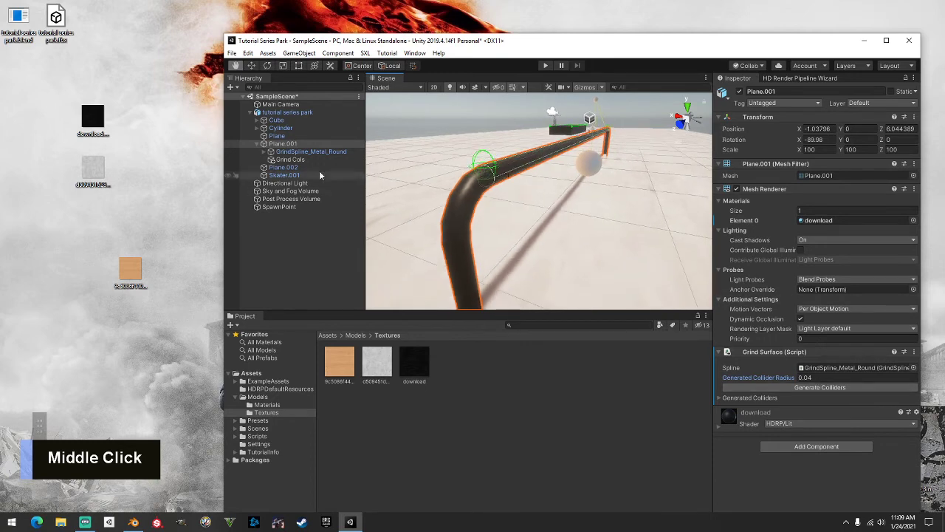
Tag Plane.001 and its GrindSpline_Metal_Round child as Grind_Metal
left_click(784, 103)
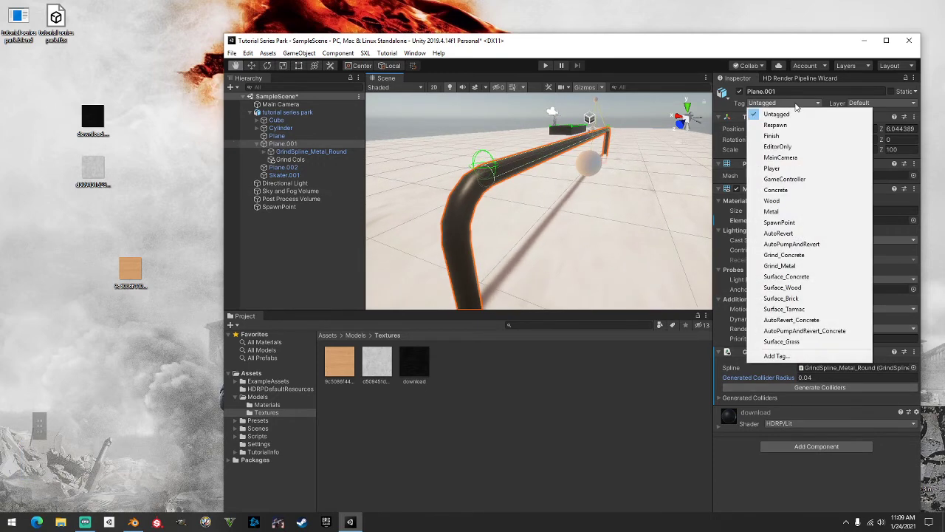
left_click(786, 268)
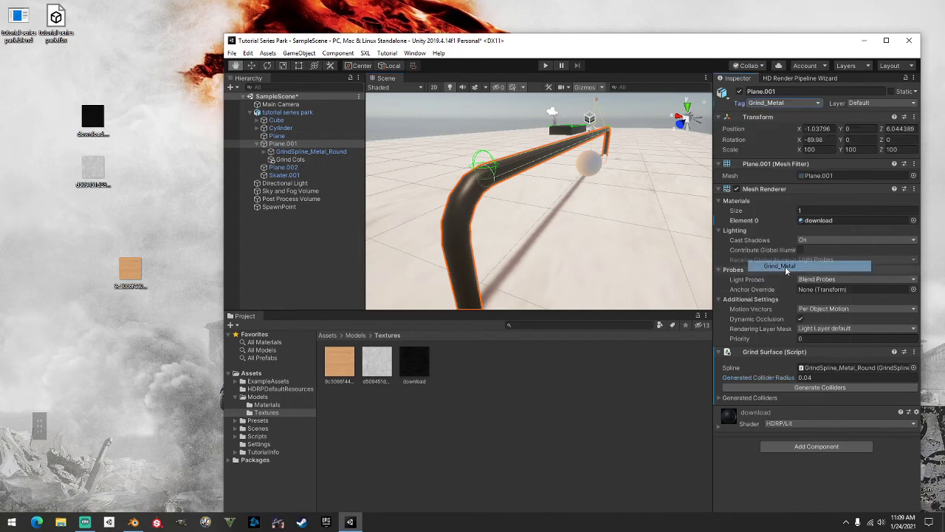
left_click(287, 153)
left_click(784, 103)
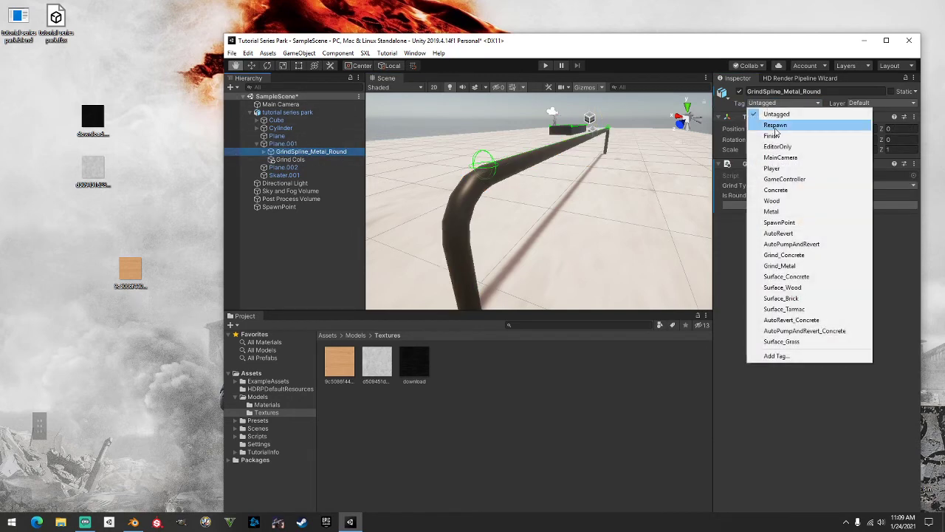
left_click(783, 265)
left_click(257, 144)
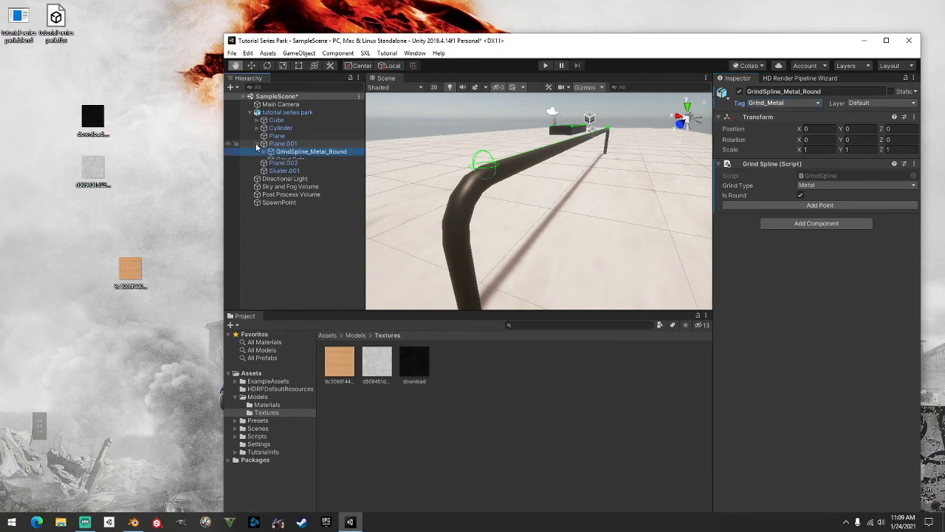
left_click(287, 153)
scroll(487, 162, "down", 5)
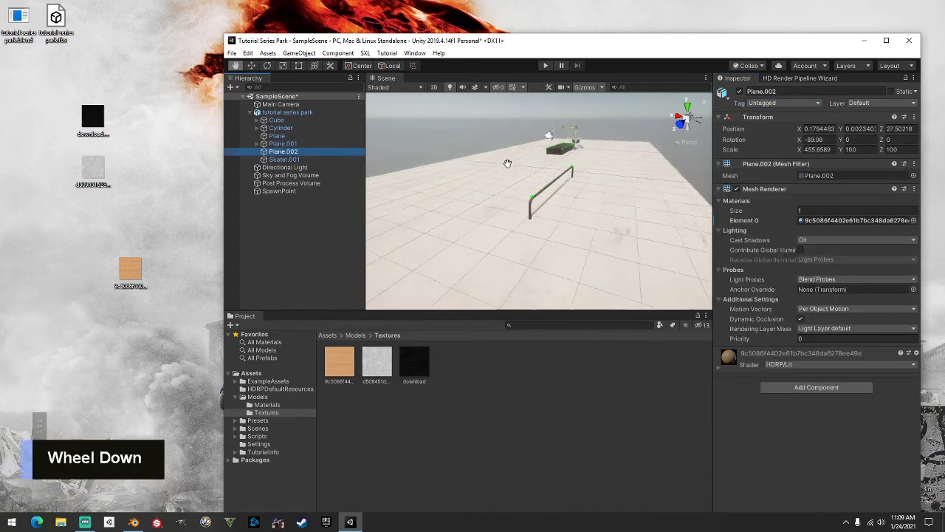
Frame the wooden ramp Plane.002 and give it the AutoPumpAndRevert tag
right_click_drag(509, 163, 166, 163)
scroll(443, 155, "up", 3)
middle_click_drag(453, 156, 525, 178)
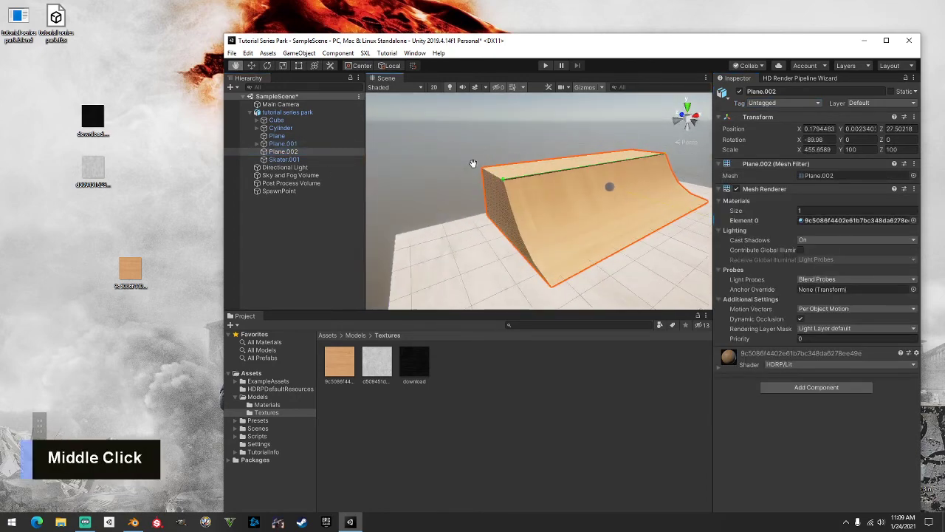
left_click(794, 103)
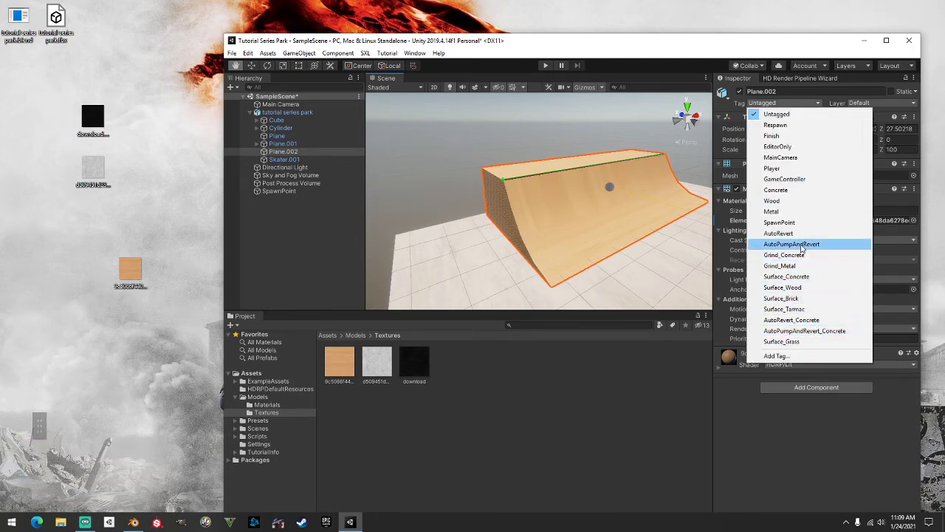
left_click(801, 245)
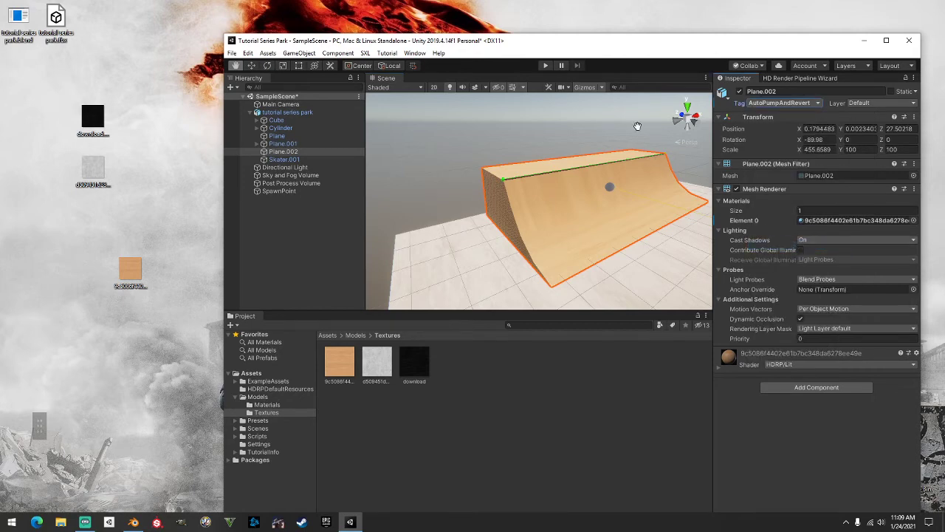
middle_click_drag(638, 126, 585, 155)
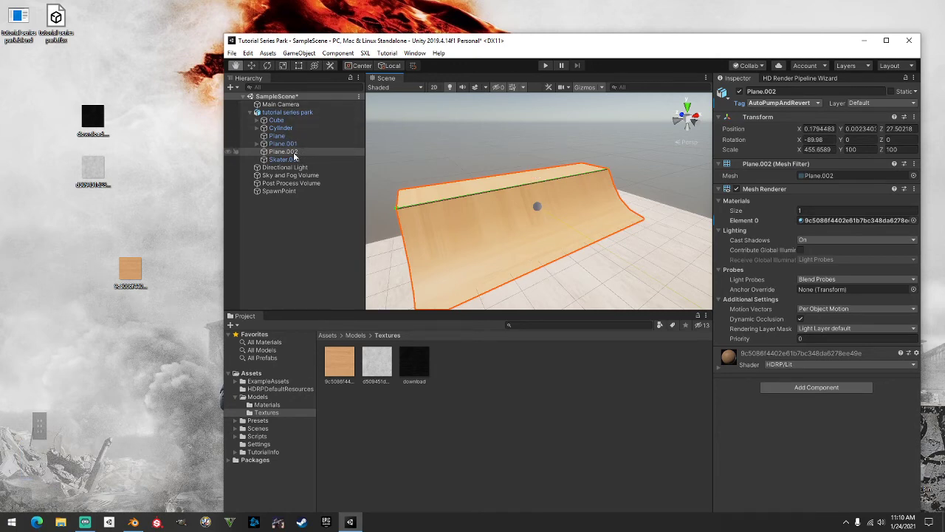
Orbit, pan and zoom the Scene view to inspect the ramp from several sides
scroll(470, 177, "down", 3)
left_click_drag(498, 177, 656, 167, "alt")
middle_click_drag(656, 167, 479, 187, "alt")
left_click_drag(479, 188, 586, 181, "alt")
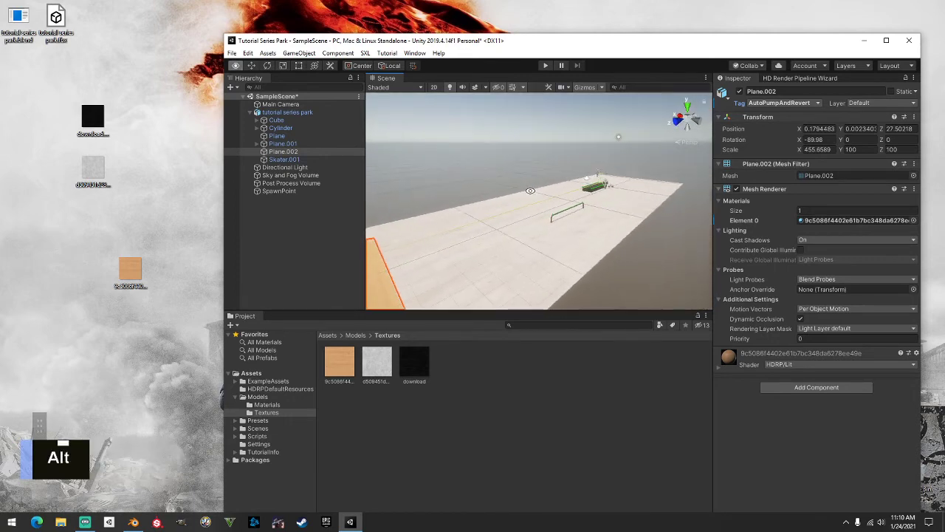
middle_click_drag(510, 189, 597, 180, "alt")
left_click_drag(598, 180, 620, 174, "alt")
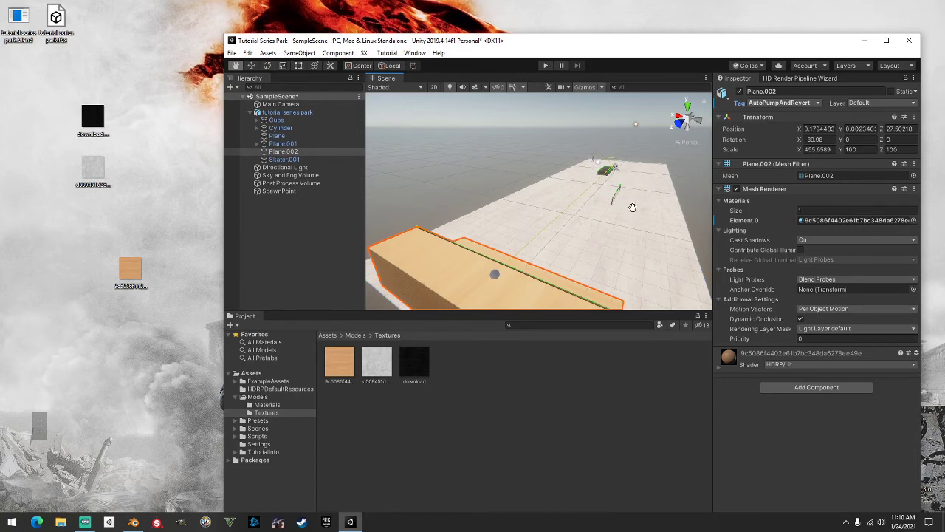
key("space")
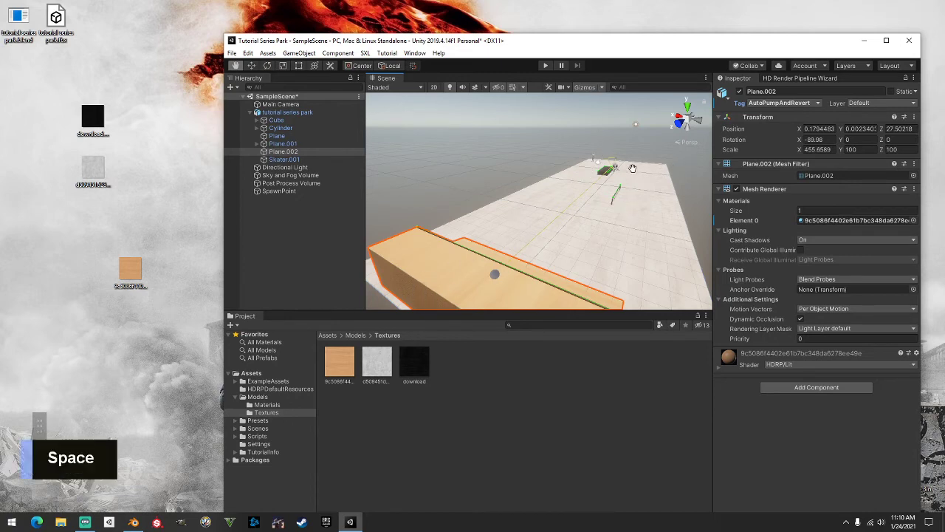
key("alt")
left_click_drag(637, 164, 546, 170, "alt")
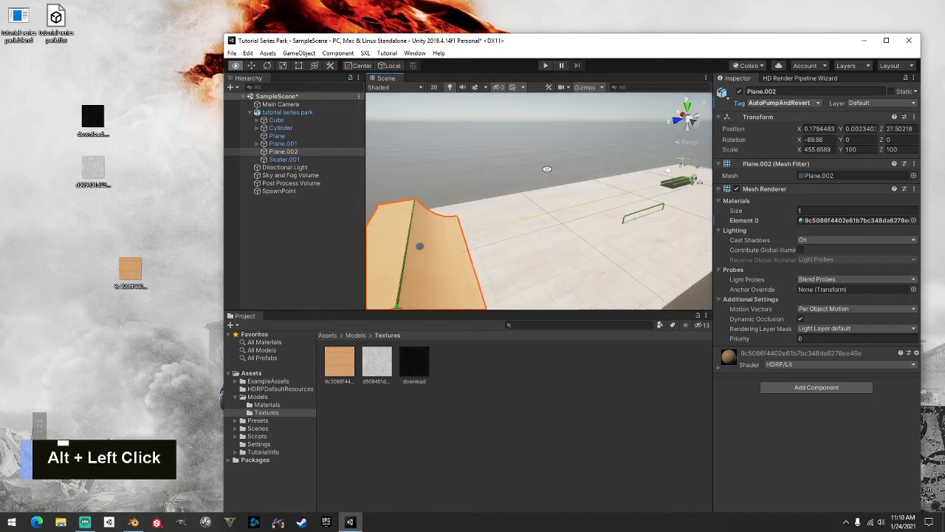
scroll(544, 188, "down", 2)
middle_click_drag(550, 191, 506, 166, "alt")
Select the Cube ledge to show its Surface_Concrete tag and Grind Surface settings
left_click(276, 120)
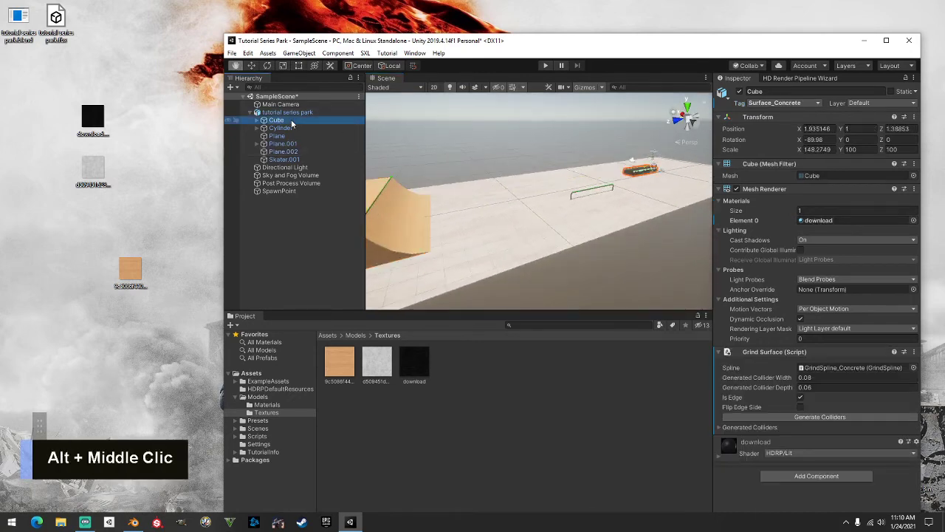
key("shift")
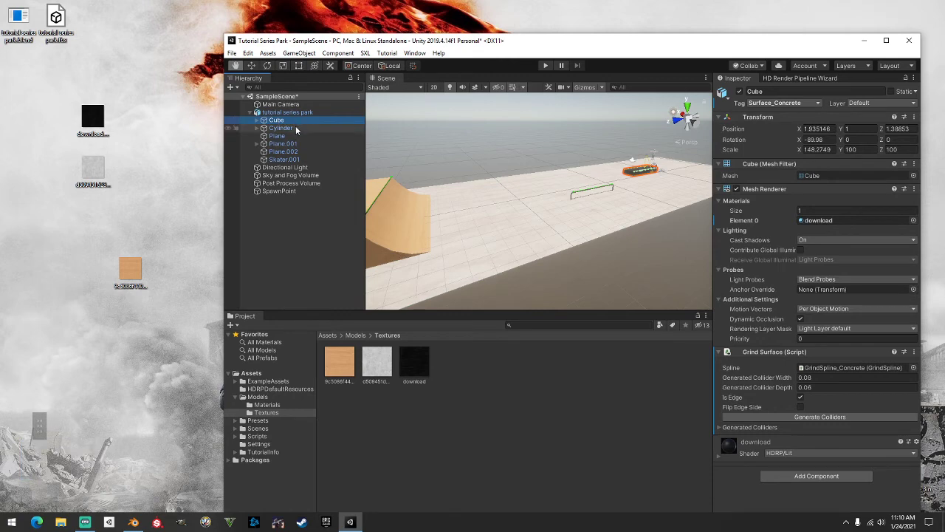
key("shift")
key("shift")
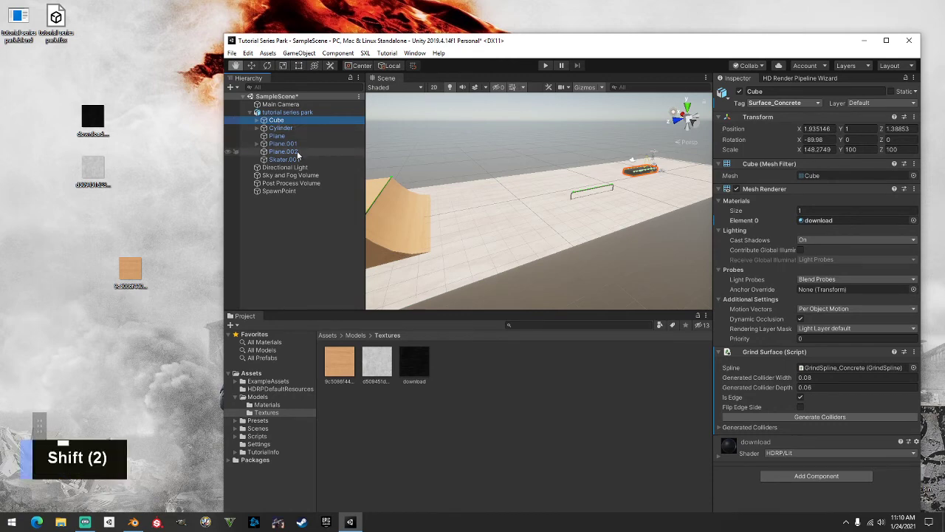
left_click(298, 153, "shift")
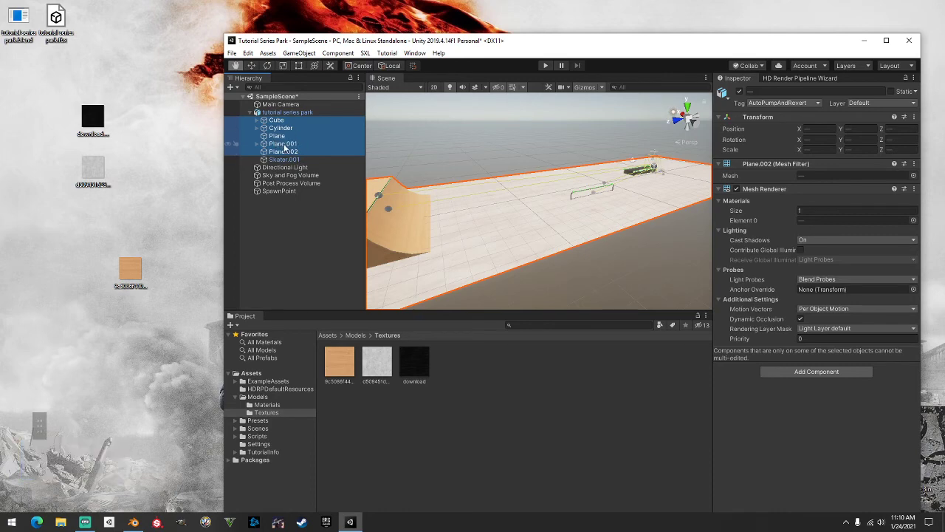
left_click(802, 372)
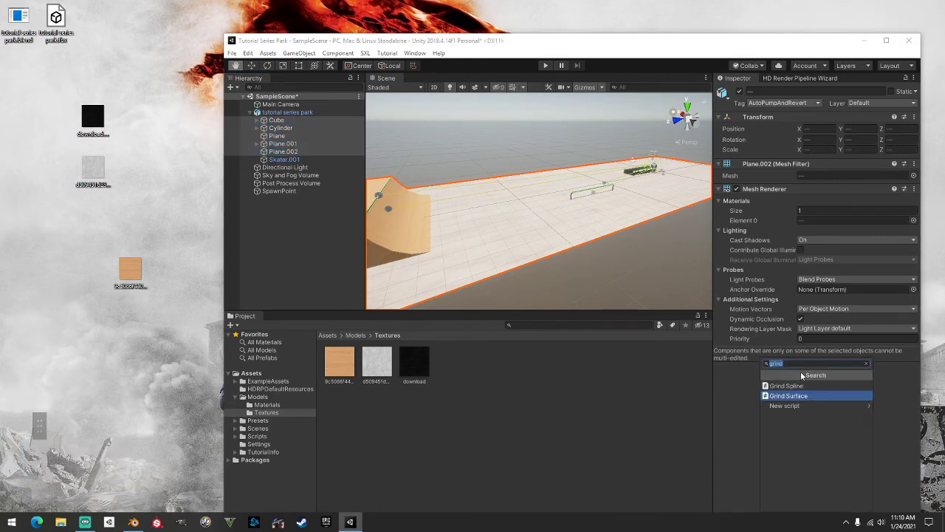
type("MESH")
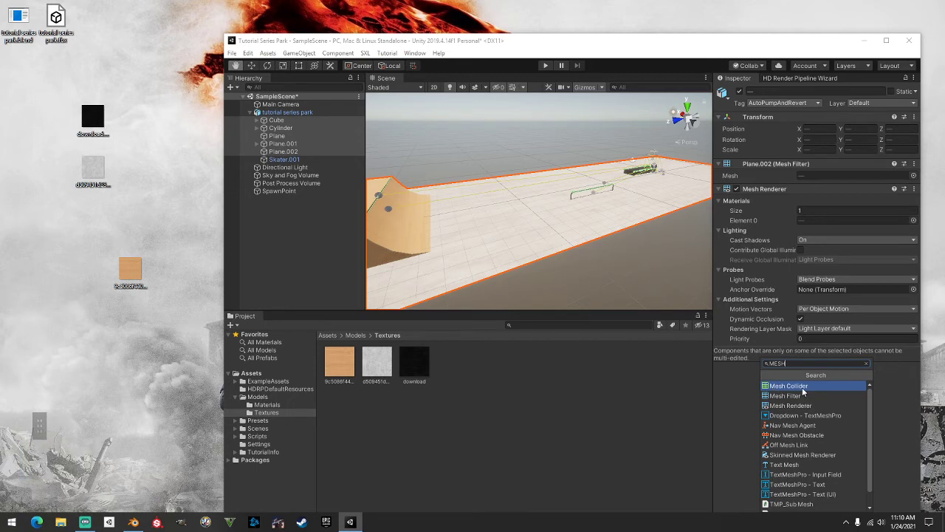
left_click(803, 389)
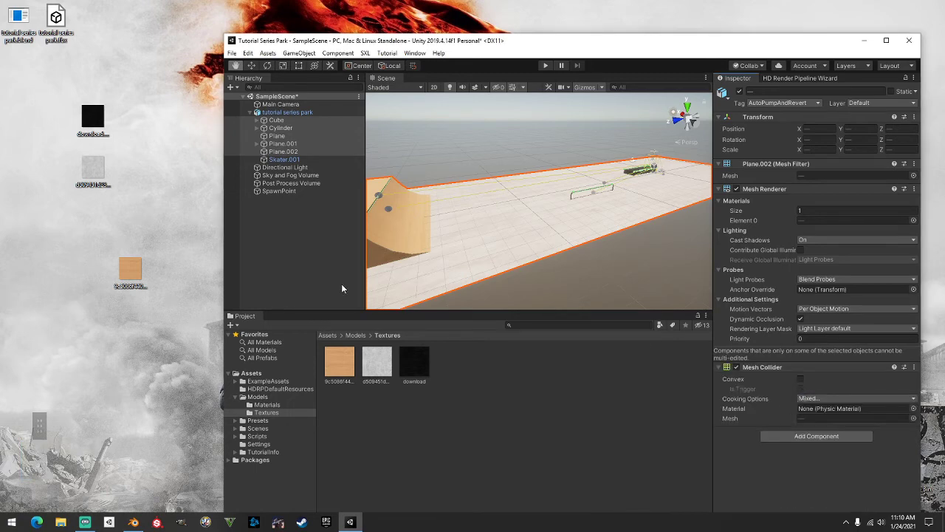
left_click(287, 128)
left_click(277, 136)
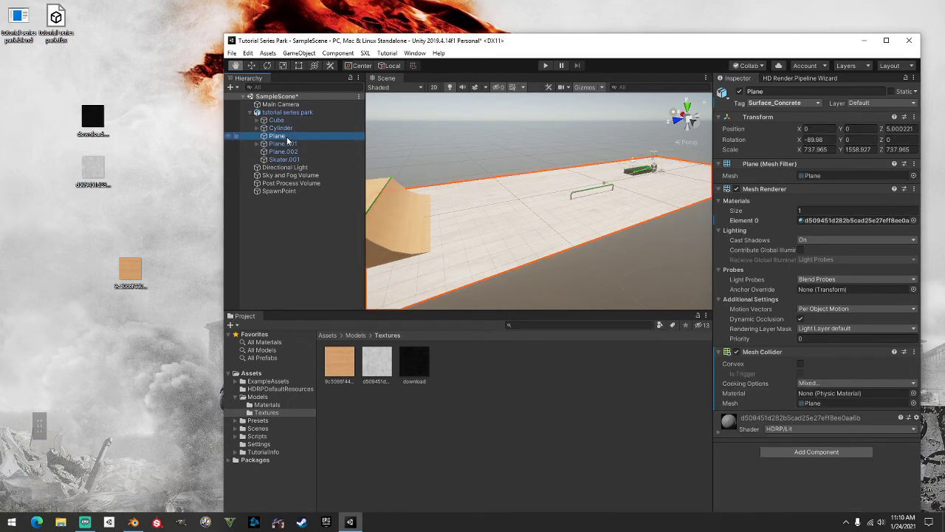
left_click(283, 143)
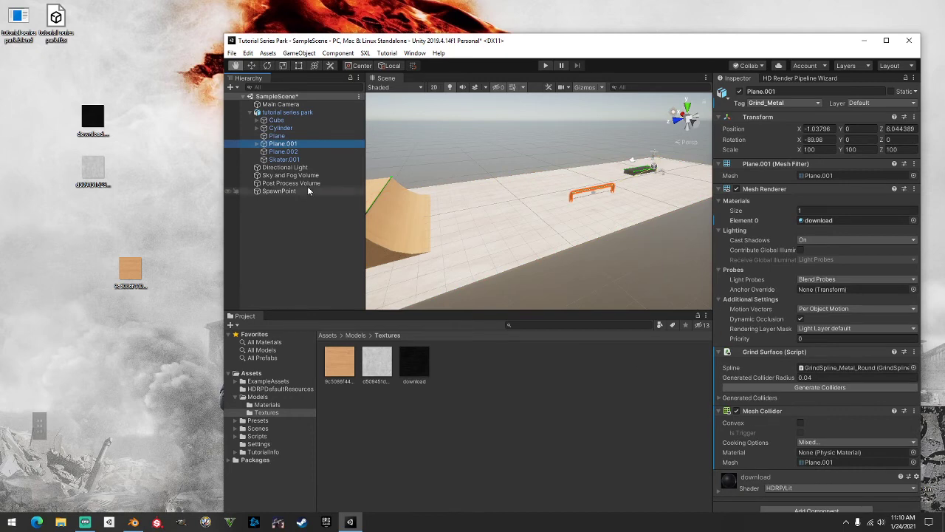
left_click(277, 136)
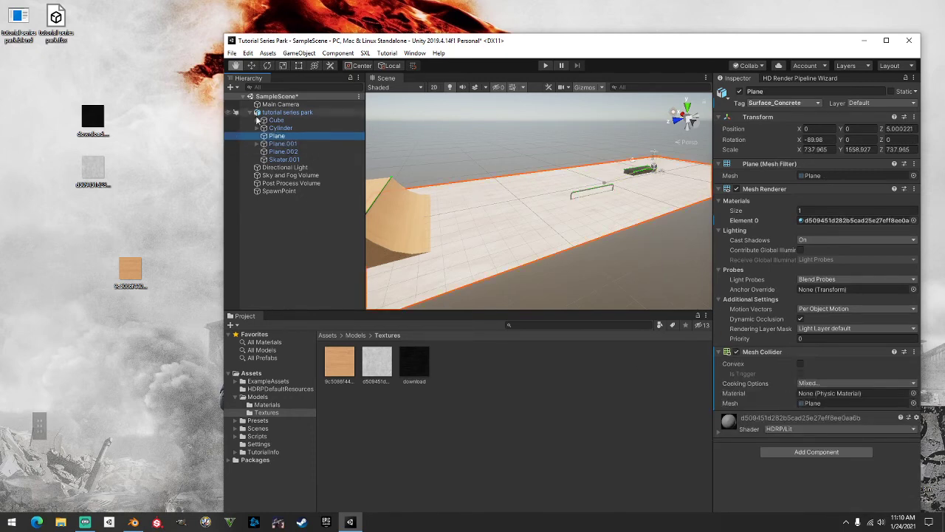
left_click(280, 128)
Maximize the Unity editor and pan across the park to see the ramp and rails
left_click(886, 41)
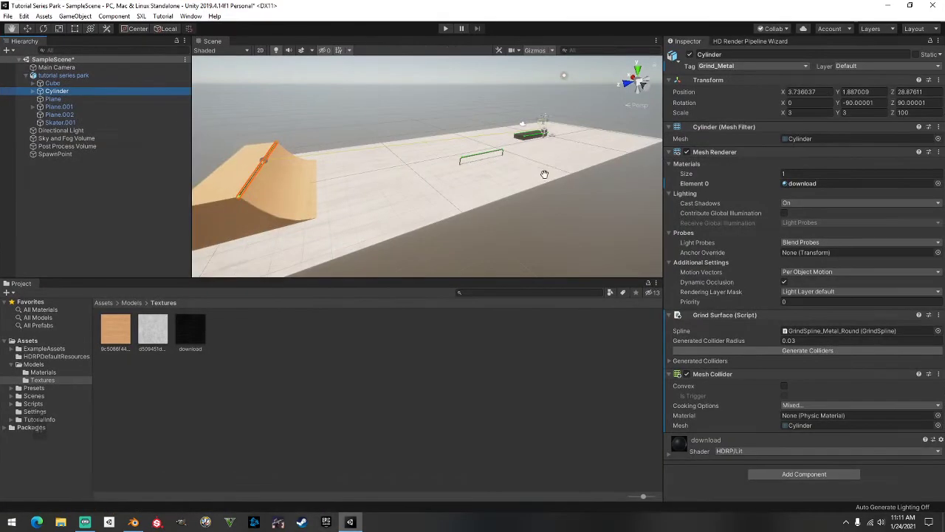
scroll(526, 172, "down", 3)
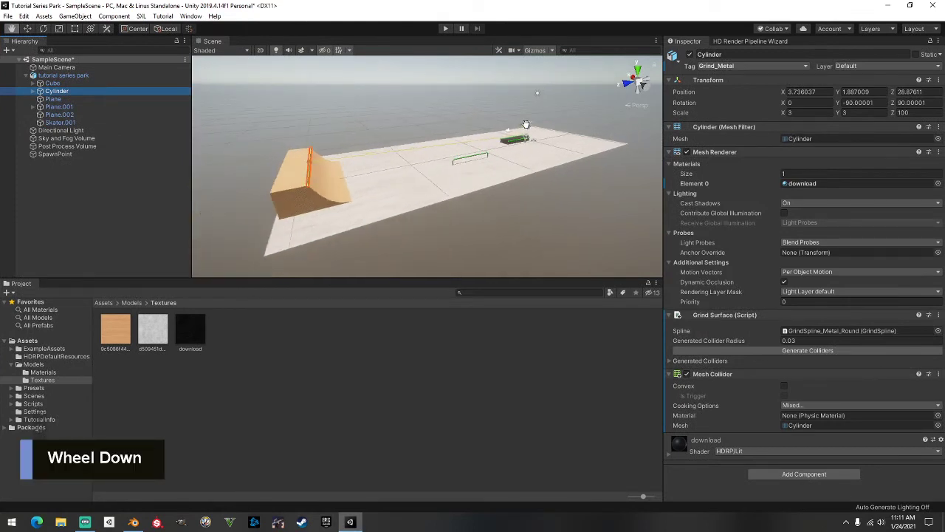
middle_click_drag(557, 188, 460, 231)
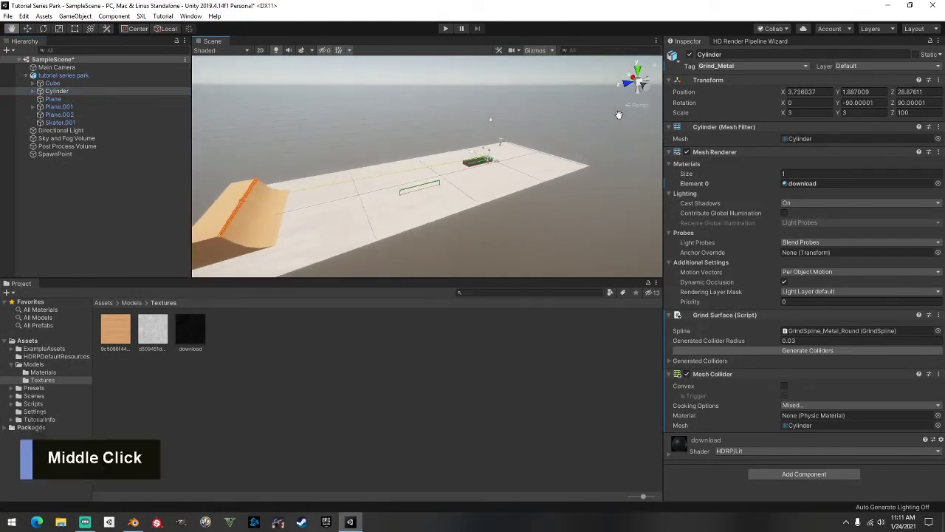
middle_click_drag(595, 115, 578, 124)
right_click_drag(578, 124, 455, 148)
middle_click_drag(456, 148, 386, 141)
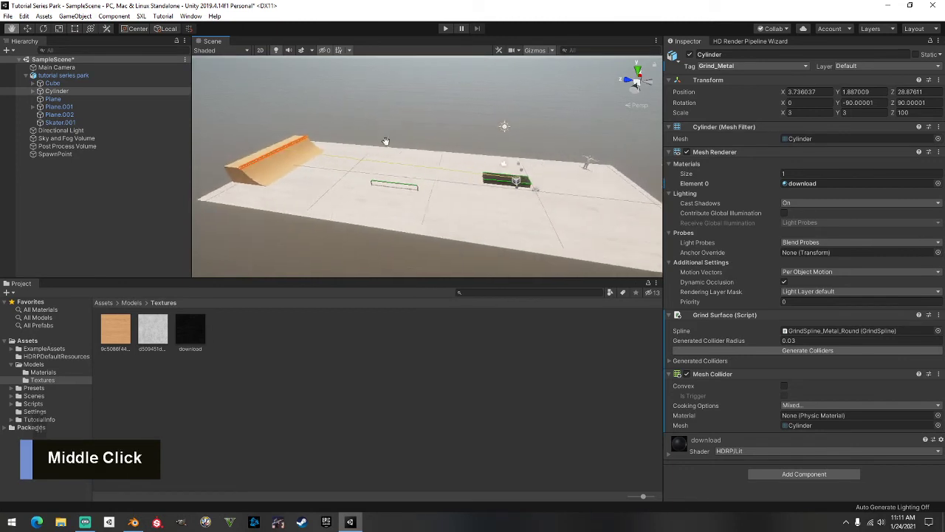
Frame the ground Plane and orbit to view the whole park from above
double_click(107, 98)
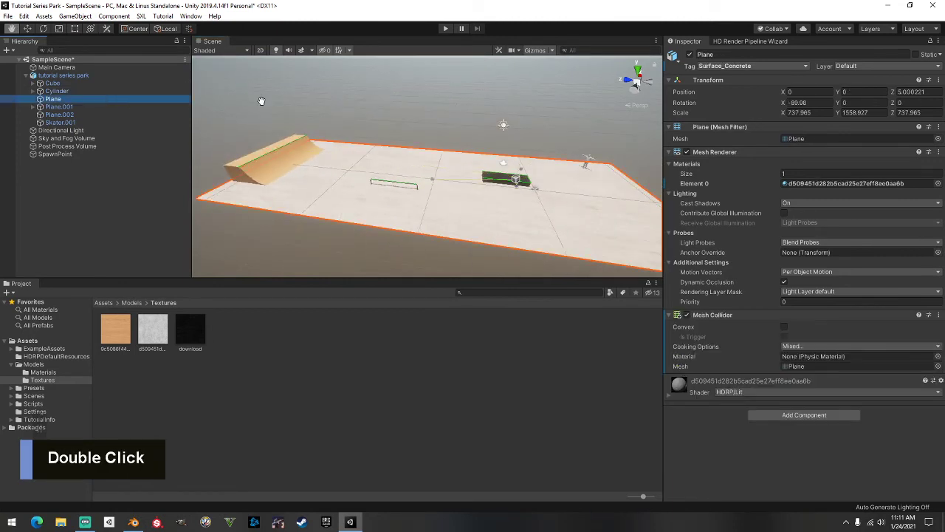
left_click(407, 118)
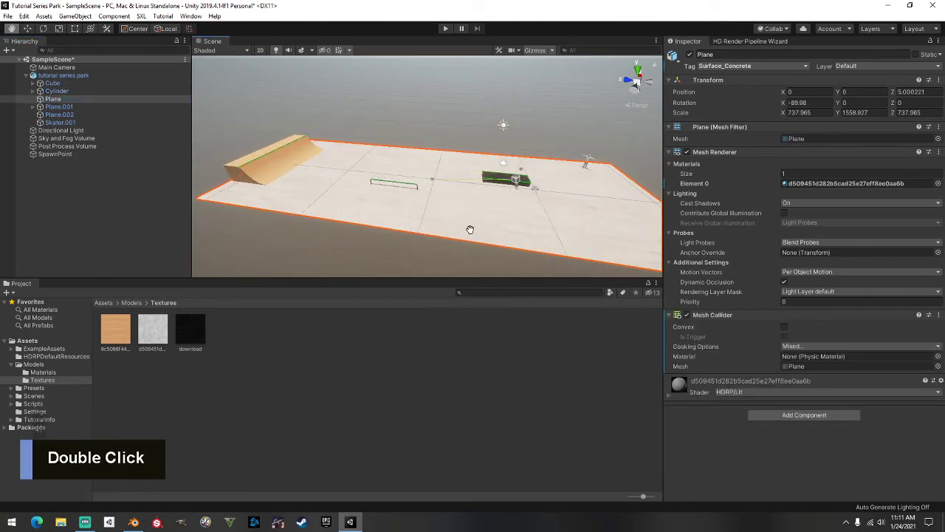
scroll(452, 162, "down", 3)
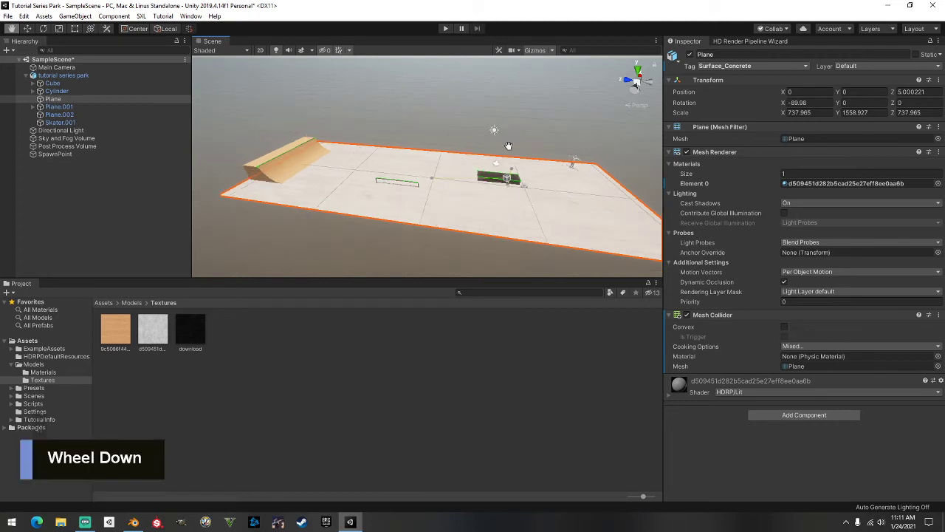
middle_click_drag(452, 162, 388, 133)
right_click_drag(388, 133, 325, 124)
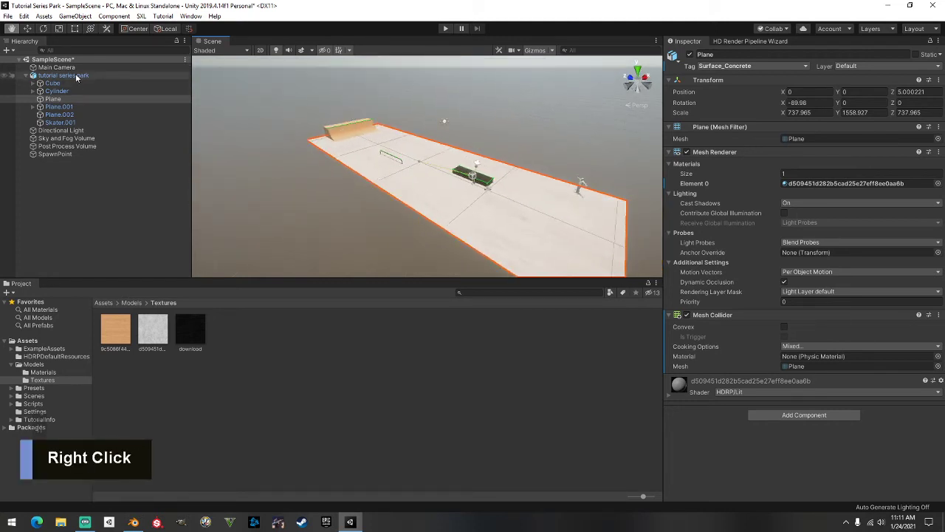
Collapse the 'tutorial series park' group and keep Main Camera tagged EditorOnly
left_click(28, 76)
double_click(56, 68)
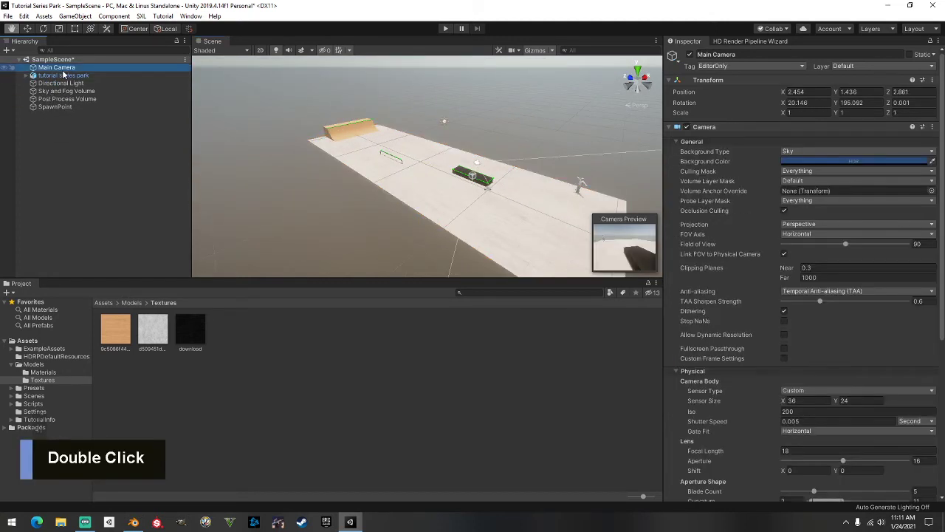
left_click(720, 66)
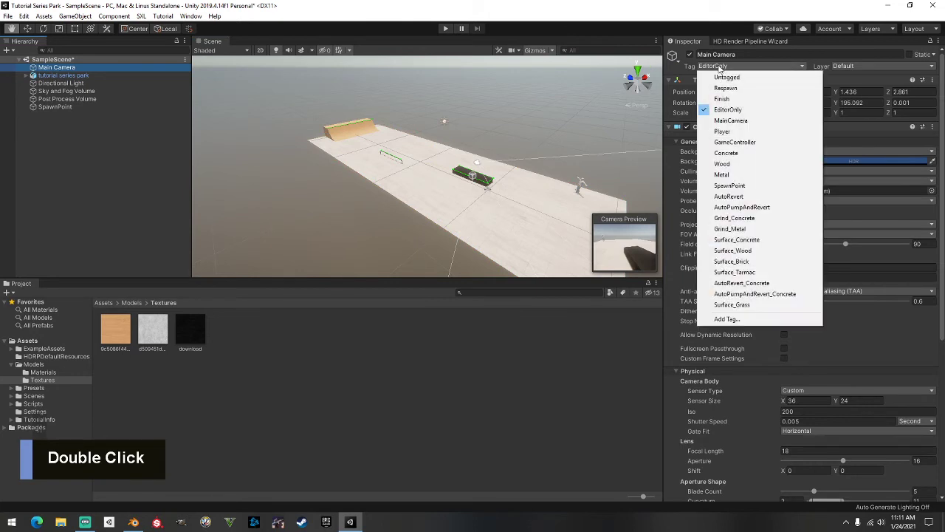
left_click(735, 110)
Review the park object, Directional Light and Sky and Fog Volume settings
left_click(73, 76)
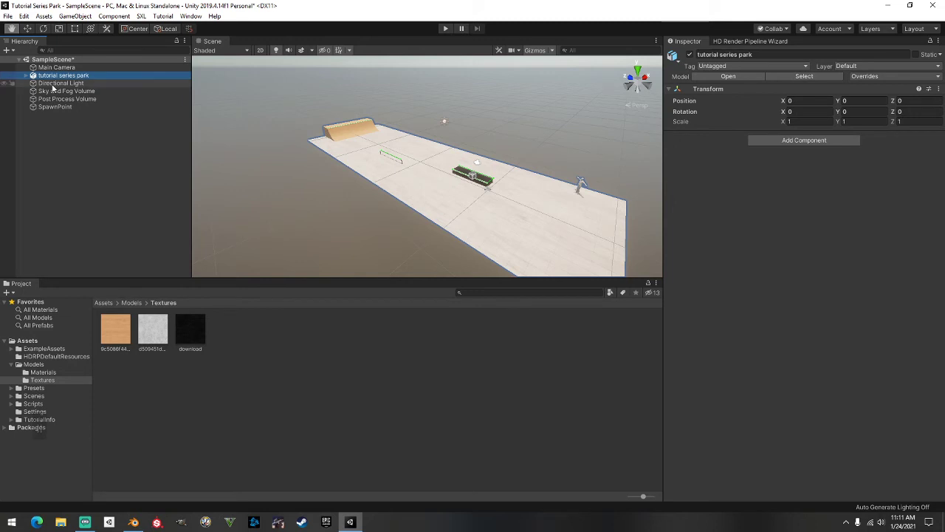
left_click(53, 83)
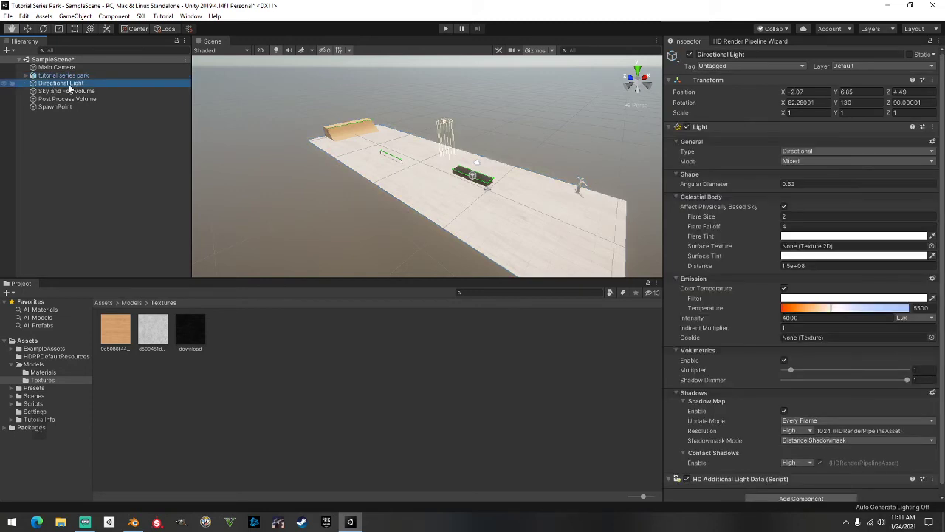
left_click(84, 92)
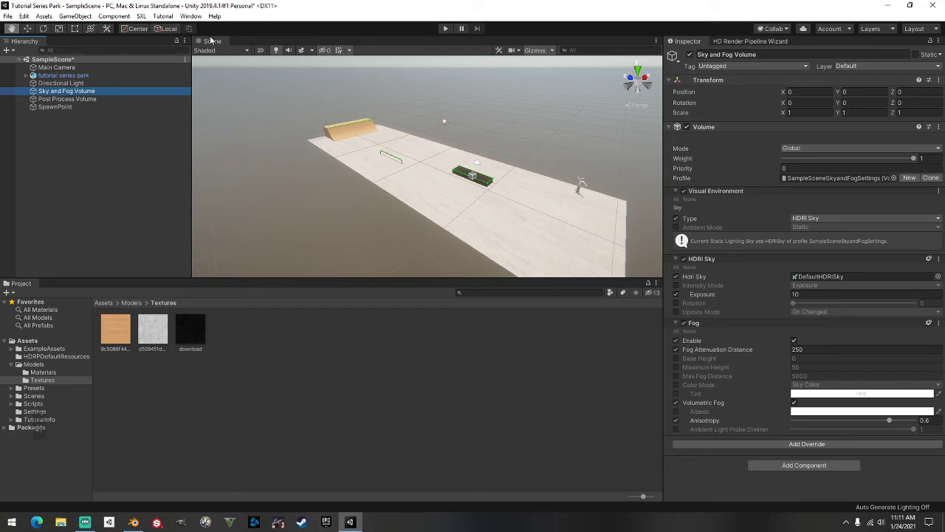
left_click(191, 16)
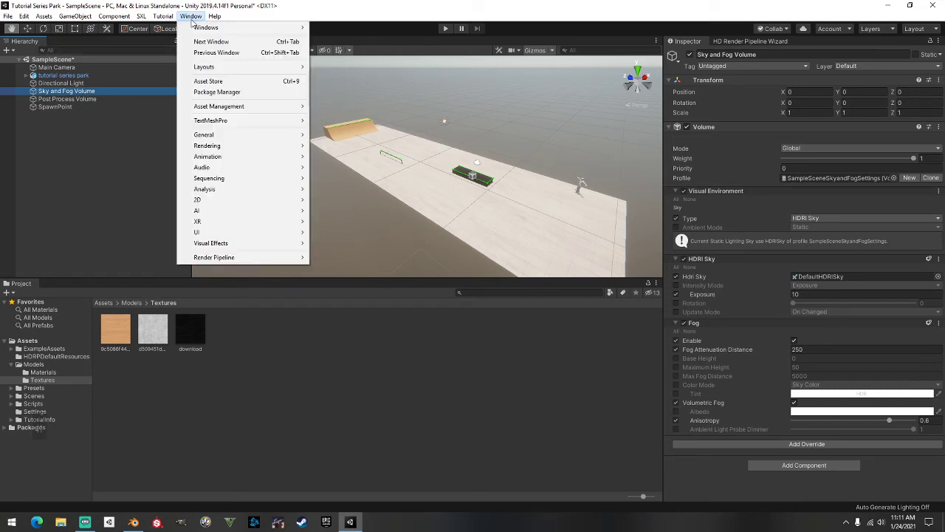
Open the Asset Store in the editor and search for SKYBOX
left_click(247, 82)
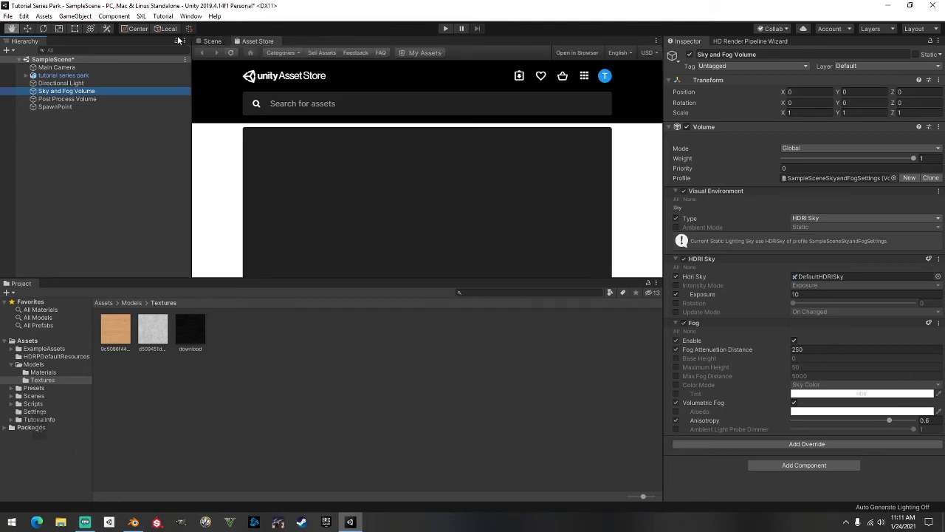
left_click(309, 107)
type("SKYBOX")
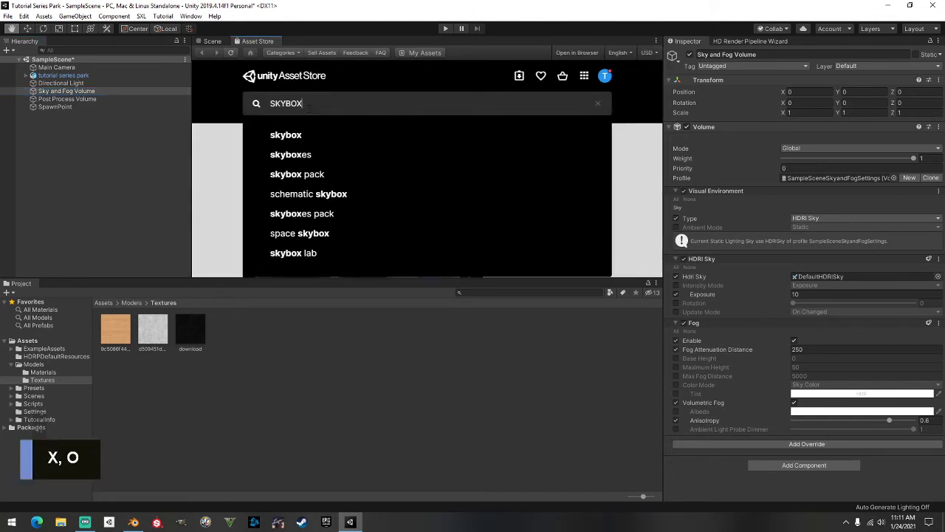
key("Return")
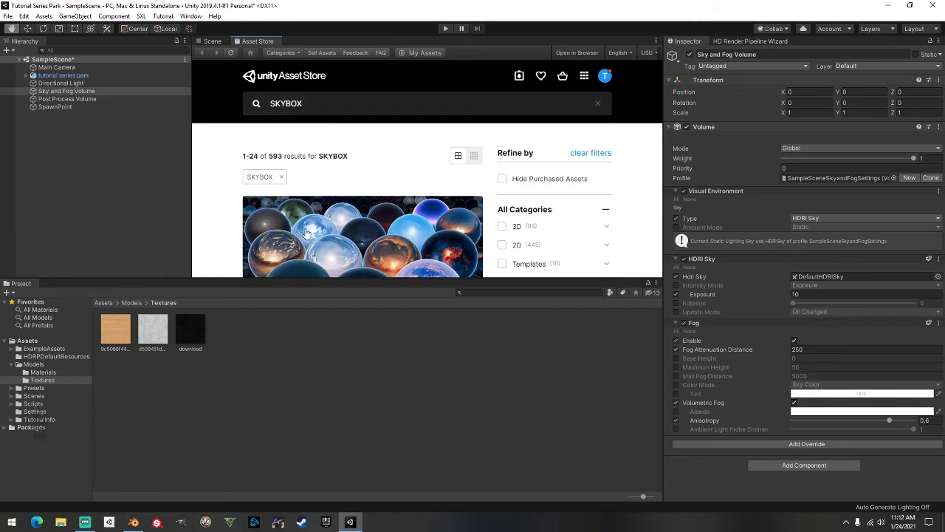
Filter the results to Free Assets and open the Fantasy Skybox FREE page
scroll(418, 185, "down", 5)
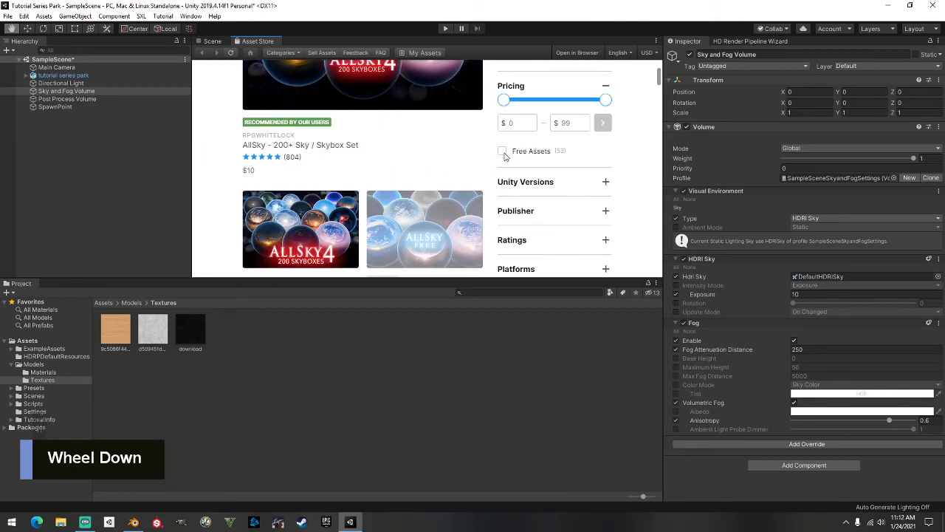
left_click(502, 151)
scroll(376, 184, "down", 3)
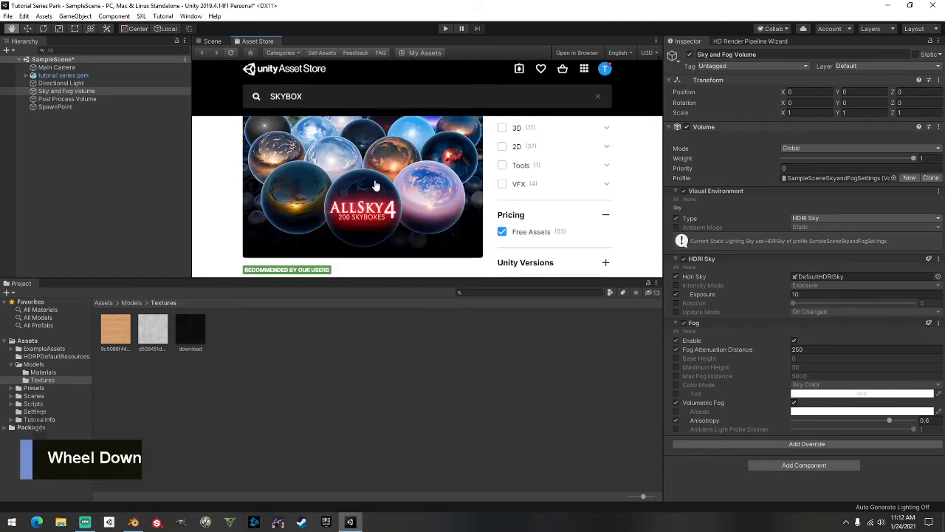
scroll(375, 185, "down", 6)
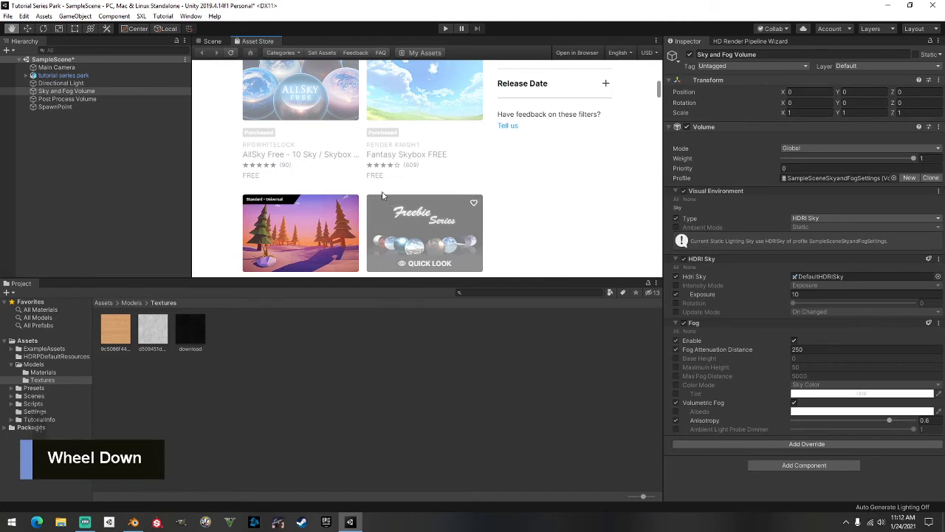
scroll(380, 181, "up", 3)
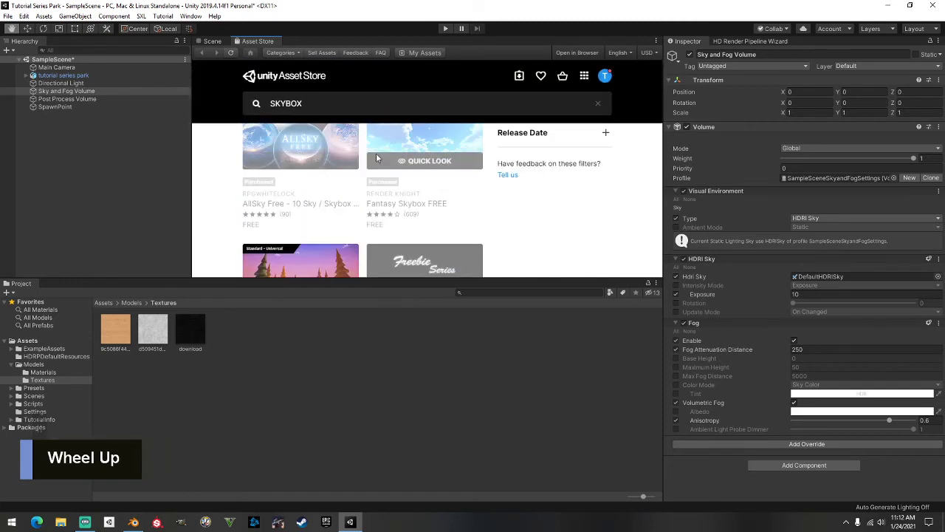
left_click(419, 153)
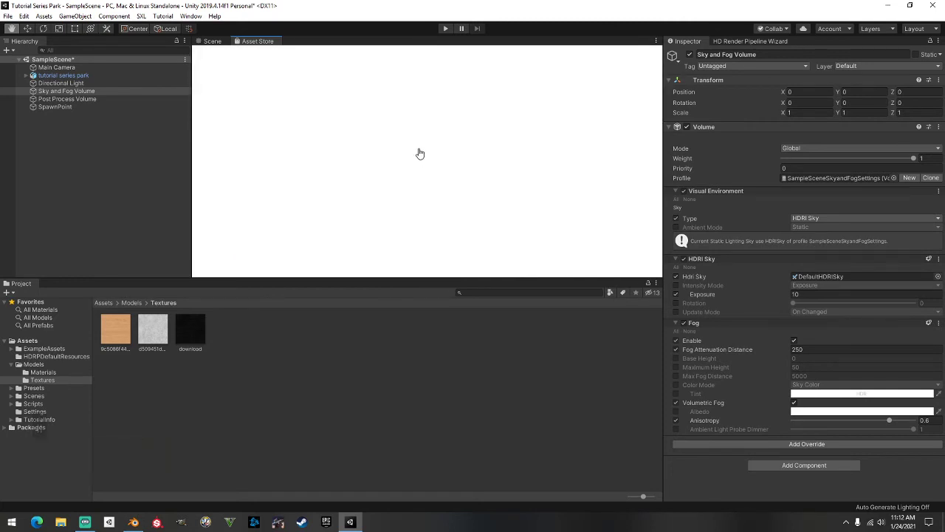
scroll(391, 155, "down", 3)
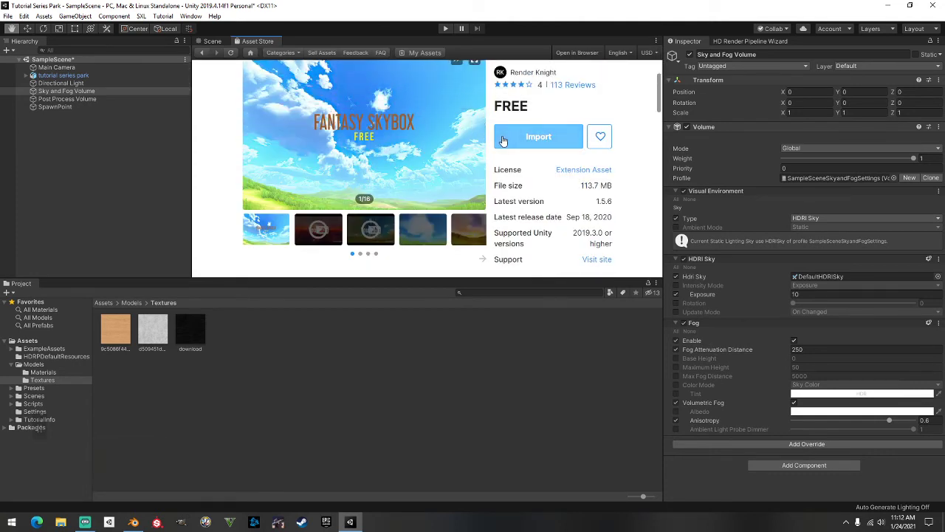
Import all files of the Fantasy Skybox FREE package into the project
left_click(539, 140)
left_click(530, 142)
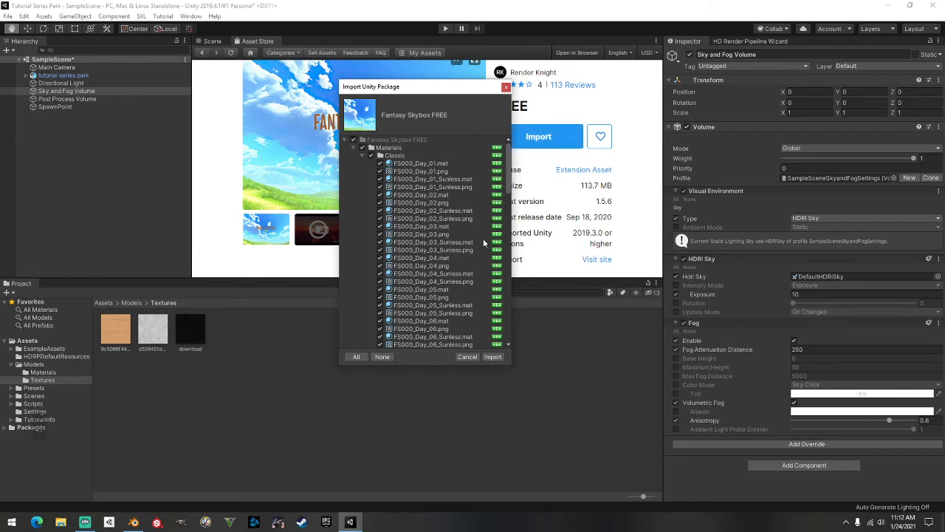
scroll(450, 222, "down", 15)
scroll(431, 222, "down", 6)
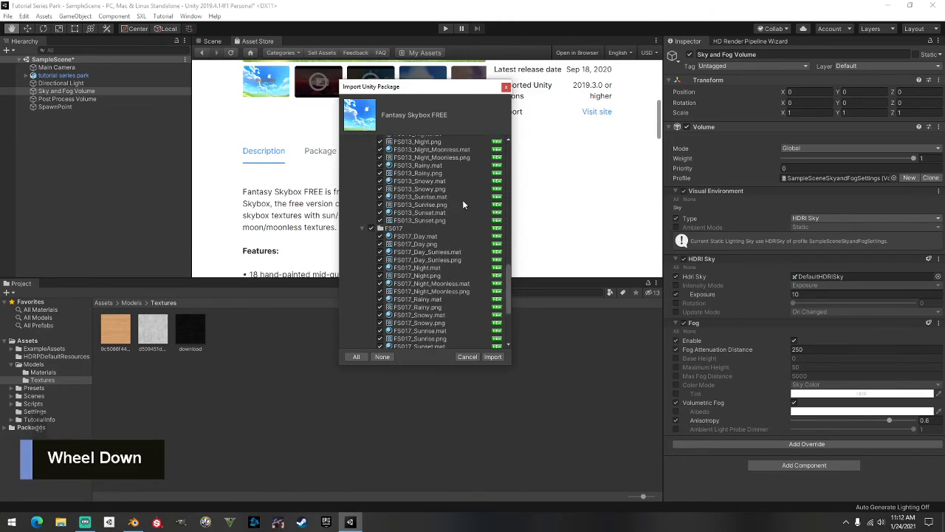
left_click(493, 357)
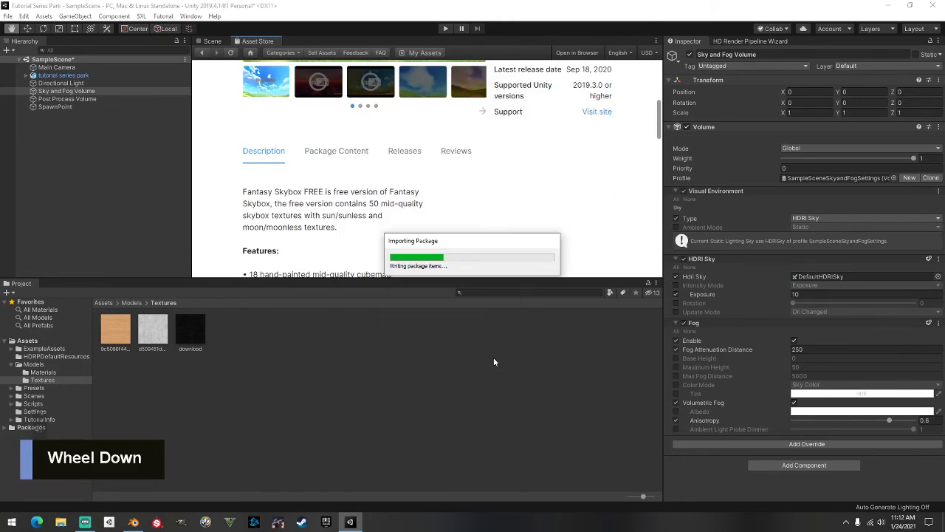
scroll(543, 200, "up", 1)
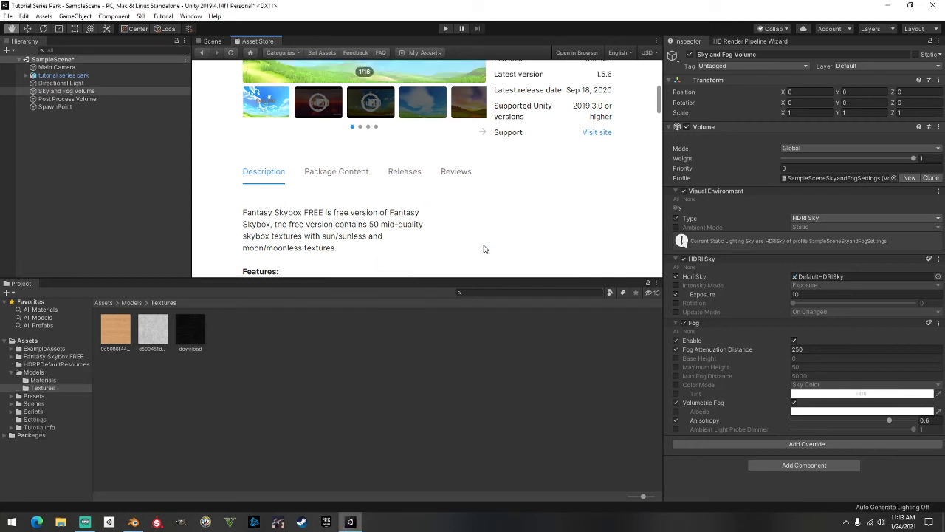
scroll(486, 245, "up", 5)
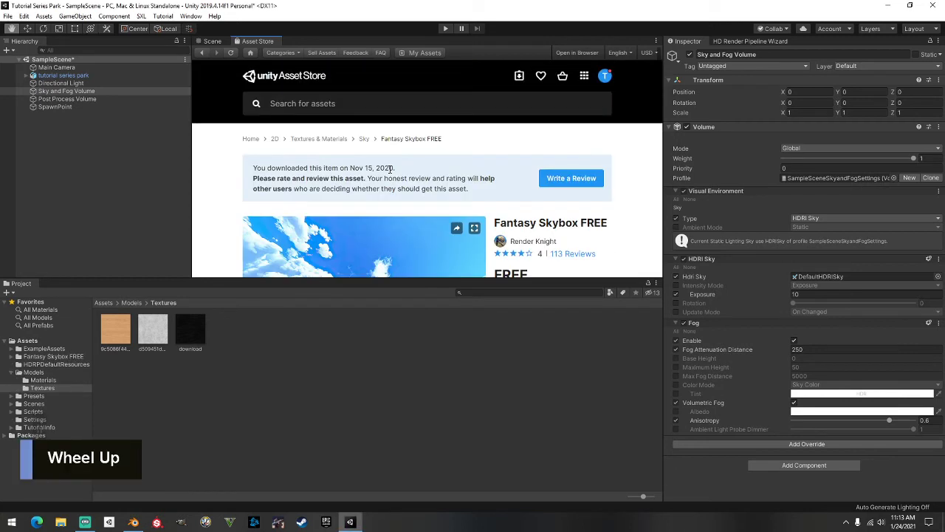
Return to the Scene view and reframe the park
left_click(211, 41)
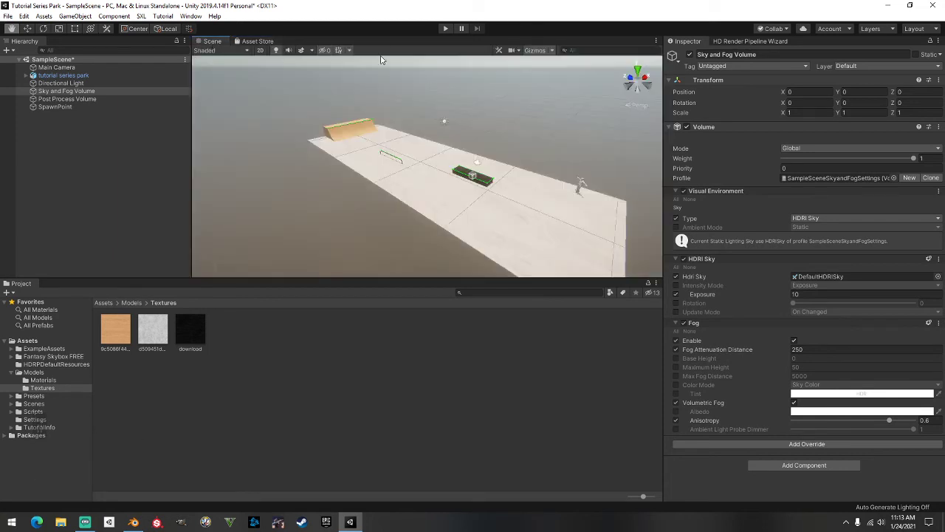
middle_click_drag(494, 111, 456, 91)
right_click_drag(470, 107, 417, 78)
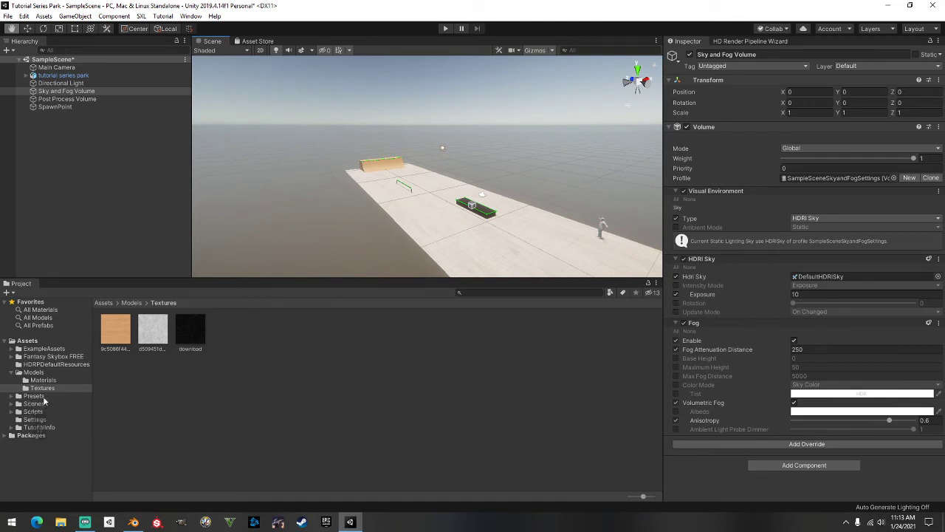
Open Fantasy Skybox FREE > Materials > Classic and select the Sky and Fog Volume
left_click(37, 357)
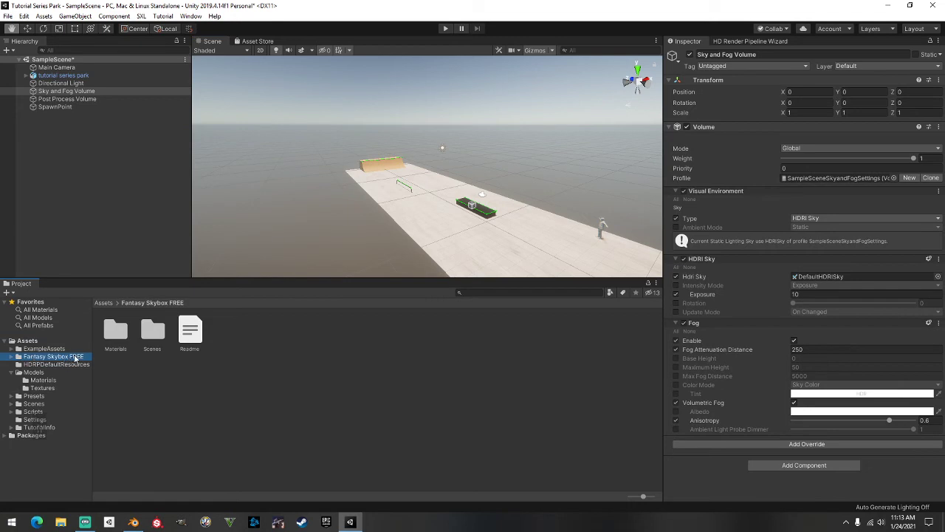
double_click(116, 331)
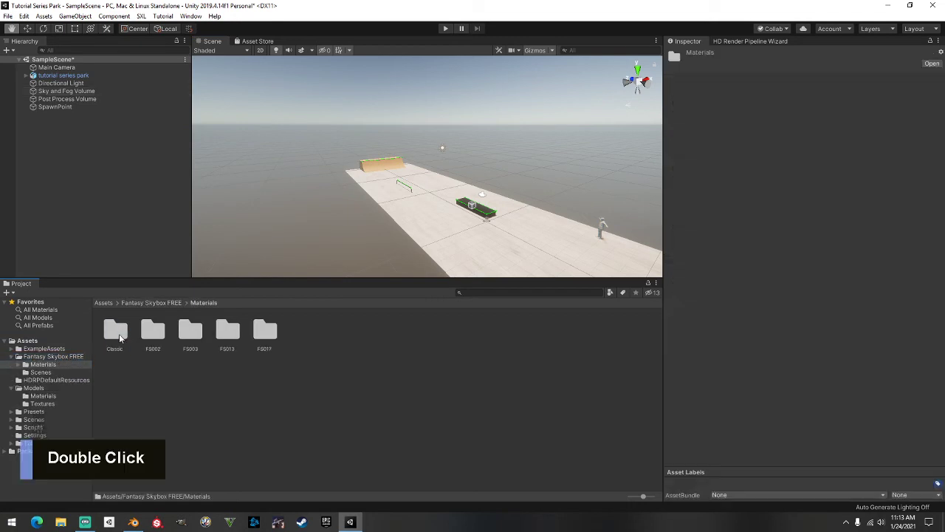
double_click(116, 331)
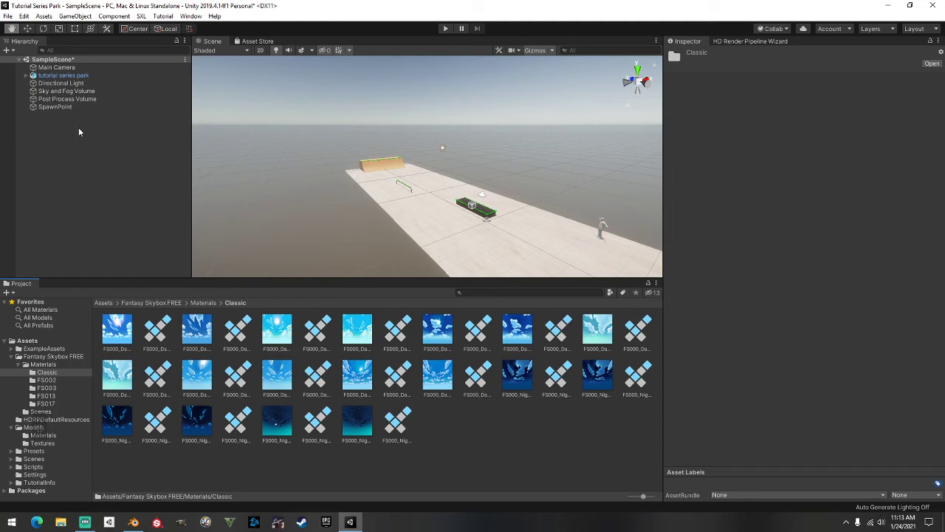
left_click(73, 92)
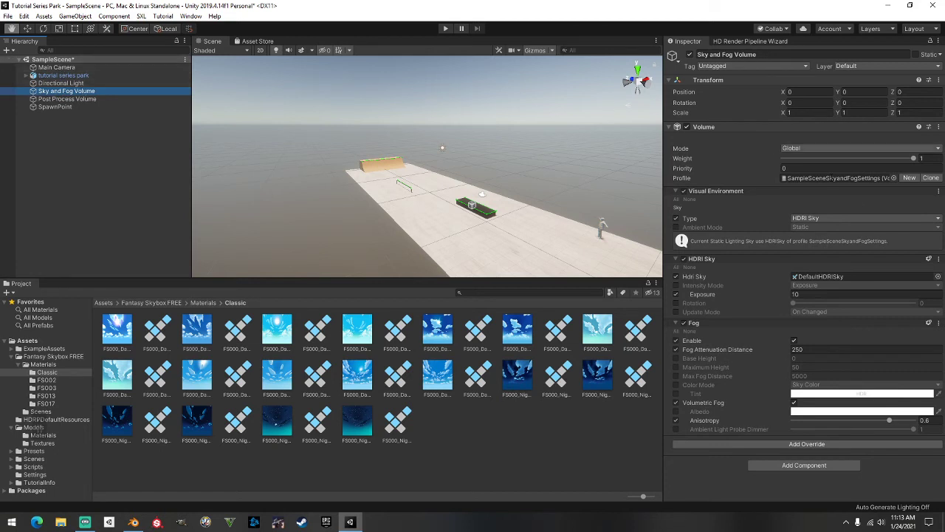
scroll(856, 253, "down", 2)
Apply FS000_Day_01 as the HDRI sky and orbit up to view it
left_click(157, 332)
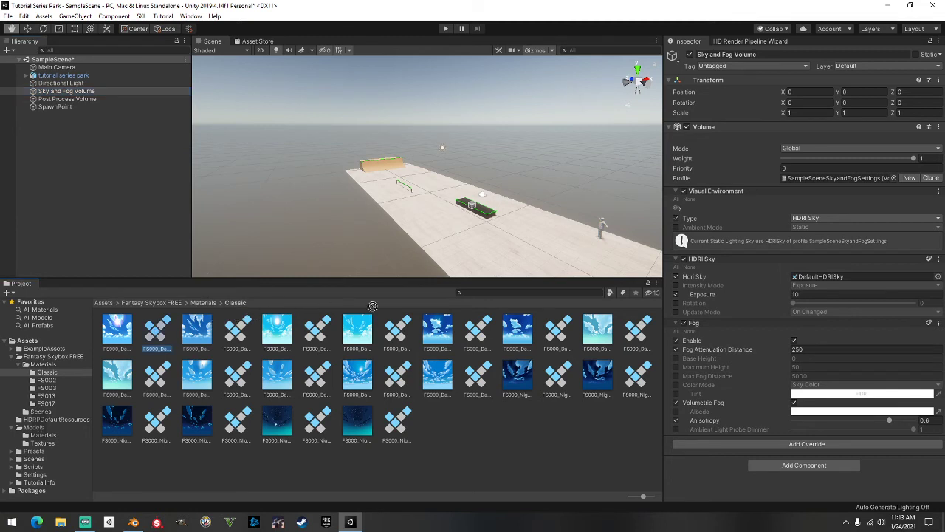
left_click_drag(385, 337, 819, 280)
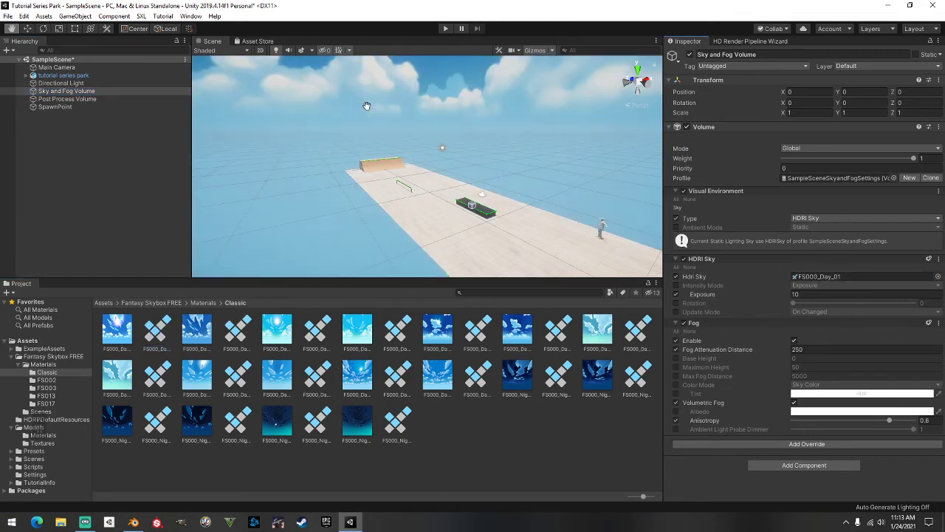
scroll(516, 194, "down", 2)
scroll(519, 194, "up", 4)
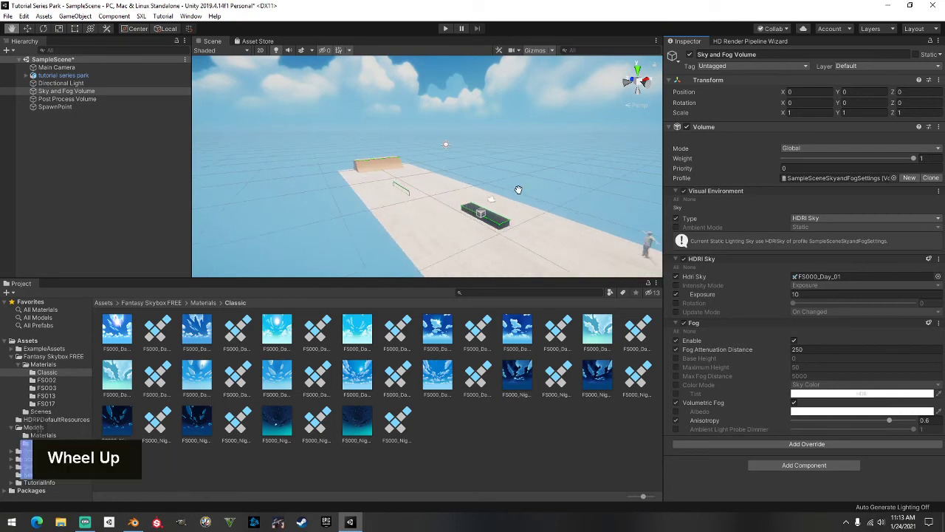
left_click_drag(528, 215, 149, 156, "alt")
left_click_drag(470, 130, 561, 188, "alt")
Try FS000_Day_06_Sunless, then settle on FS000_Night_01 as the HDRI sky
left_click_drag(482, 375, 804, 274)
left_click_drag(561, 378, 813, 277)
left_click_drag(594, 200, 225, 232, "alt")
scroll(356, 135, "up", 2, "alt")
scroll(356, 135, "down", 4, "alt")
middle_click_drag(226, 233, 125, 184, "alt")
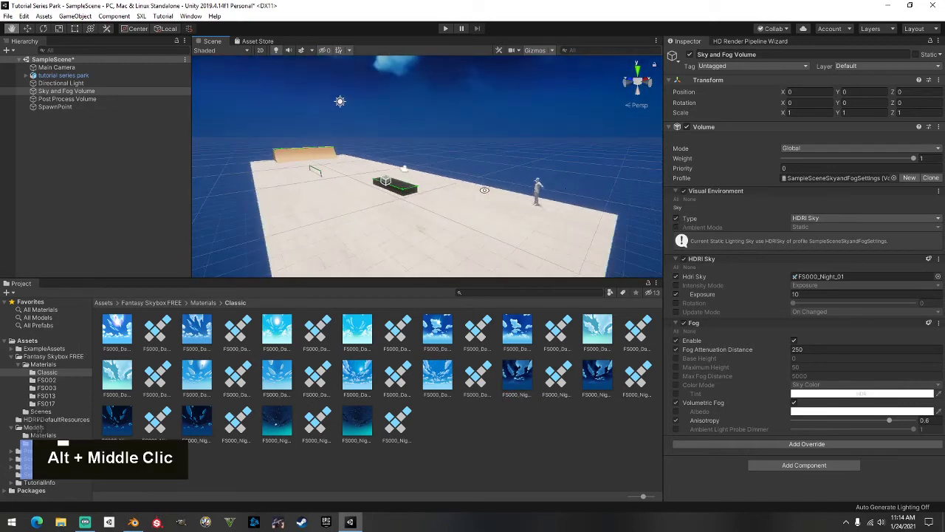
left_click(67, 83)
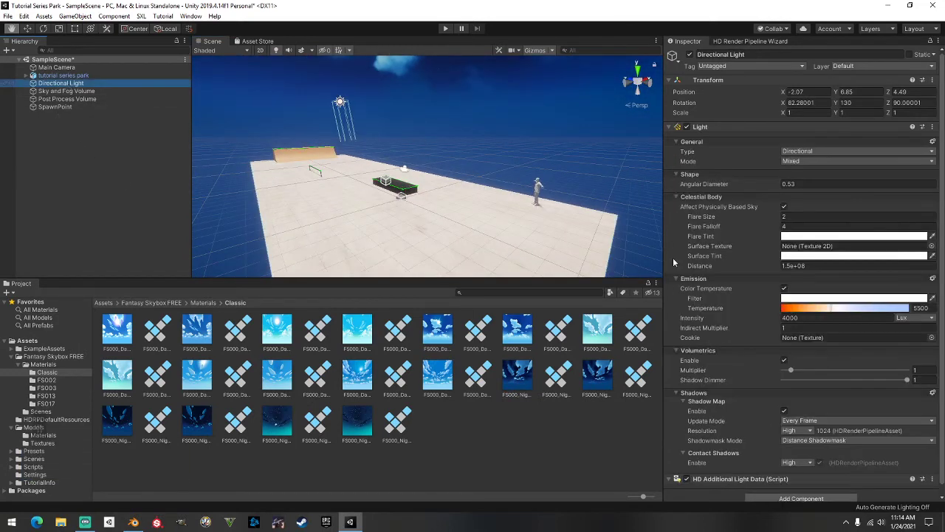
Change the Directional Light intensity from 4000 to 2000 lux
left_click(789, 317)
type("2")
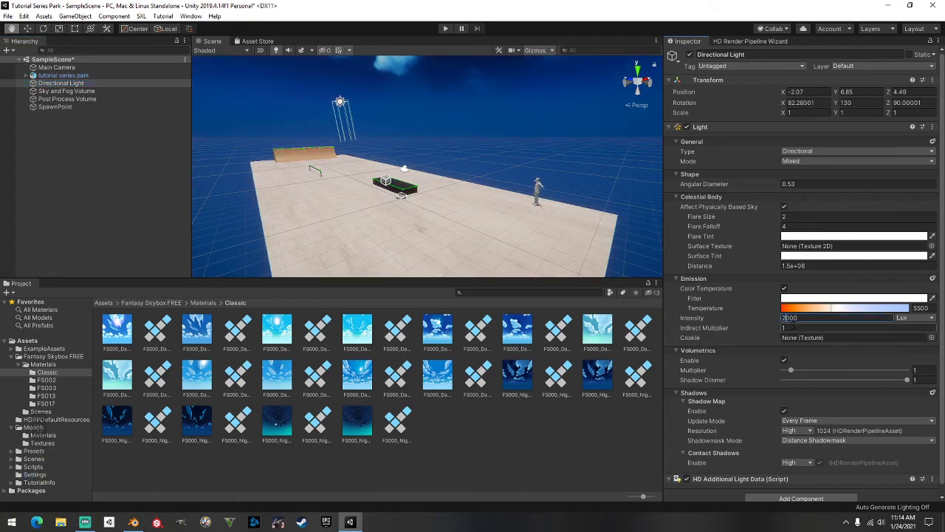
key("BackSpace")
type("1")
key("BackSpace")
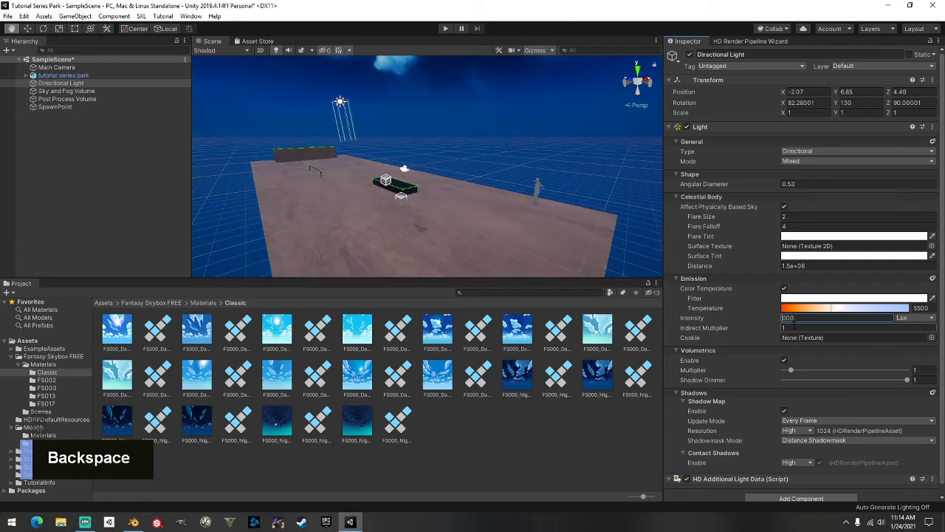
type("3")
key("BackSpace")
type("2")
left_click(530, 83)
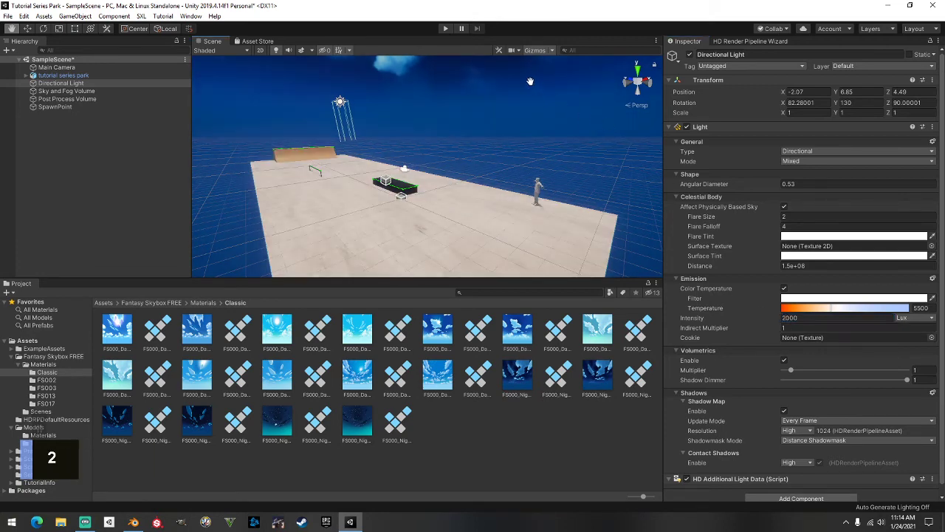
Orbit and pan around the park to check the softer lighting
middle_click_drag(453, 113, 512, 103)
right_click_drag(473, 105, 433, 111)
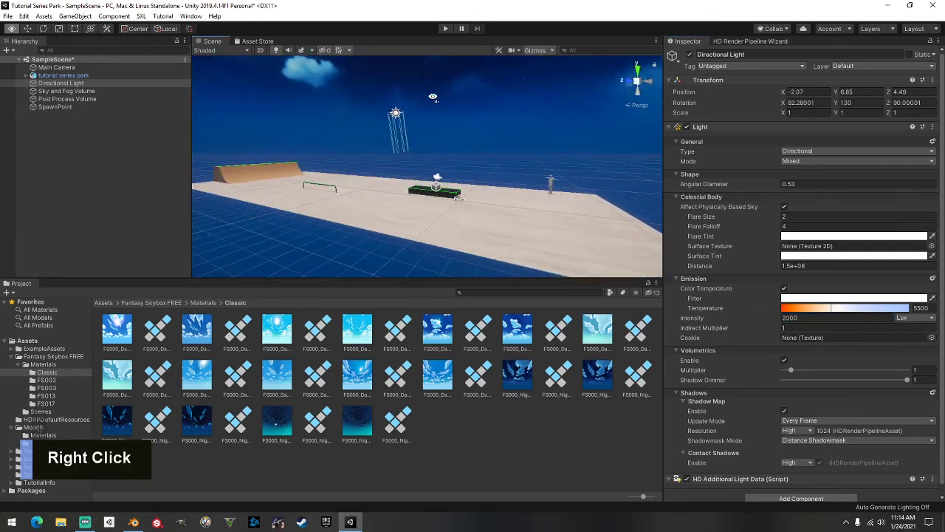
scroll(436, 140, "down", 3)
middle_click_drag(435, 141, 417, 144)
right_click_drag(417, 144, 427, 156)
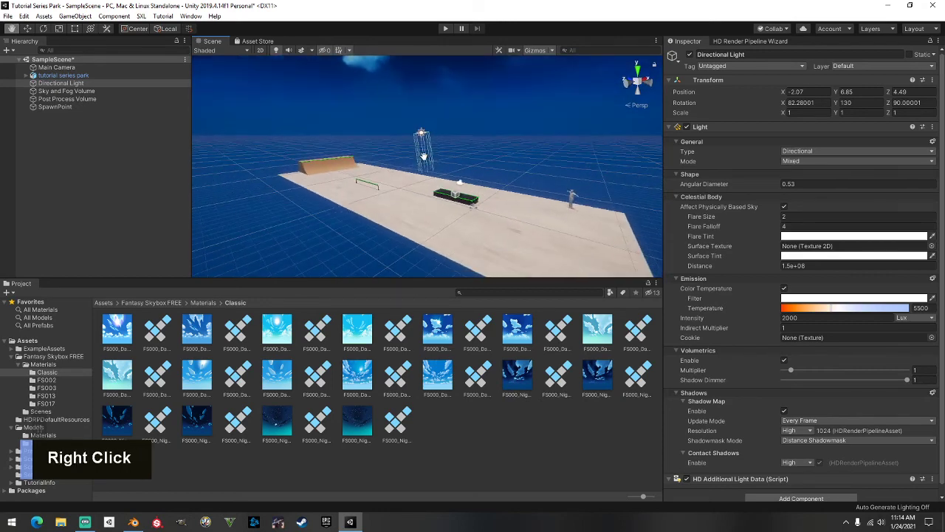
middle_click_drag(427, 156, 411, 146)
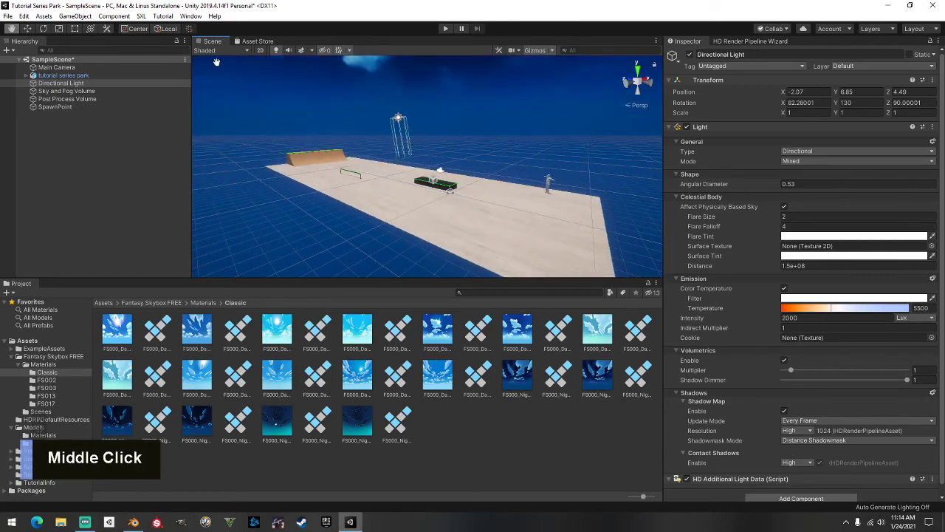
left_click(8, 16)
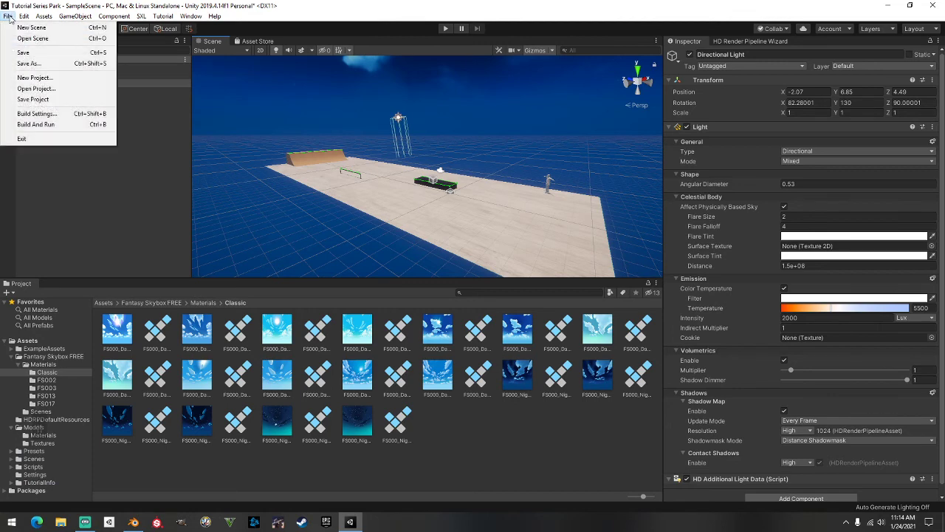
Save the scene as a new file in the Scenes folder, naming it TutorialSeriesParkSample
left_click(30, 63)
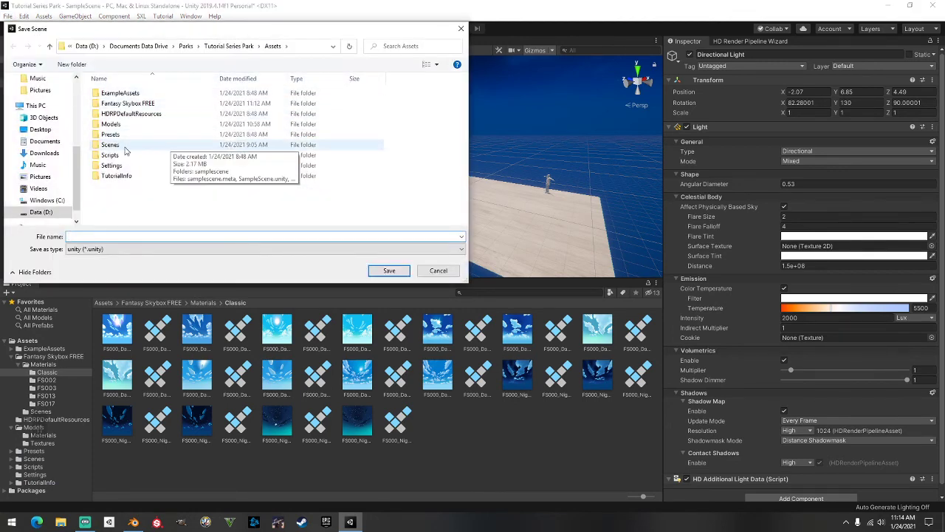
double_click(116, 147)
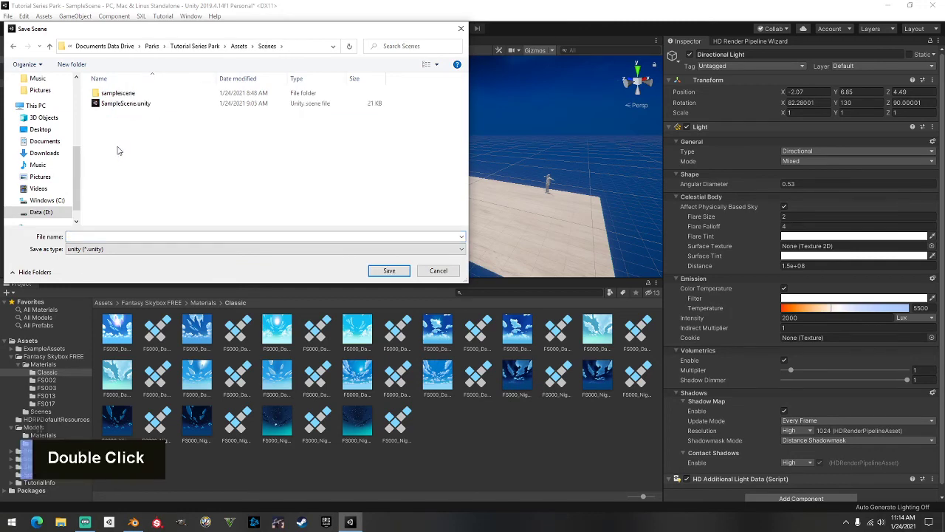
left_click(105, 236)
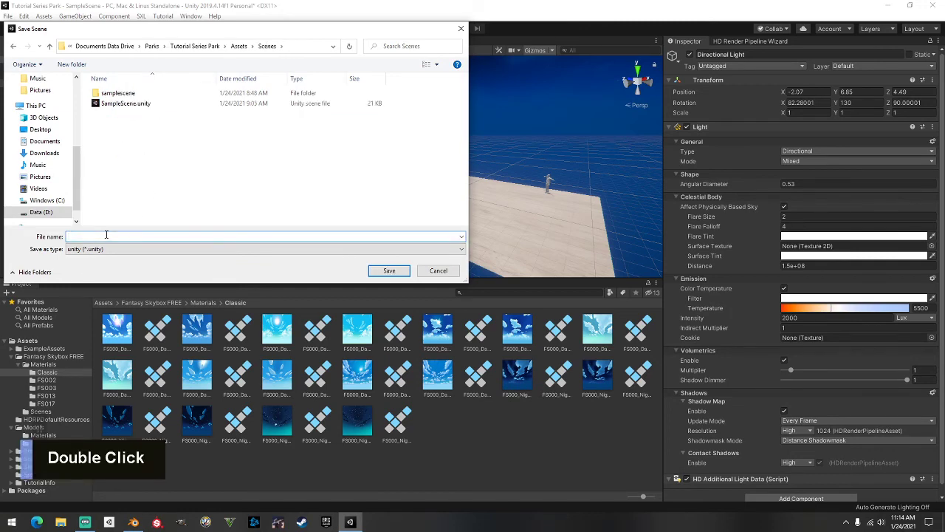
type("tUTORIAl")
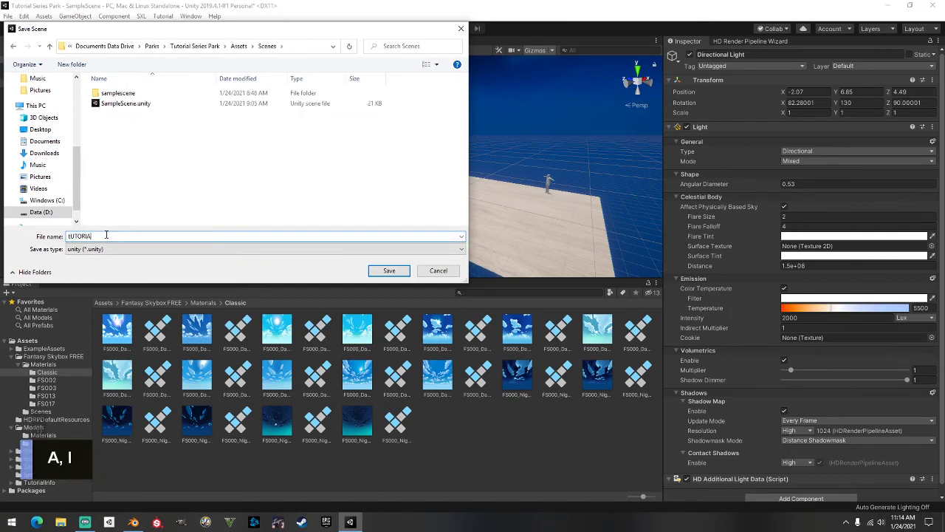
key("BackSpace")
key("BackSpace")
key("BackSpace")
key("BackSpace")
key("BackSpace")
key("BackSpace")
key("Caps_Lock")
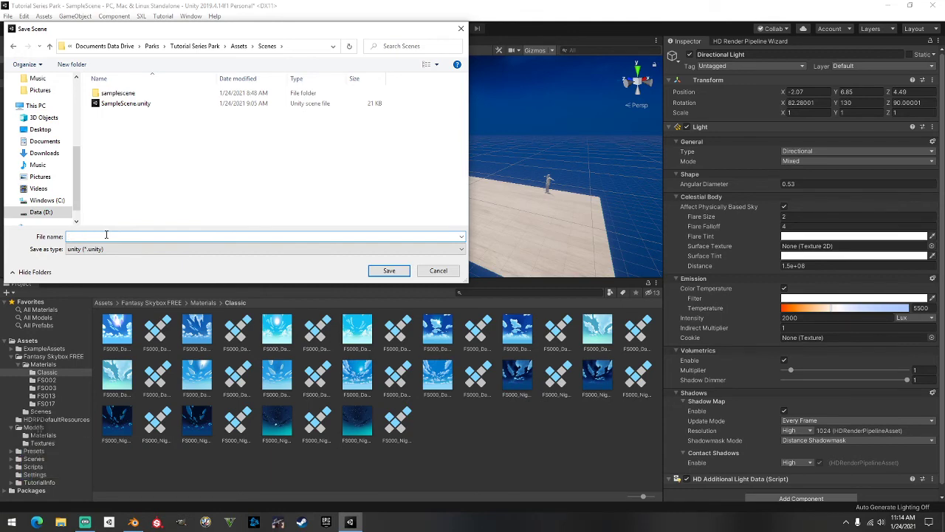
type("Tutorial")
key("BackSpace")
type("Series")
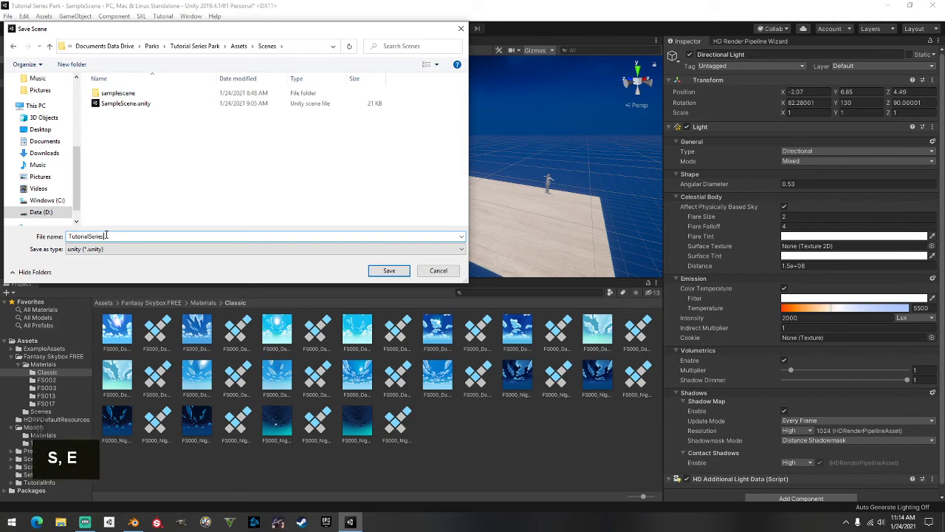
type("Park")
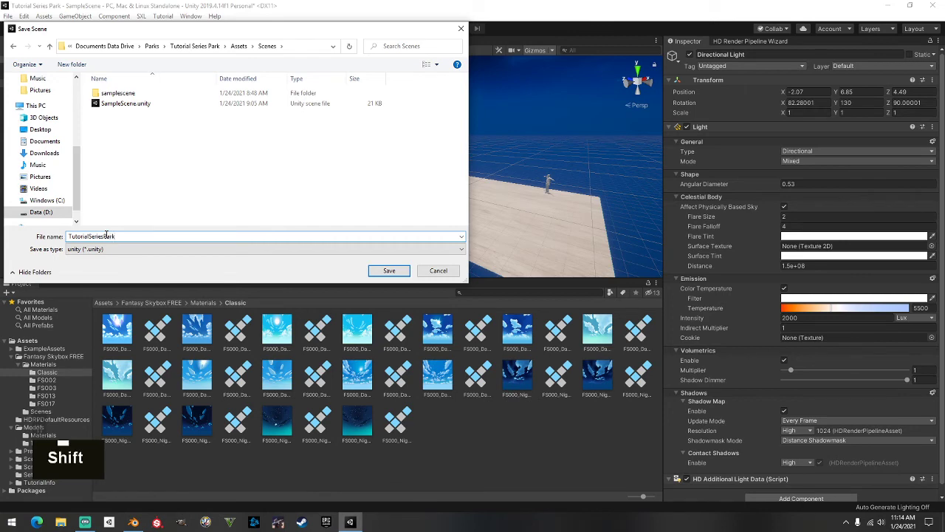
type("Sample")
key("BackSpace")
key("BackSpace")
key("BackSpace")
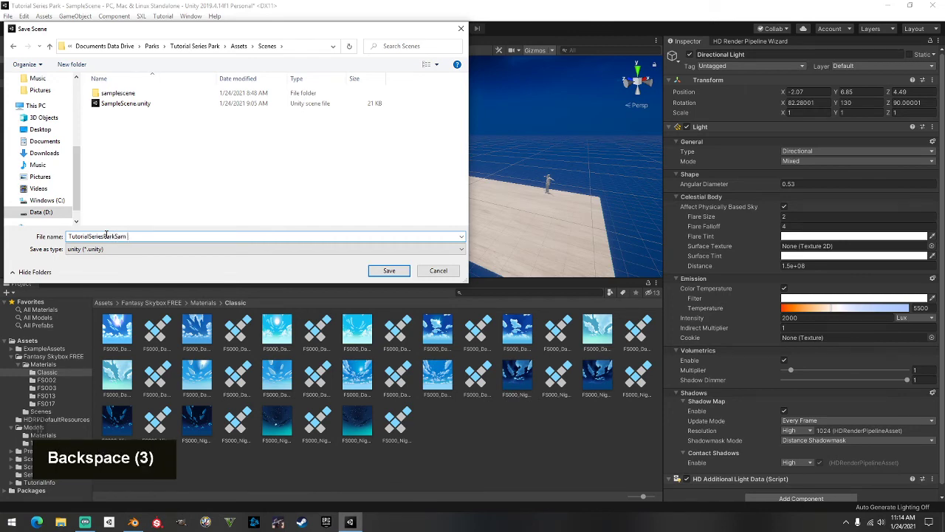
type("mple")
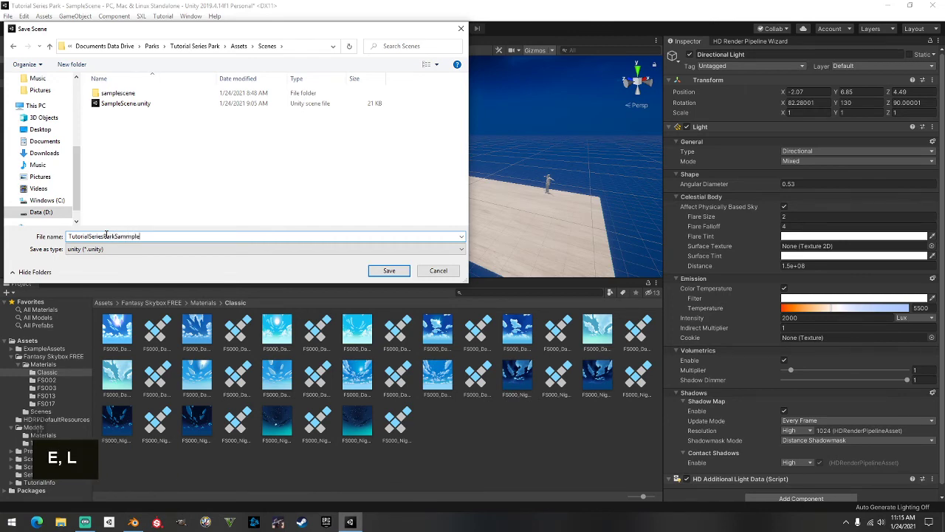
Fix the name's extra m and prefix it with 1111
left_click(120, 237)
key("BackSpace")
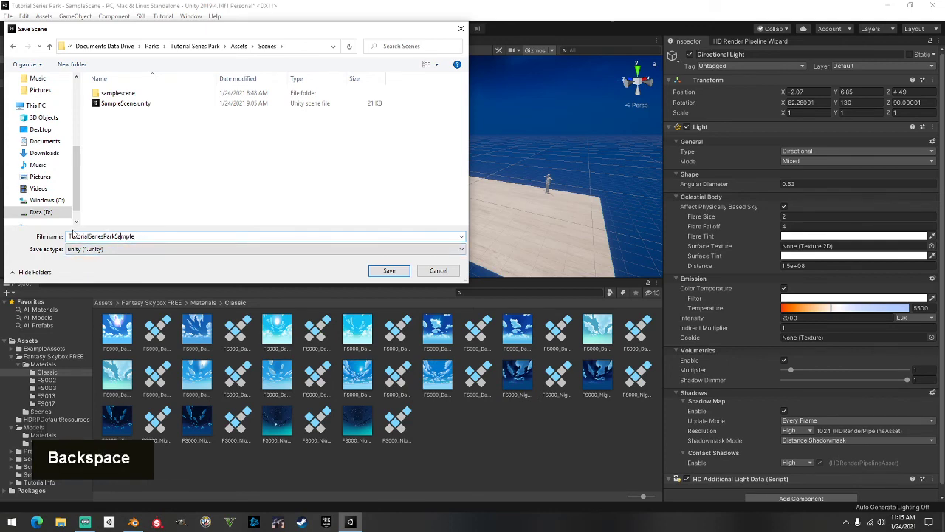
type("1")
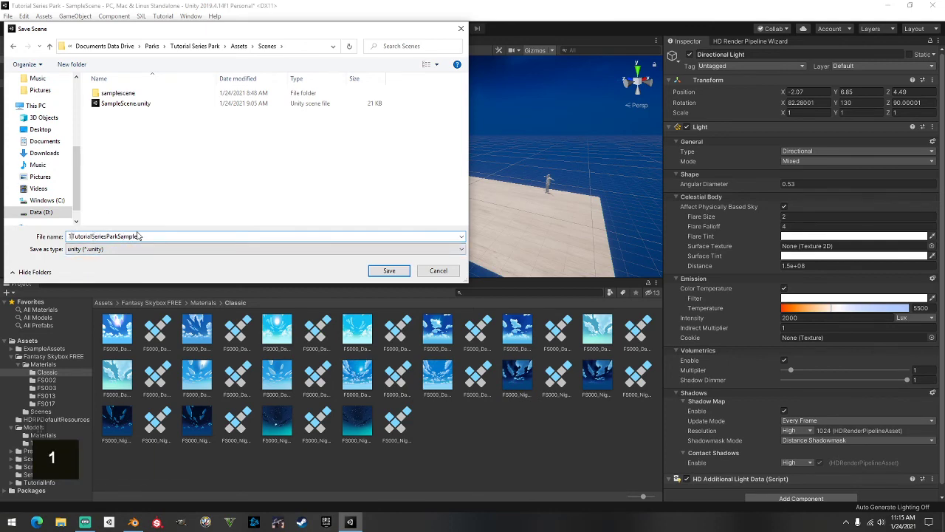
key("BackSpace")
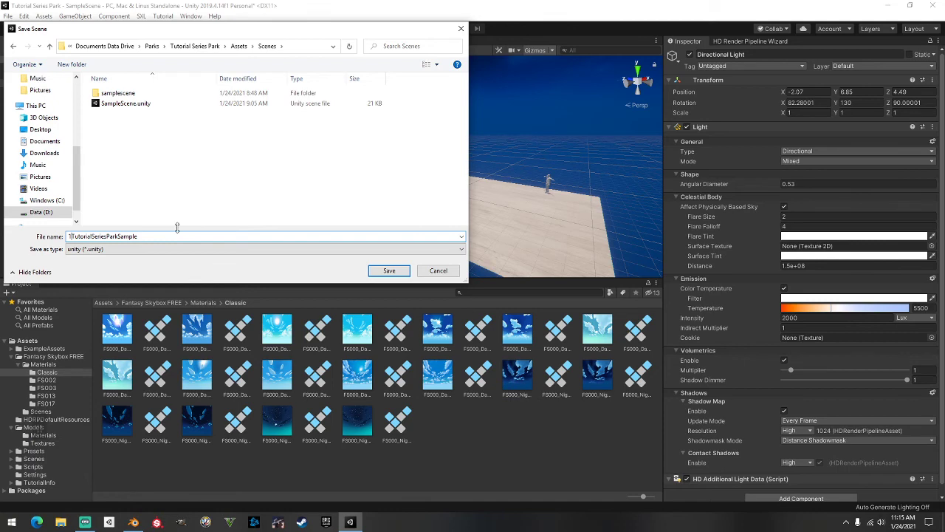
type("1111")
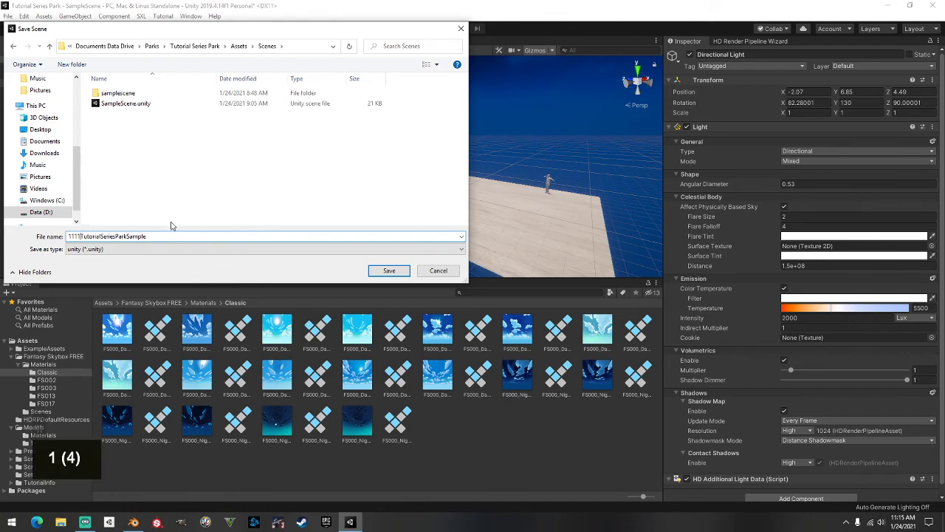
Save the scene and run SXL > Quick Map Export to build the SkaterXL map
left_click(389, 271)
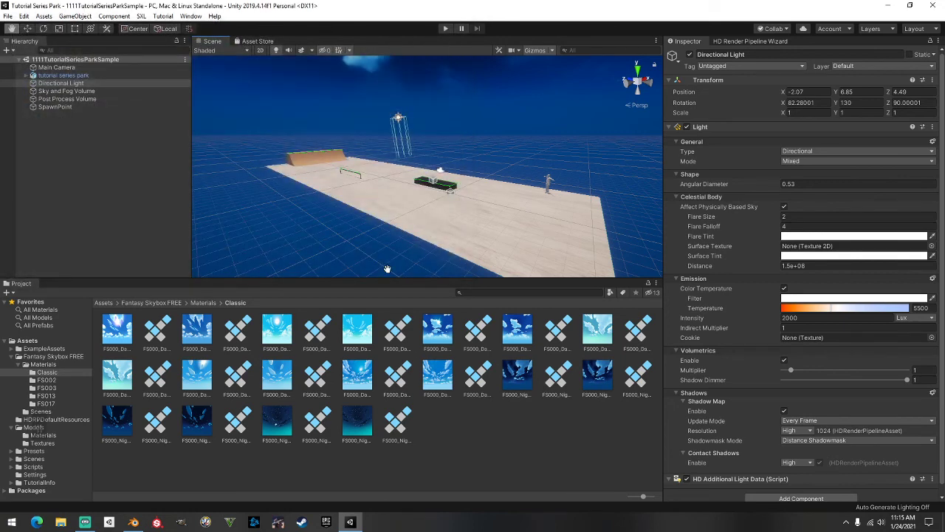
left_click(141, 15)
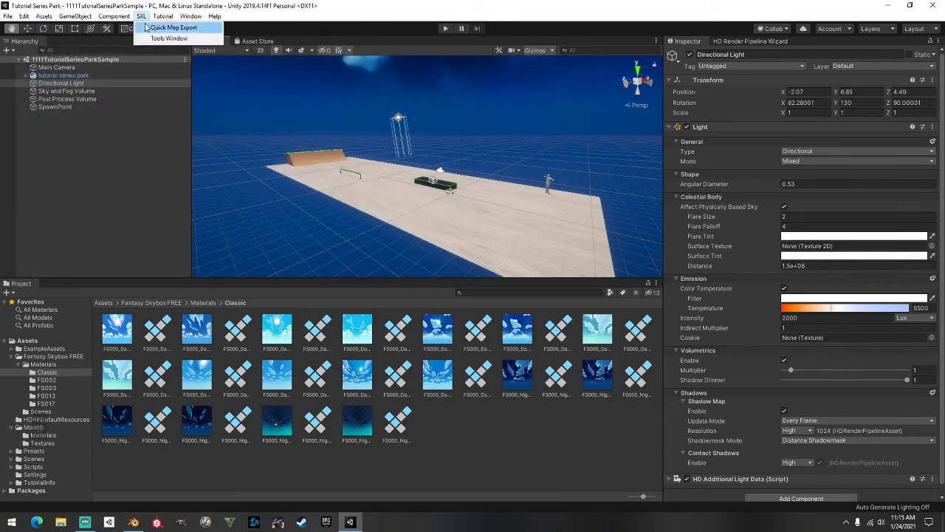
left_click(189, 30)
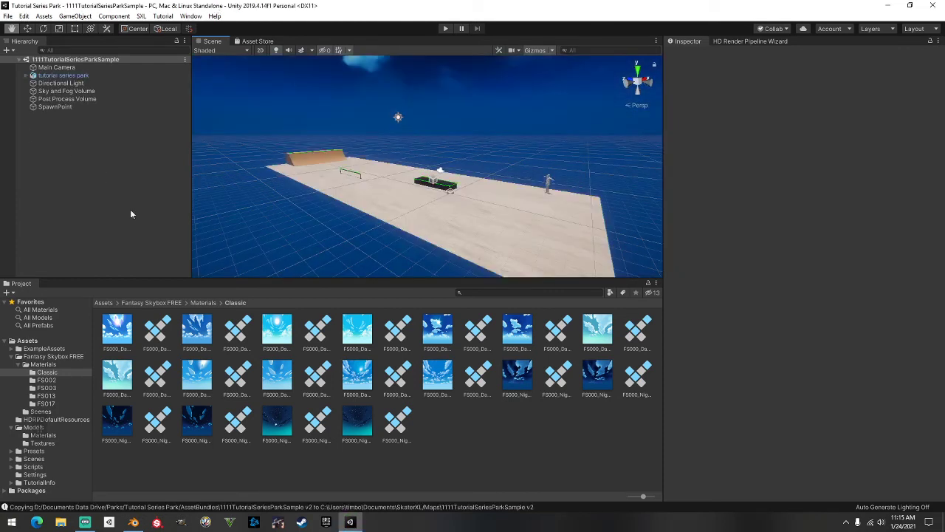
left_click(62, 523)
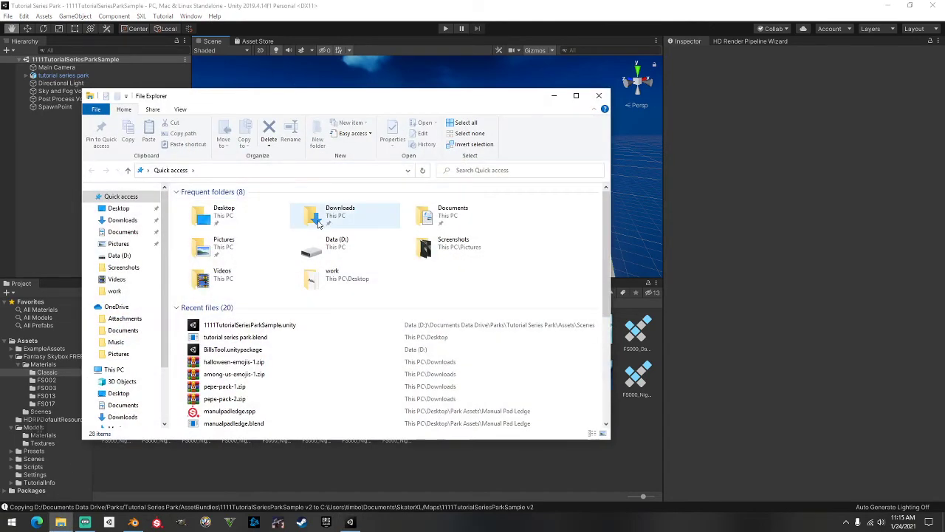
Browse Documents > SkaterXL > Maps for the exported park, then close File Explorer
double_click(444, 218)
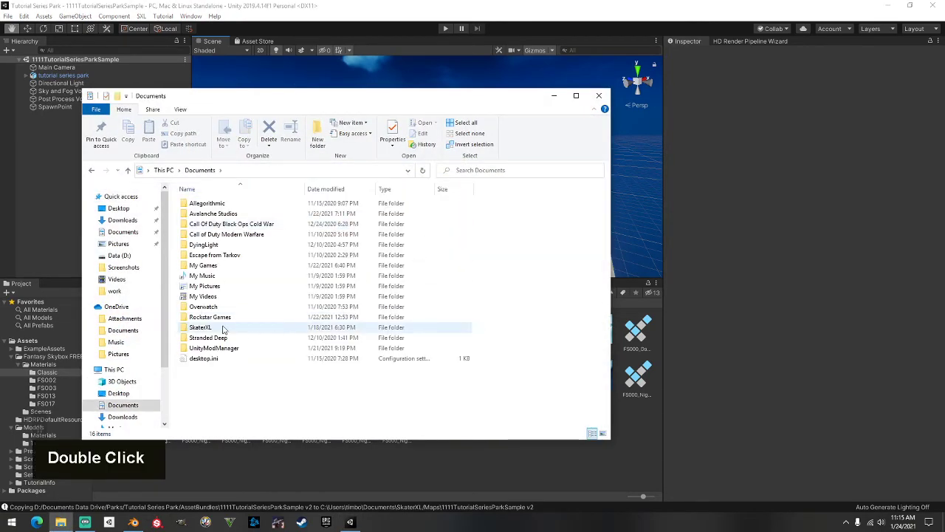
double_click(224, 328)
double_click(225, 244)
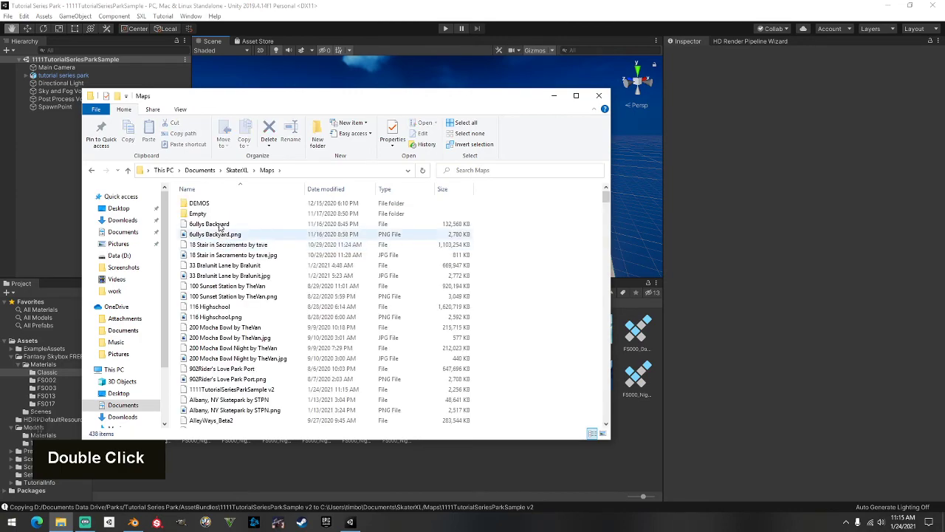
scroll(239, 245, "down", 20)
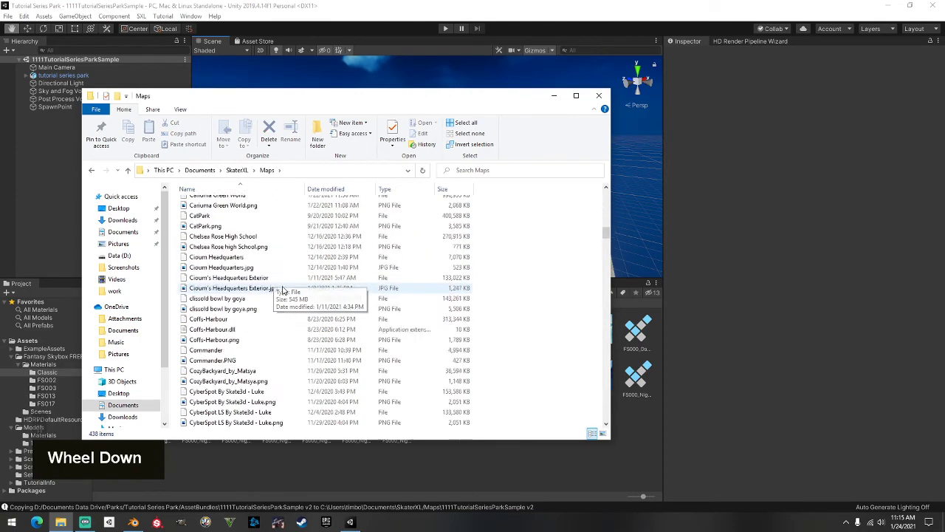
scroll(280, 298, "down", 20)
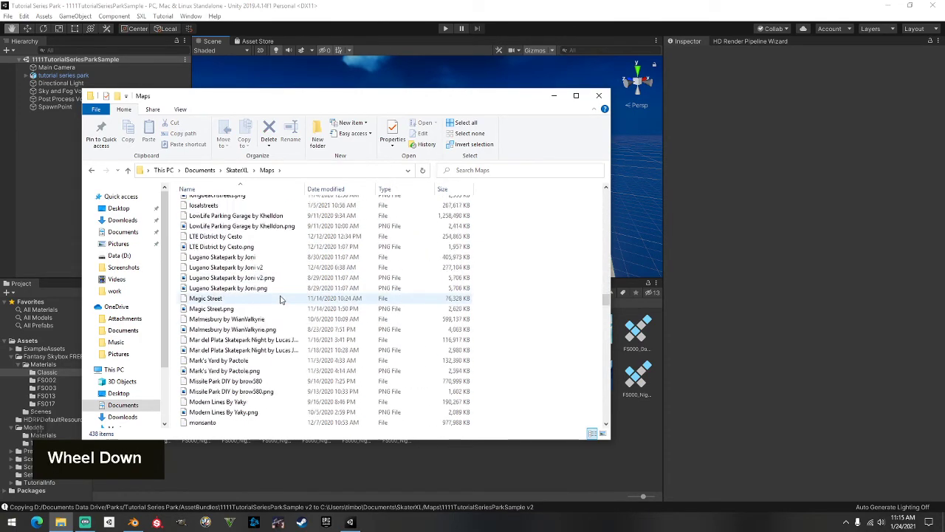
scroll(281, 296, "down", 20)
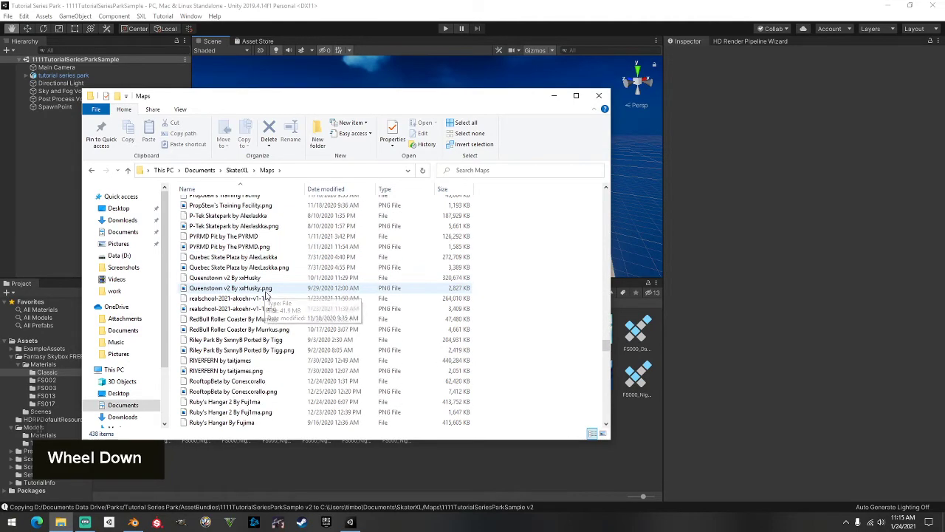
scroll(279, 310, "down", 20)
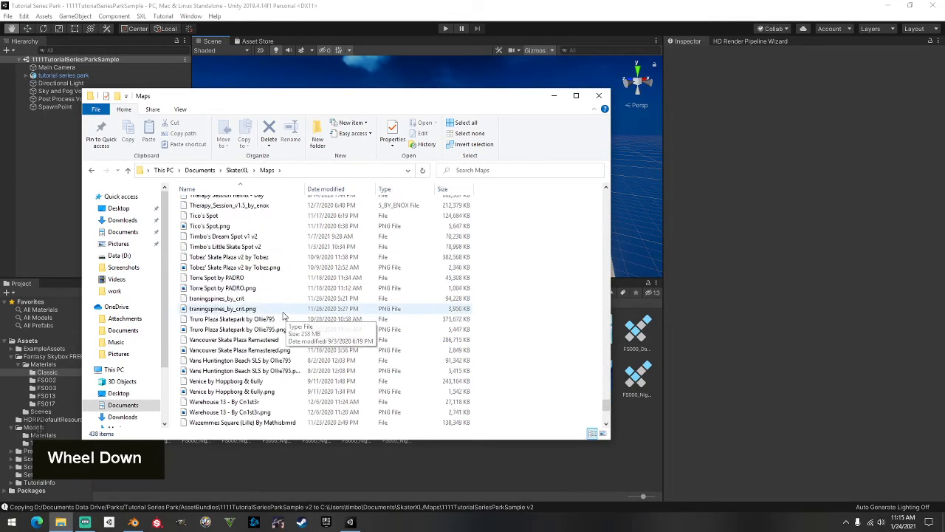
scroll(281, 319, "up", 4)
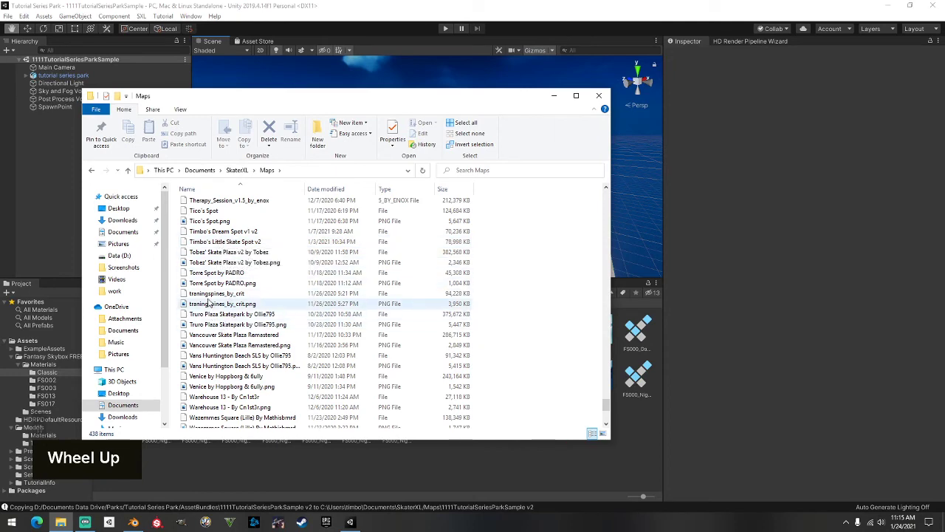
scroll(215, 269, "up", 7)
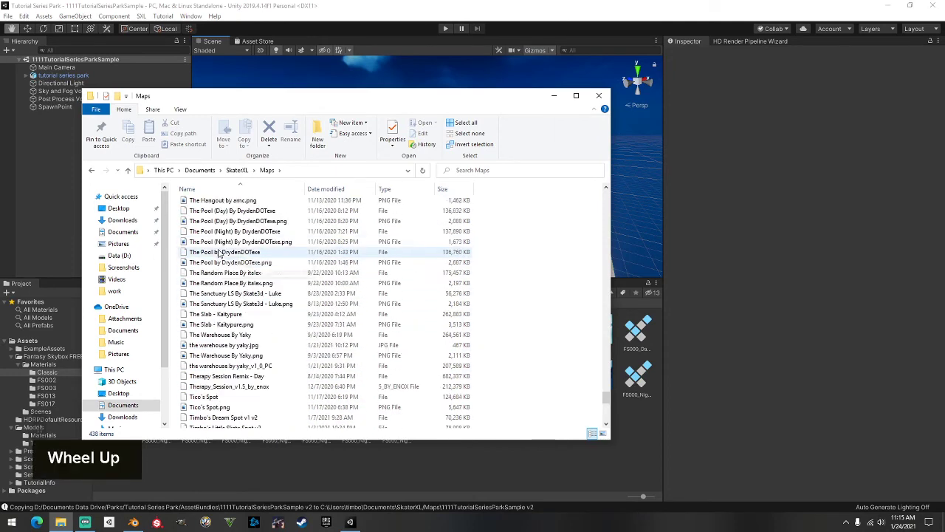
scroll(226, 276, "down", 1)
scroll(225, 275, "down", 12)
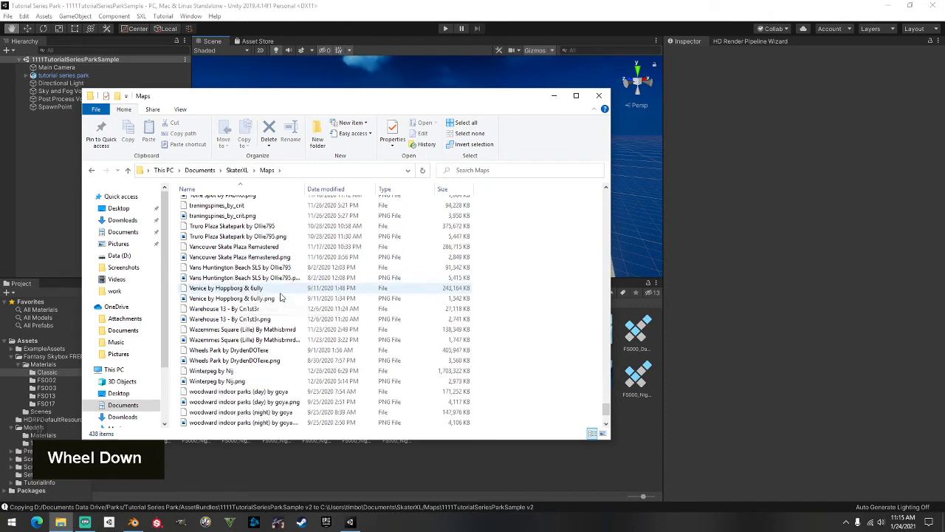
left_click(598, 96)
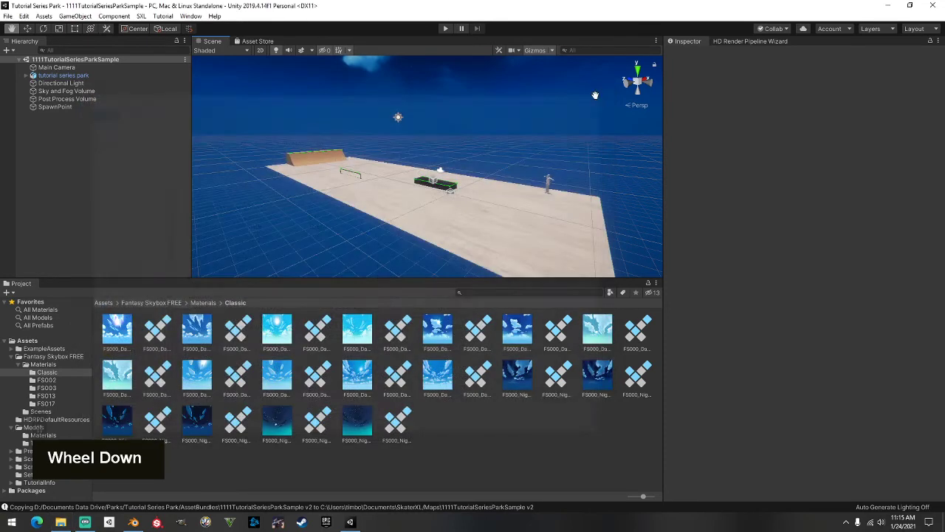
double_click(332, 7)
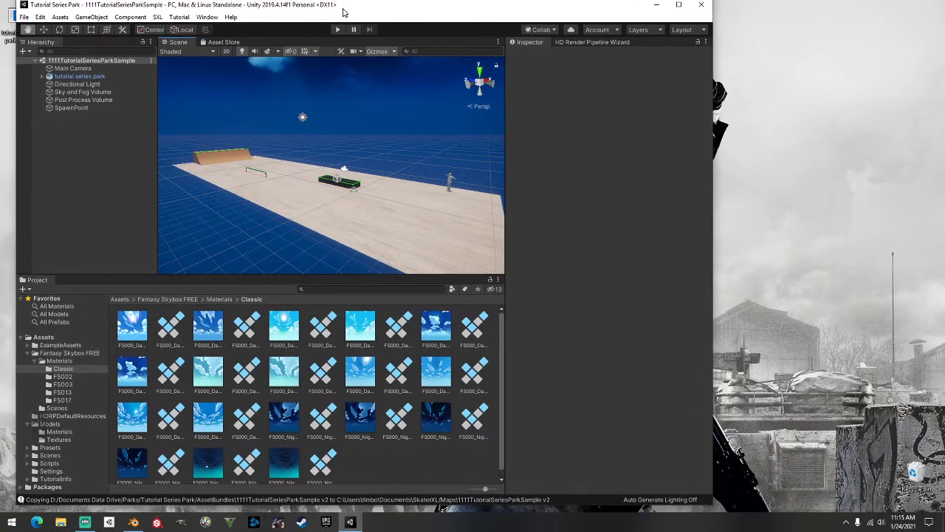
left_click_drag(342, 10, 336, 15)
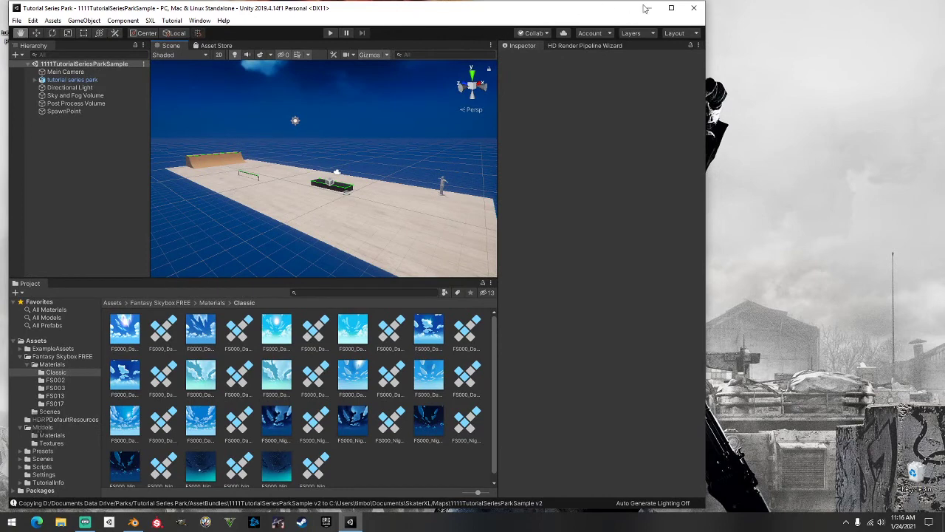
left_click(671, 7)
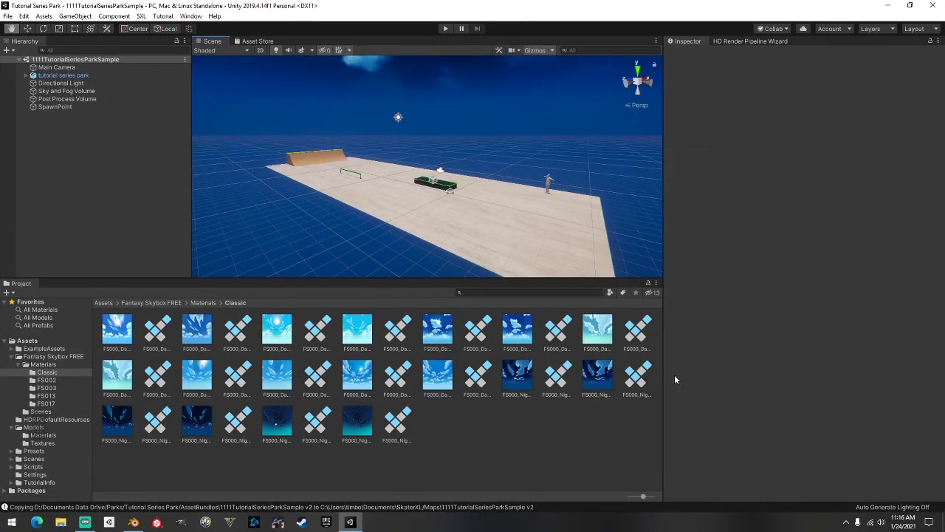
left_click(60, 523)
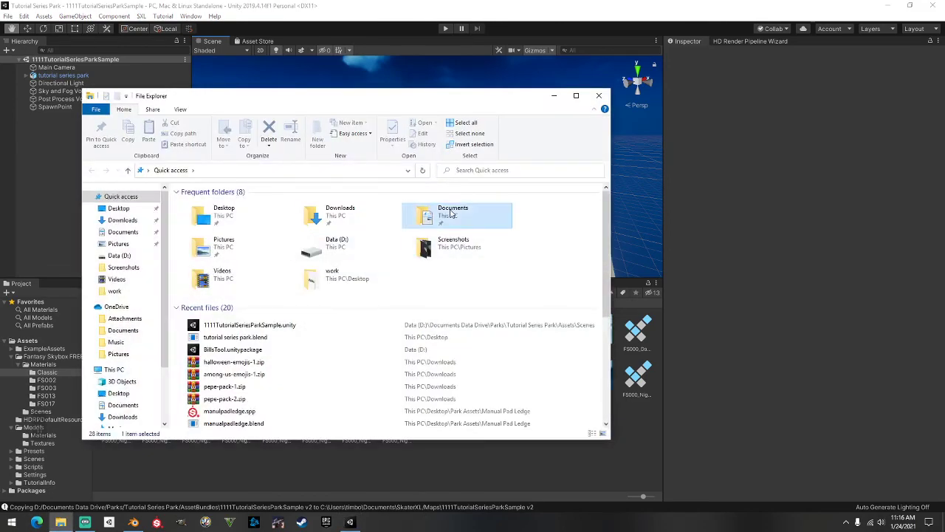
Navigate File Explorer to the Documents > SkaterXL > Maps folder
double_click(443, 214)
left_click_drag(393, 105, 469, 85)
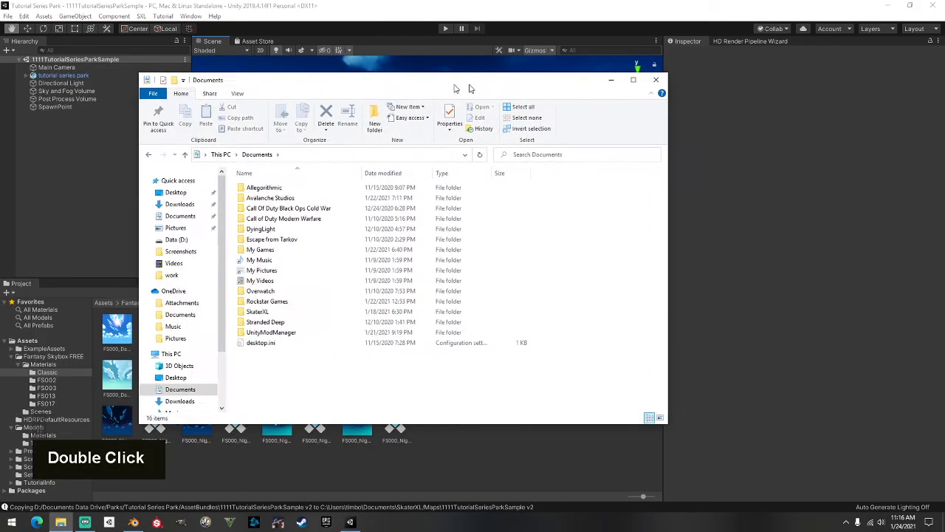
double_click(316, 304)
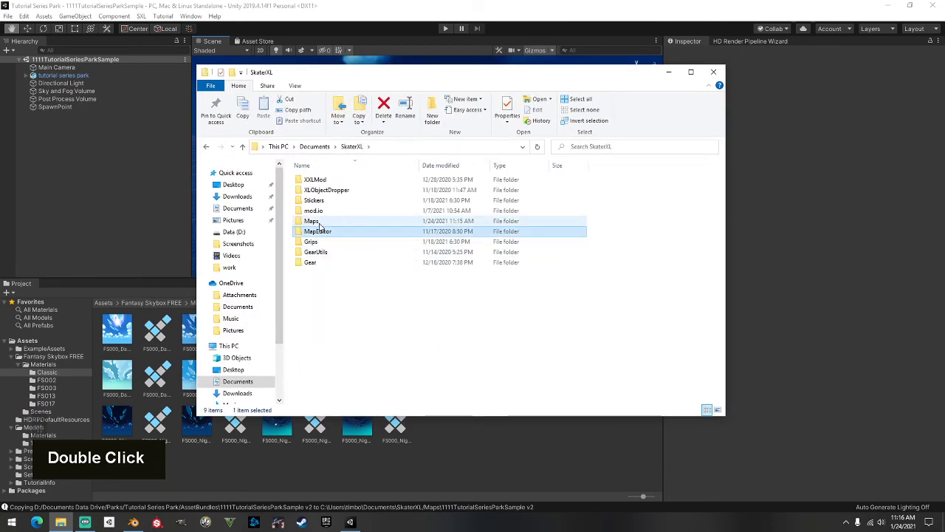
double_click(317, 222)
Find and select the copied 1111TutorialSeriesParkSample v2 file (2,256 KB) in Maps
scroll(339, 246, "down", 20)
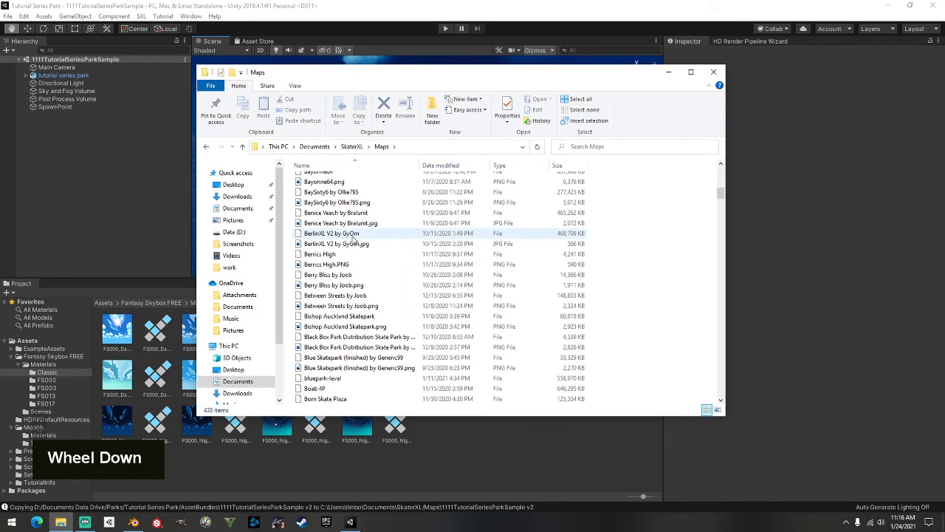
scroll(369, 251, "down", 20)
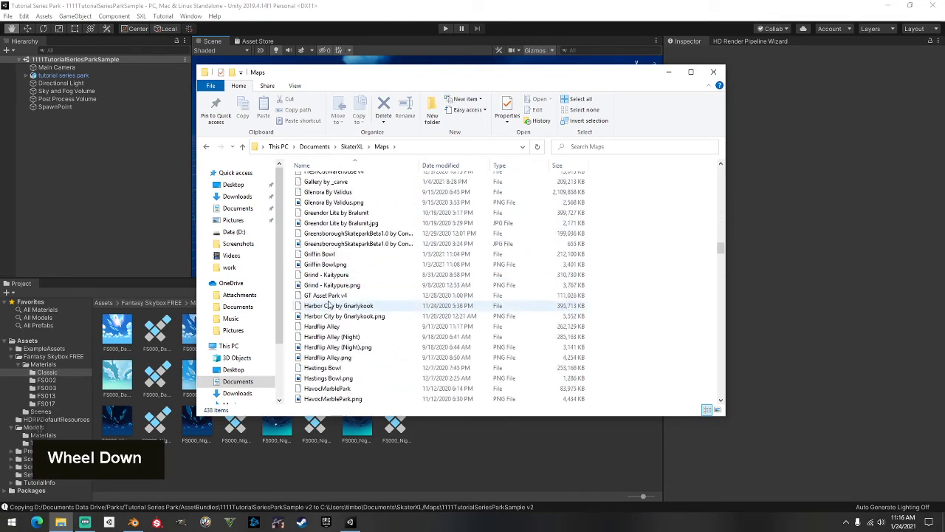
scroll(339, 291, "down", 20)
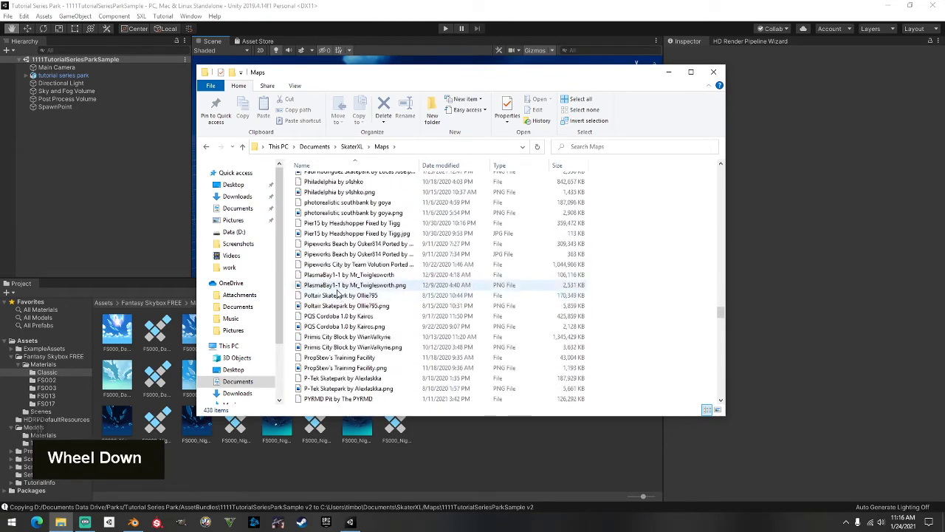
scroll(340, 299, "down", 20)
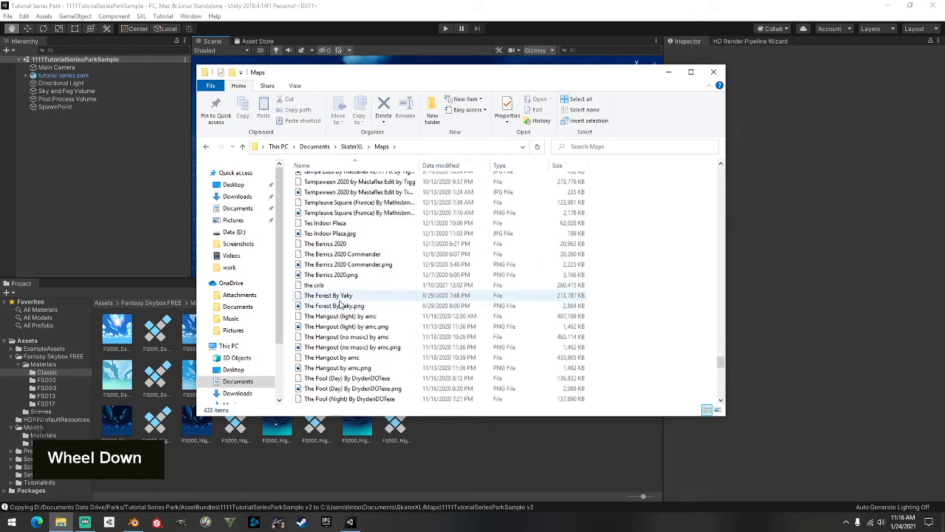
scroll(340, 301, "down", 3)
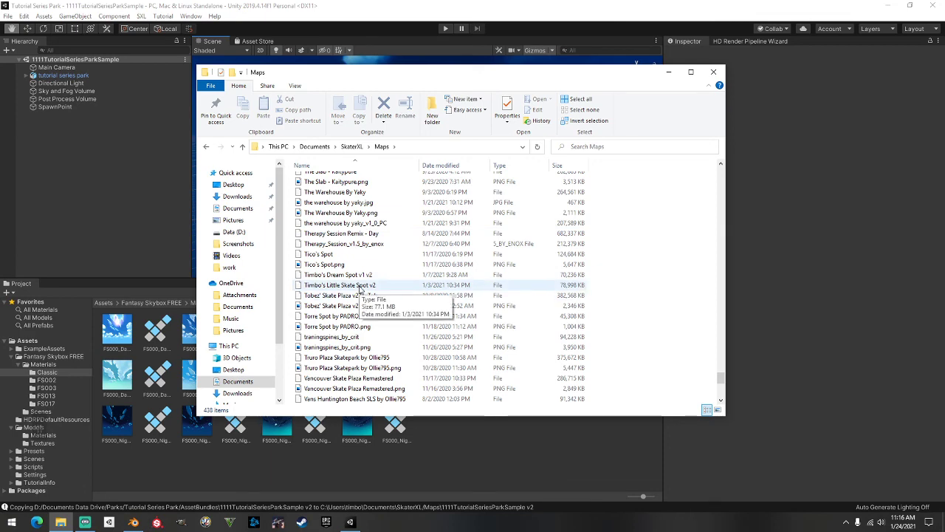
scroll(642, 344, "up", 20)
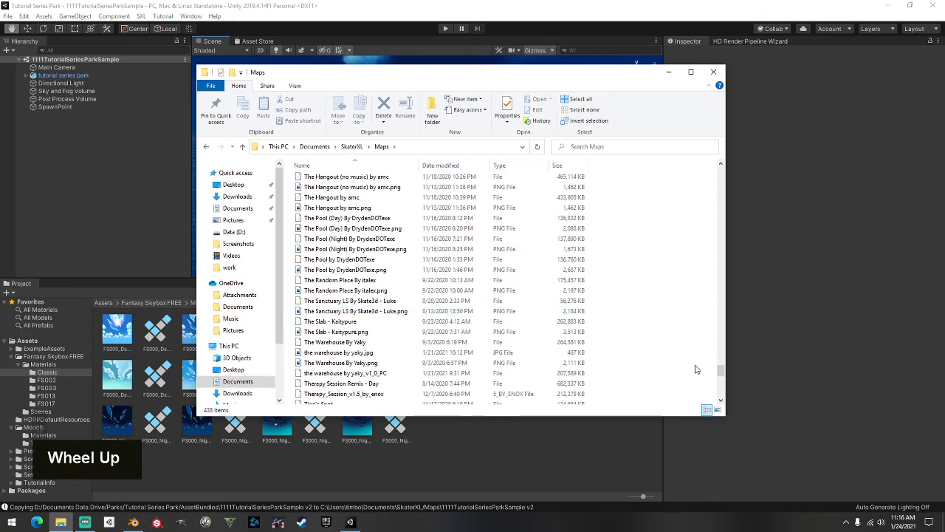
scroll(720, 232, "up", 20)
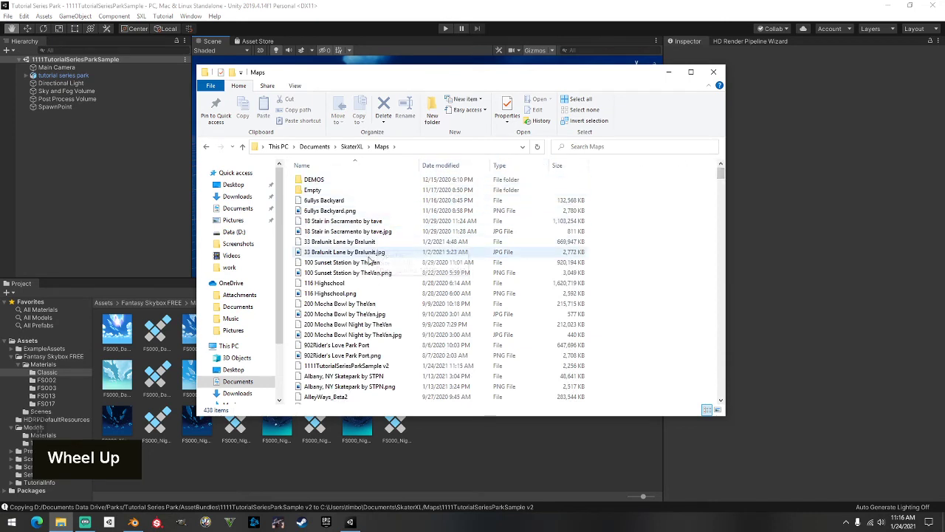
left_click(336, 366)
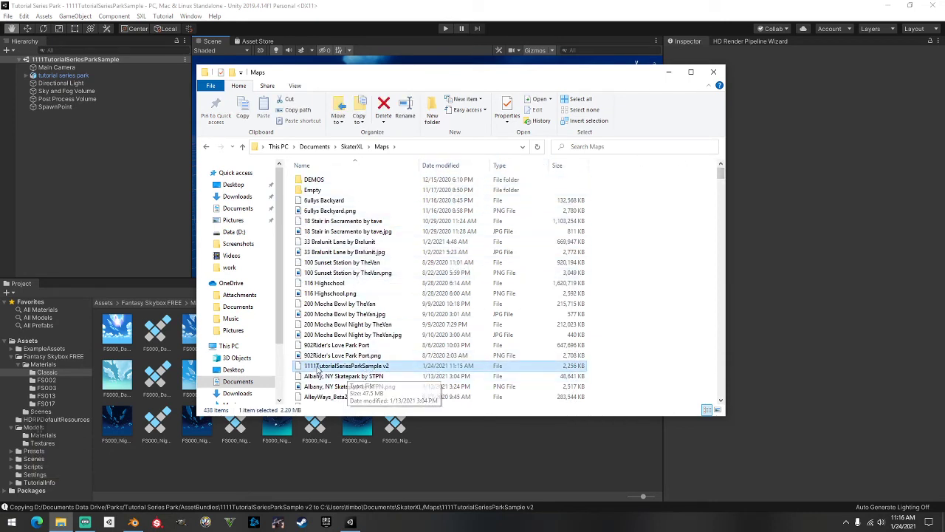
scroll(336, 312, "down", 2)
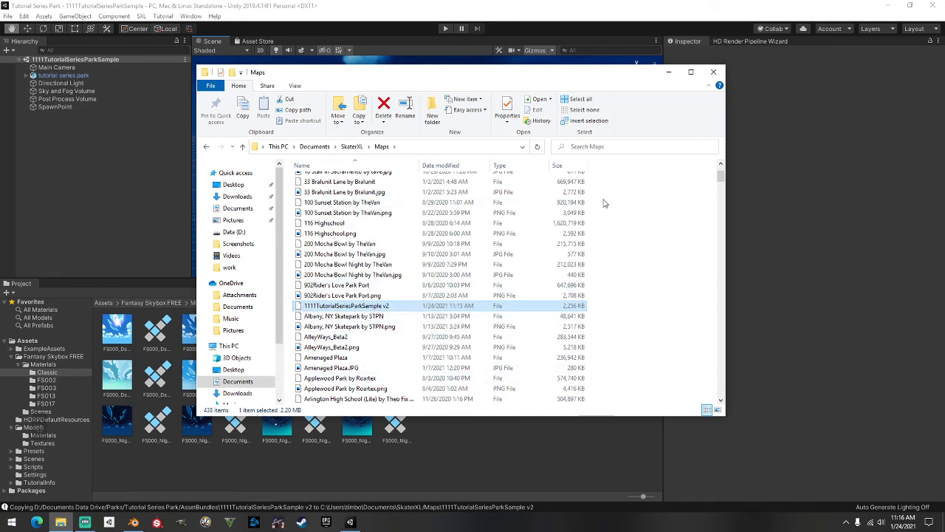
Close Explorer, minimize Unity, delete three desktop files, and launch Skater XL from Steam
left_click(713, 72)
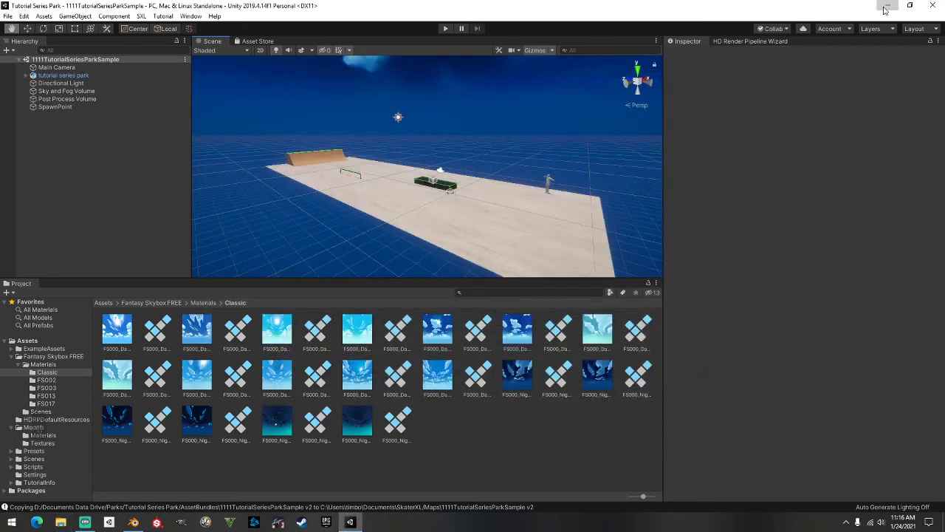
left_click(887, 5)
left_click_drag(199, 428, 75, 104)
right_click(125, 130)
left_click(40, 352)
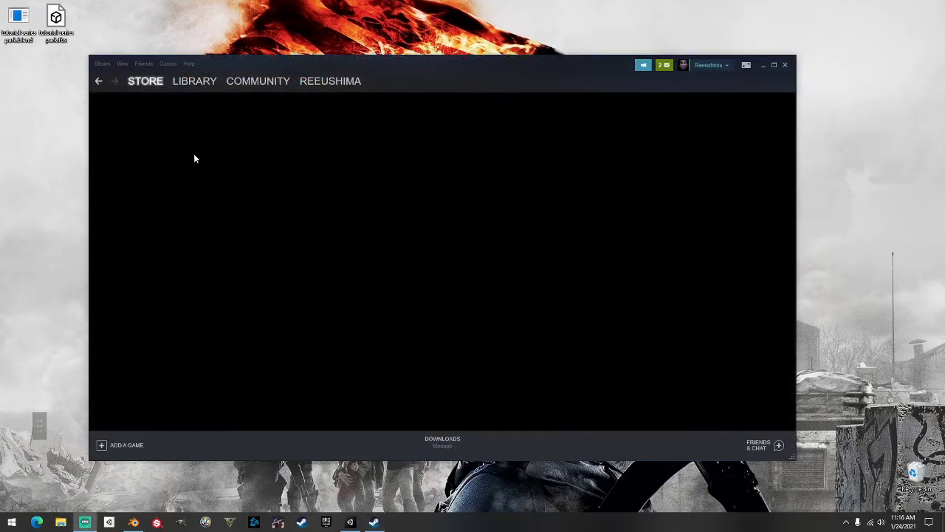
left_click(196, 83)
left_click(288, 272)
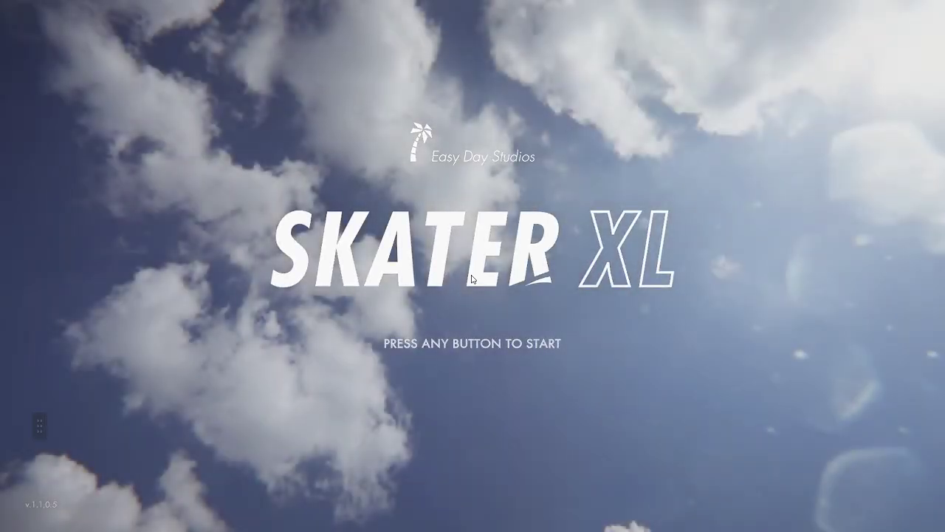
Pass the title screen, close Mod Manager, go fullscreen with Alt+Enter and hide chat
key("Return")
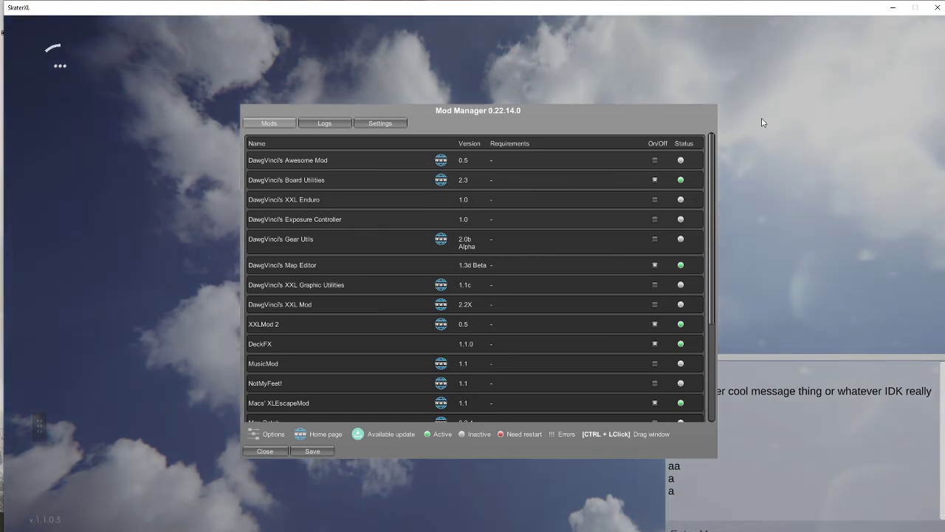
left_click(267, 452)
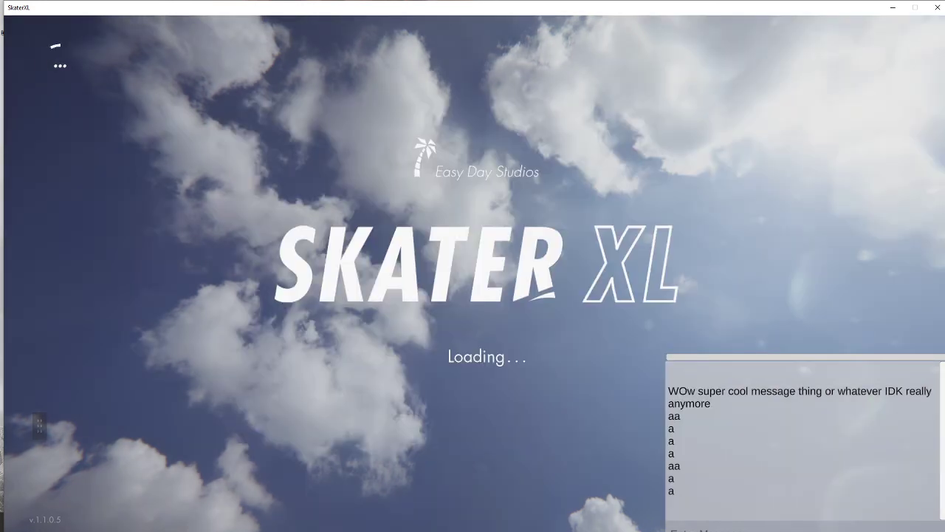
key("alt+Return")
key("Tab")
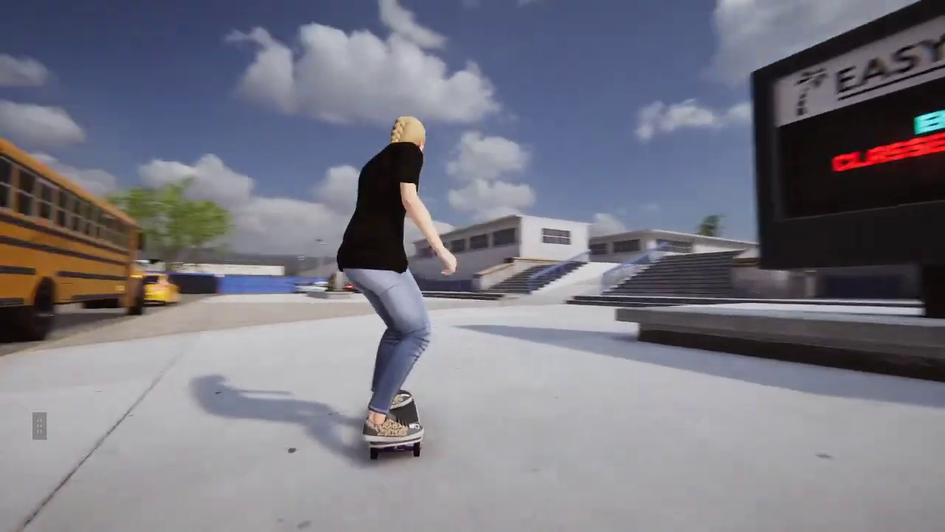
Select the Male Standard character in the pause menu's Character customization
key("Escape")
key("Down")
key("Down")
key("Down")
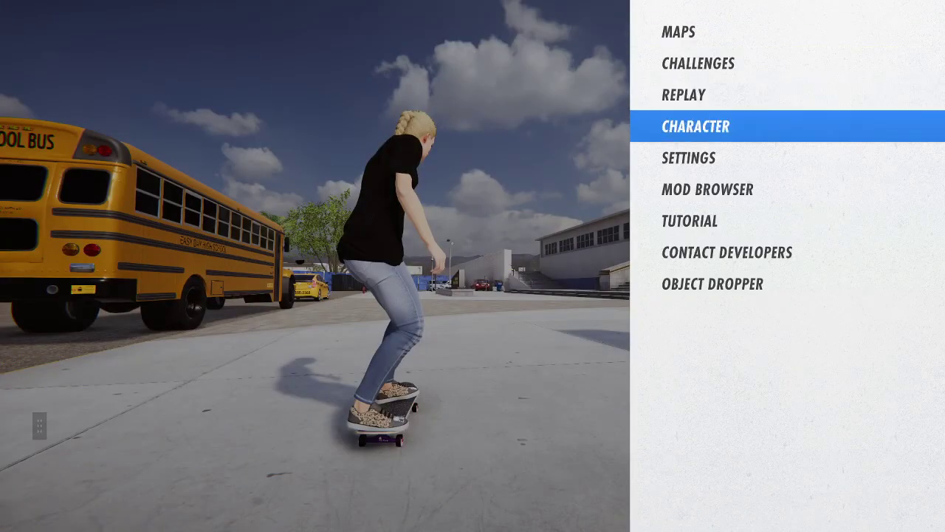
key("Return")
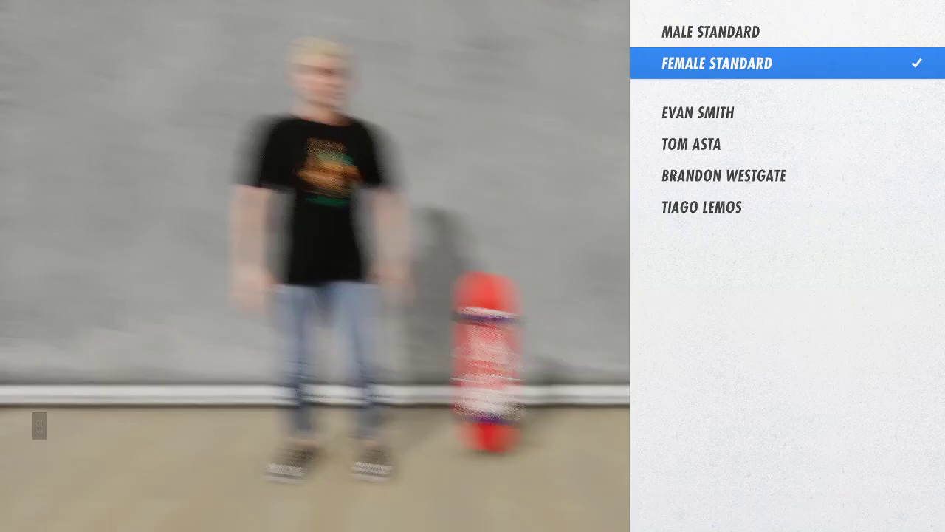
key("Up")
key("Return")
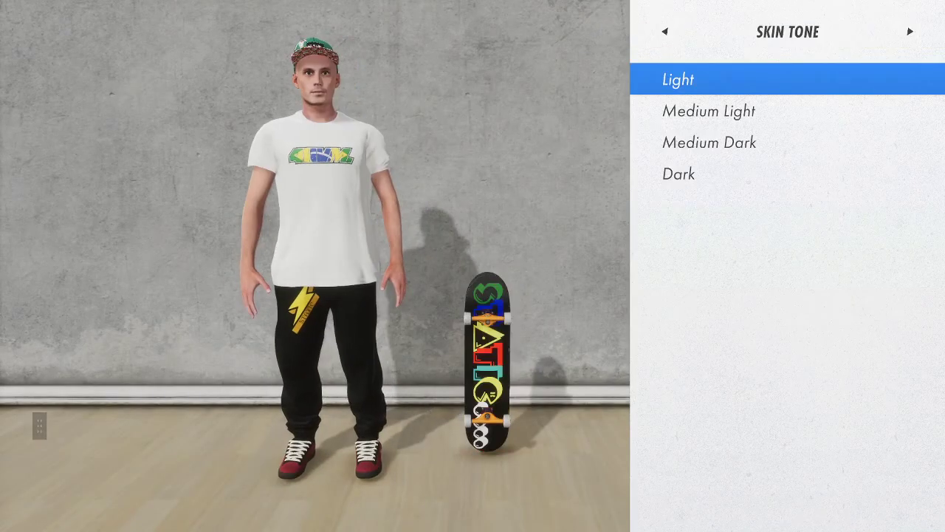
Go to Custom Top and open Shirts > Static Board Company > Static Shirts > Male
key("Right")
key("Right")
key("Right")
key("Right")
key("Right")
key("Right")
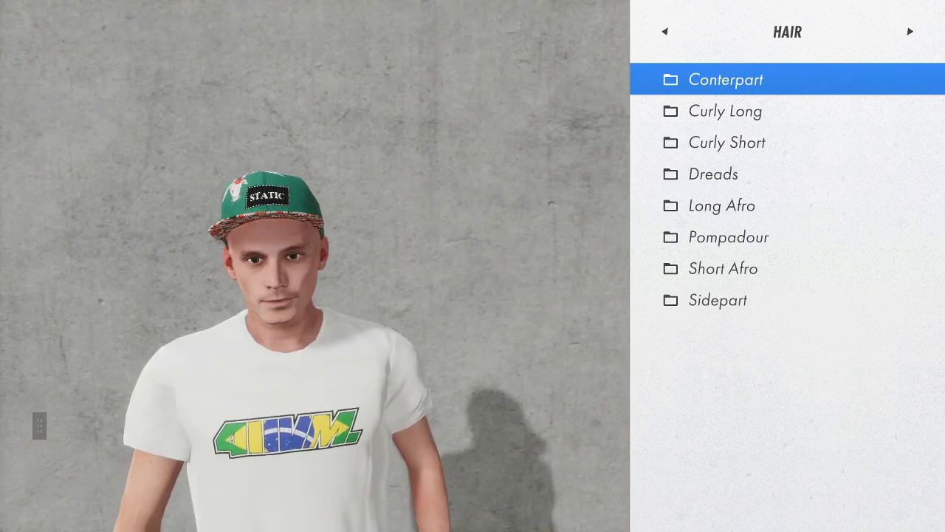
key("Right")
key("Right")
key("Right")
key("Right")
key("Right")
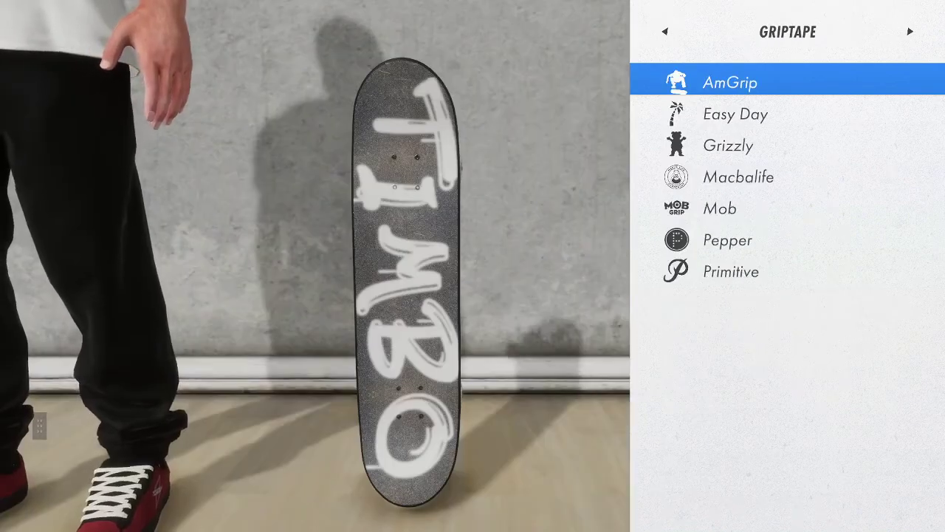
key("Right")
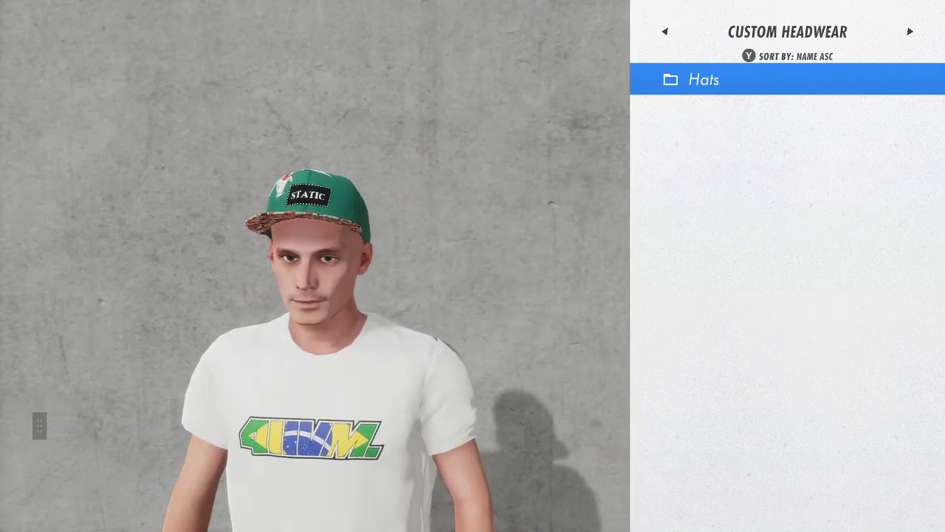
key("Right")
key("Down")
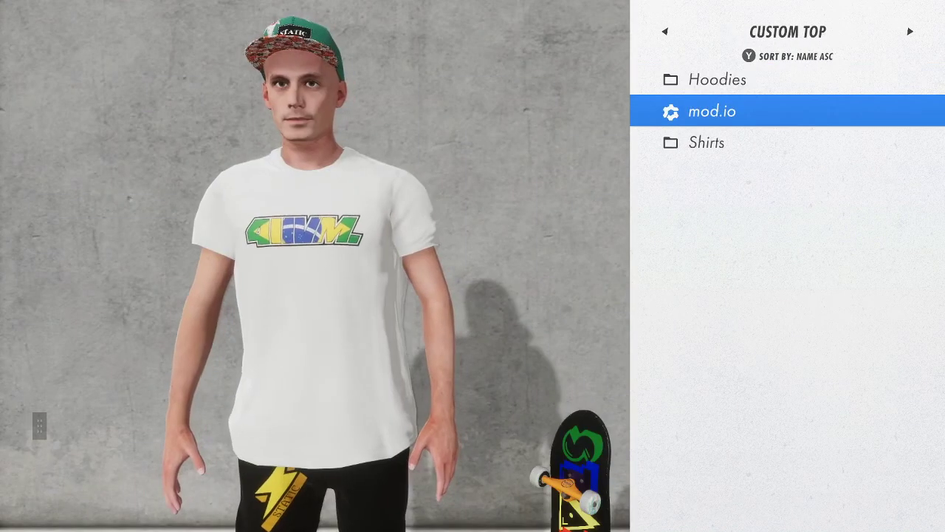
key("Down")
key("Return")
key("Down")
key("Down")
key("Down")
key("Down")
key("Down")
key("Down")
key("Down")
key("Down")
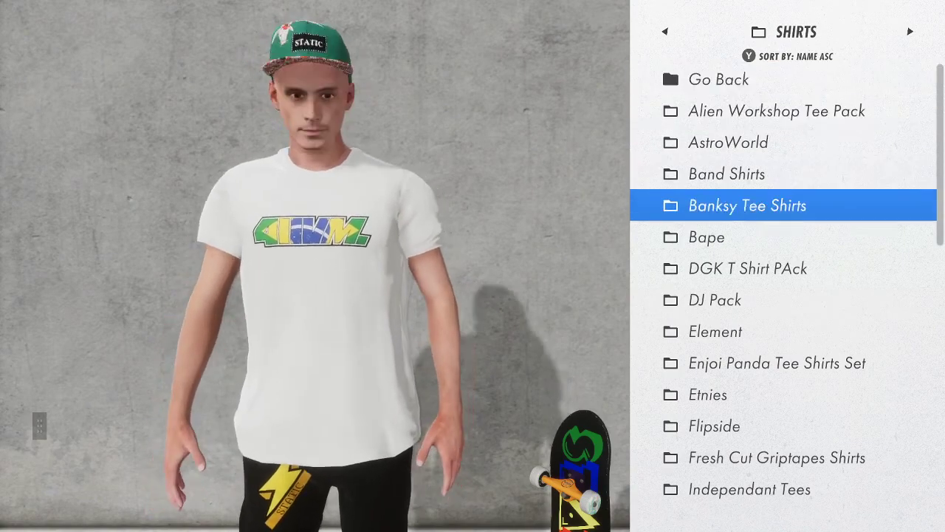
key("y")
key("Down")
key("Down")
key("Down")
key("Down")
key("Down")
key("Down")
key("Down")
key("Down")
key("Down")
key("Down")
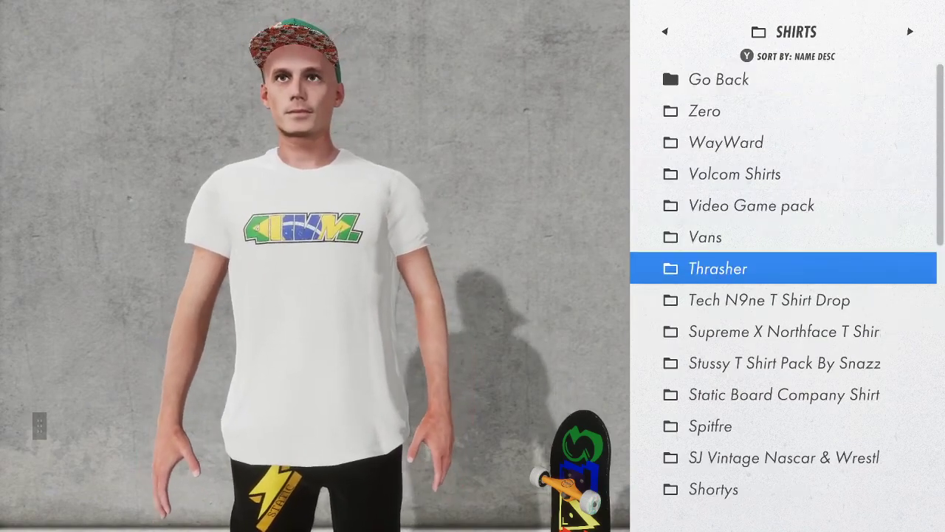
key("Return")
key("Down")
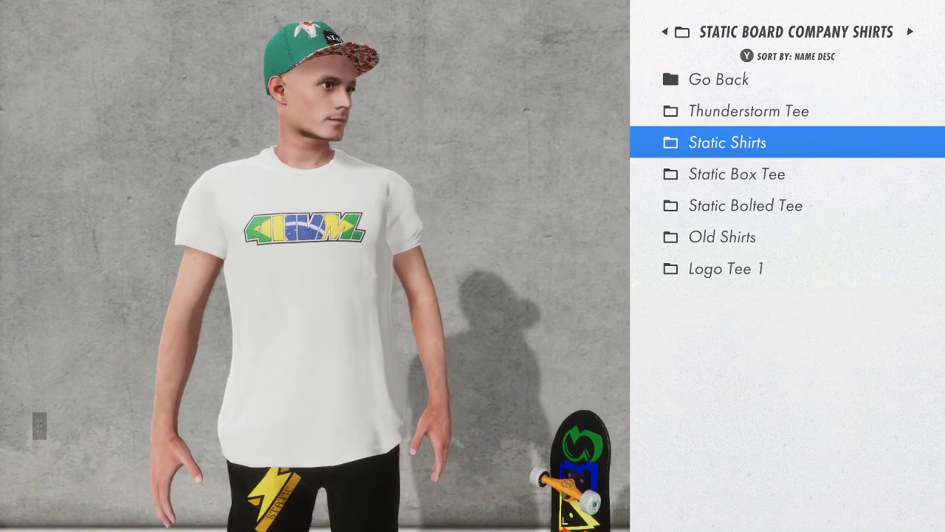
key("Return")
key("Down")
key("Return")
Preview Static shirts like BlackTee1 and BoltedHandYellow, then exit back to skating
key("Down")
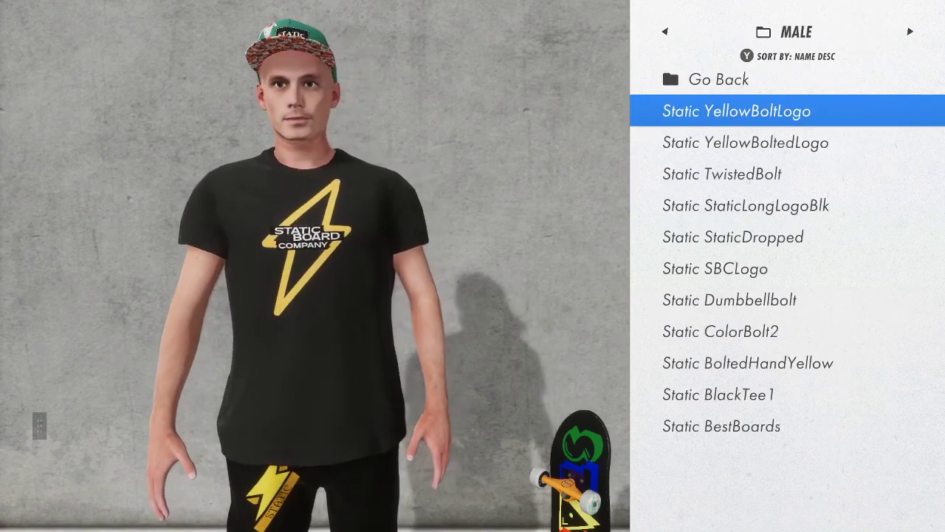
key("Escape")
key("Escape")
key("Down")
key("Down")
key("Down")
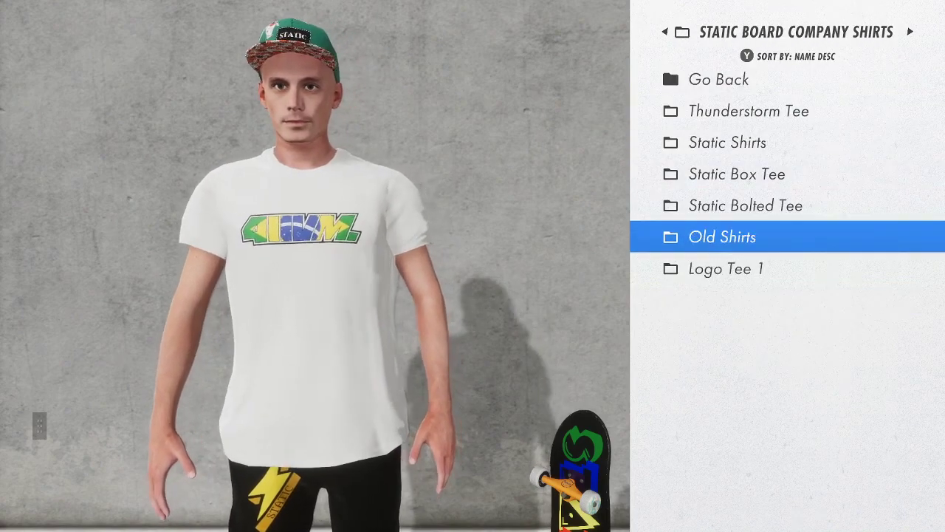
key("Down")
key("Up")
key("Up")
key("Up")
key("Up")
key("Return")
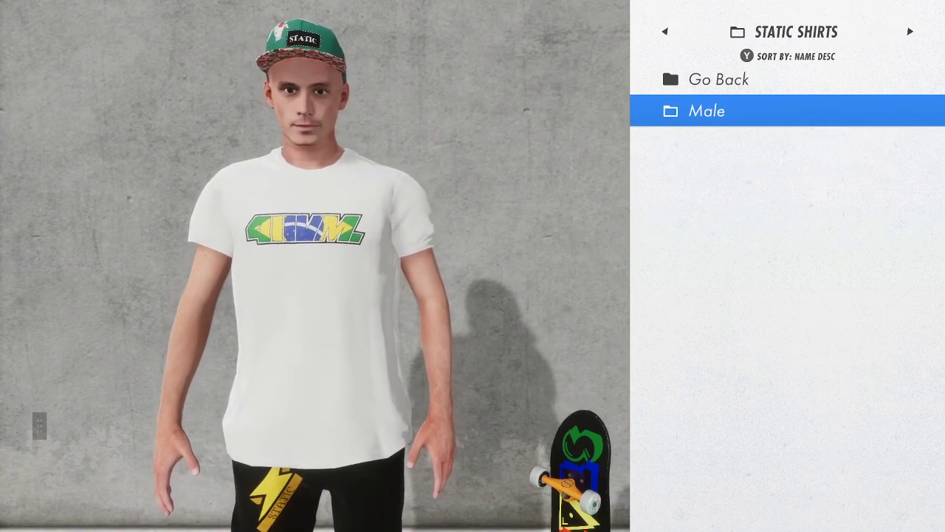
key("Return")
key("Down")
key("Down")
key("Down")
key("Down")
key("Down")
key("Down")
key("Down")
key("Down")
key("Down")
key("Down")
key("Down")
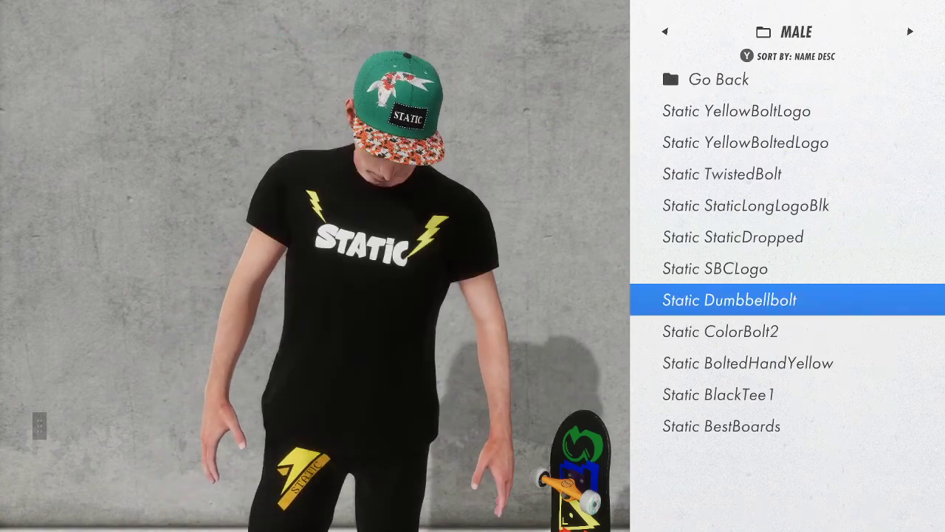
key("Up")
key("Up")
key("Down")
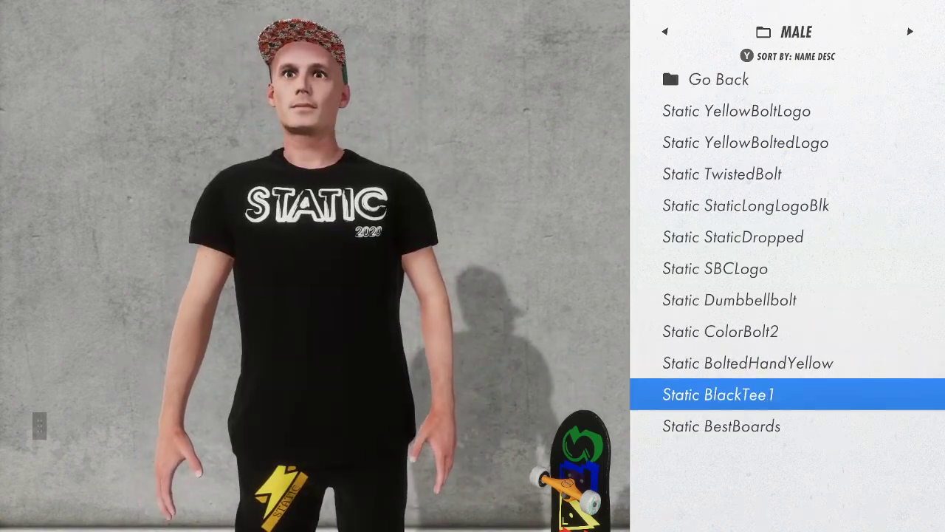
key("Up")
key("Up")
key("Down")
key("Escape")
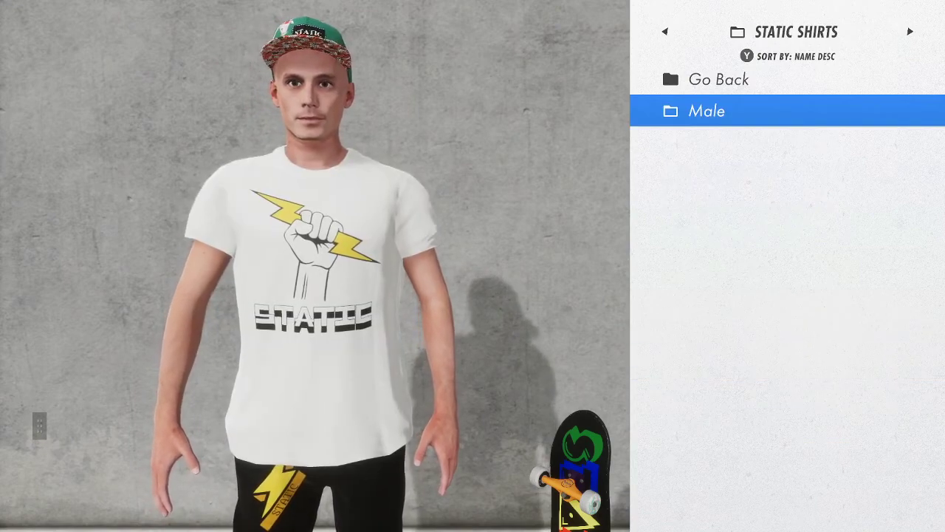
key("Escape")
key("Escape")
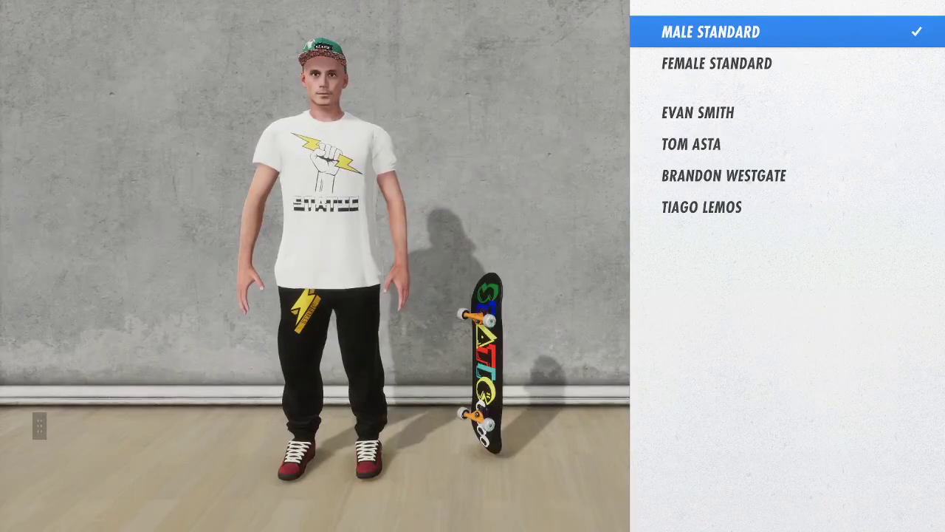
key("Escape")
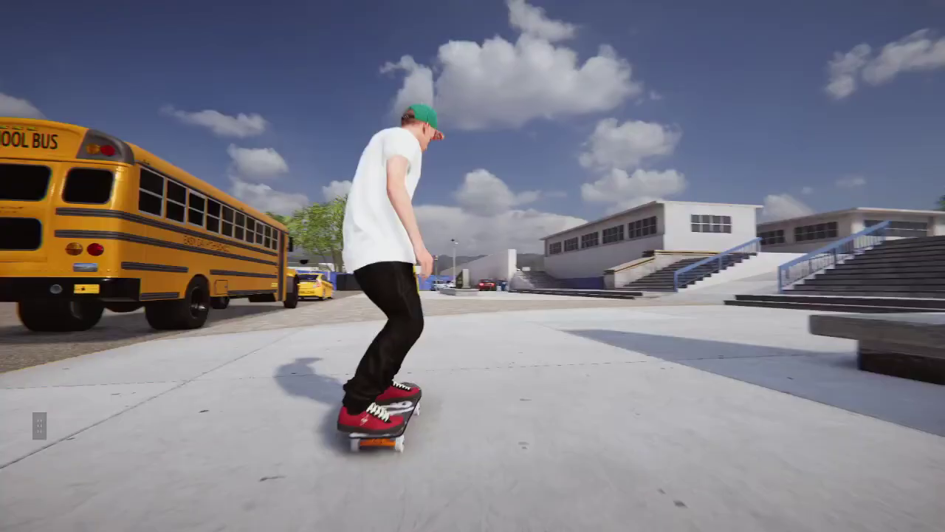
key("Escape")
Load 1111TUTORIALSERIESPARKSAMPLE V2 from the Community Maps list in the pause menu
key("Up")
key("Up")
key("Up")
key("Return")
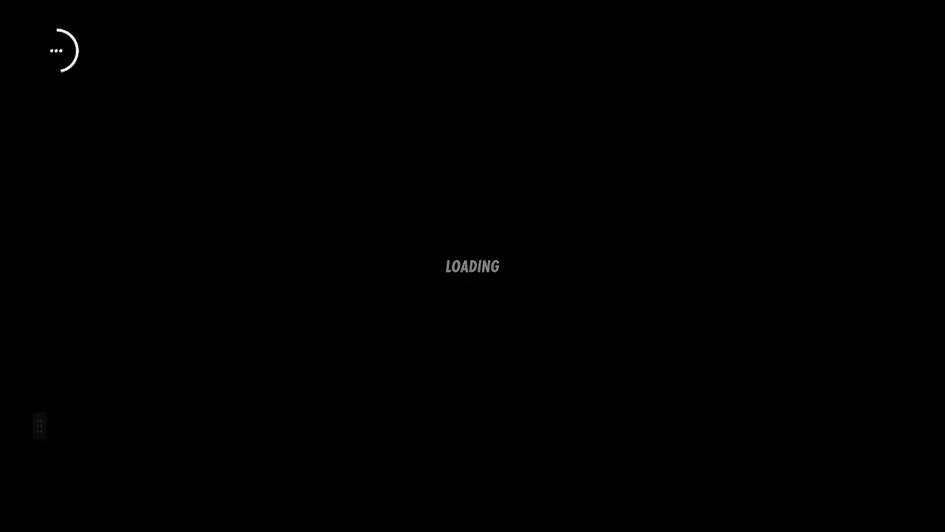
key("Right")
key("Down")
key("Down")
key("Down")
key("Down")
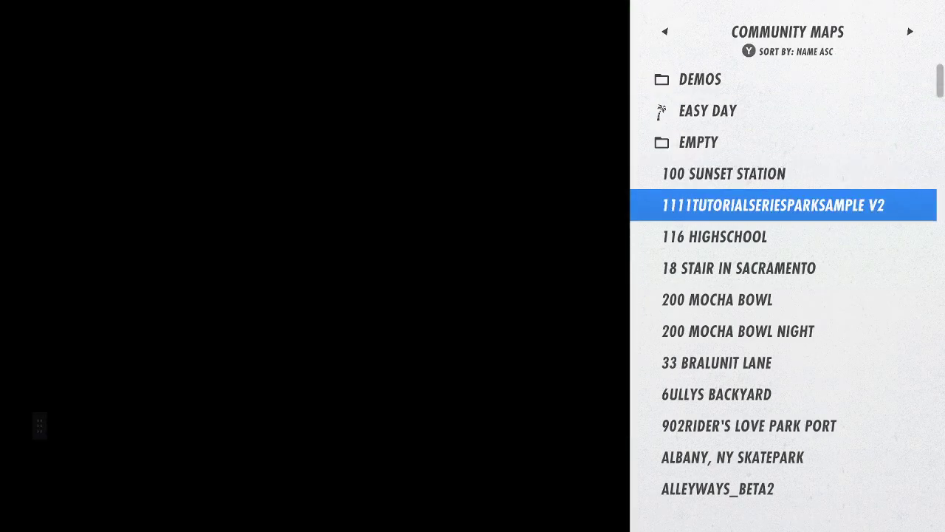
key("Return")
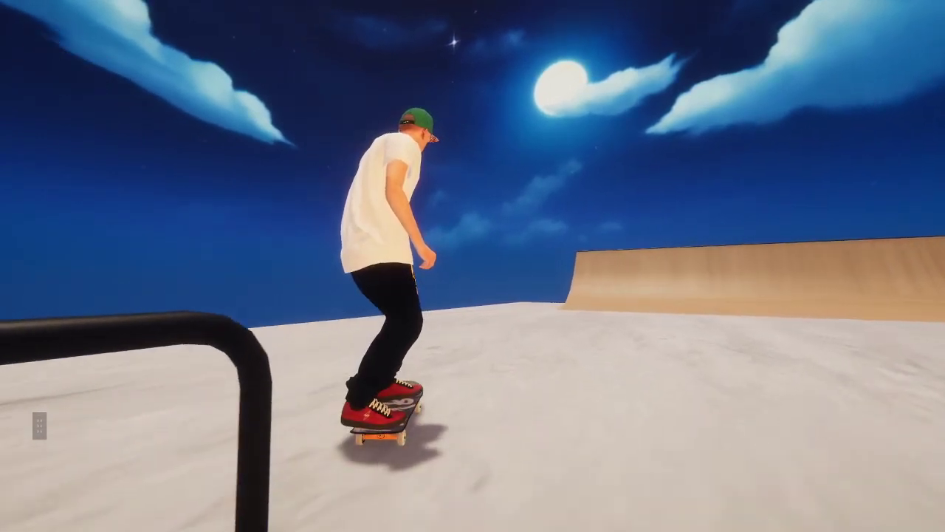
Continue skating the custom park past the rail toward the quarter pipe
right_click(473, 266)
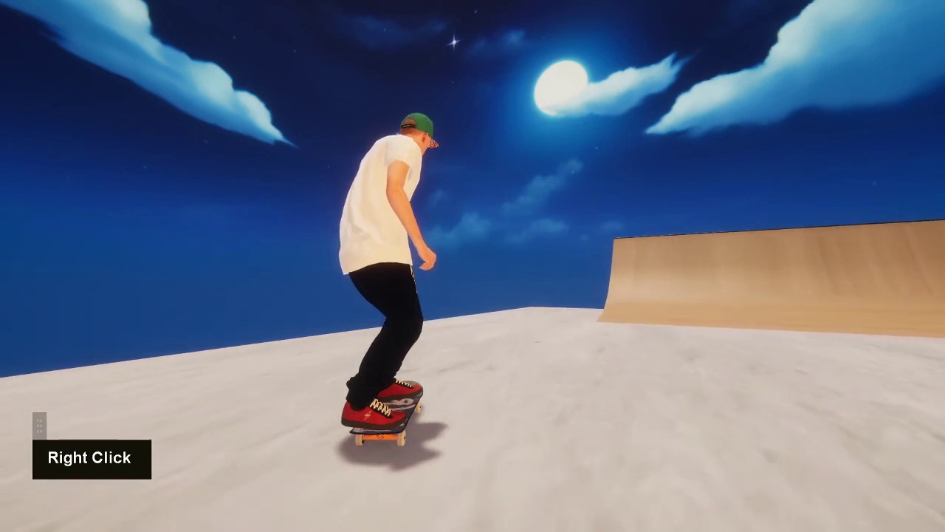